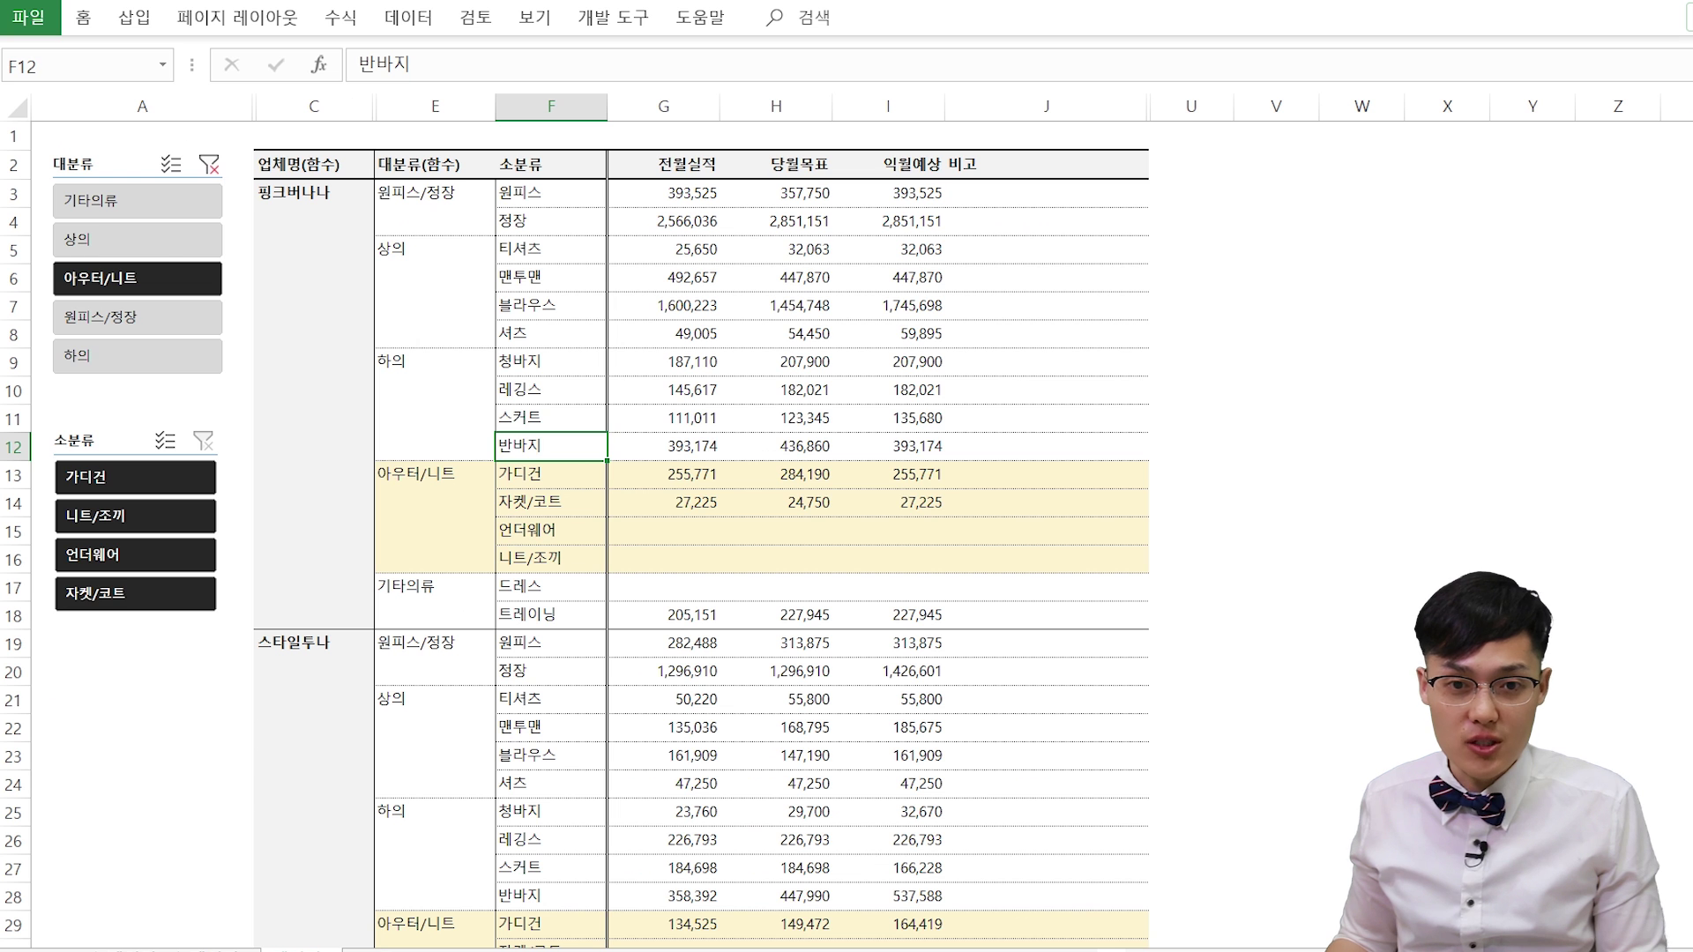
Step: Highlight table rows through the 대분류 slicer with 기타의류, 아우터/니트 and 하의, and through the 소분류 slicer with 니트/조끼, 반바지 and 자켓/코트
left_click(141, 201)
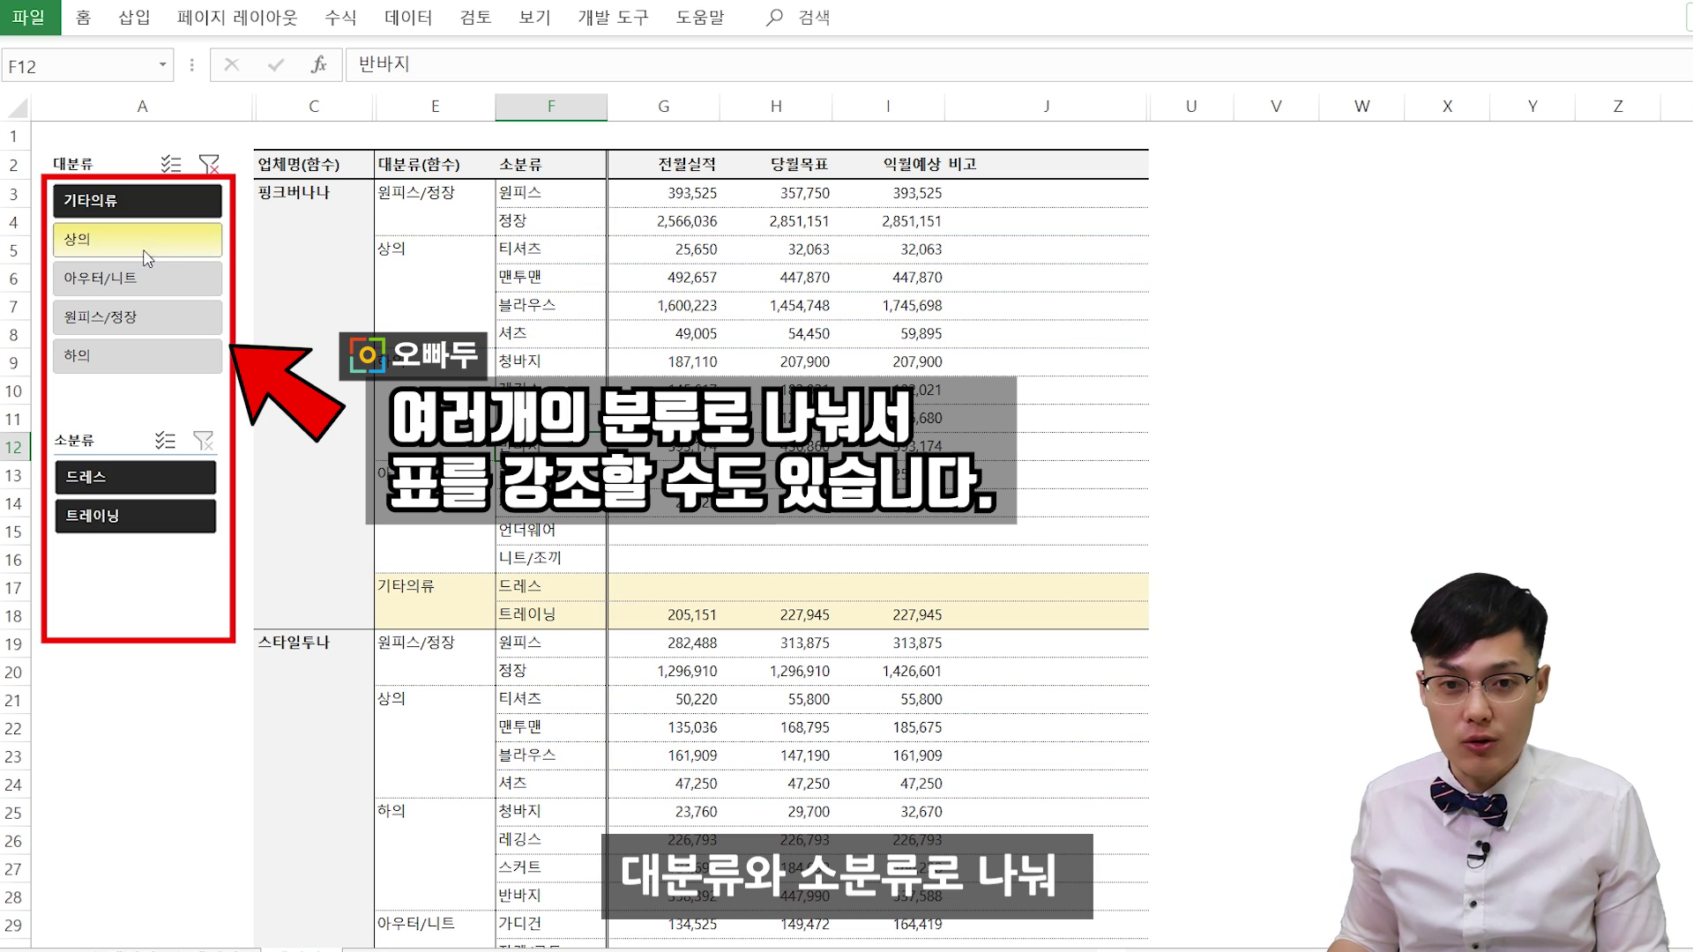
left_click(145, 278)
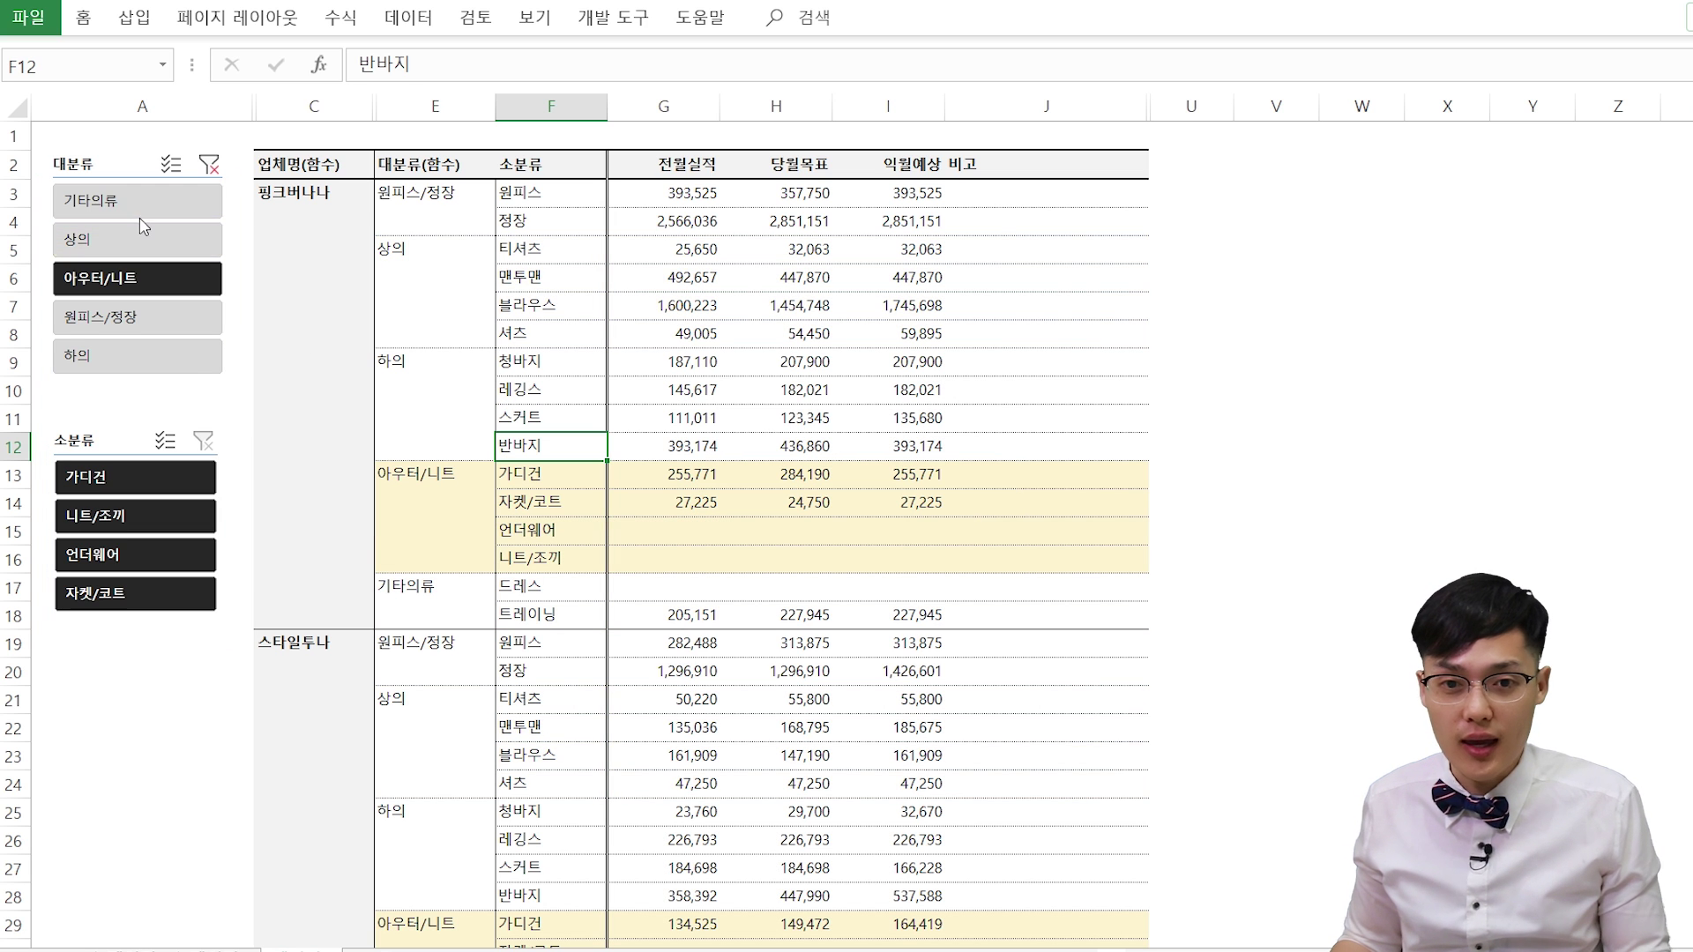
left_click(108, 369, "ctrl")
left_click(123, 516)
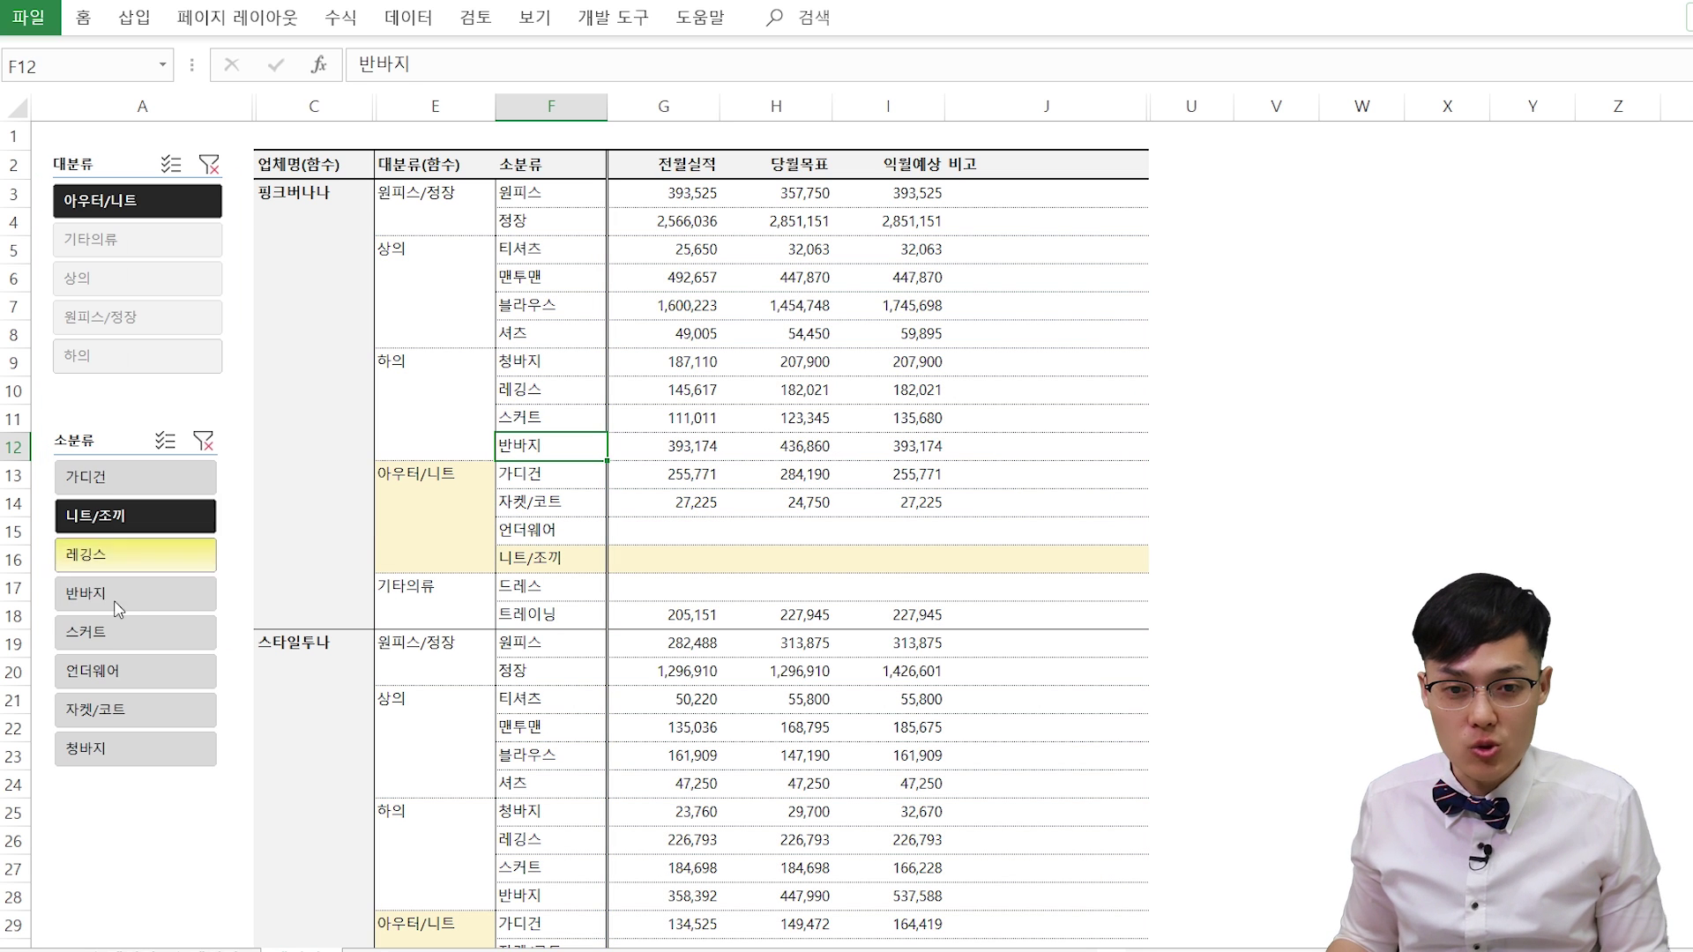
left_click(125, 609, "ctrl")
left_click(123, 725, "ctrl")
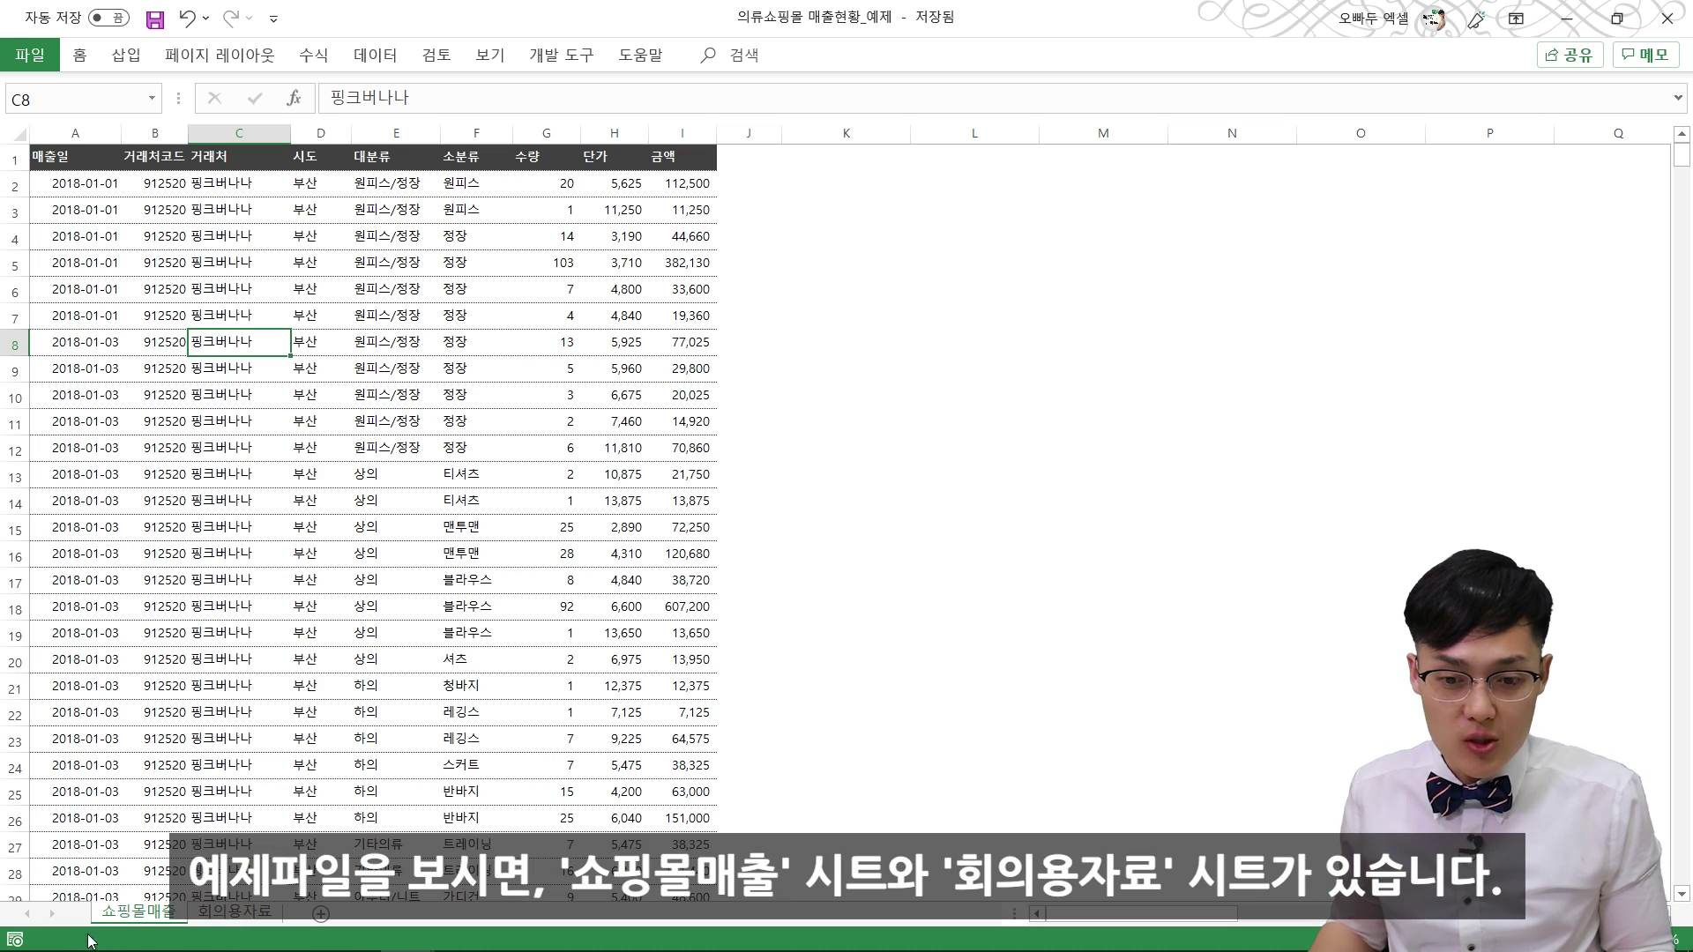
Step: Look over the 회의용자료 sheet and the sales data on the 쇼핑몰매출 sheet
left_click(231, 912)
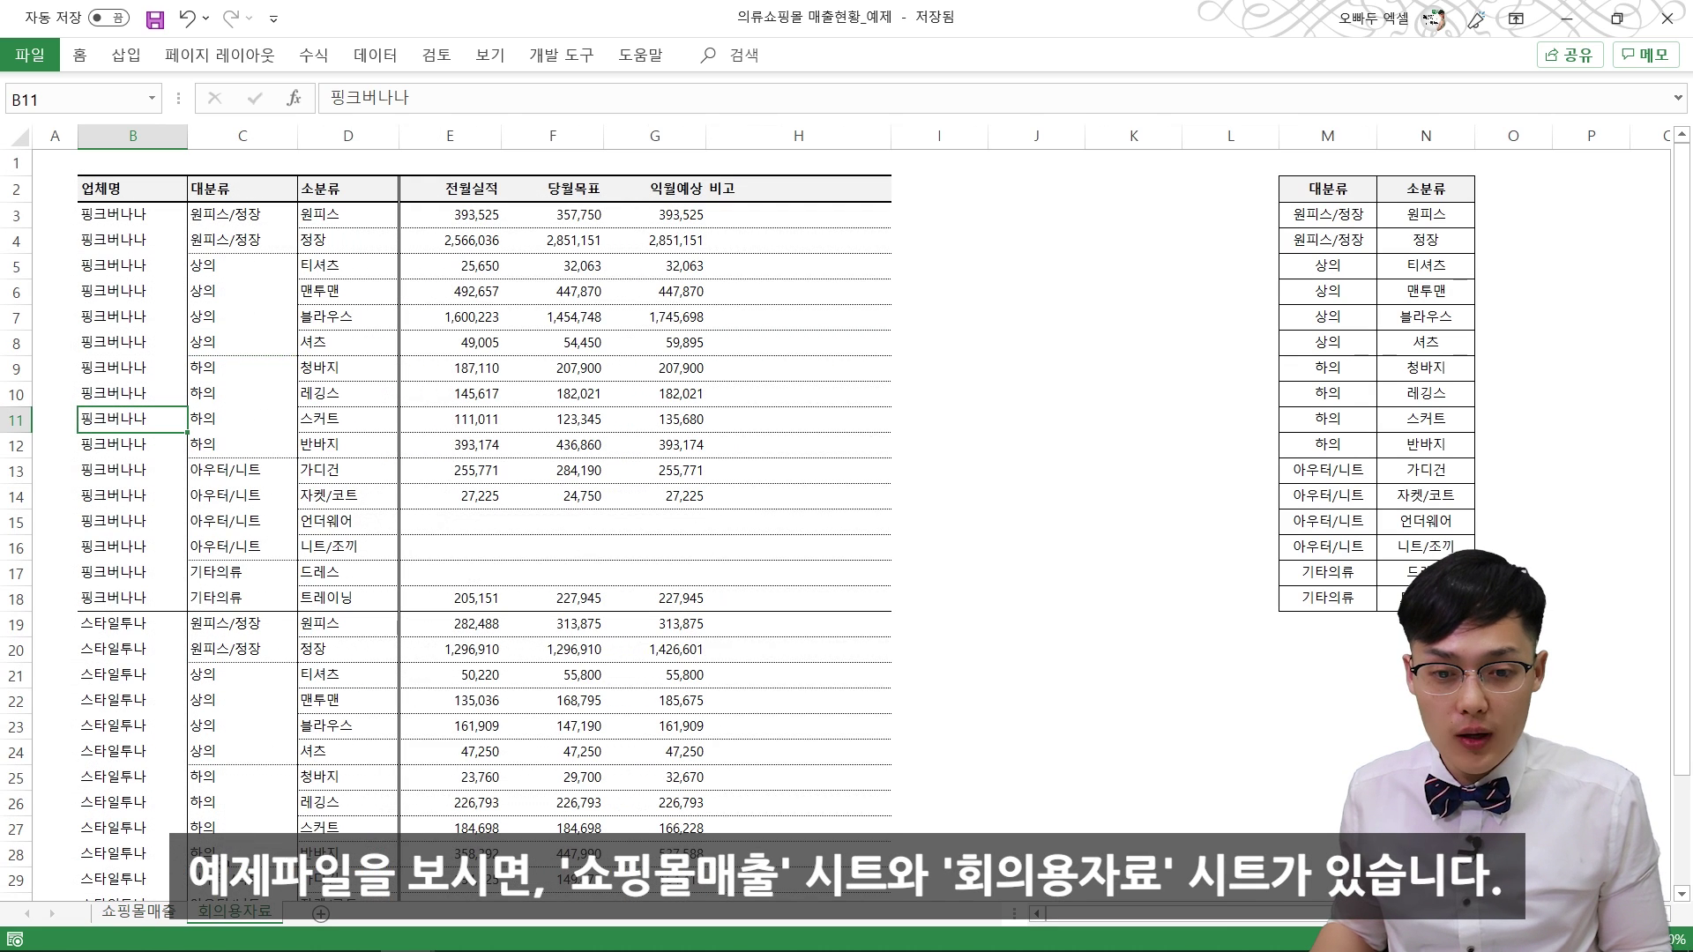
left_click(172, 911)
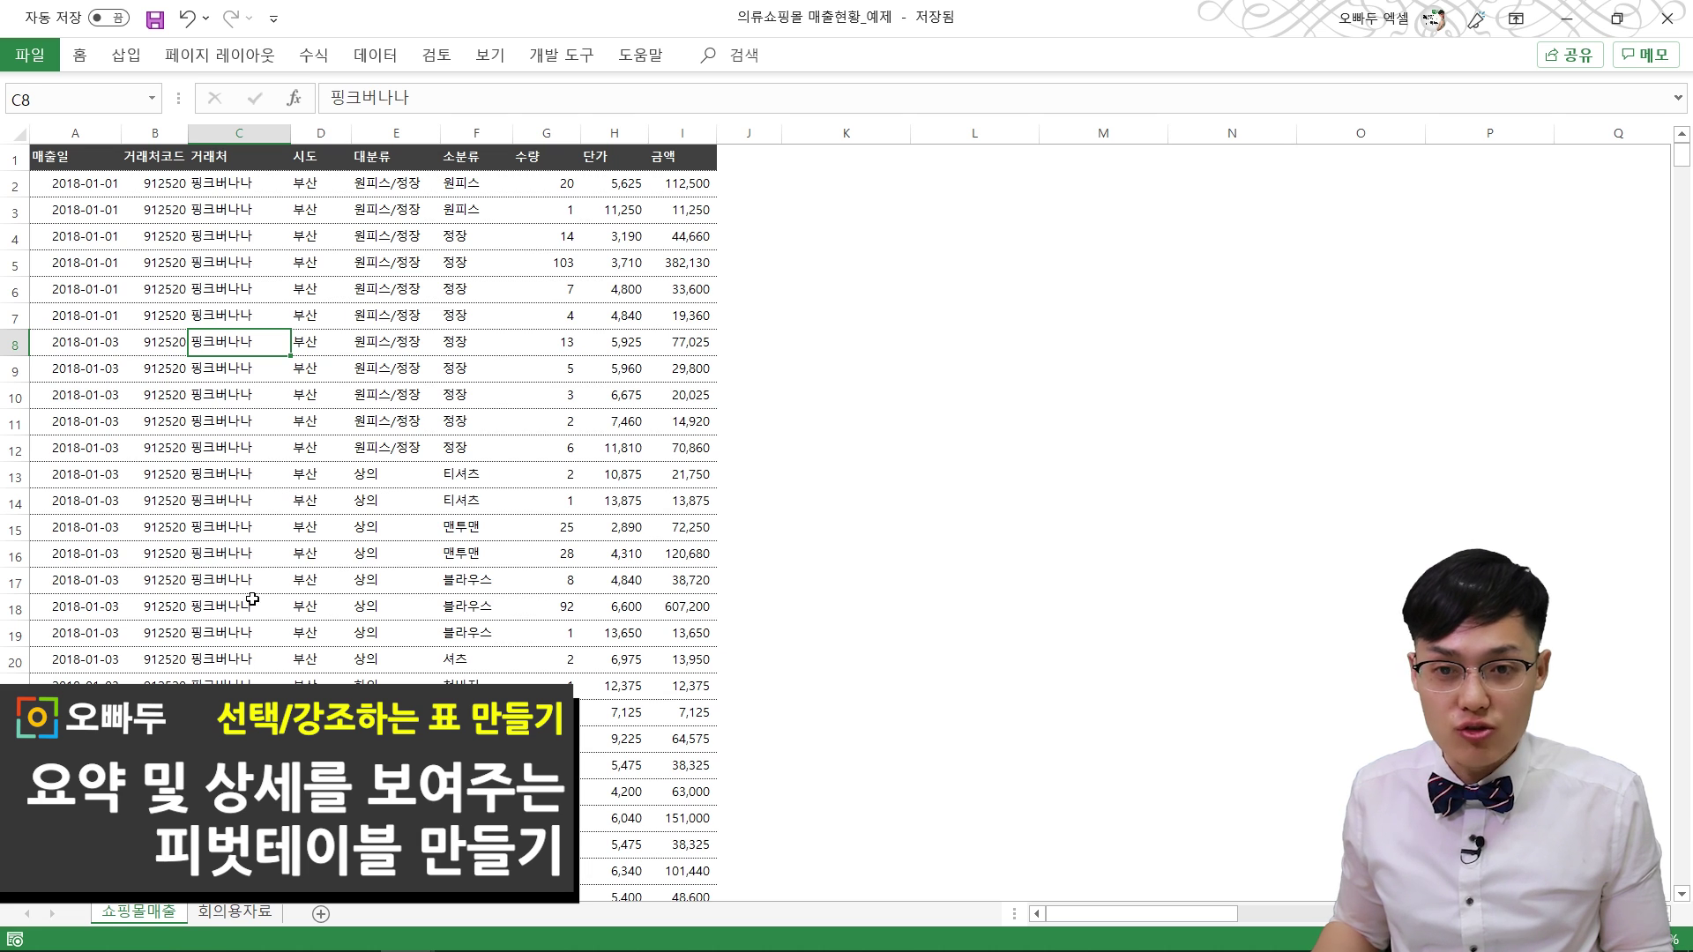
left_click_drag(70, 163, 709, 450)
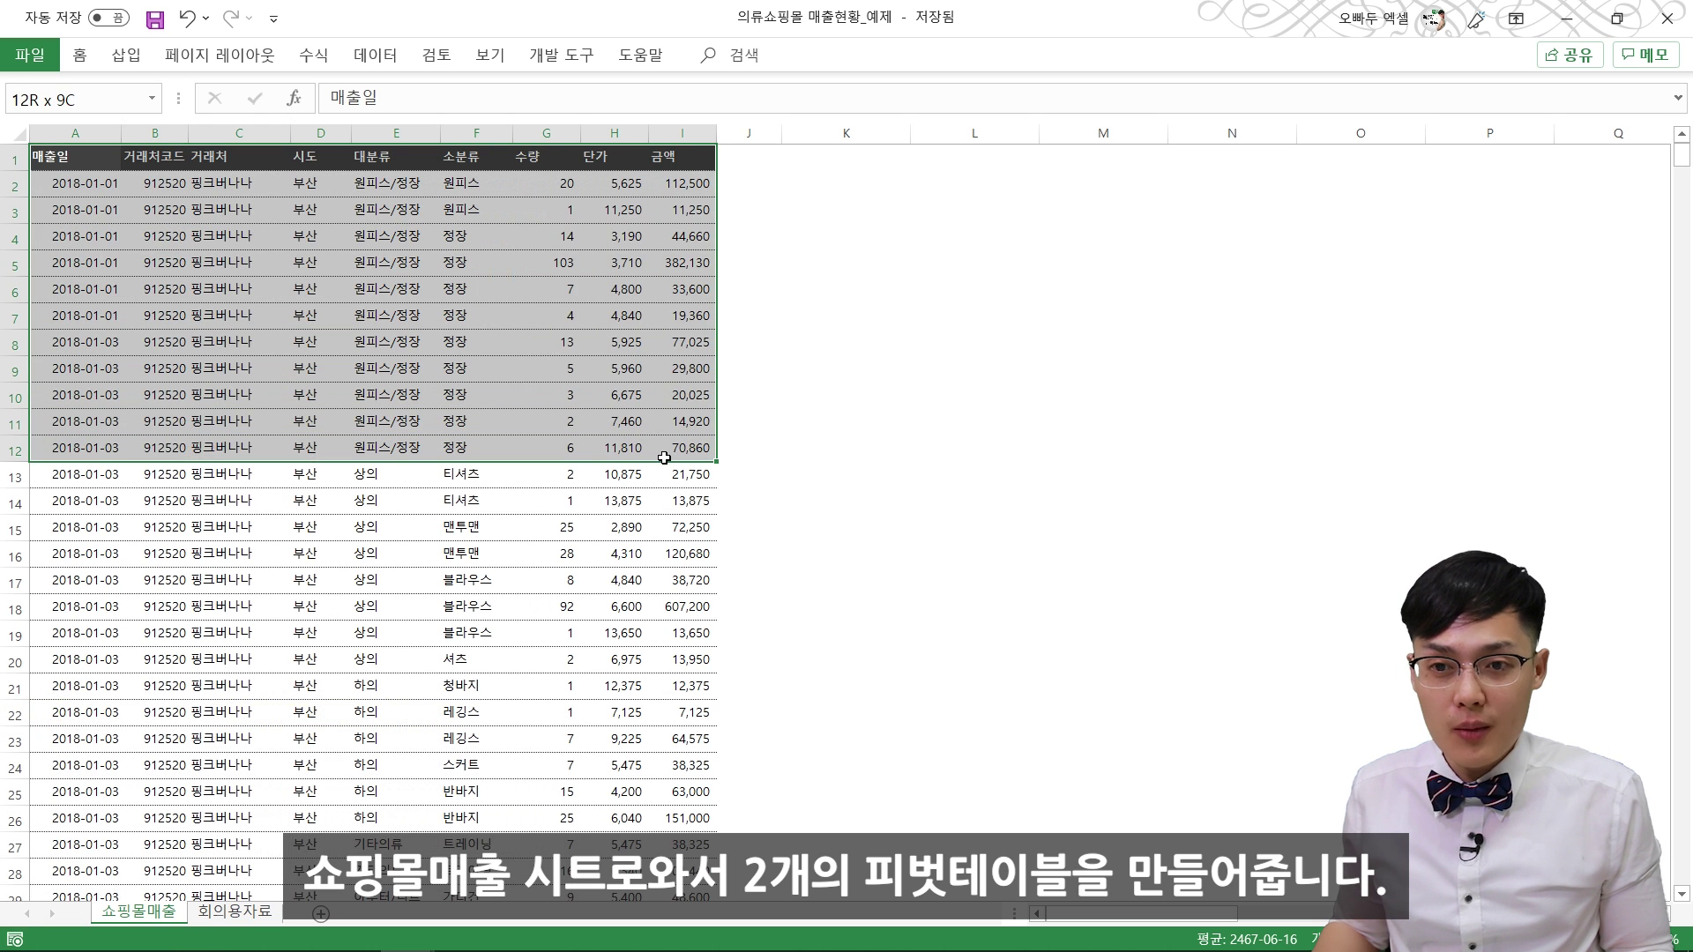
Step: Create a pivot table from the entire sales data range on the 쇼핑몰매출 sheet, placed at cell K1 of the existing worksheet
left_click(648, 377)
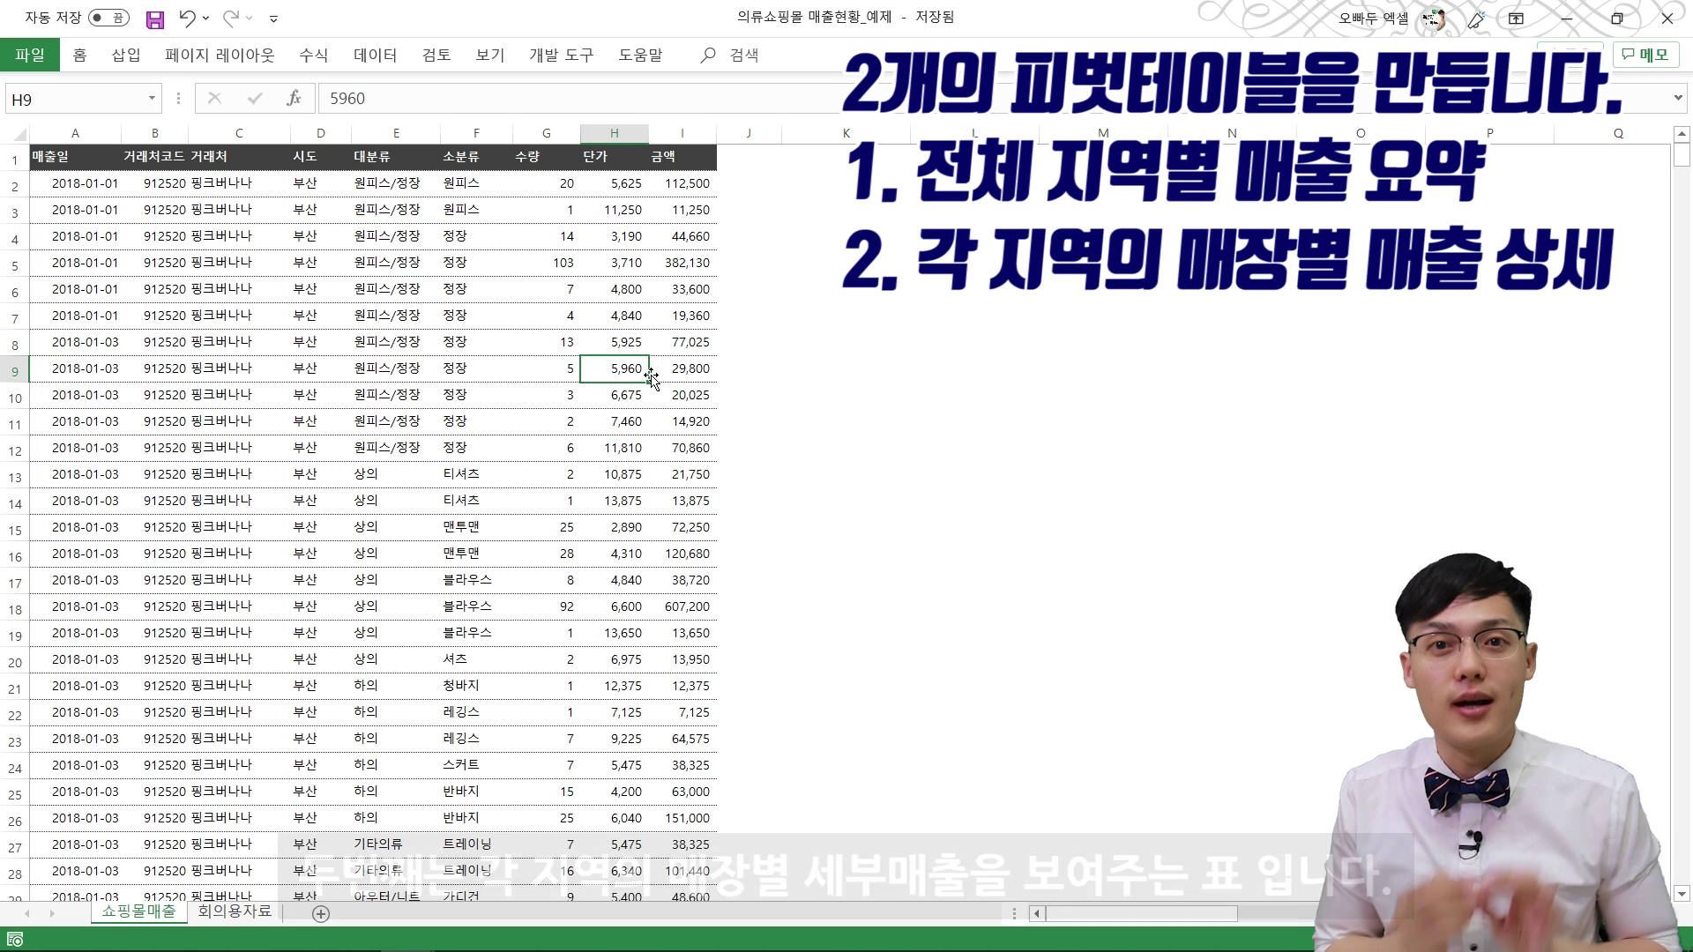
key("ctrl+a")
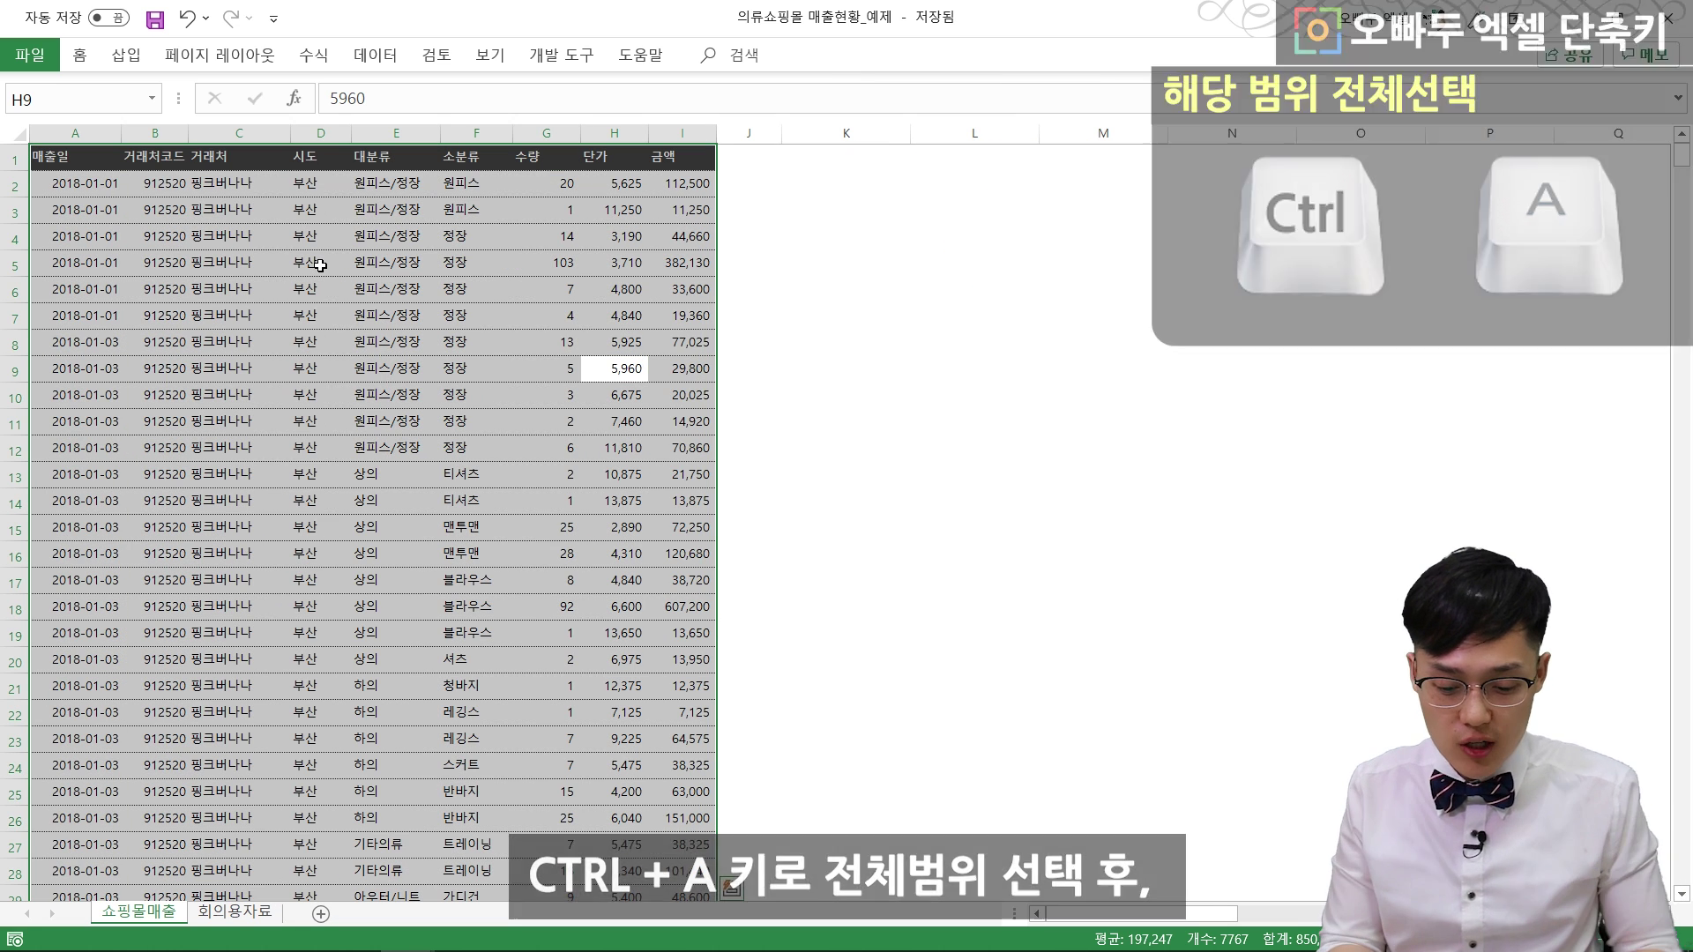
key("alt+n")
key("v")
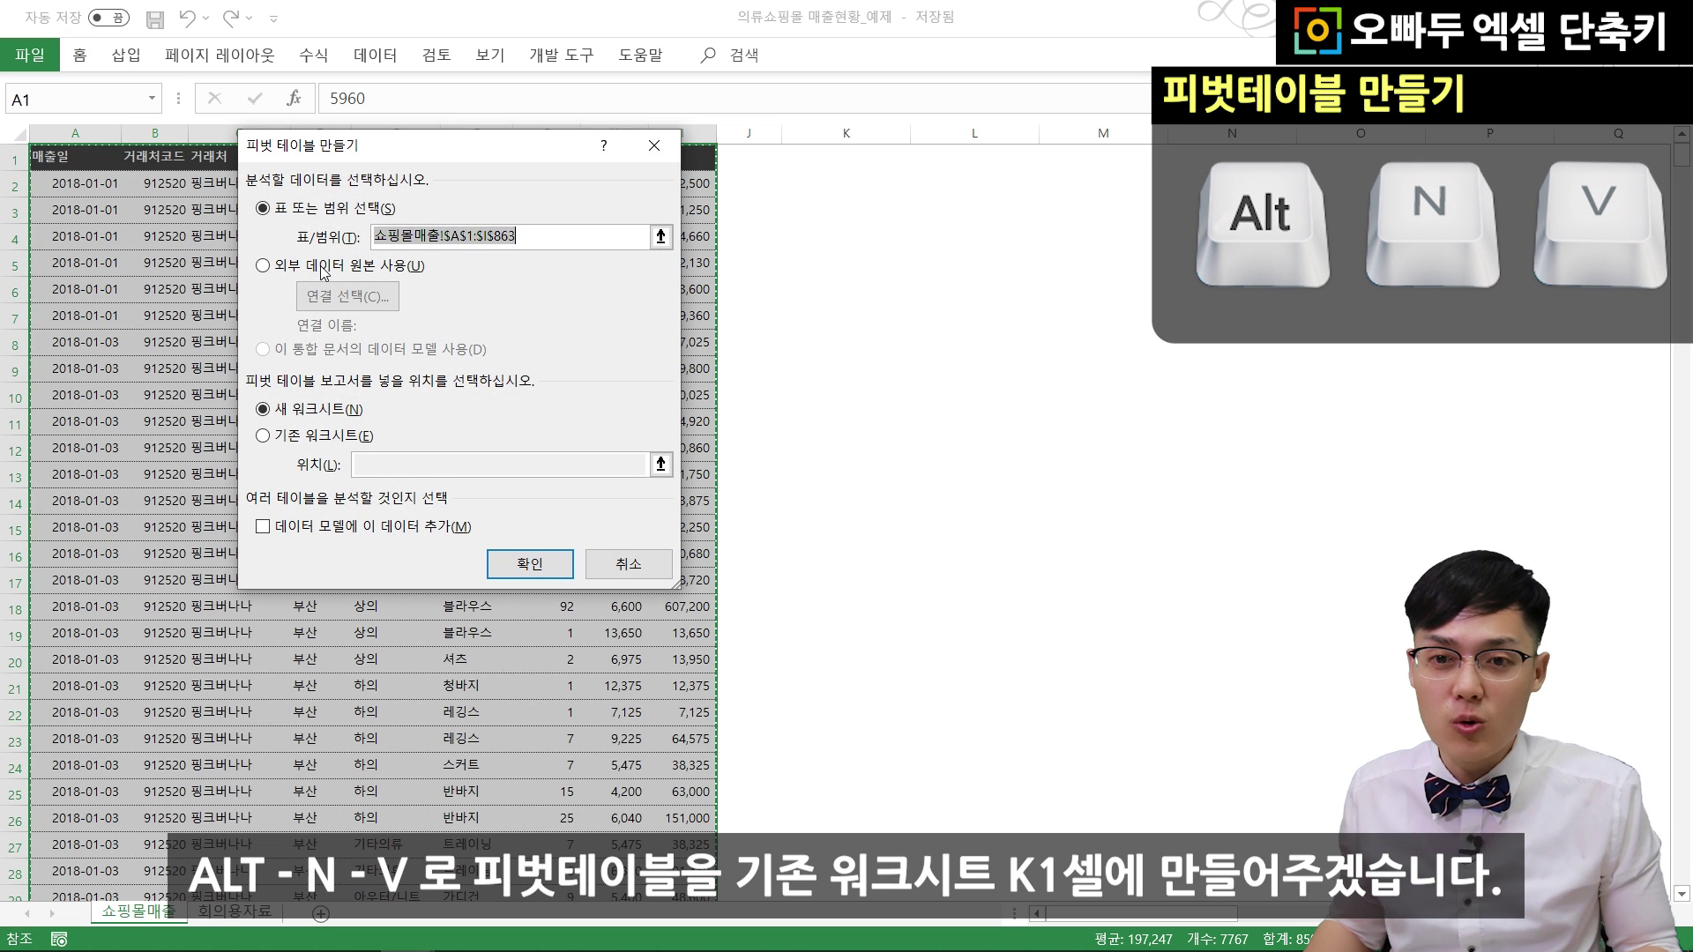
key("alt+e")
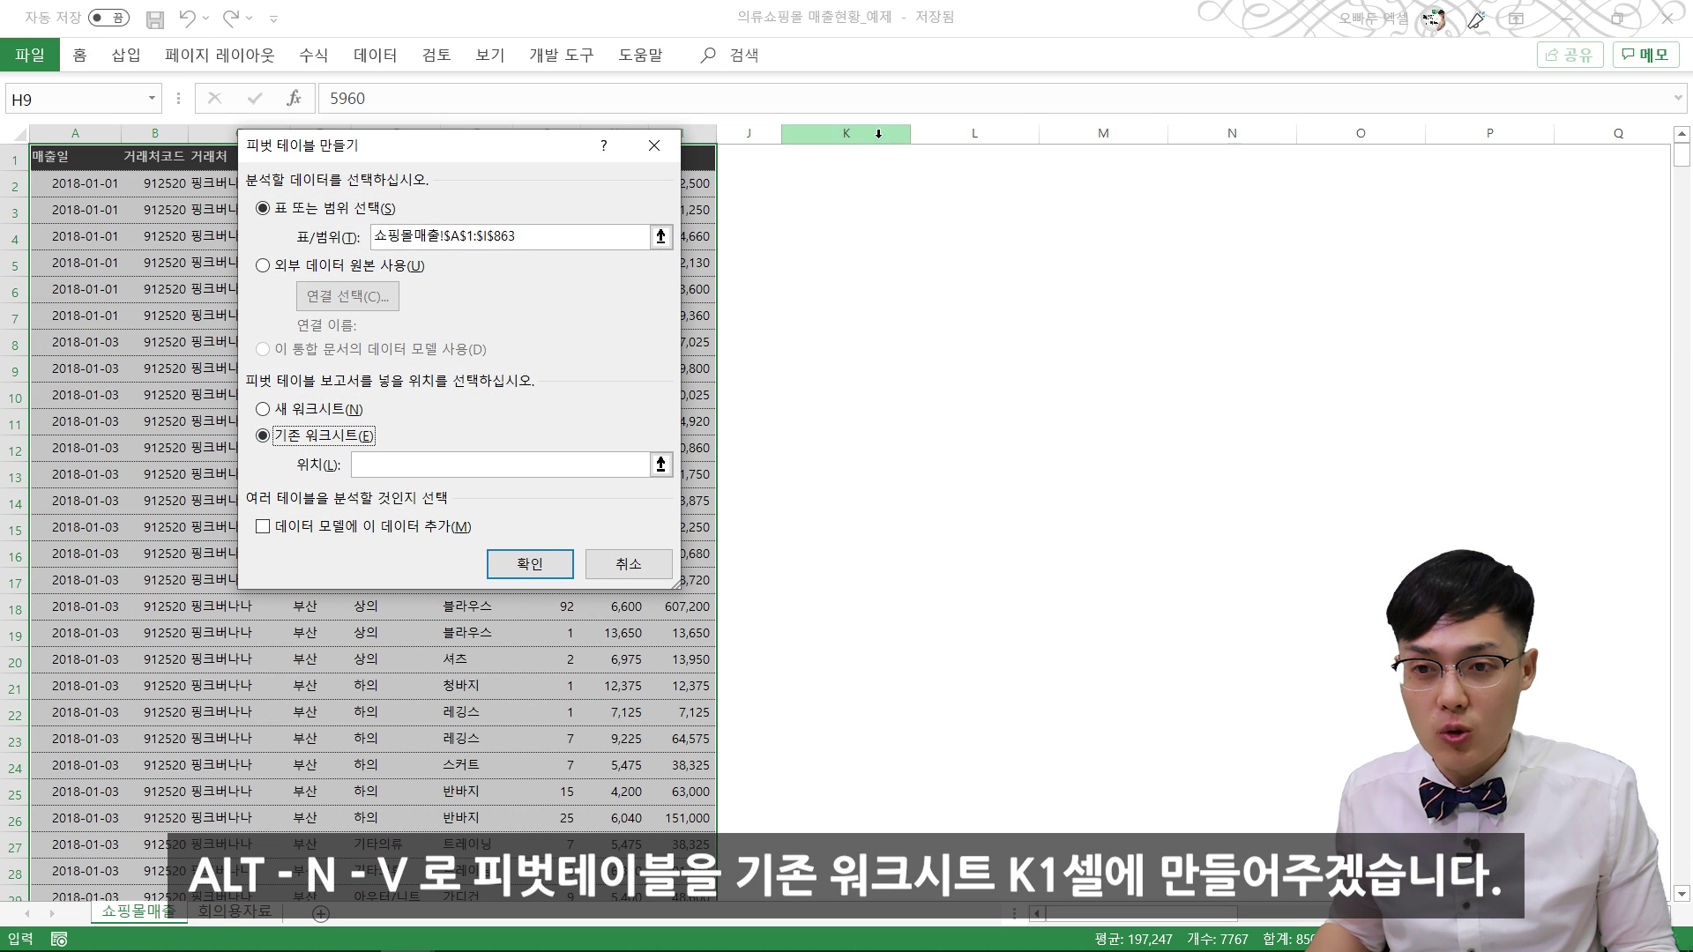
left_click(842, 155)
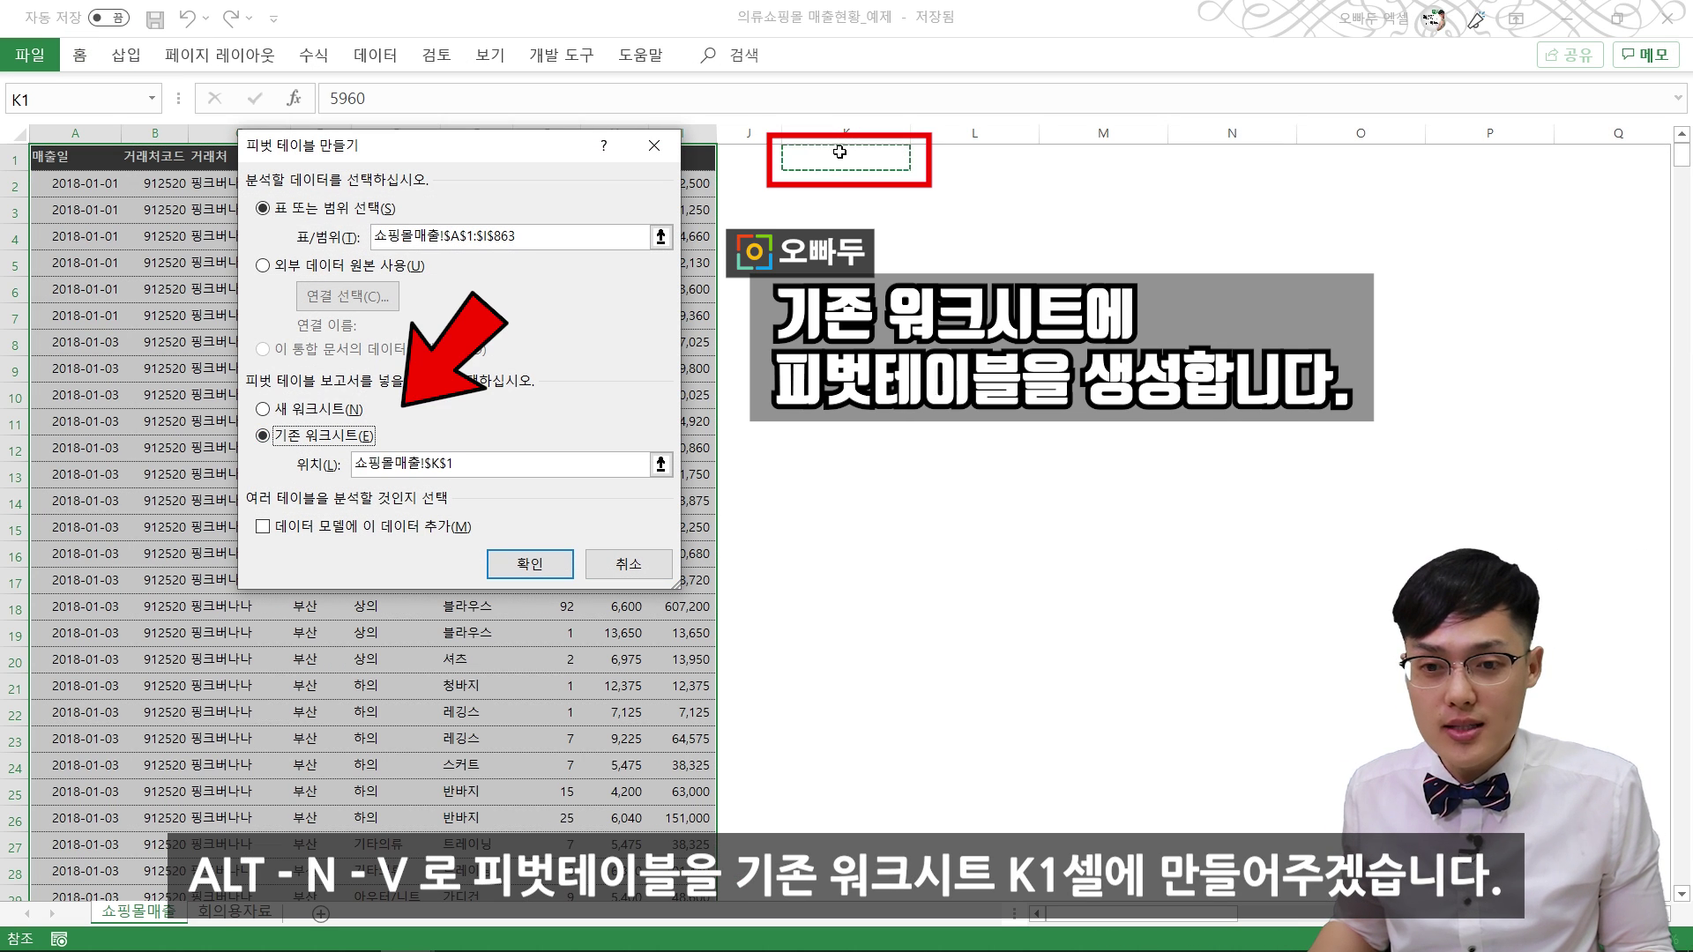
left_click(546, 564)
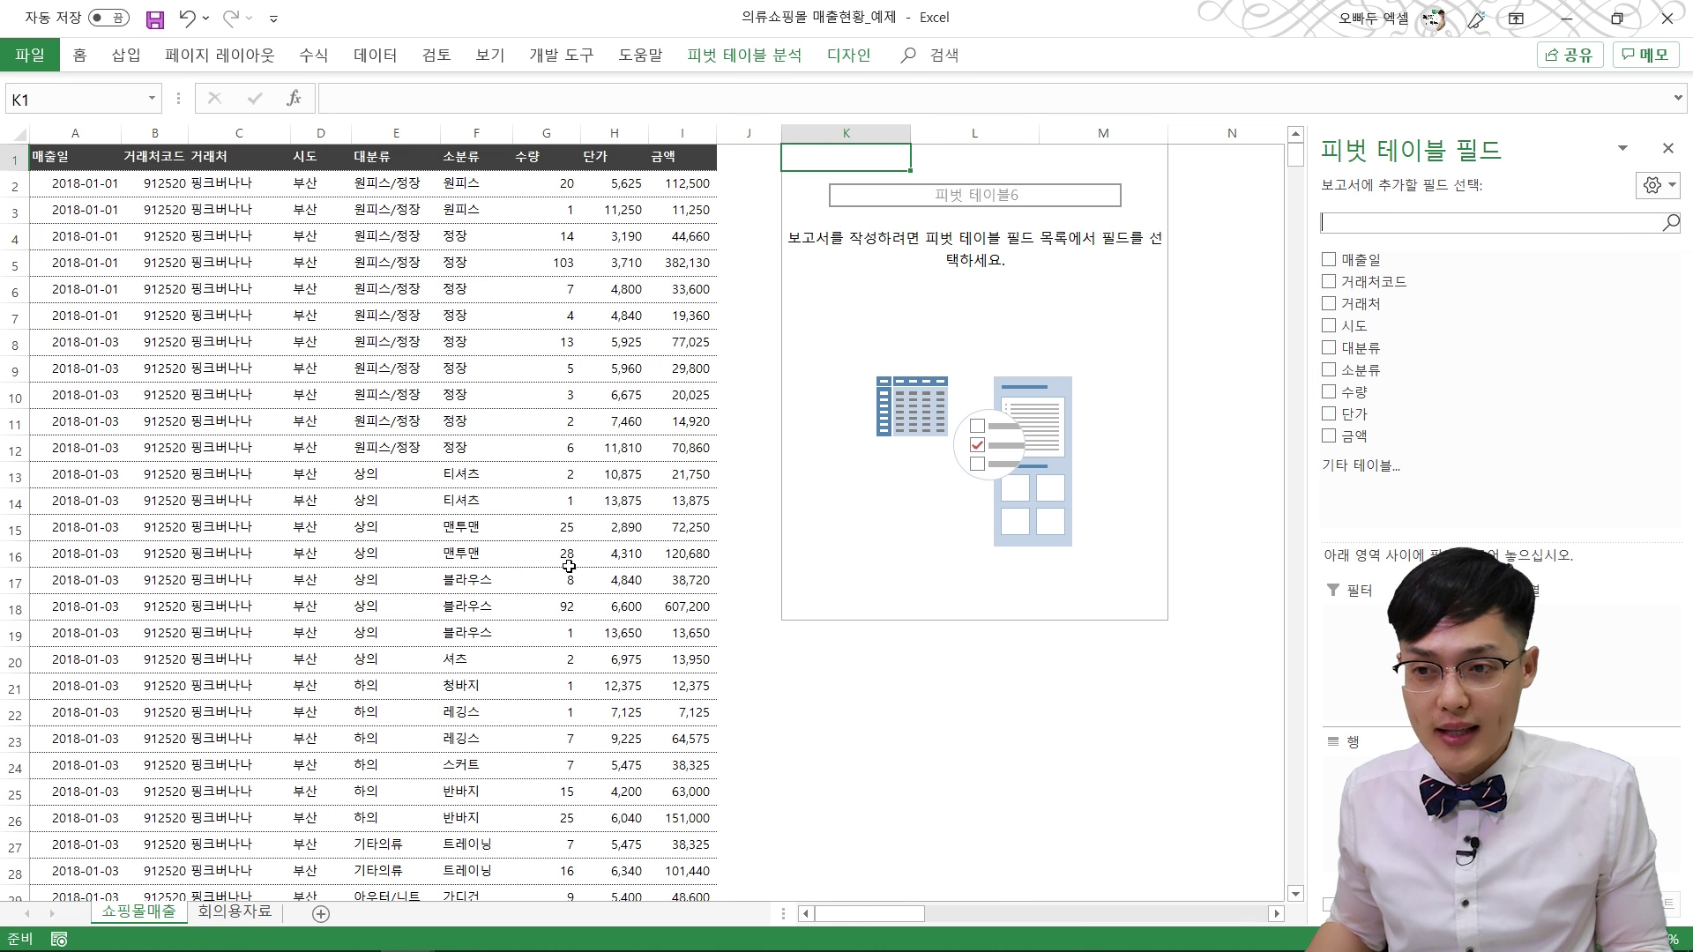
Step: Lay out the pivot table at K1 with 시도 as rows, 대분류 as columns and 금액 as values
left_click_drag(1358, 326, 1340, 771)
left_click_drag(1362, 349, 1574, 622)
left_click_drag(1354, 435, 1527, 773)
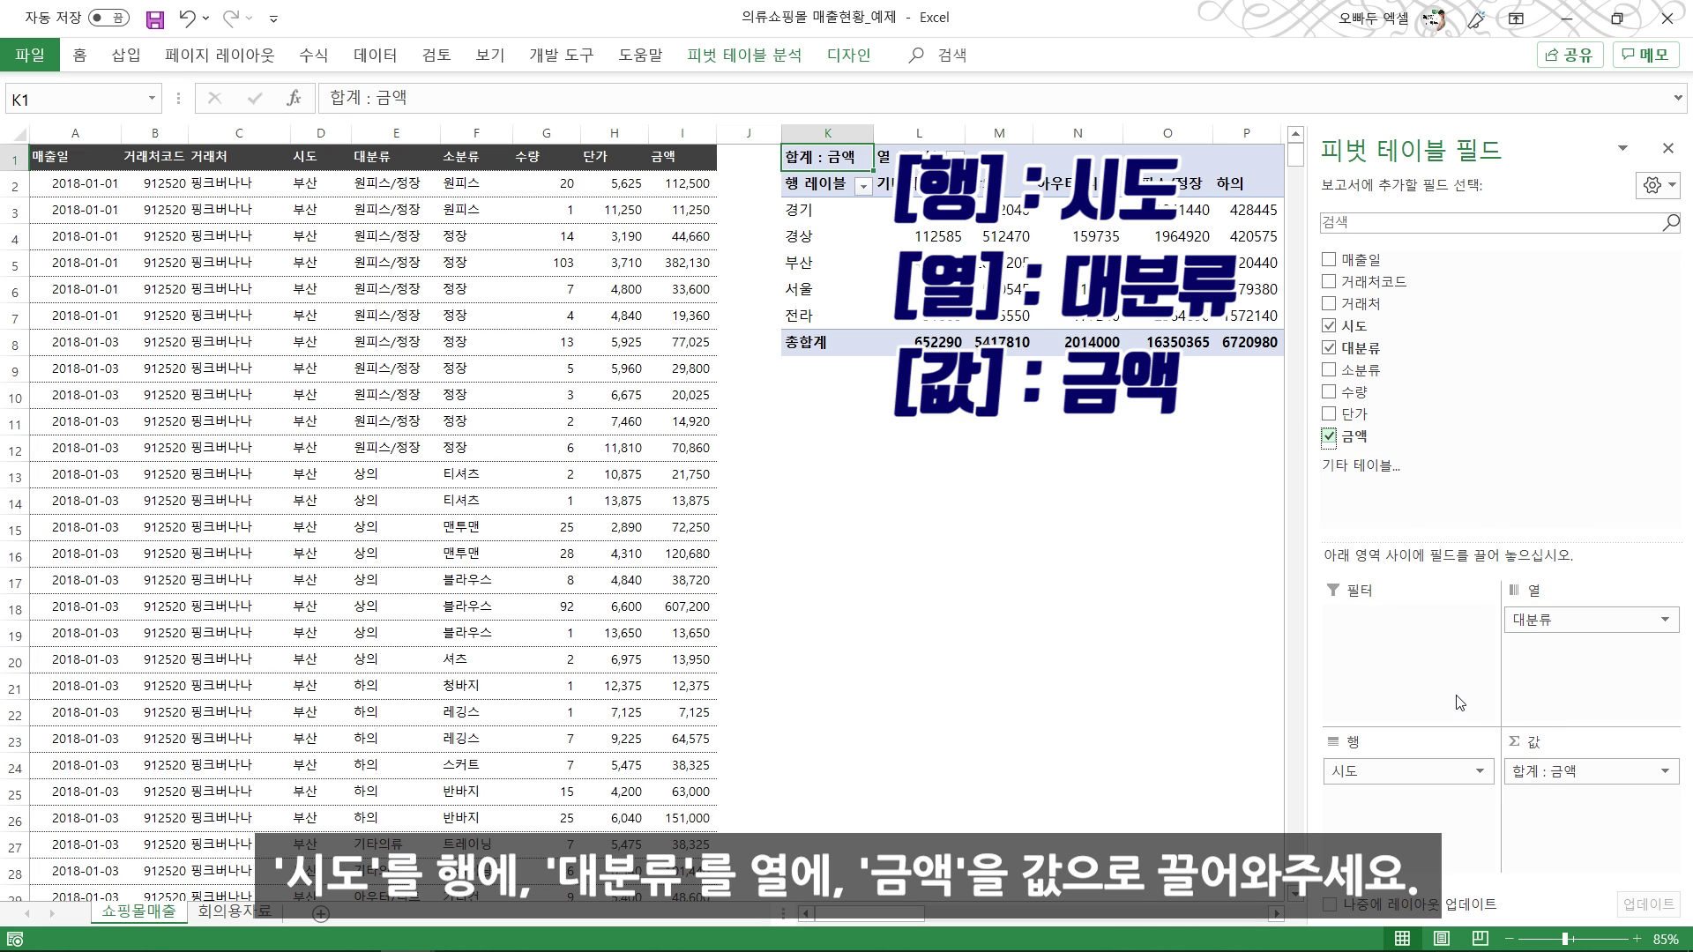
Step: Apply the custom number format #,##0 to the 금액 value field of the pivot table at K1
left_click_drag(885, 915, 929, 915)
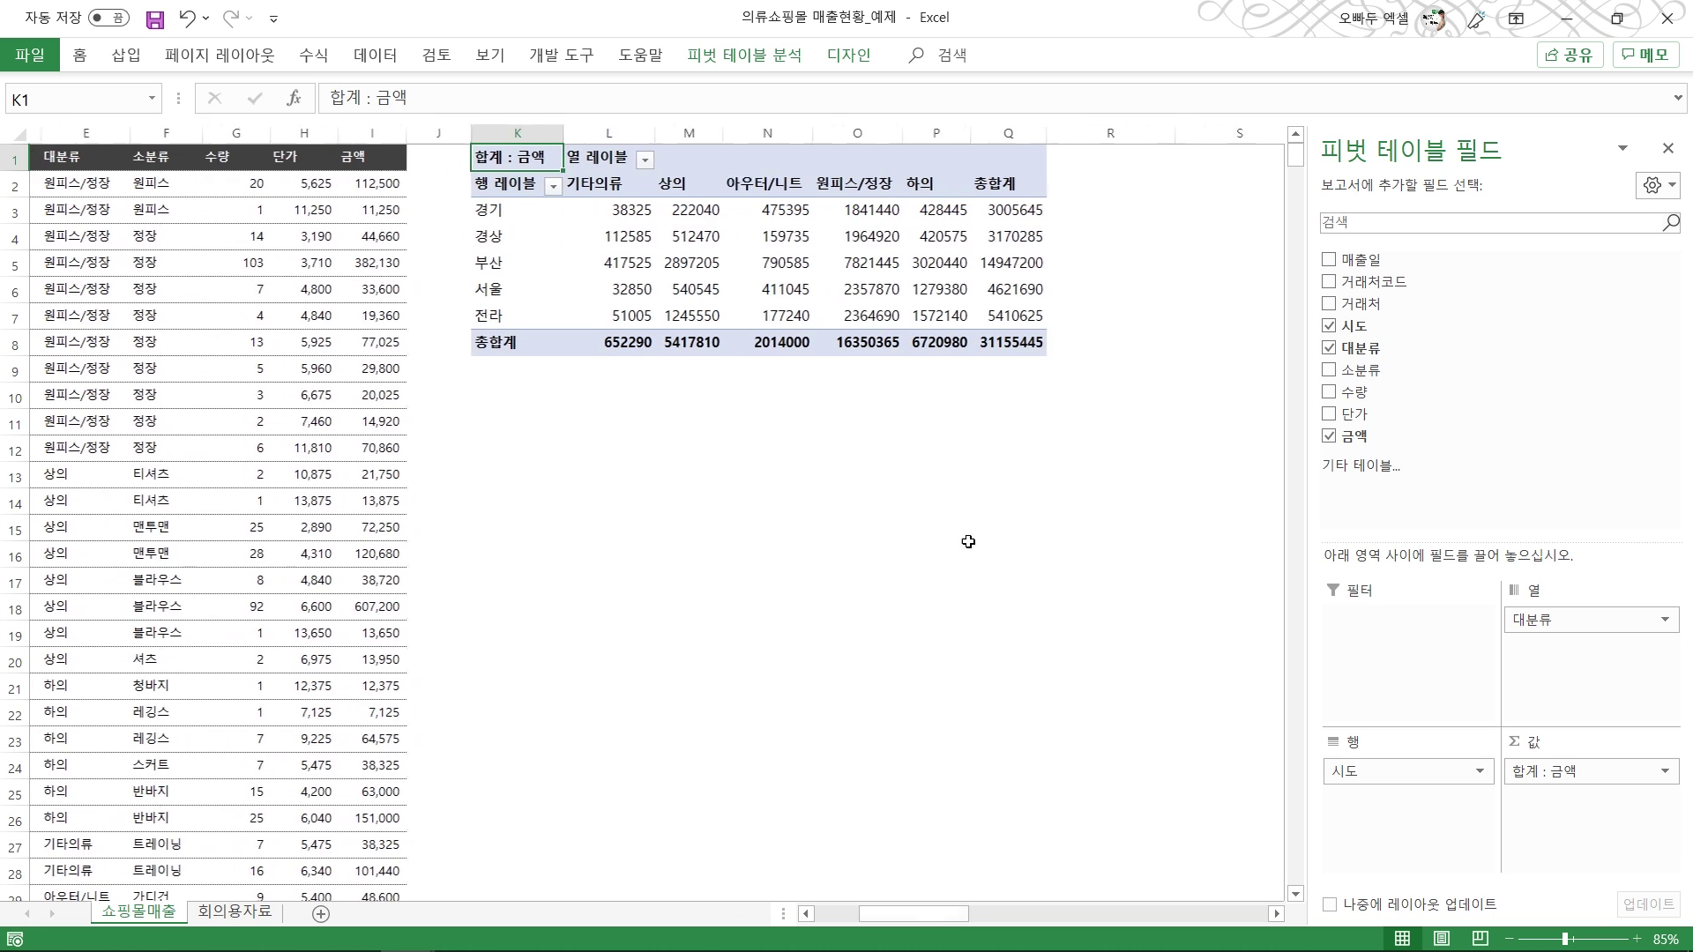
left_click(755, 289)
left_click_drag(593, 203, 981, 339)
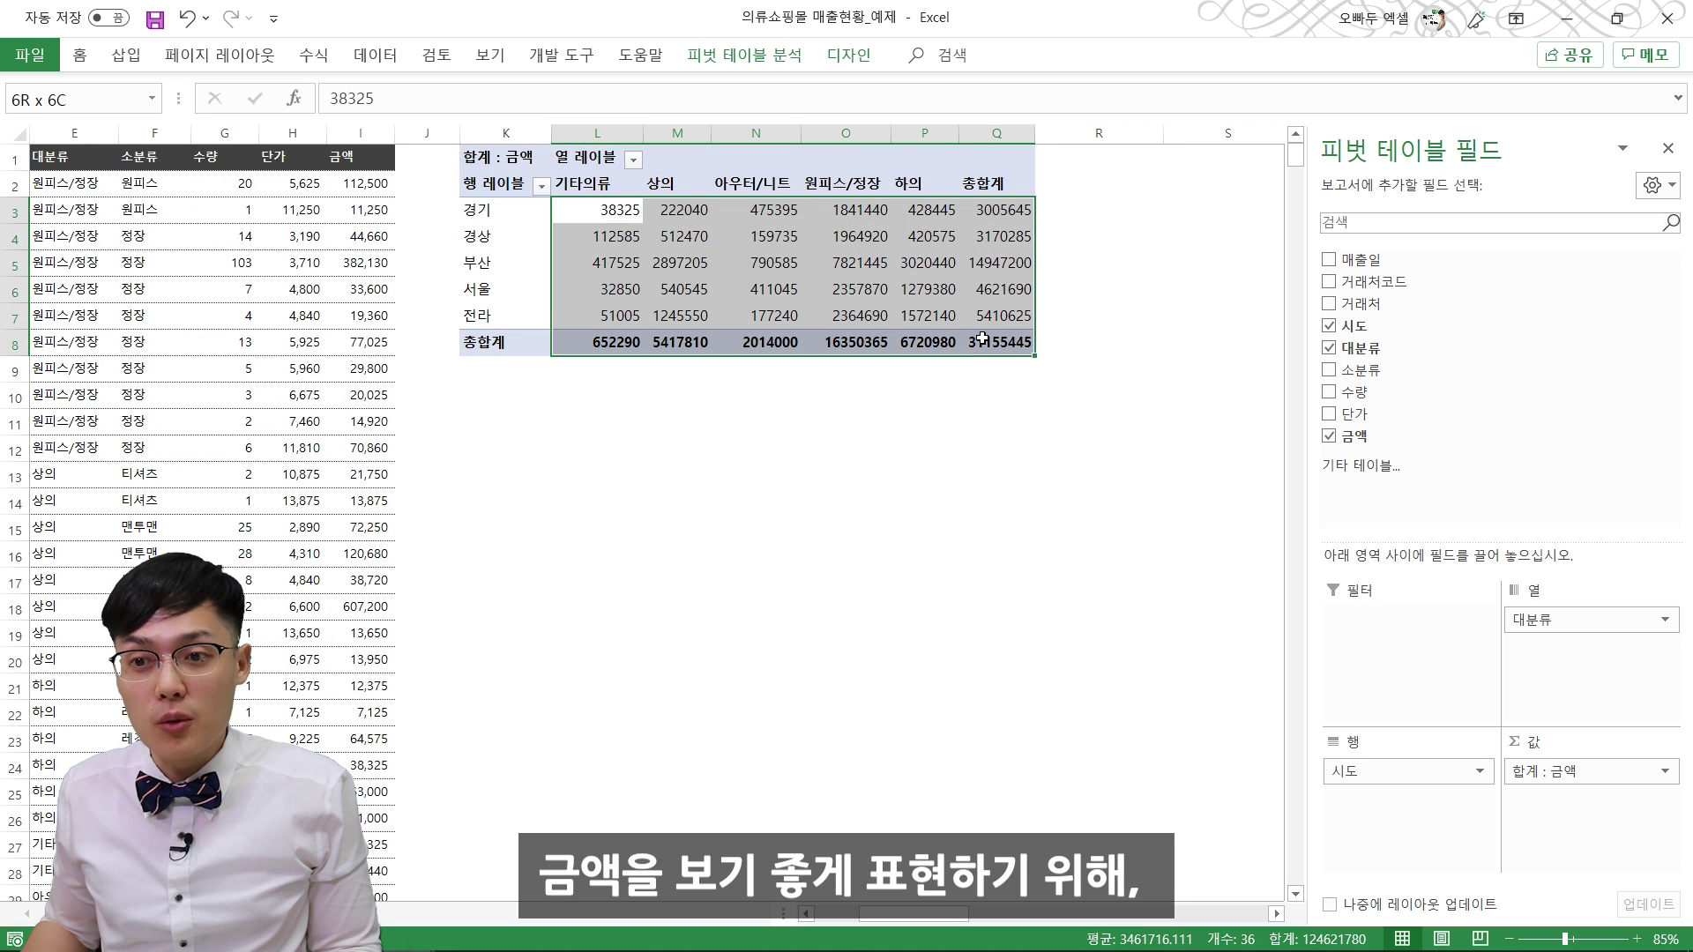
left_click(1543, 772)
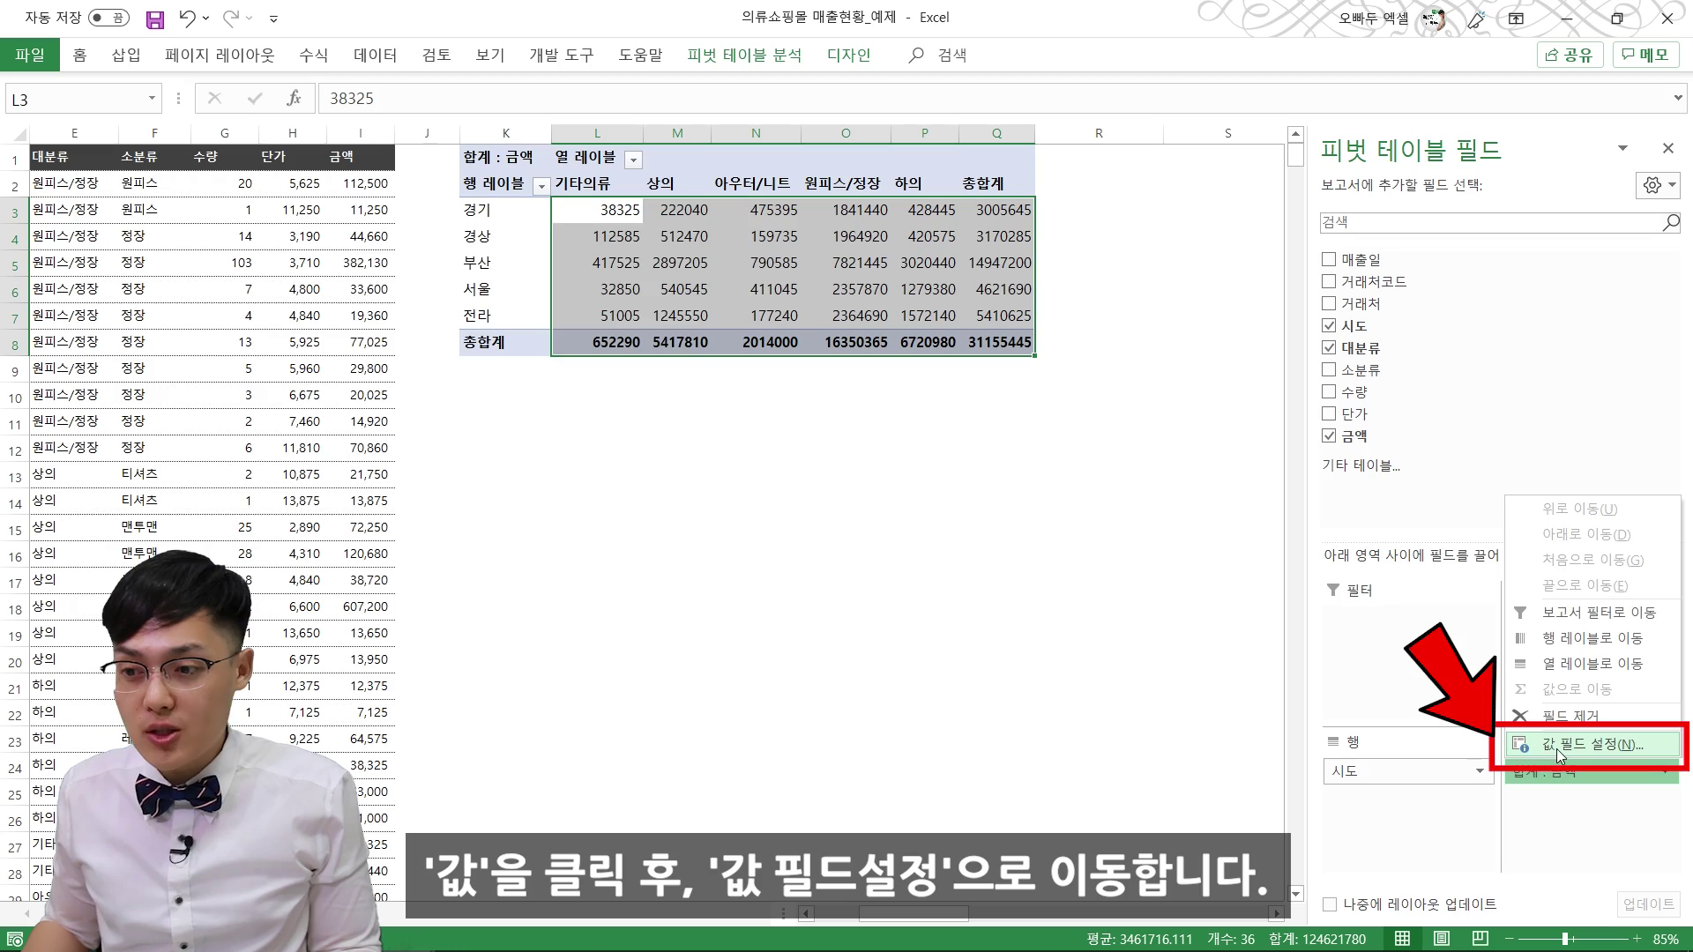
left_click(1557, 746)
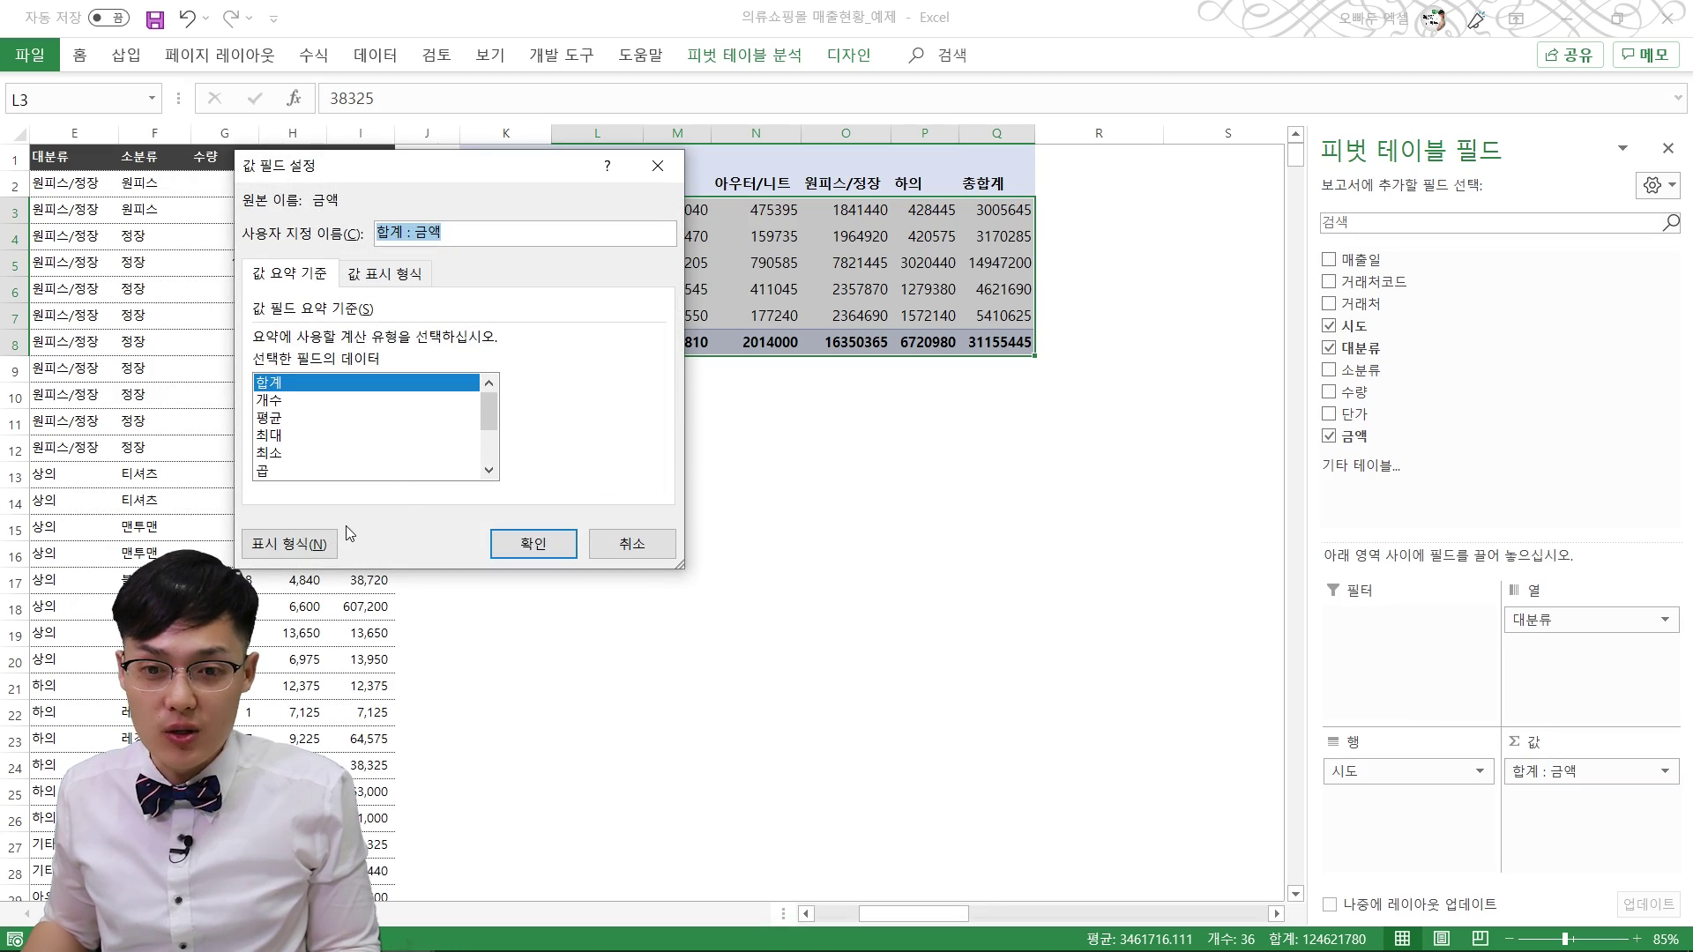
left_click(290, 543)
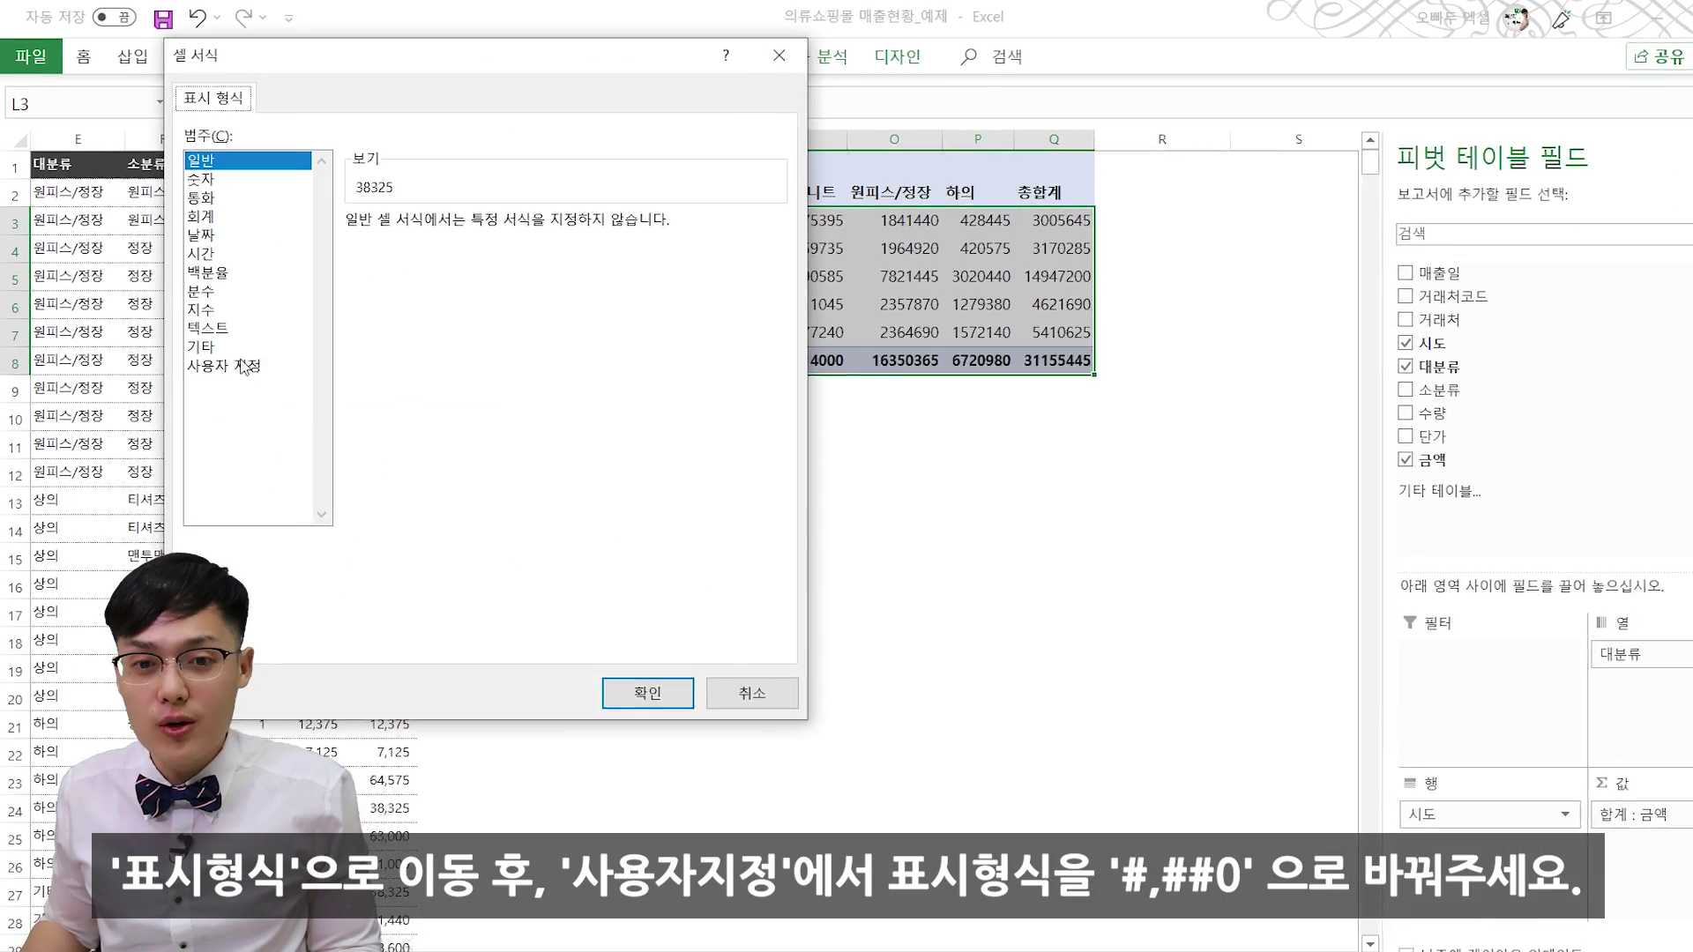
left_click(244, 357)
left_click_drag(418, 243, 242, 244)
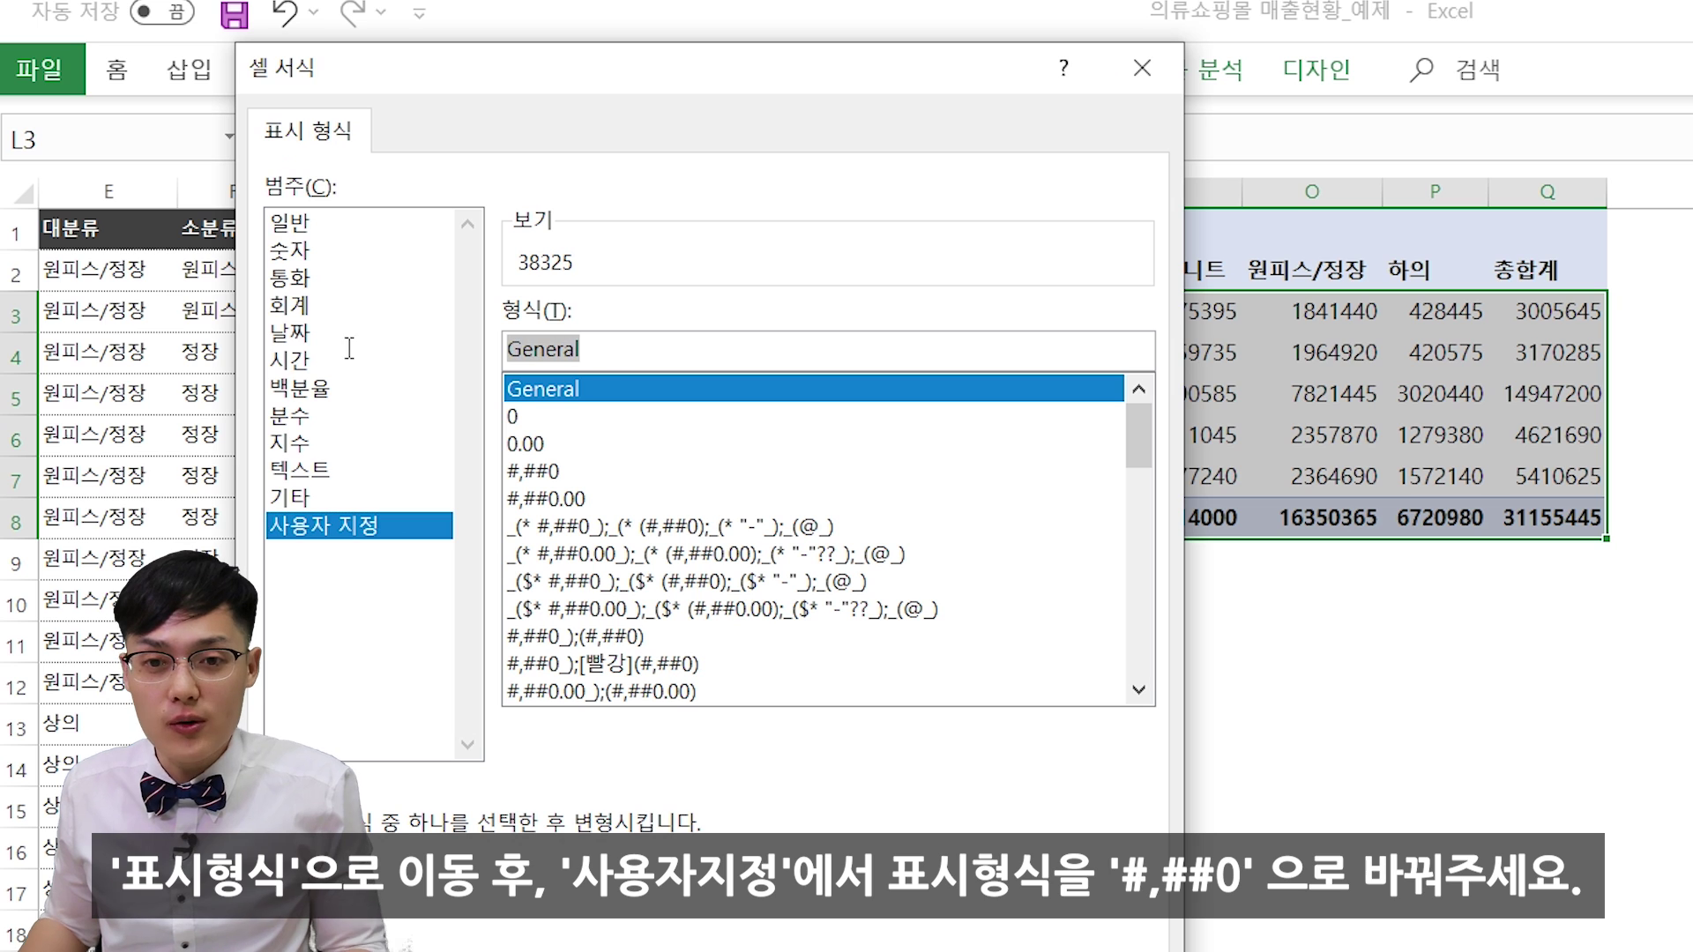
type("#,##0")
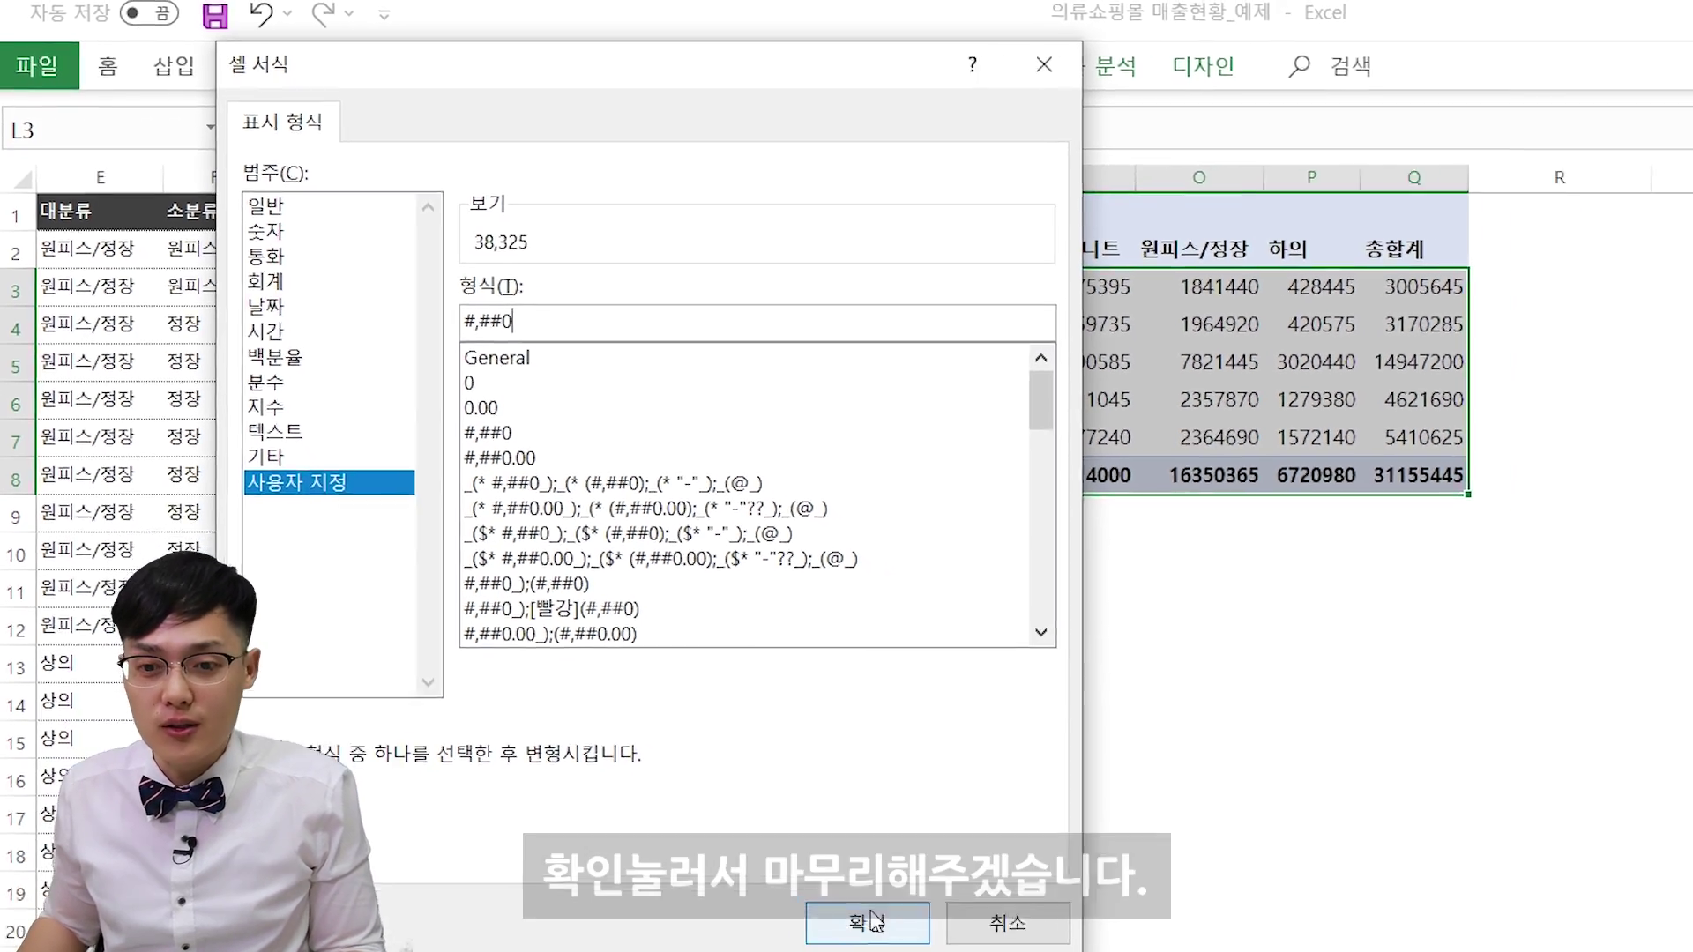
left_click(873, 920)
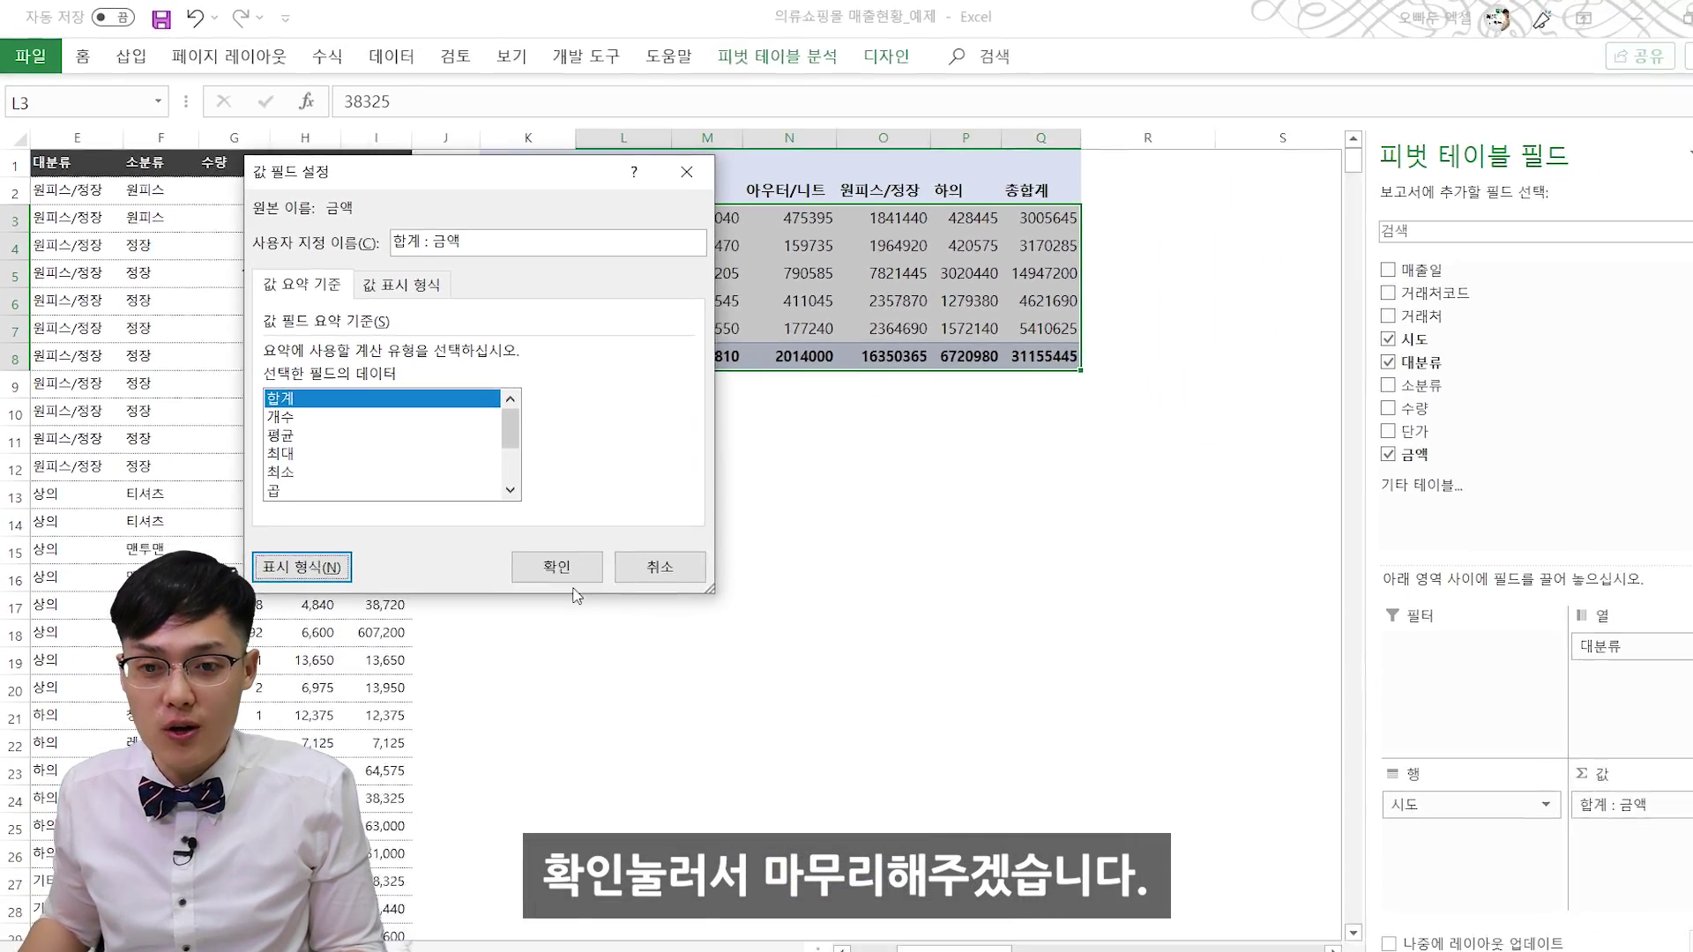
left_click(777, 787)
Step: Rename the regional sales pivot table at K1 as pvtbl요약
left_click(766, 289)
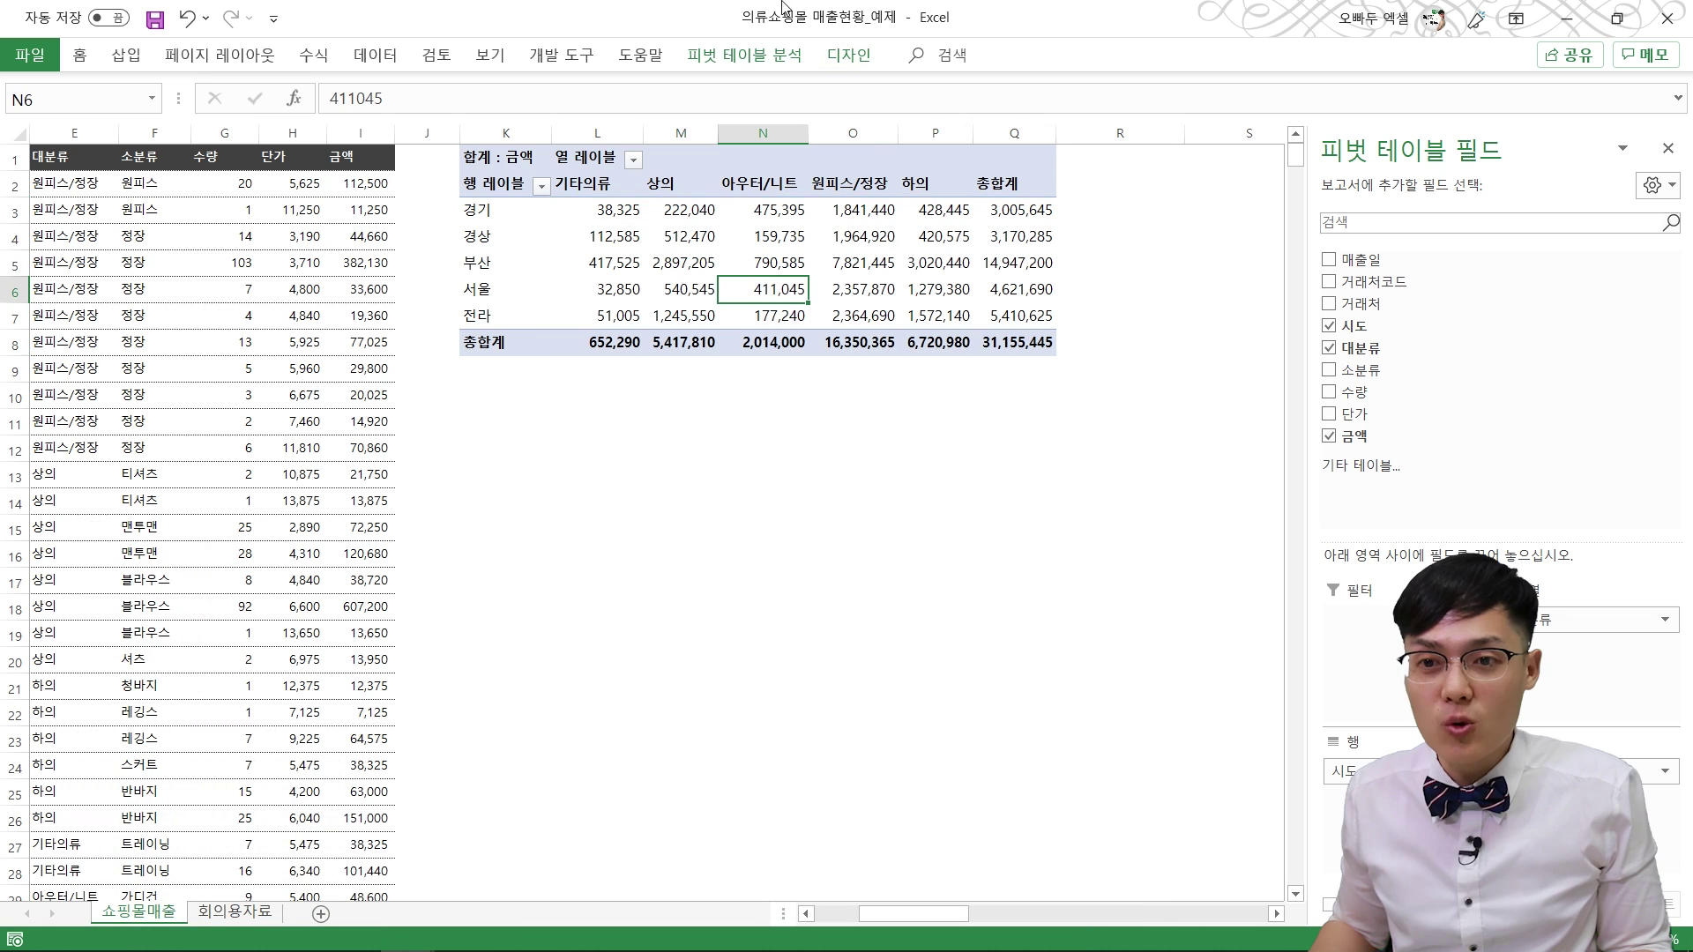
left_click(780, 60)
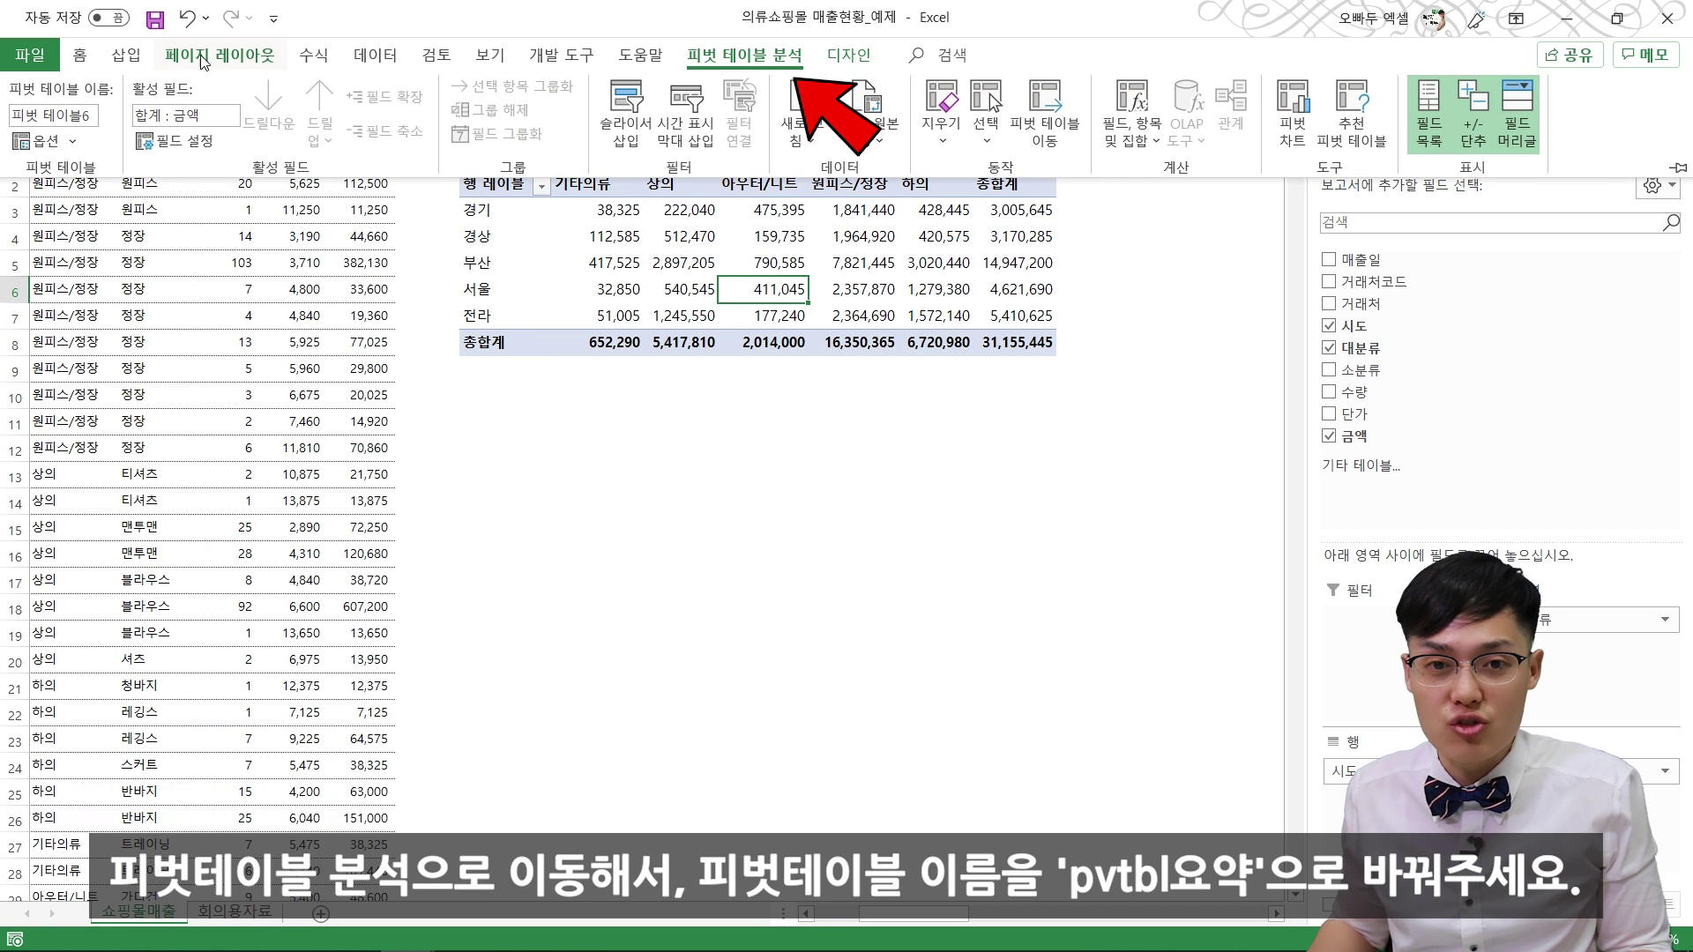
left_click(61, 115)
type("p")
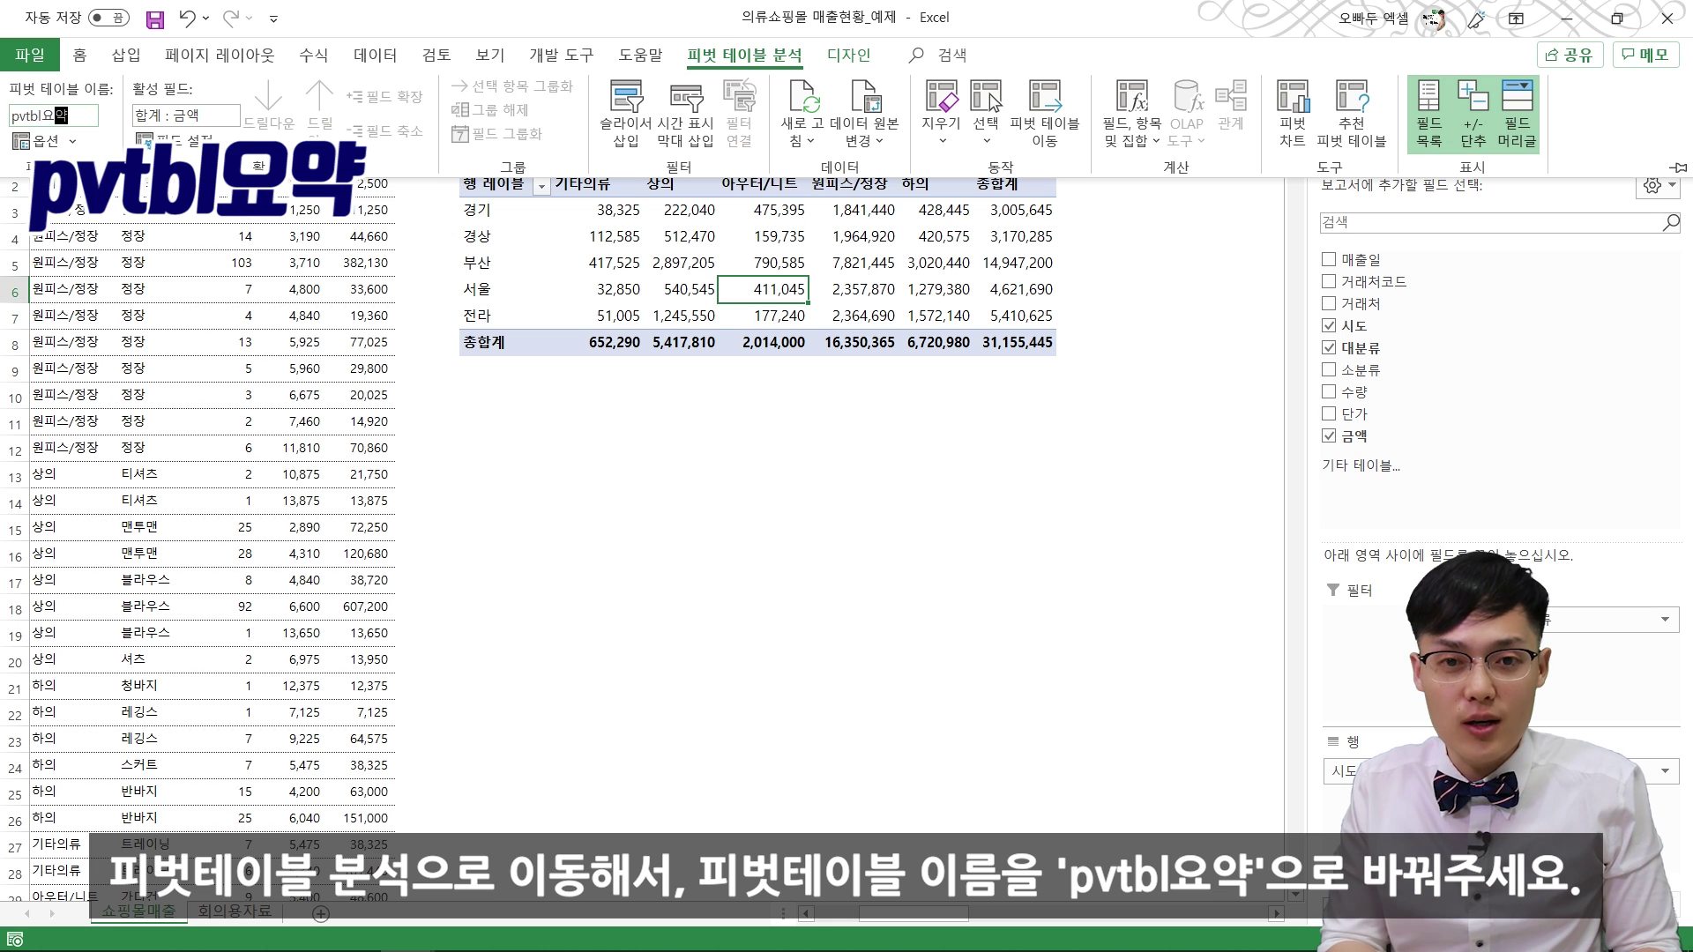
type("vtbl요약")
key("Return")
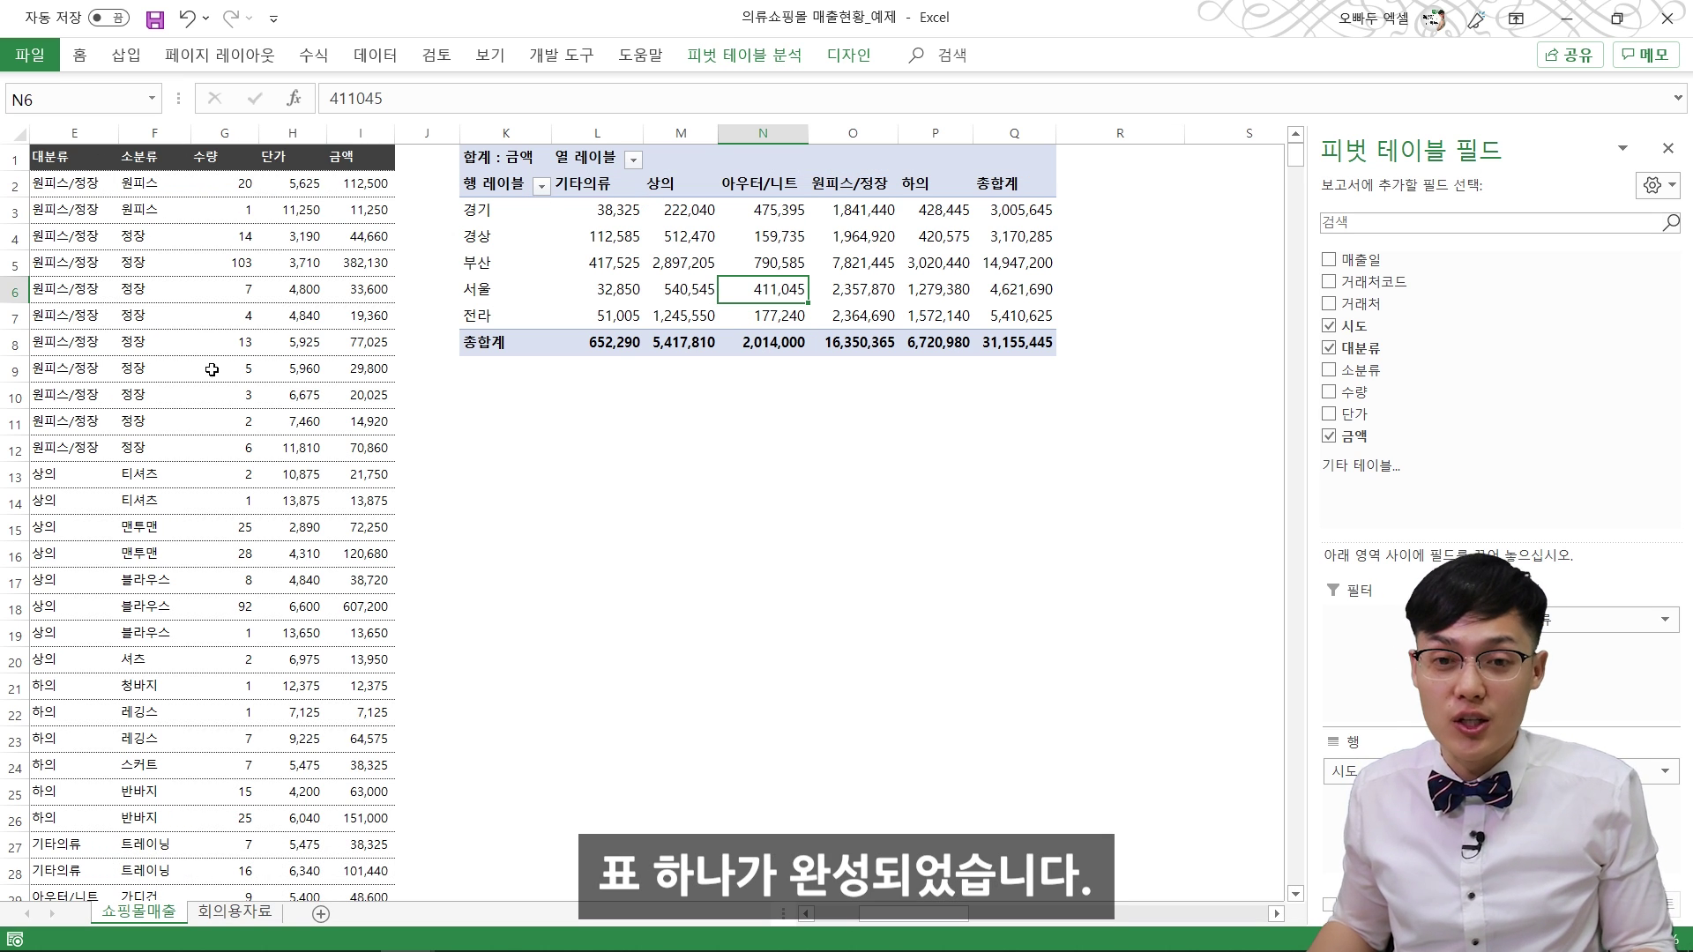
Step: Create a second pivot table from the entire sales data range, placed at cell K20 of the existing 쇼핑몰매출 sheet
left_click(255, 348)
key("ctrl+a")
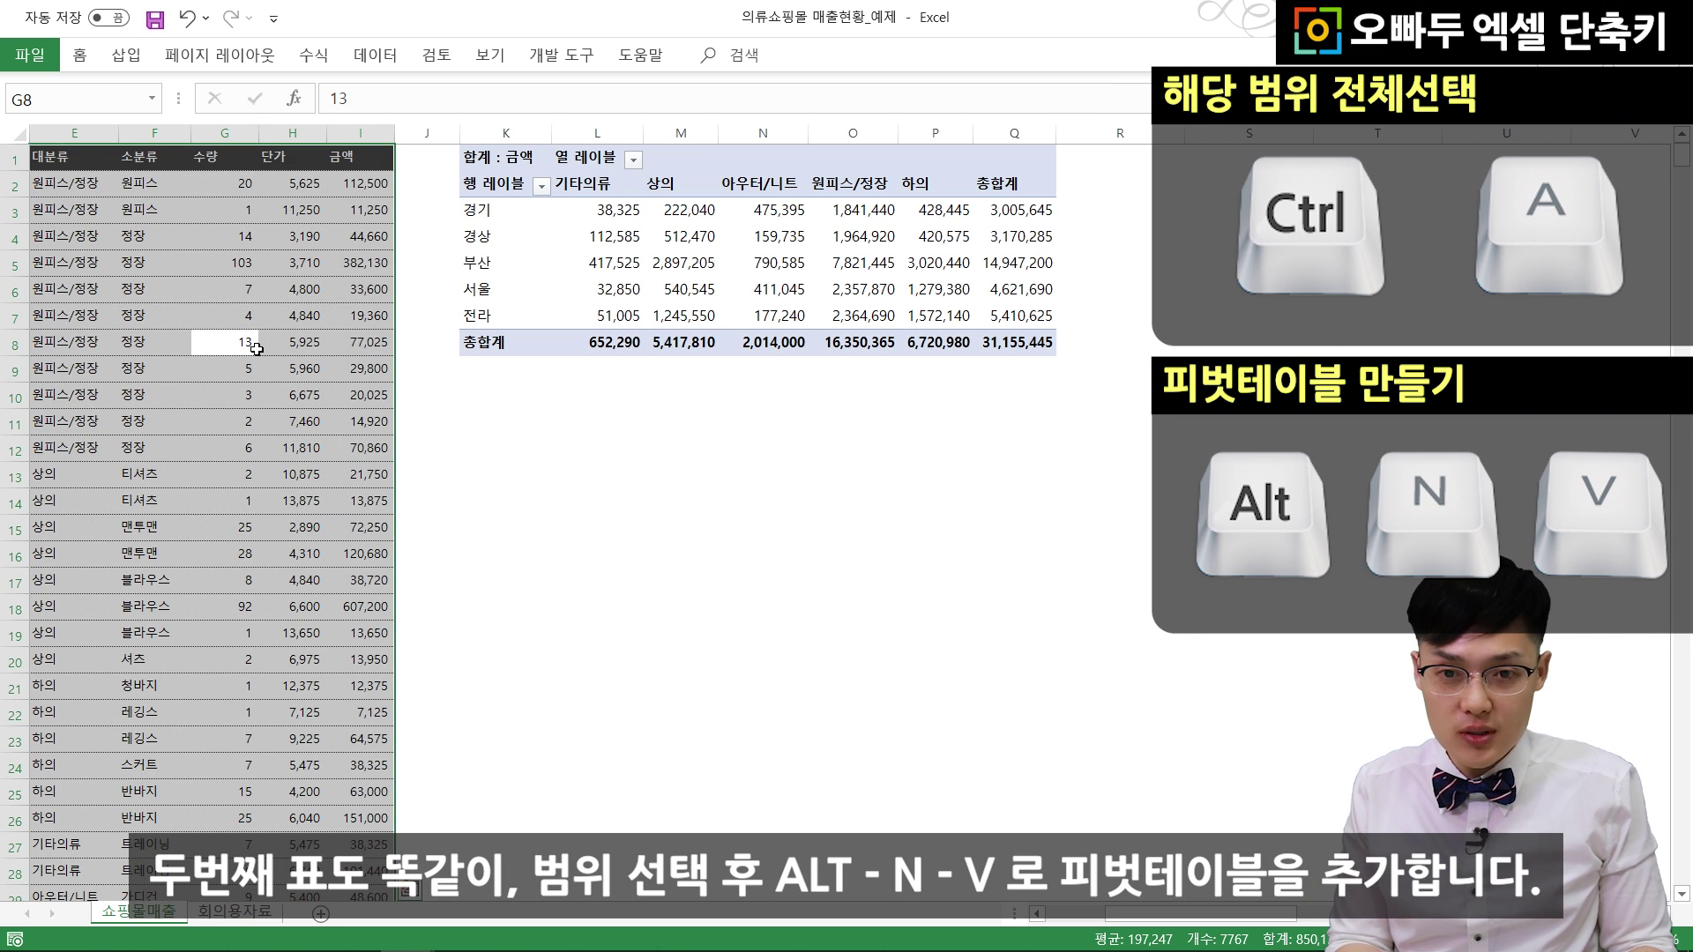
key("alt+n")
key("v")
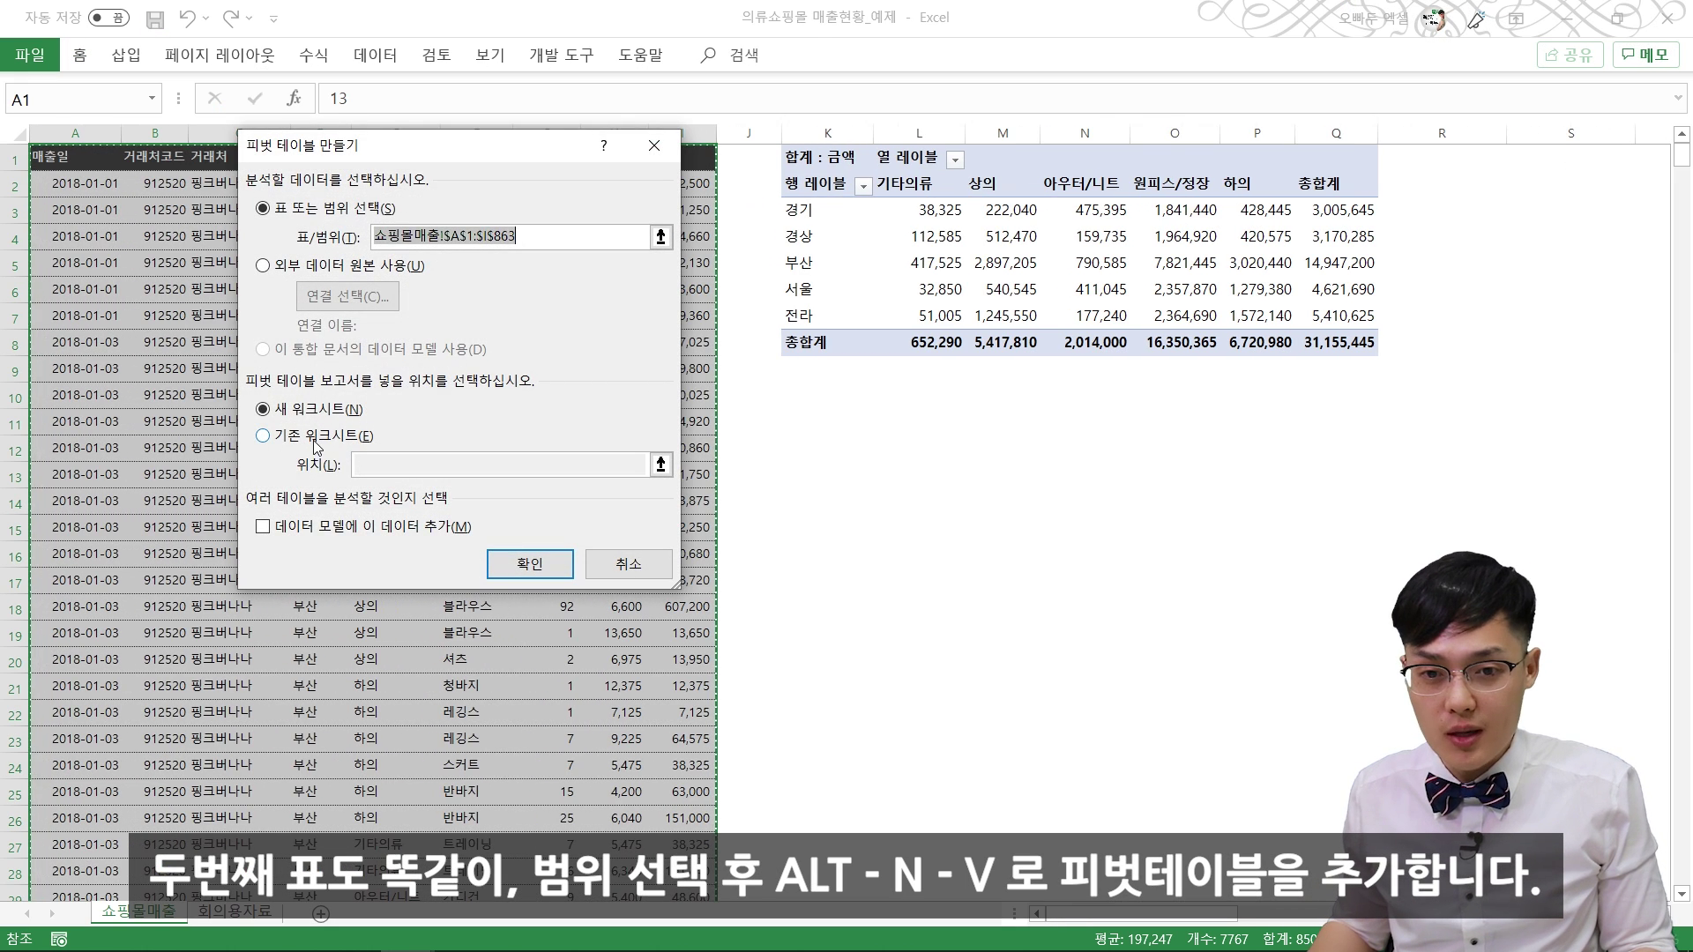
left_click(315, 441)
left_click(827, 659)
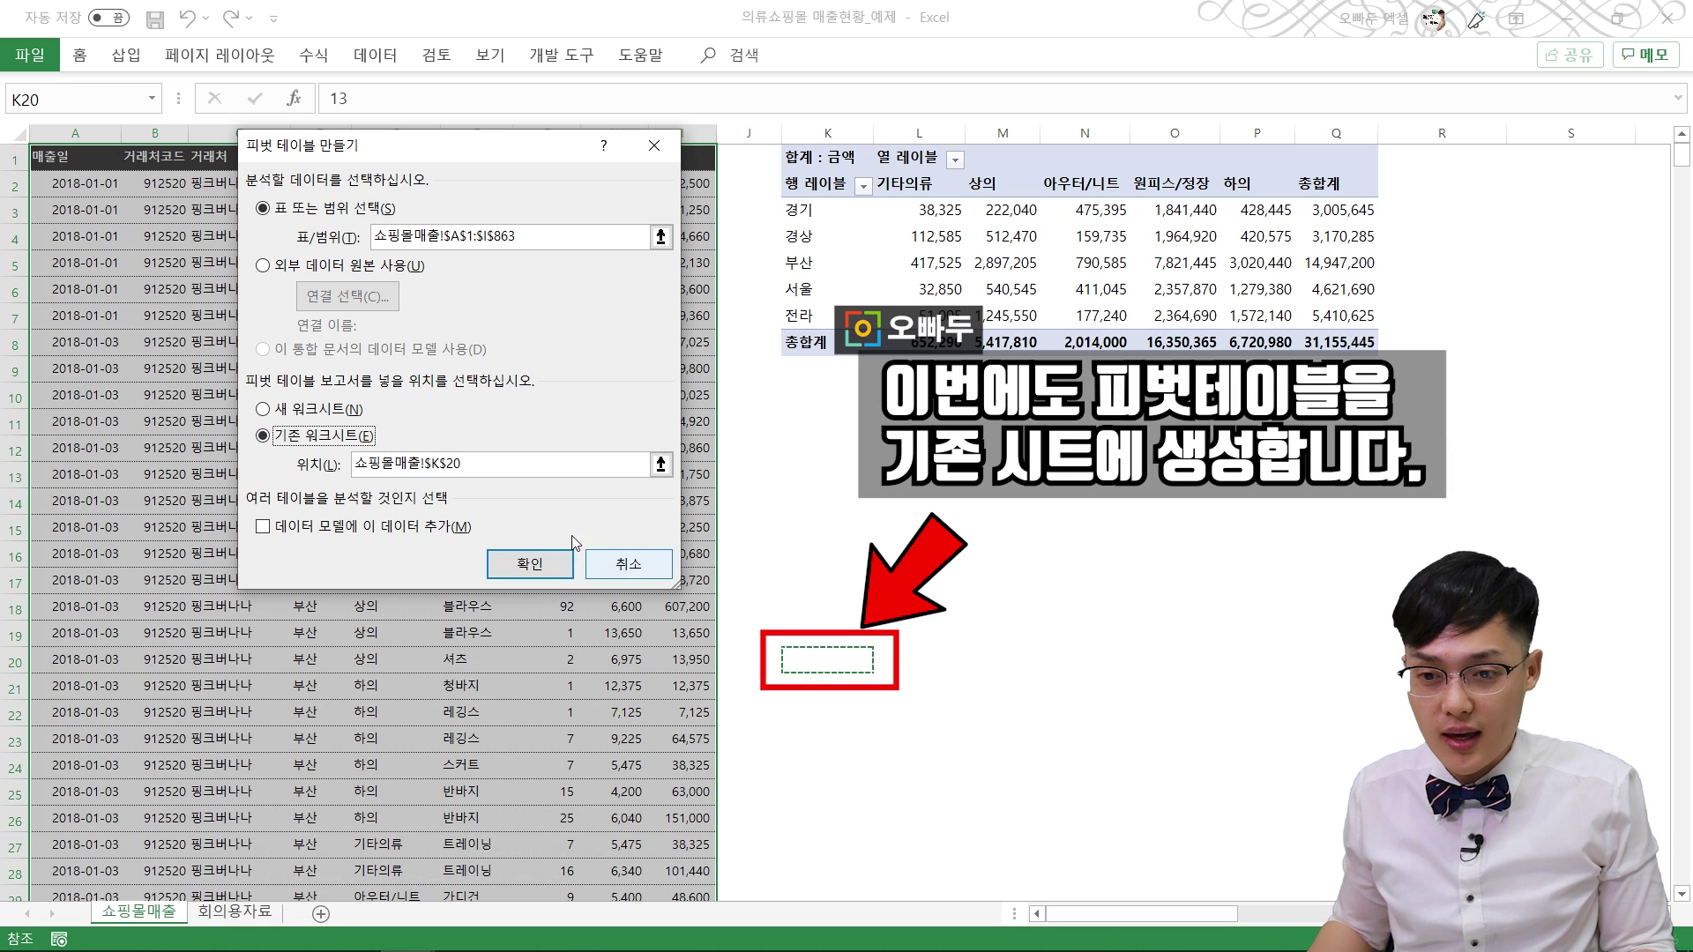
left_click(529, 564)
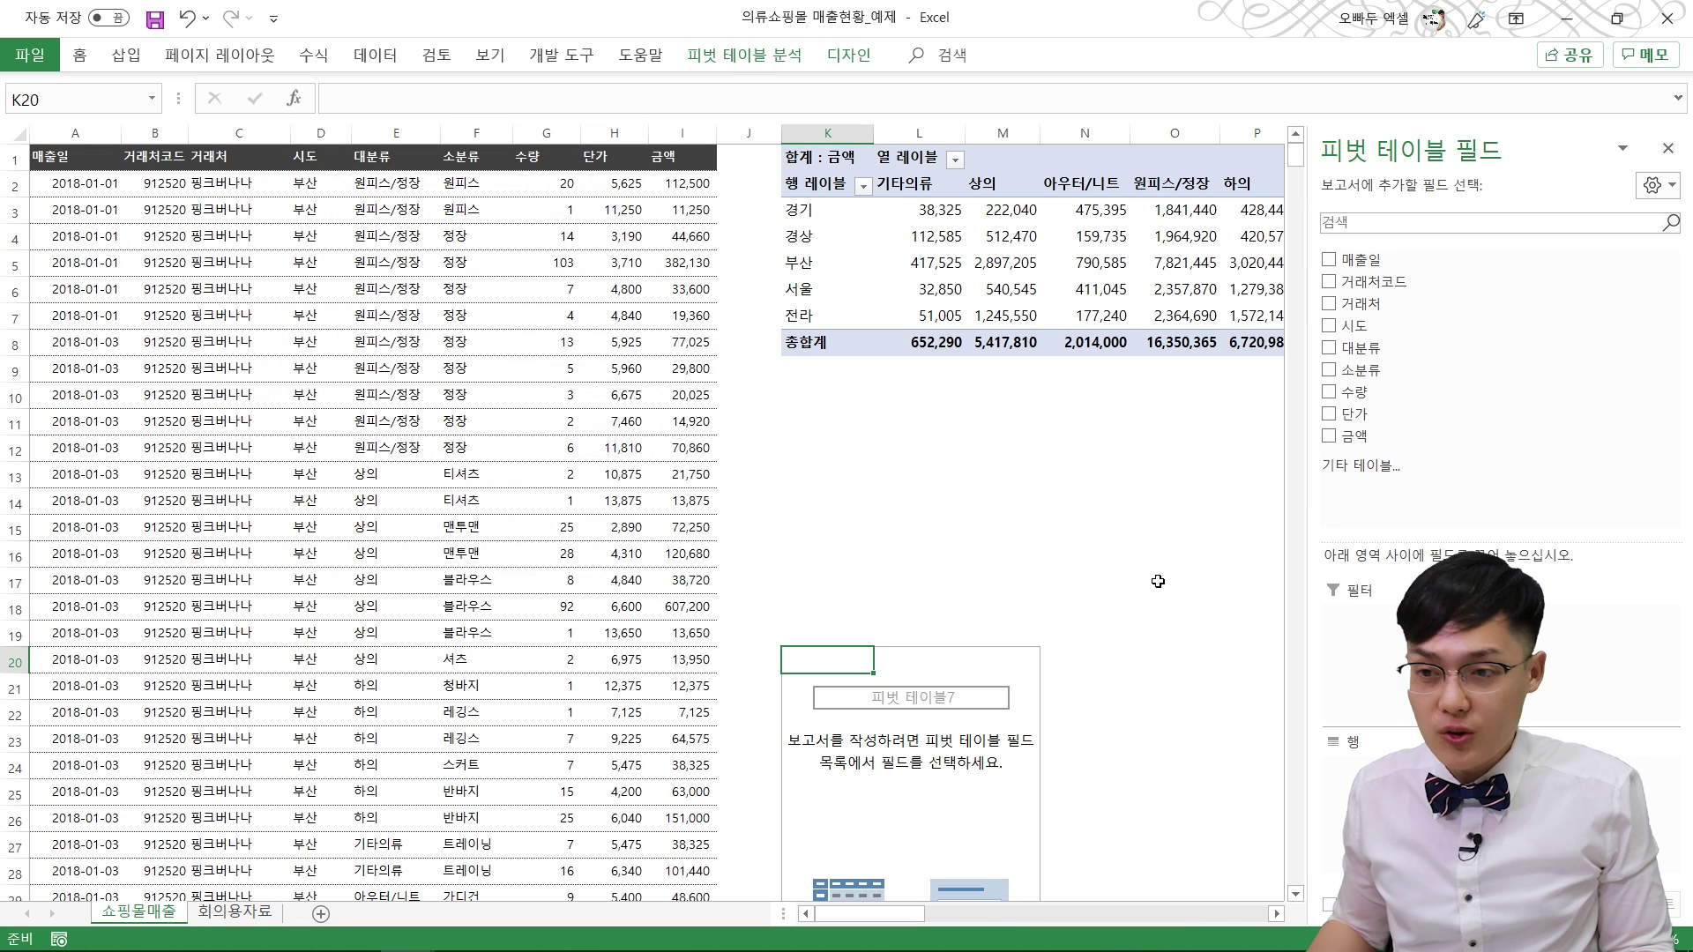
Step: Add 거래처 and, beneath it, 매출일 as row fields of the pivot table at K20
left_click_drag(1361, 303, 1395, 431)
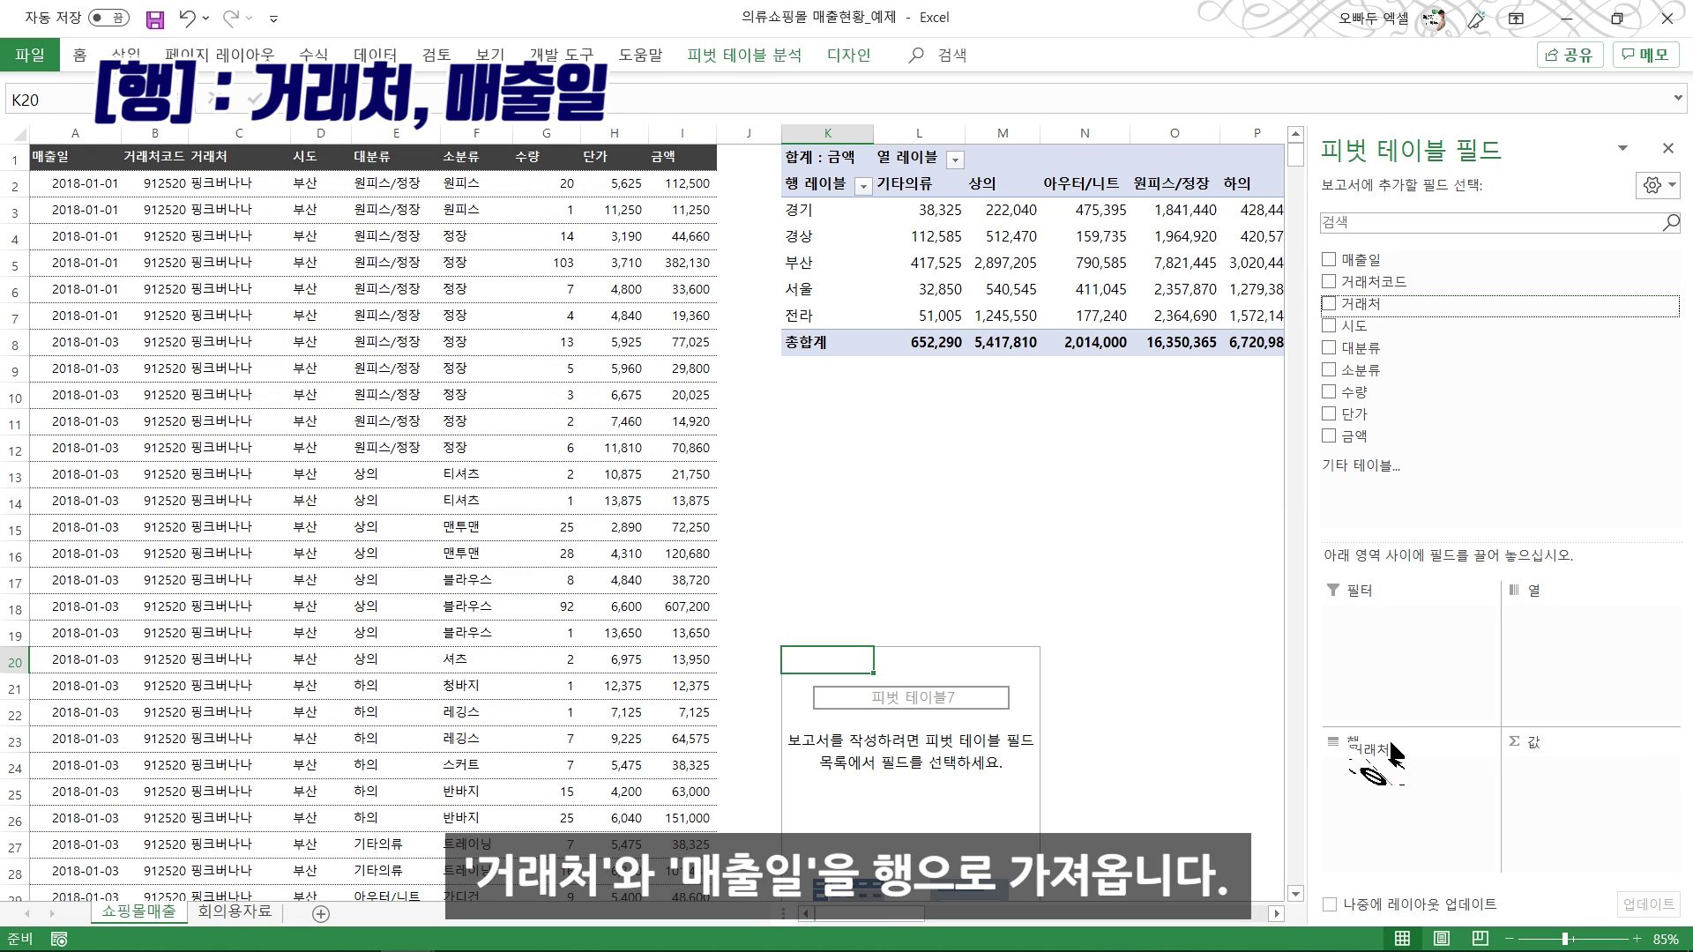
left_click_drag(1391, 773, 1386, 771)
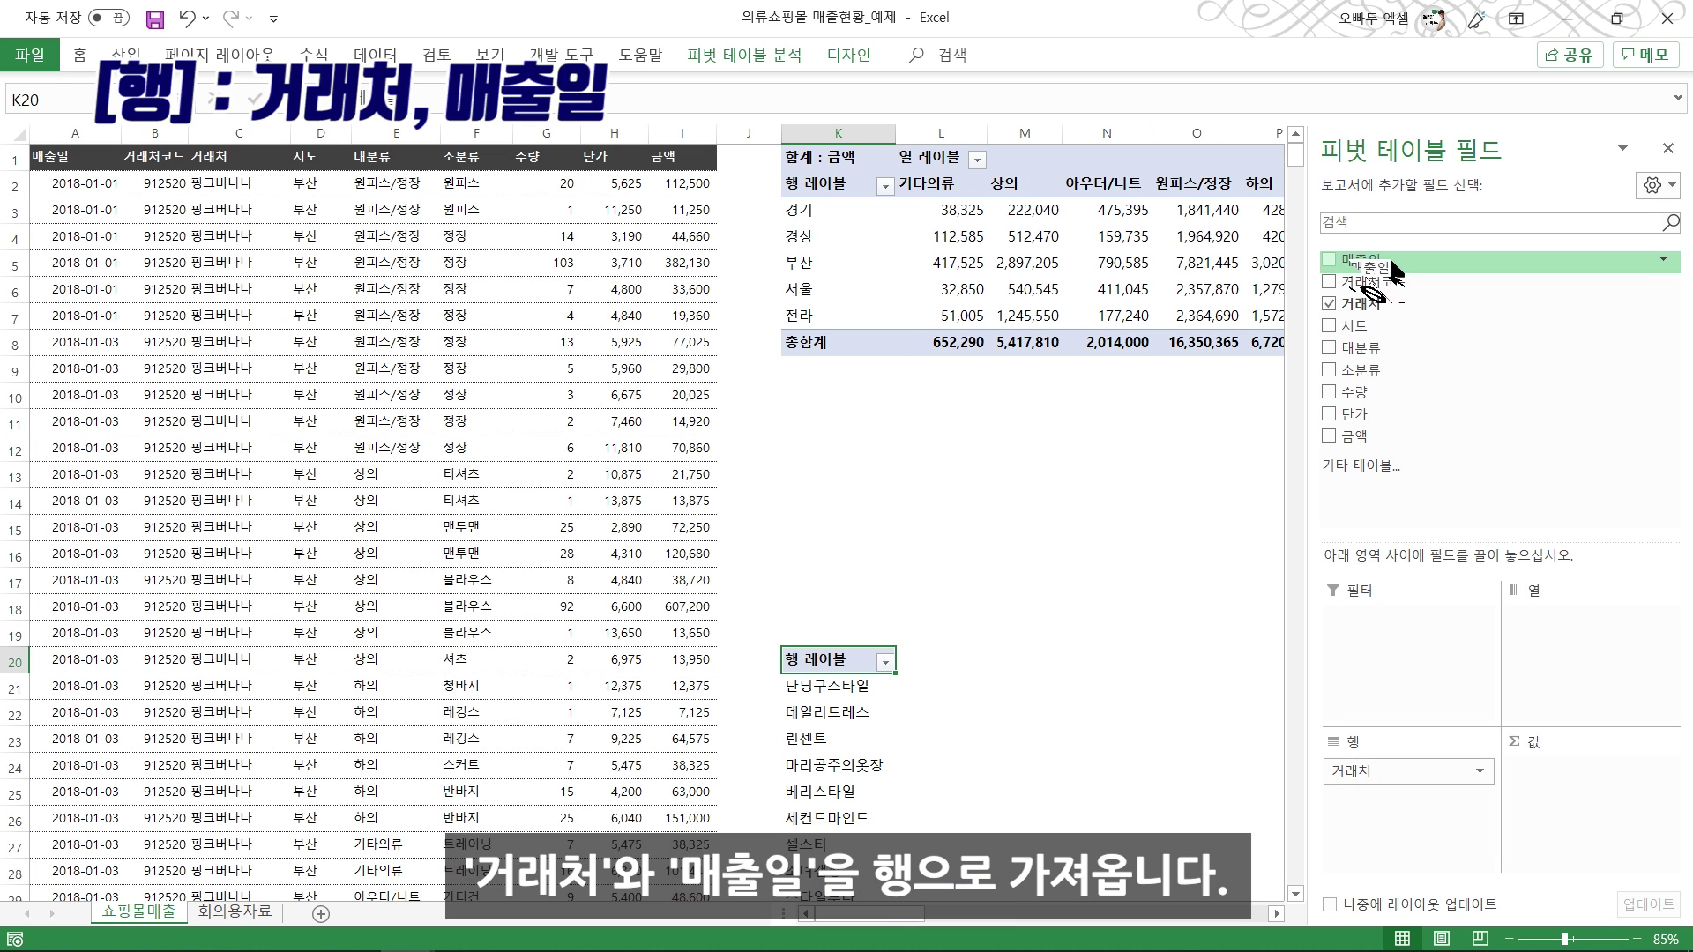
left_click_drag(1371, 268, 1396, 657)
left_click_drag(1397, 804, 1395, 806)
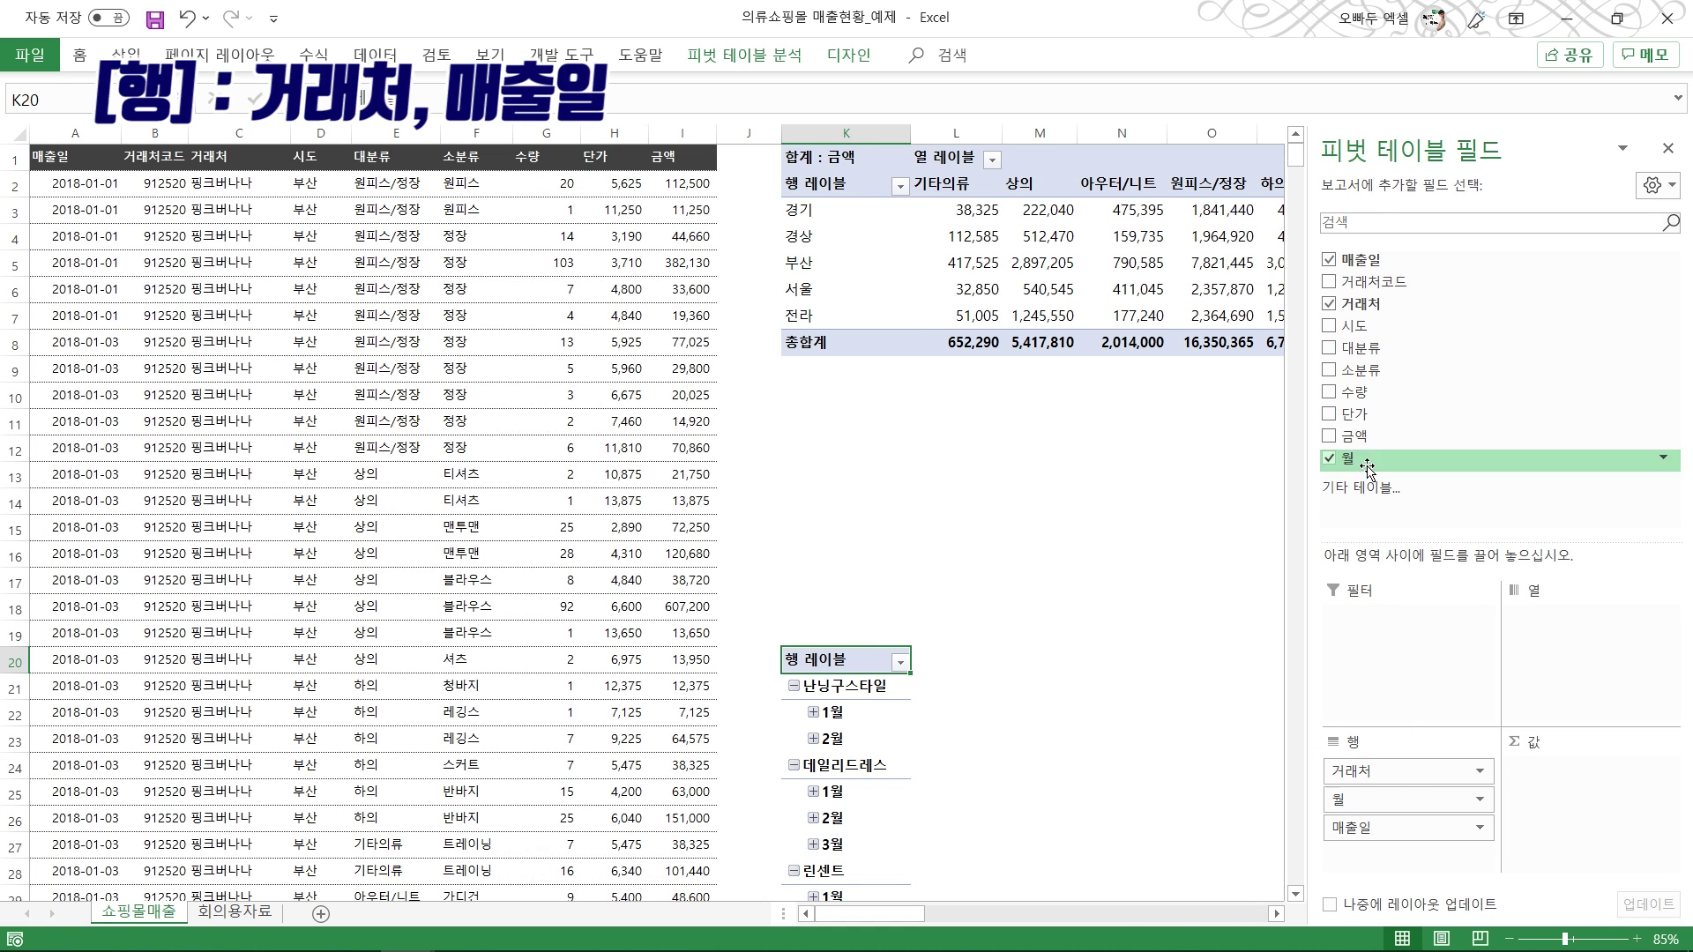
Step: Set 대분류 as the column field and 금액 as the value field of the pivot table at K20
left_click_drag(1353, 348, 1408, 379)
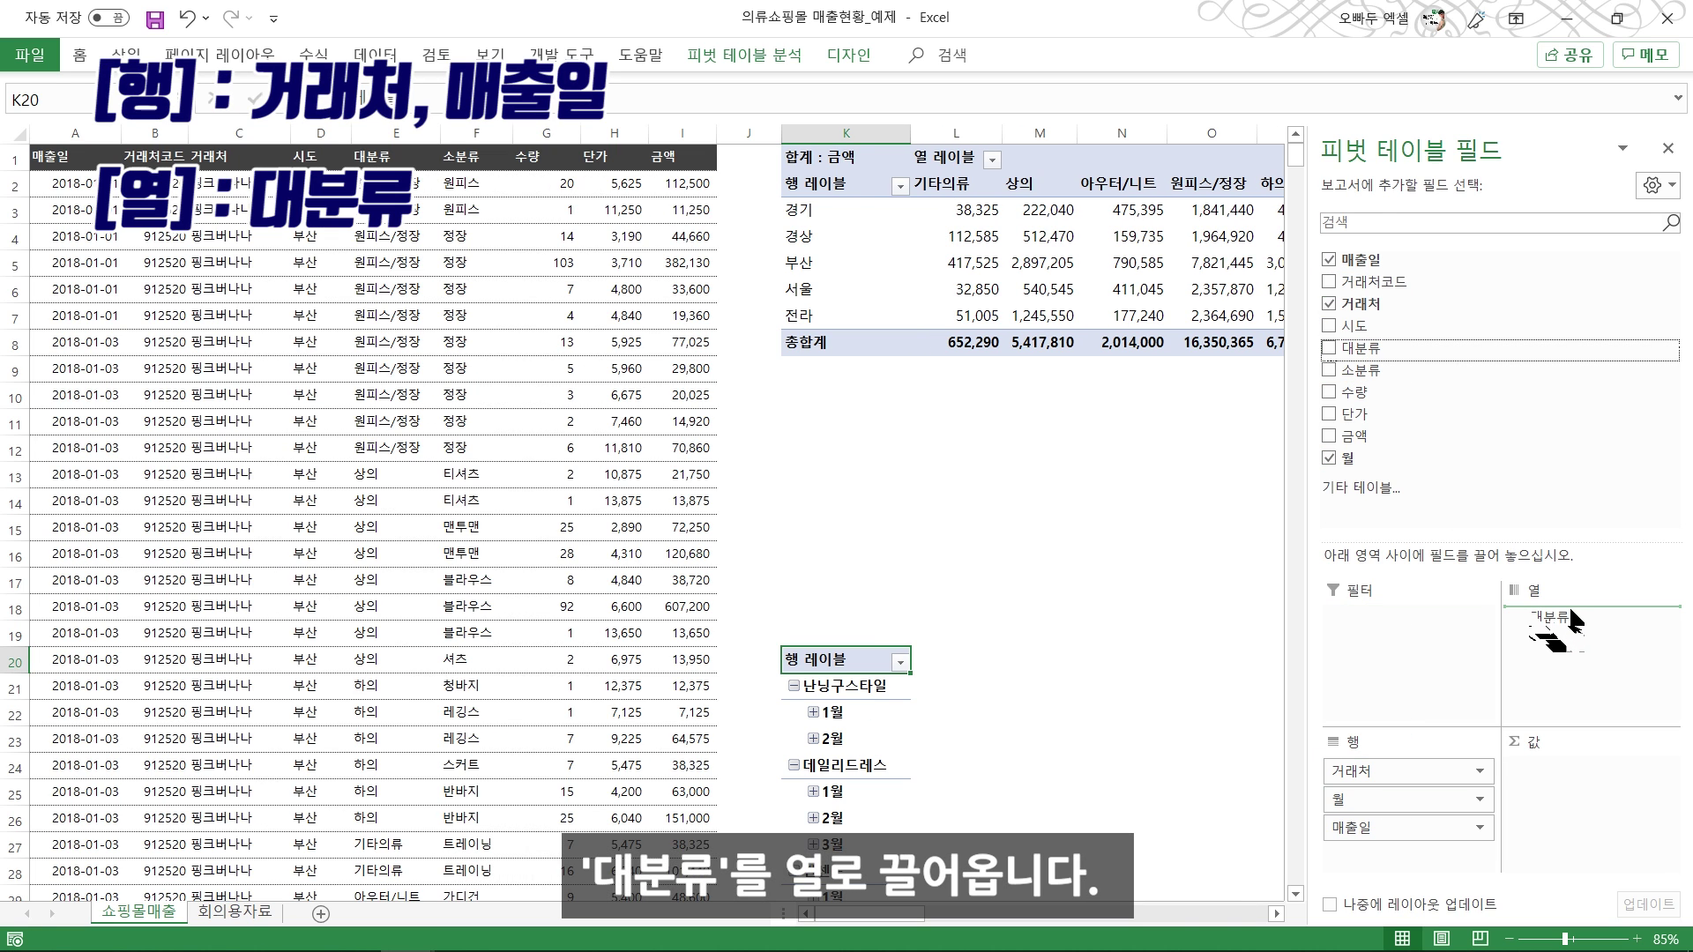
left_click_drag(1572, 620, 1572, 620)
left_click_drag(1354, 436, 1577, 756)
left_click_drag(891, 914, 934, 917)
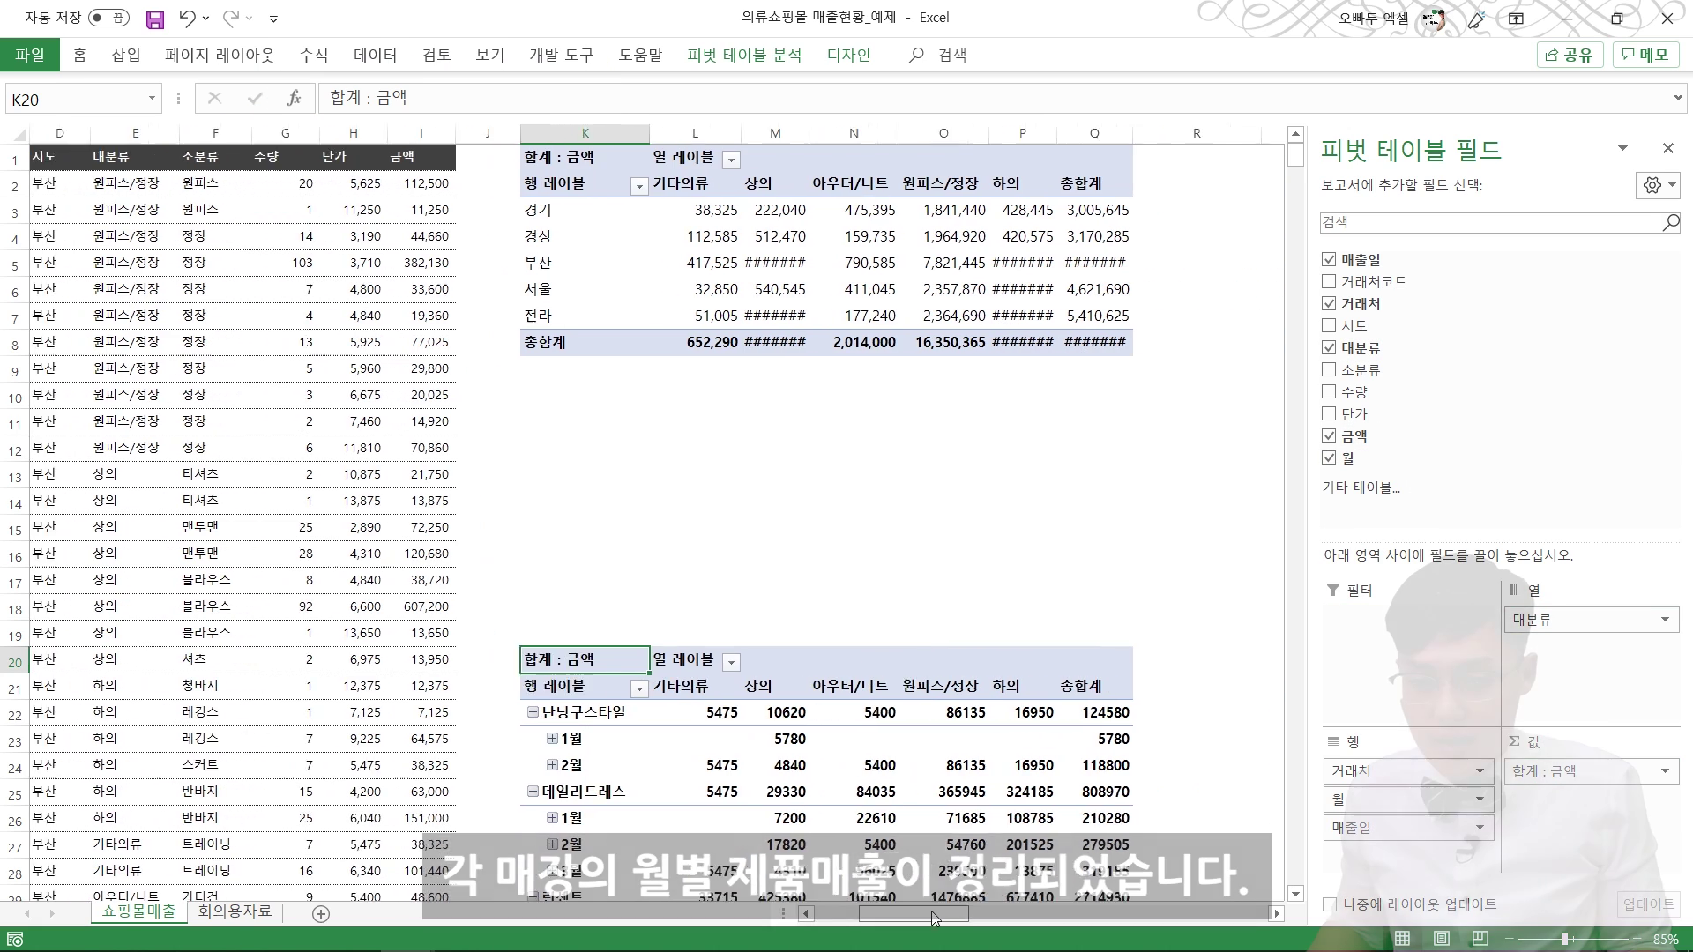
Step: Group the 매출일 dates in the pivot table at K20 by month (월) only, deselecting days (일)
scroll(516, 558, "down", 2)
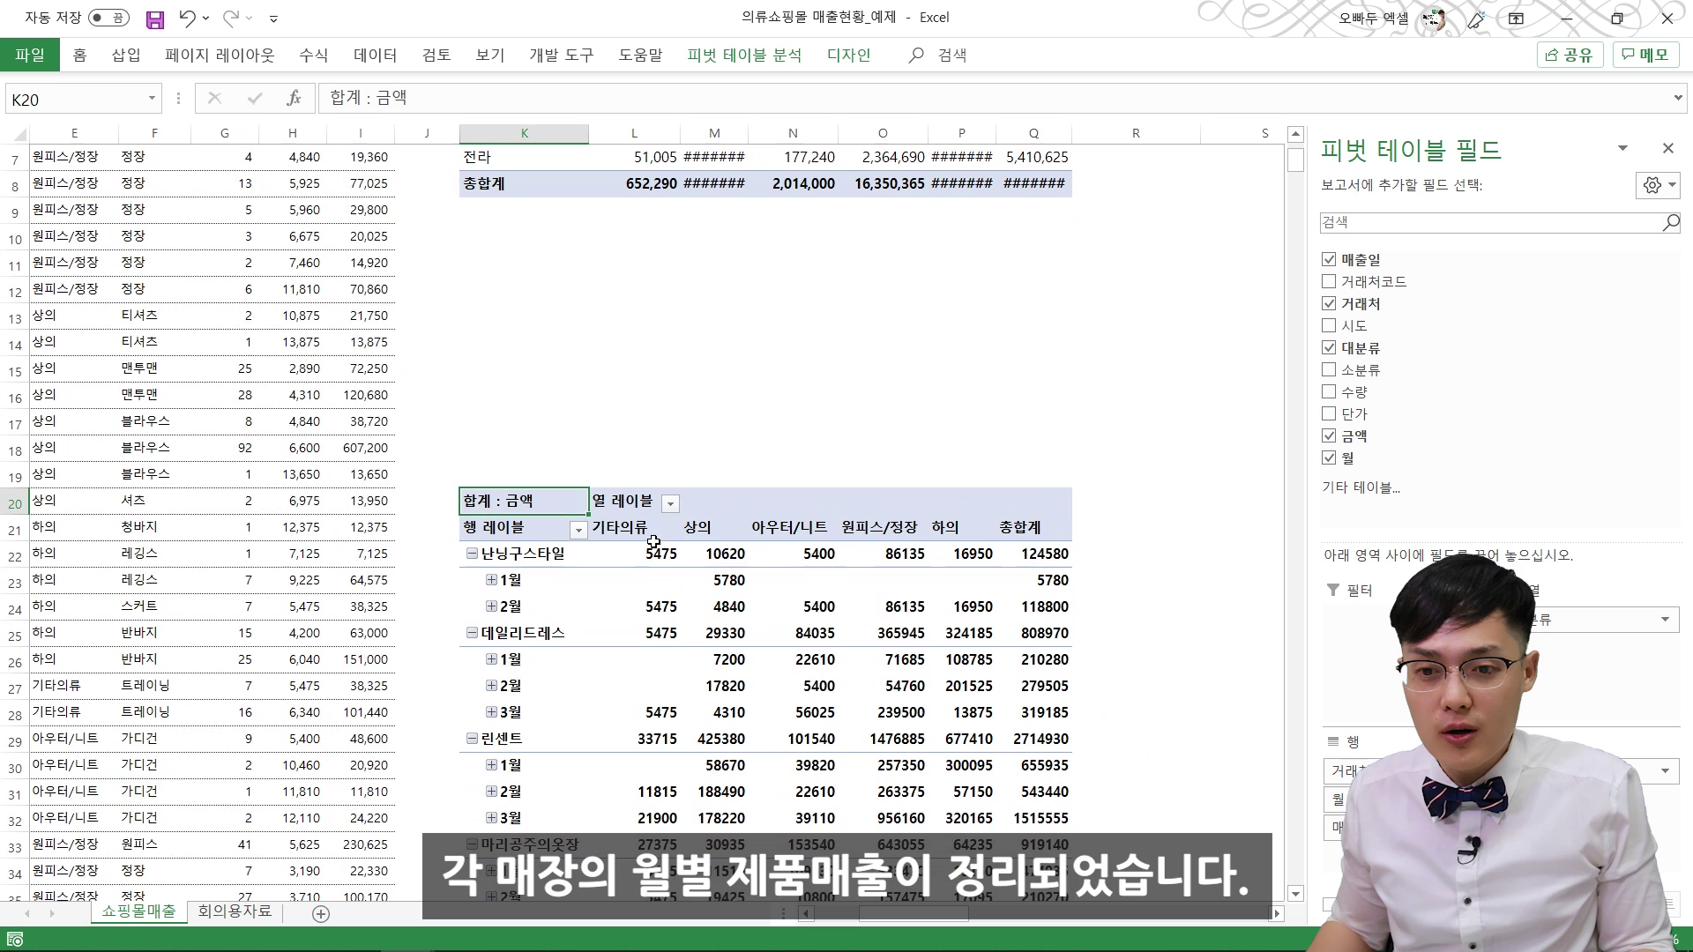
left_click_drag(665, 542, 882, 665)
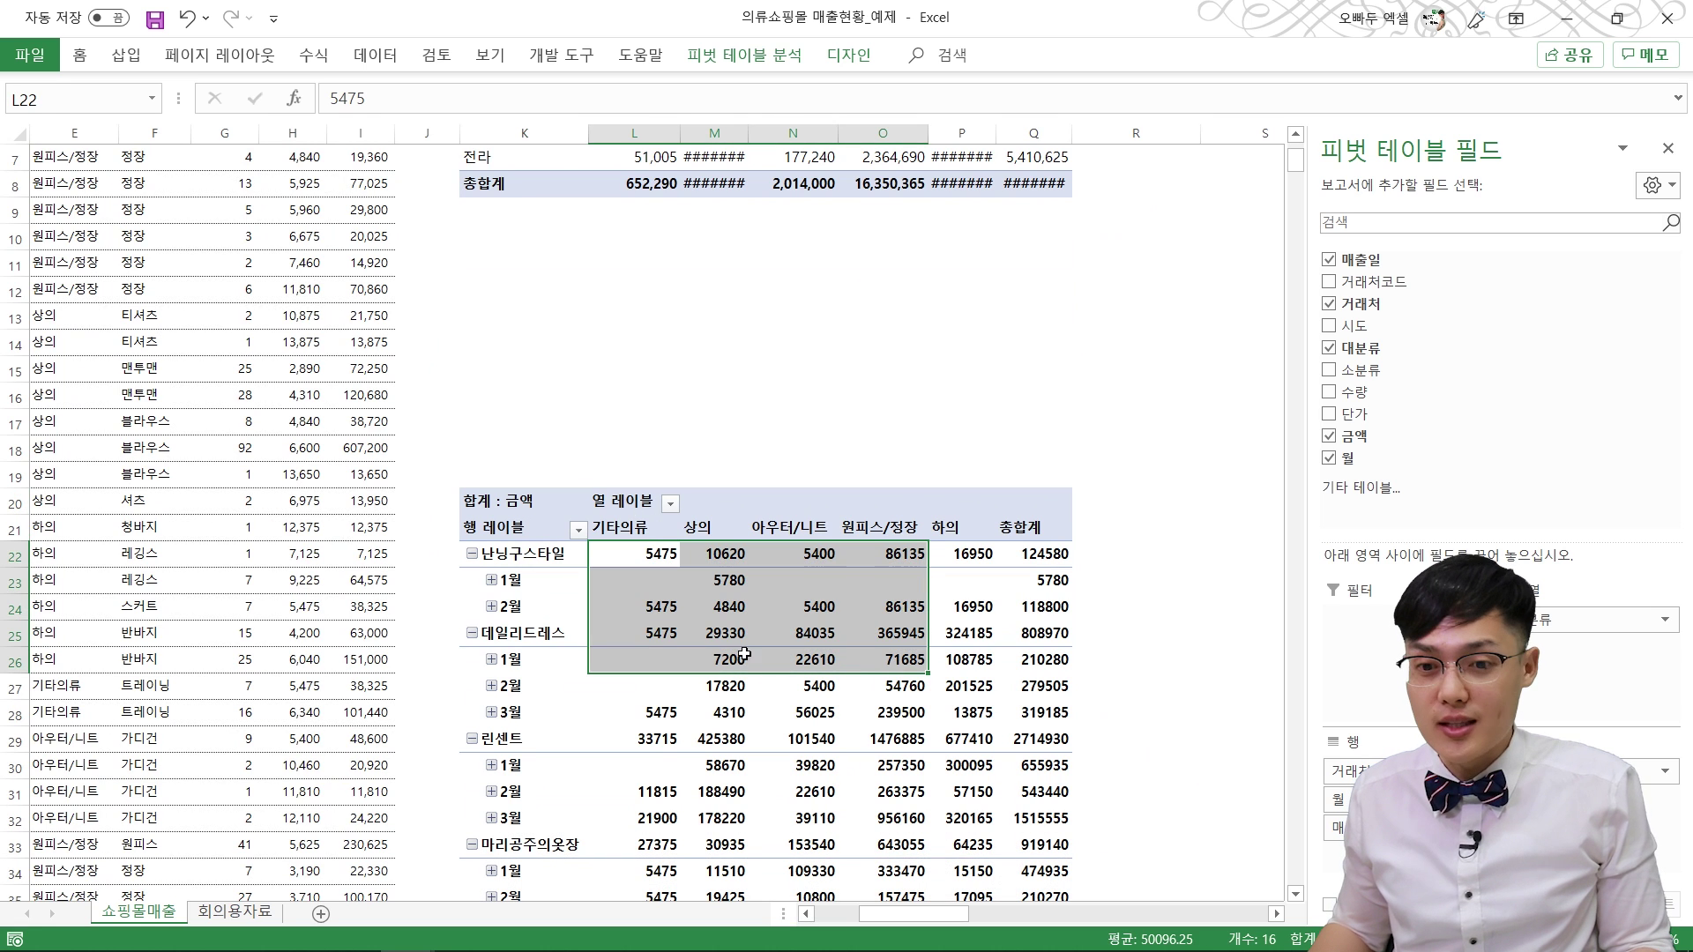
left_click(714, 633)
left_click(522, 586)
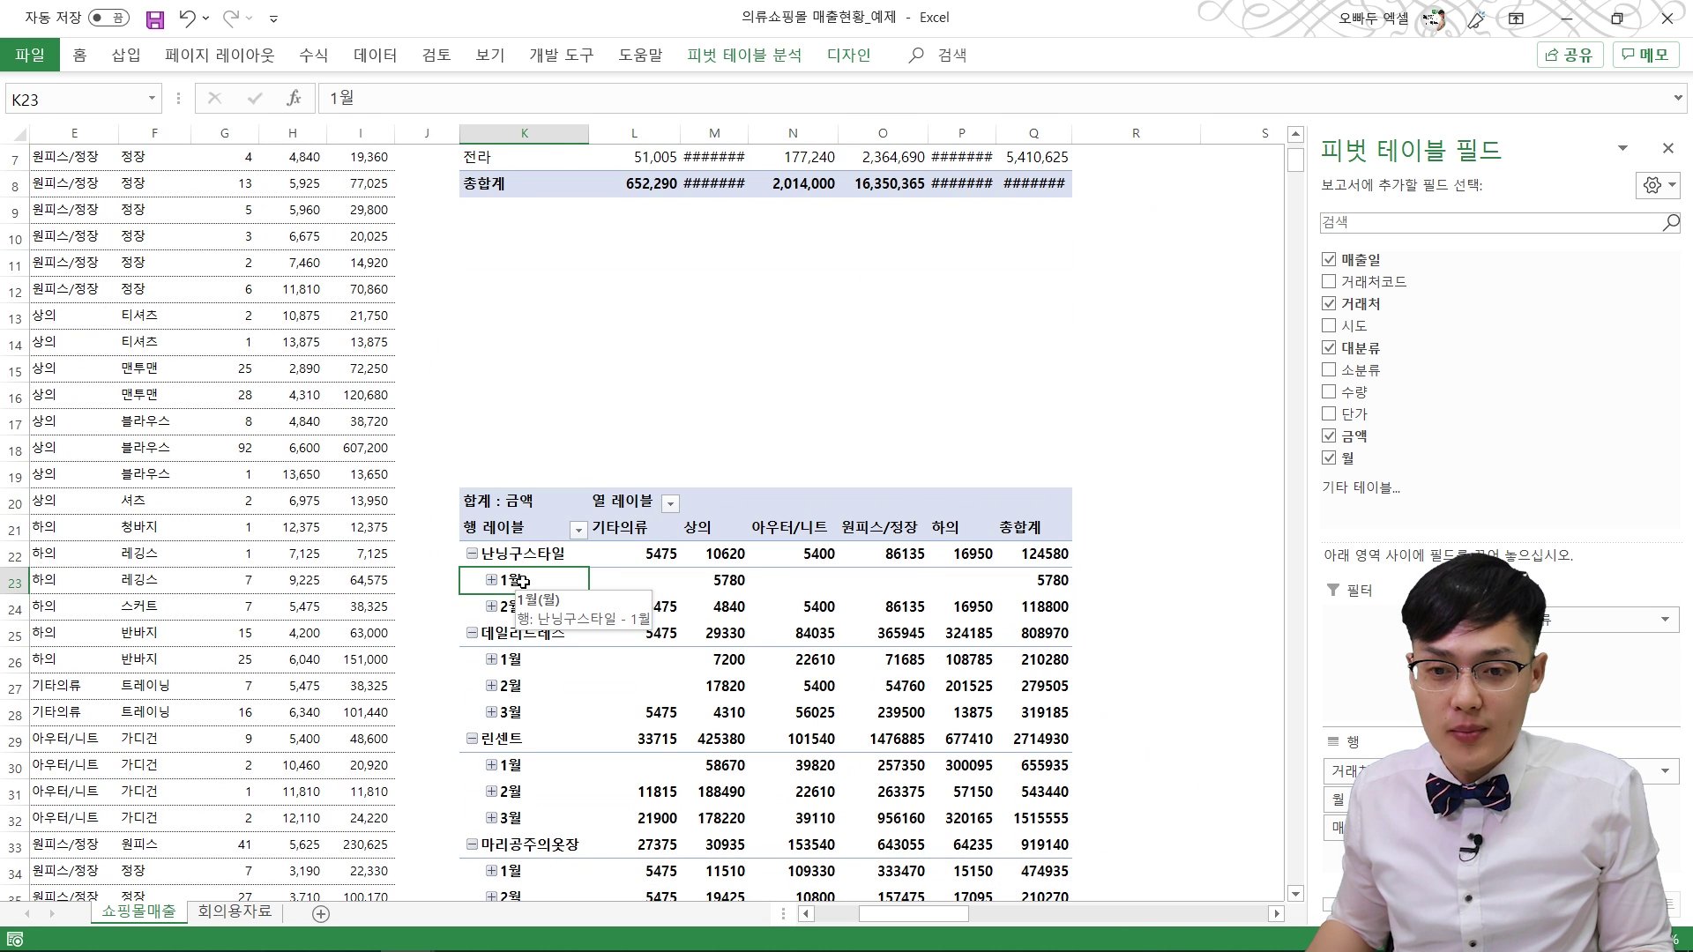
right_click(525, 587)
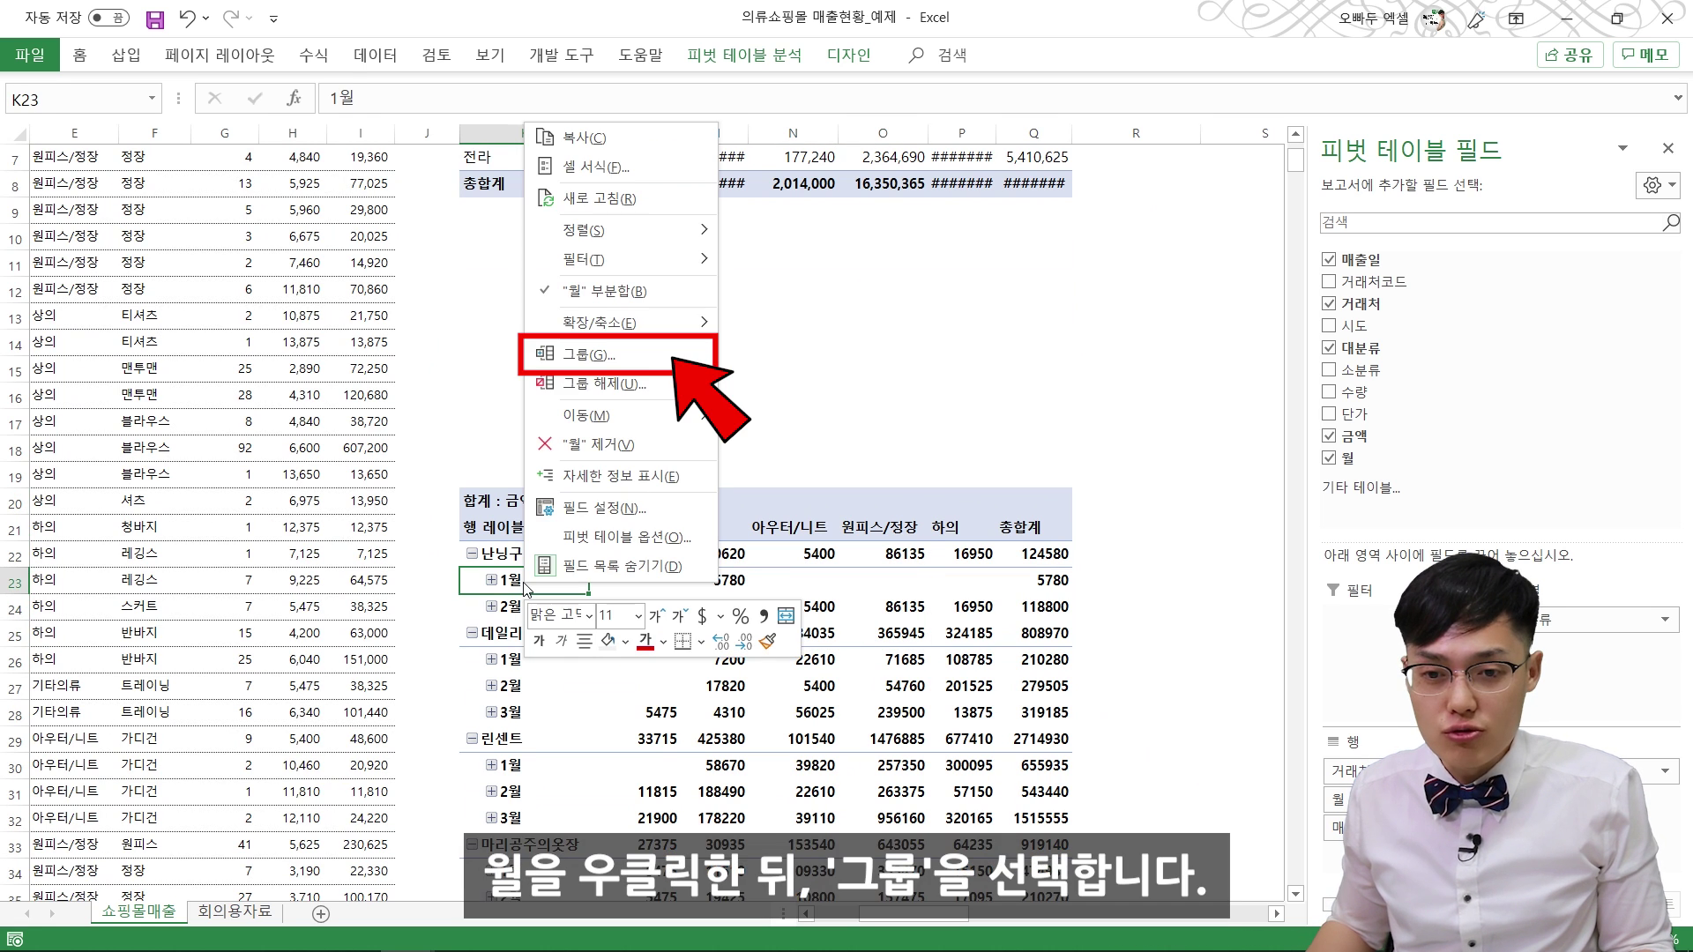
left_click(592, 354)
left_click(592, 362)
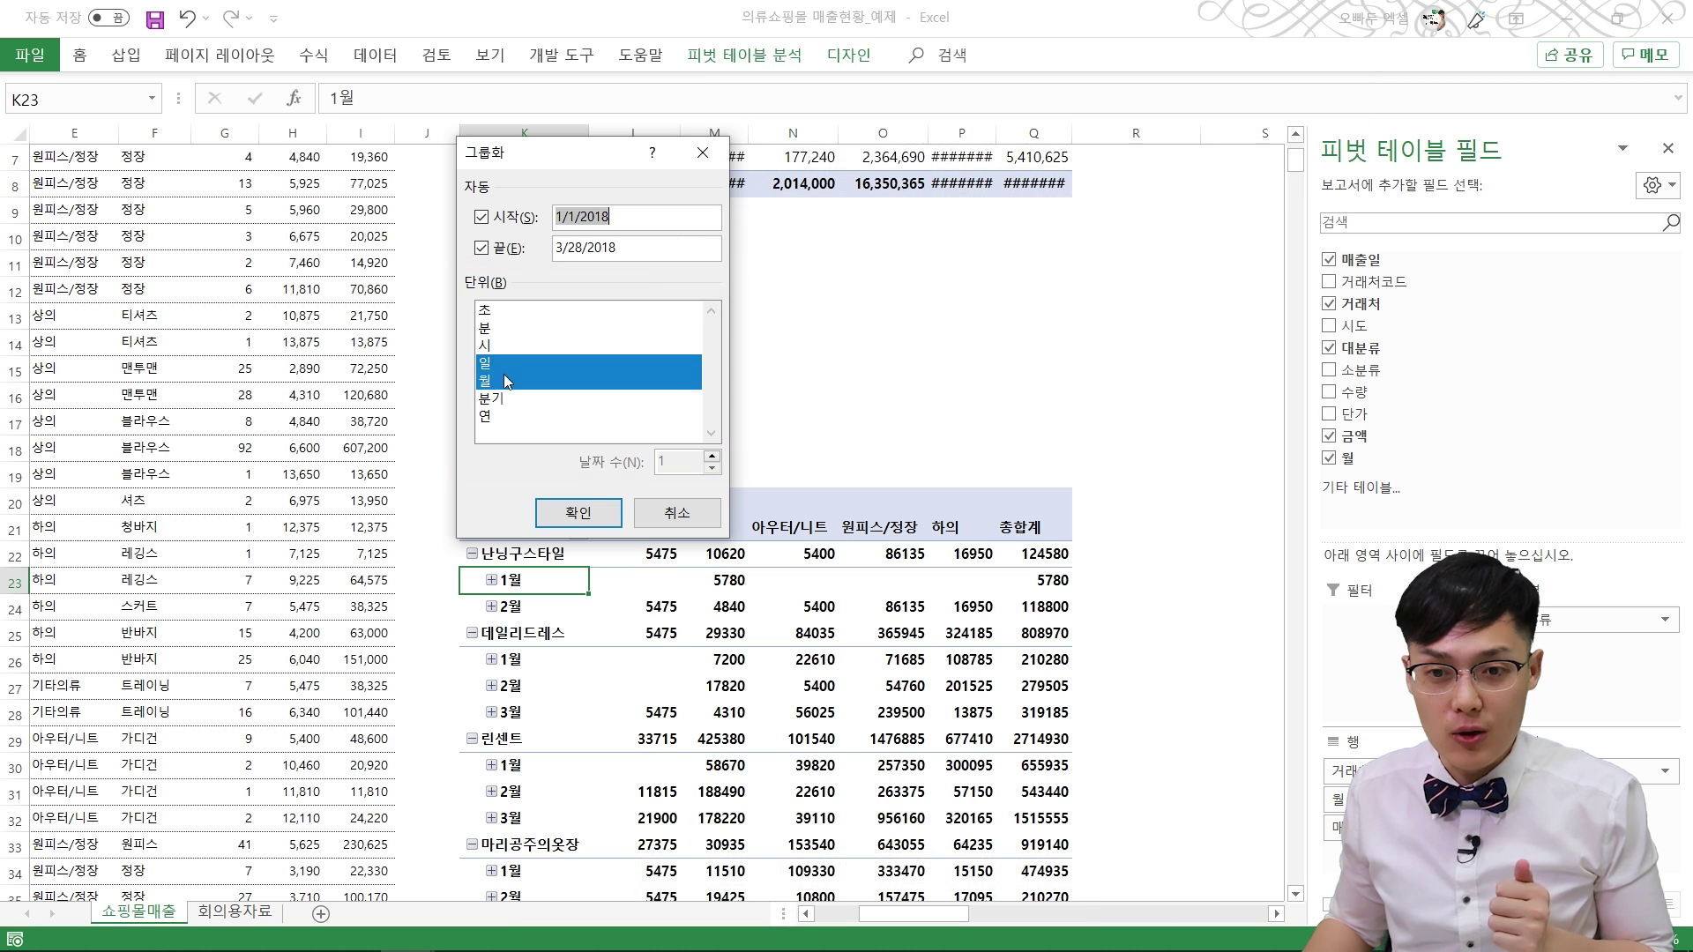
left_click(505, 363)
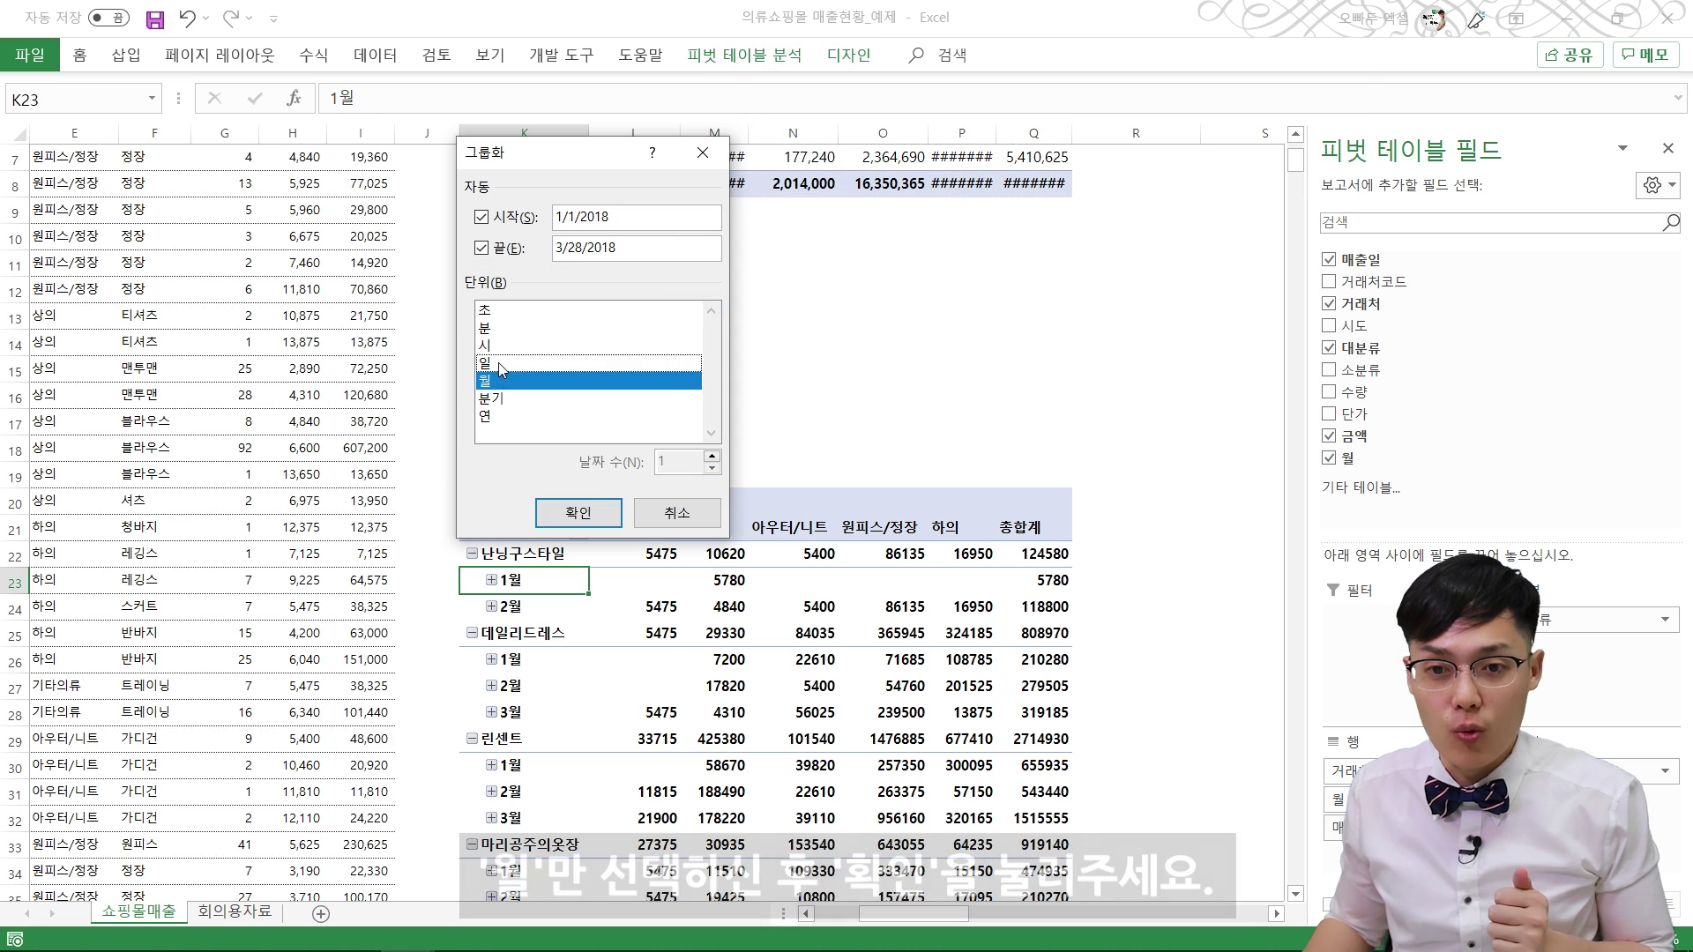
left_click(575, 514)
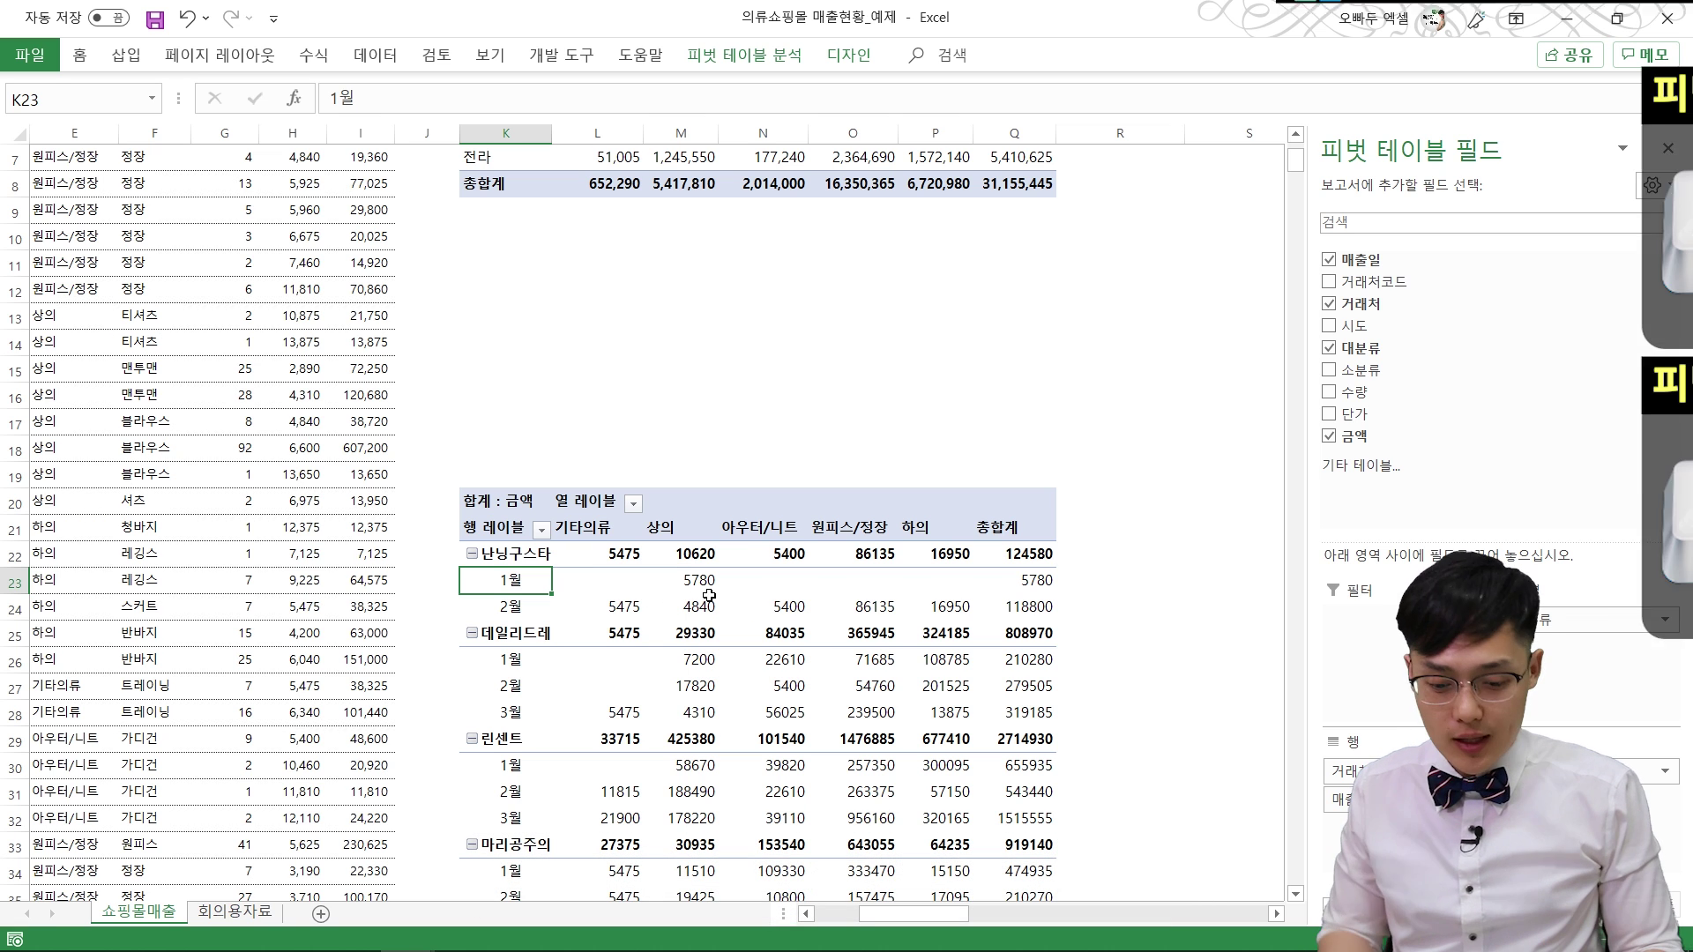
Step: Switch the pivot table at K20 to the tabular form report layout
key("alt")
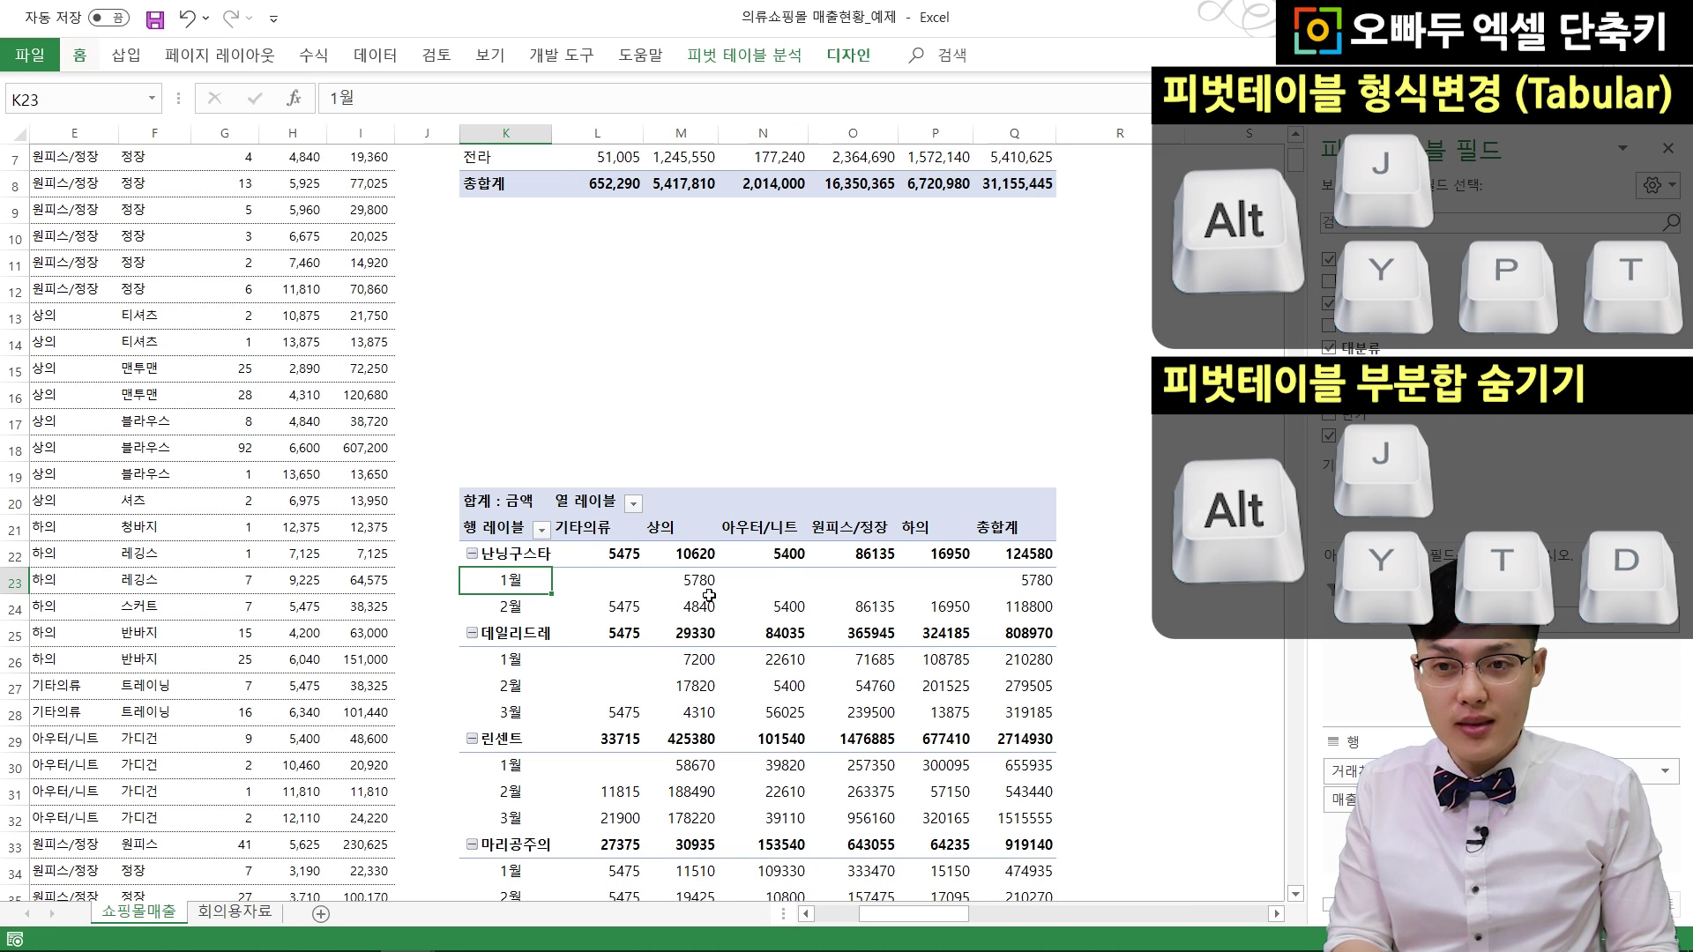
key("j")
key("y")
key("p")
key("t")
Step: Hide all subtotals in the pivot table at K20 and turn on subtotals for the 거래처 field only
key("alt")
key("j")
key("y")
key("t")
key("d")
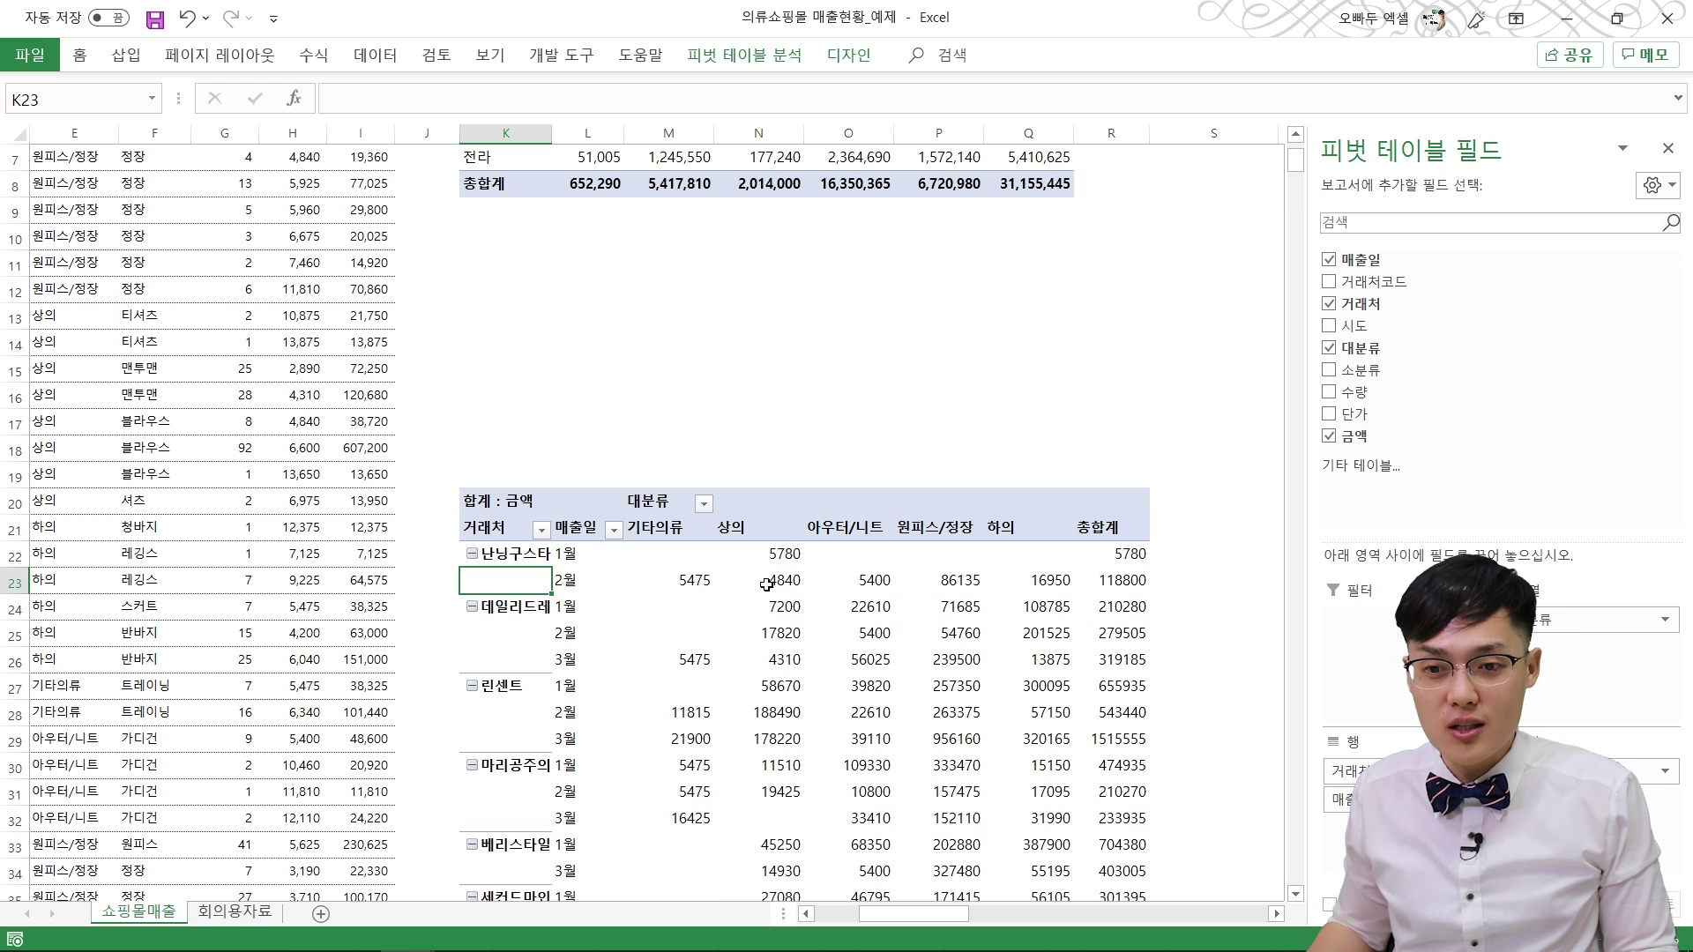
right_click(500, 584)
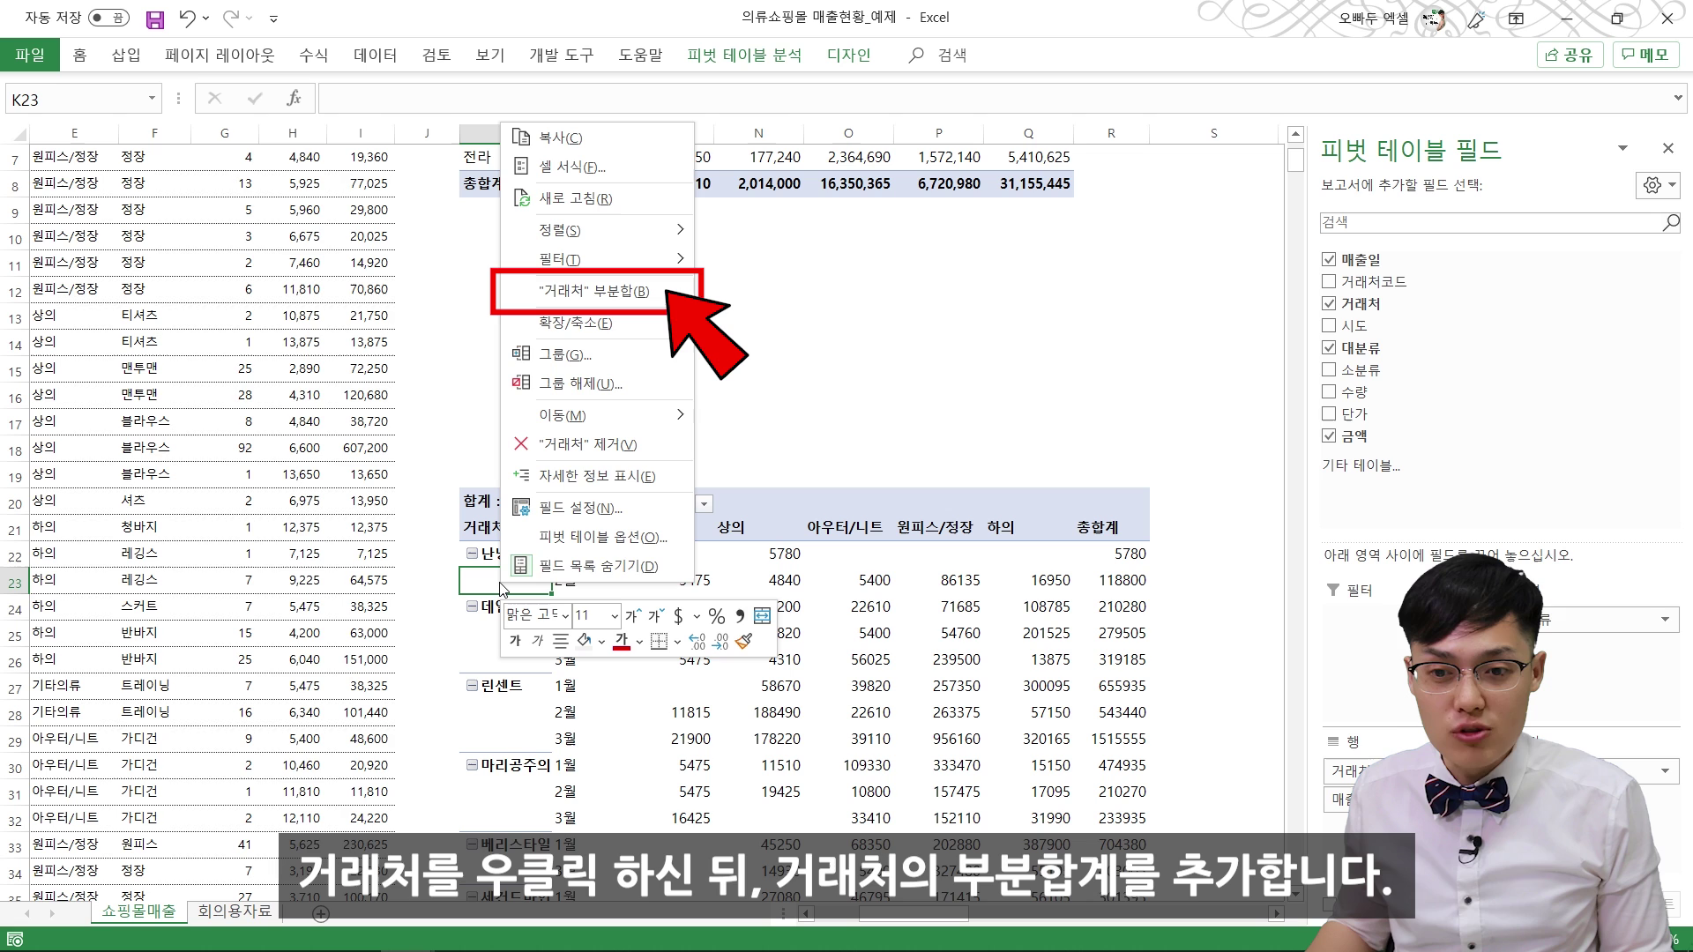
left_click(580, 293)
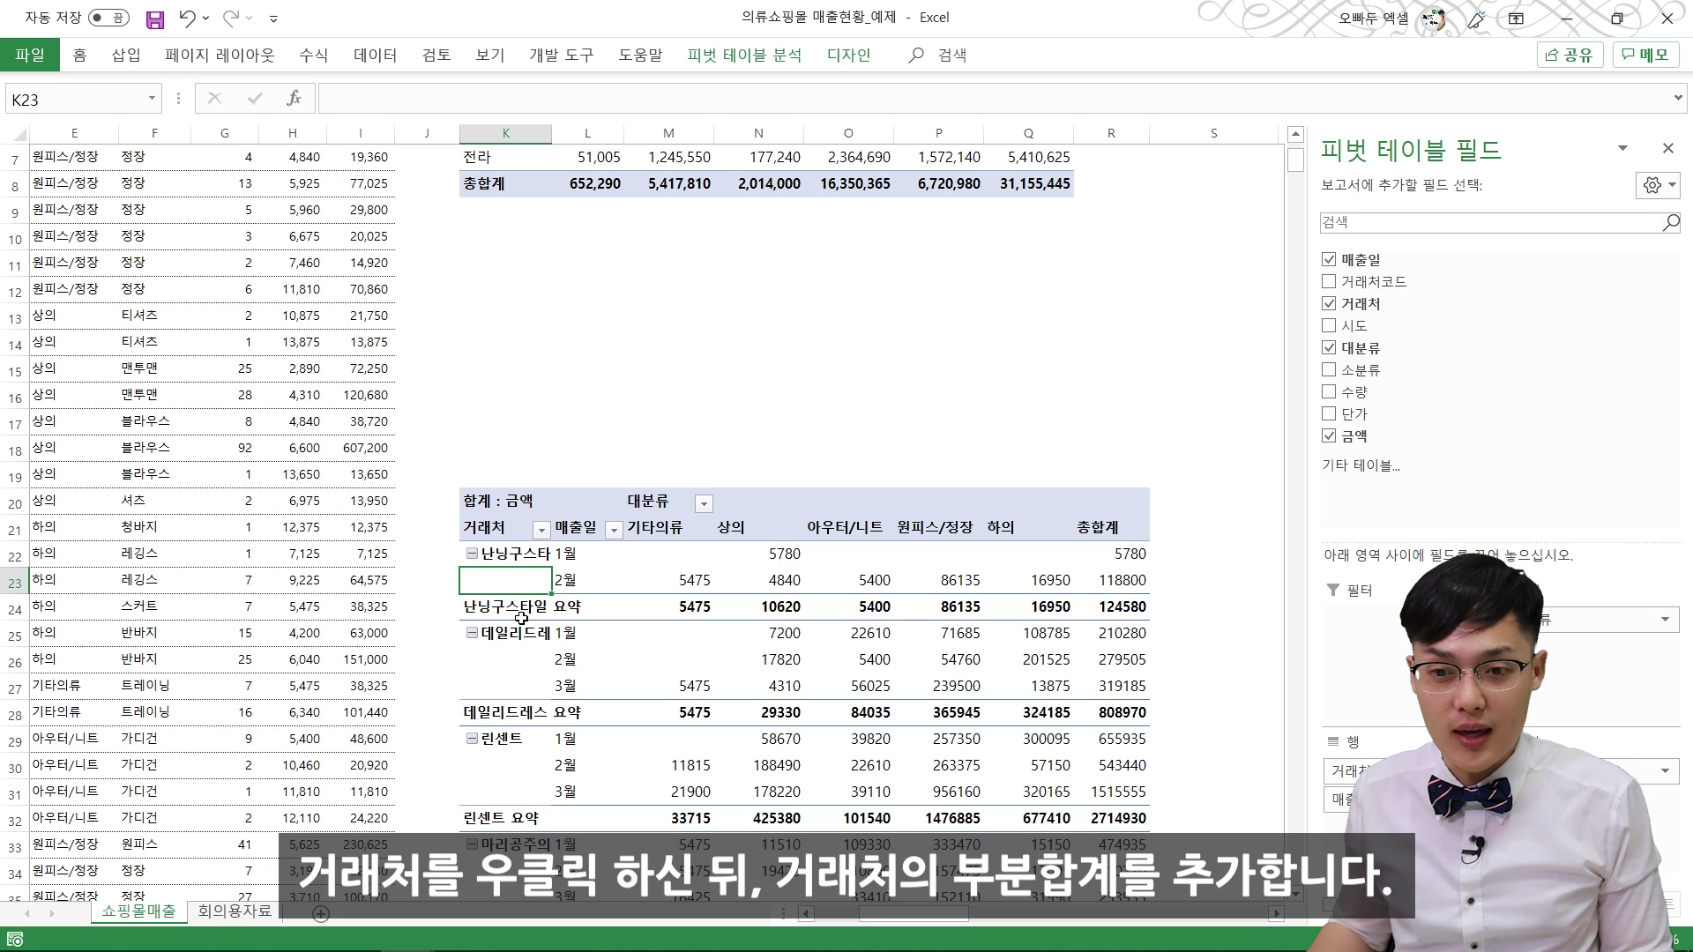
Step: Set the number format of the 합계 : 금액 value field in the pivot table at K20 to the custom format #,##0
left_click_drag(684, 564, 920, 664)
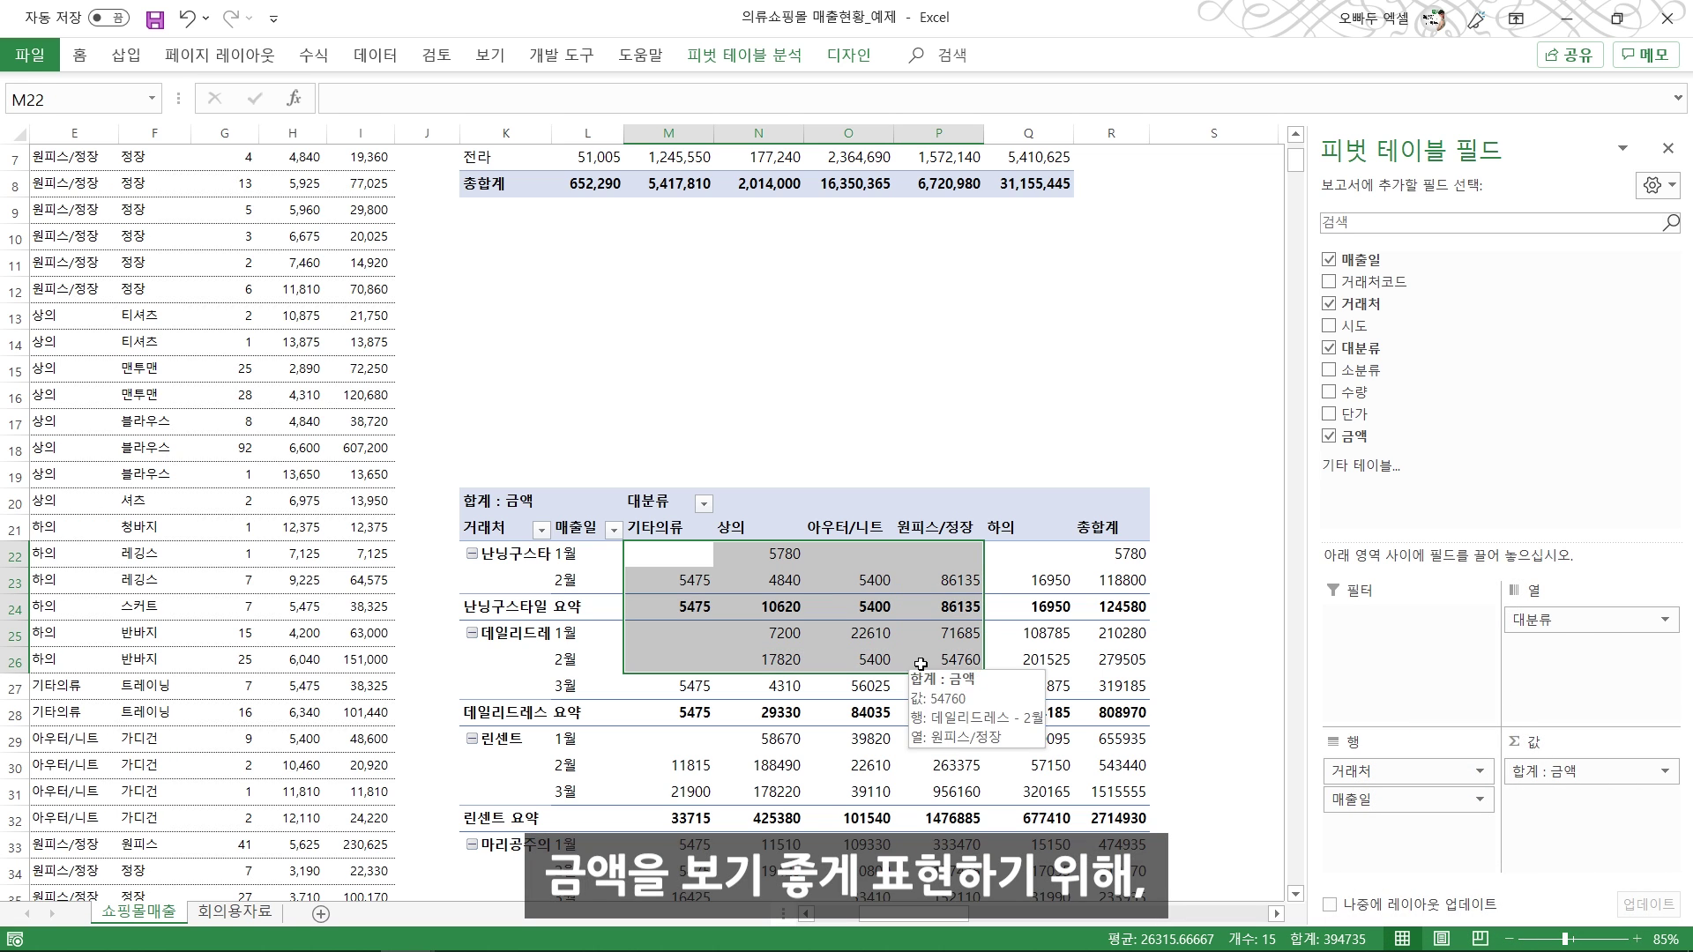
left_click(1578, 771)
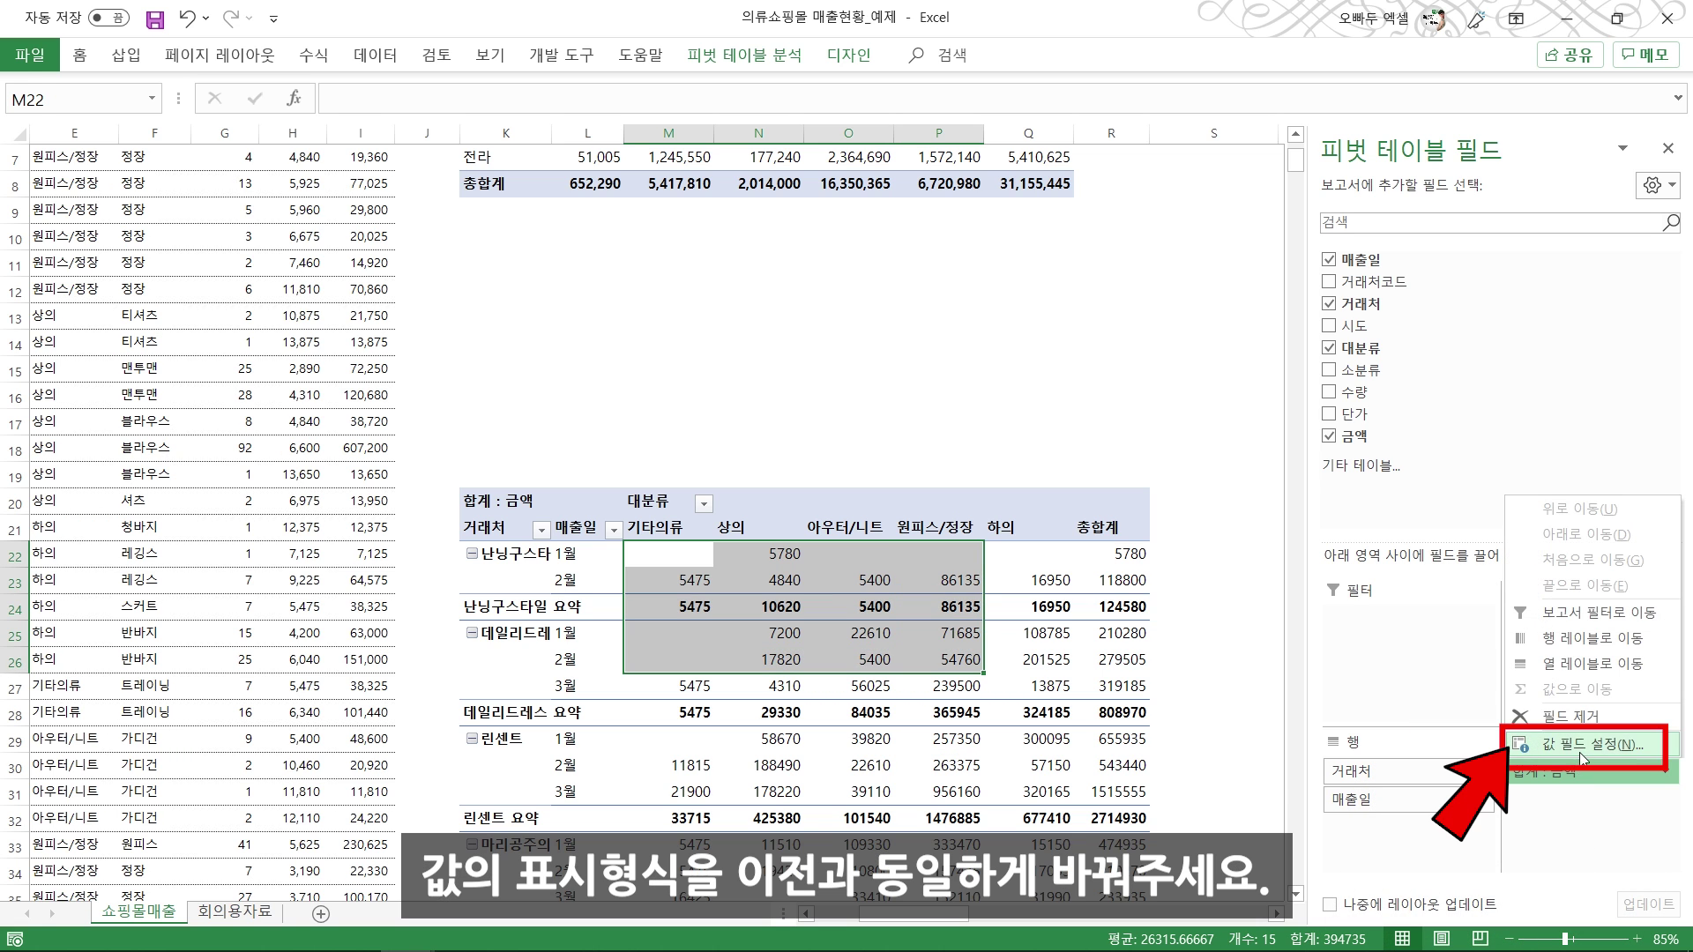
left_click(1582, 745)
left_click(296, 544)
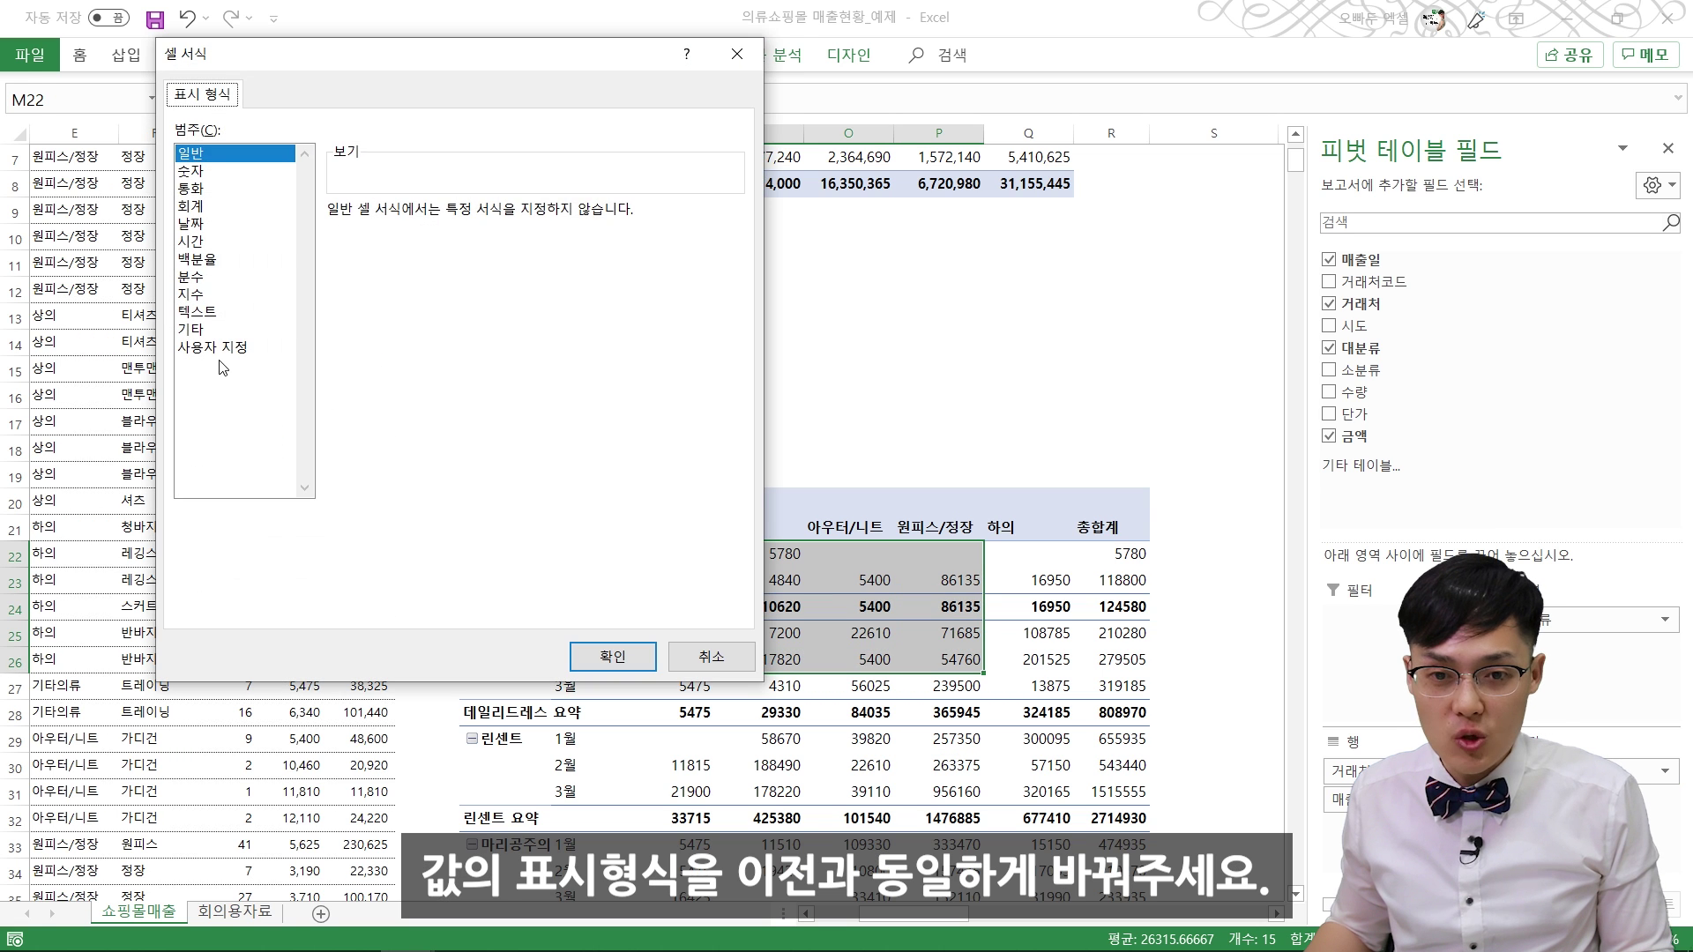
left_click(216, 348)
type("#,##0")
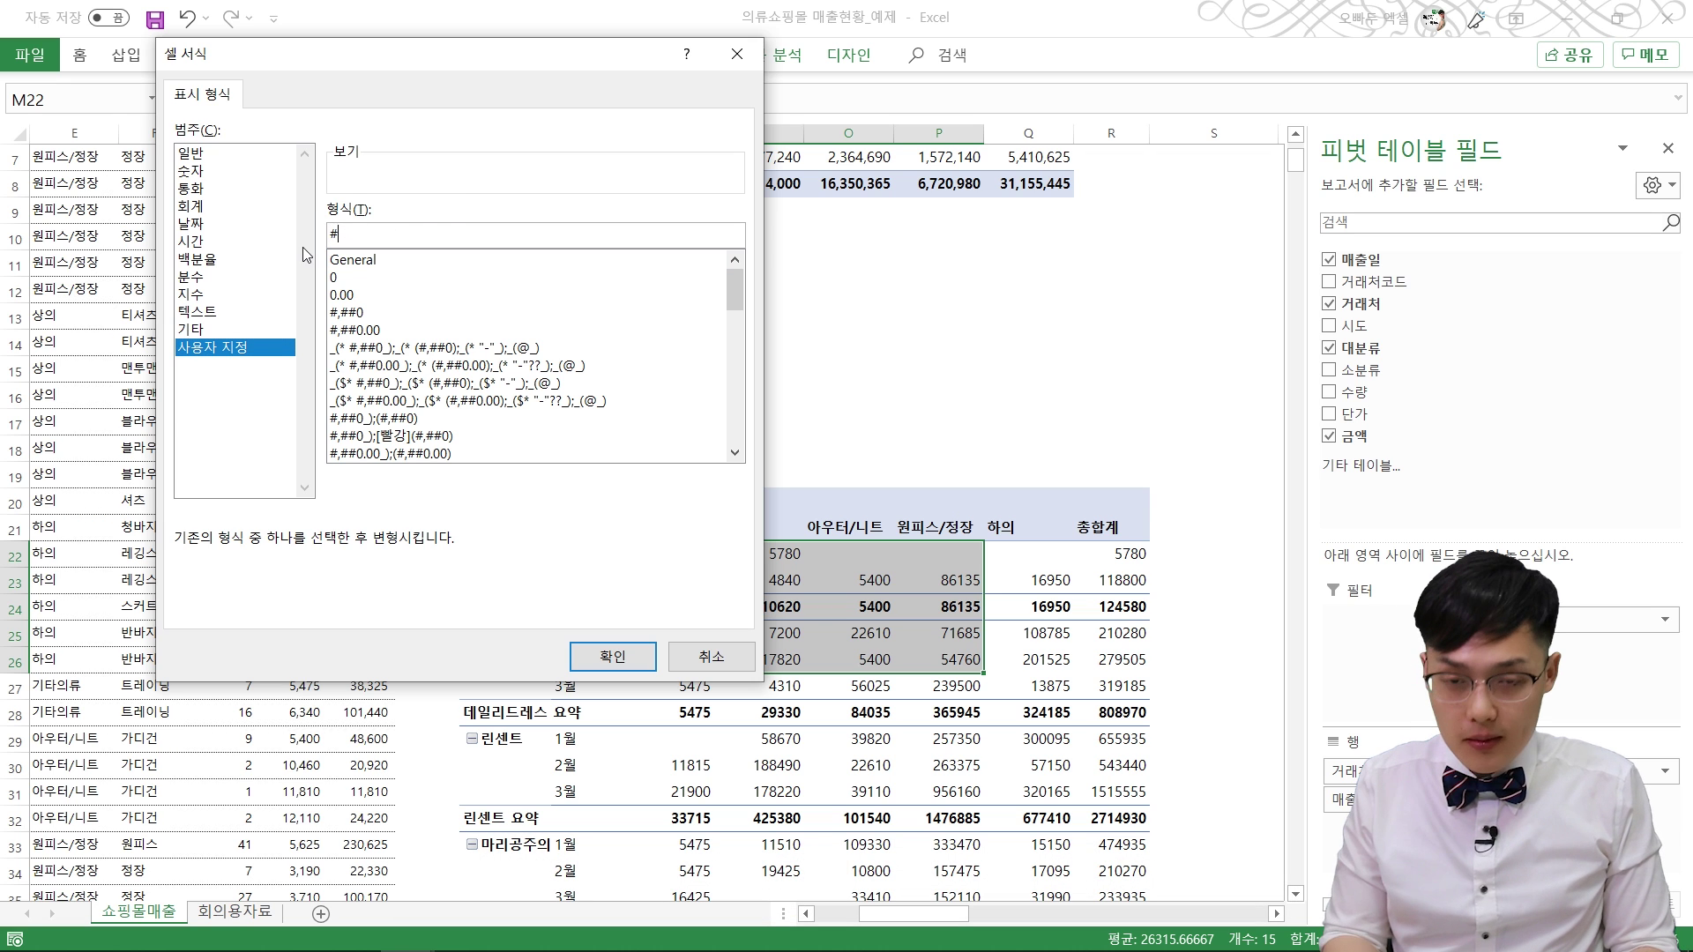
left_click(642, 664)
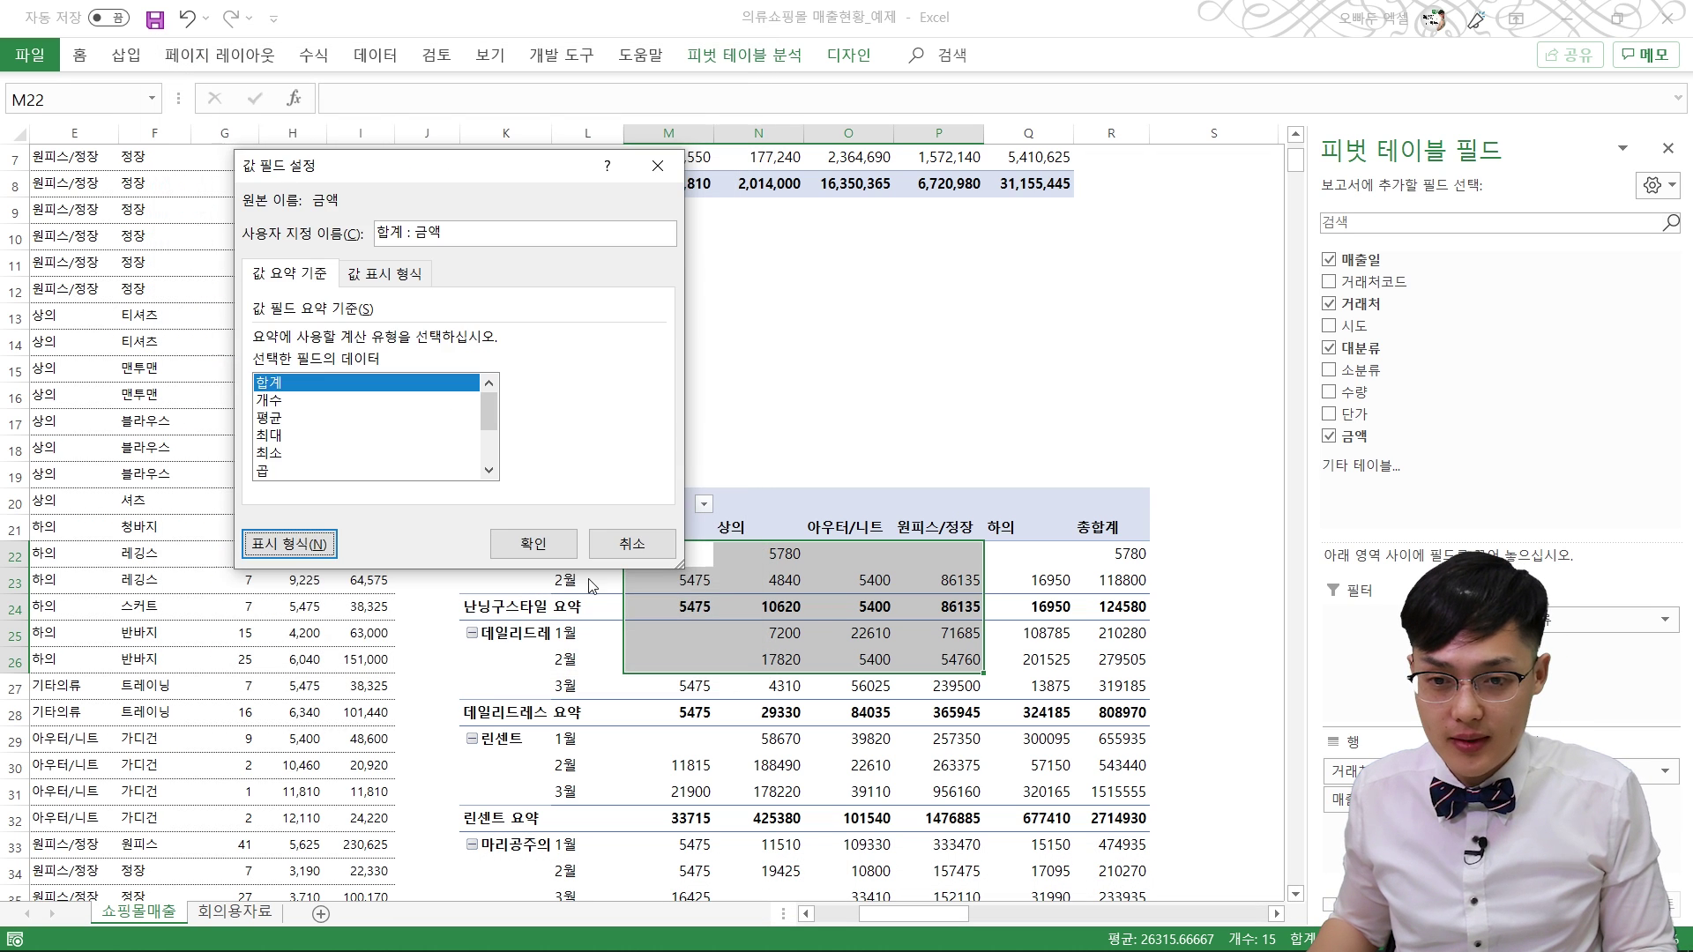
left_click(505, 544)
left_click(797, 689)
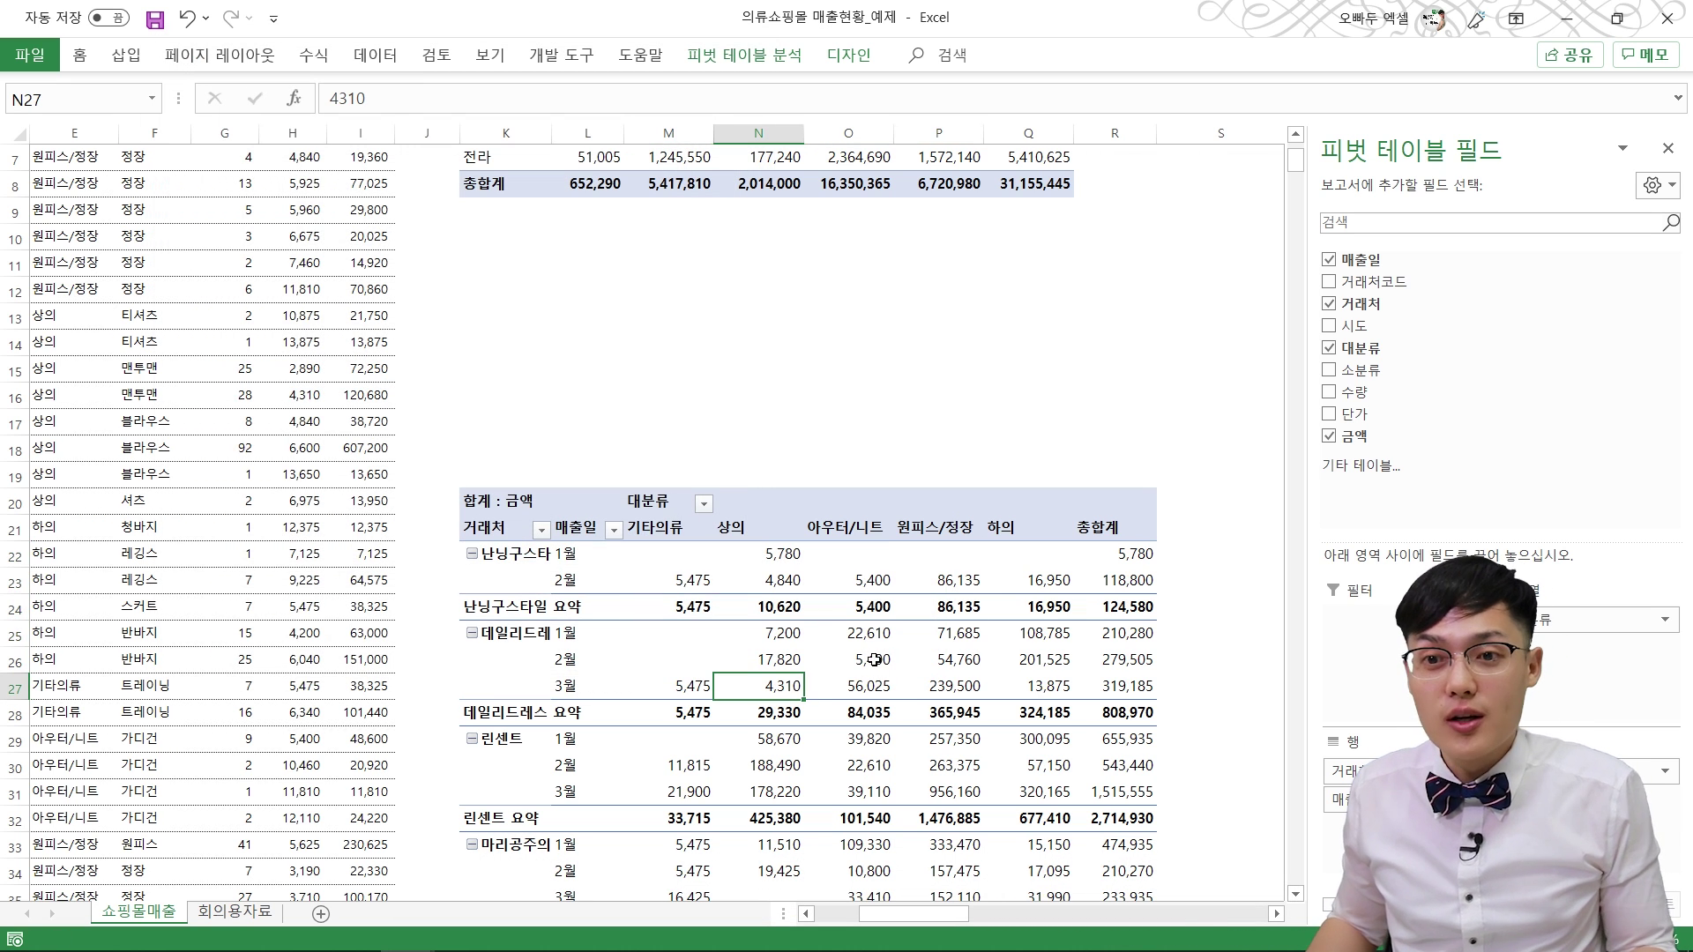
Step: Rename the pivot table at K20 as pvtbl세부
left_click(730, 64)
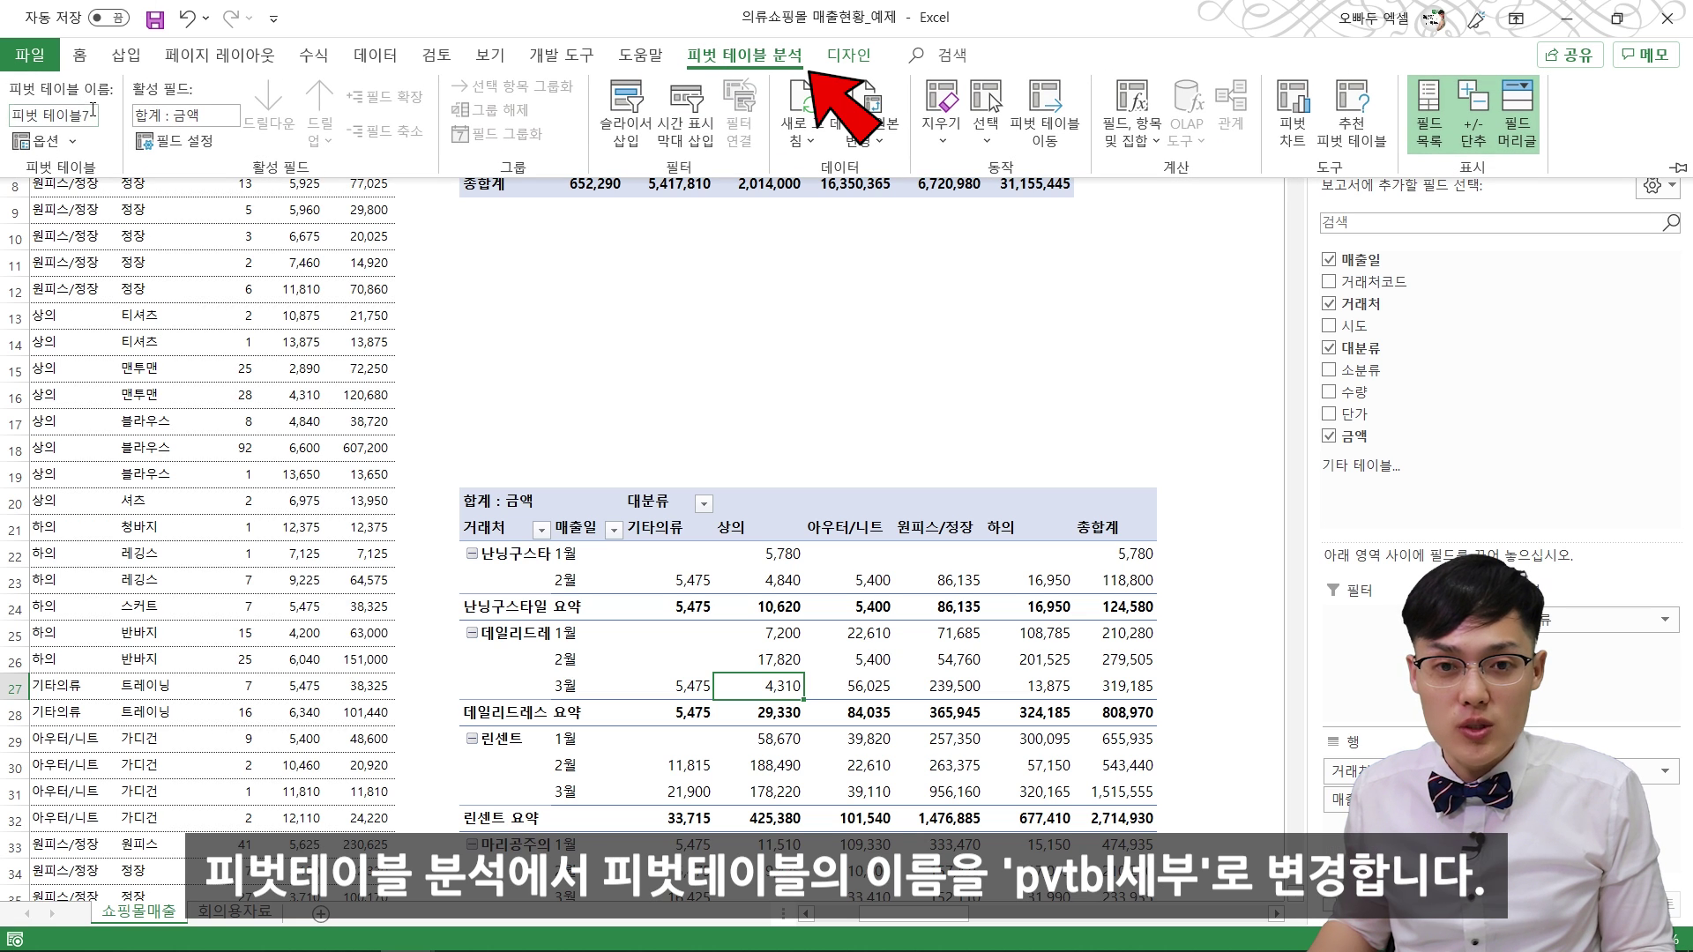
type("p")
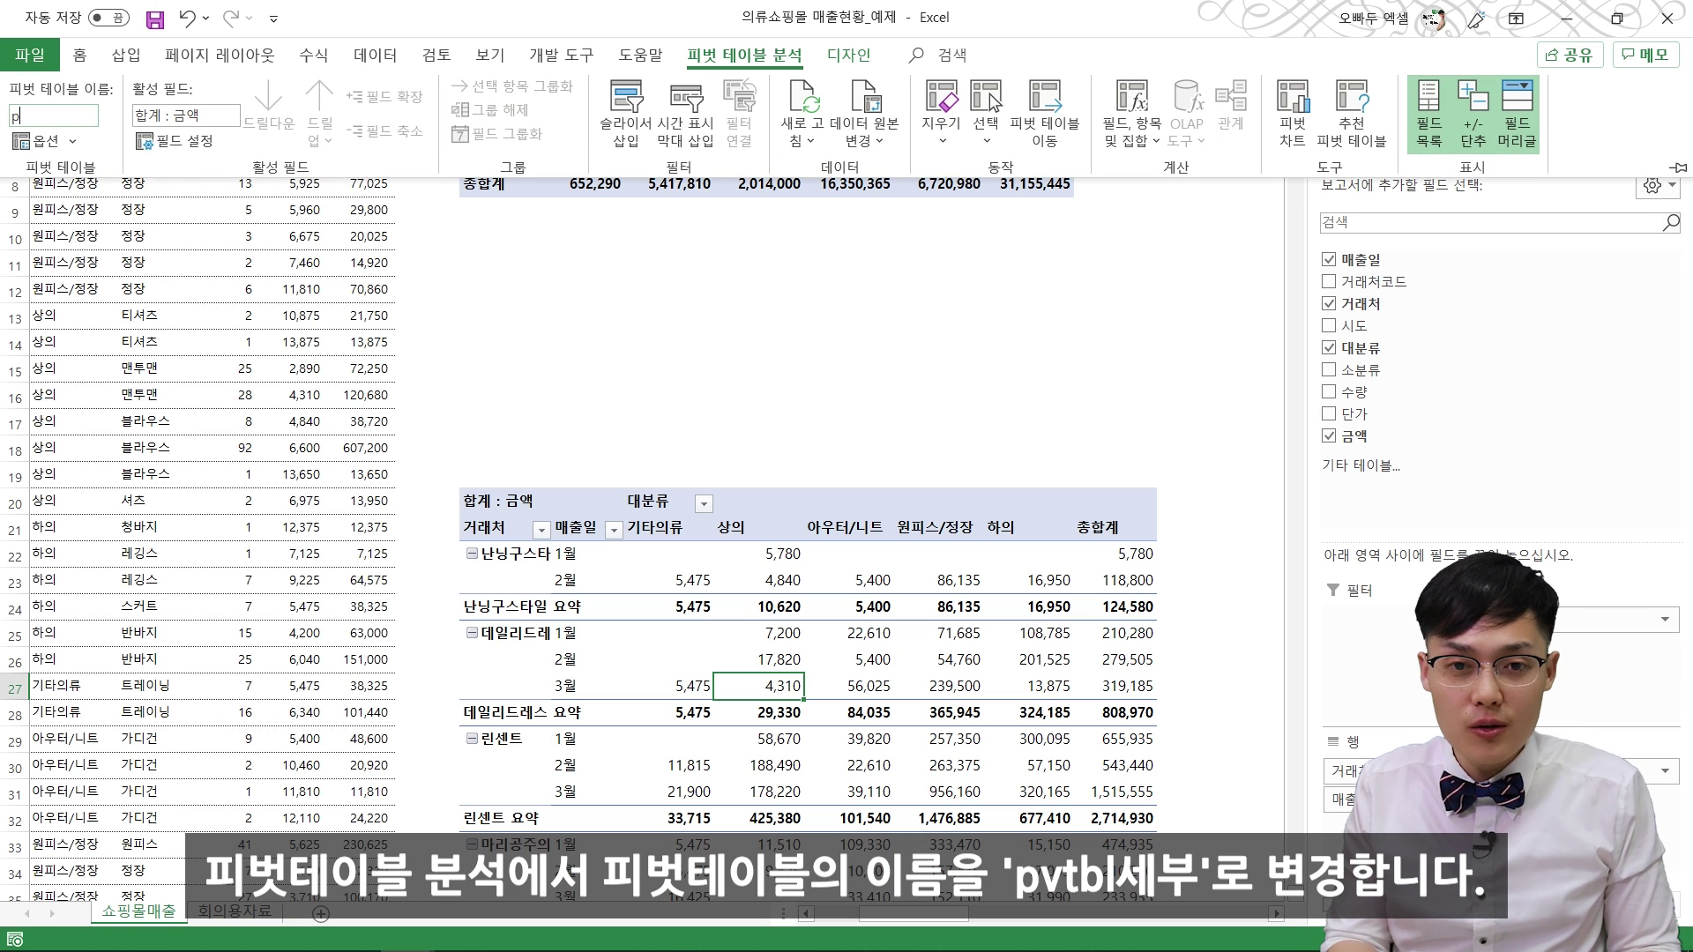
type("v")
type("tbl세")
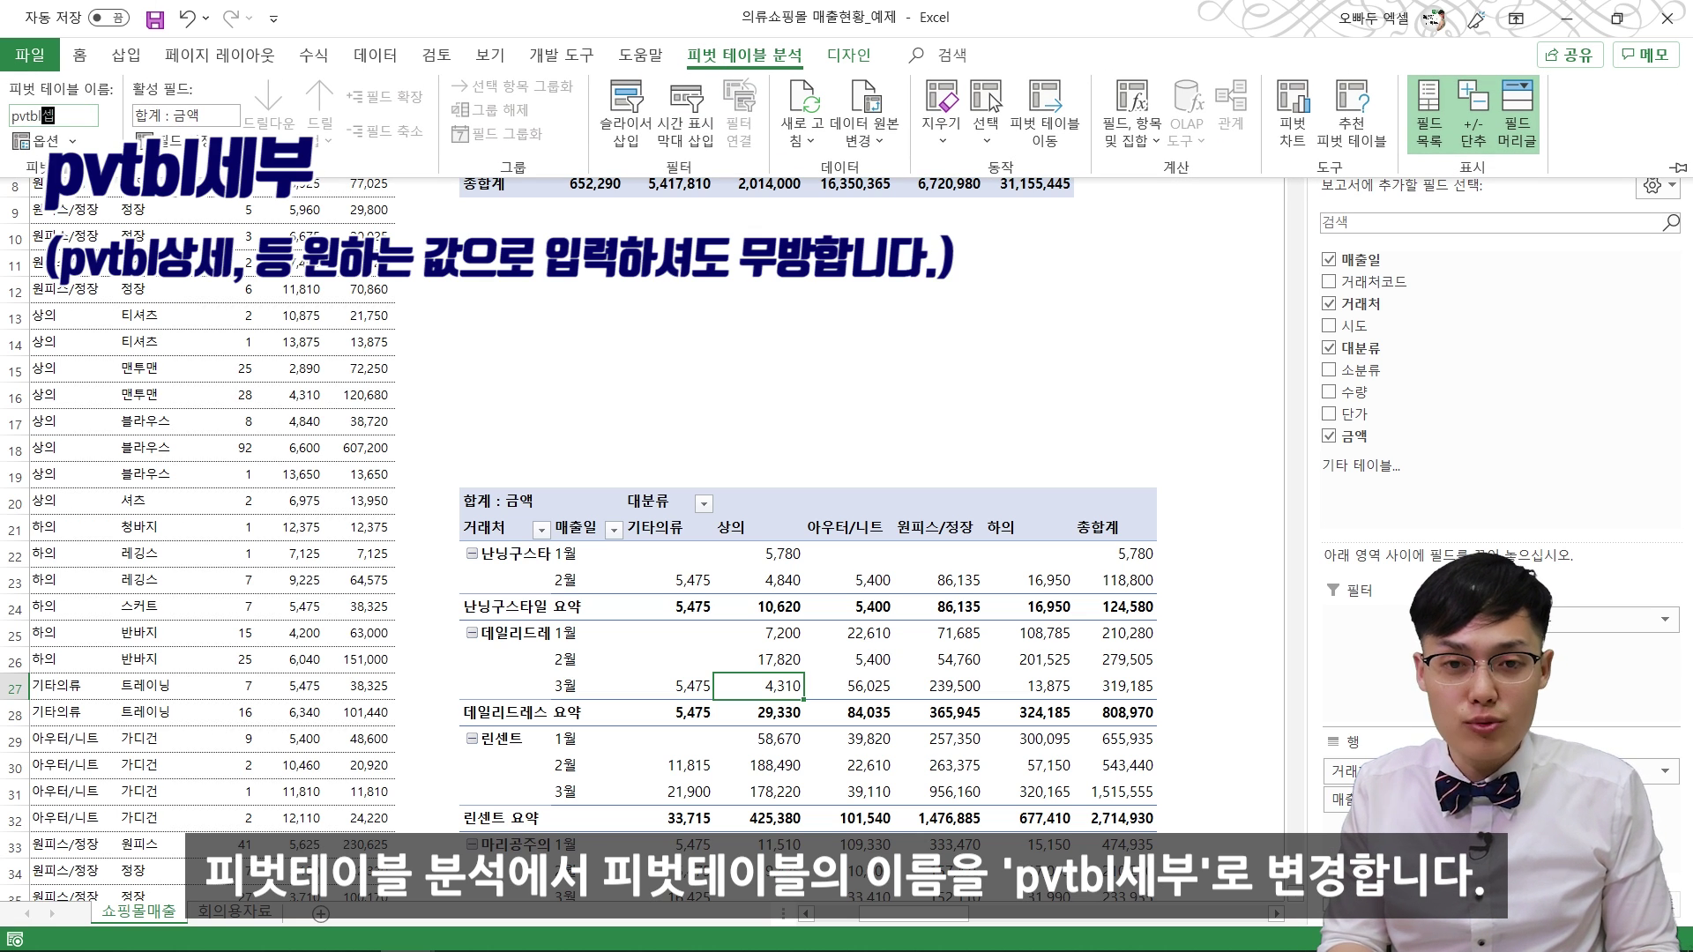
type("부")
key("Return")
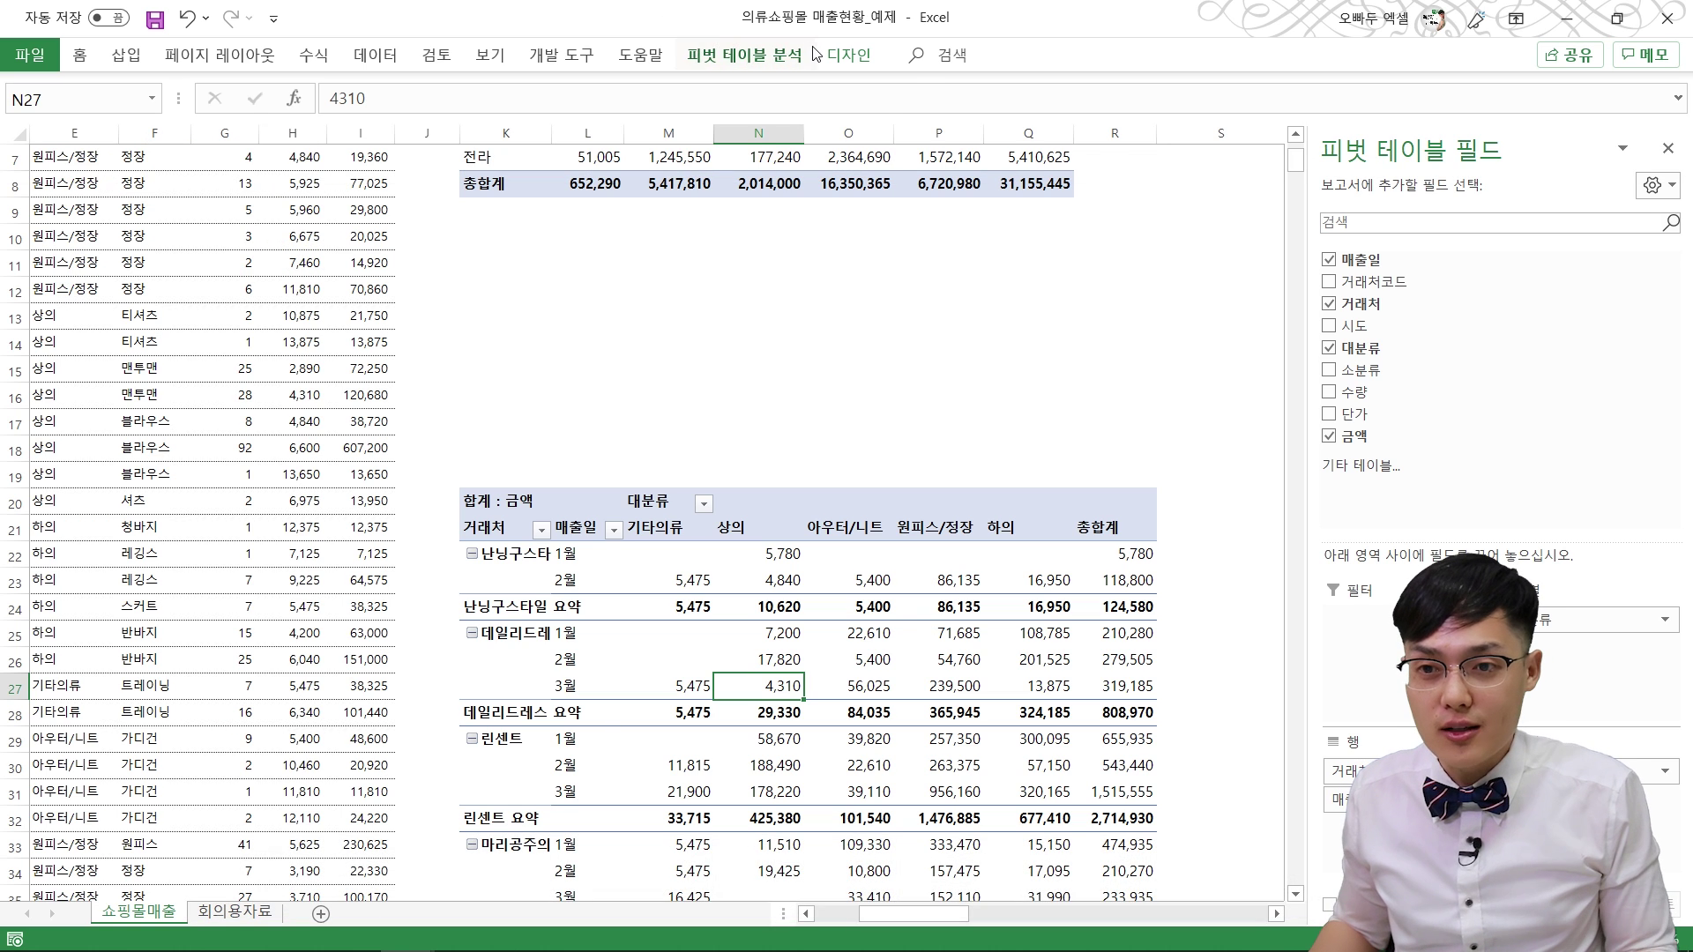
Step: Apply the light gray pivot table style to the detail pivot table at K20
left_click(848, 54)
left_click(533, 110)
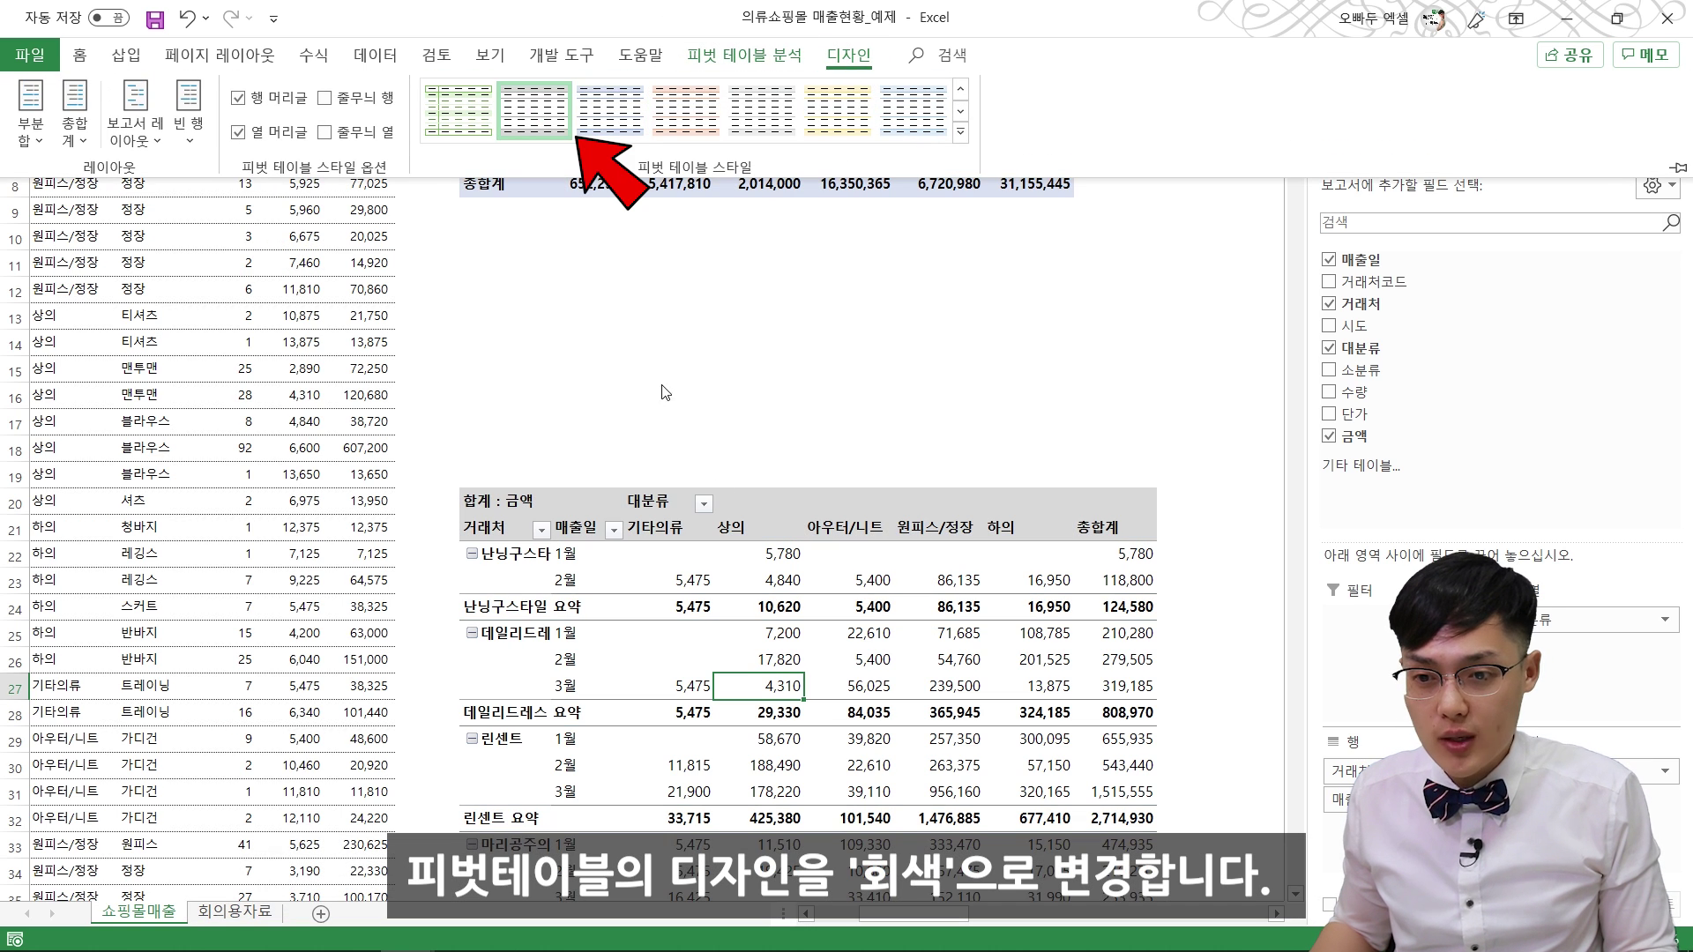
left_click(763, 537)
Step: Apply the same light gray pivot table style to the regional summary pivot table at K1
scroll(760, 529, "up", 2)
left_click(757, 231)
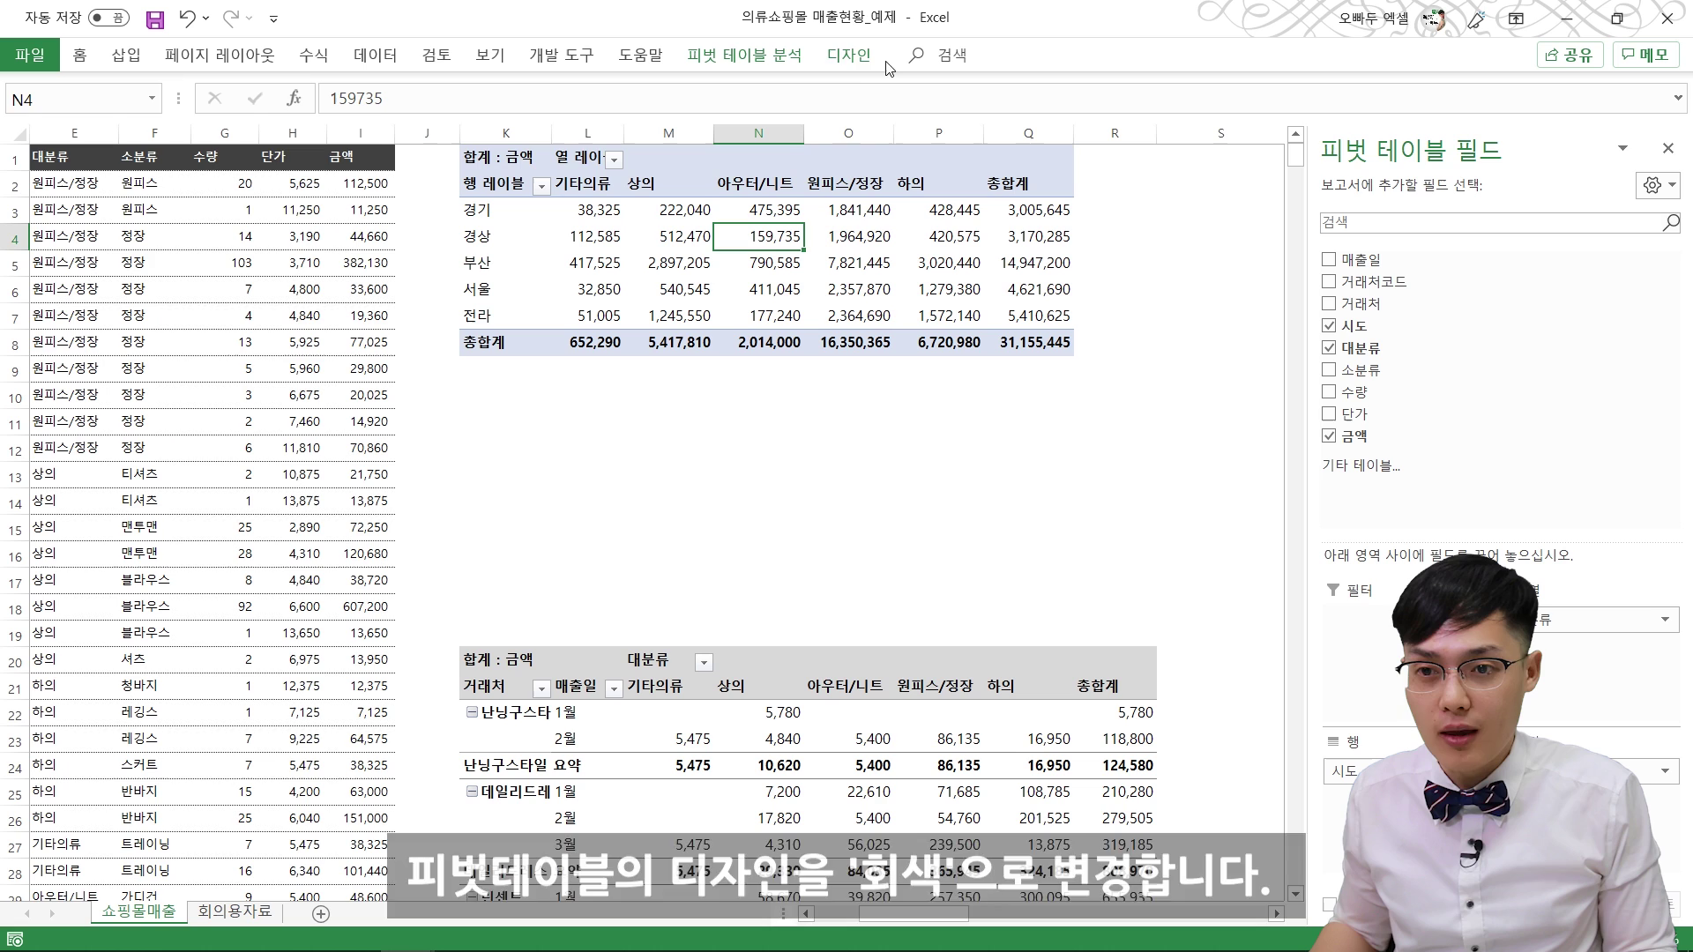
left_click(867, 63)
left_click(533, 110)
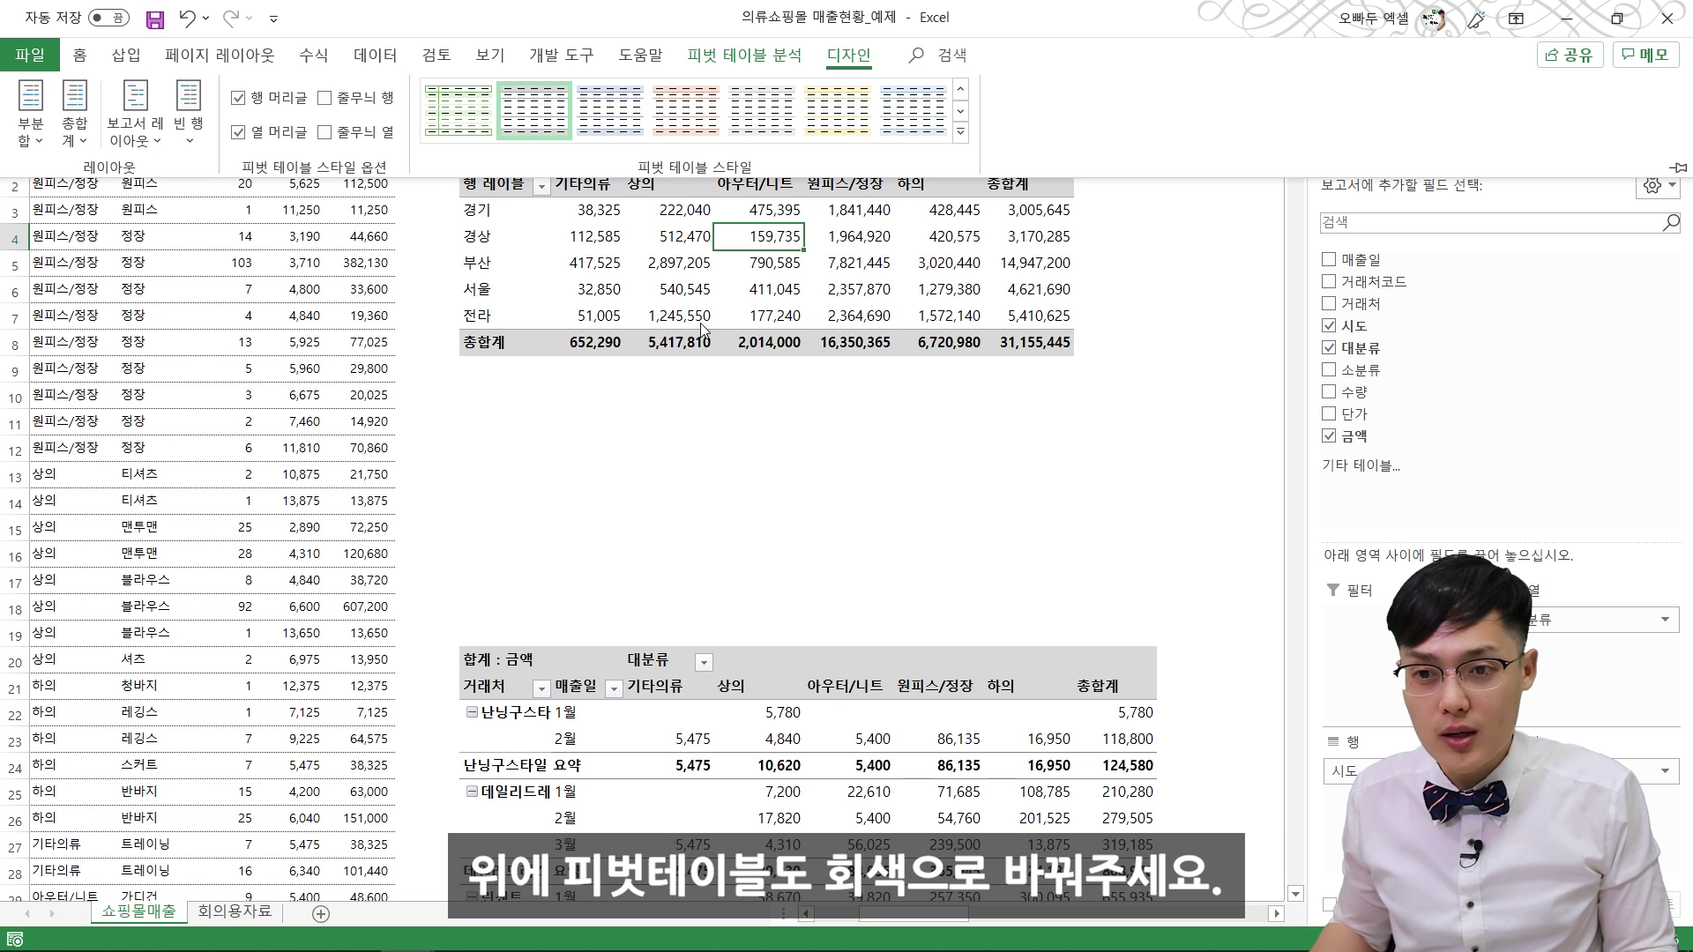
left_click(823, 371)
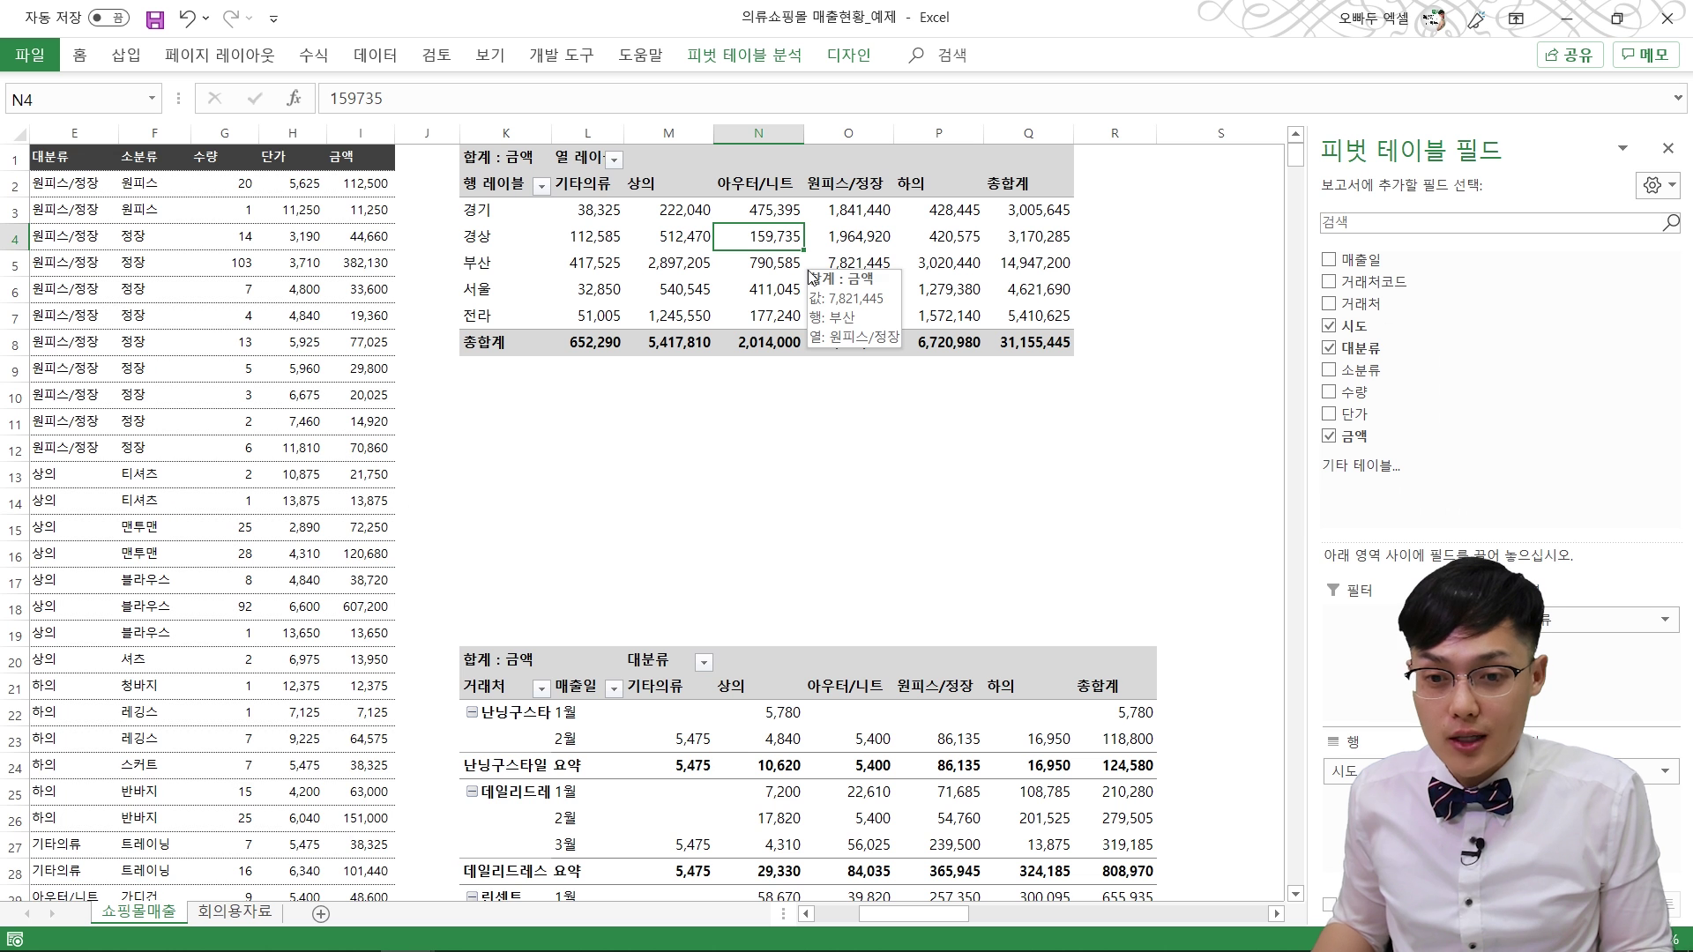
Step: Fill all 거래처 subtotal (요약) rows of the detail pivot table with light gray and widen column K to fit the store names
scroll(734, 449, "down", 4)
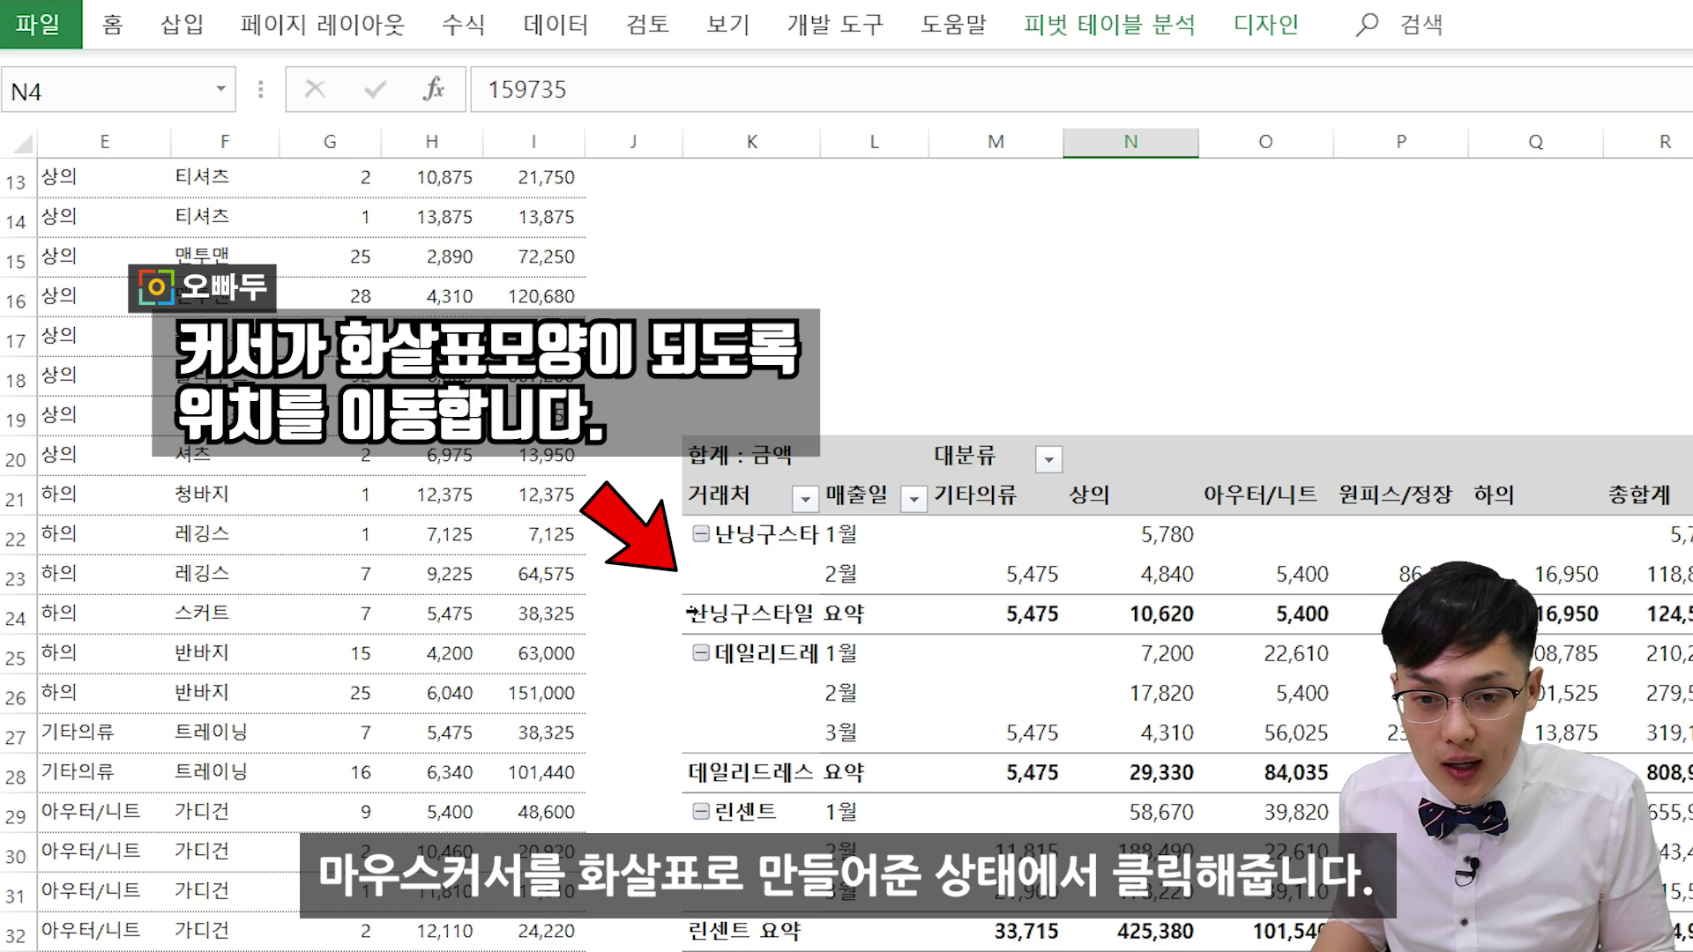
left_click(692, 612)
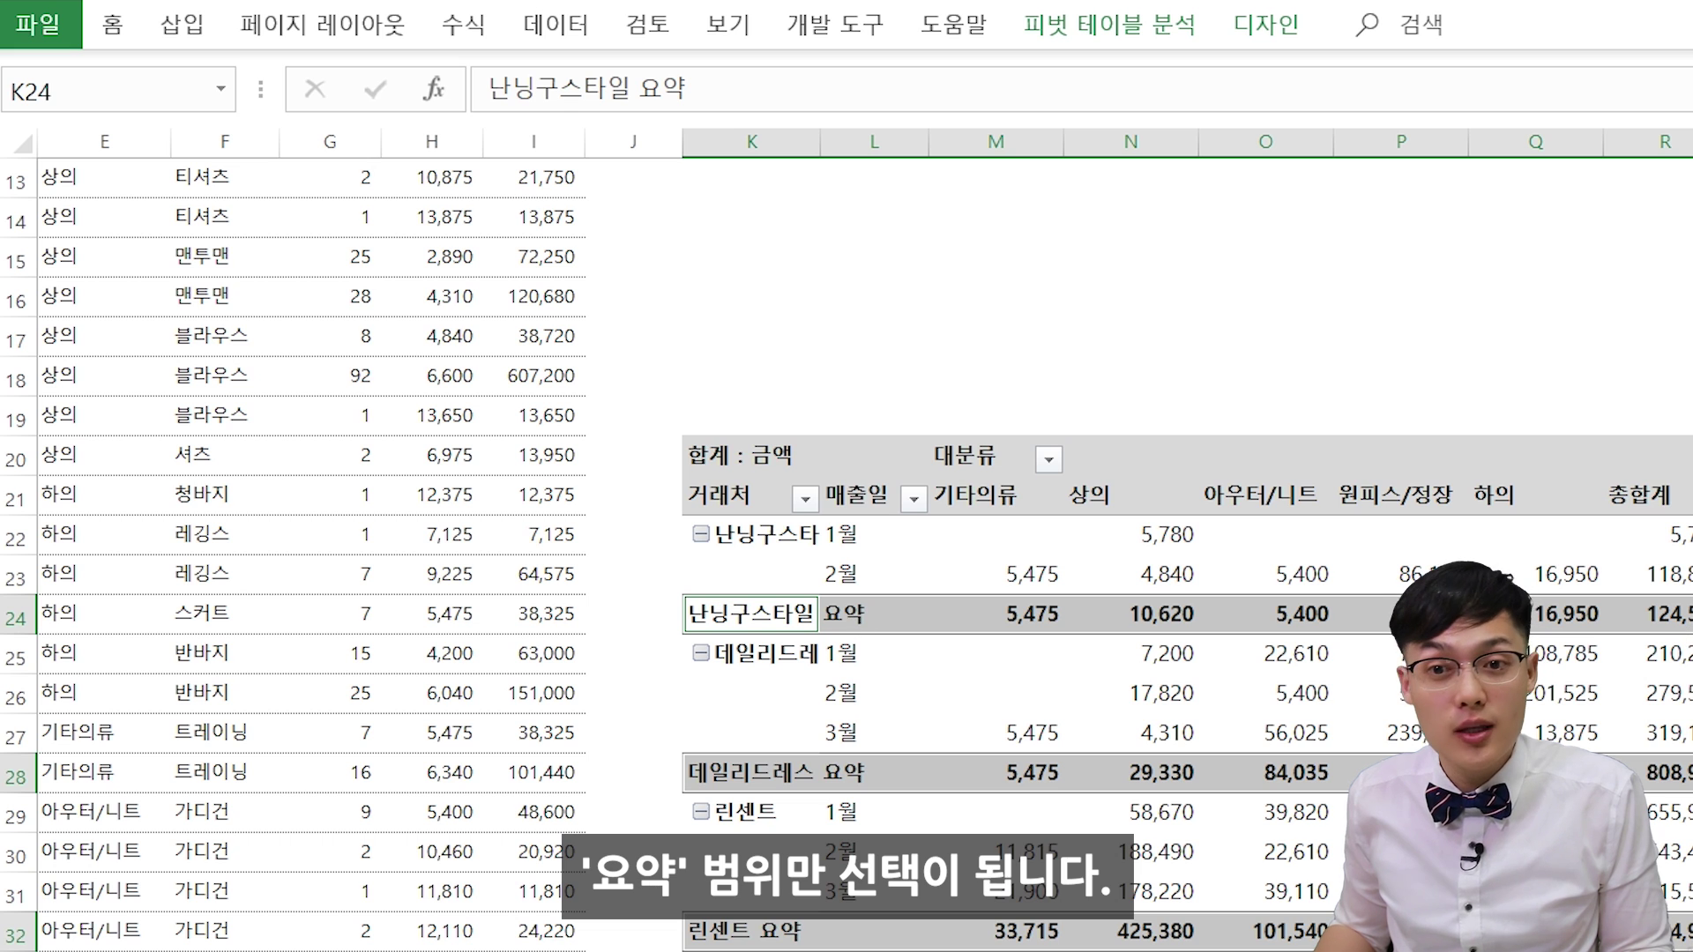
left_click(112, 25)
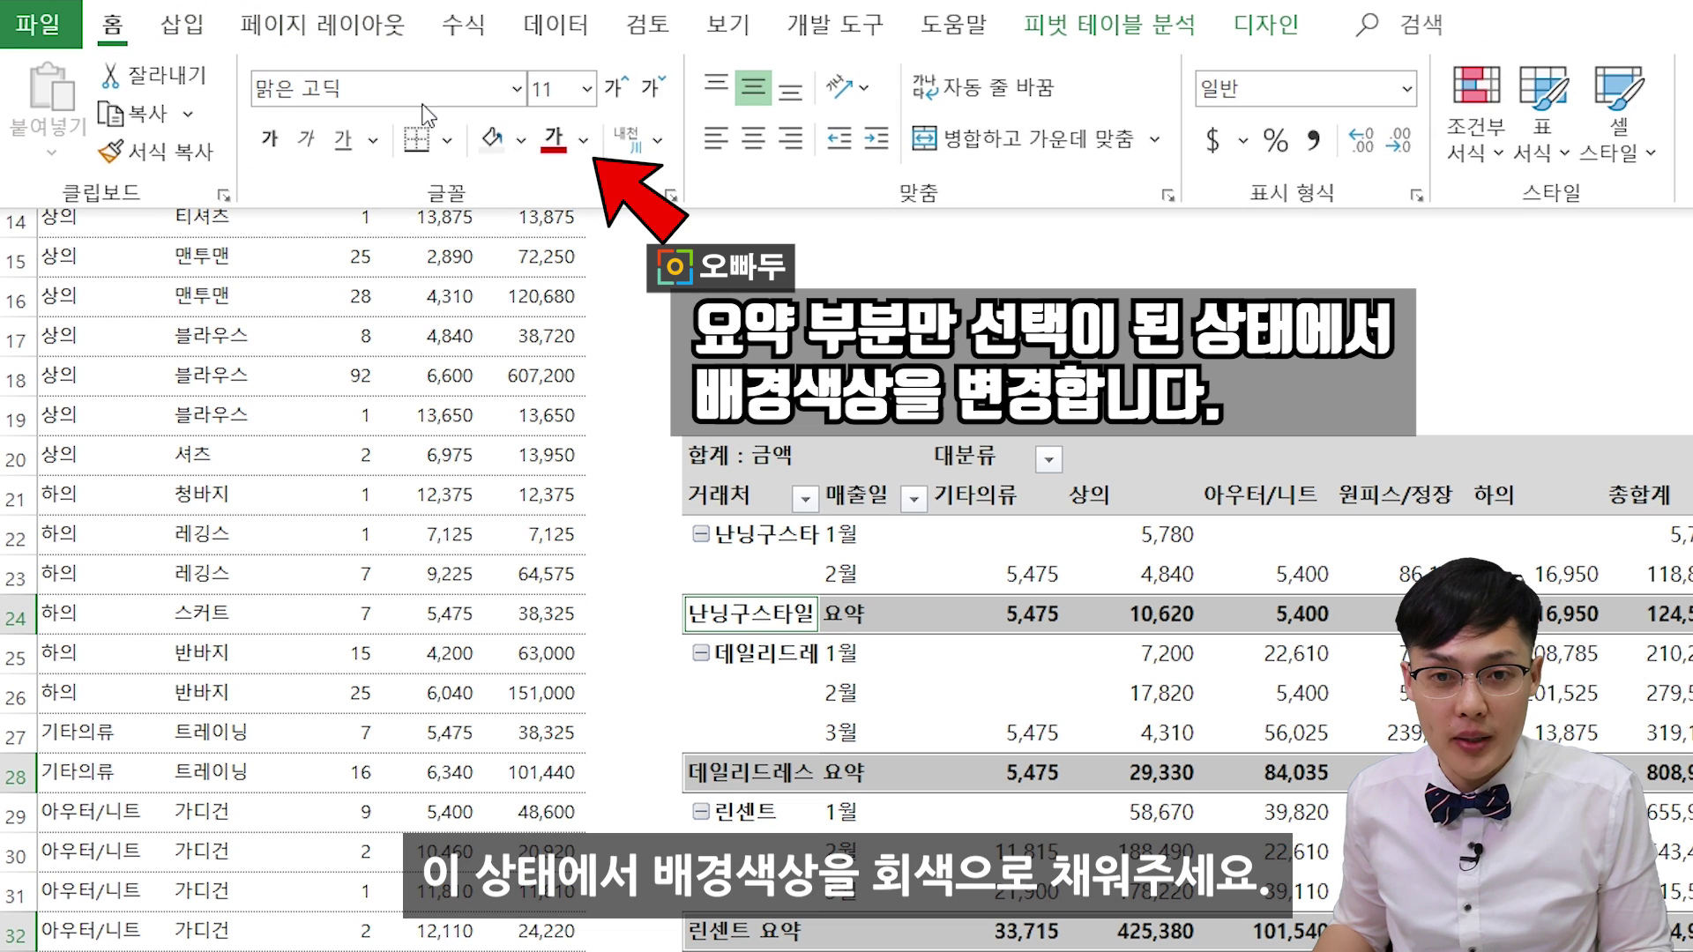
left_click(520, 141)
left_click(507, 276)
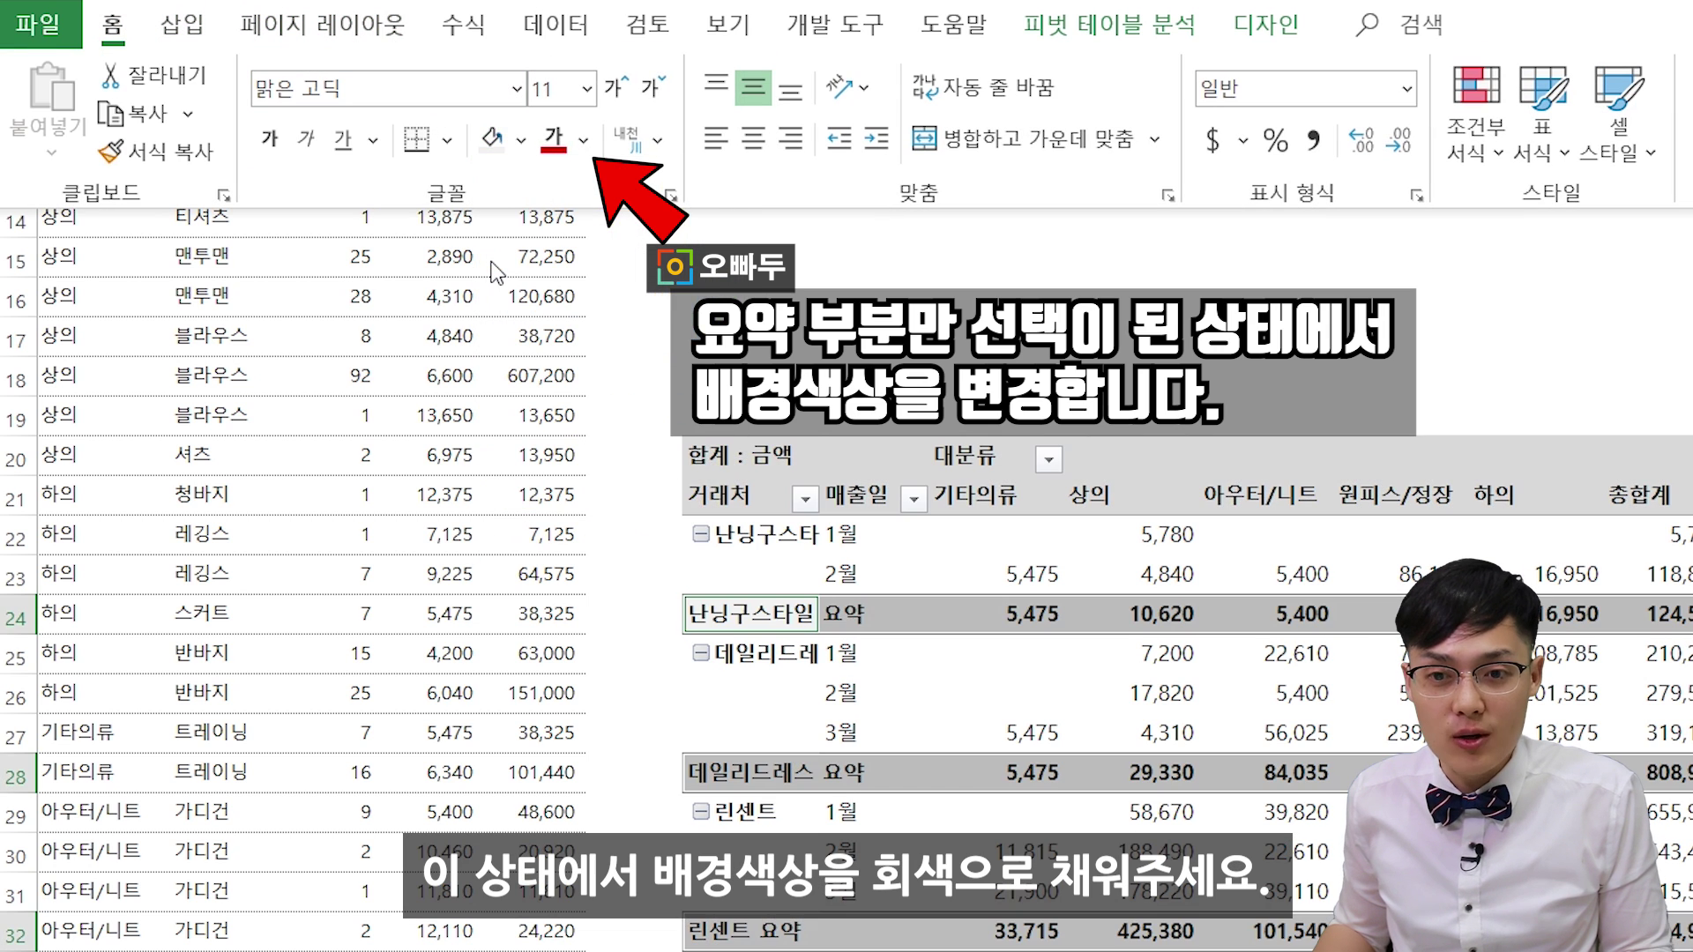
left_click(823, 217)
left_click_drag(820, 154, 888, 147)
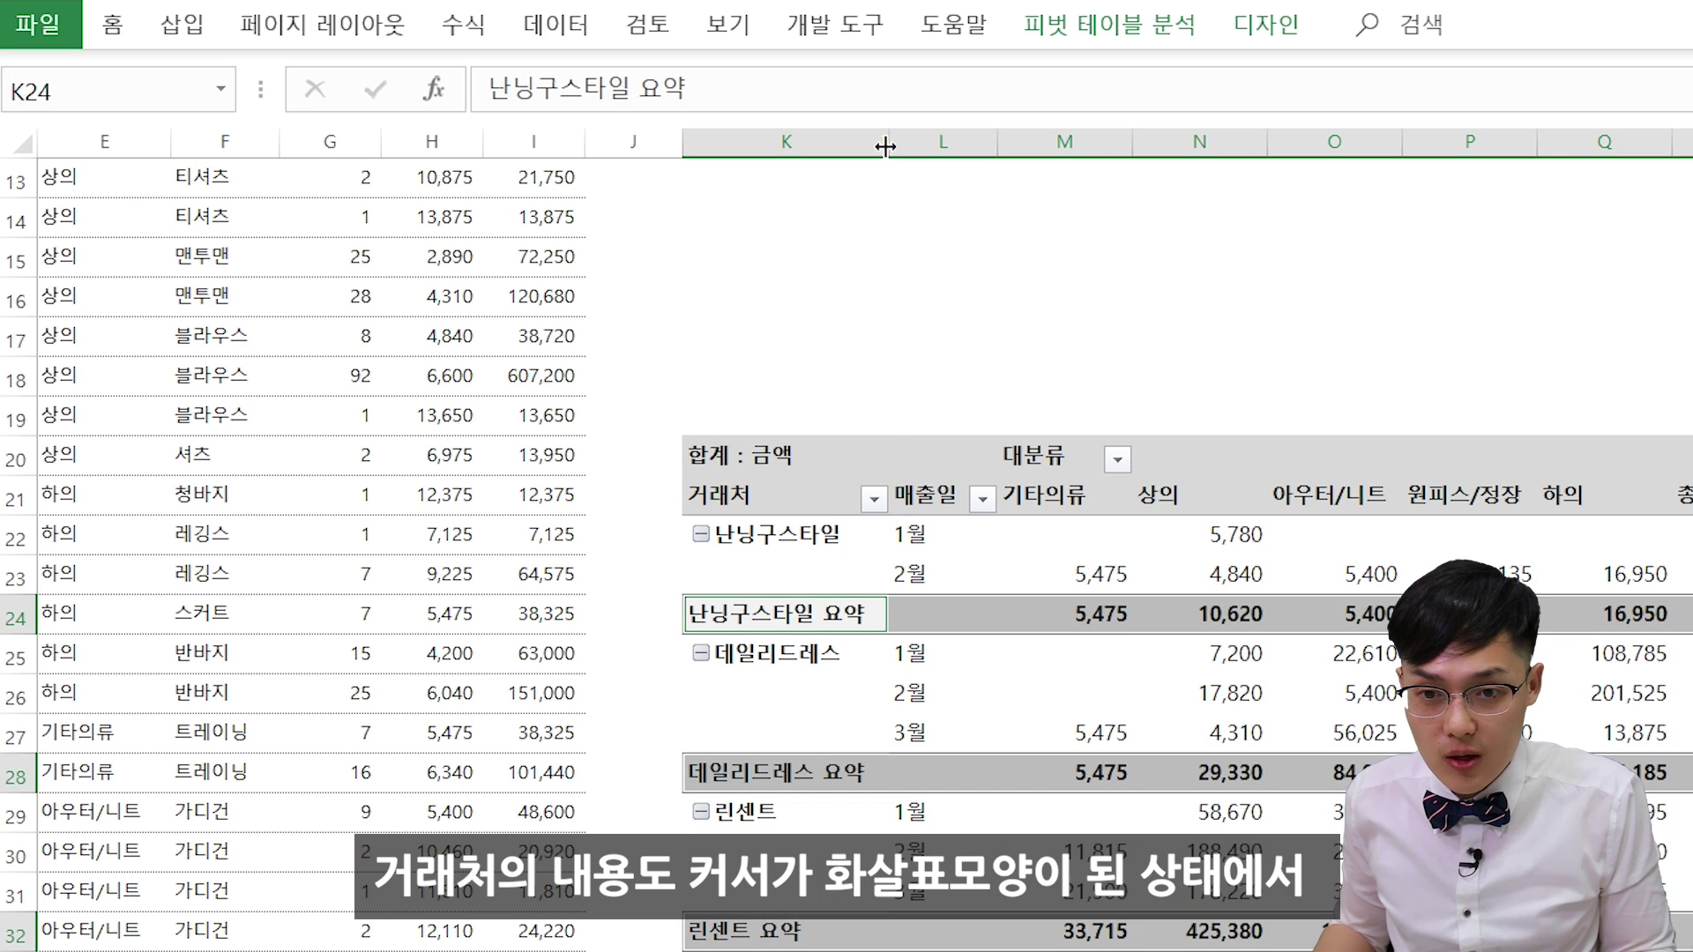
left_click(763, 353)
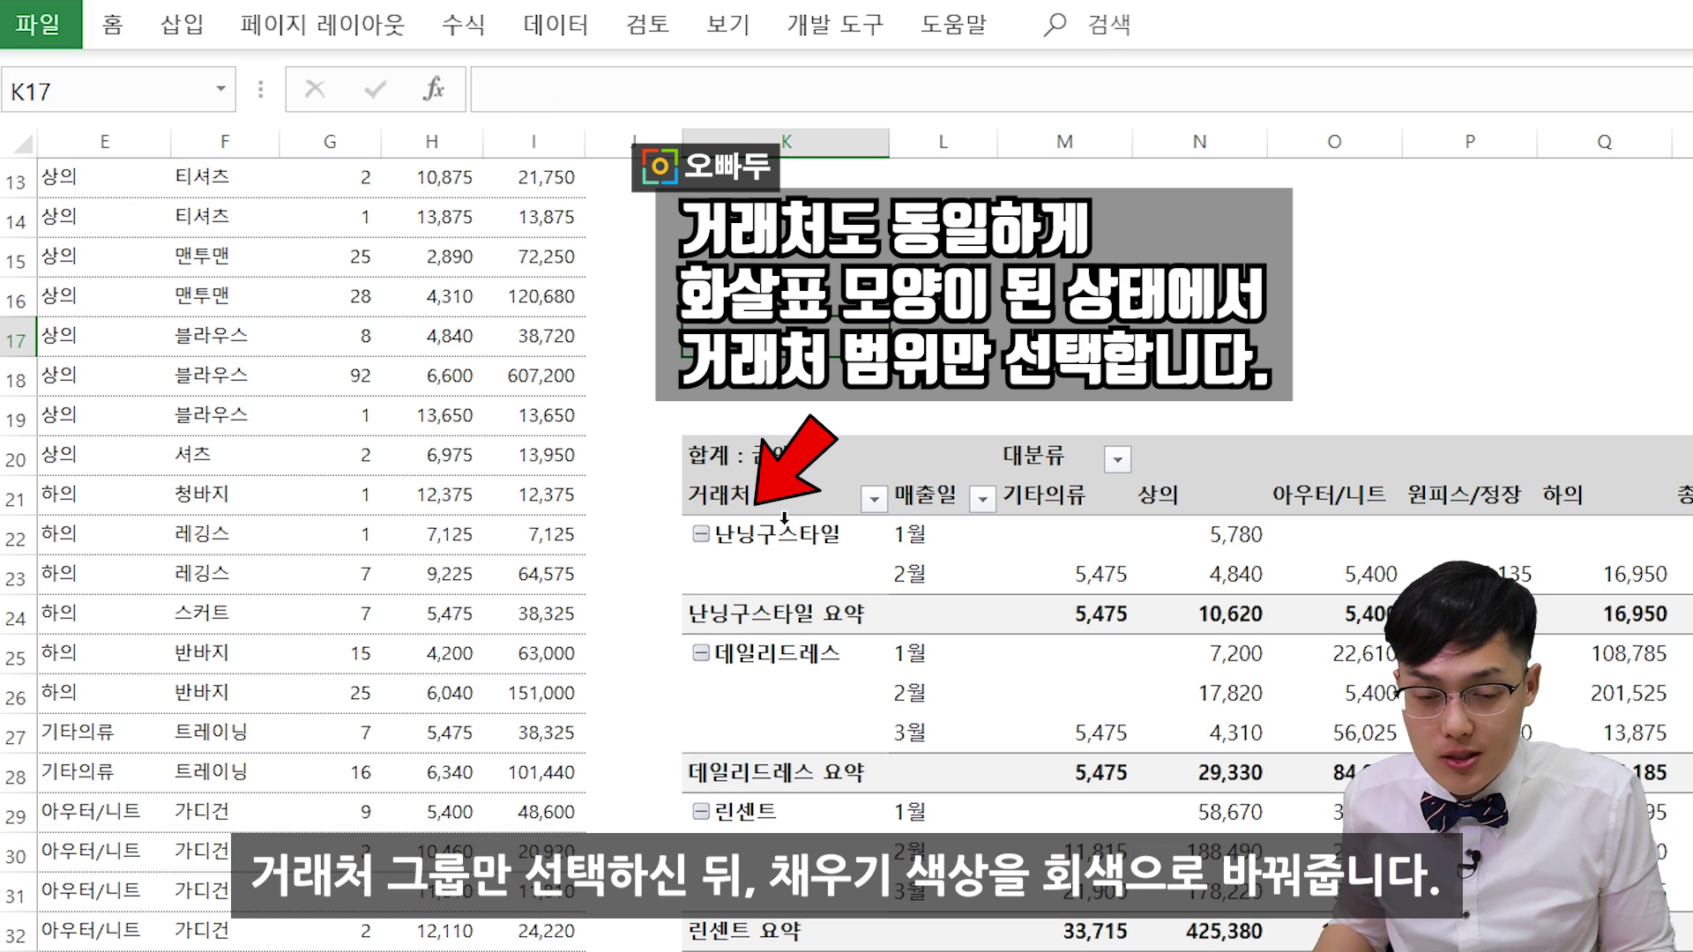
Step: Select all 거래처 label cells of the detail pivot table, without the subtotals, and fill them with light gray
left_click(784, 518)
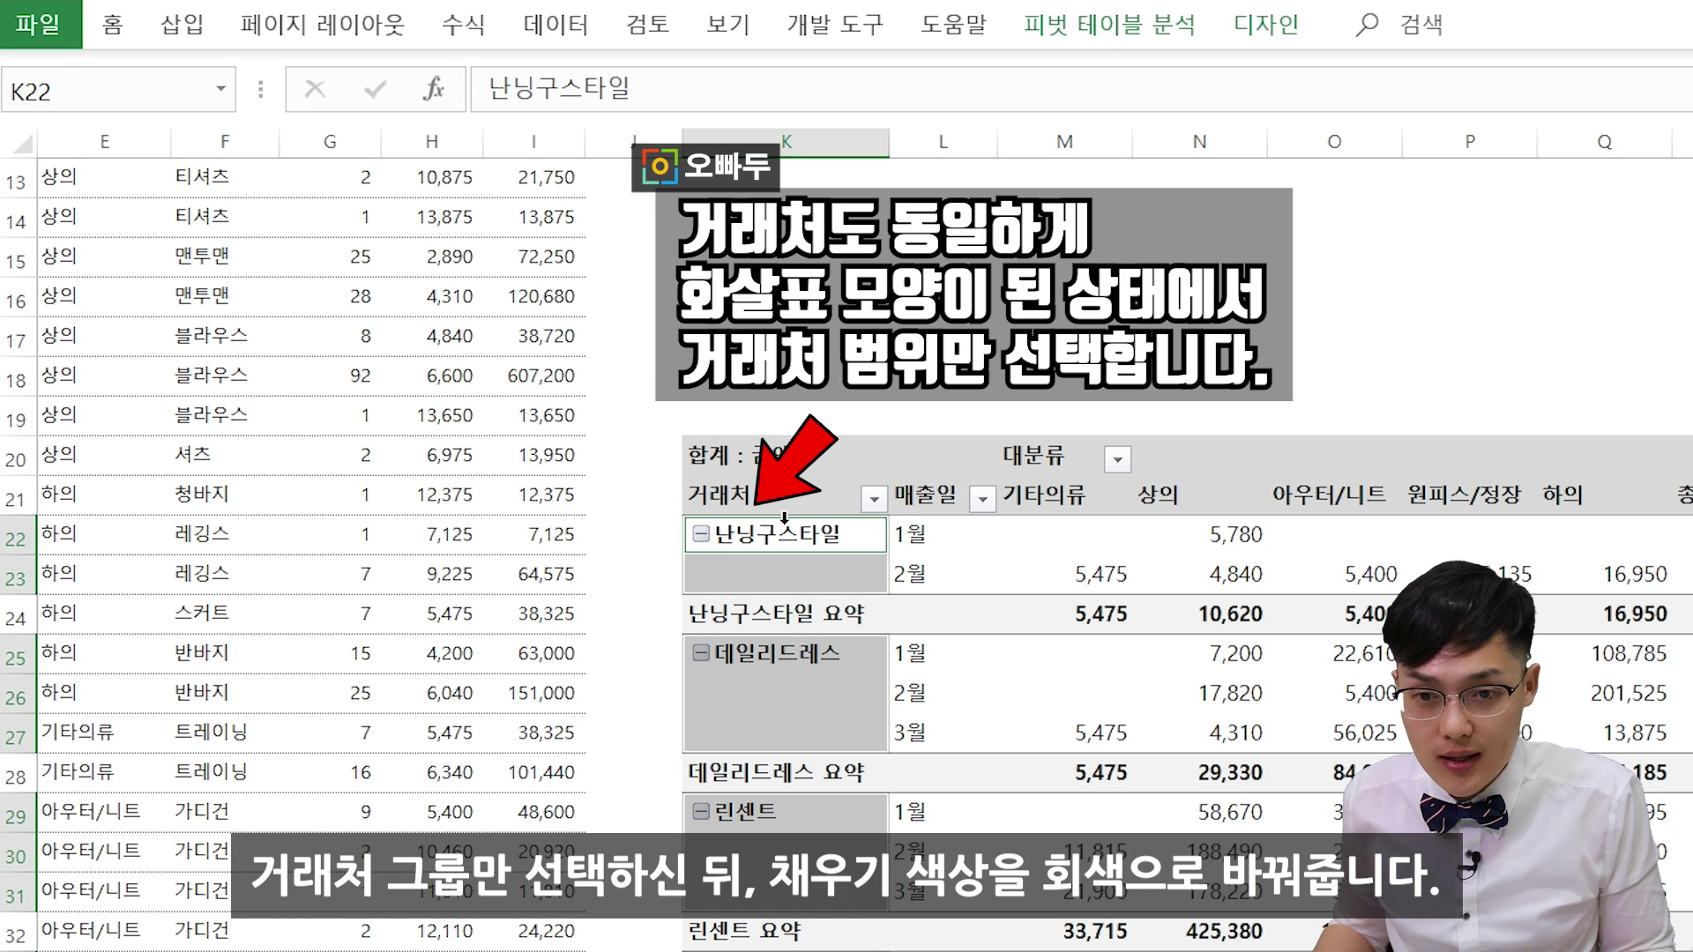
left_click(112, 25)
left_click(490, 141)
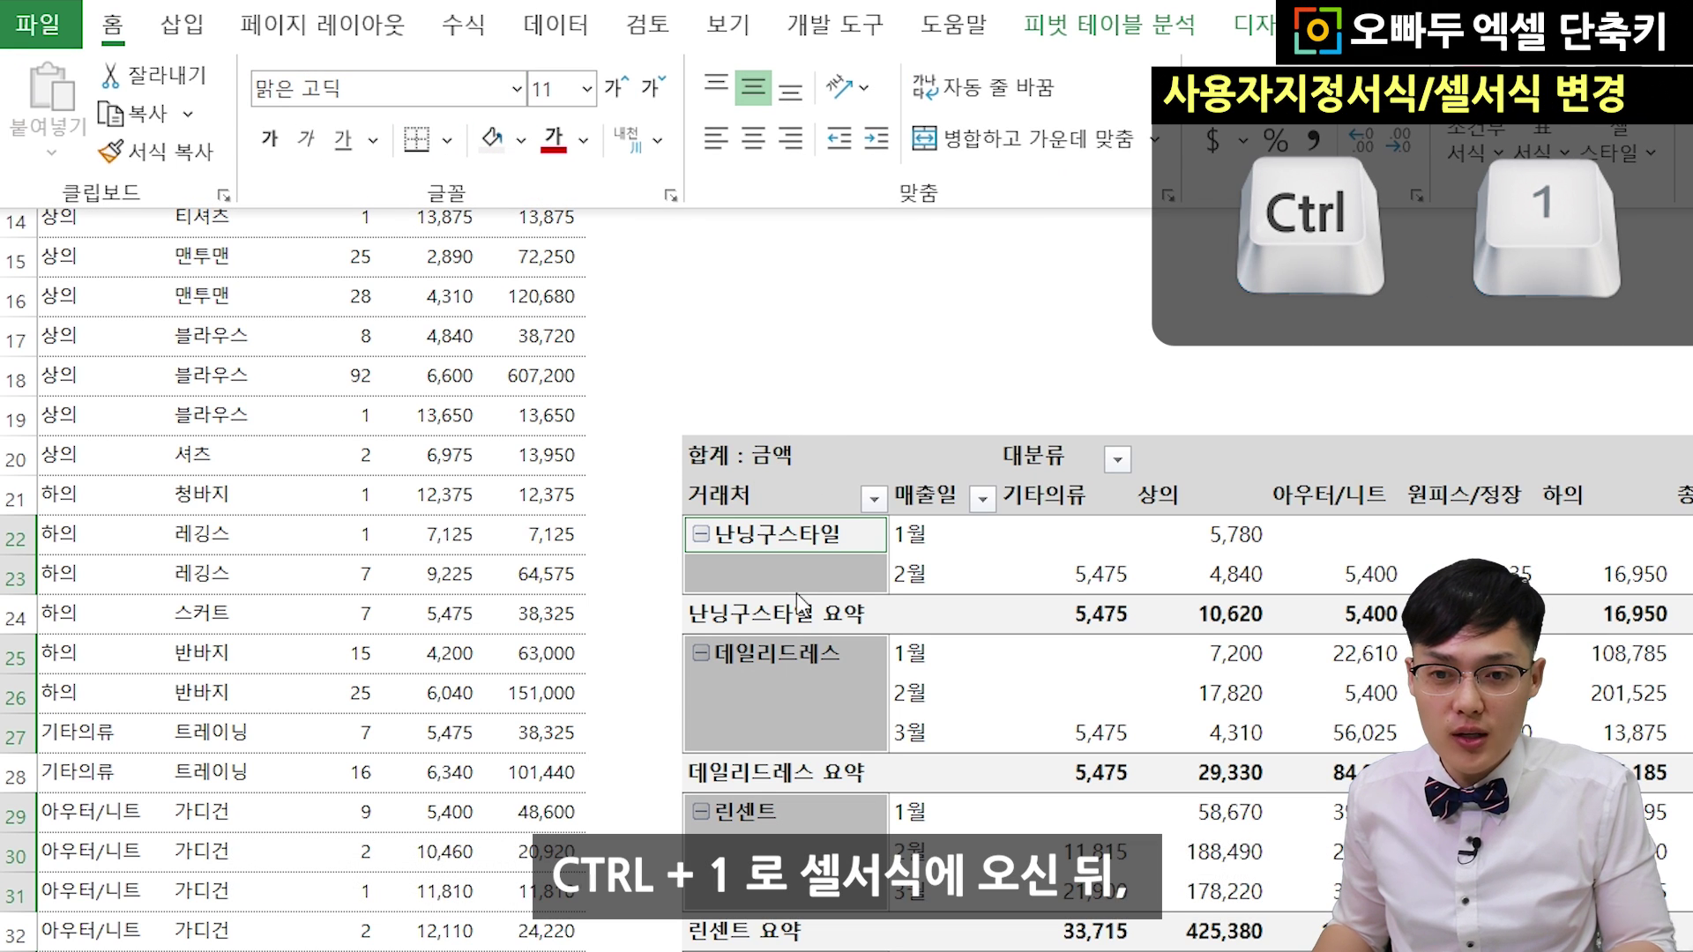
Step: Add a dark gray border to the right edge of the selected 거래처 label cells
key("ctrl+1")
left_click(592, 84)
left_click(432, 507)
left_click(296, 764)
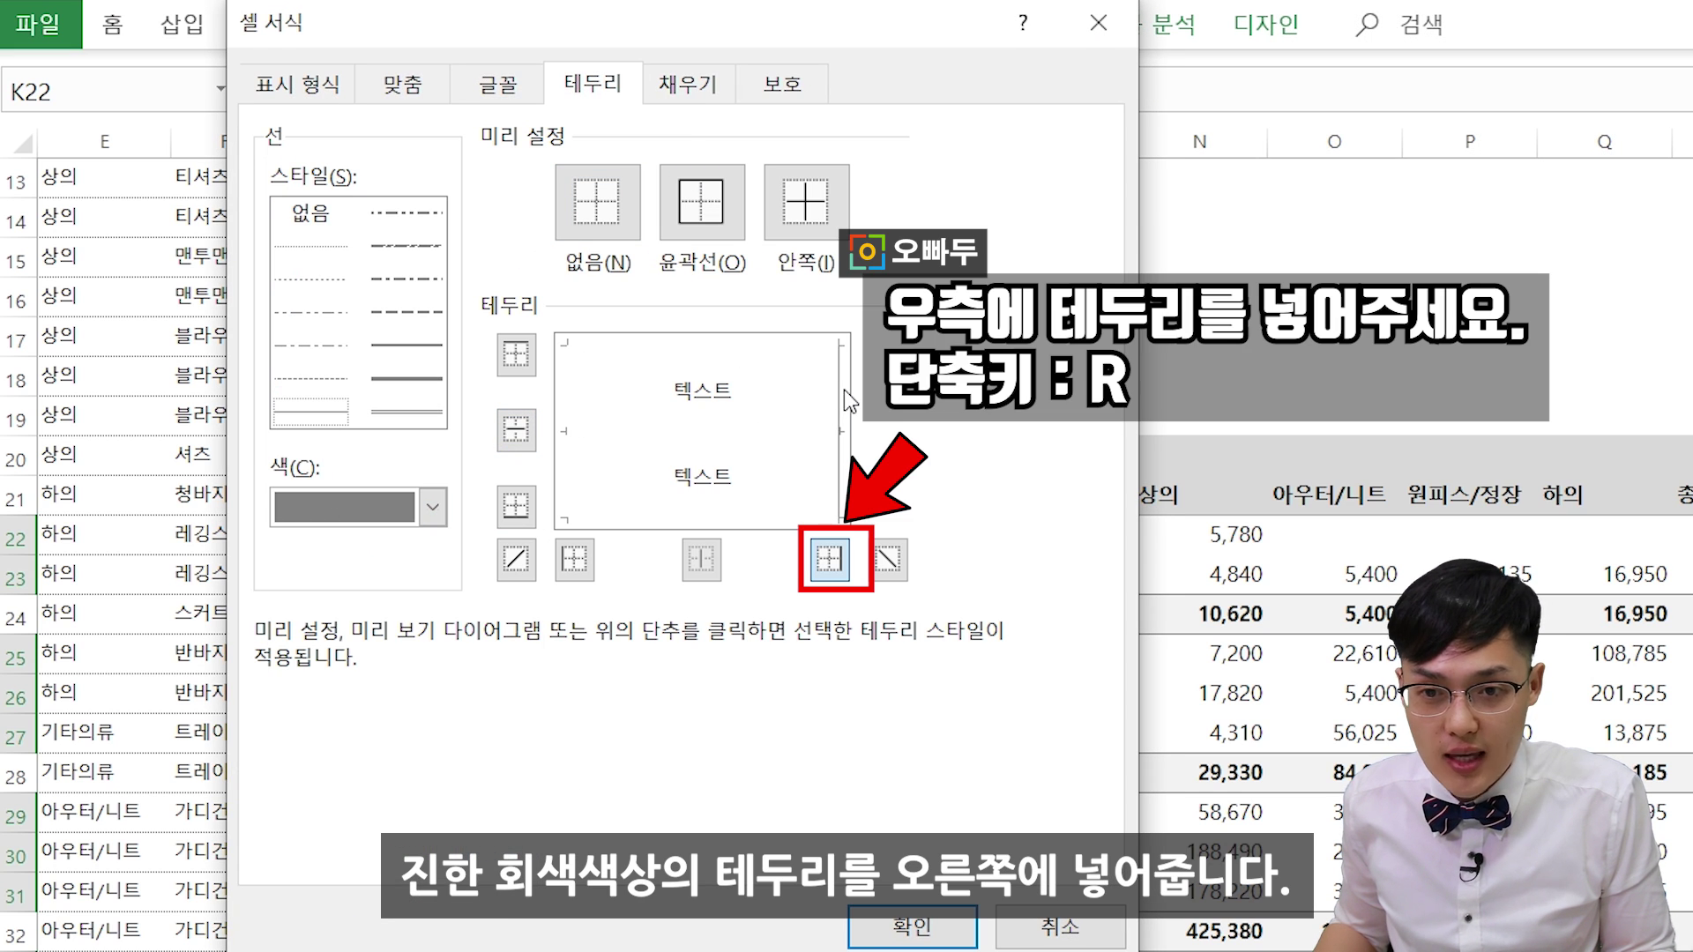
left_click(885, 923)
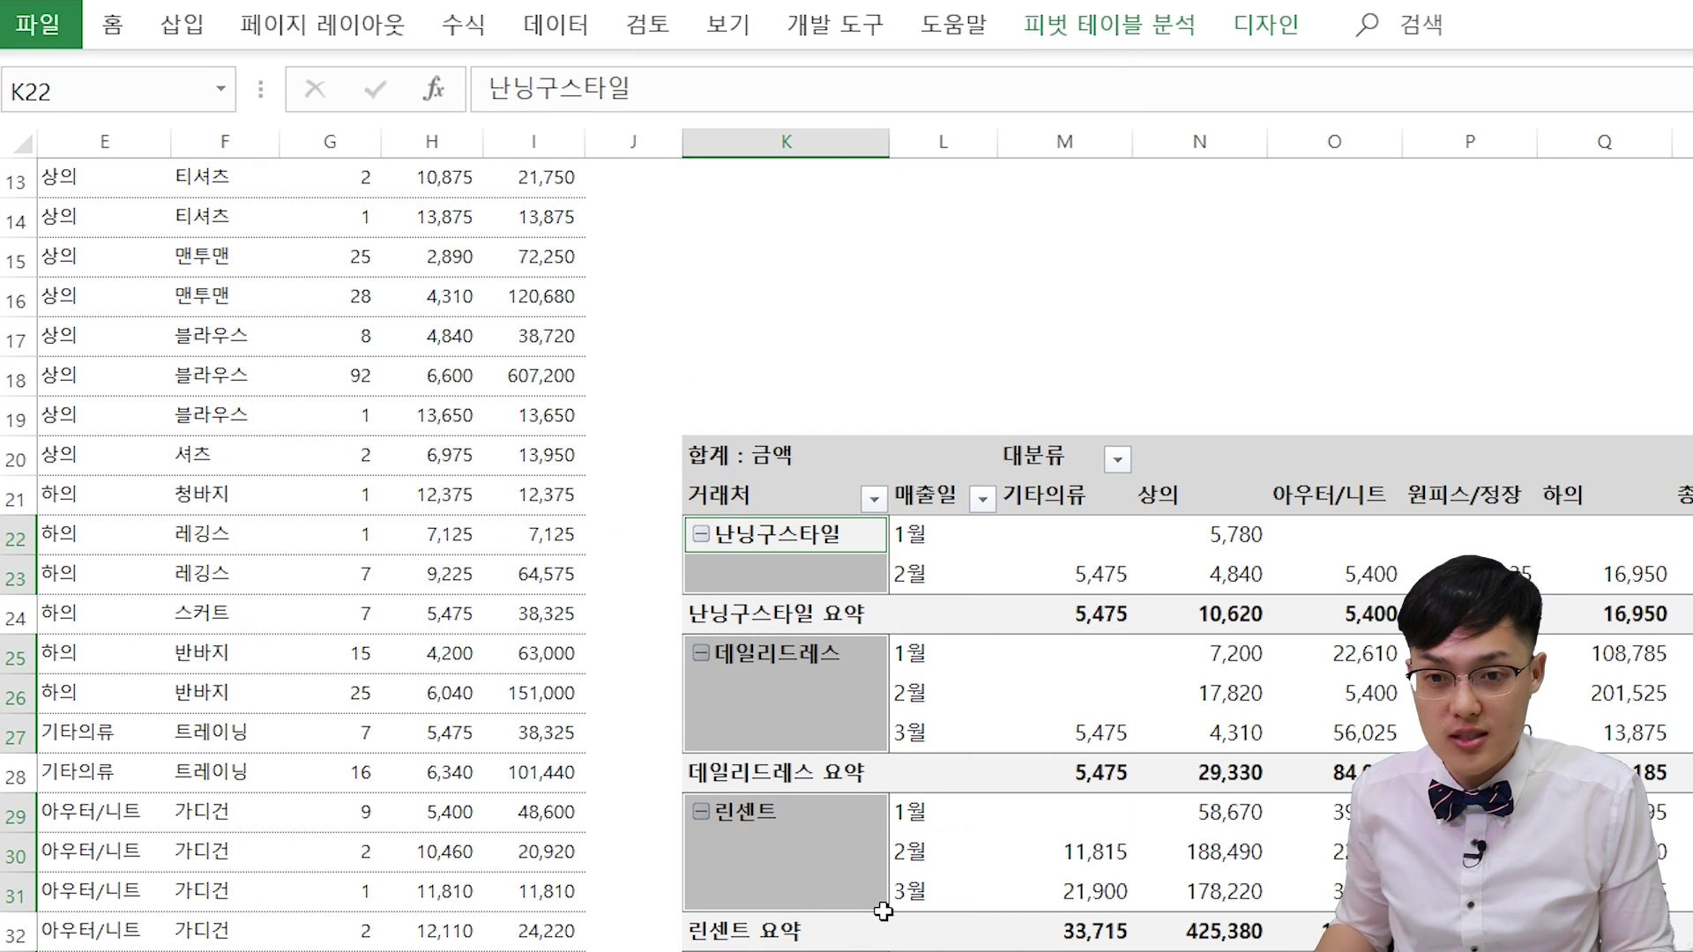
Step: Add a dark gray border to the right edge of the 매출일 month cells in the detail pivot table and close the field list
left_click(976, 690)
left_click(970, 511)
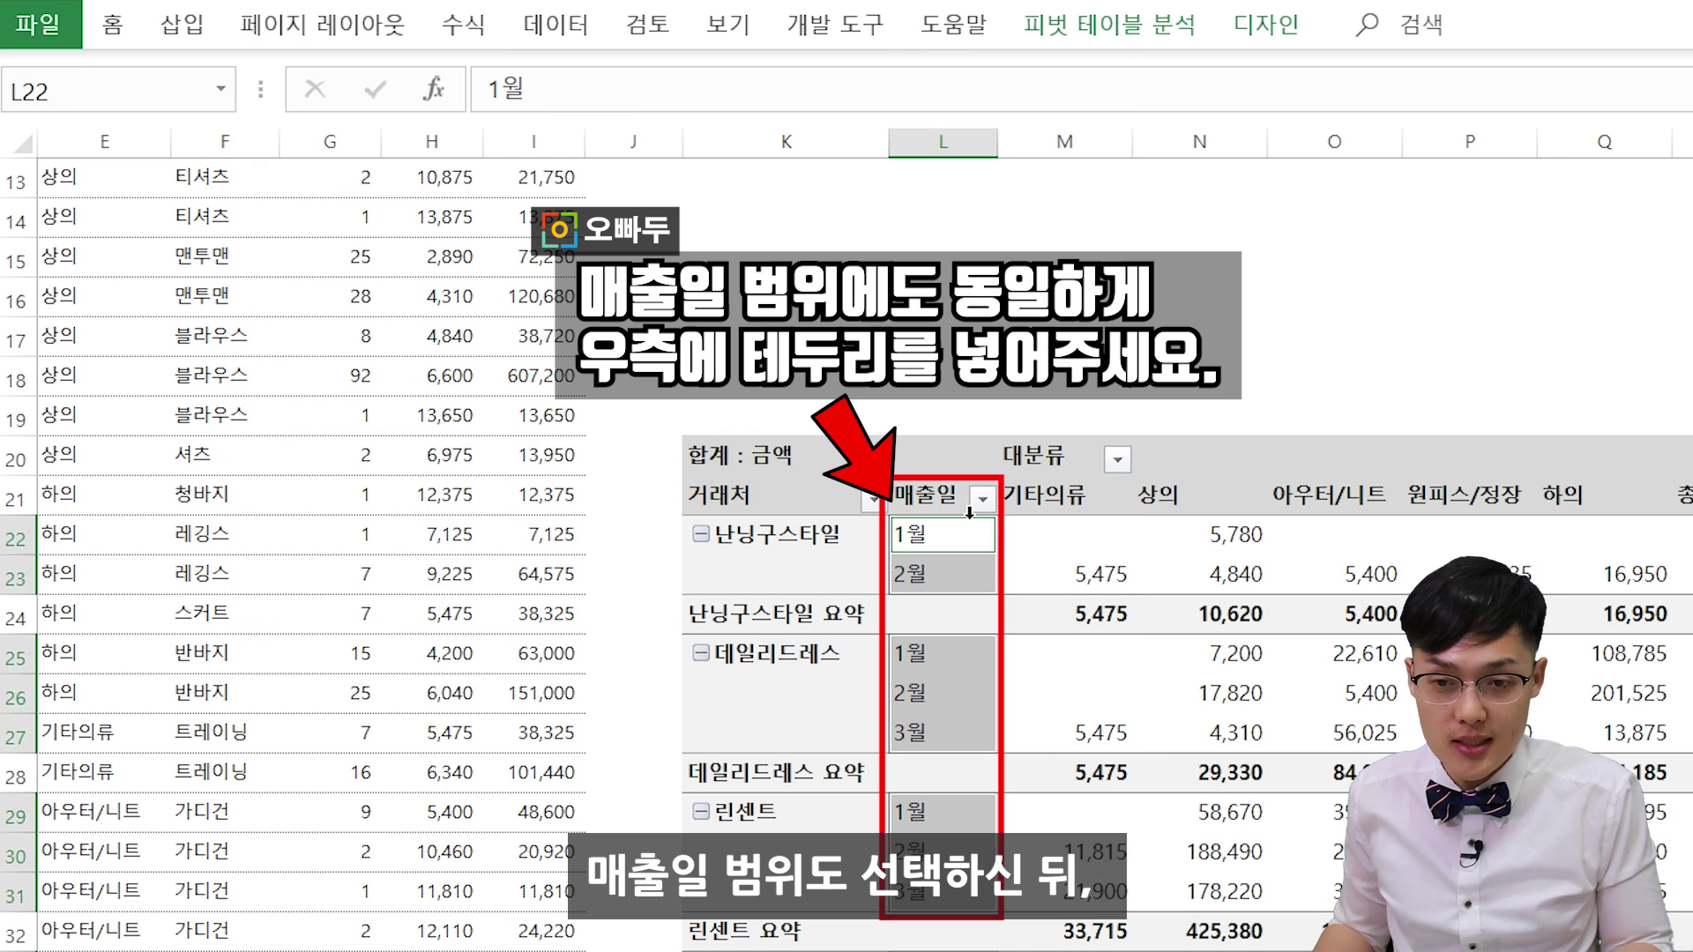
key("ctrl+1")
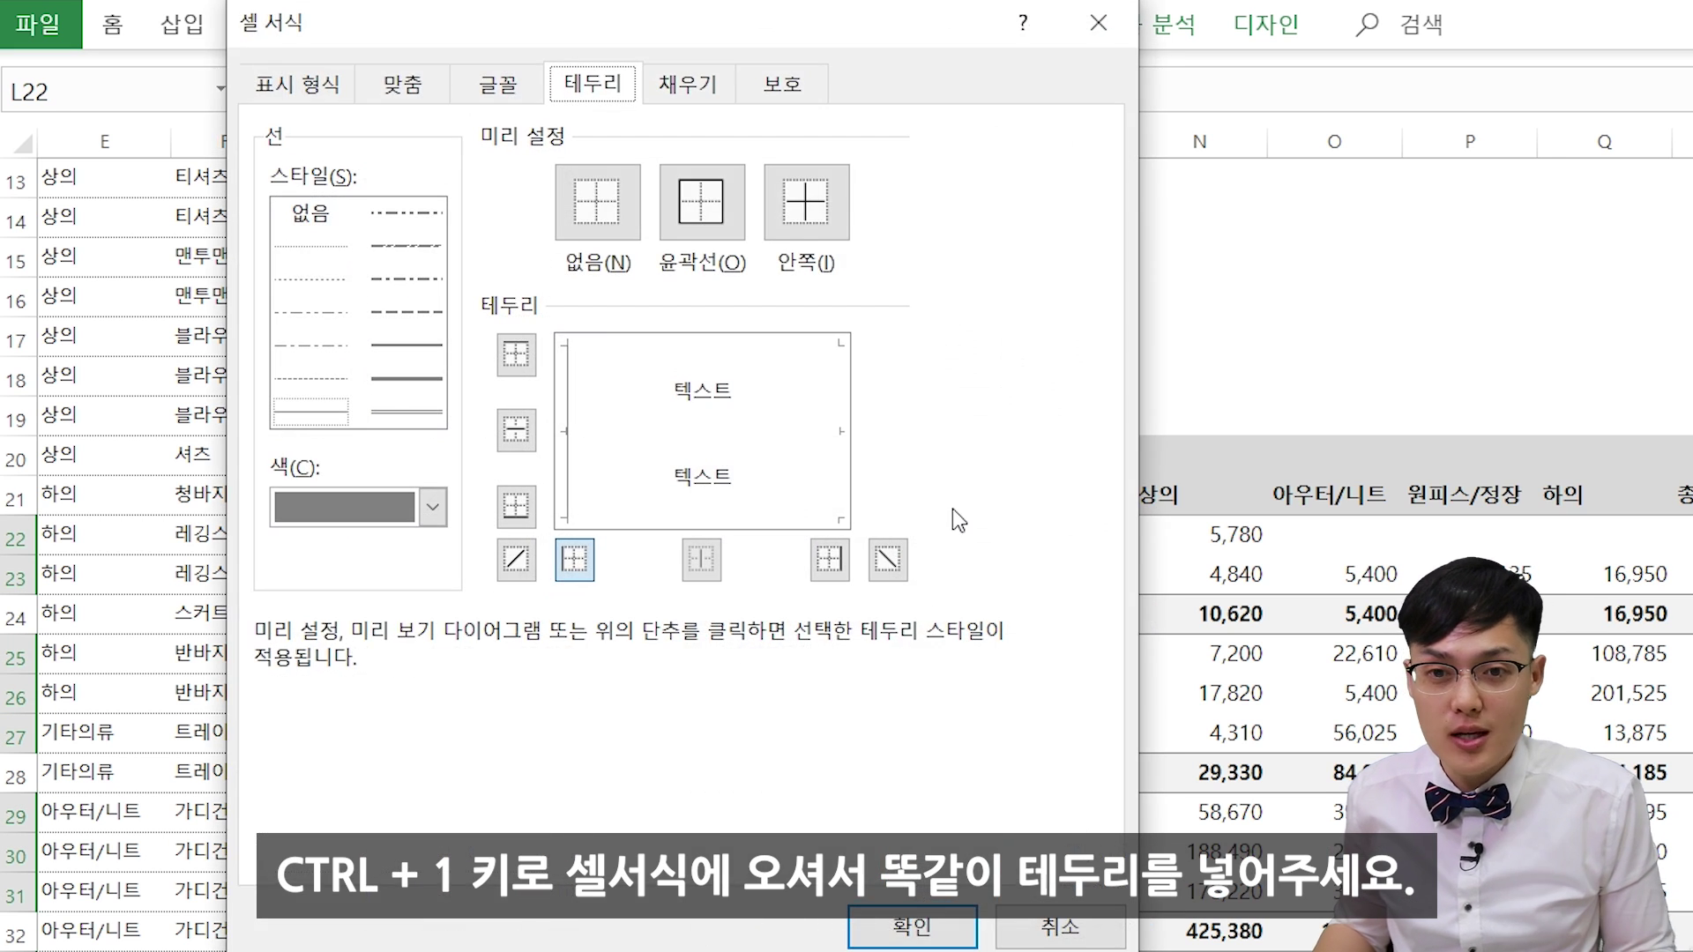
left_click(841, 432)
left_click(912, 926)
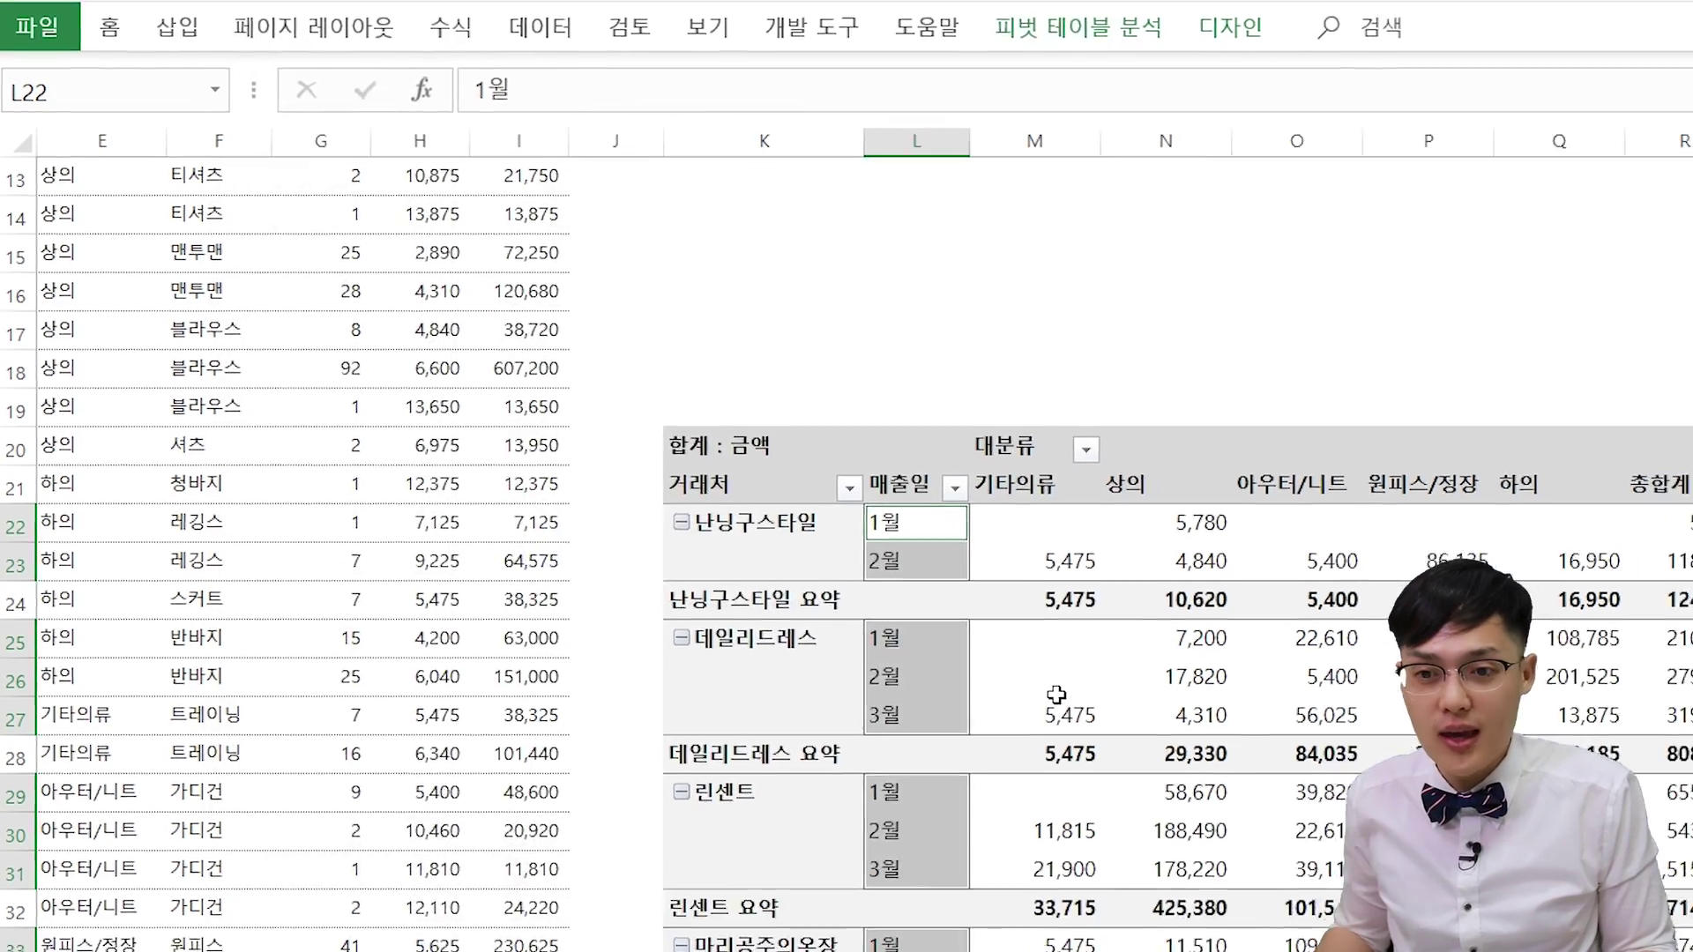
left_click(1064, 697)
scroll(1064, 697, "up", 4)
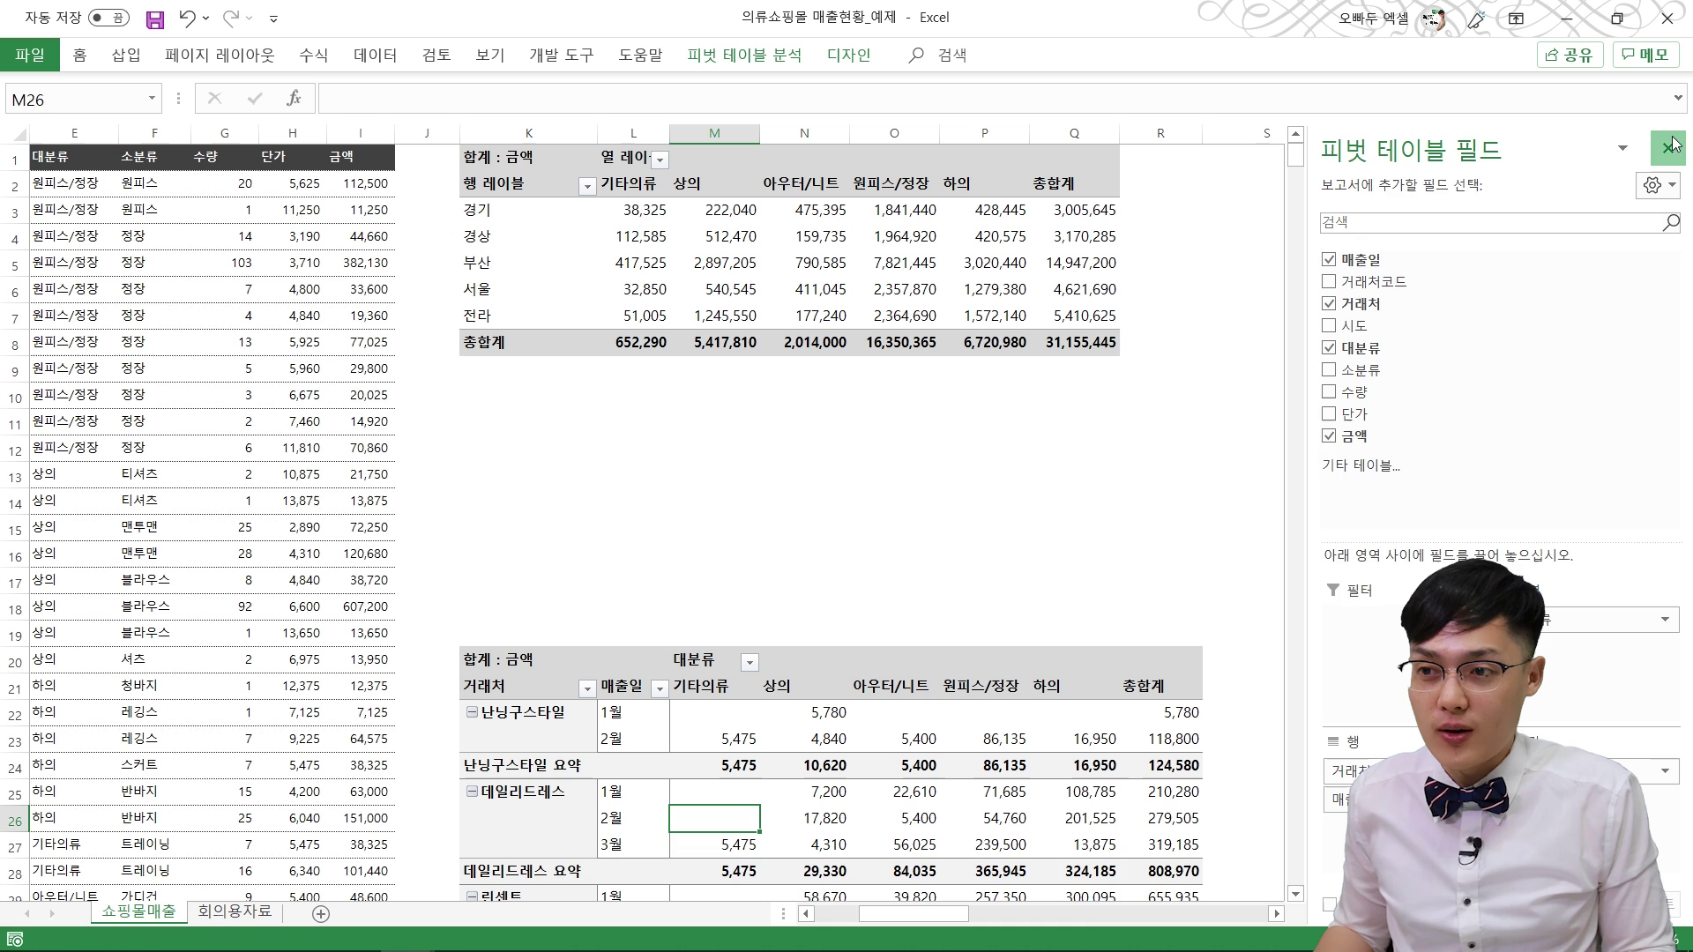
left_click(1669, 146)
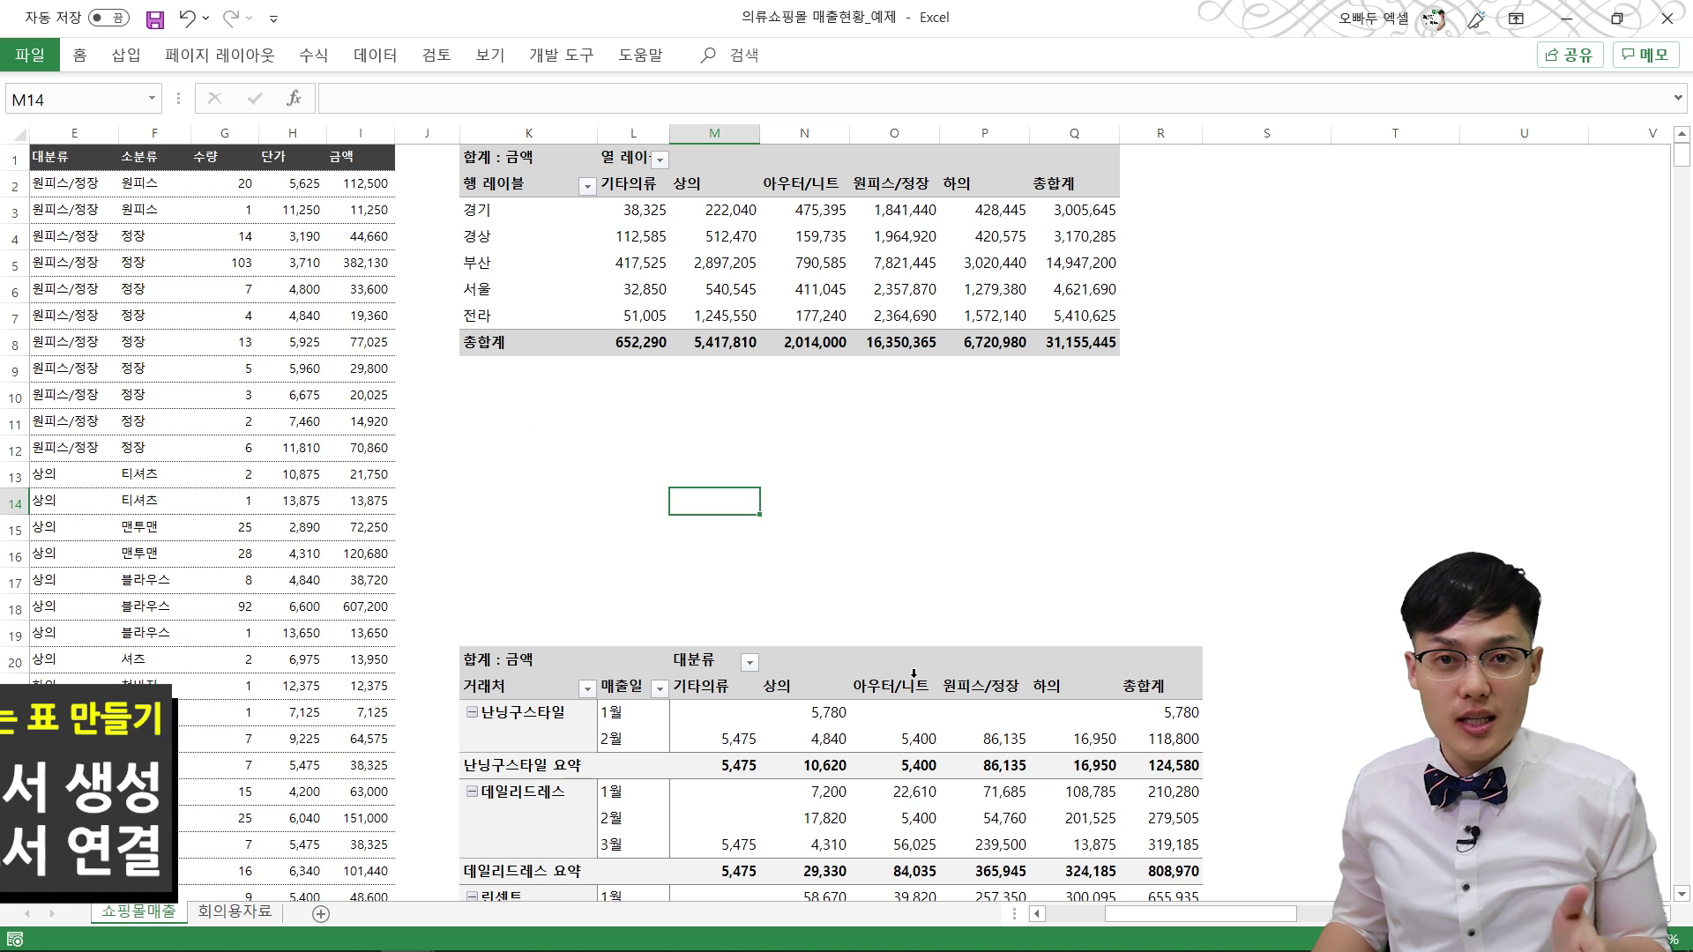
Step: Create a new pivot table from the whole sales data range A1:I863, placed at cell U13 of the existing worksheet
scroll(1152, 896, "left", 3)
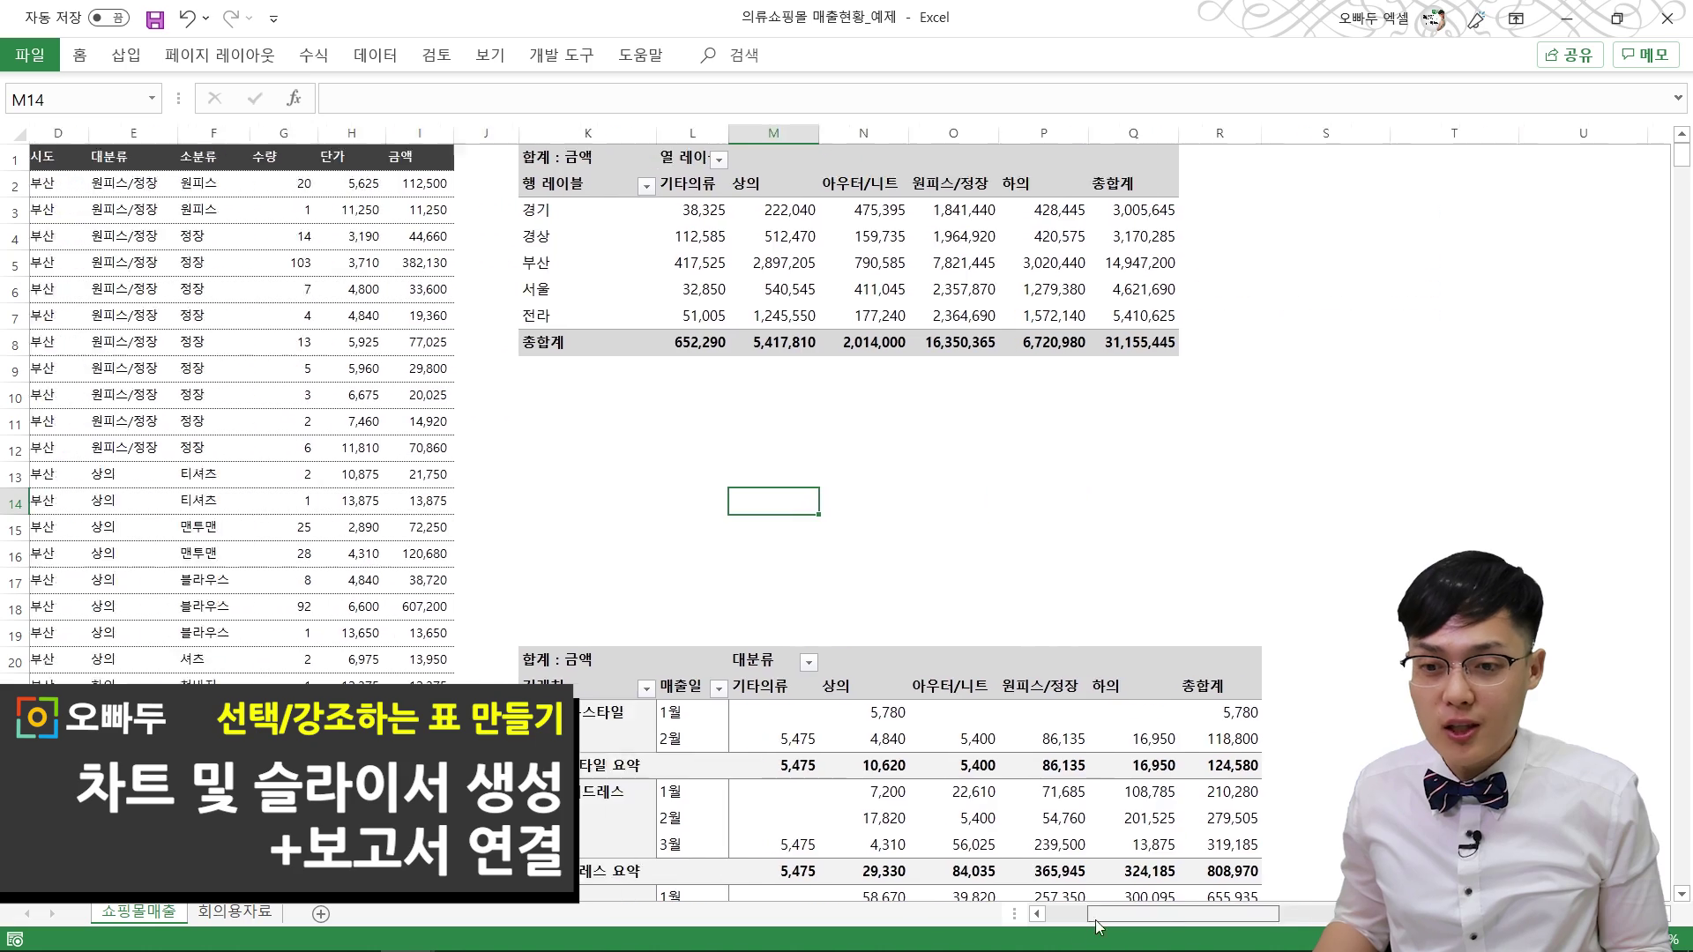
left_click(636, 484)
key("ctrl+a")
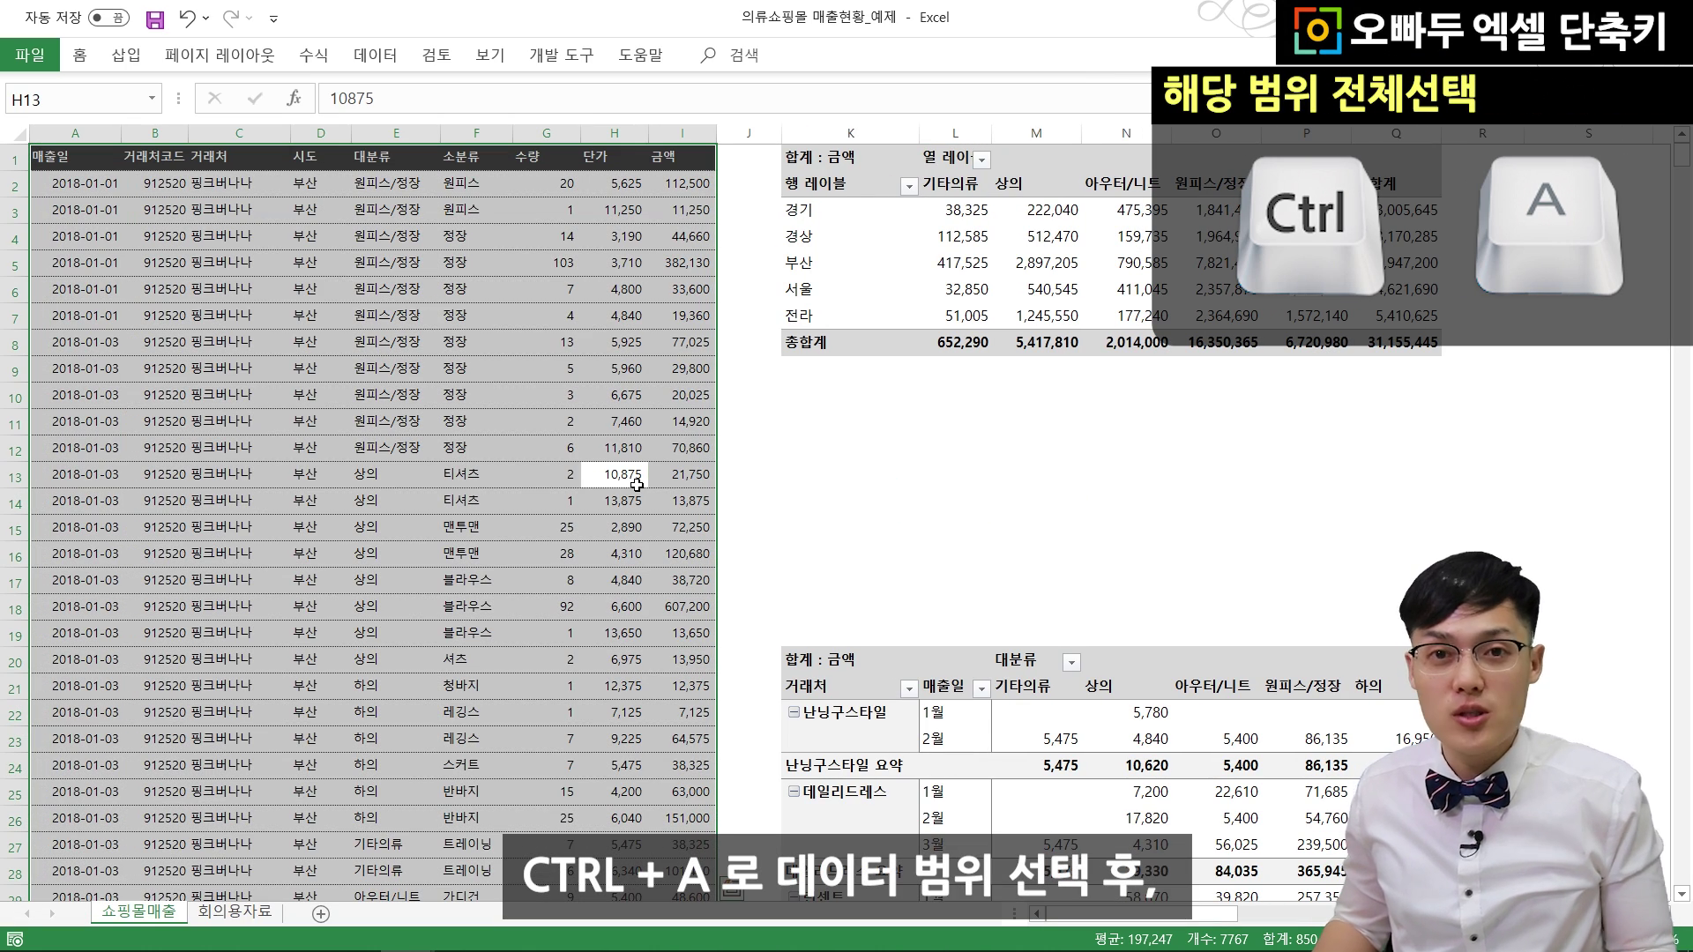
key("alt+n")
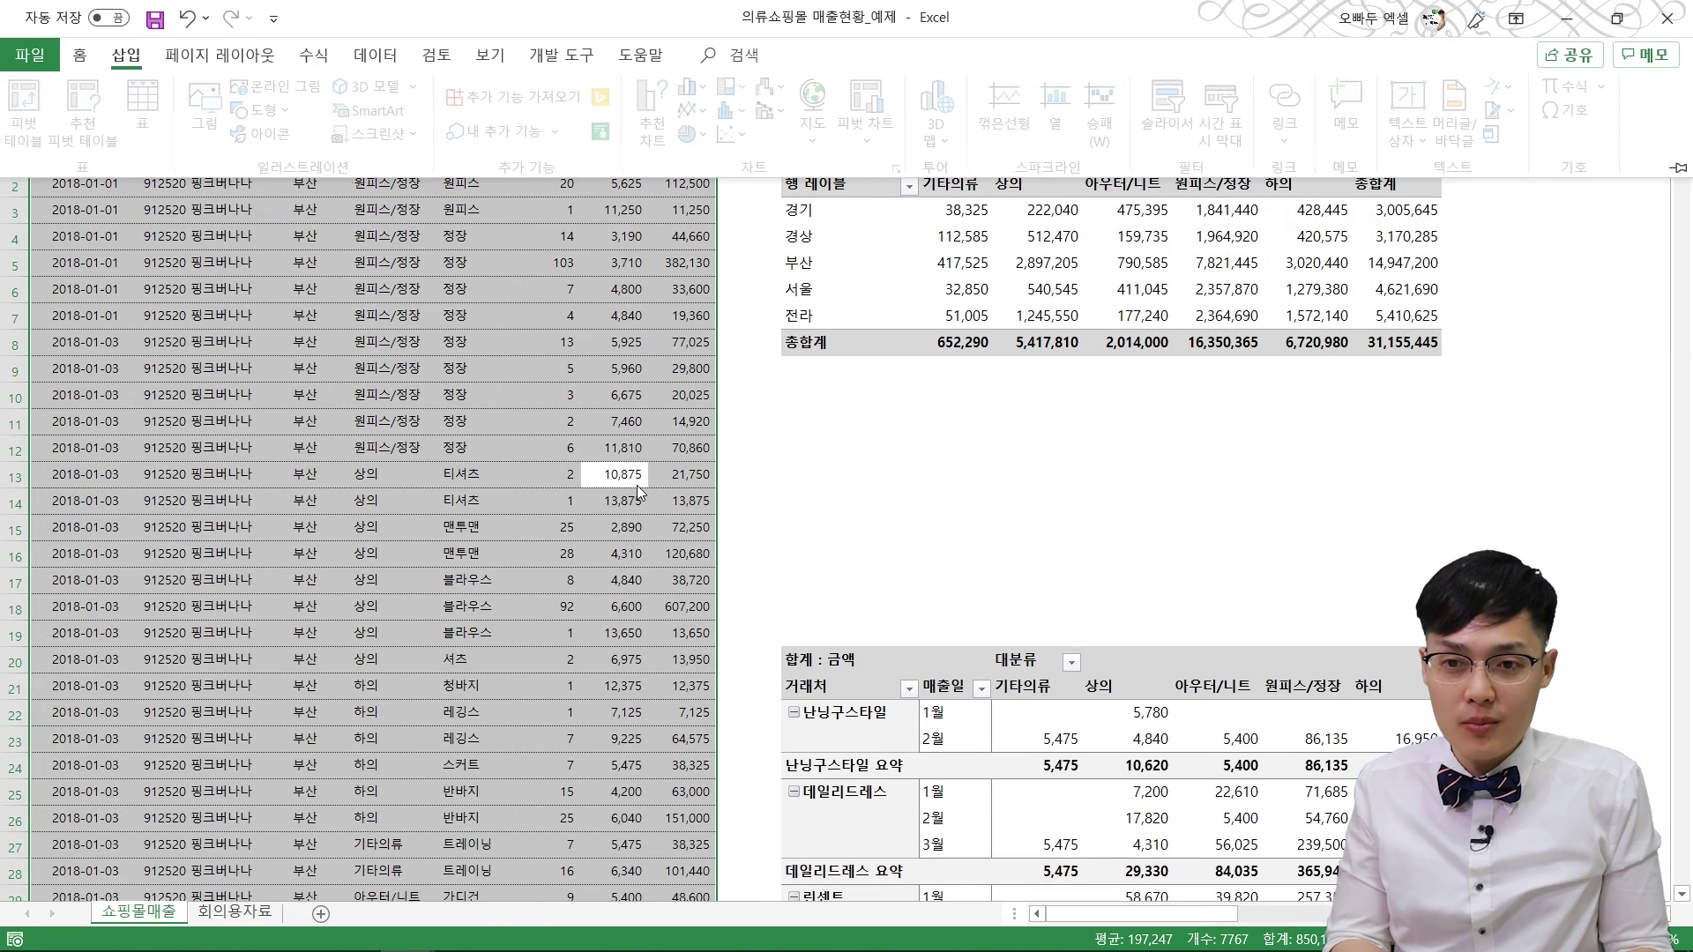
key("v")
left_click(345, 433)
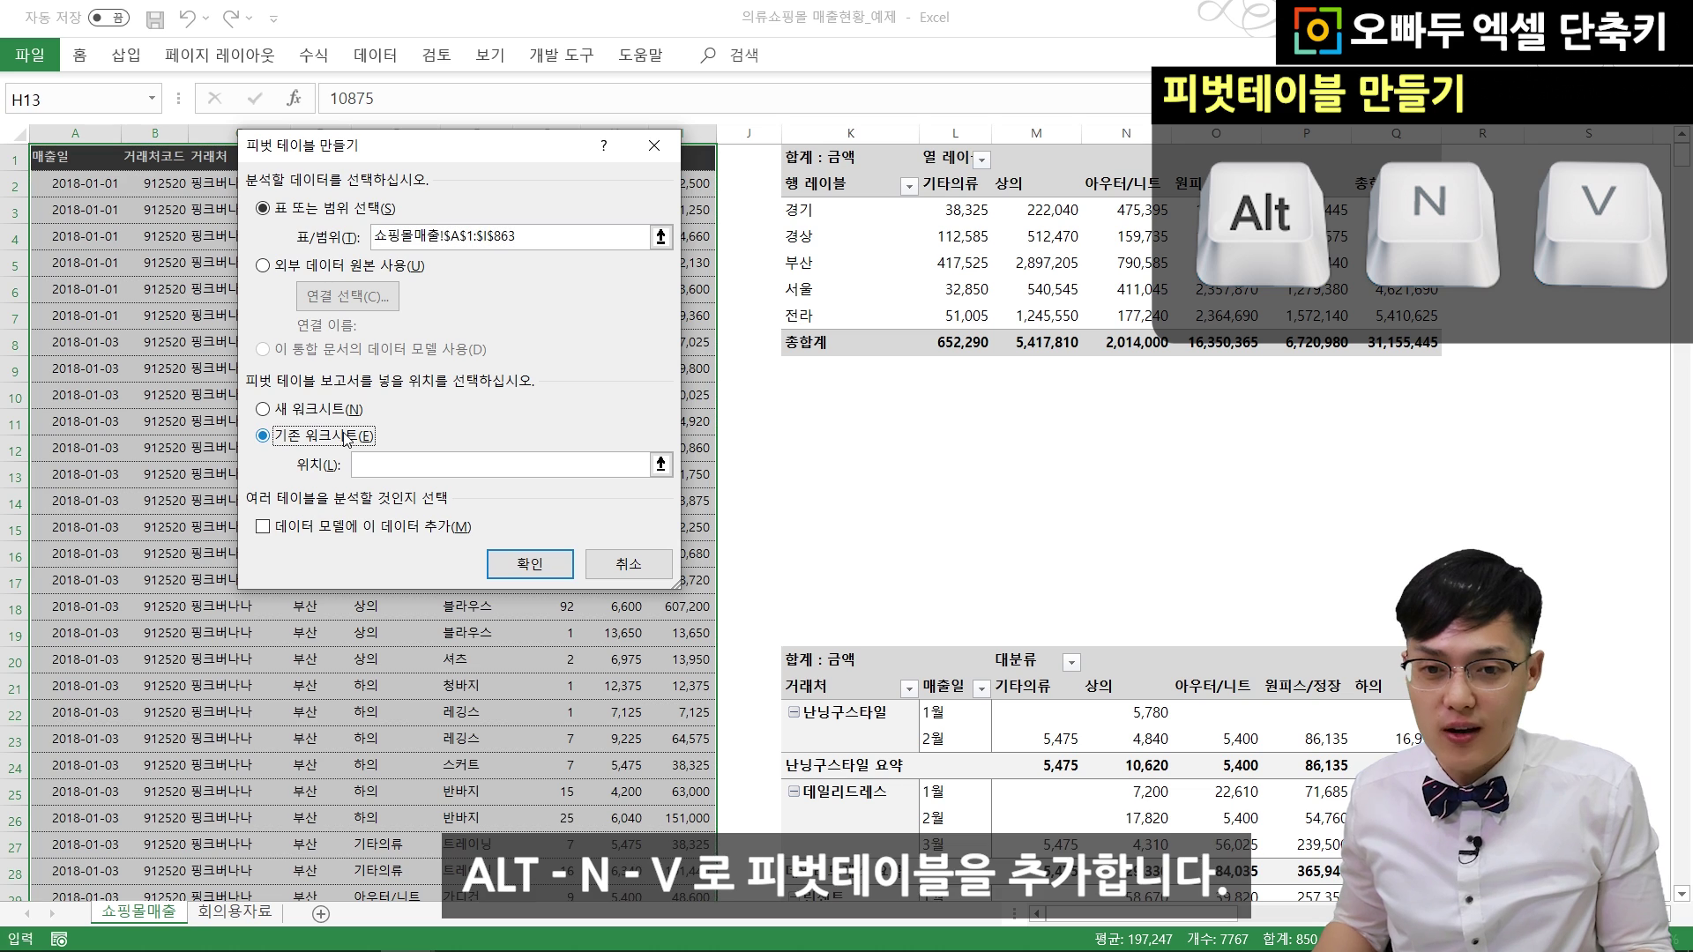
left_click_drag(1200, 914, 1288, 915)
left_click(1227, 474)
left_click(532, 564)
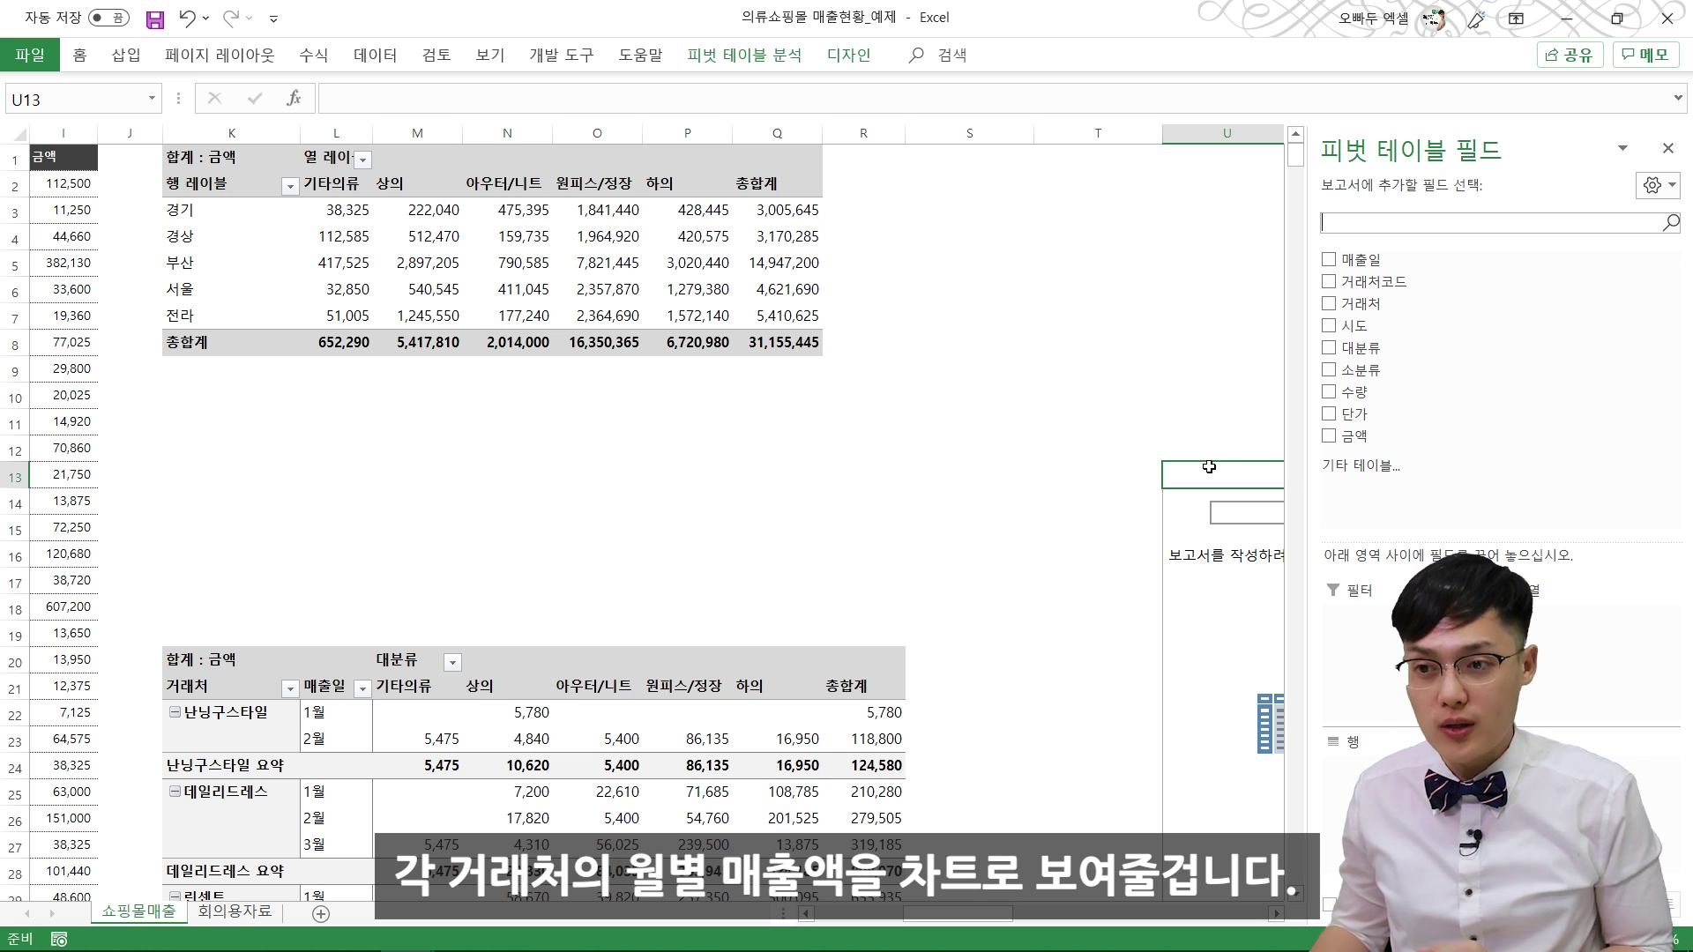
Step: Add 거래처 and 매출일 as row fields and 금액 as the value field of the new pivot table
left_click_drag(1362, 303, 1407, 595)
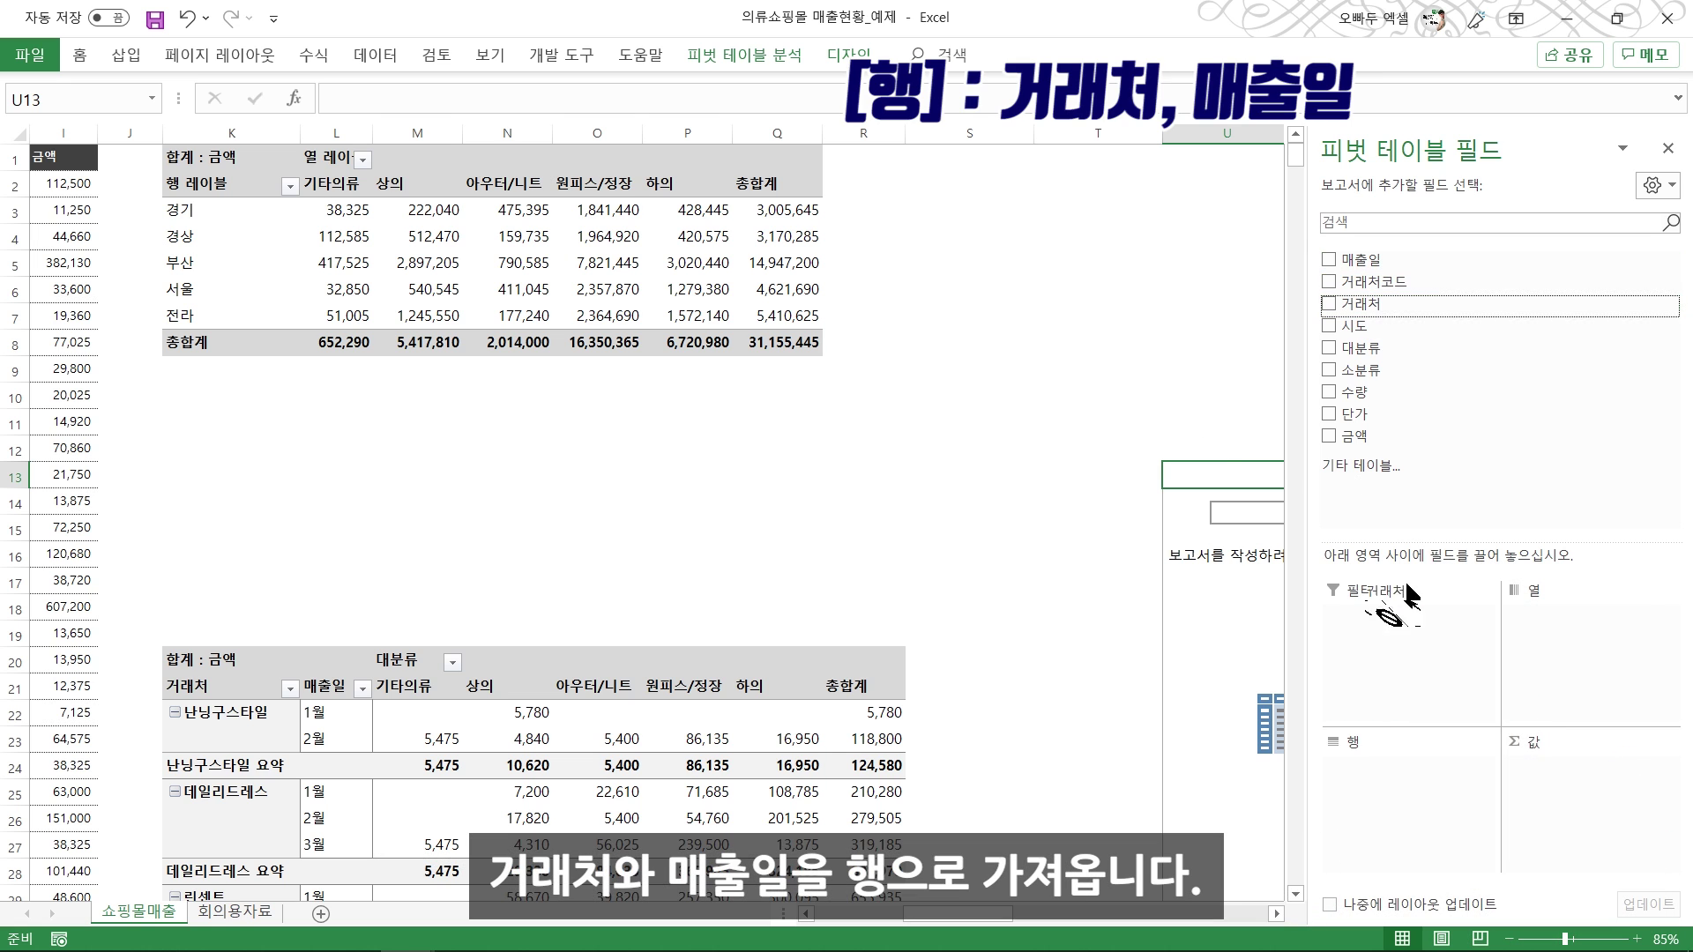
left_click_drag(1372, 769, 1373, 770)
left_click_drag(1362, 259, 1408, 423)
left_click_drag(1384, 788, 1384, 790)
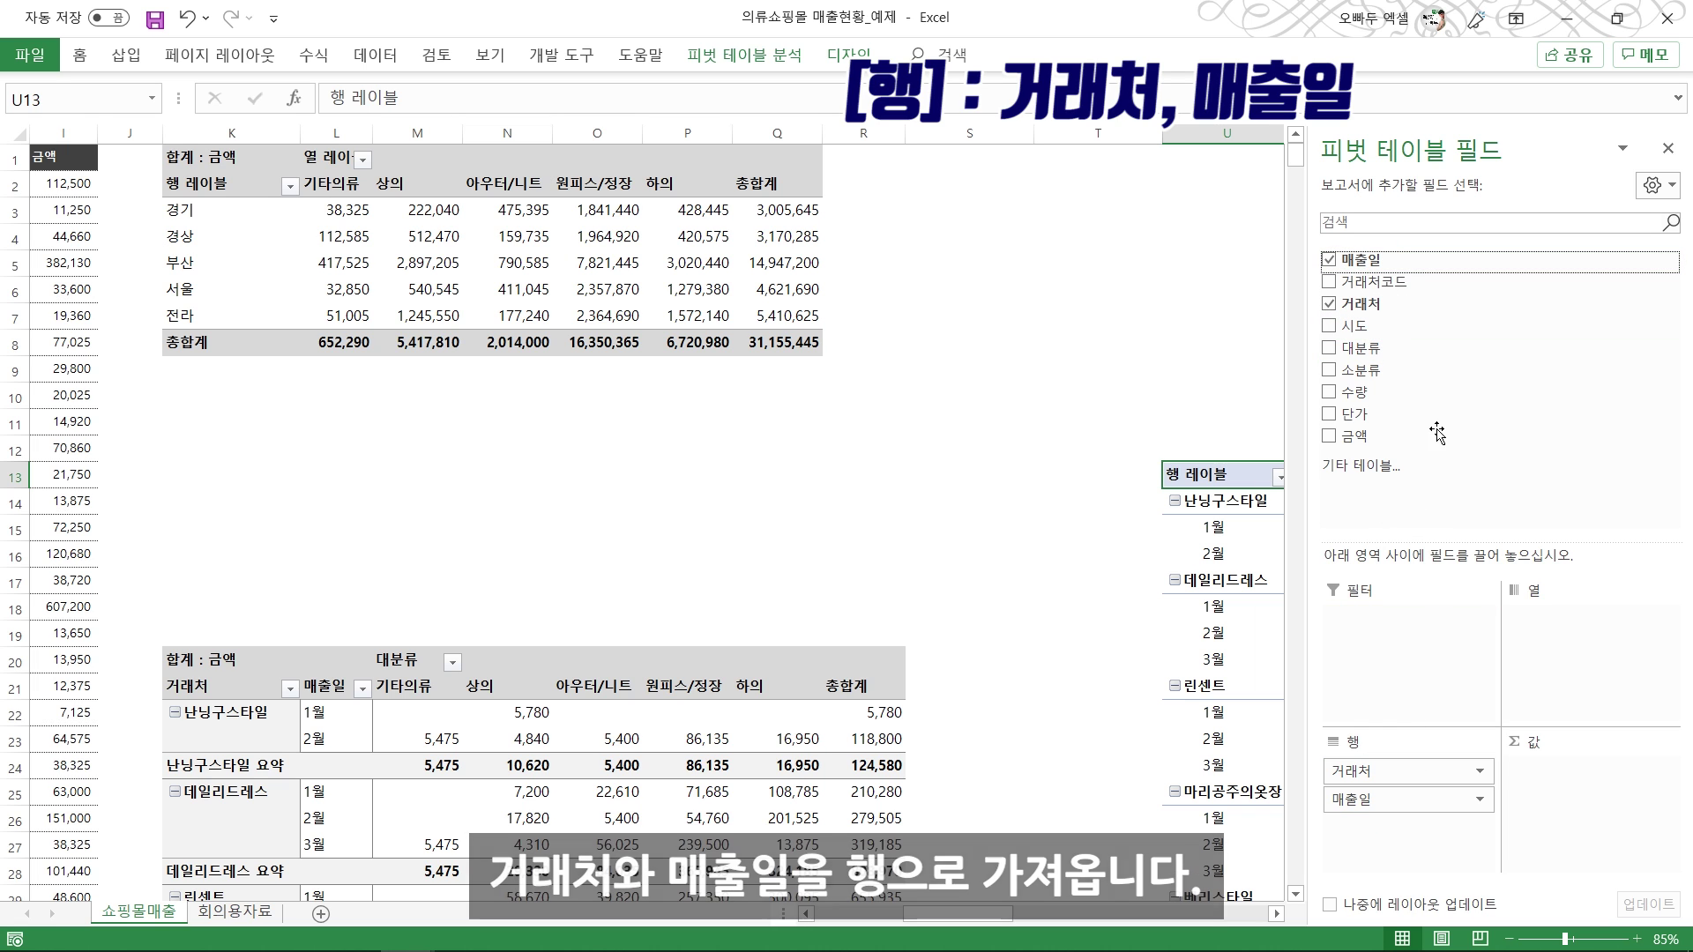
left_click_drag(1350, 436, 1518, 698)
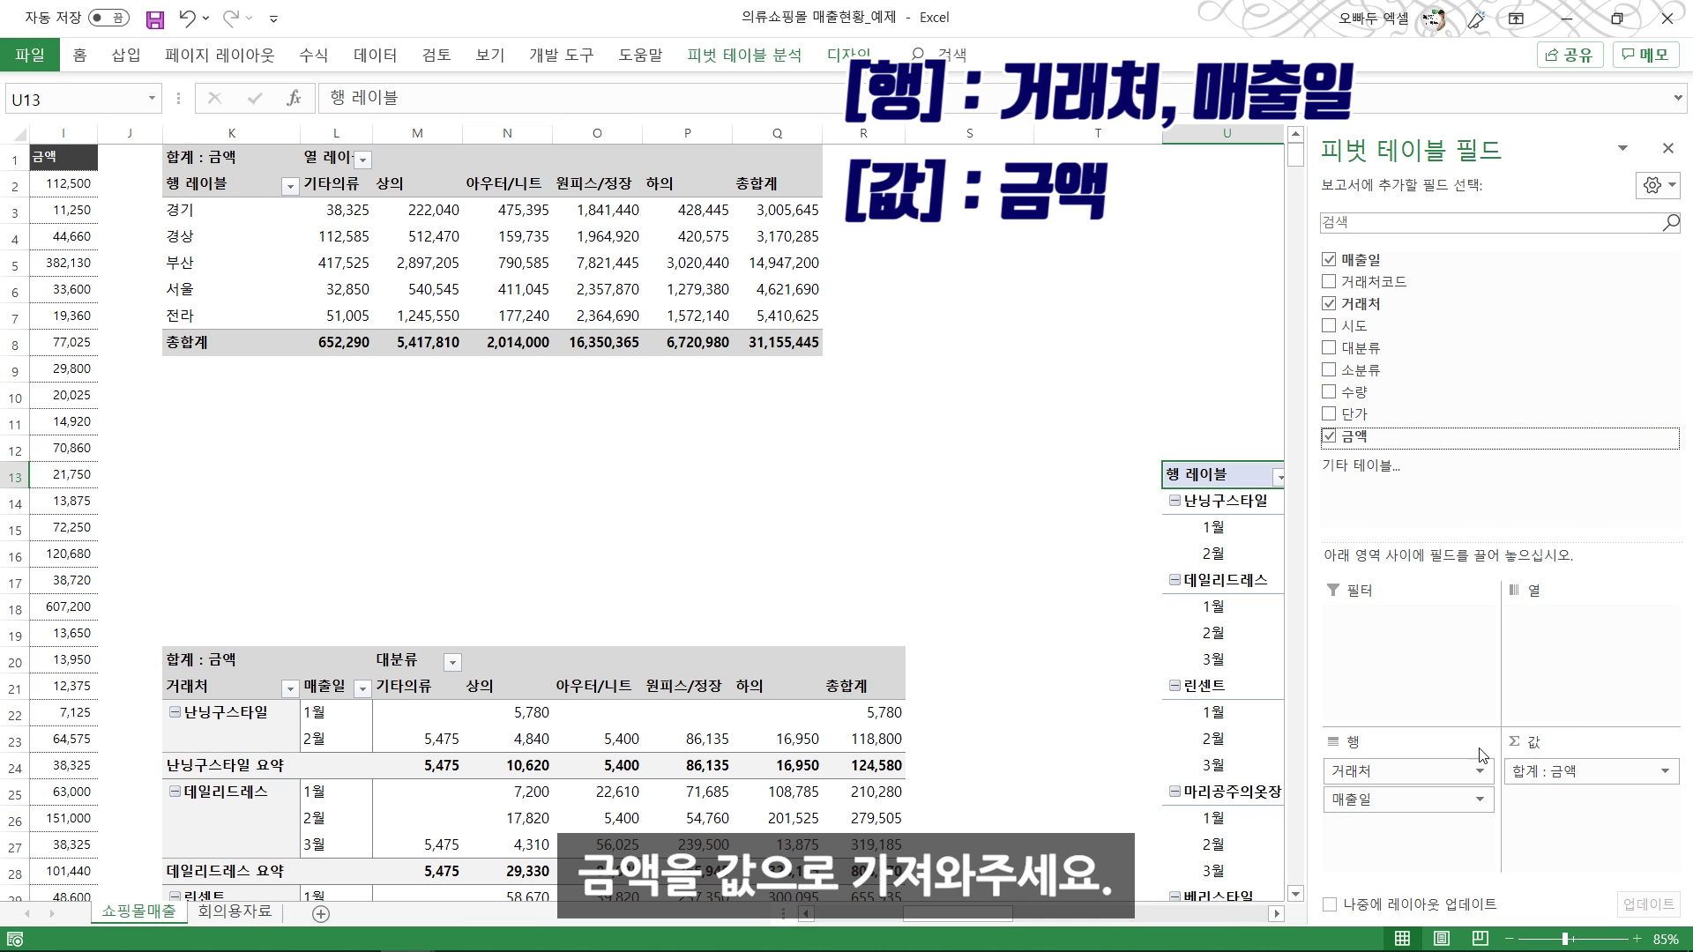
Step: Set the number format of the 합계 : 금액 value field to #,##0
left_click(1541, 780)
left_click(1552, 744)
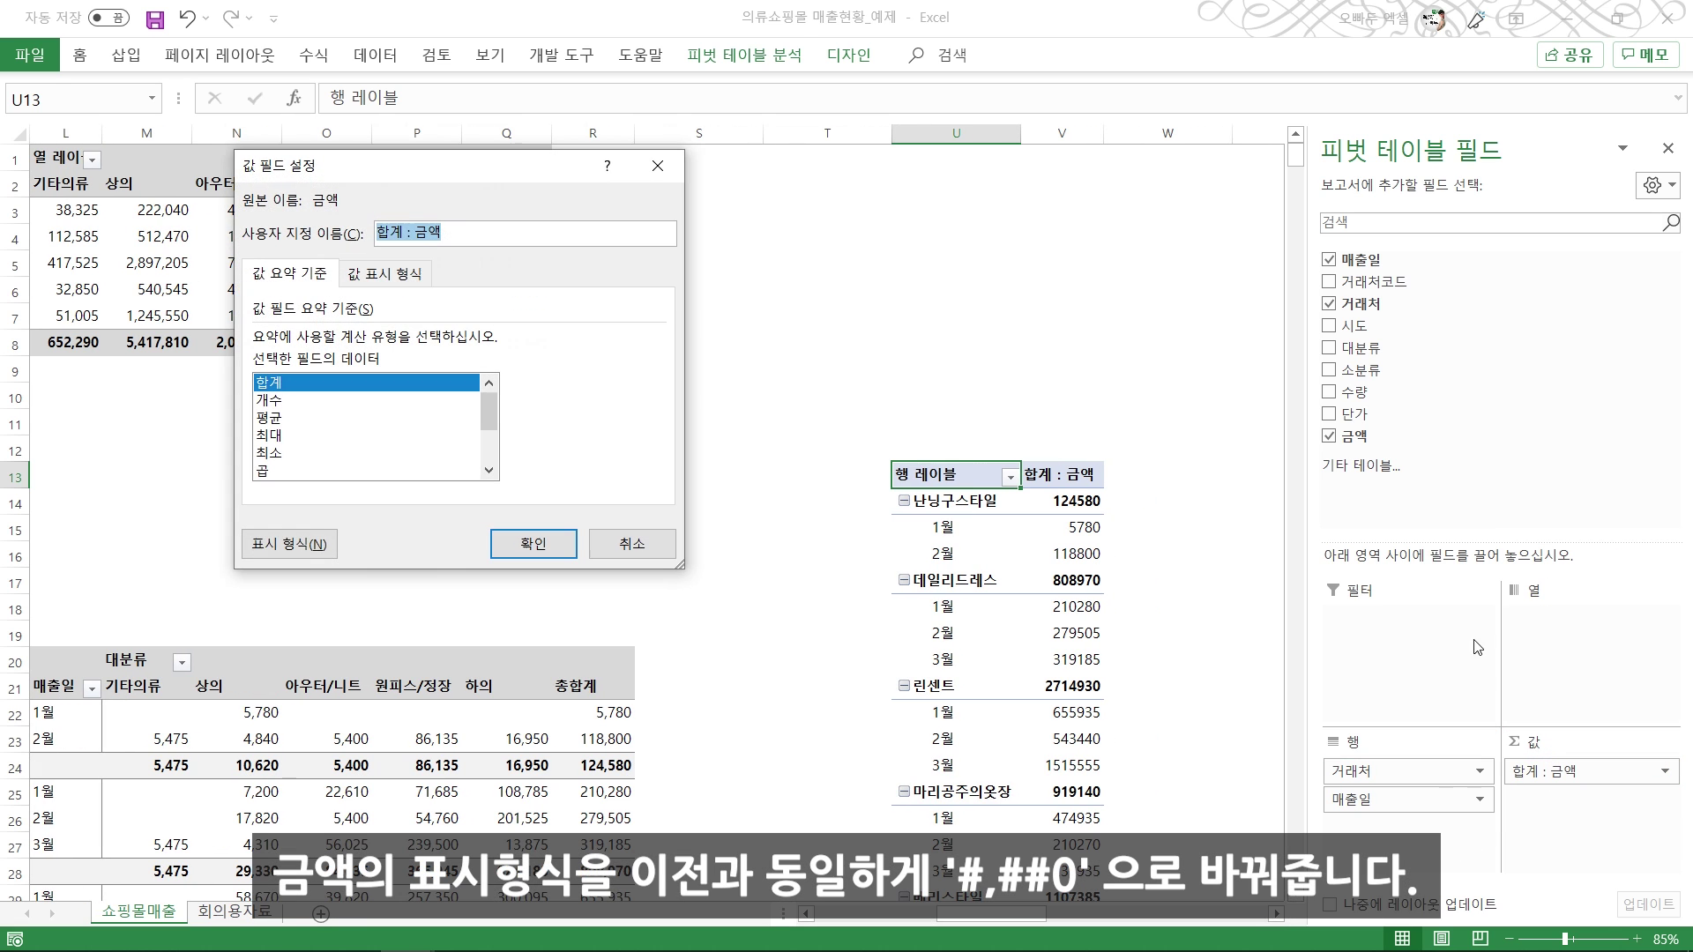
left_click(303, 550)
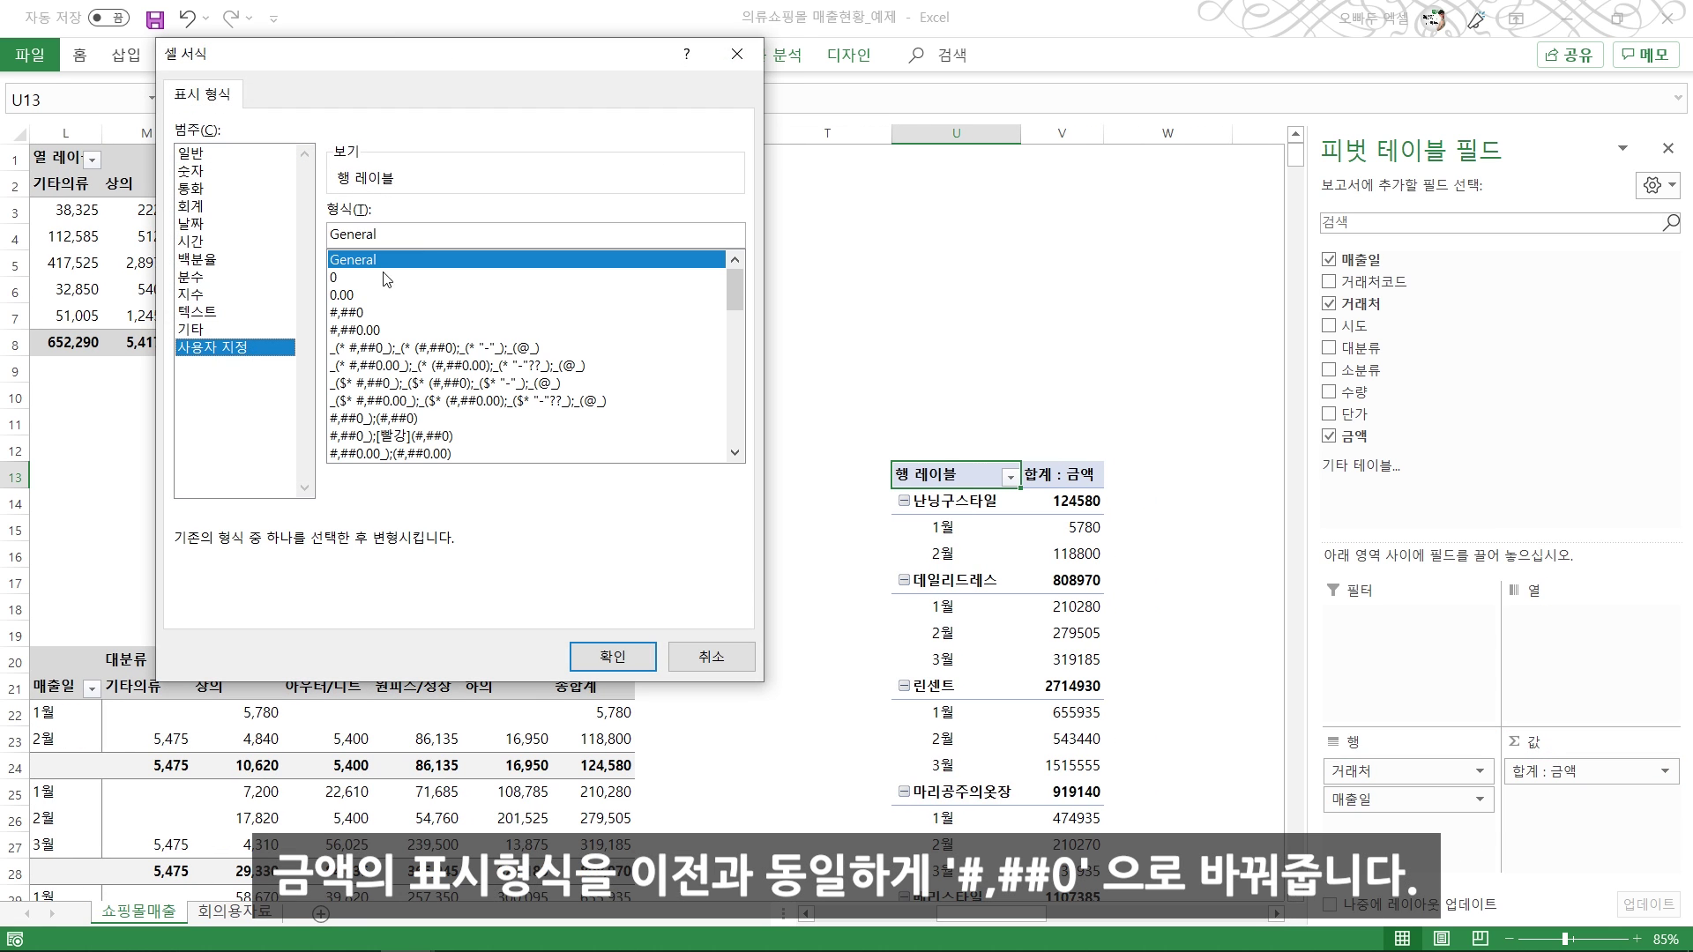
double_click(350, 222)
type("#,##0")
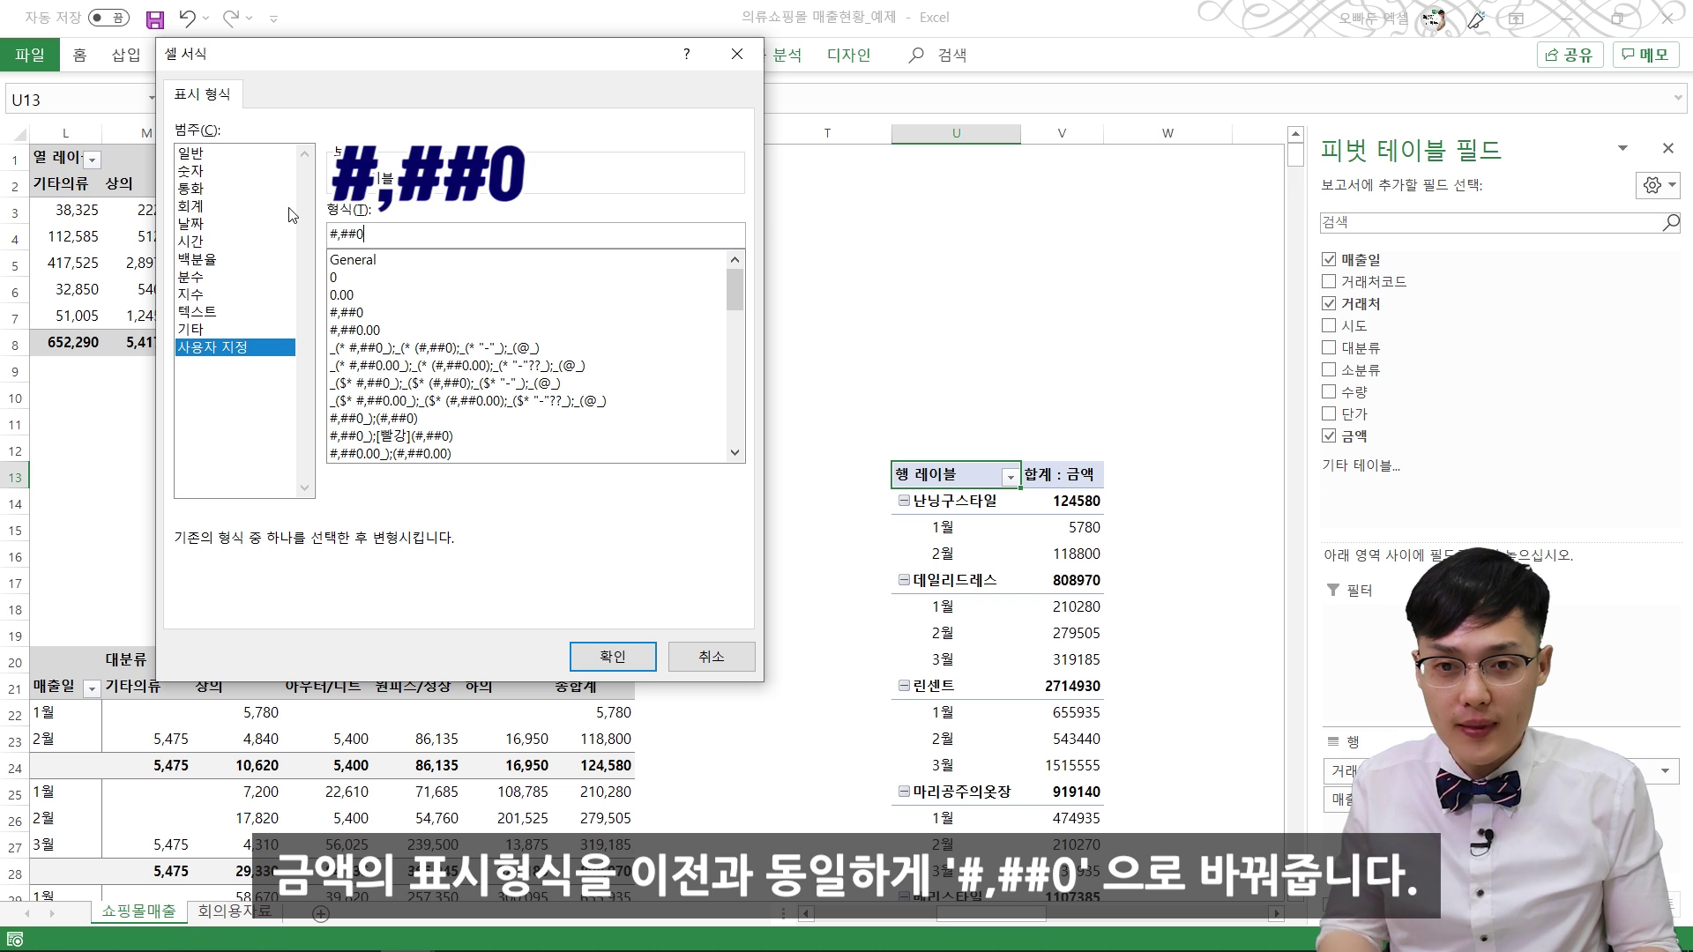
left_click(608, 656)
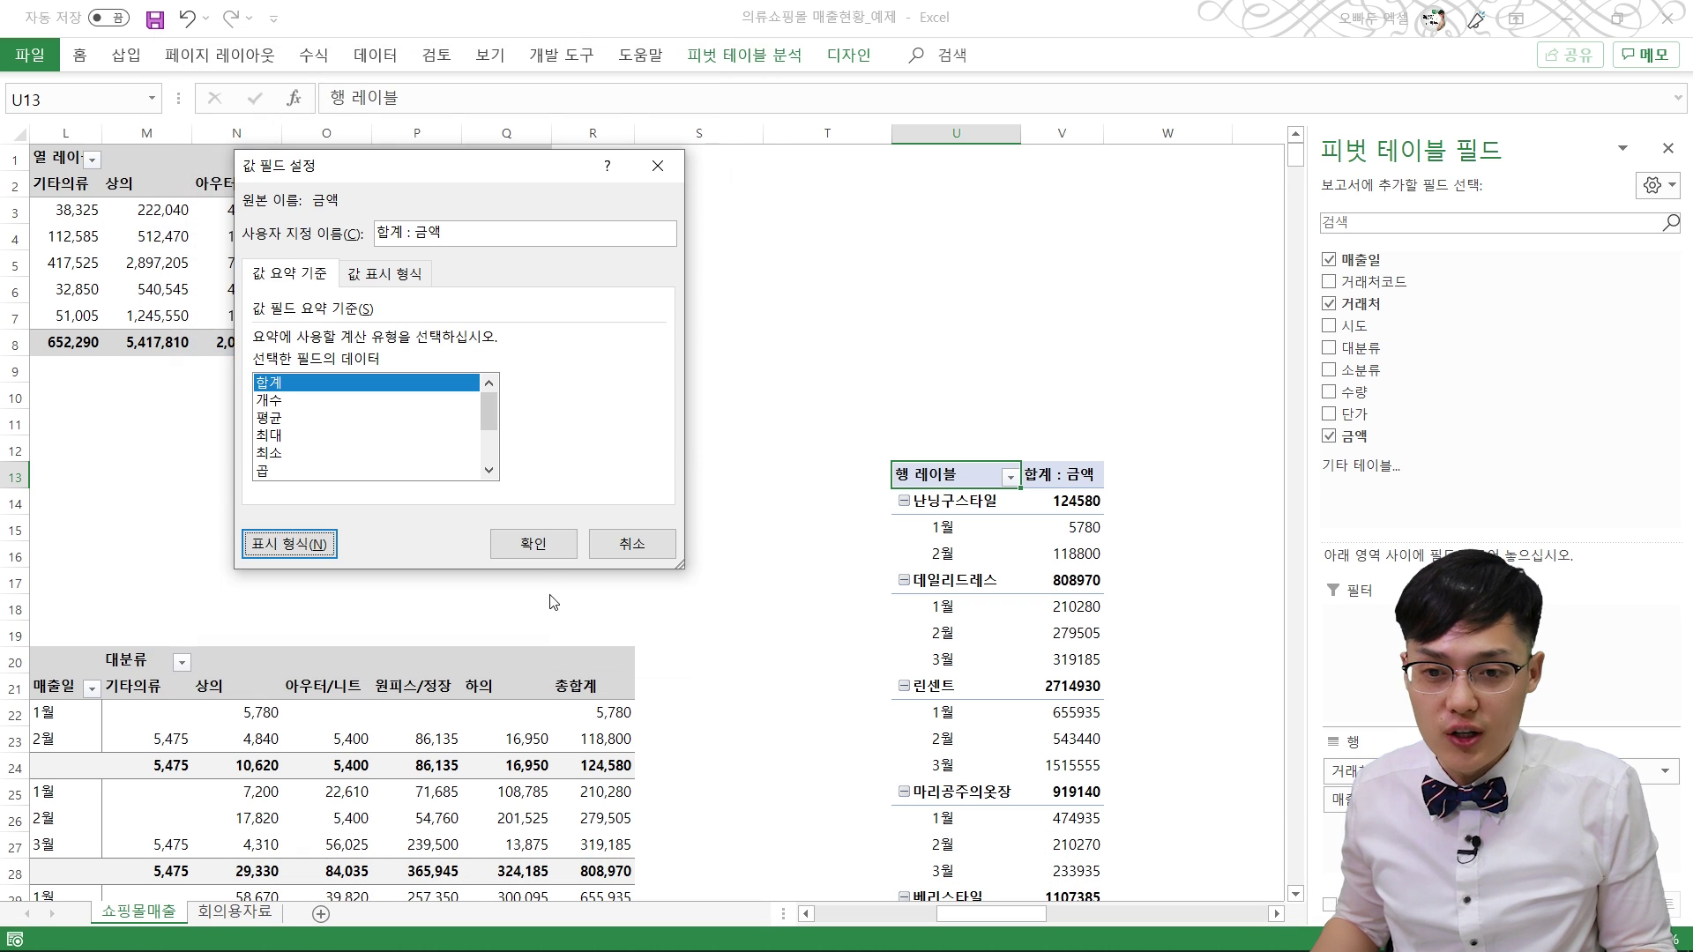
left_click(533, 543)
Step: Insert a clustered column pivot chart (묶은 세로 막대형) based on the new pivot table
scroll(973, 412, "down", 2)
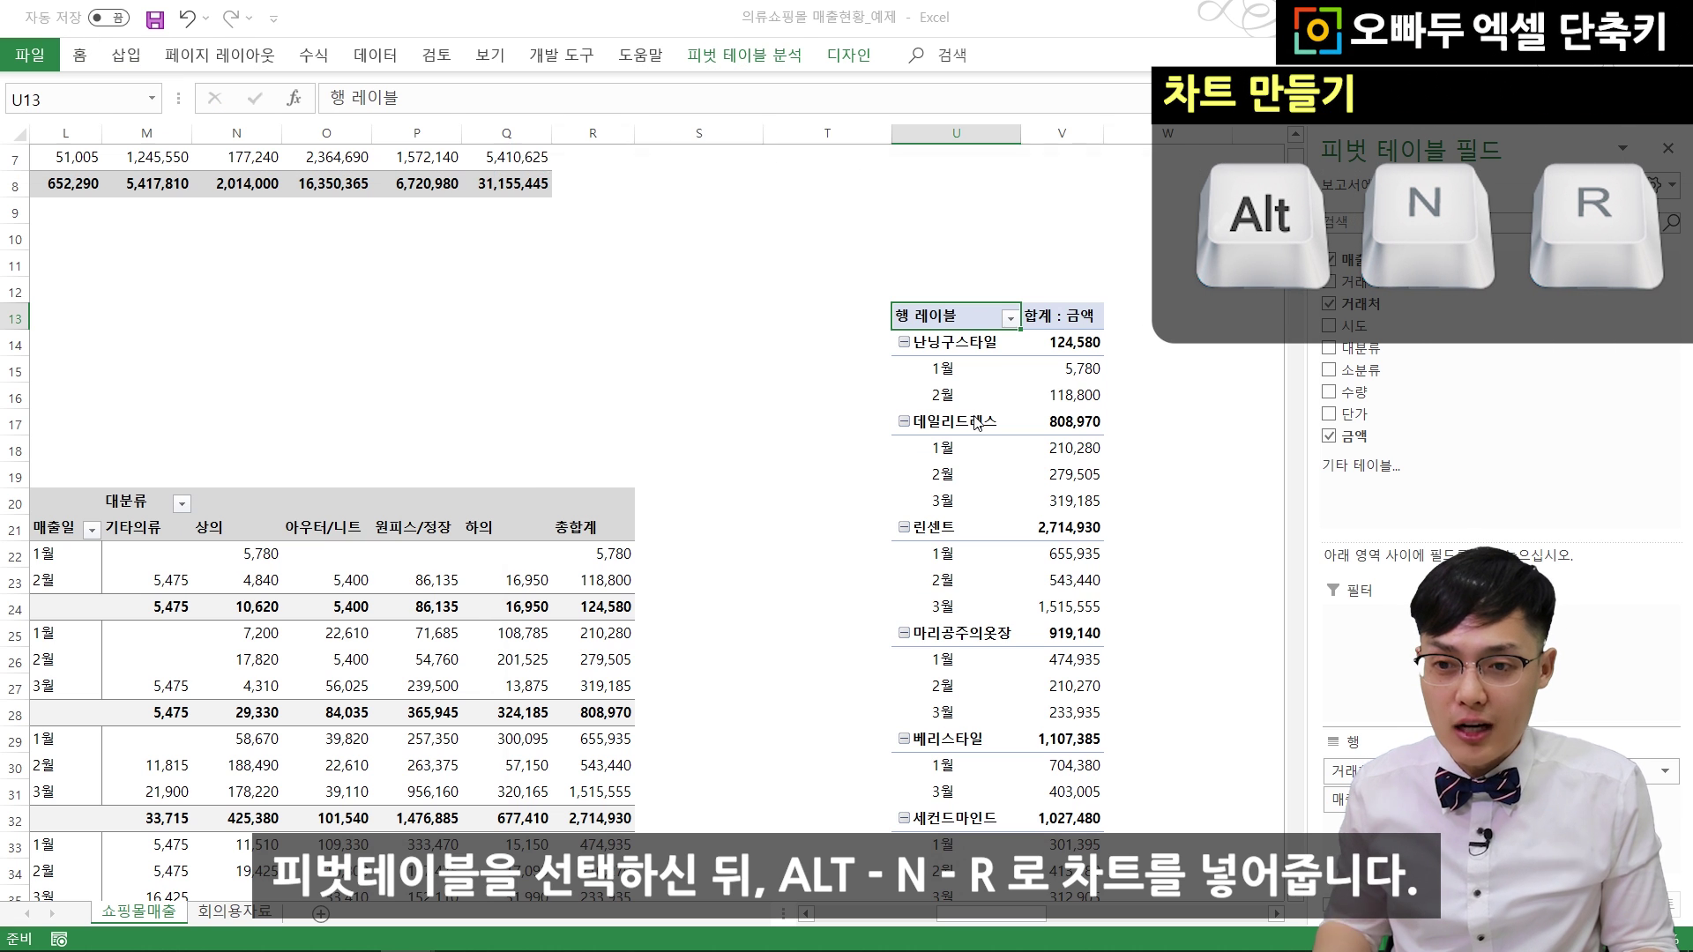
key("alt+n")
key("r")
left_click_drag(703, 182, 570, 131)
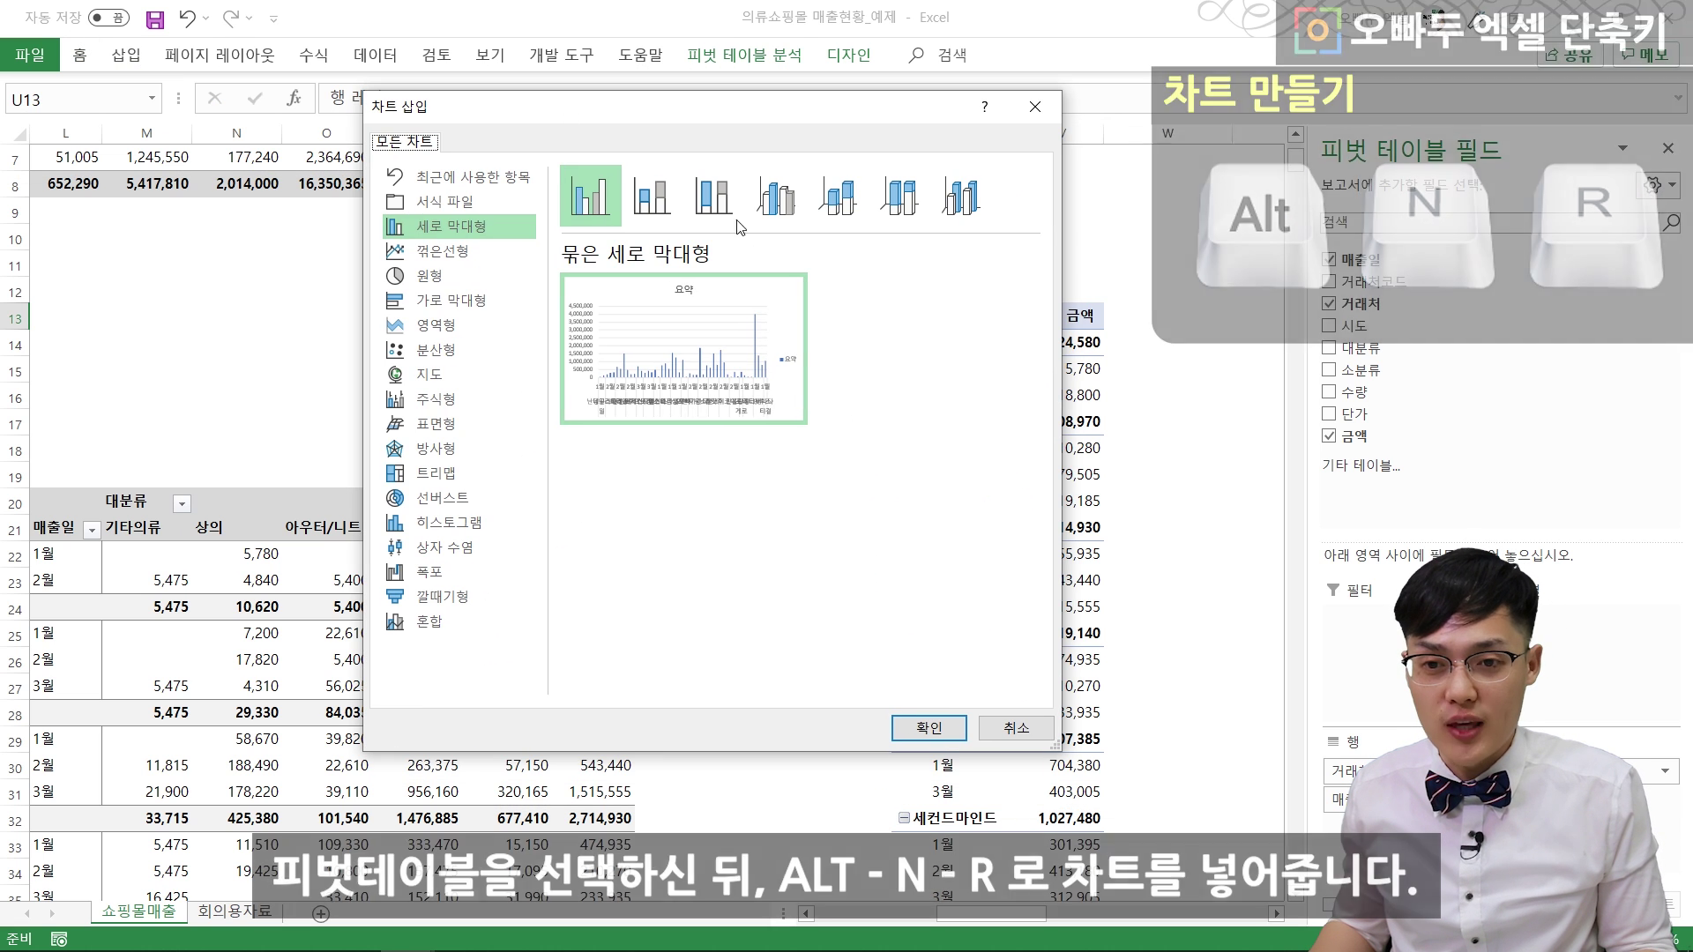
mouse_move(676, 333)
left_click(929, 727)
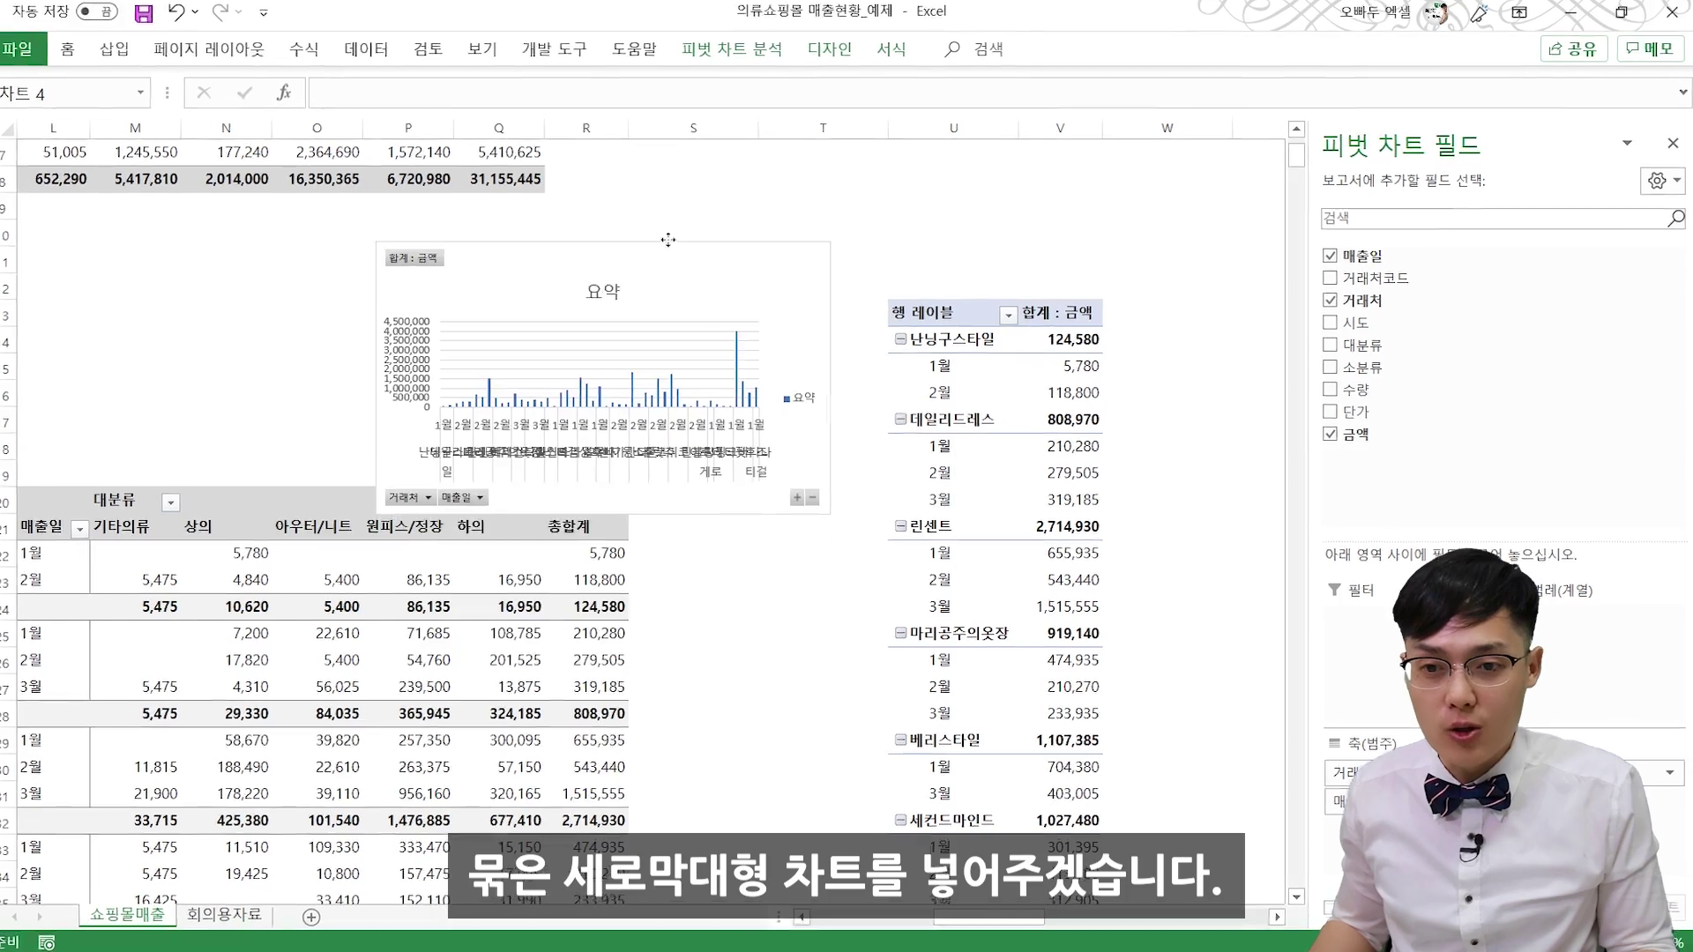
left_click(667, 239)
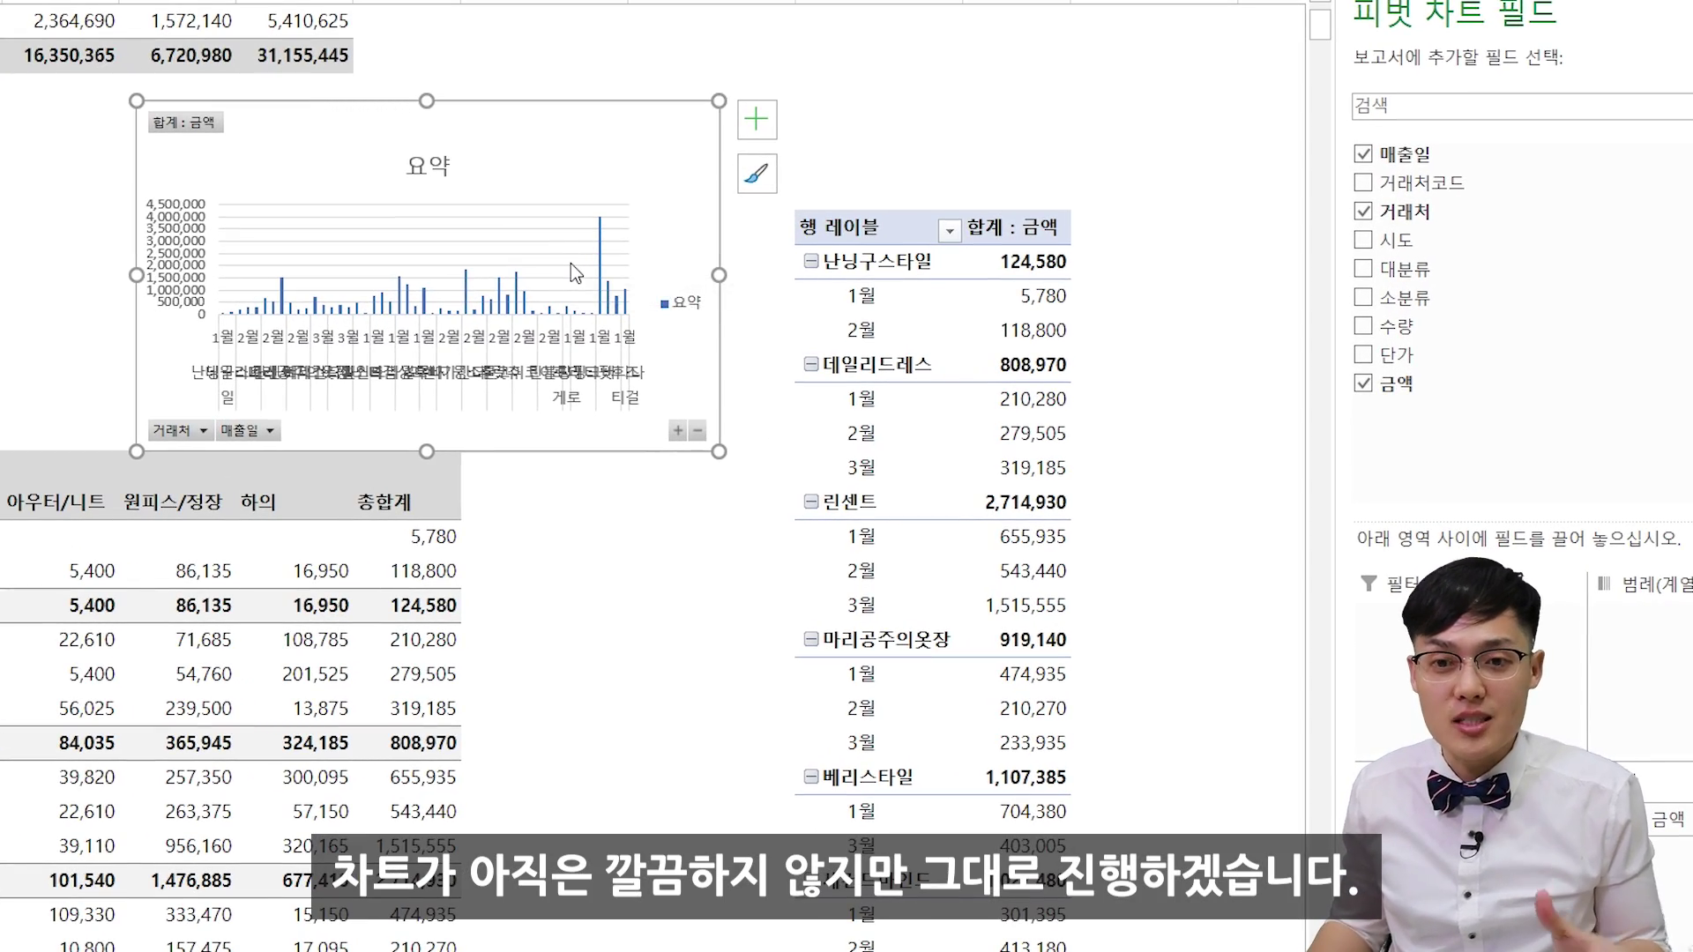
Step: Hide all field buttons on the pivot chart and delete its title, legend, gridlines and vertical axis
right_click(211, 126)
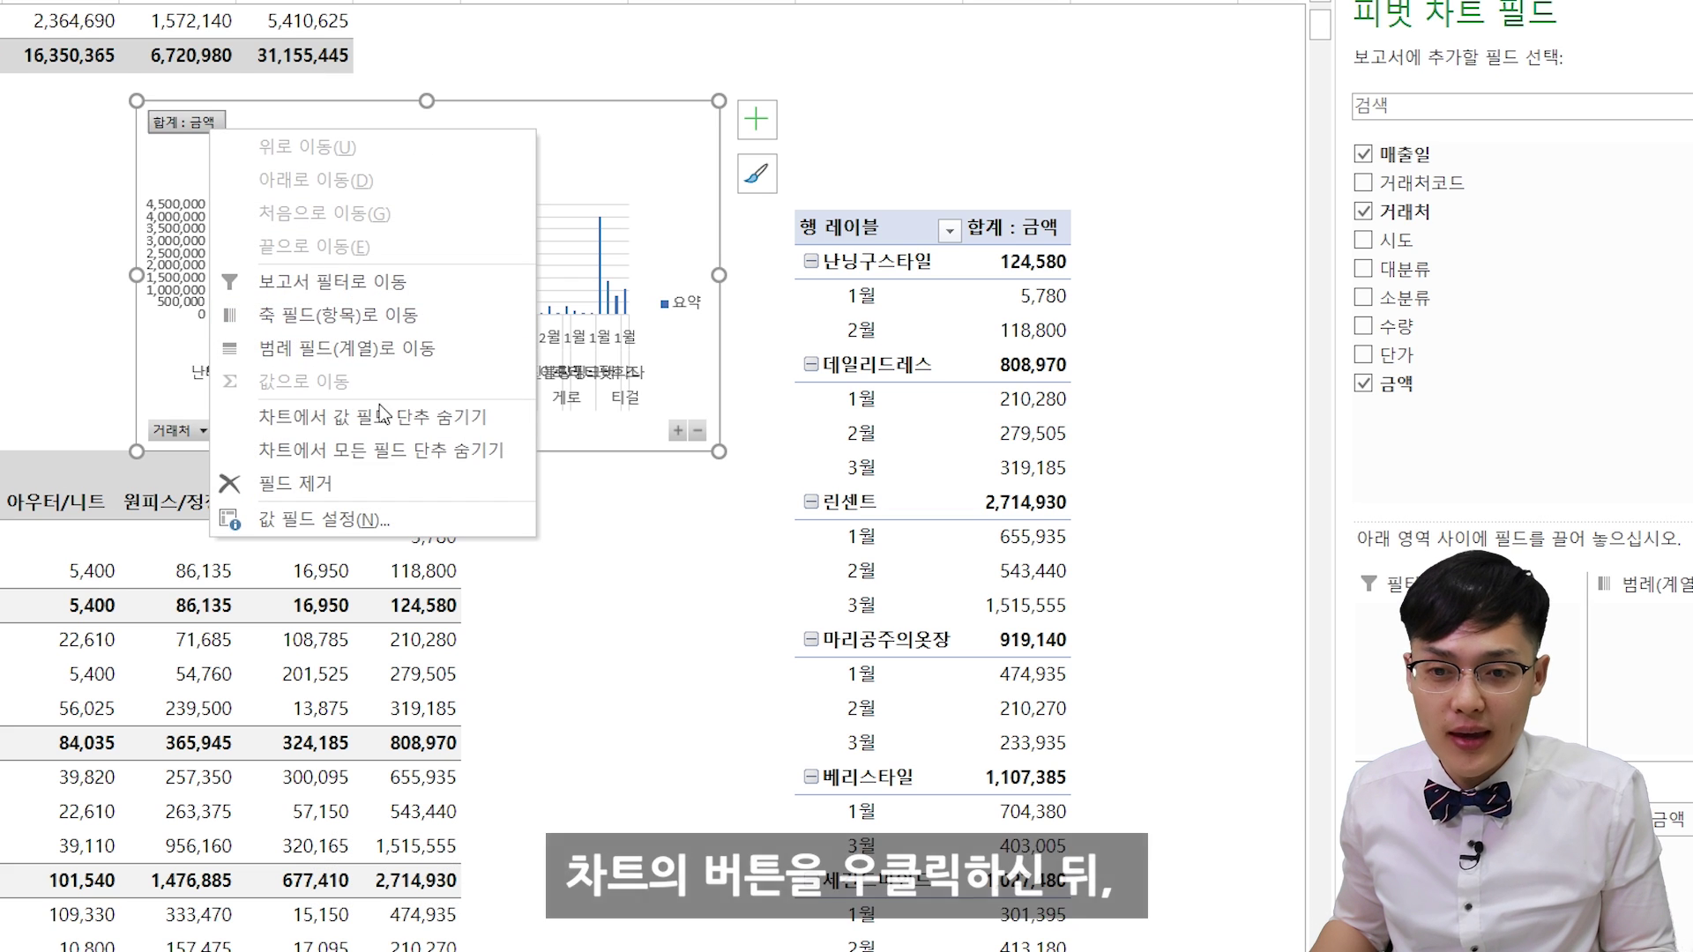
left_click(396, 453)
left_click(433, 132)
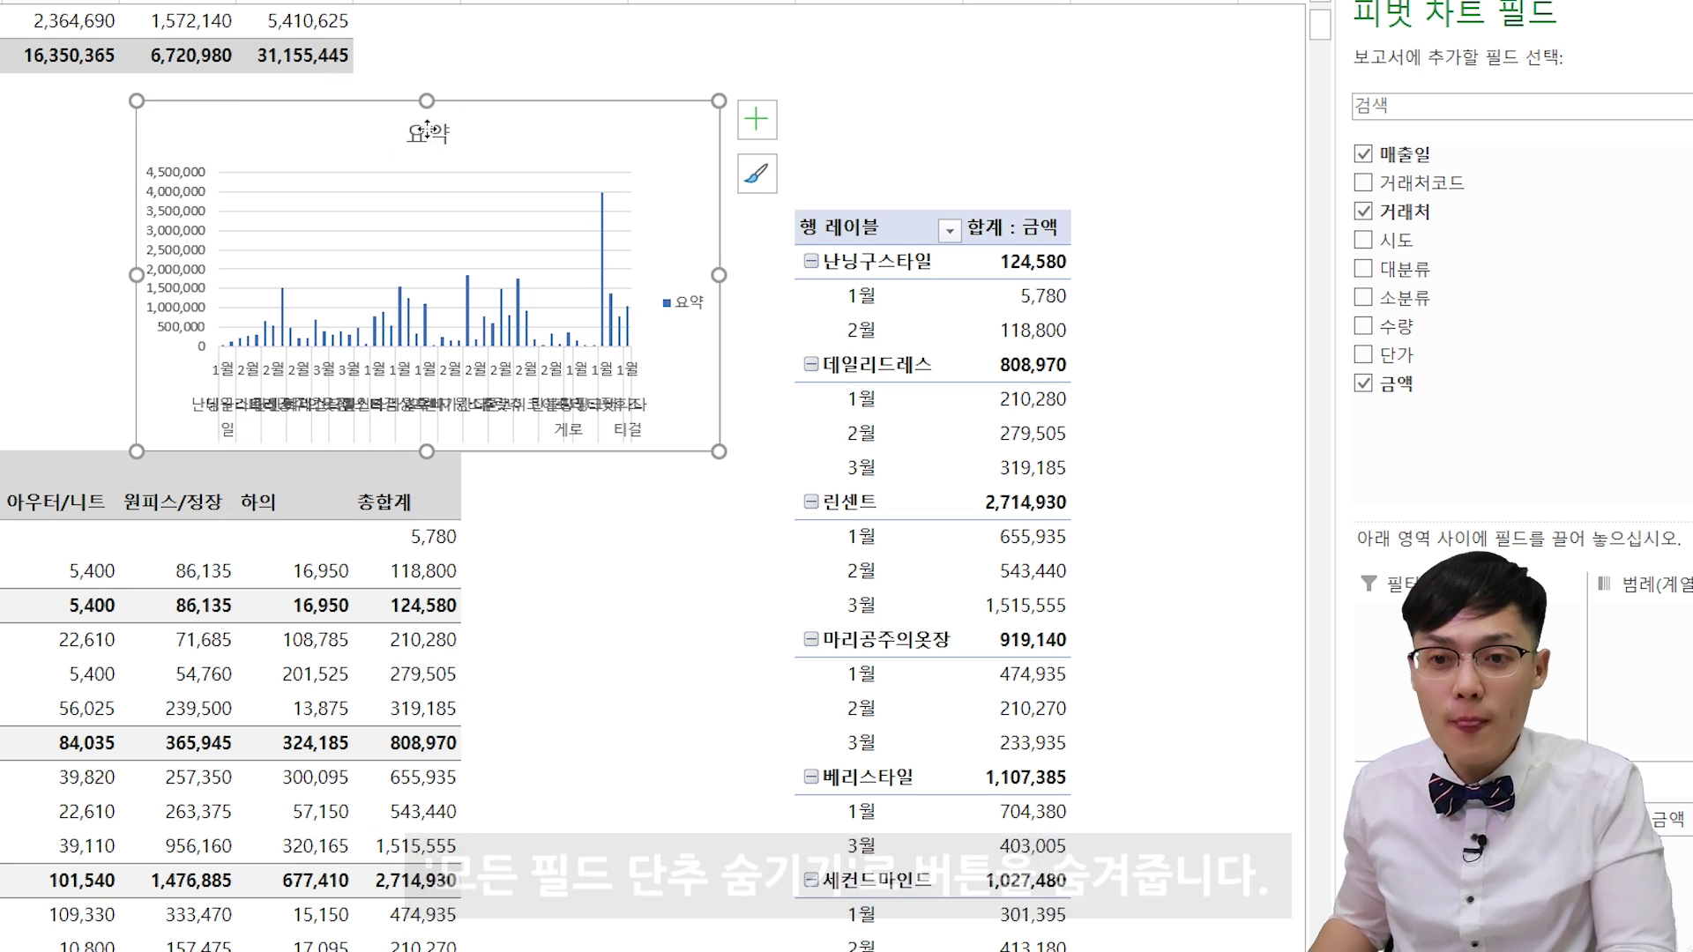
key("Delete")
left_click(686, 277)
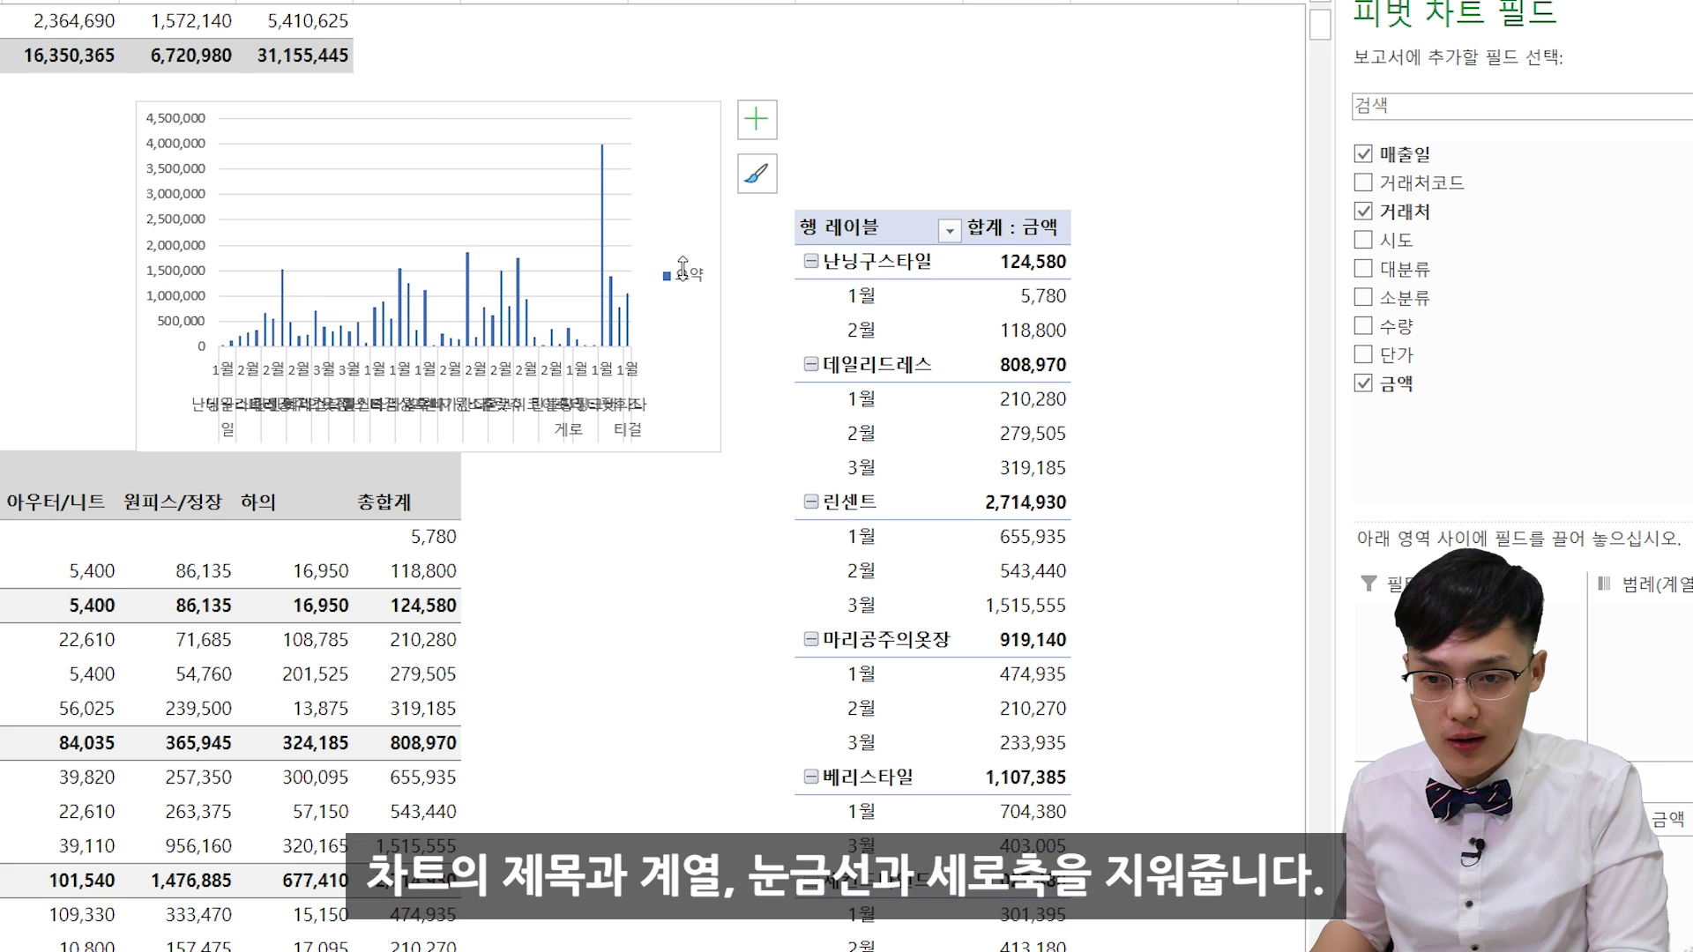
key("Delete")
left_click(251, 221)
key("Delete")
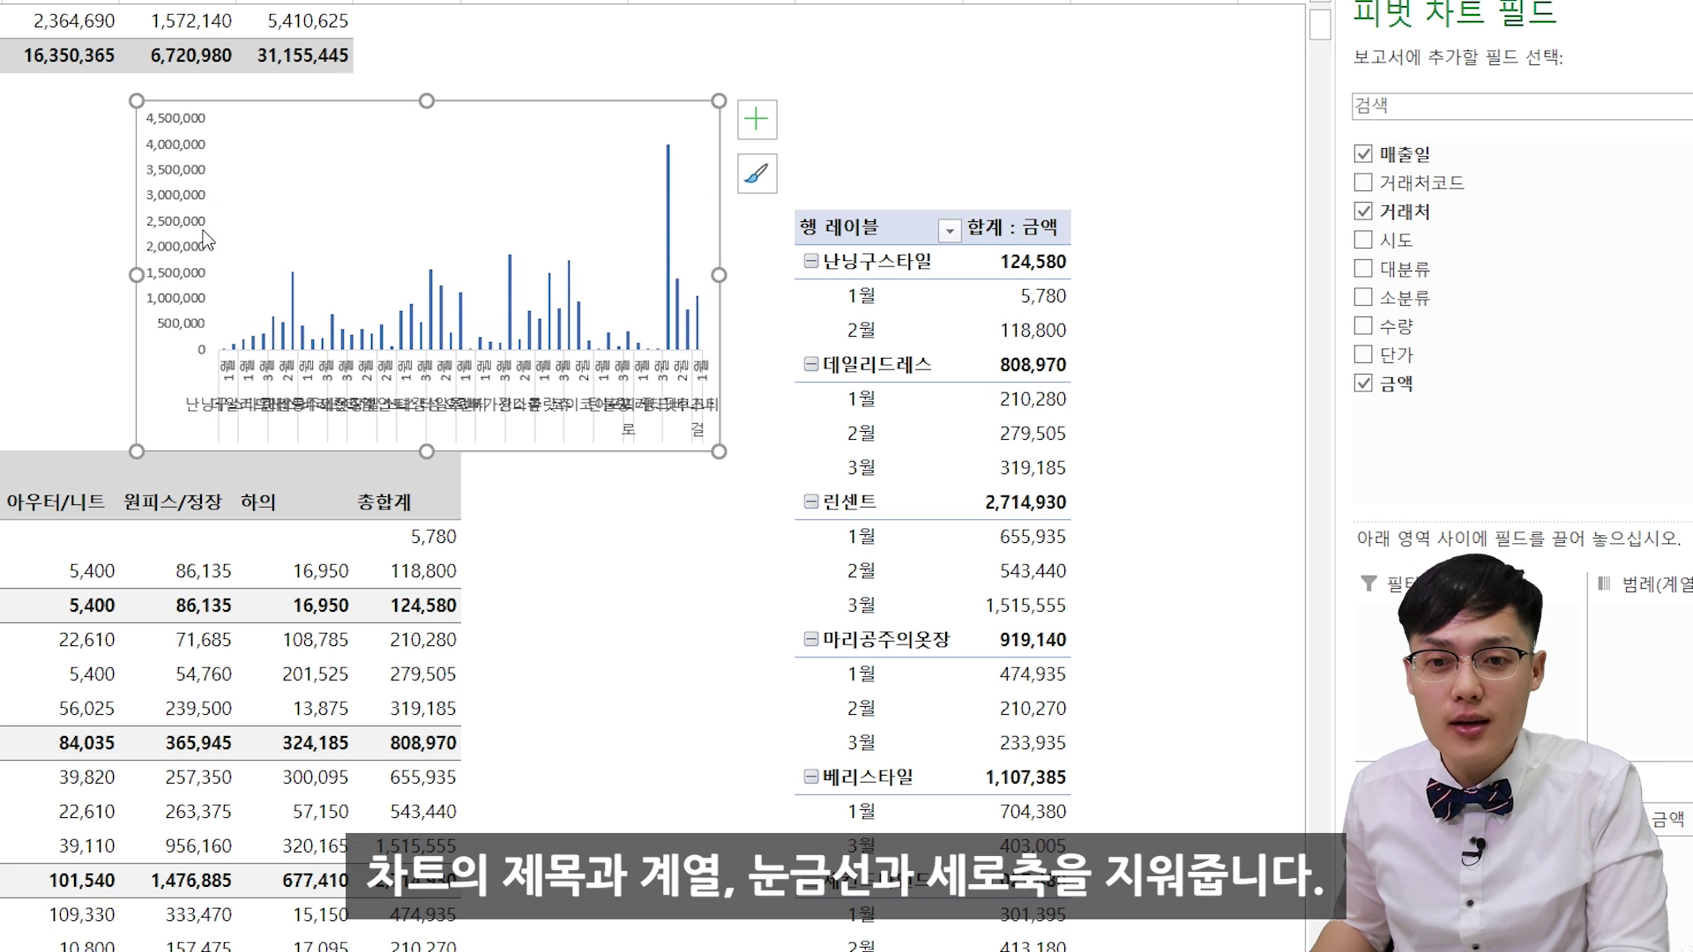
left_click(190, 231)
key("Delete")
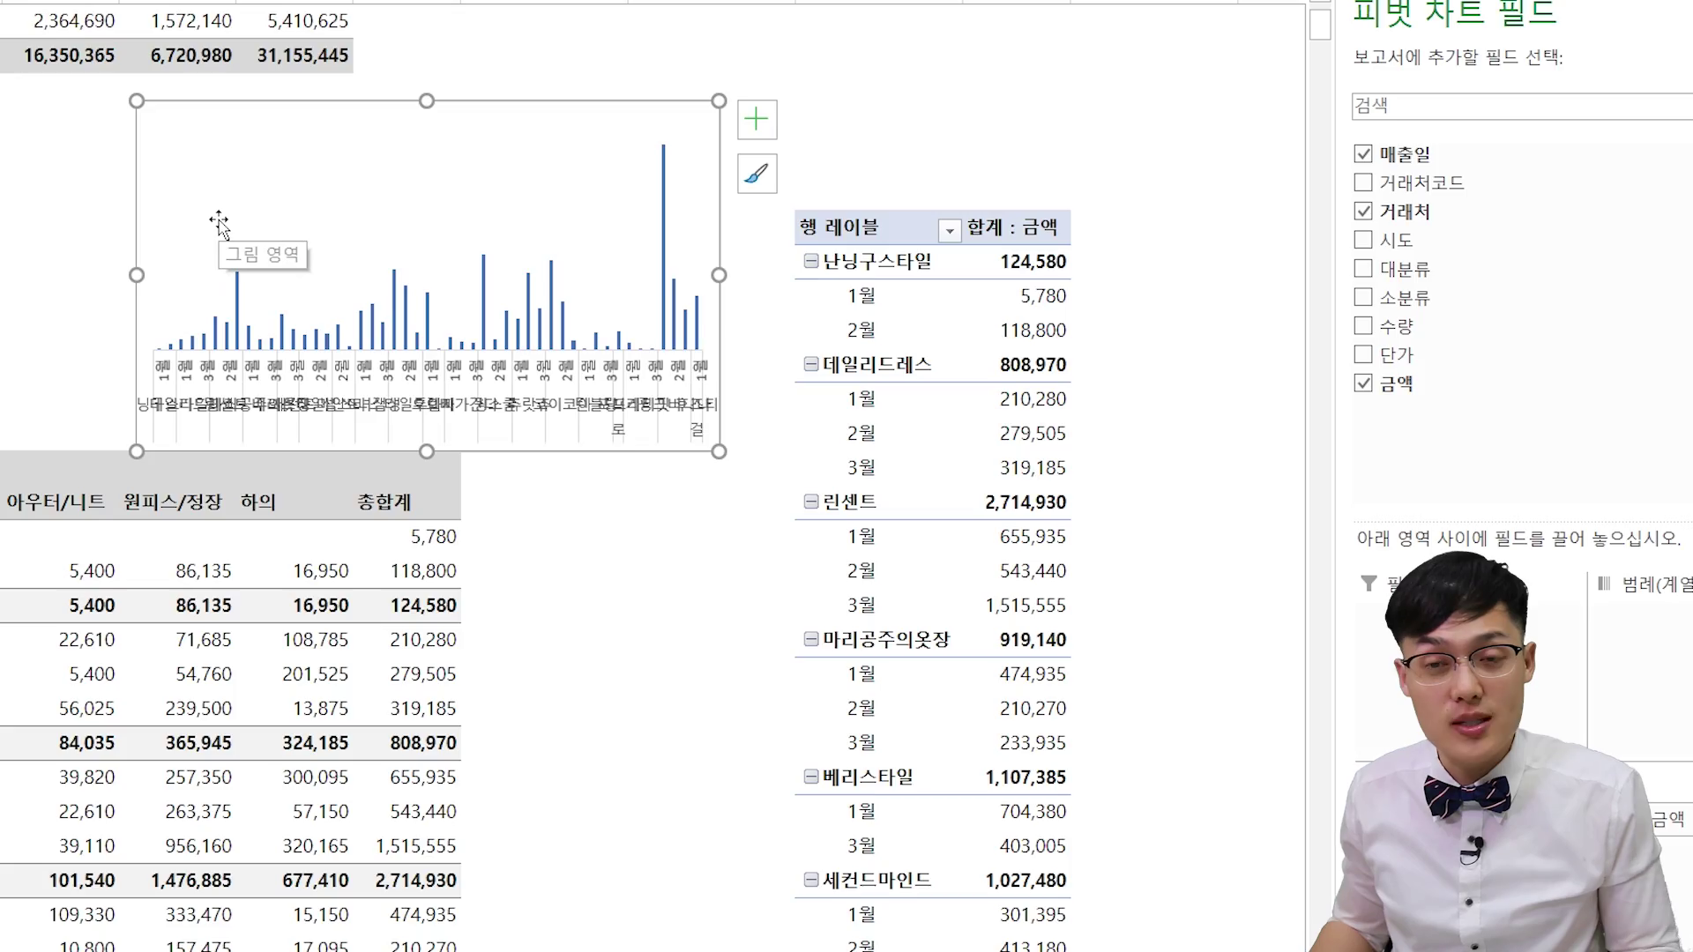
Step: Insert a 시도 slicer for the new pivot table and place it beside the table in the empty columns W and X
left_click(1025, 359)
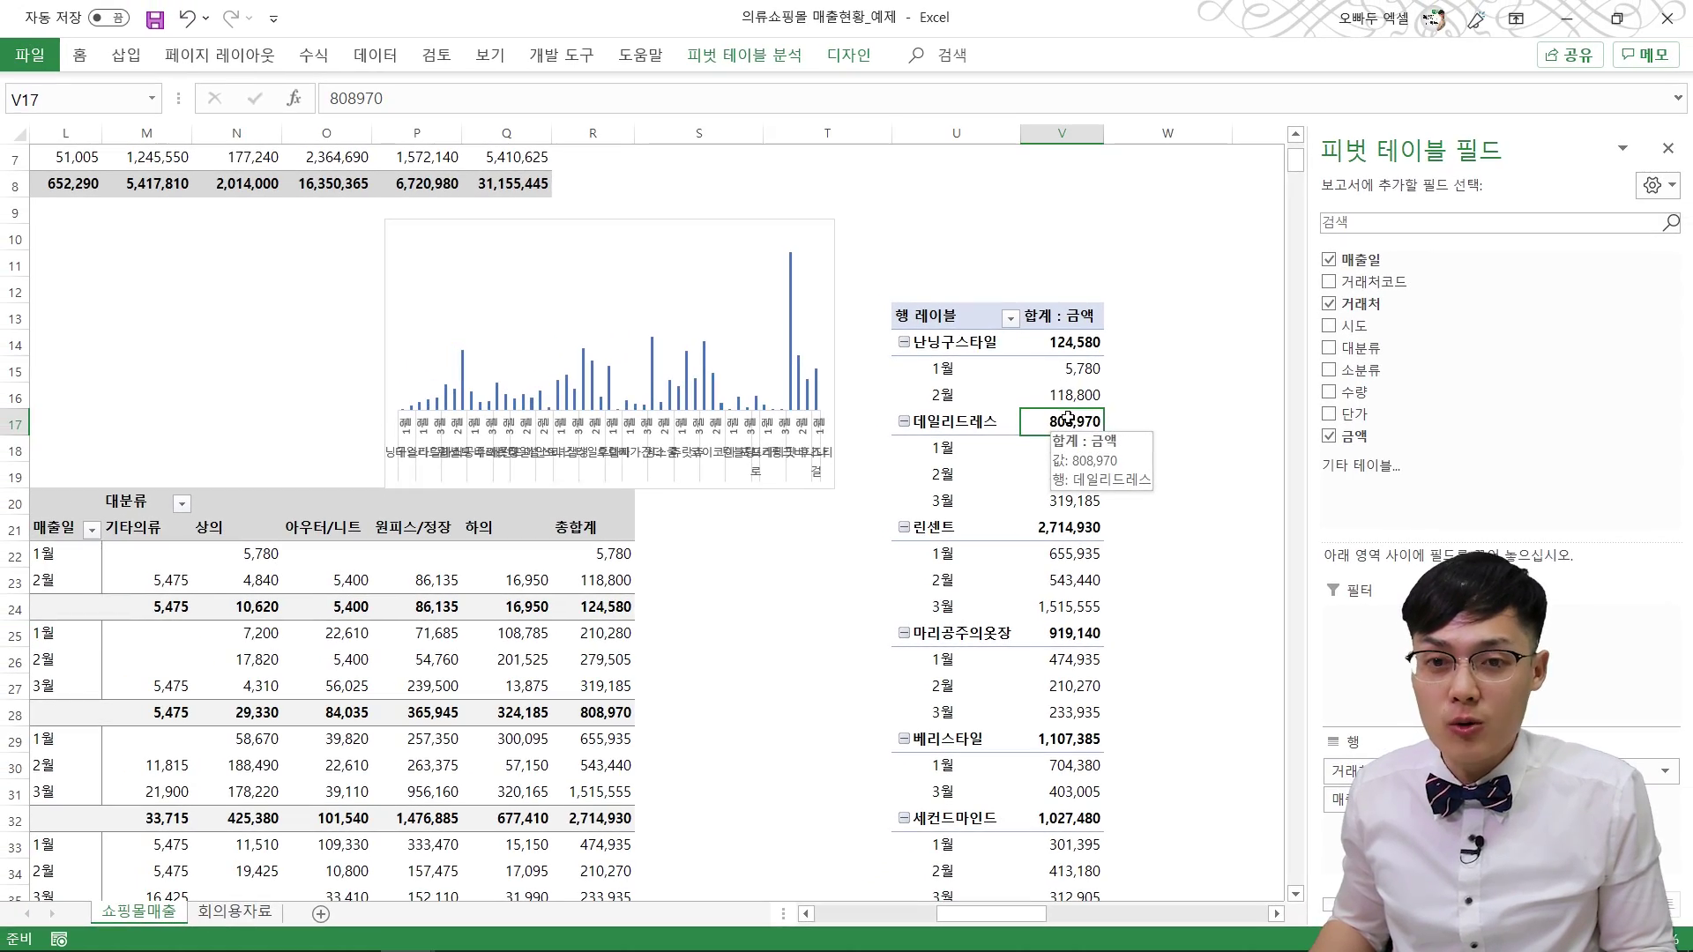
left_click(126, 55)
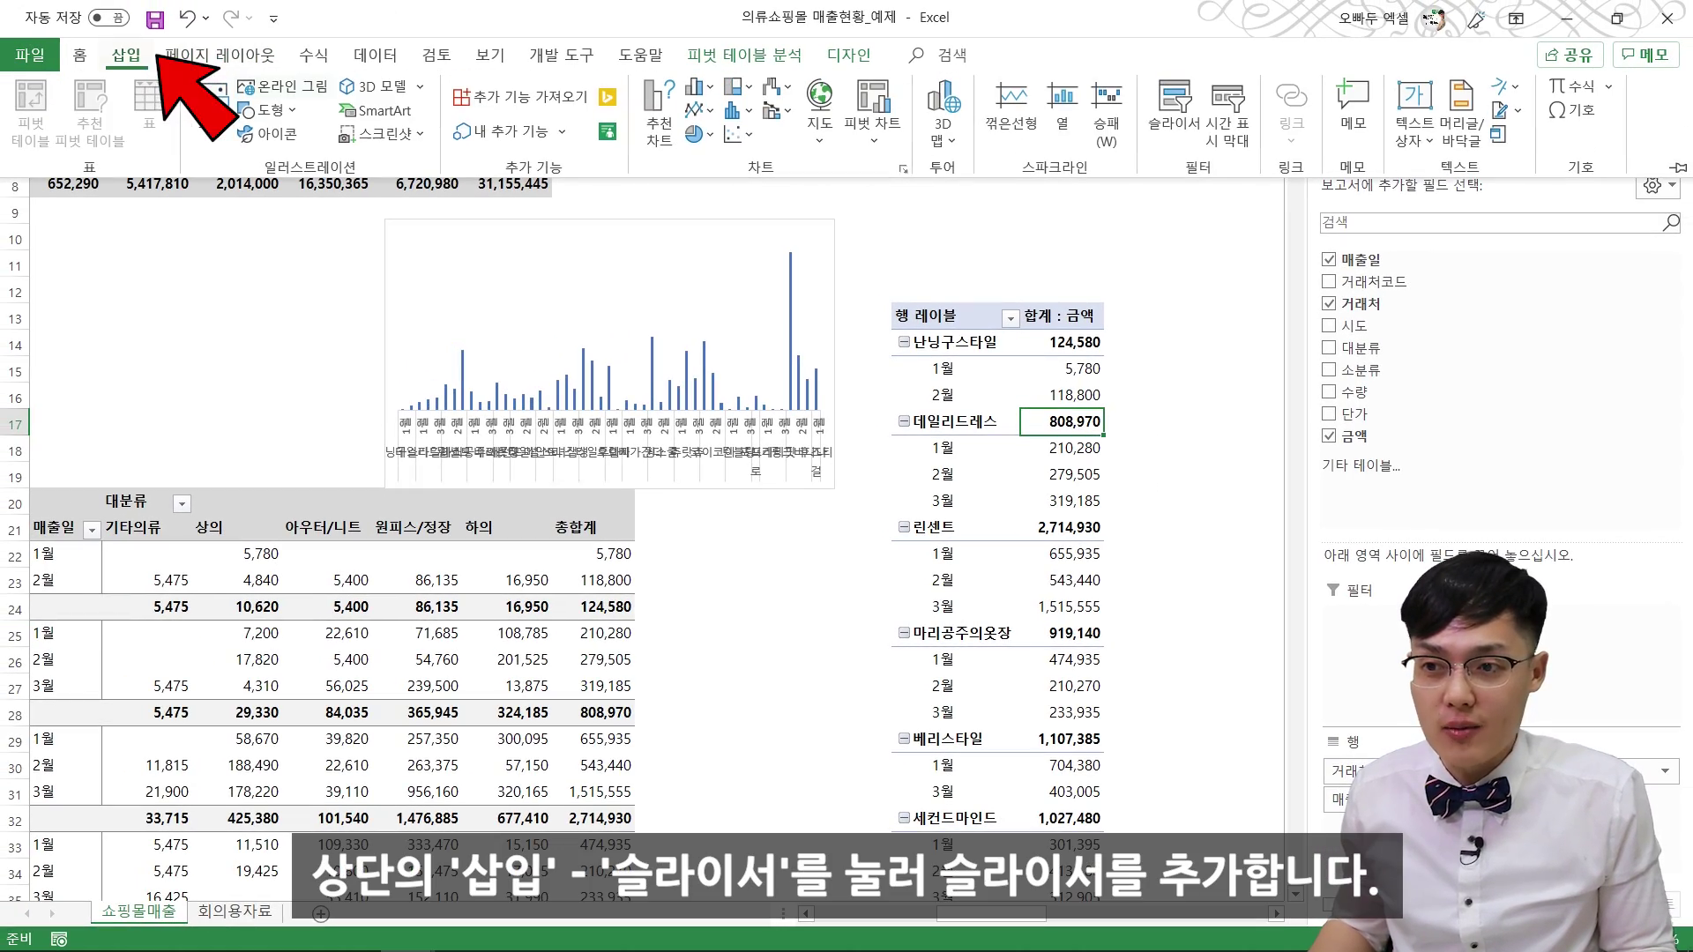
left_click(1176, 106)
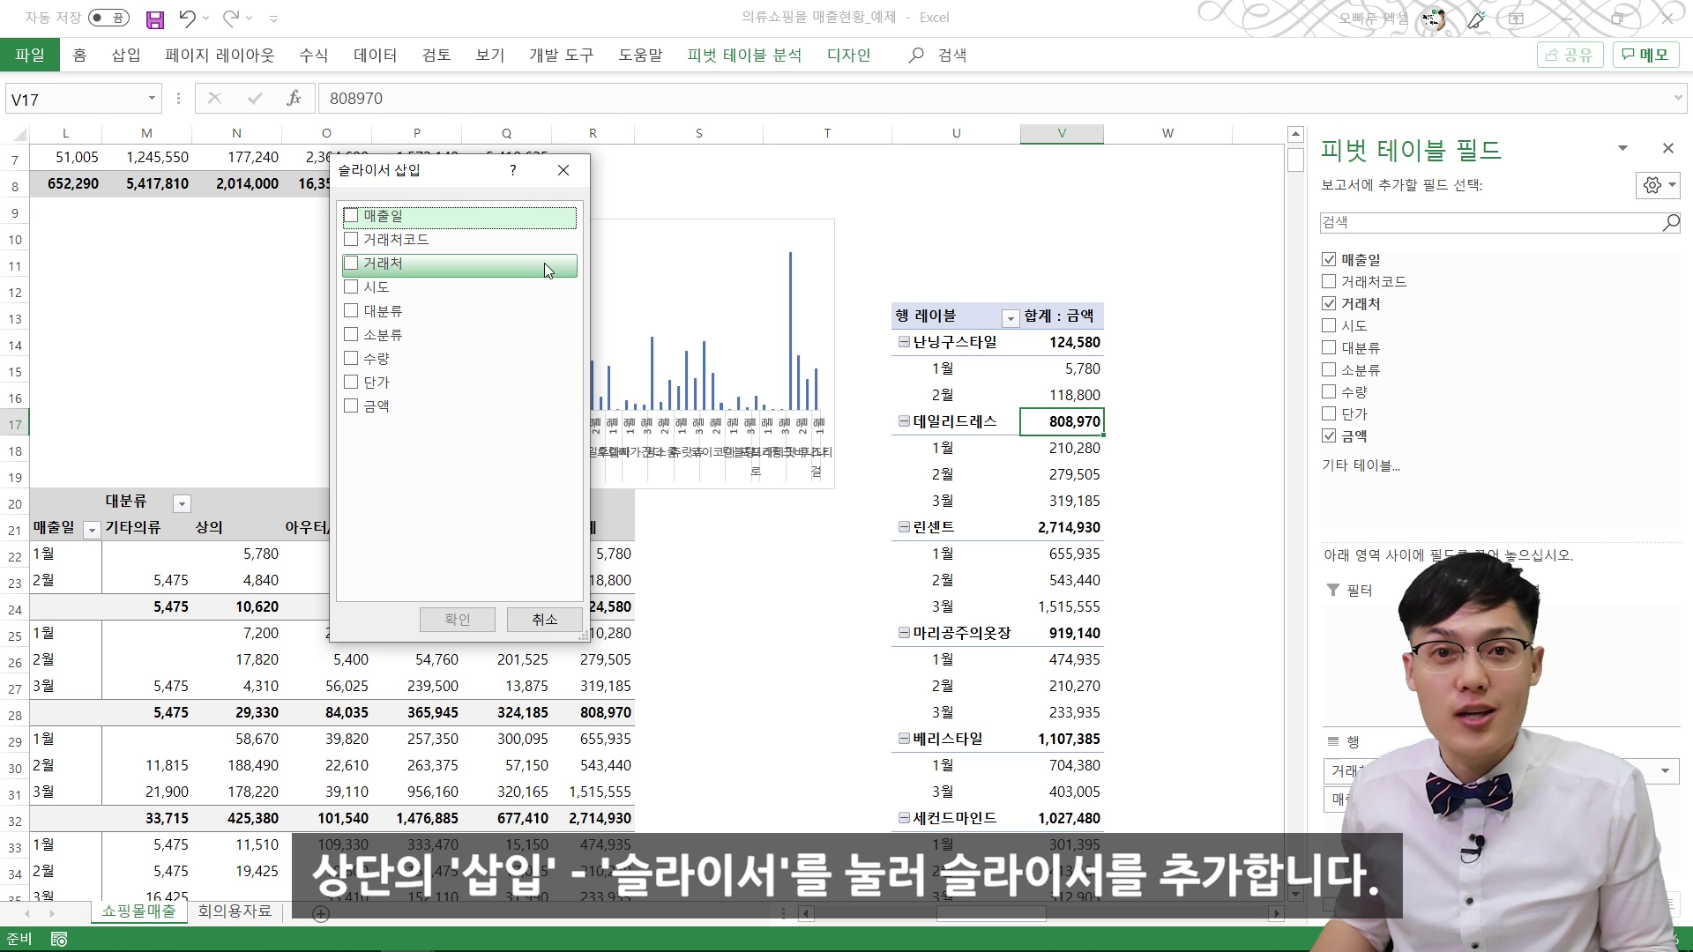
left_click(351, 291)
left_click(457, 618)
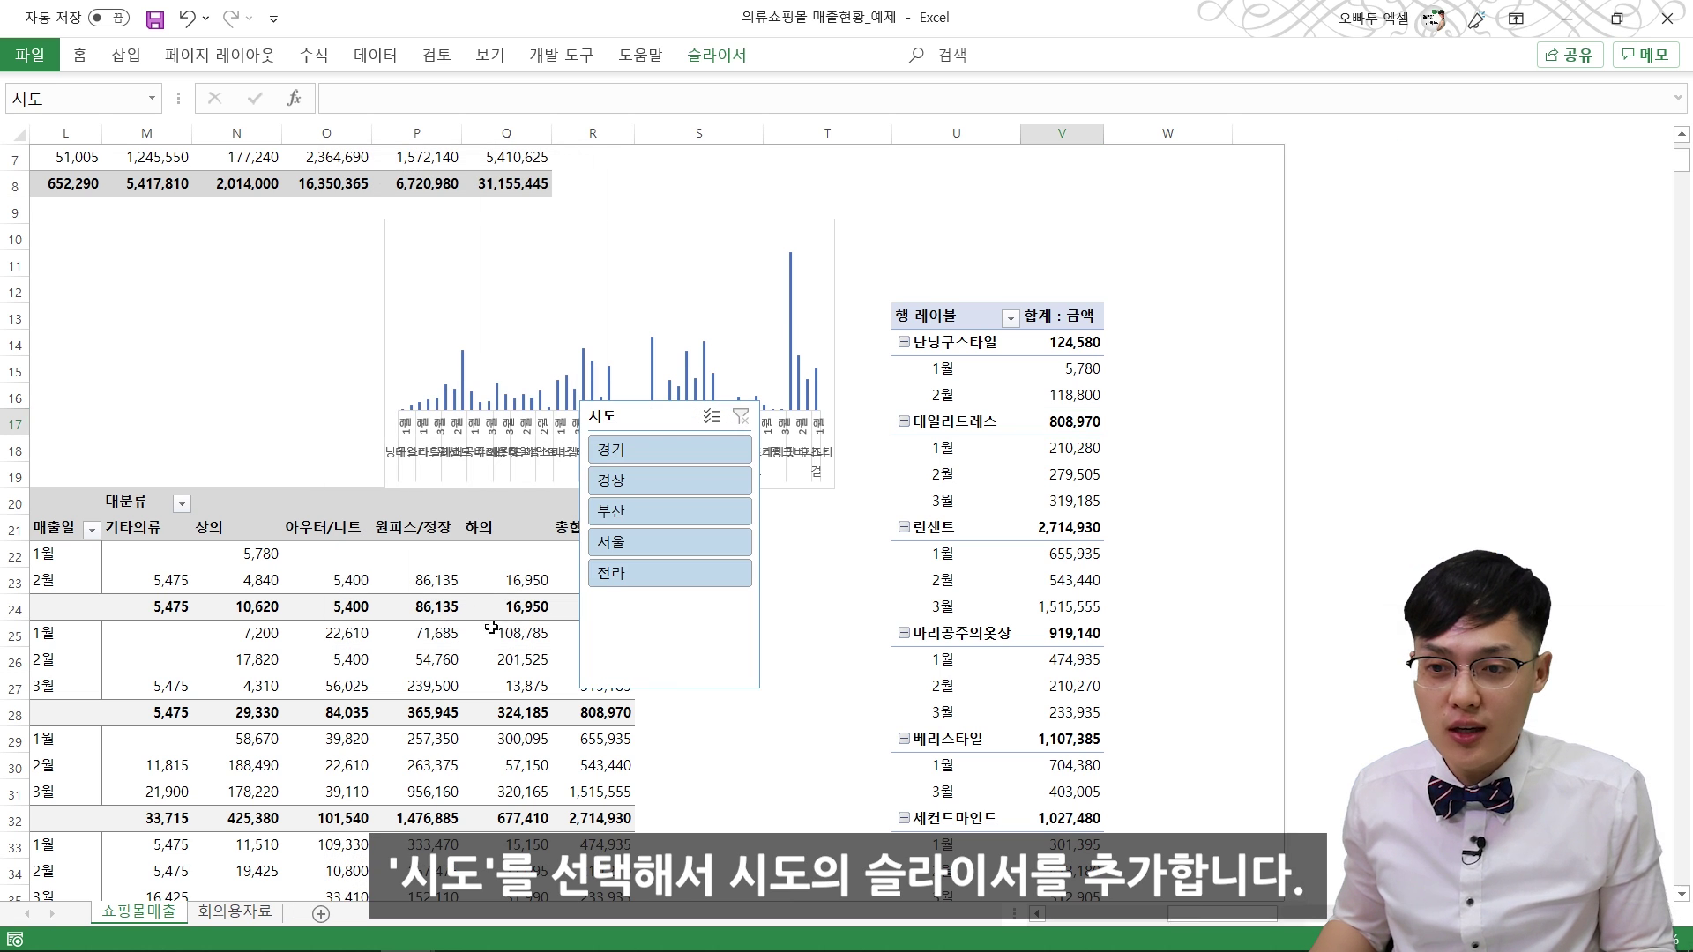
left_click_drag(612, 407, 1171, 263)
Step: Use the 시도 slicer to filter the pivot table and chart by 경기, 경상 and finally 부산
left_click(1172, 303)
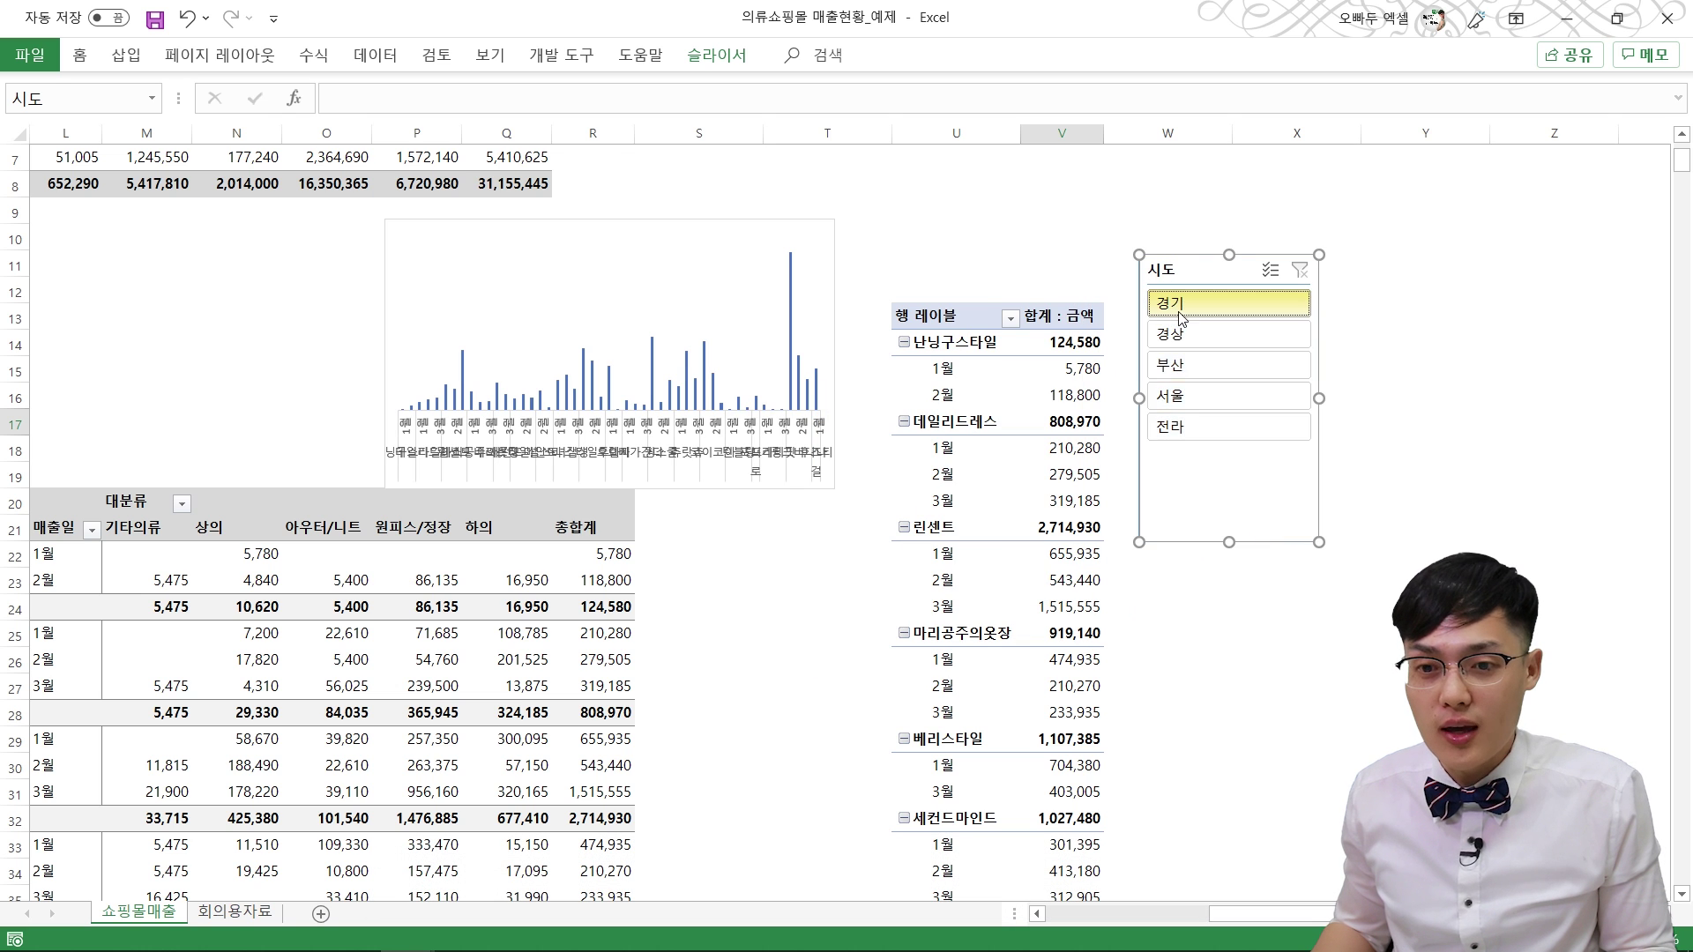
left_click(1163, 333)
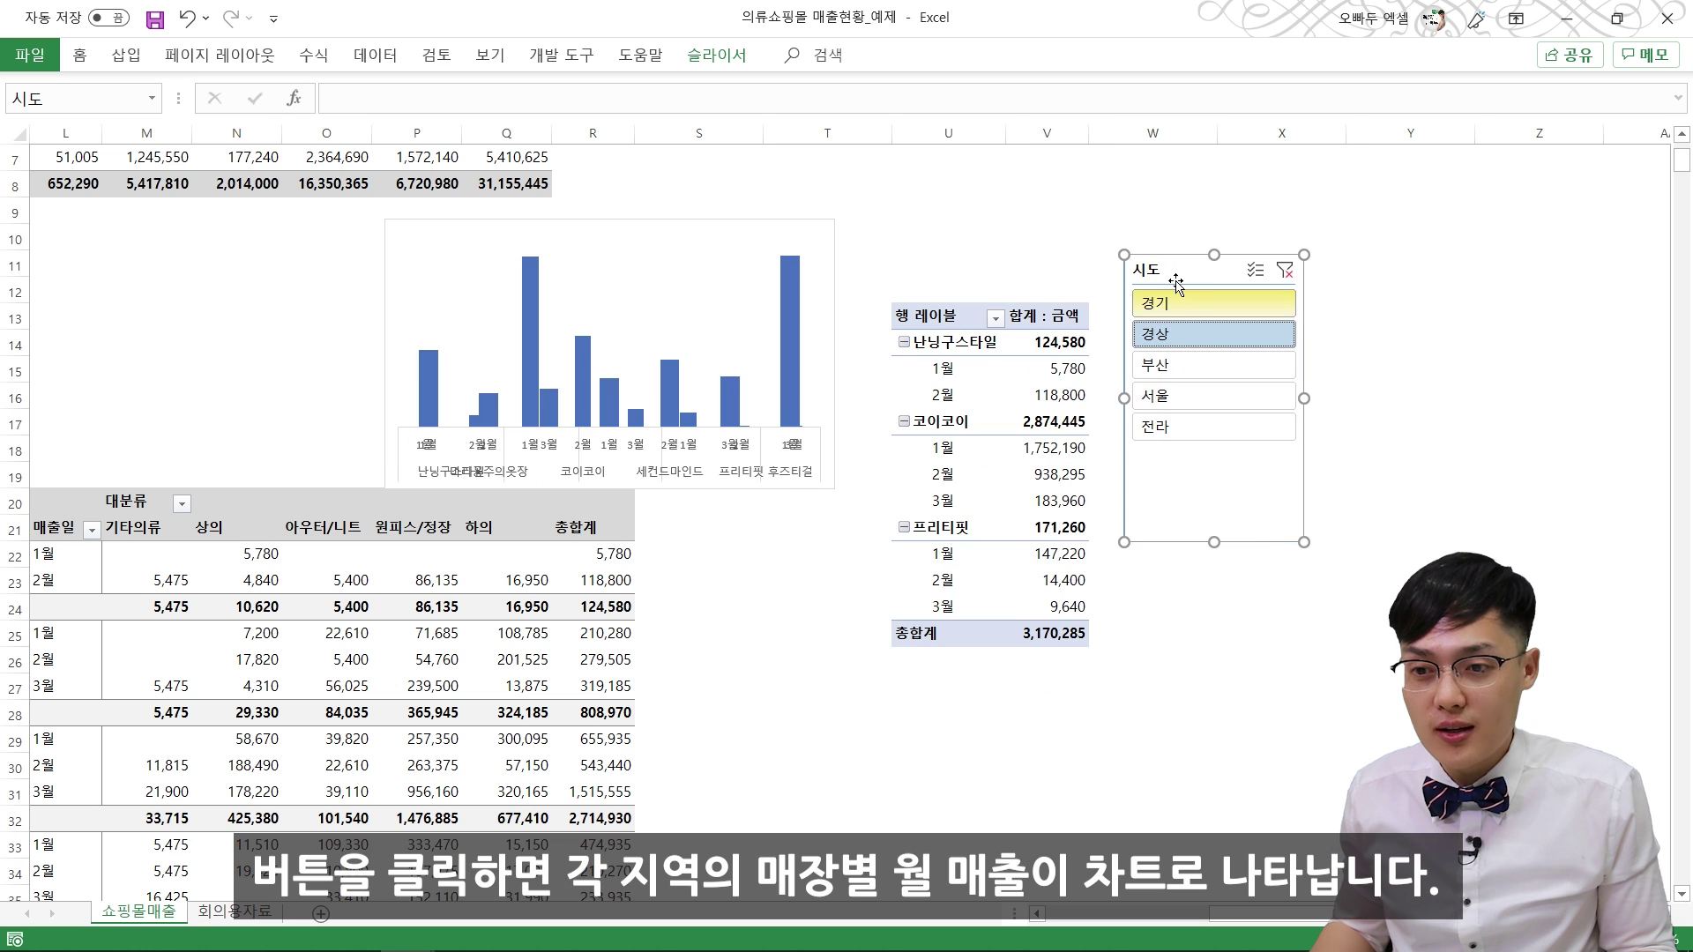
left_click(1172, 364)
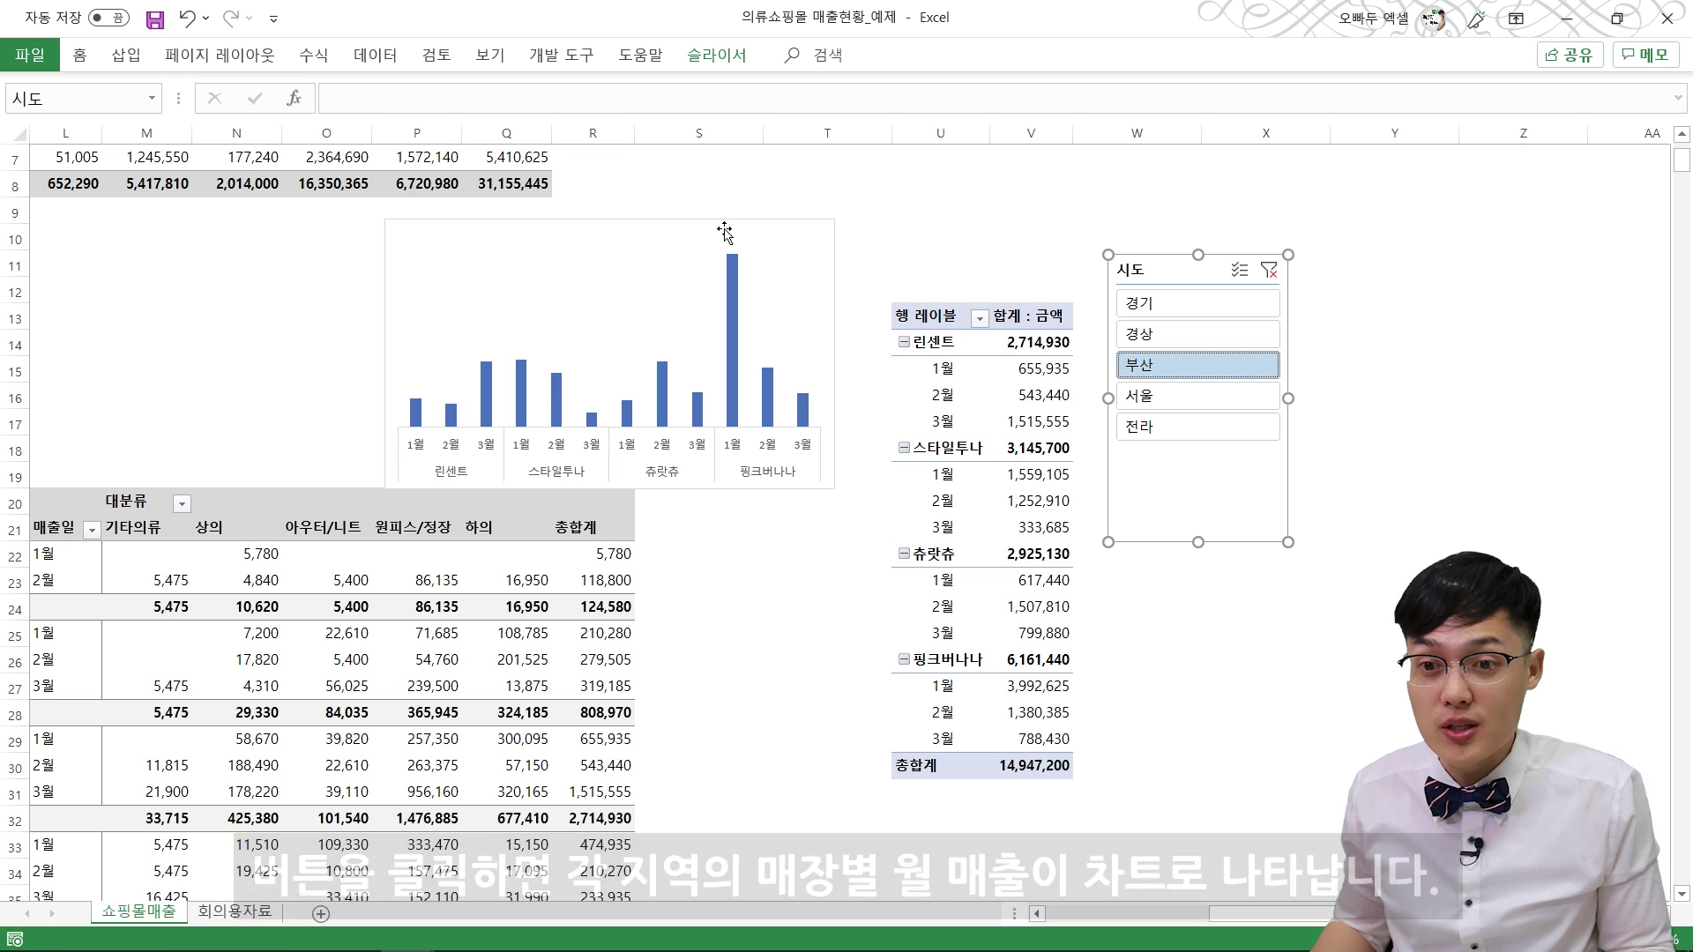
Step: Add data labels to the columns of the pivot chart
left_click(764, 229)
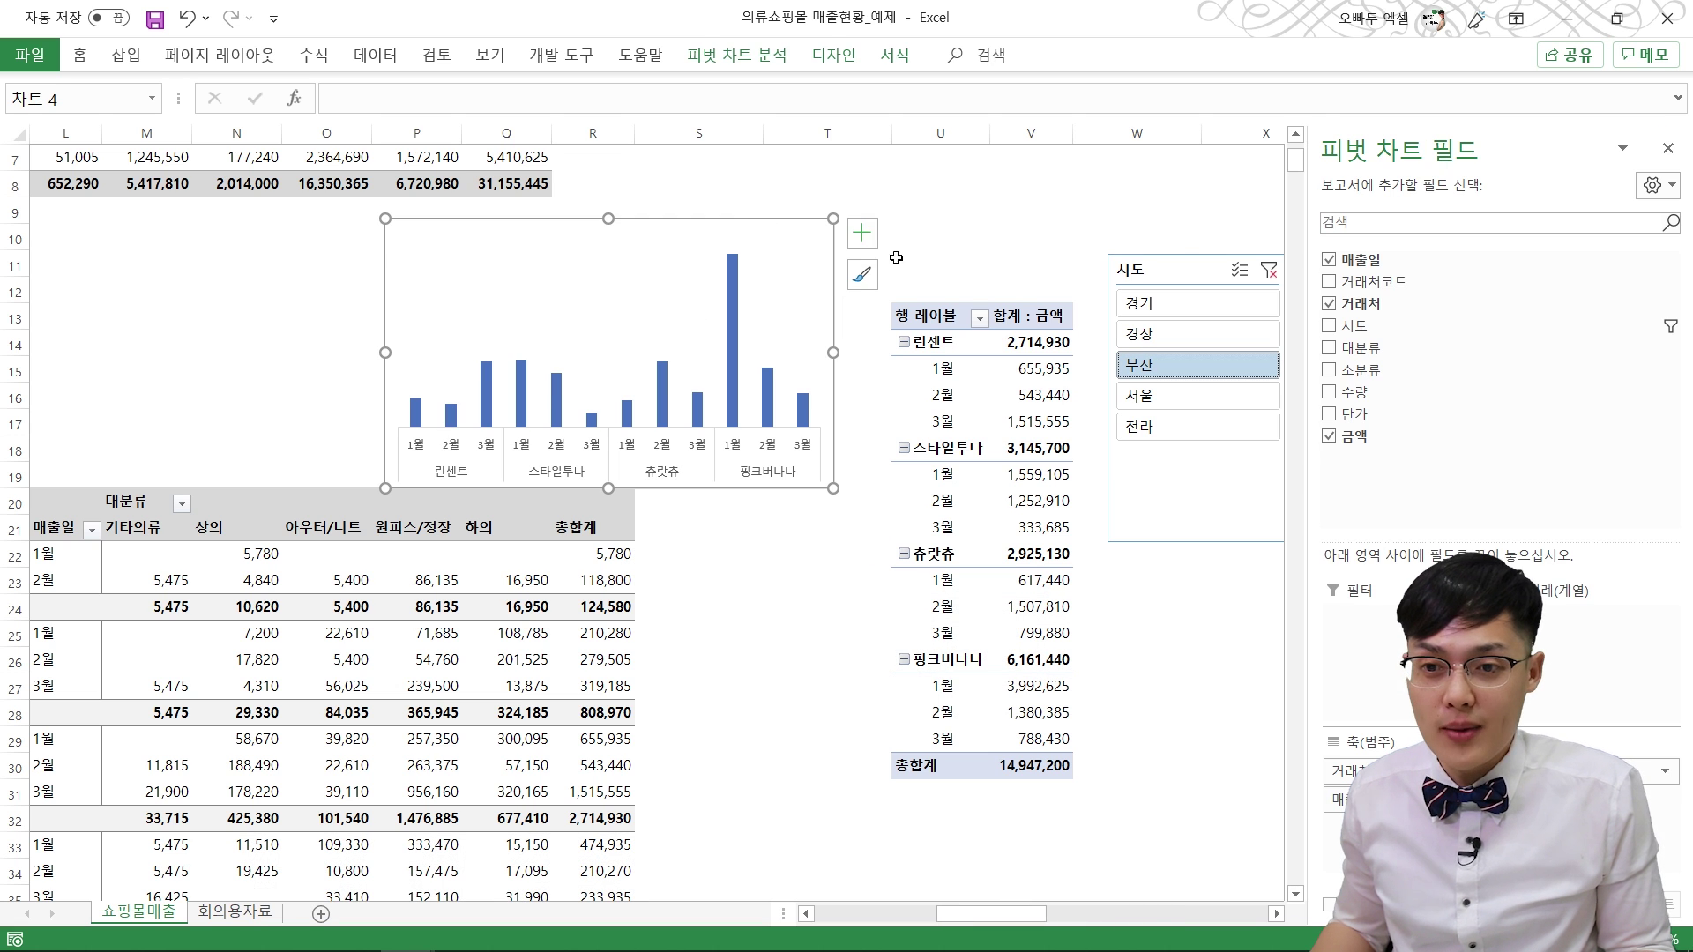
left_click(869, 240)
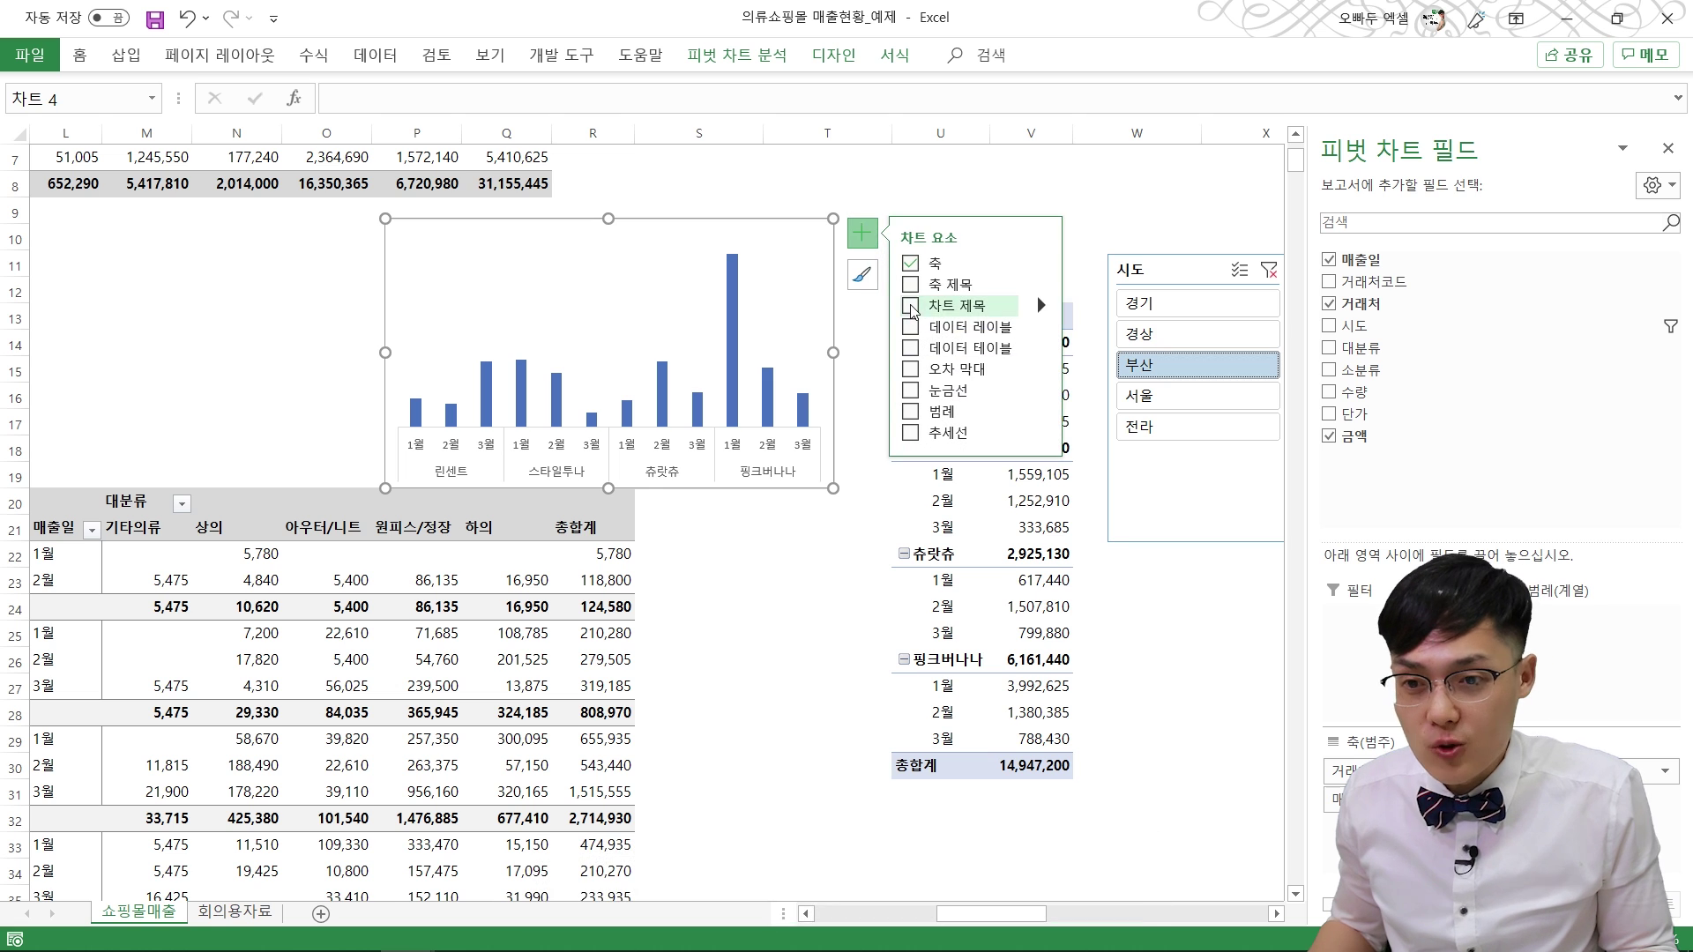
left_click(912, 331)
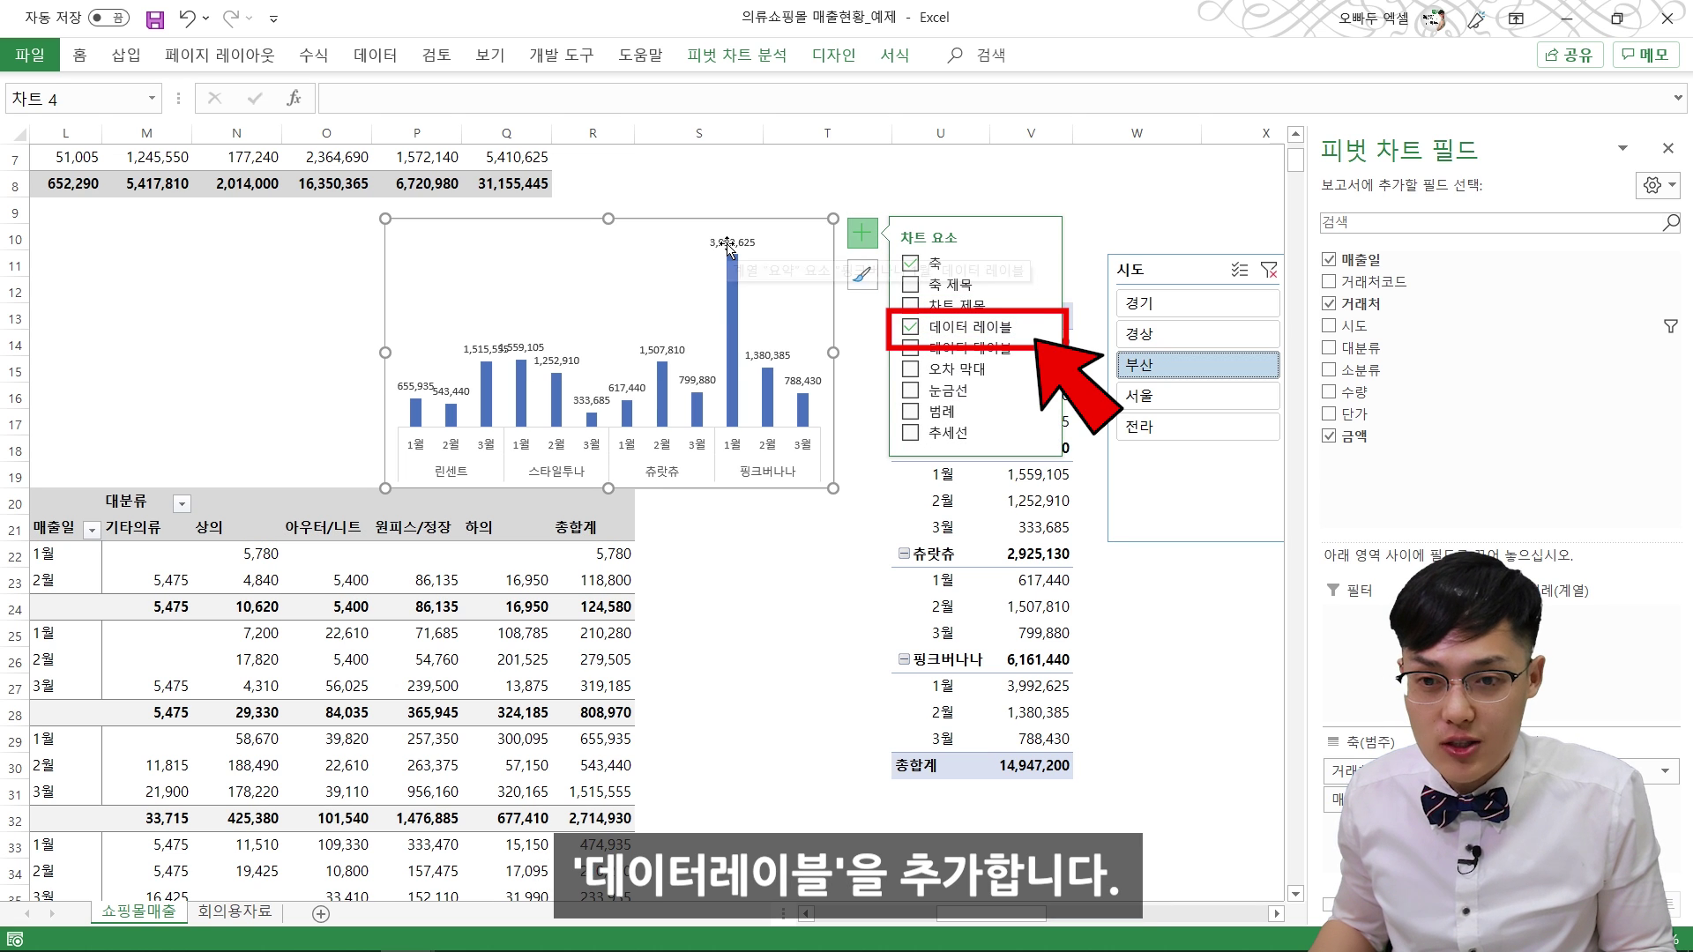
left_click(728, 243)
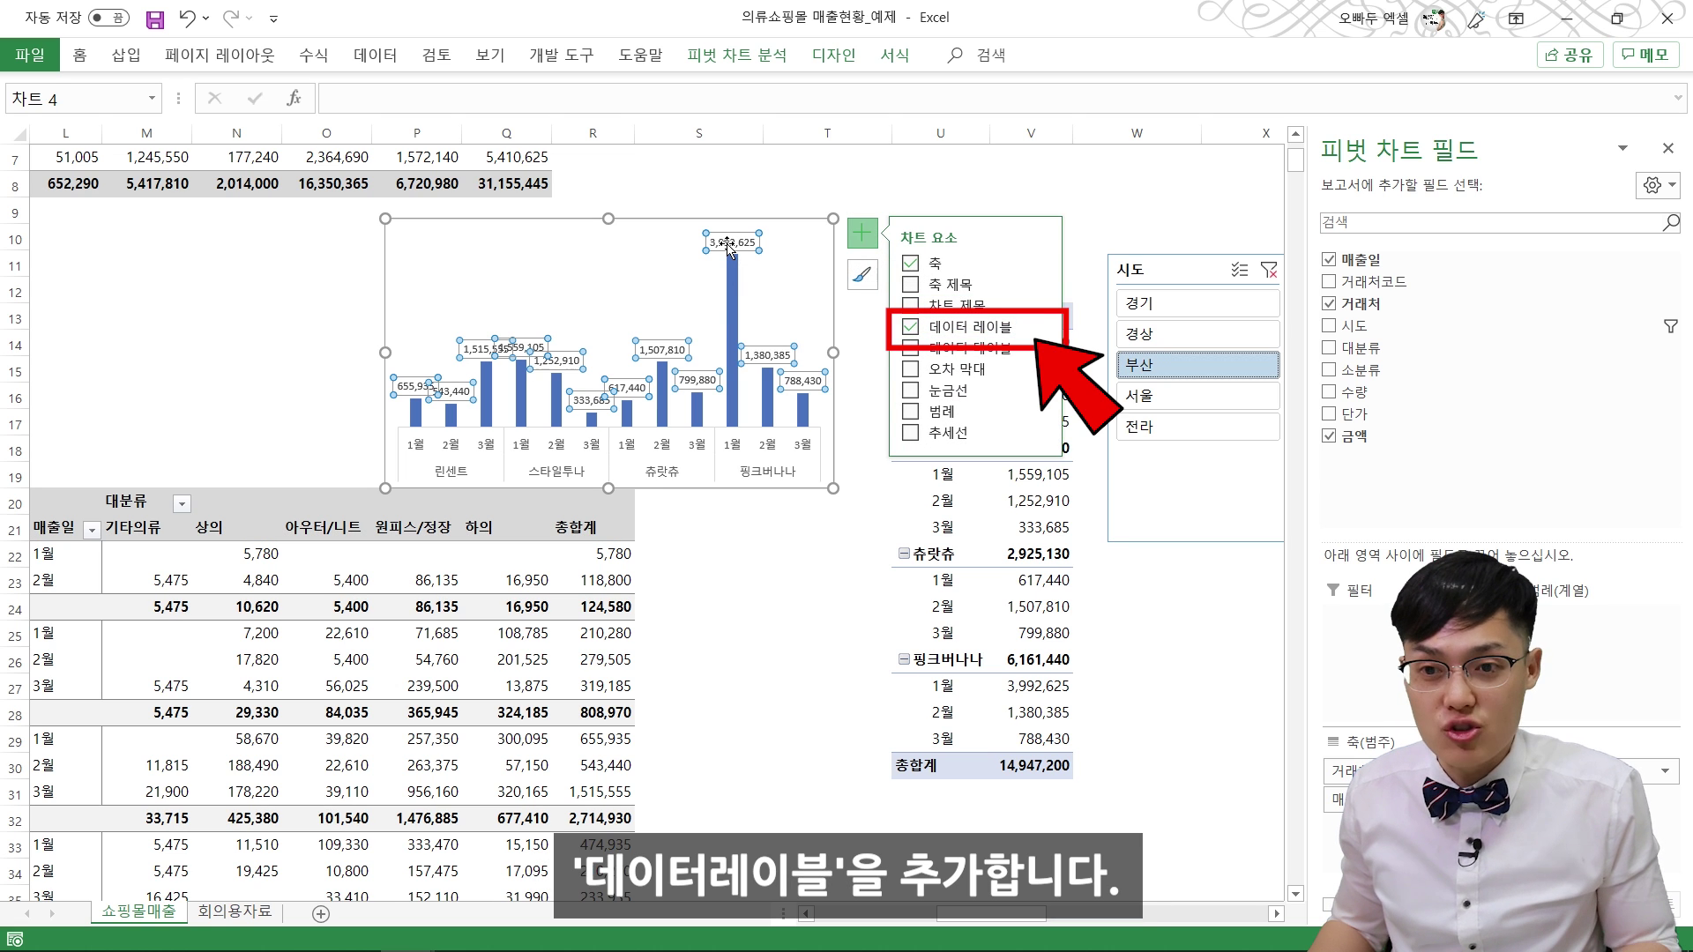
Step: Change the fill colour of the pivot chart's columns to the medium grey theme colour
left_click(736, 323)
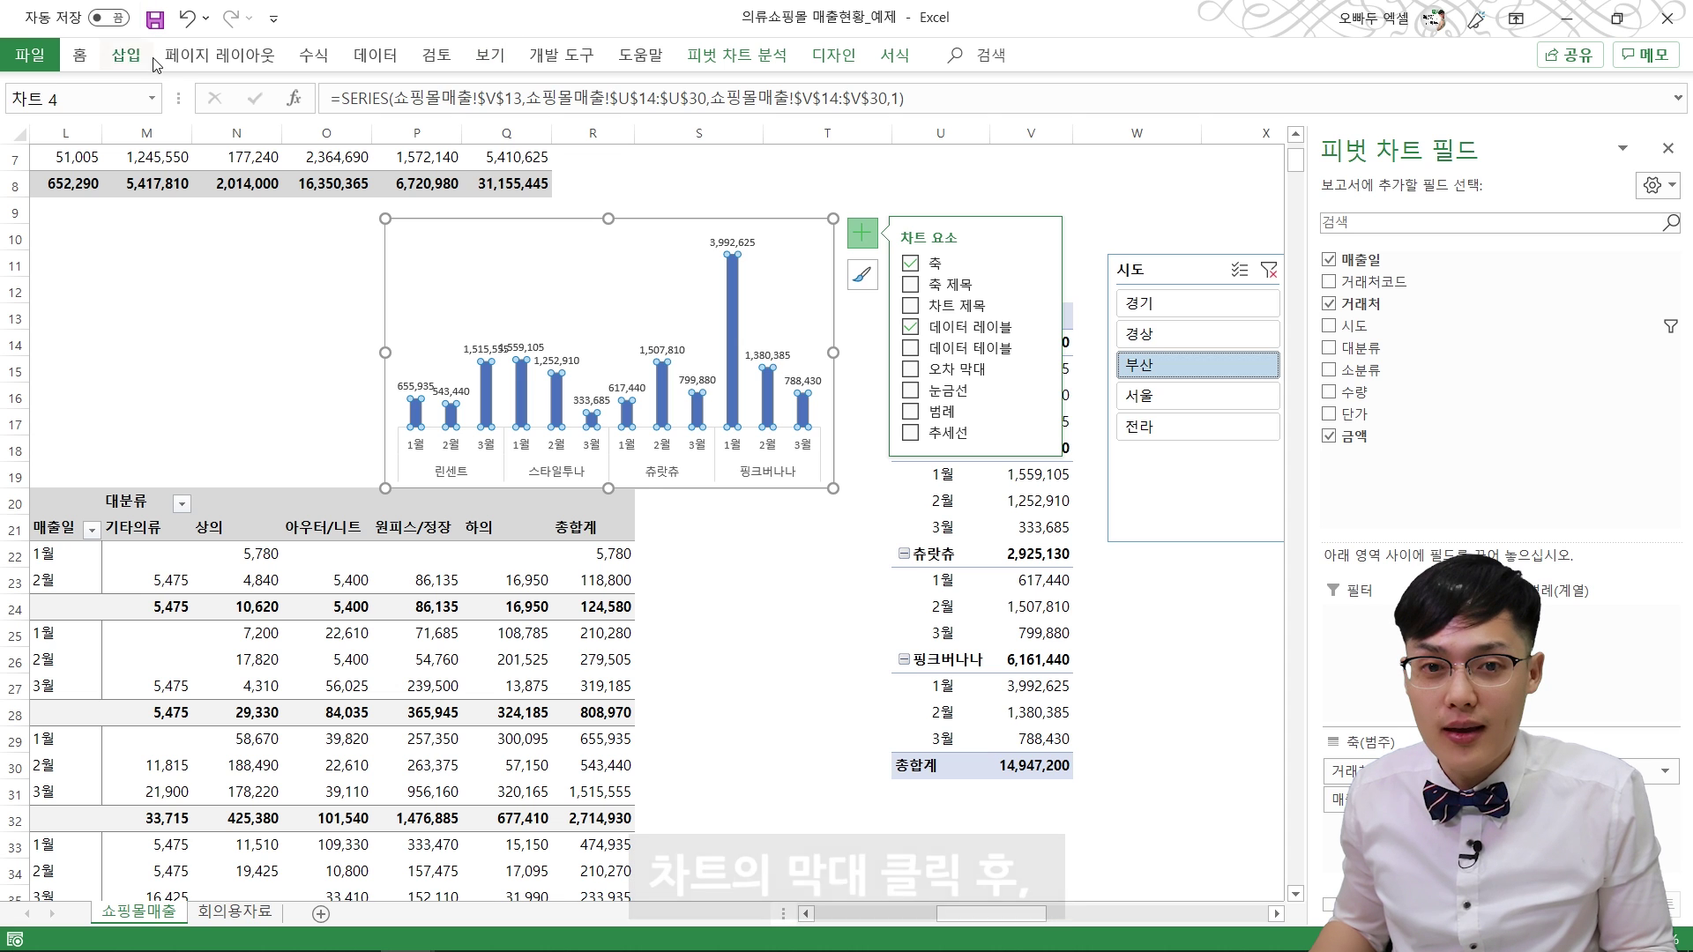
left_click(80, 55)
left_click(352, 134)
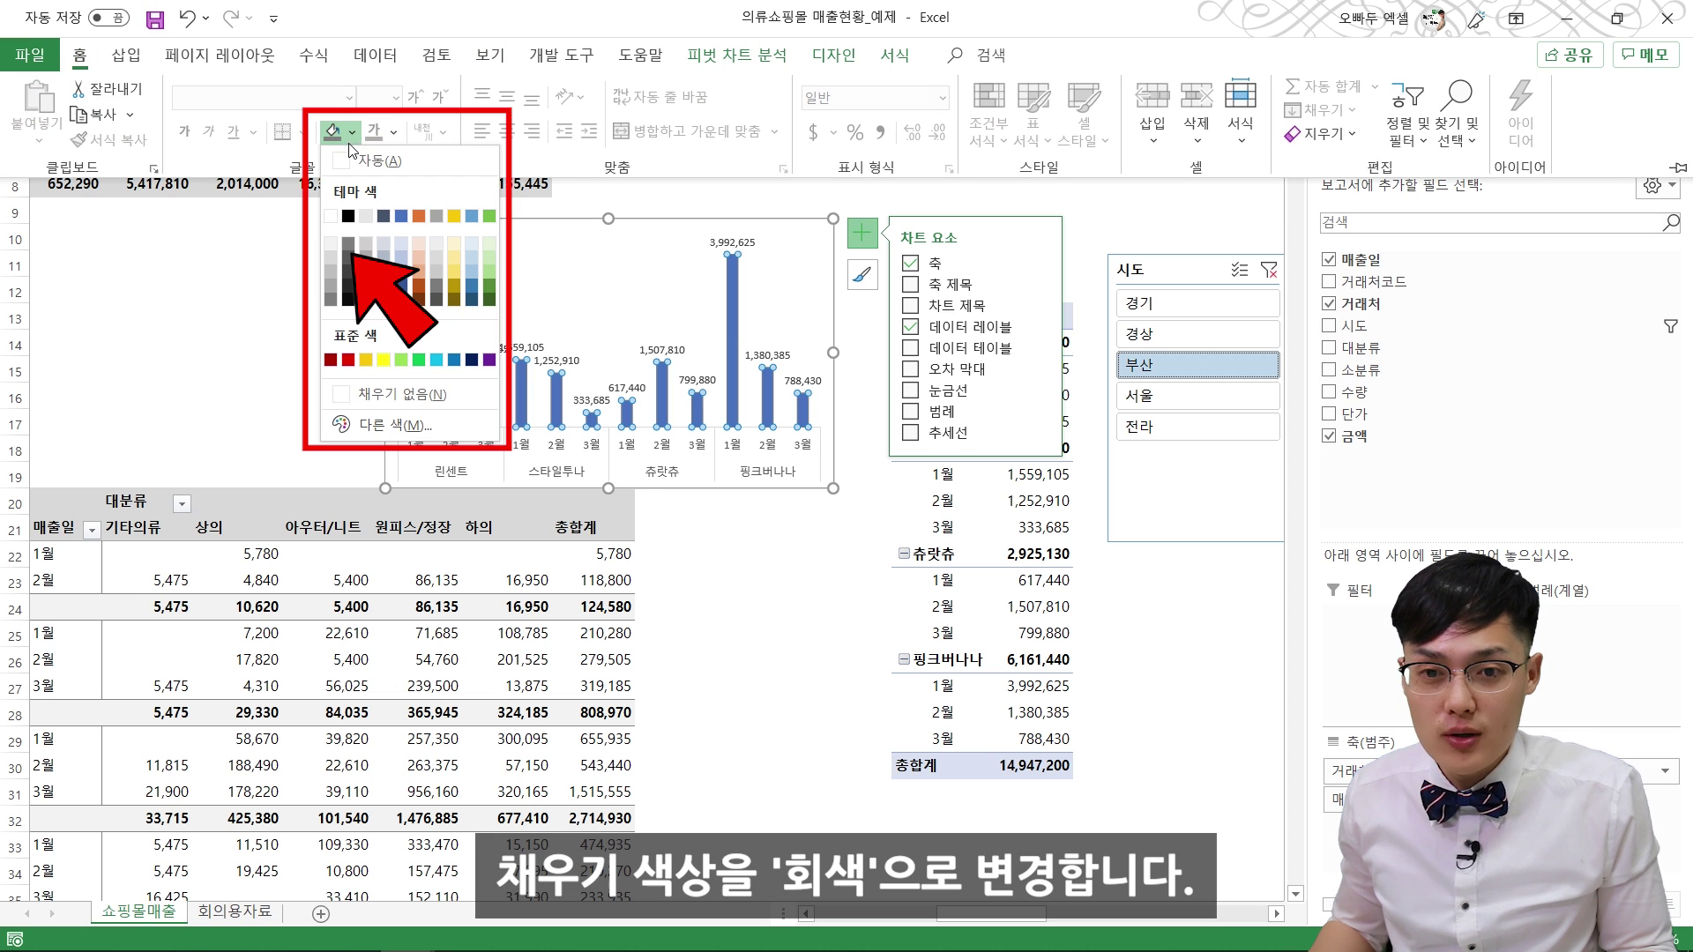
left_click(348, 243)
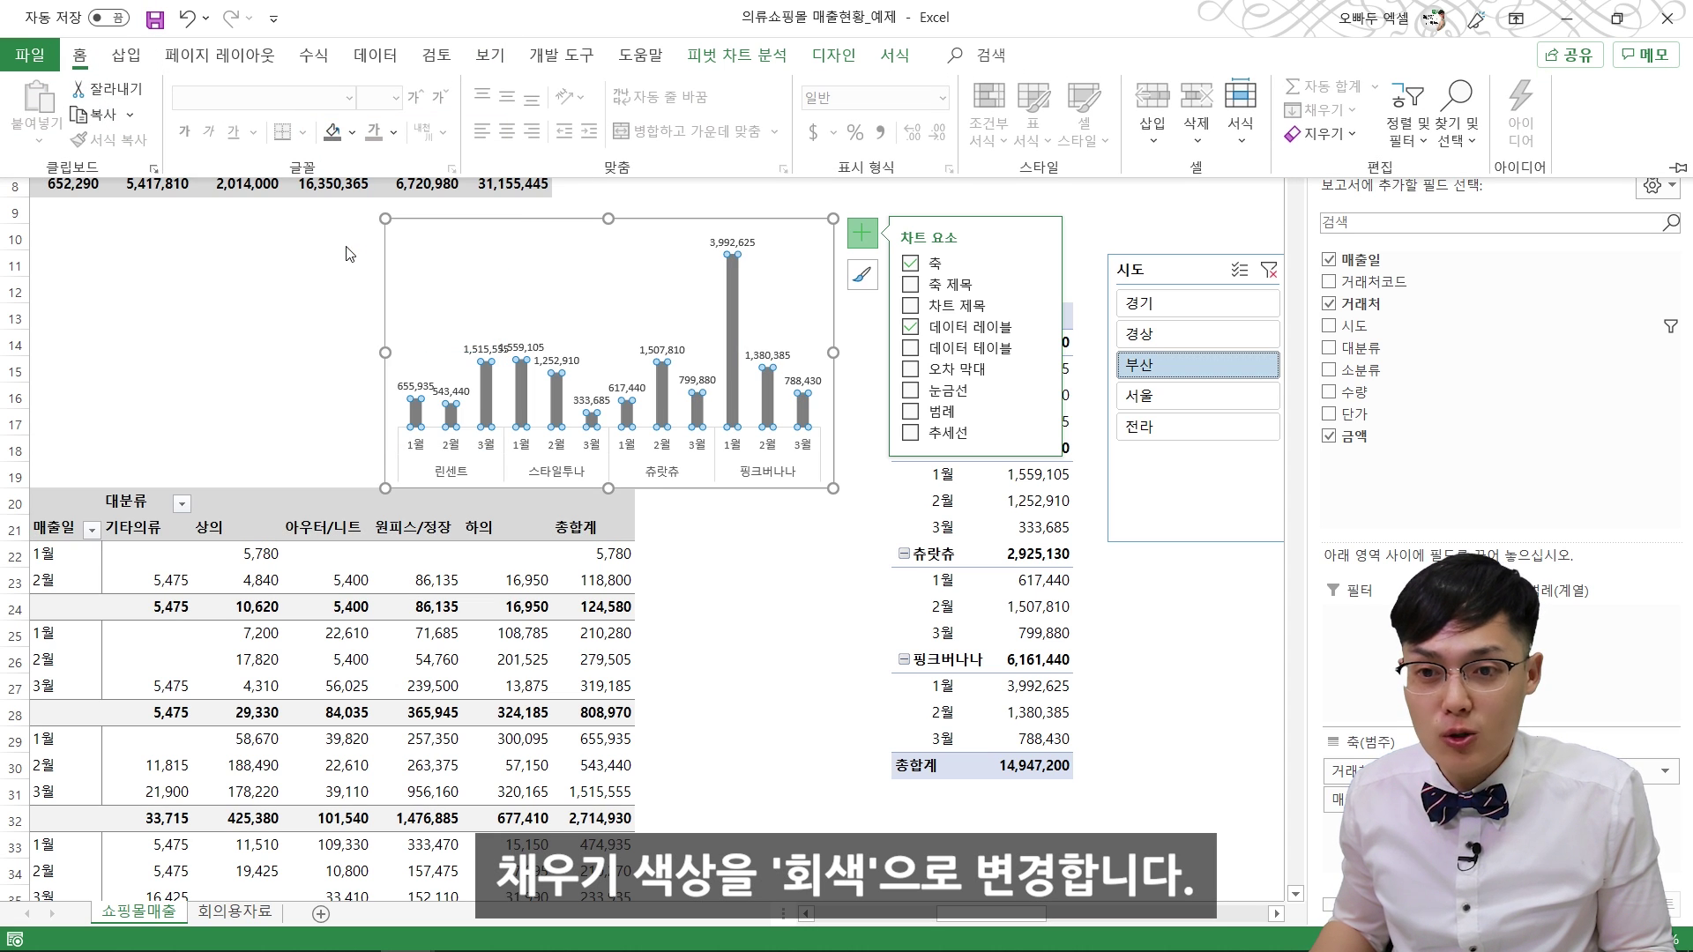
Step: Set the gap width (간격 너비) of the chart's data series to 120% and close the formatting options
right_click(732, 325)
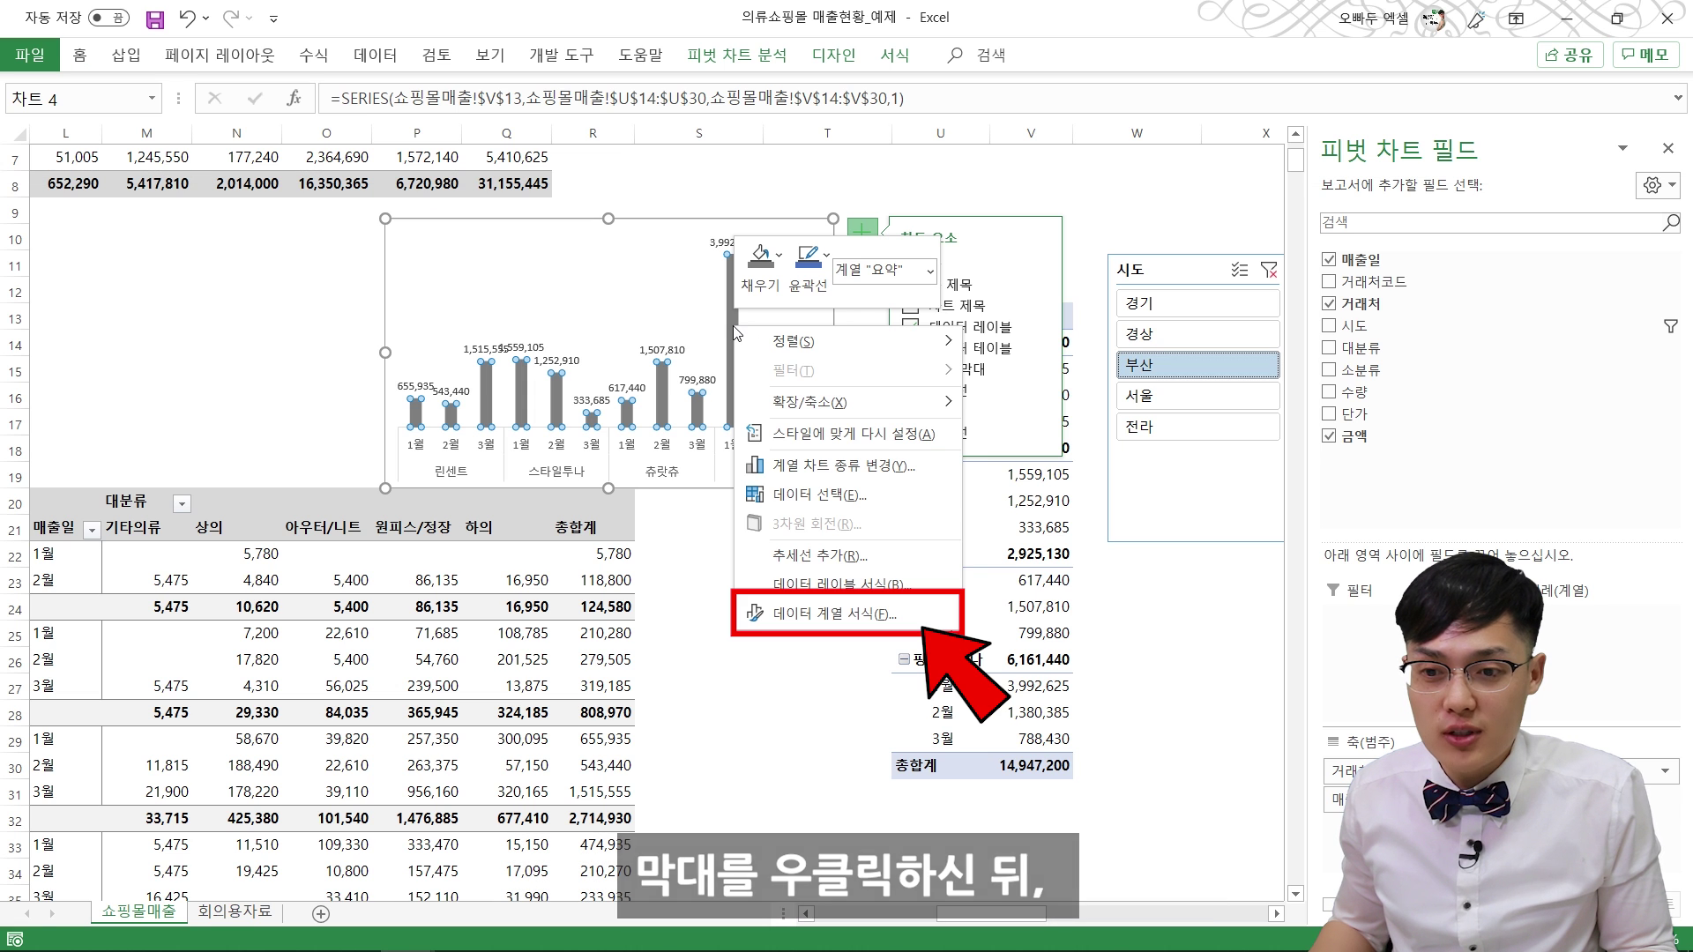
left_click(838, 613)
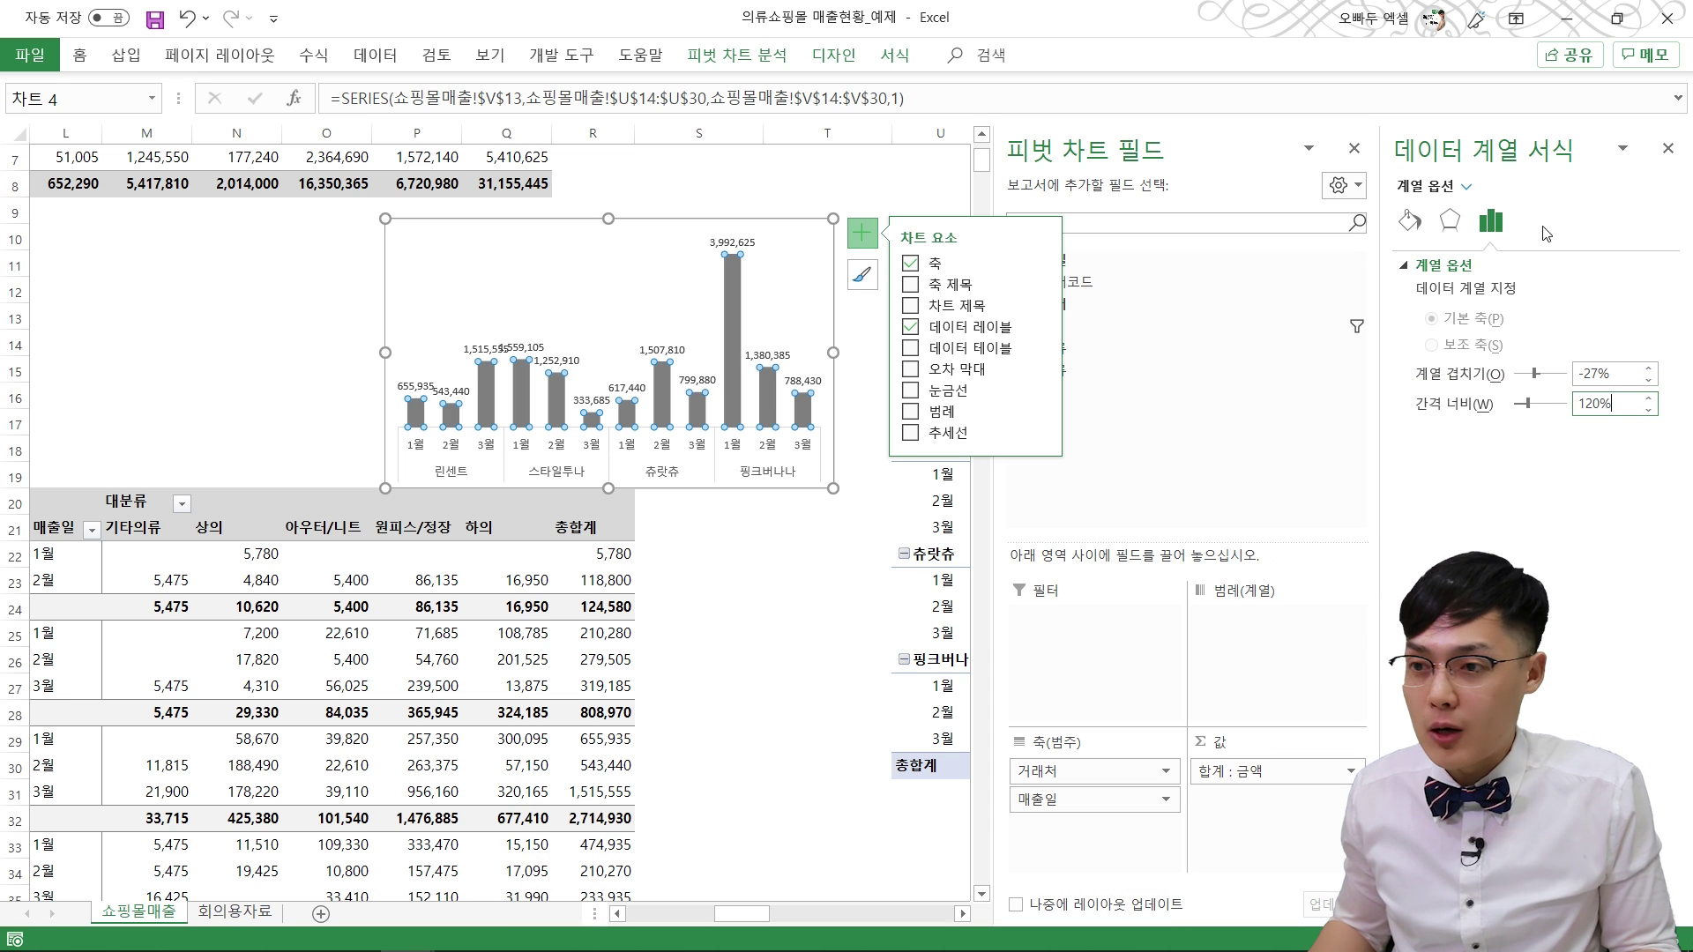
left_click(1668, 148)
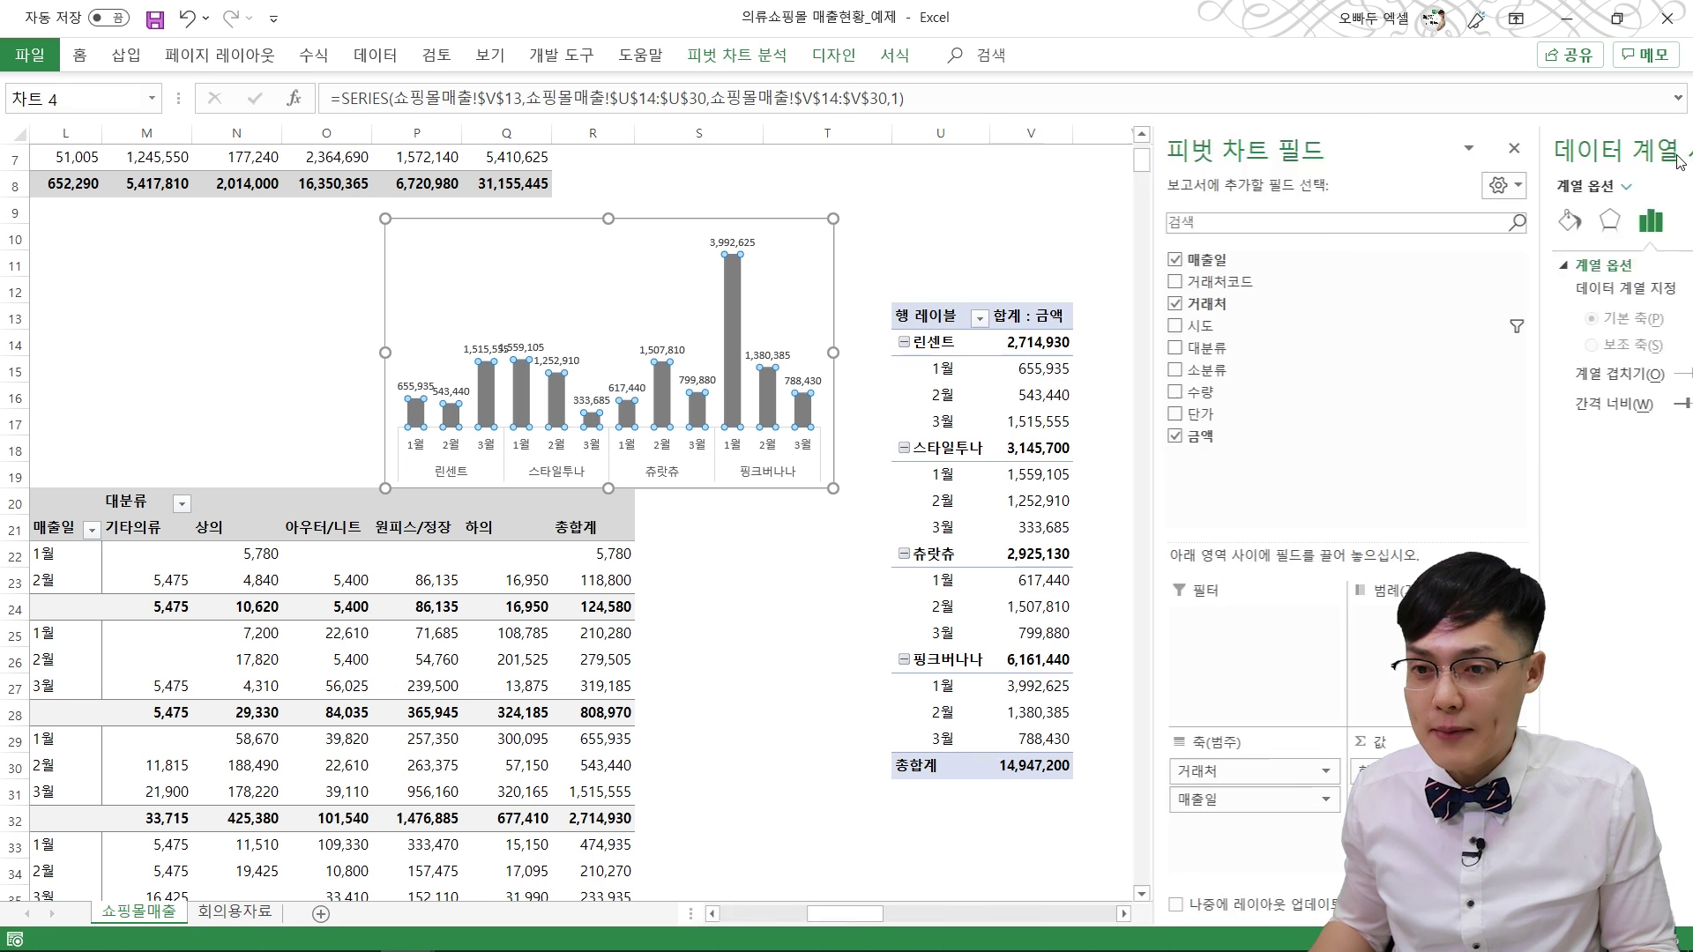
left_click(751, 183)
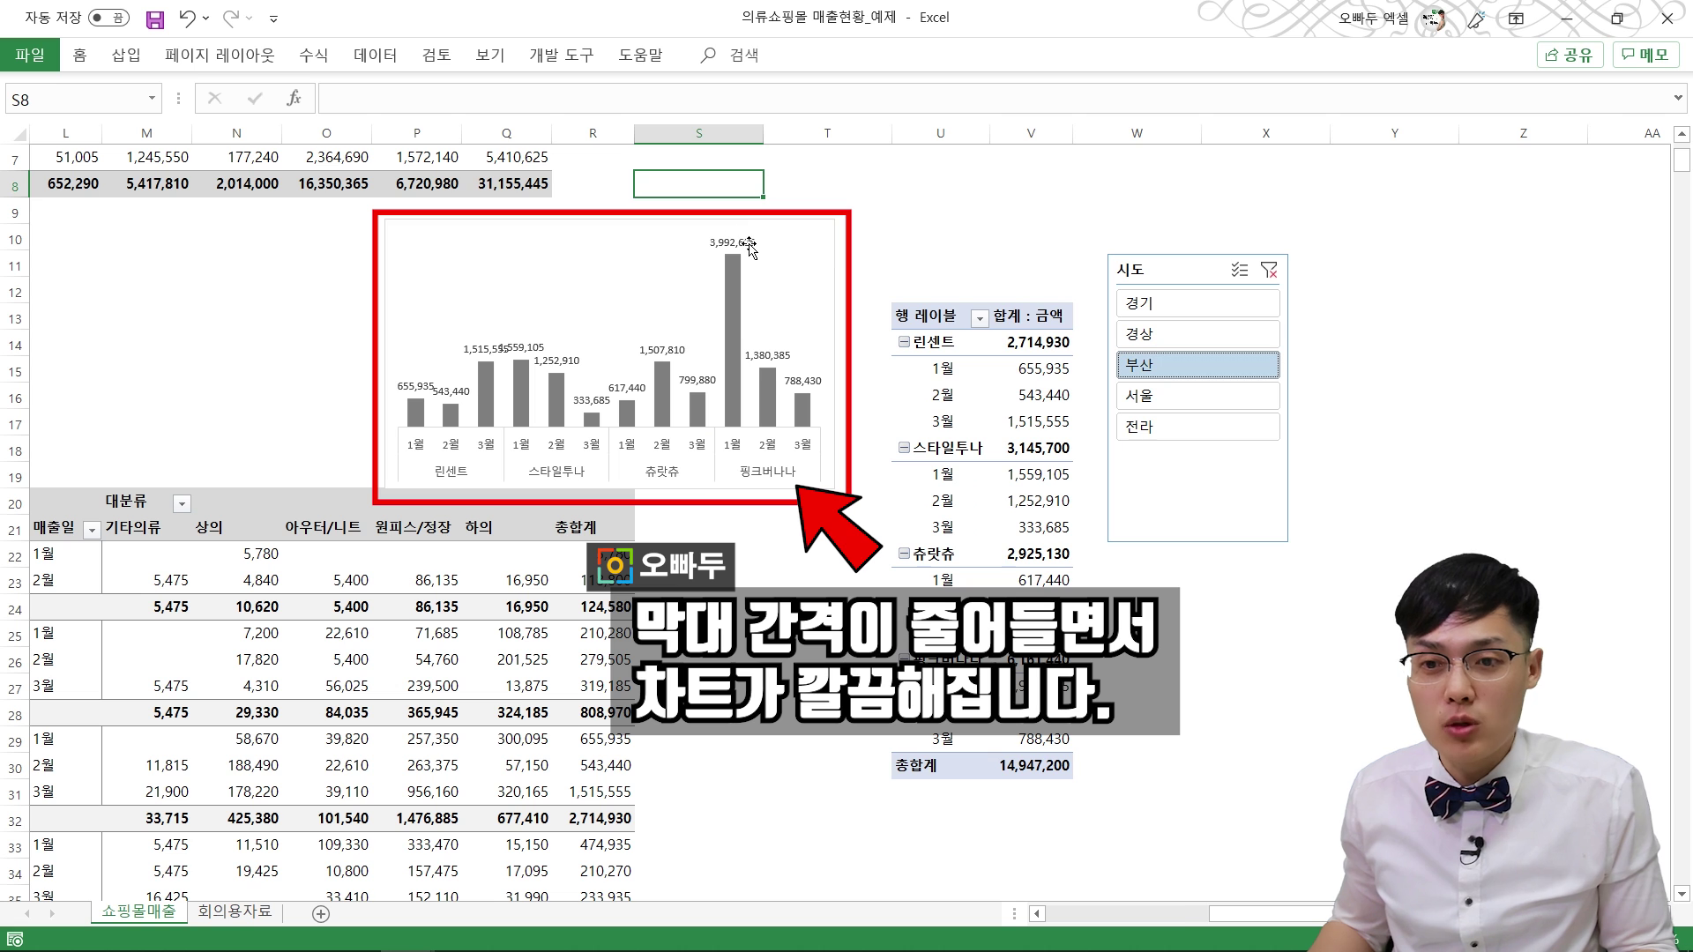
Step: Move the pivot chart and the 시도 slicer side by side into the gap between the regional and per-store pivot tables, slicer from column K
left_click(603, 214)
left_click_drag(506, 219, 284, 206)
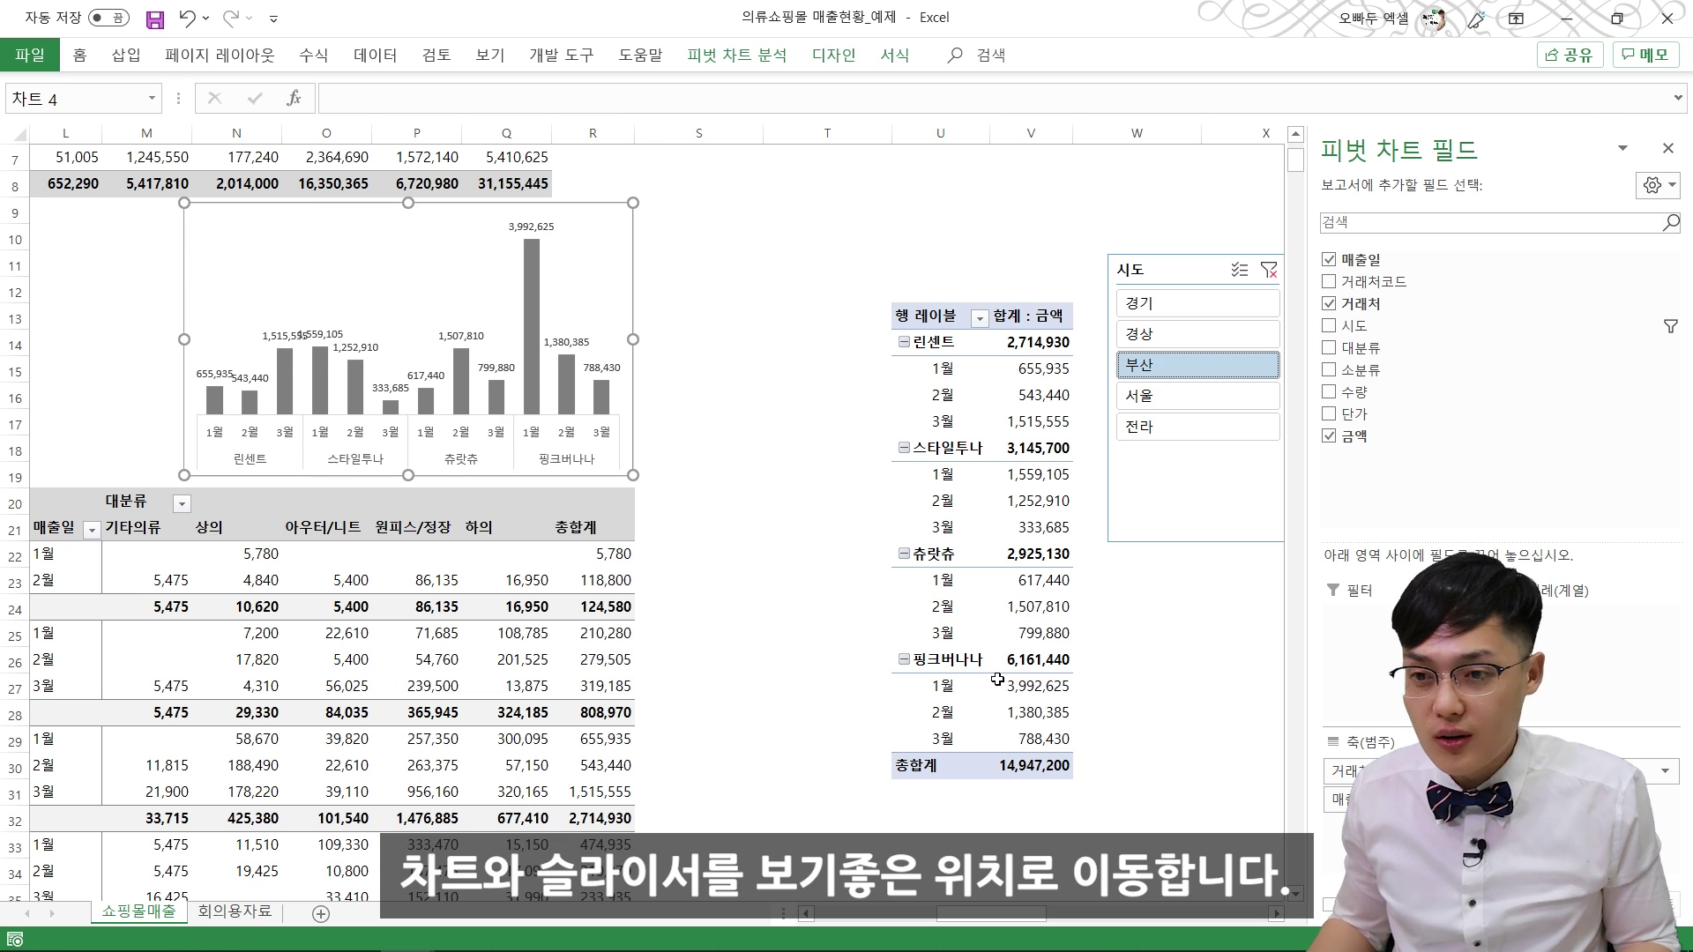
scroll(997, 679, "down", 1, "ctrl")
left_click_drag(1047, 308, 91, 276)
left_click_drag(1212, 927, 1093, 927)
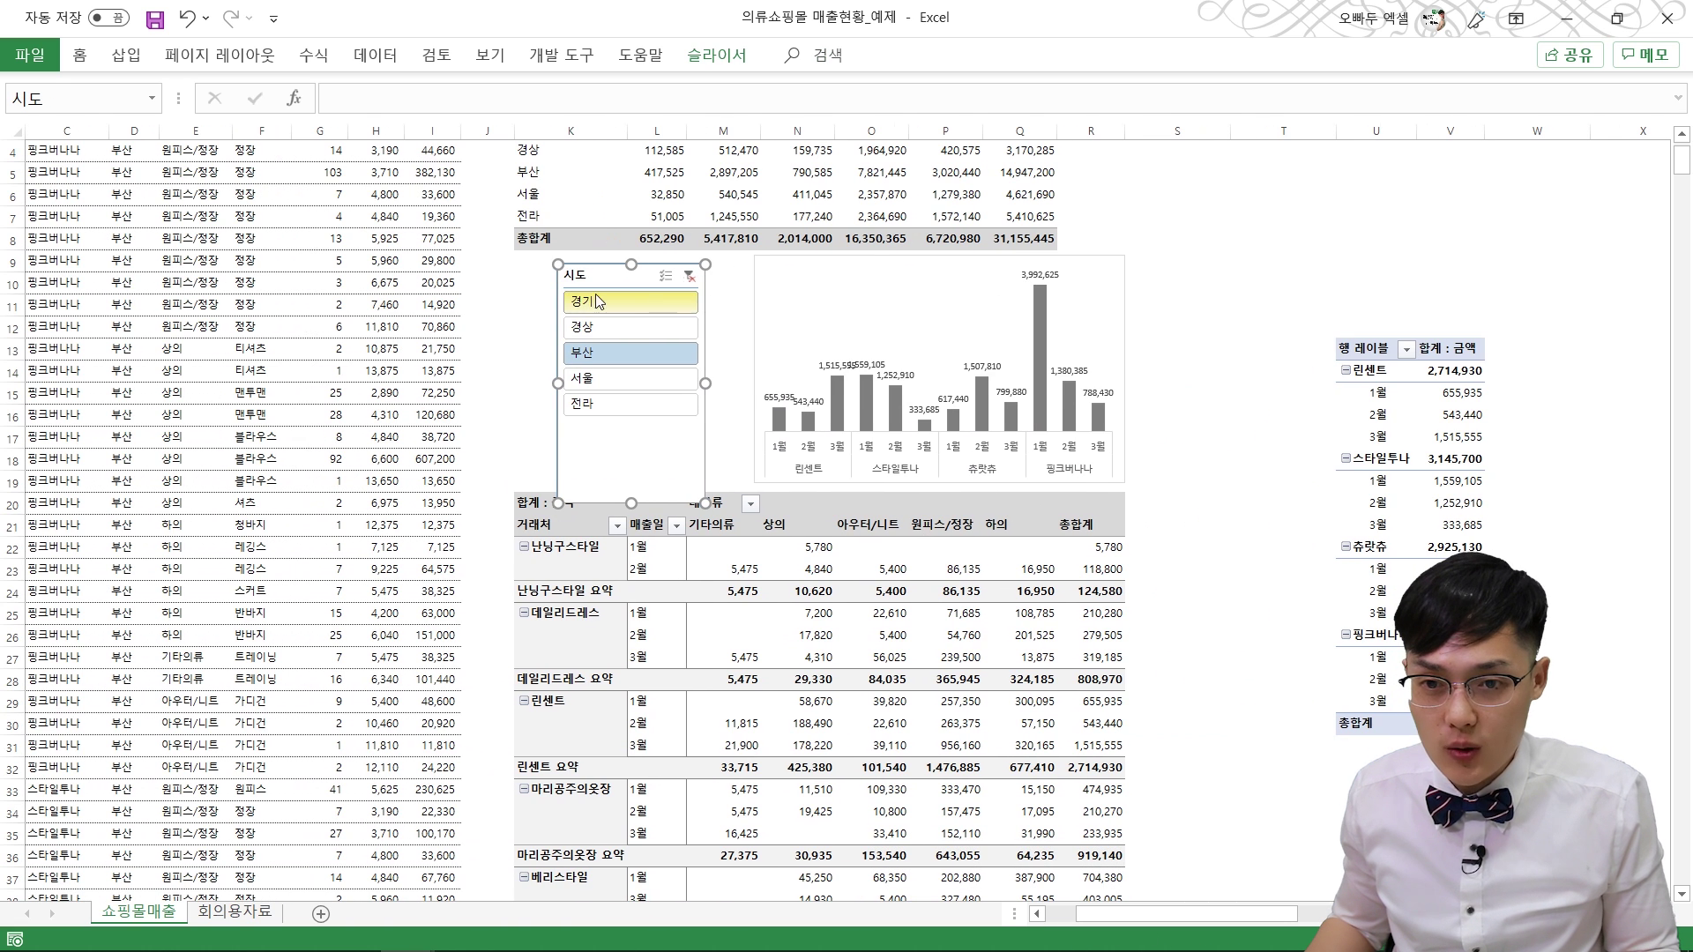
left_click_drag(573, 273, 531, 270)
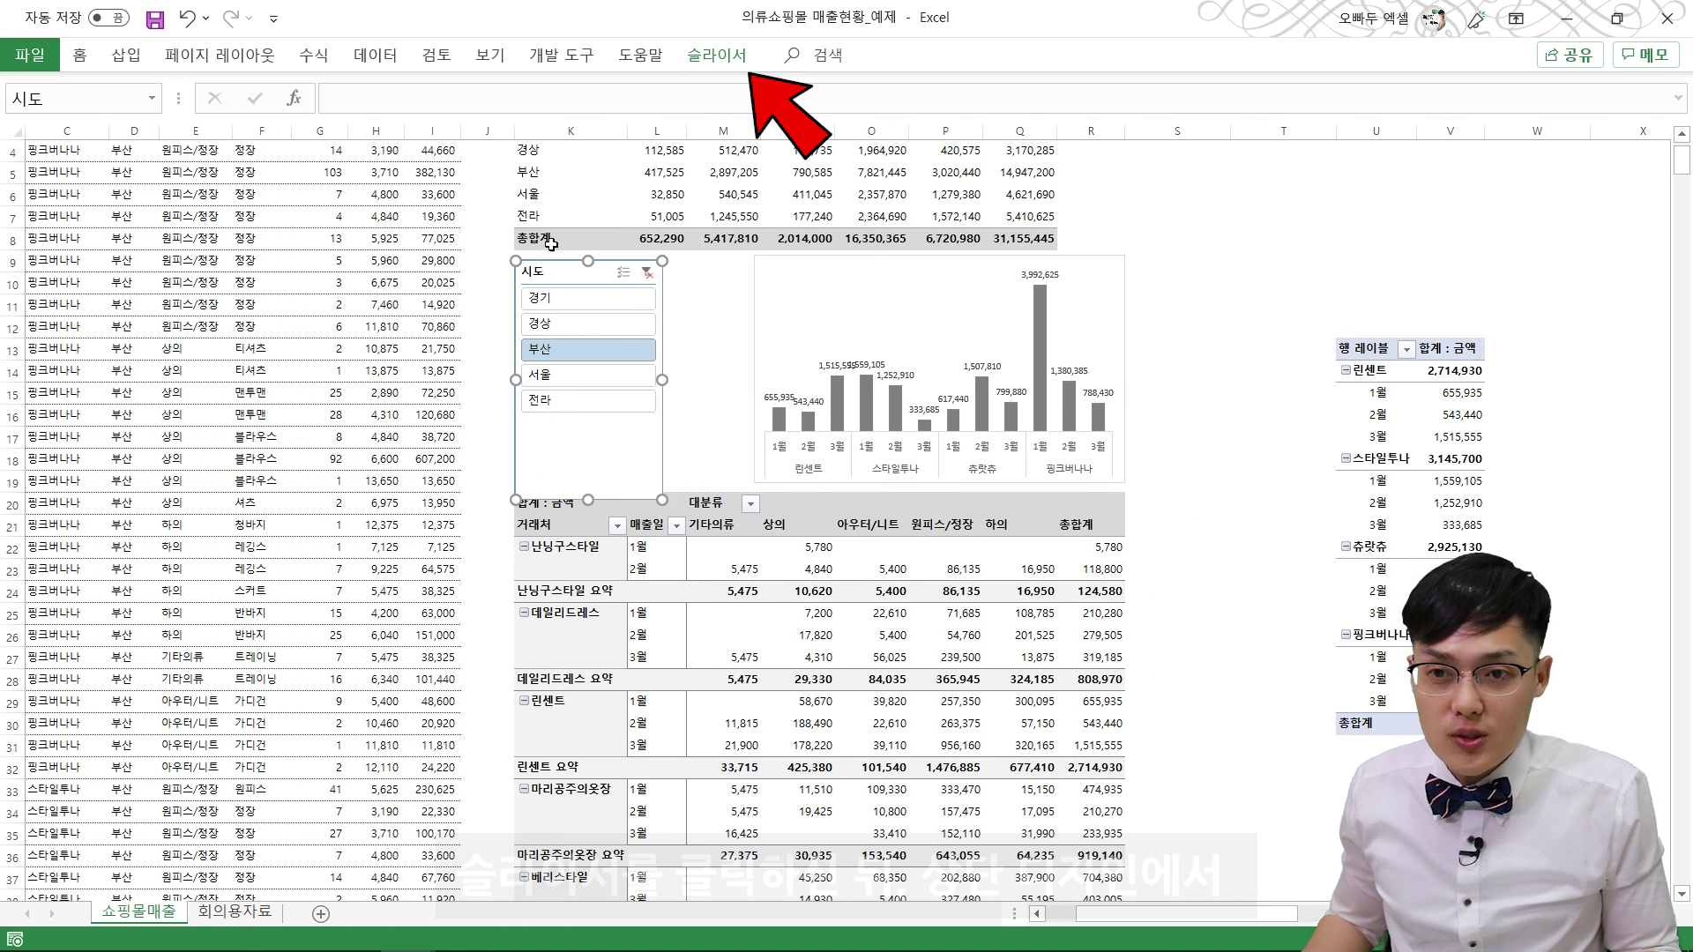
Step: Apply the black-and-grey slicer style to the 시도 slicer and nudge it clear of the per-store table below
left_click(697, 60)
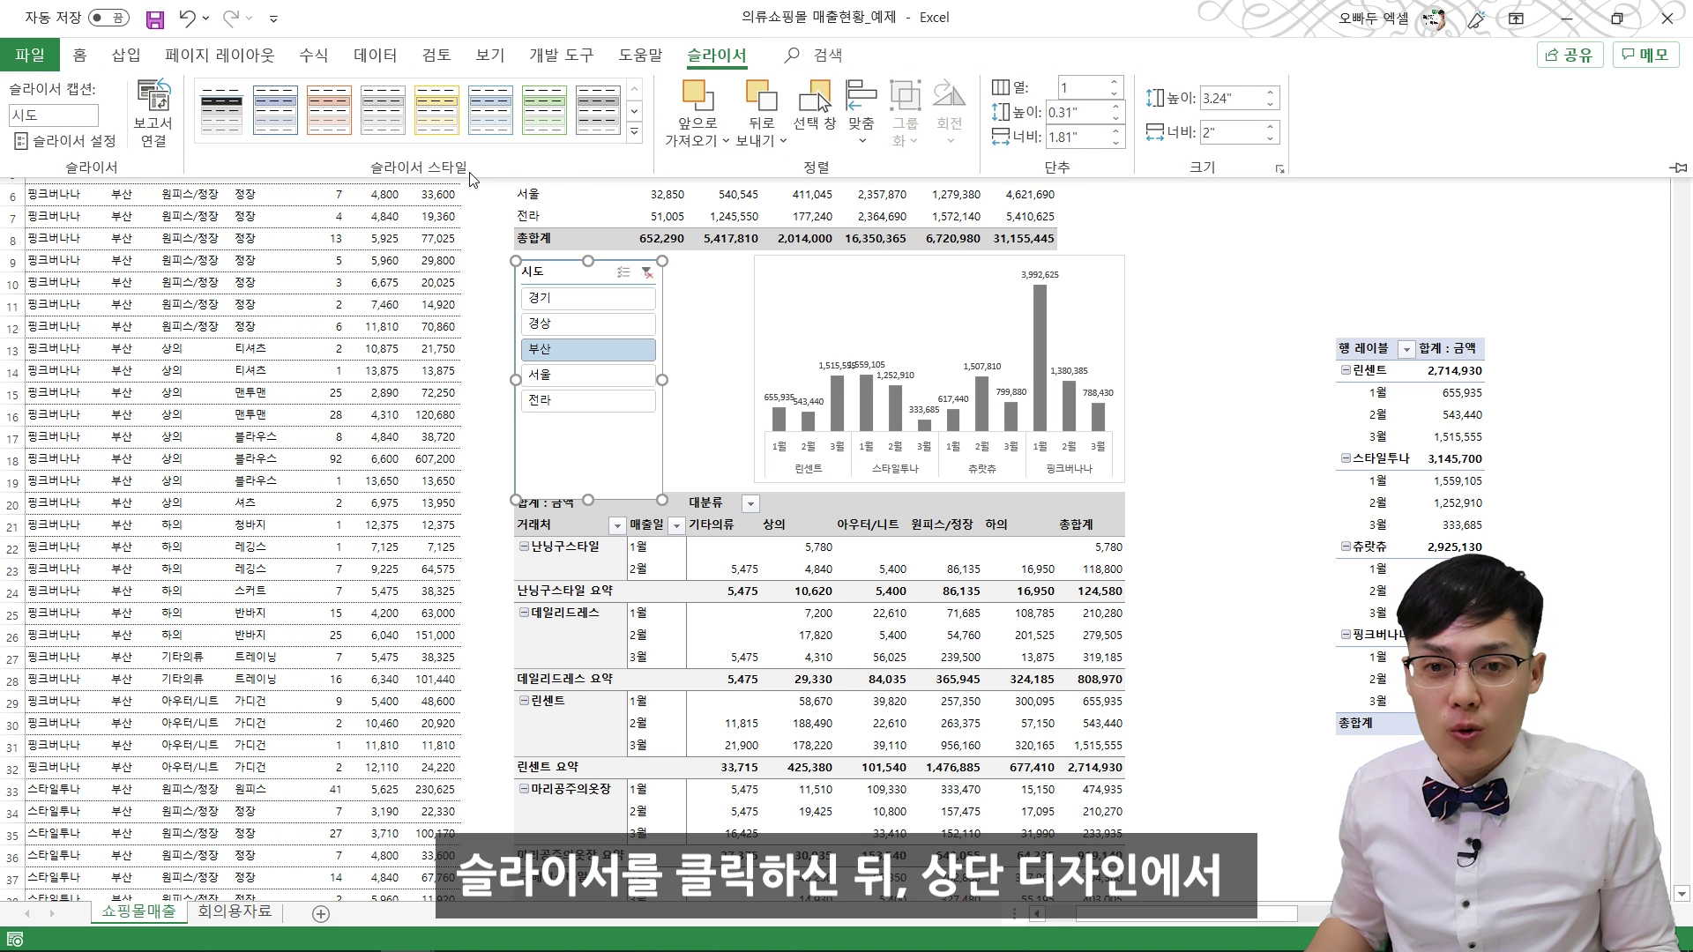
left_click(234, 139)
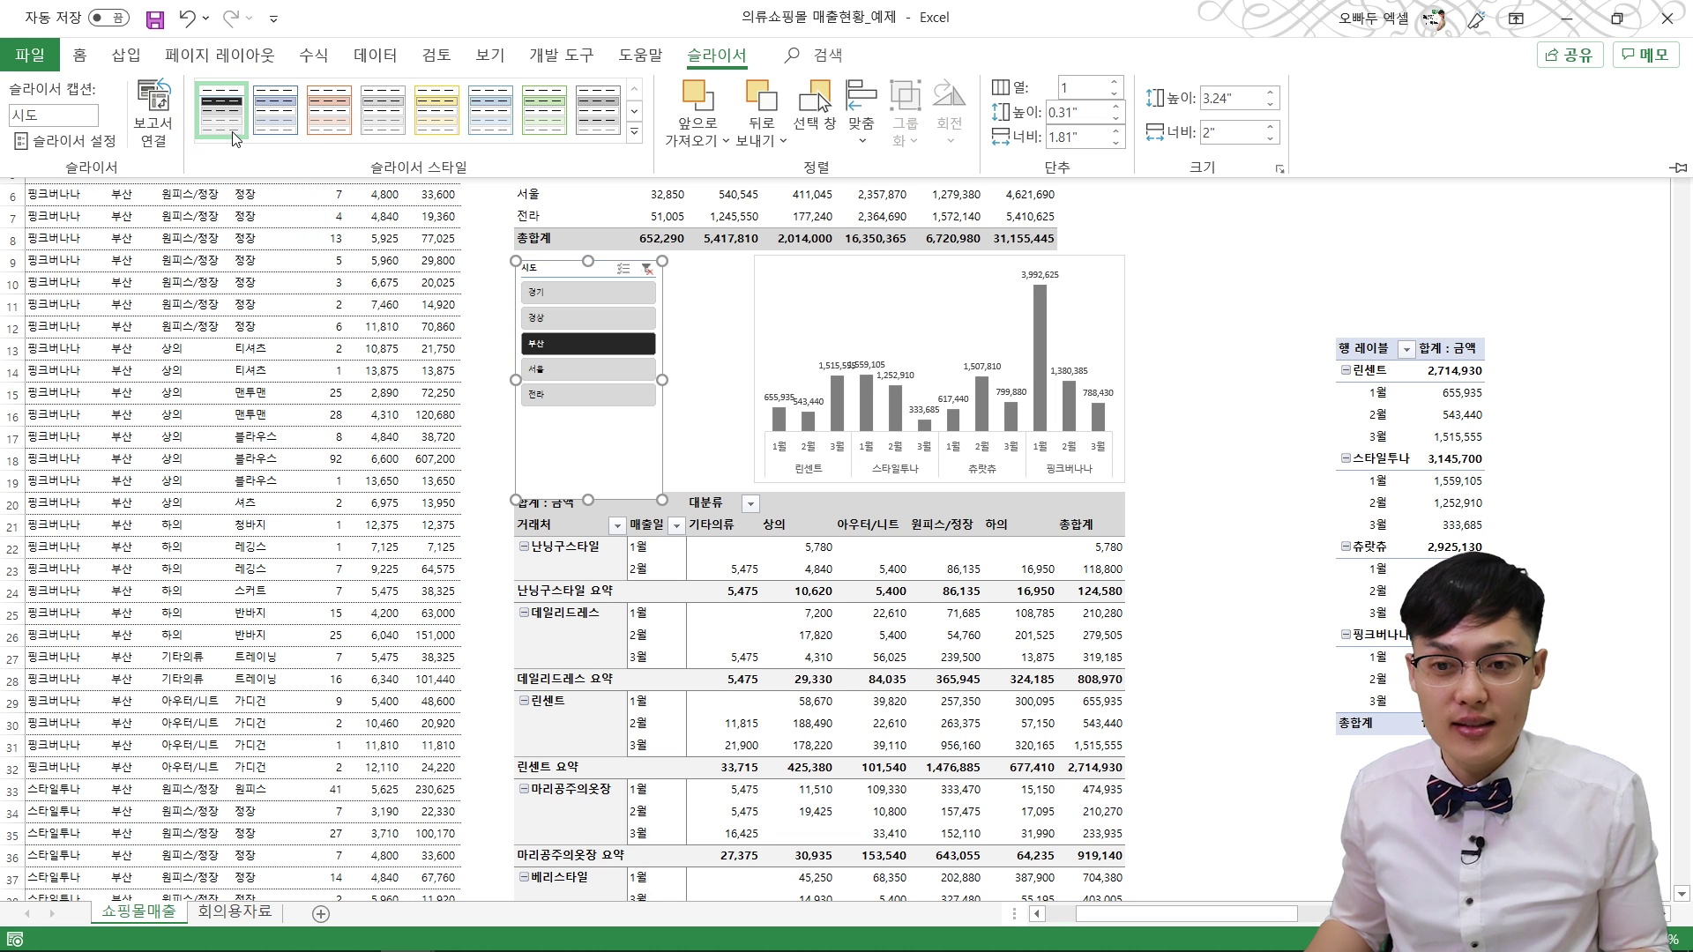
left_click(578, 272)
left_click_drag(578, 272, 573, 269)
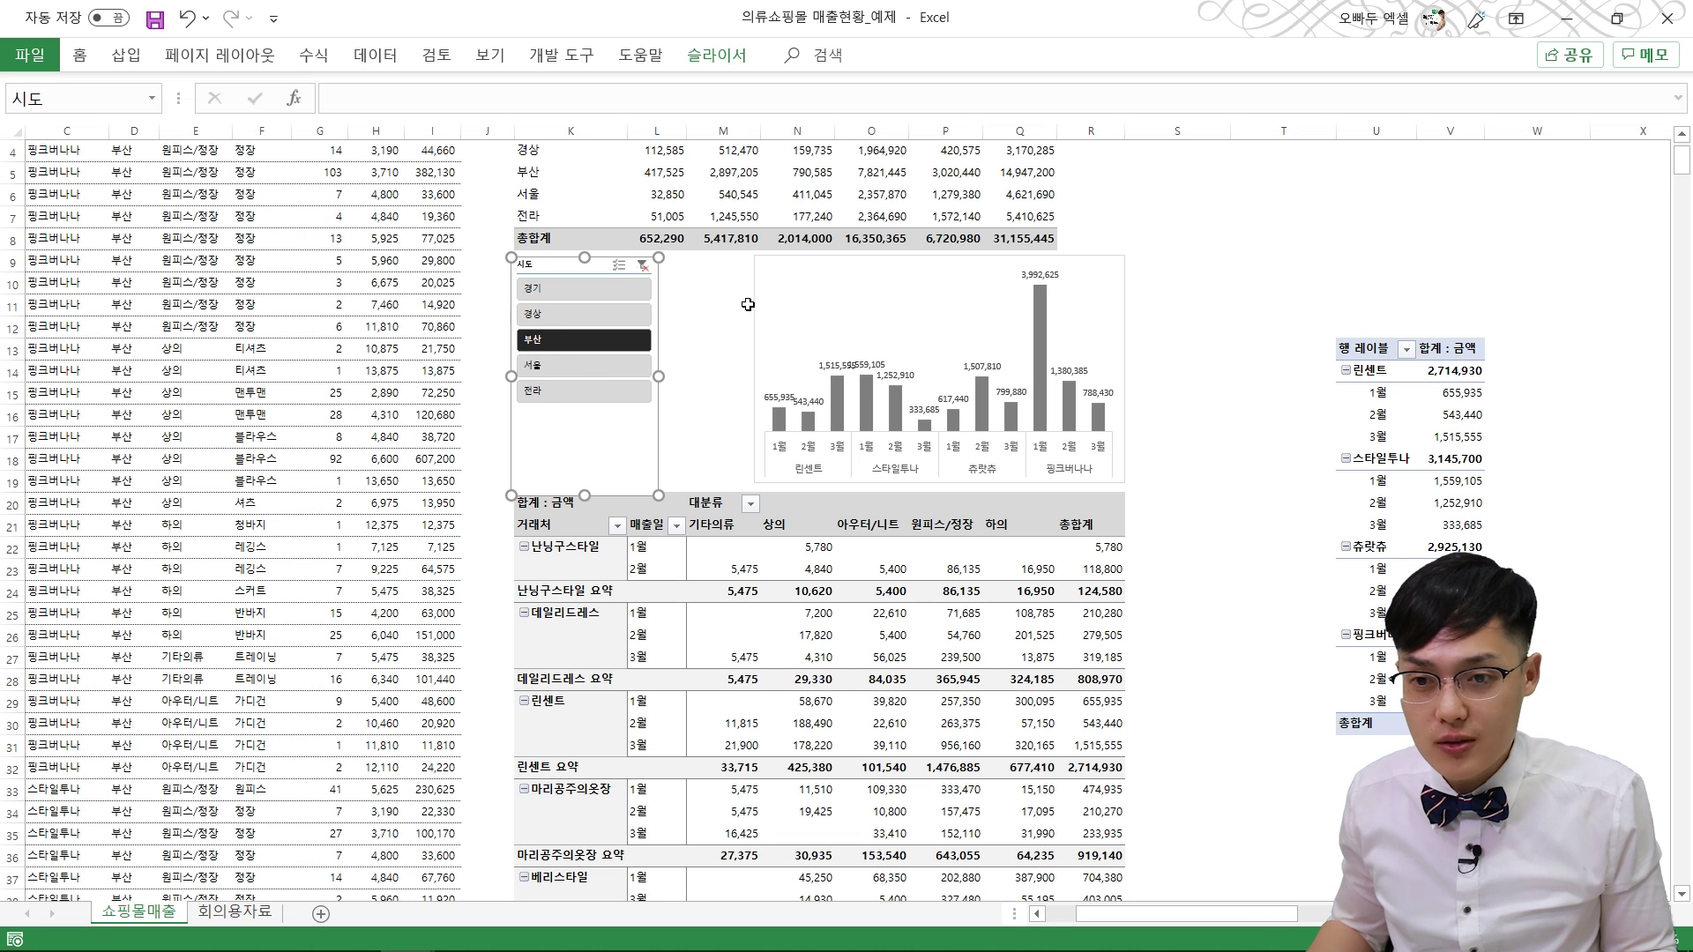
Step: Widen the pivot chart towards the 시도 slicer and shorten the slicer to match the chart's lower edge
left_click(758, 309)
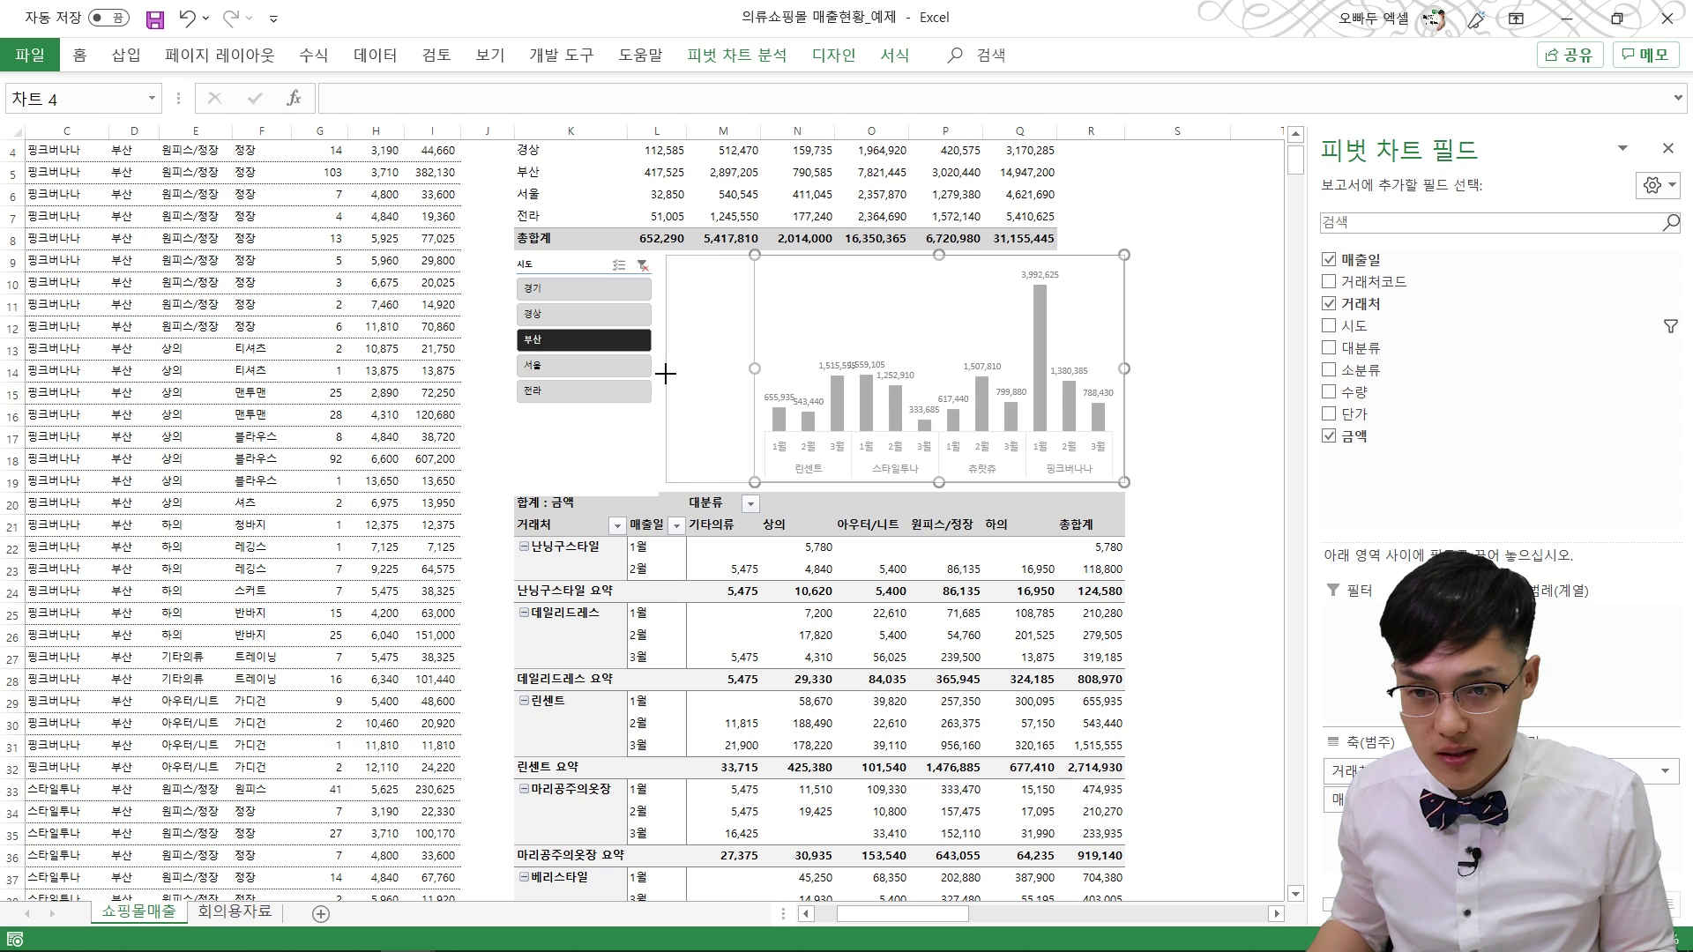
left_click_drag(666, 374, 666, 374)
left_click(586, 459)
left_click_drag(586, 497, 585, 484)
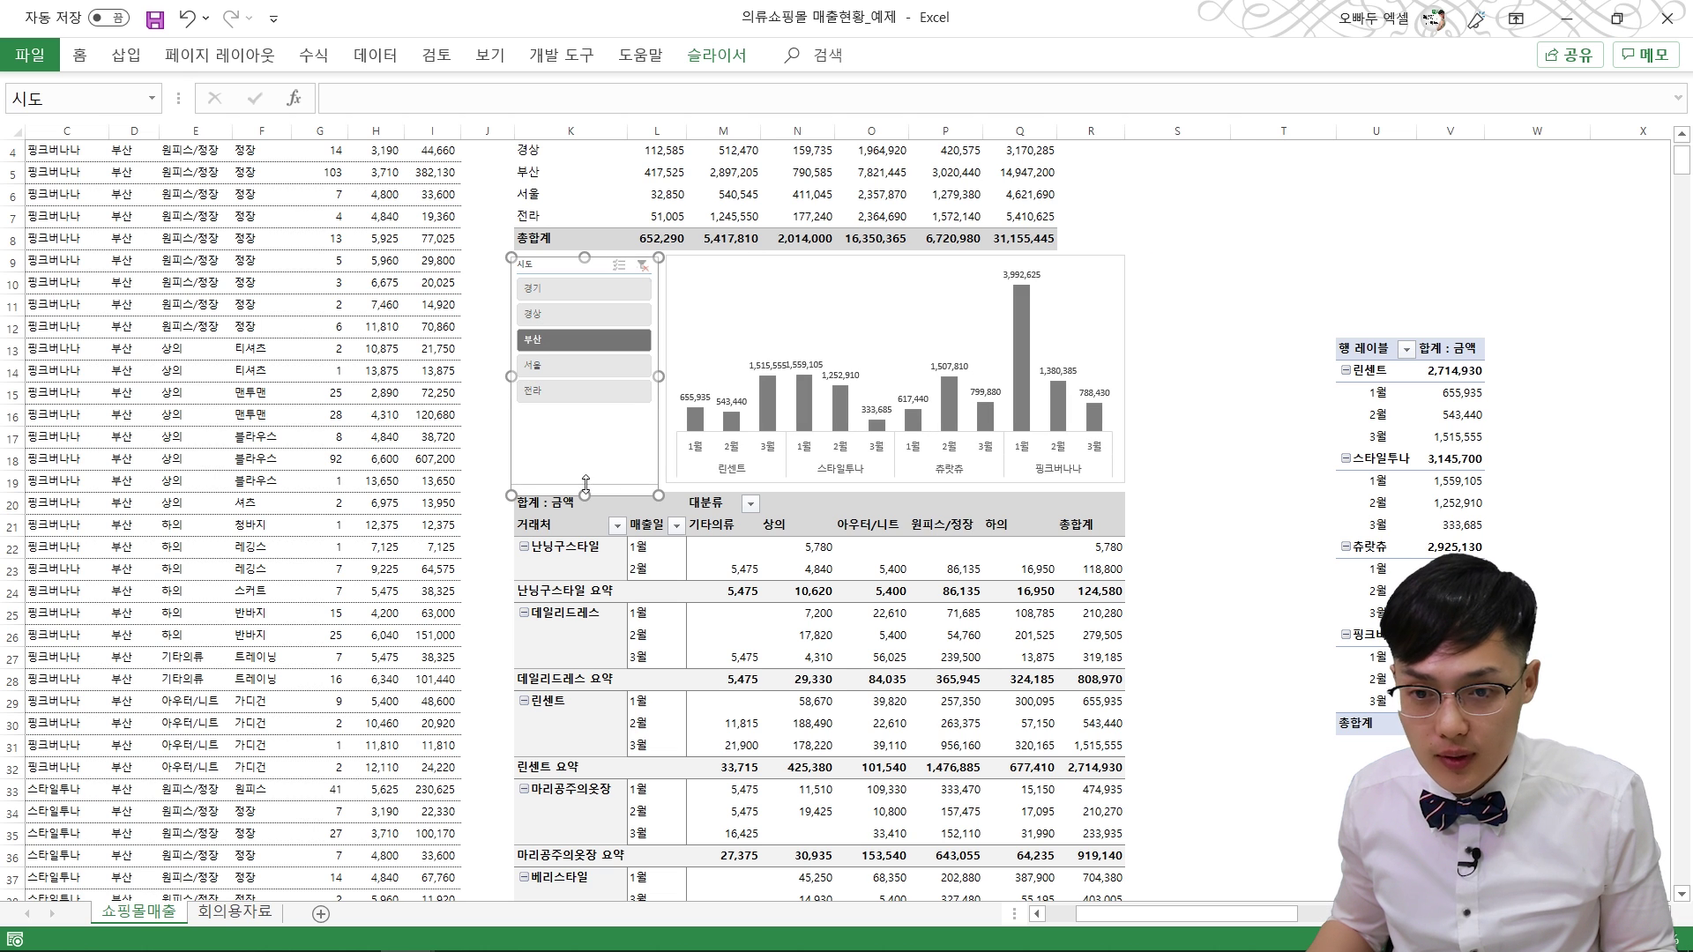
Step: Check the restyled 시도 slicer by filtering the chart by 경상, 서울 and 경상 again
left_click(575, 312)
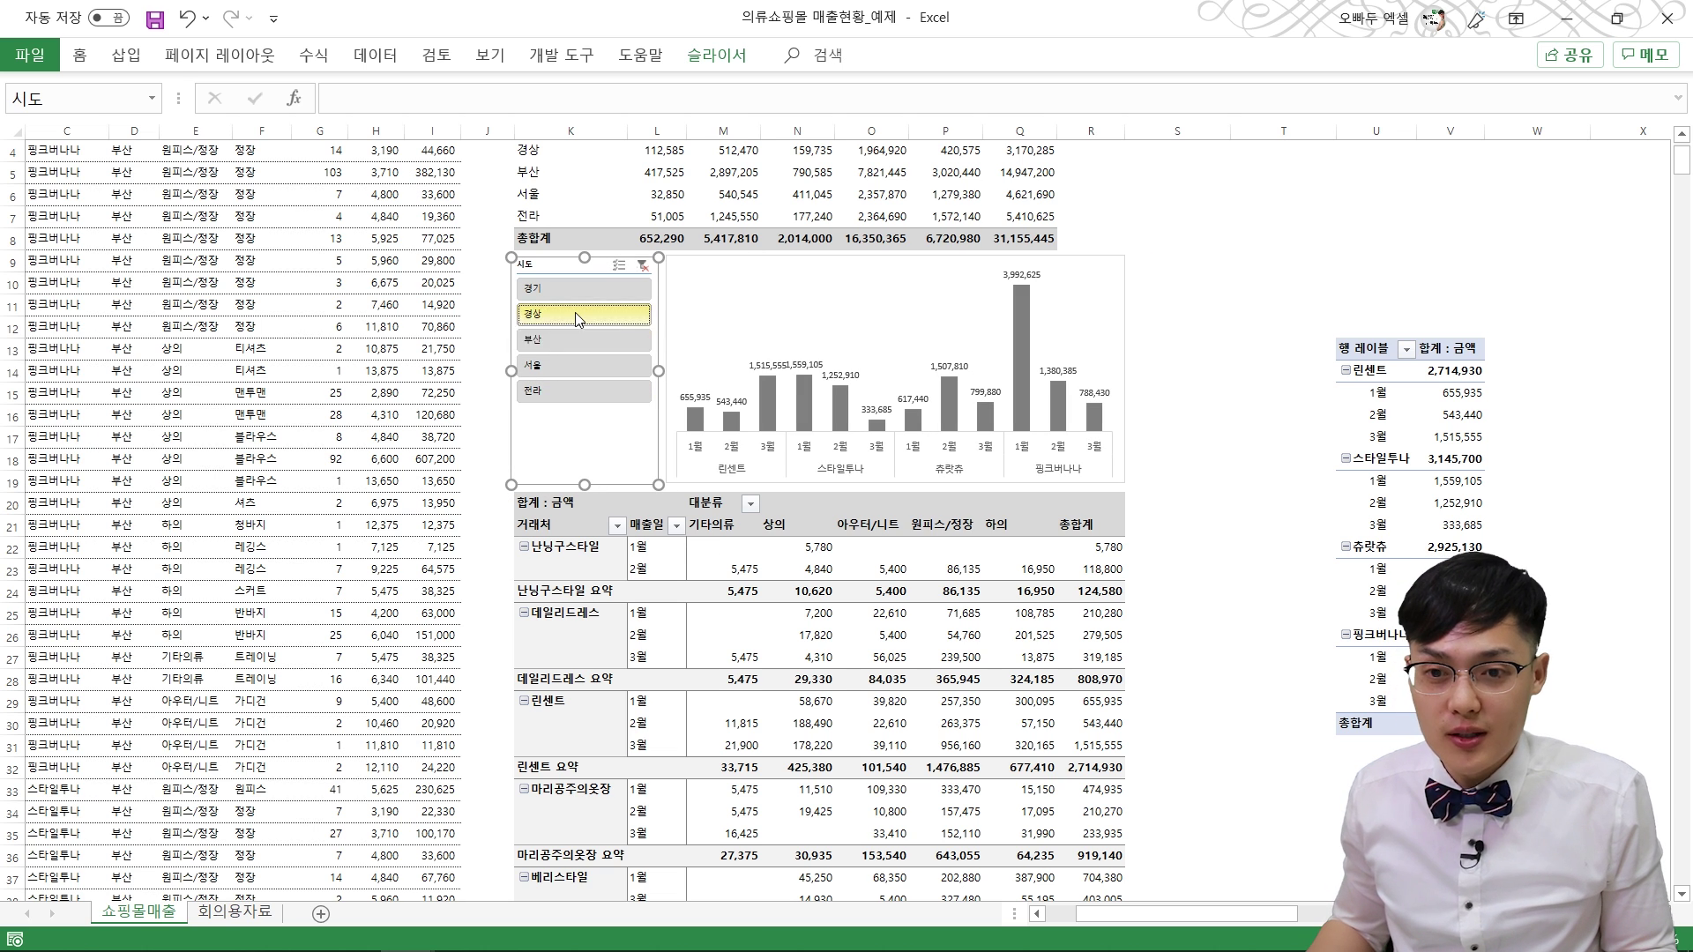
left_click(577, 364)
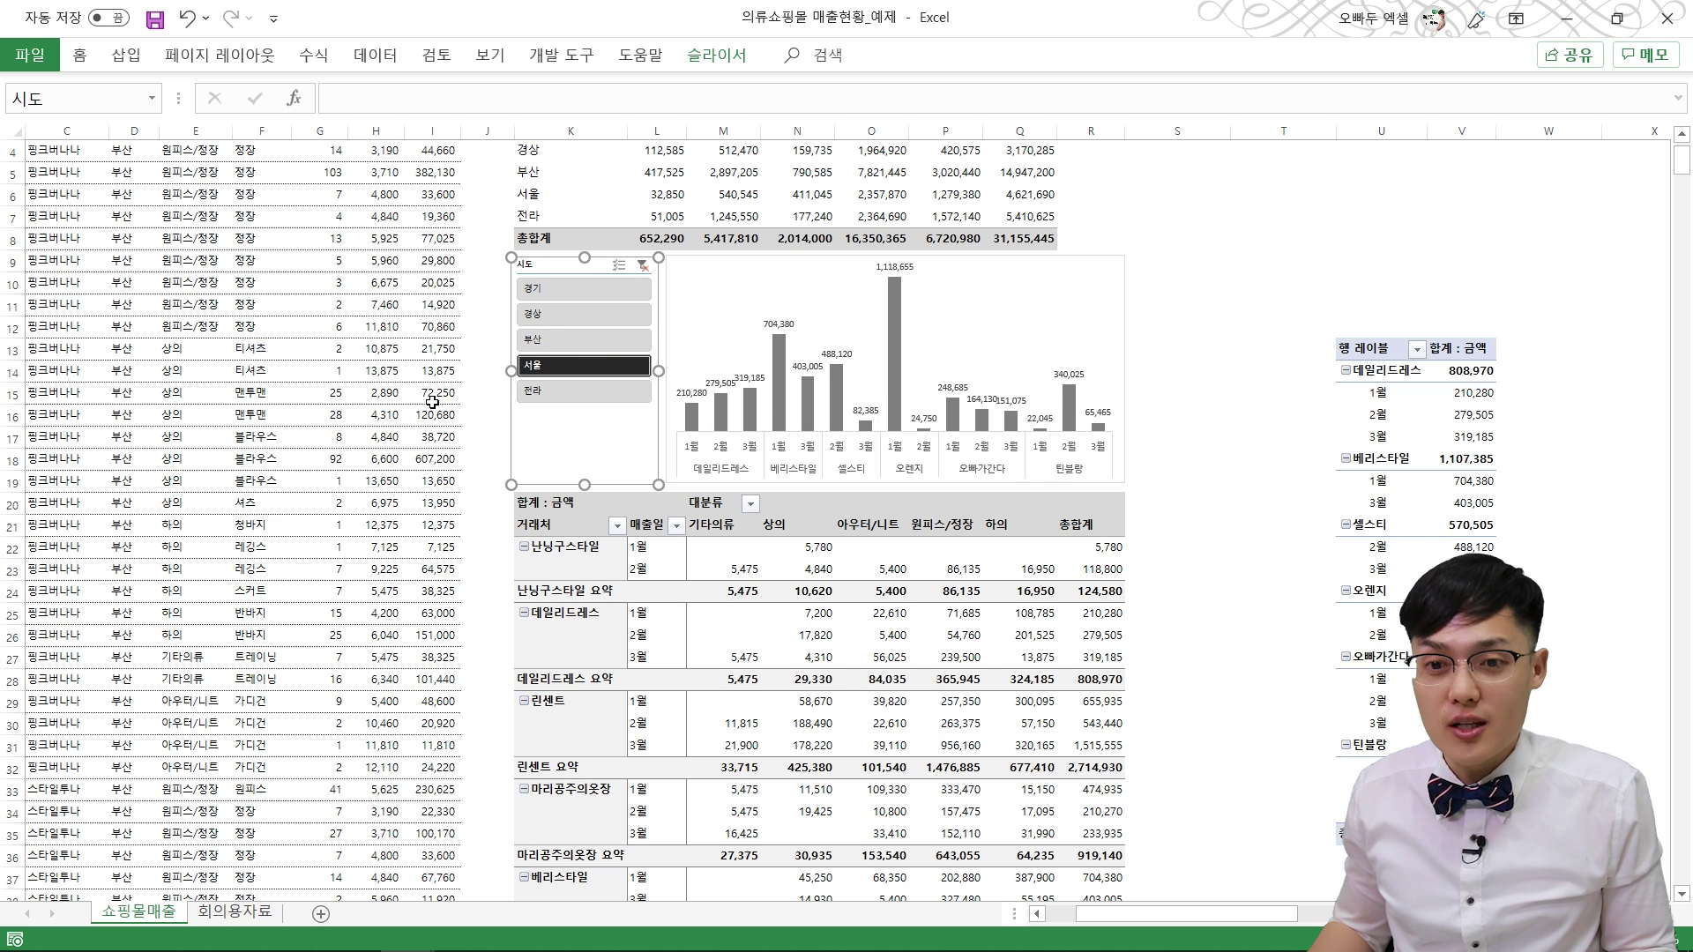
left_click(548, 314)
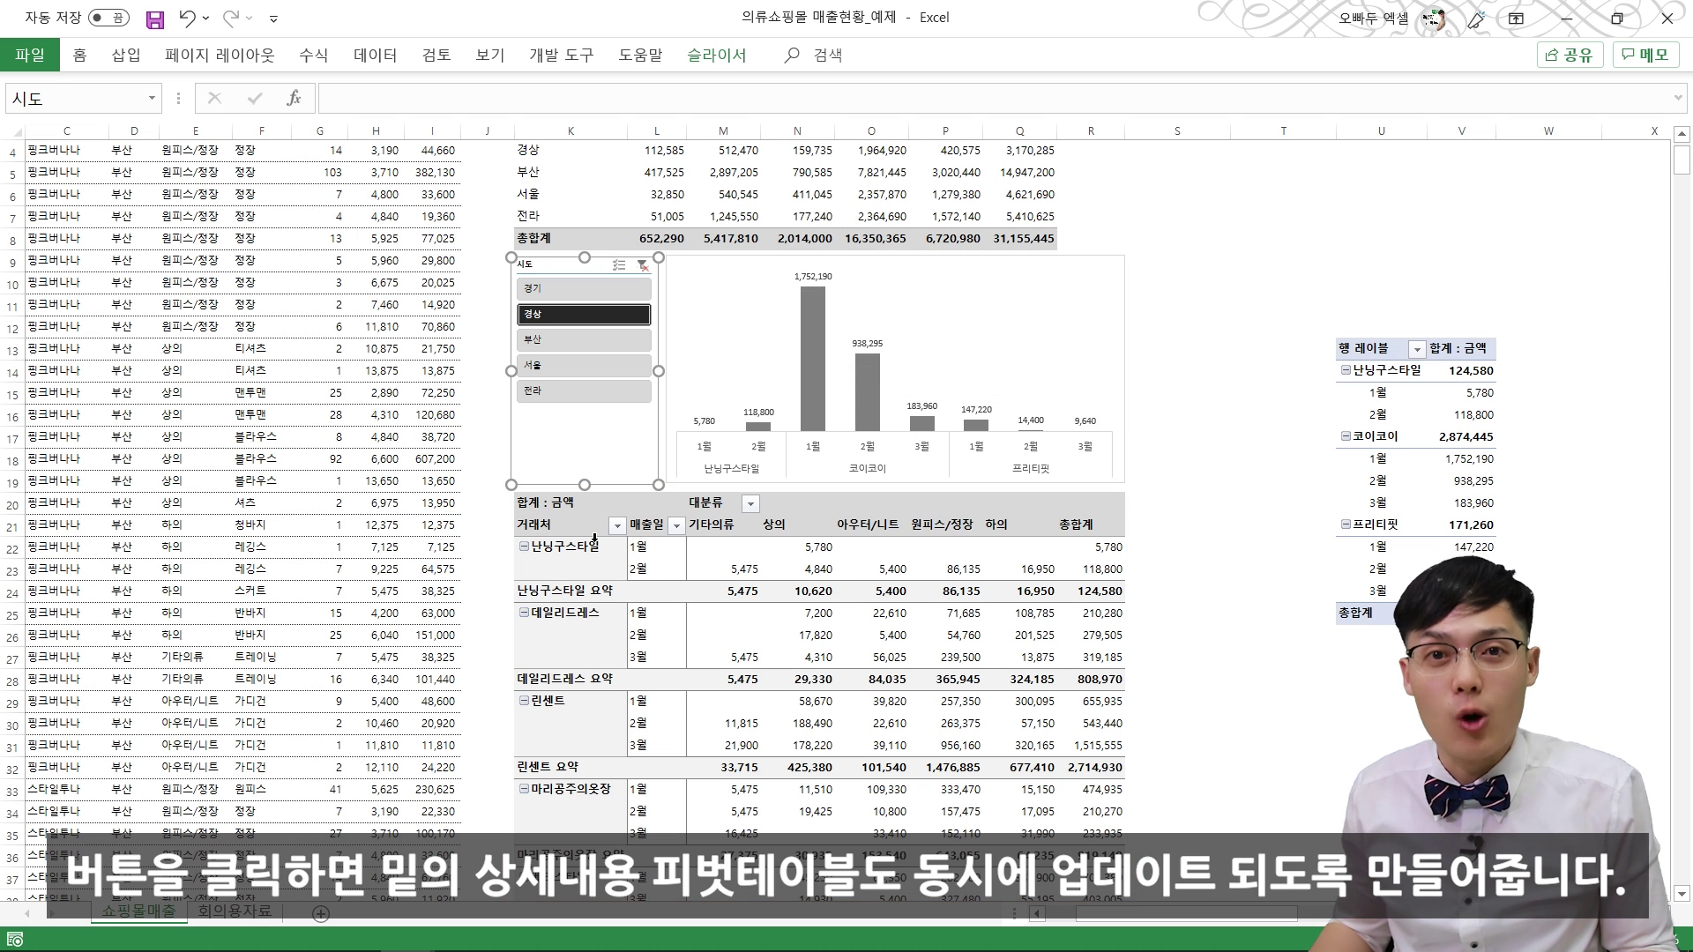
Step: Connect the 시도 slicer to the pvtbl세부 pivot table through its report connections (보고서 연결)
right_click(554, 264)
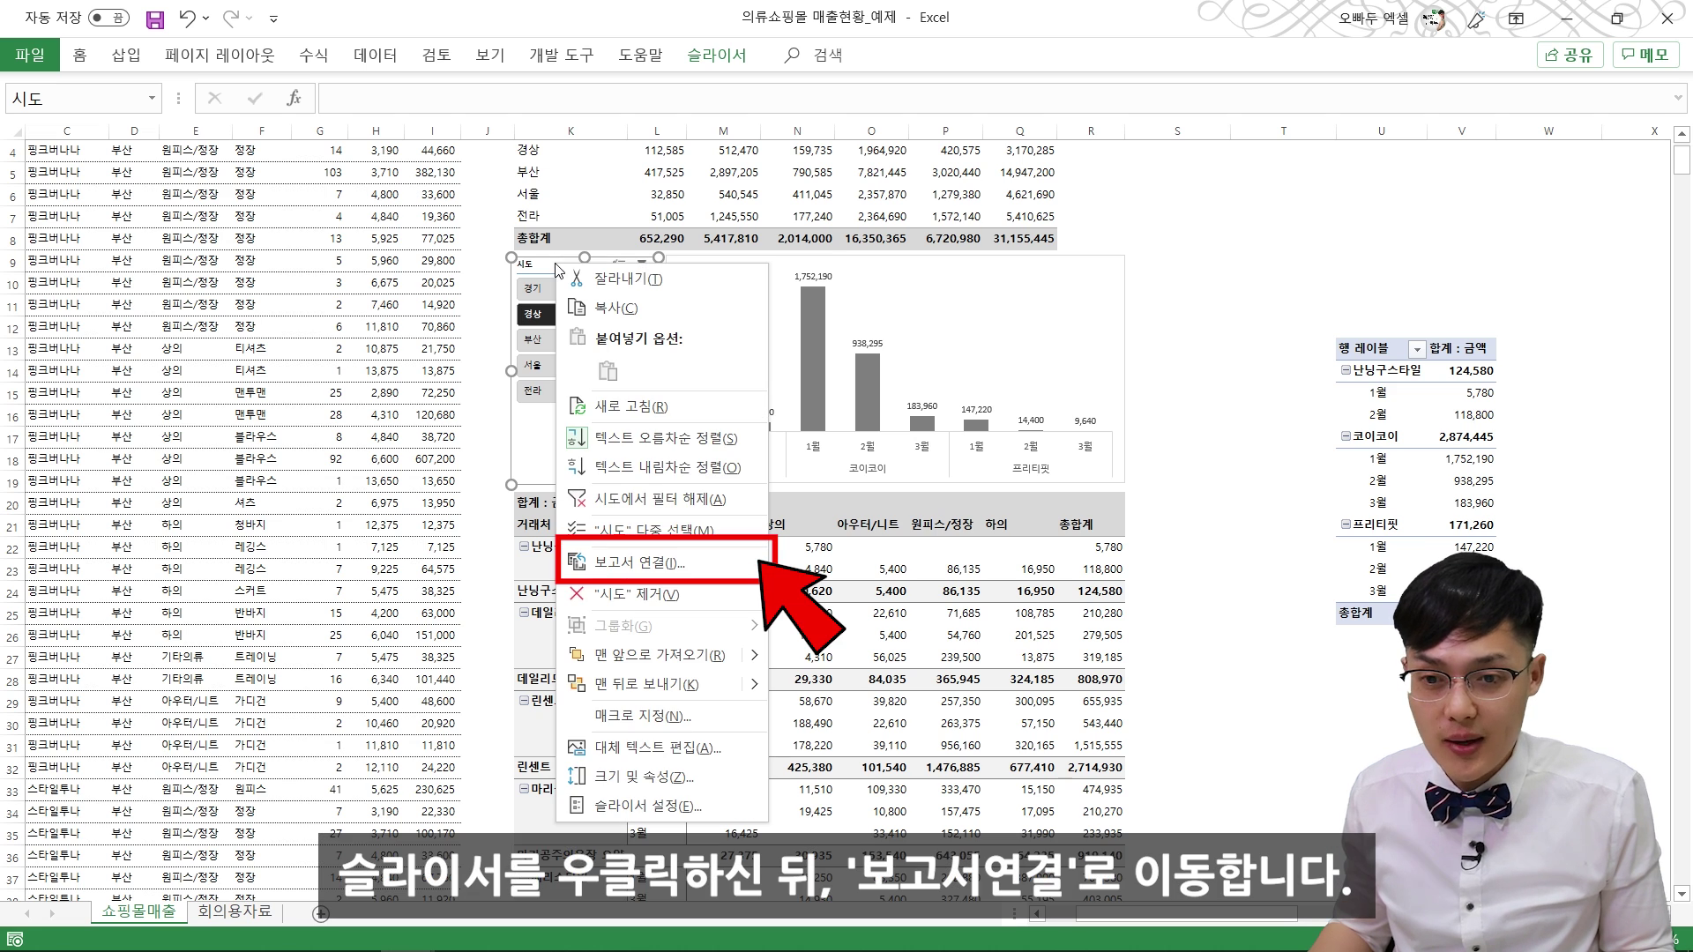
left_click(631, 571)
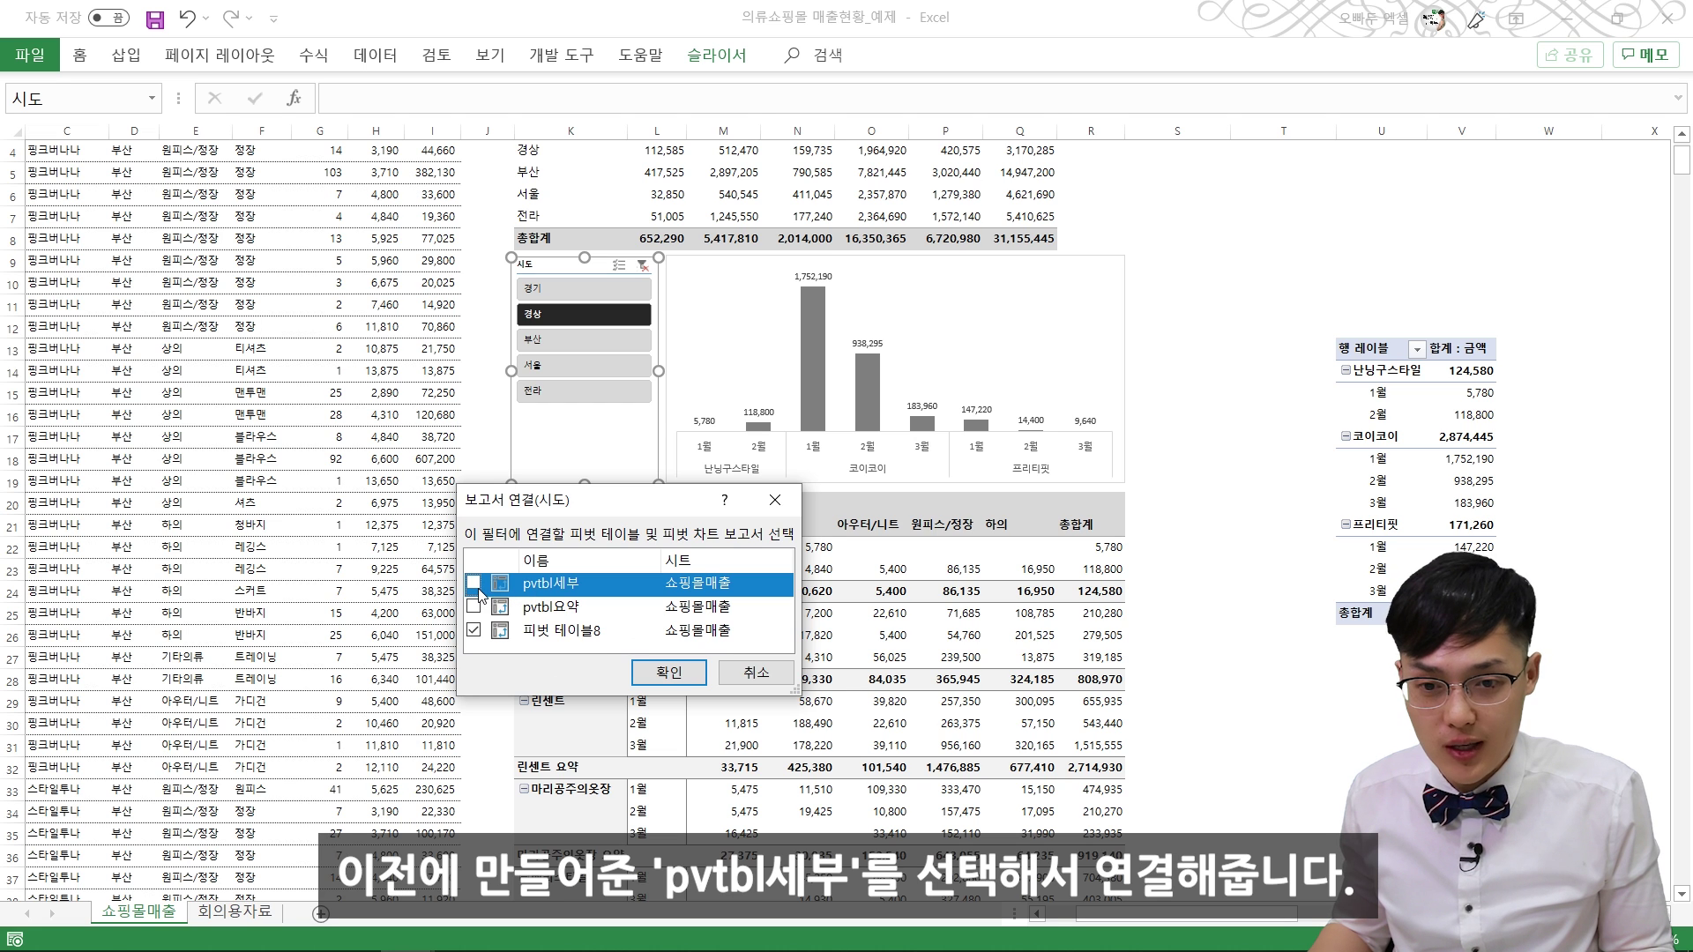
left_click(654, 668)
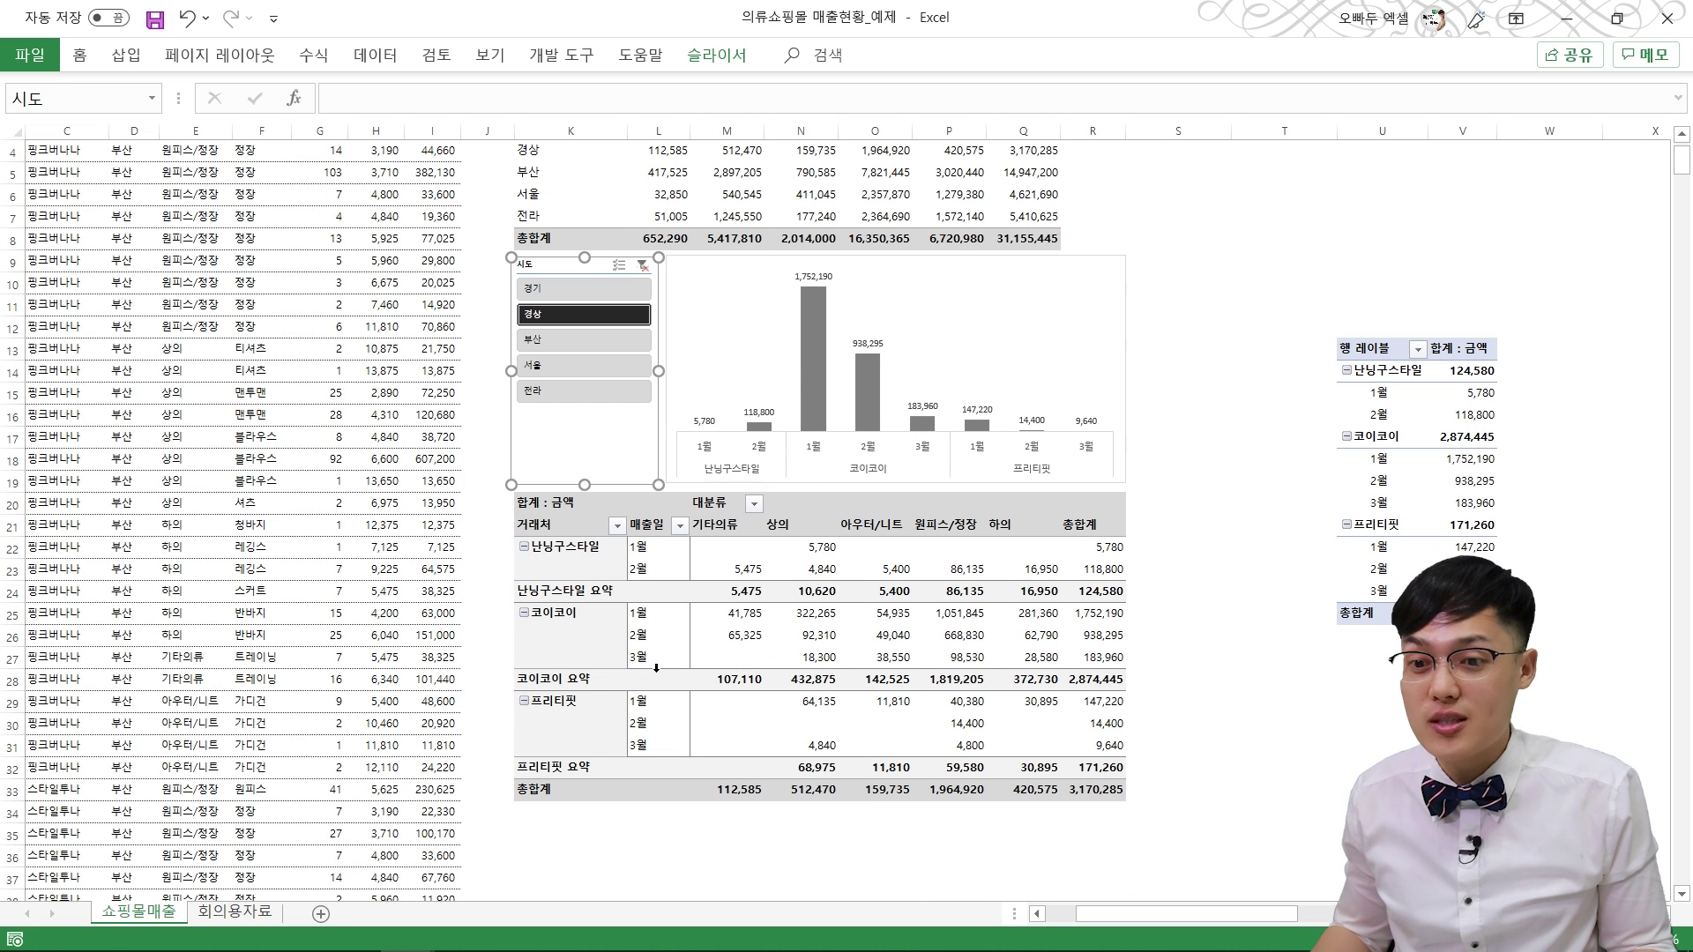
Step: Filter the chart and the connected detail pivot table by 서울, 경상, 부산 and finally 서울 using the 시도 slicer
left_click(577, 374)
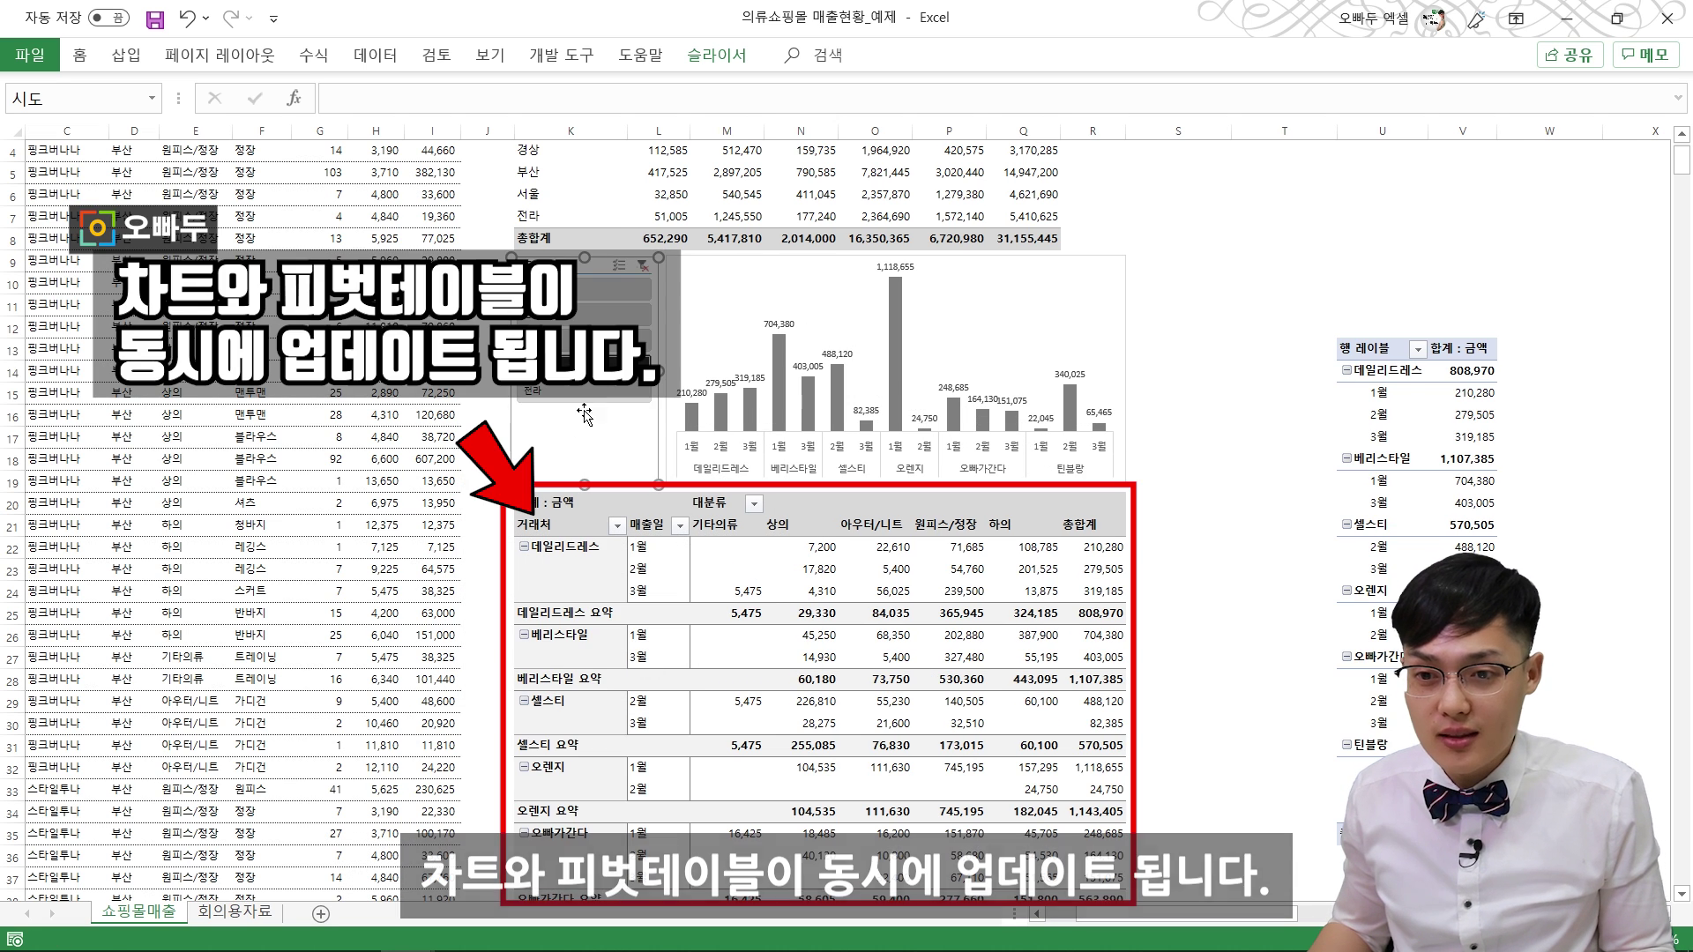
left_click(582, 314)
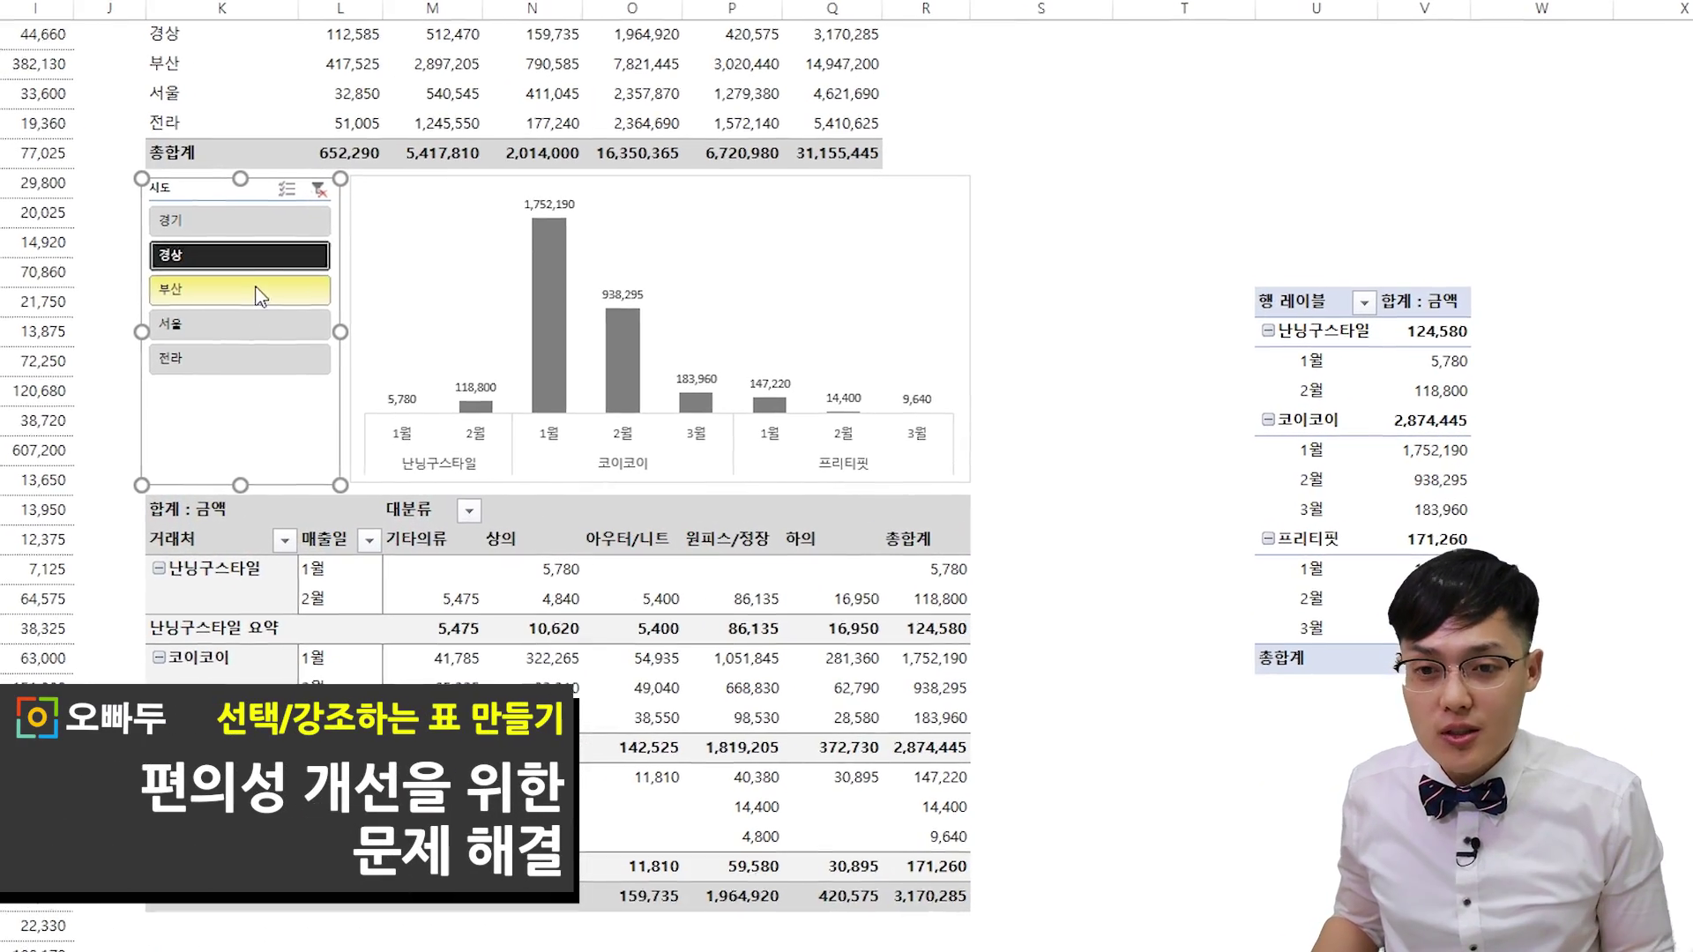
left_click(262, 302)
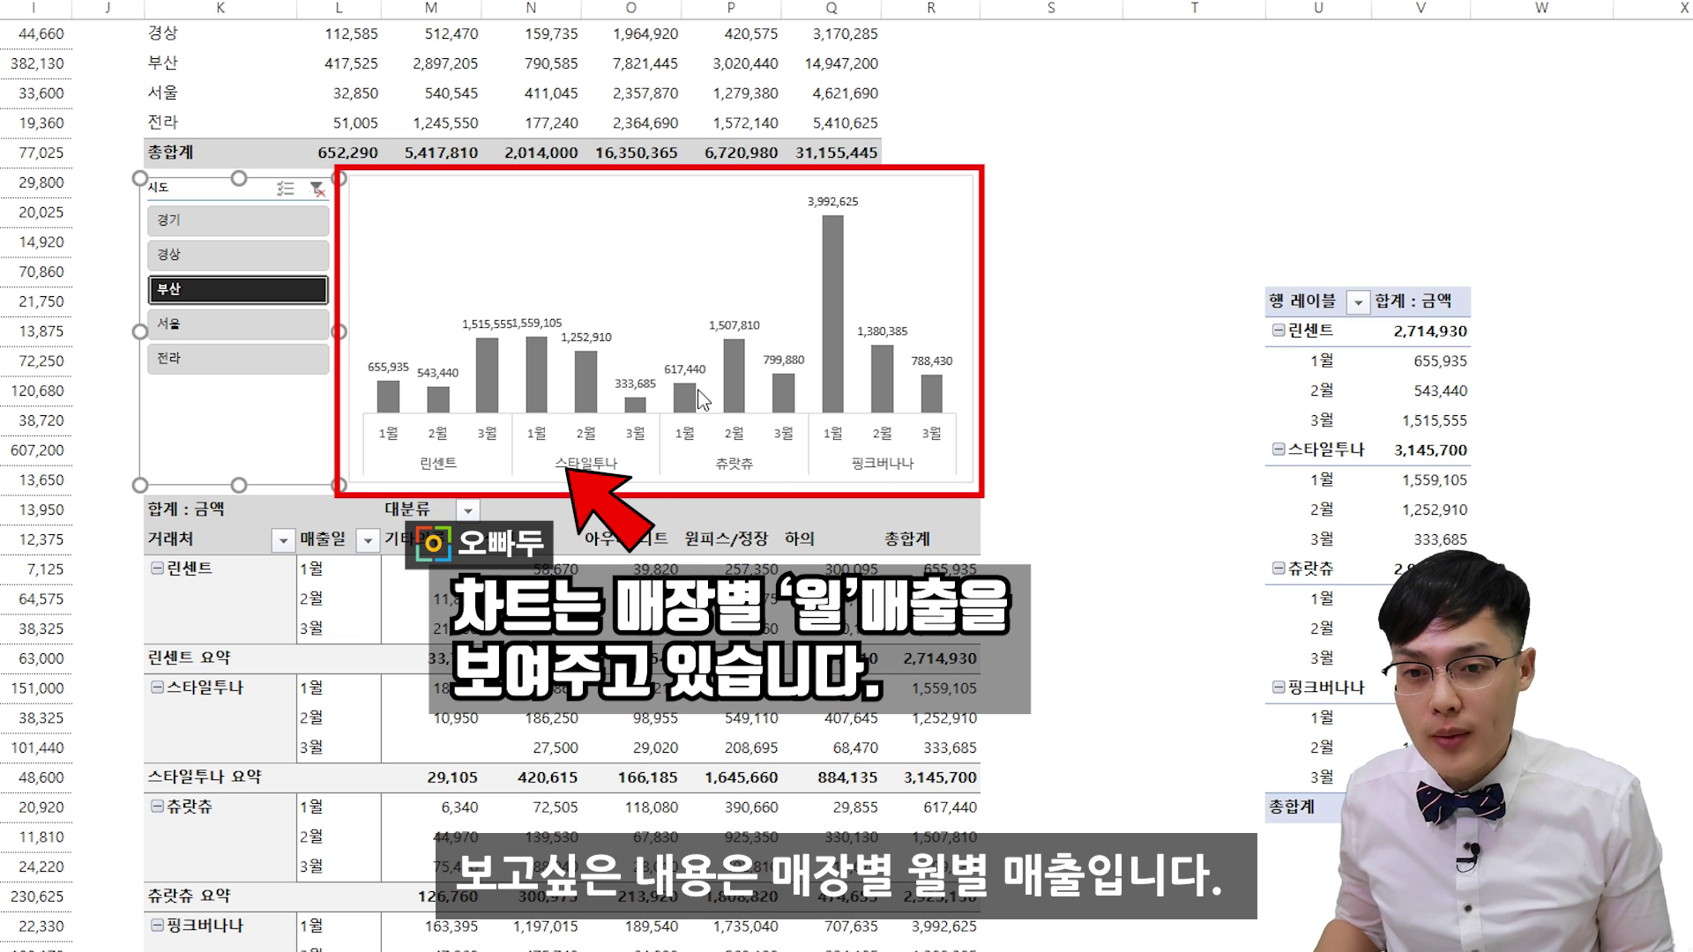
left_click(206, 321)
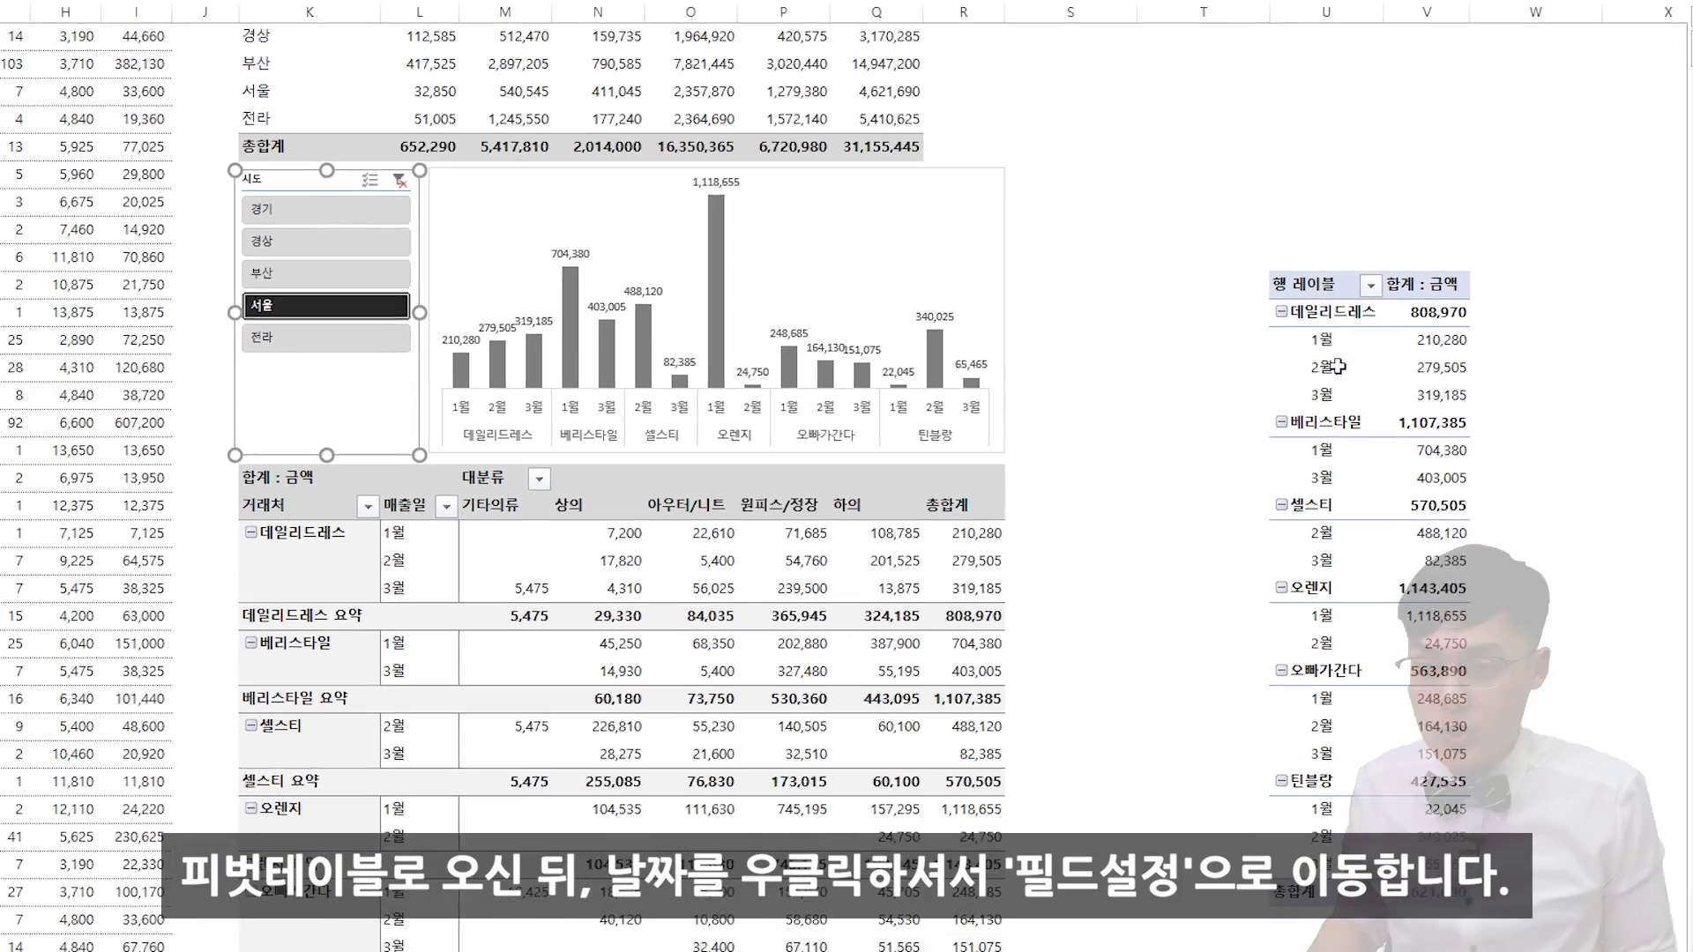
Step: In the 매출일 field settings of the chart's pivot table, enable showing items with no data (데이터가 없는 항목 표시)
left_click(1337, 367)
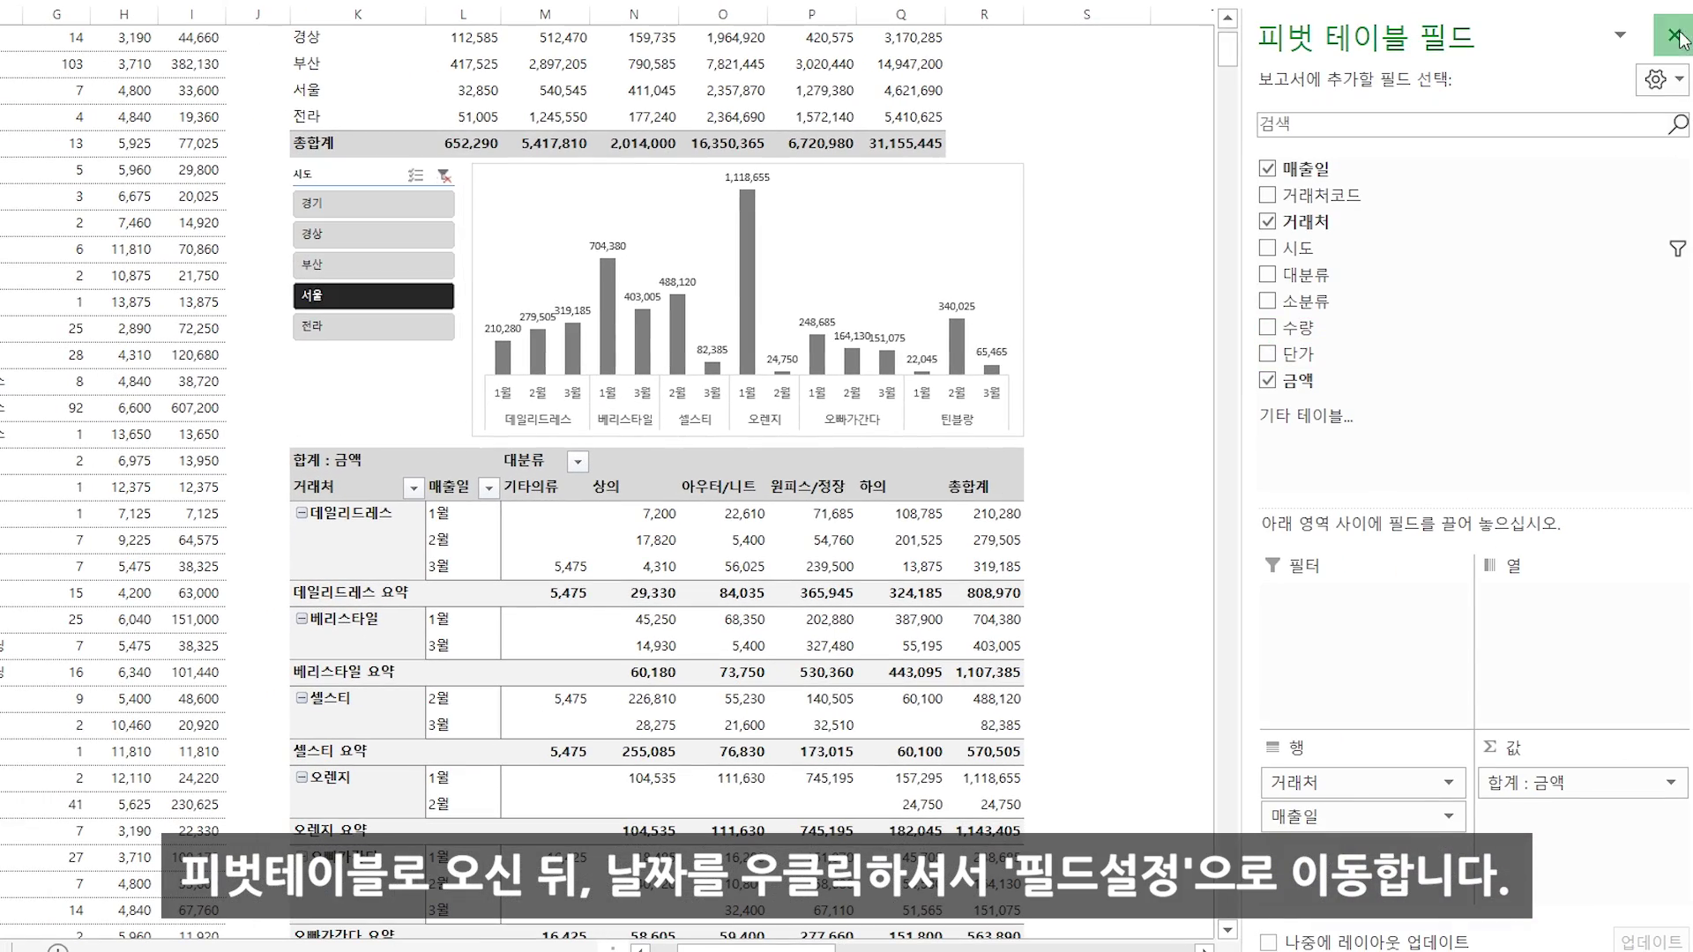
left_click(1675, 35)
right_click(1324, 358)
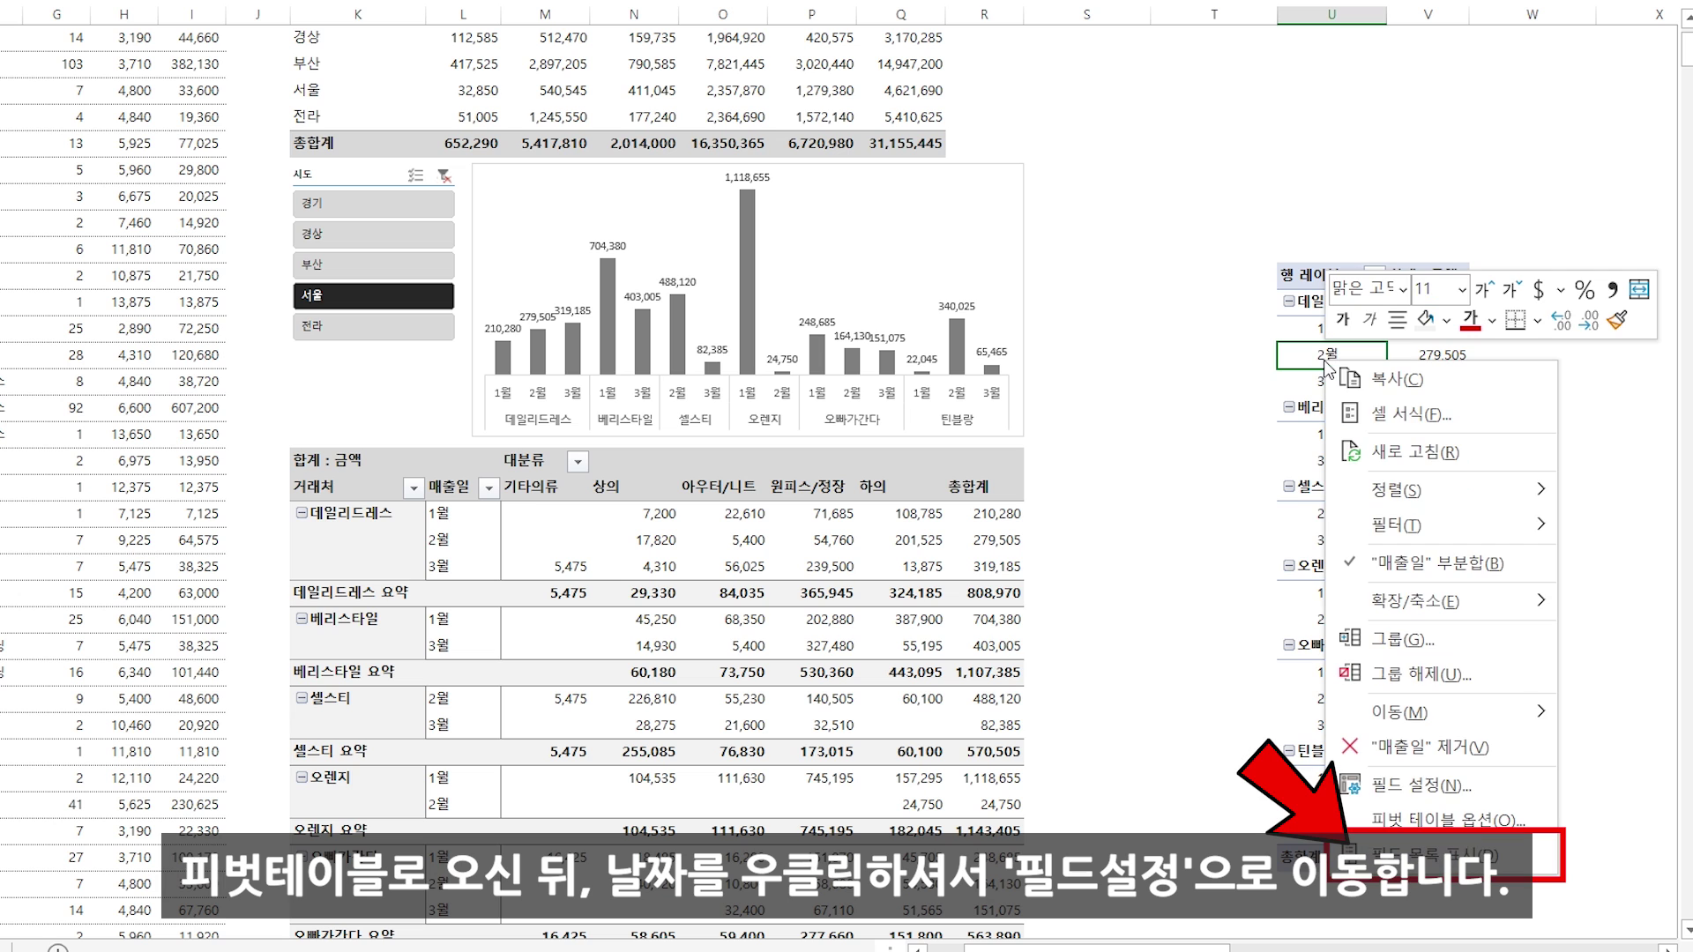
left_click(1421, 787)
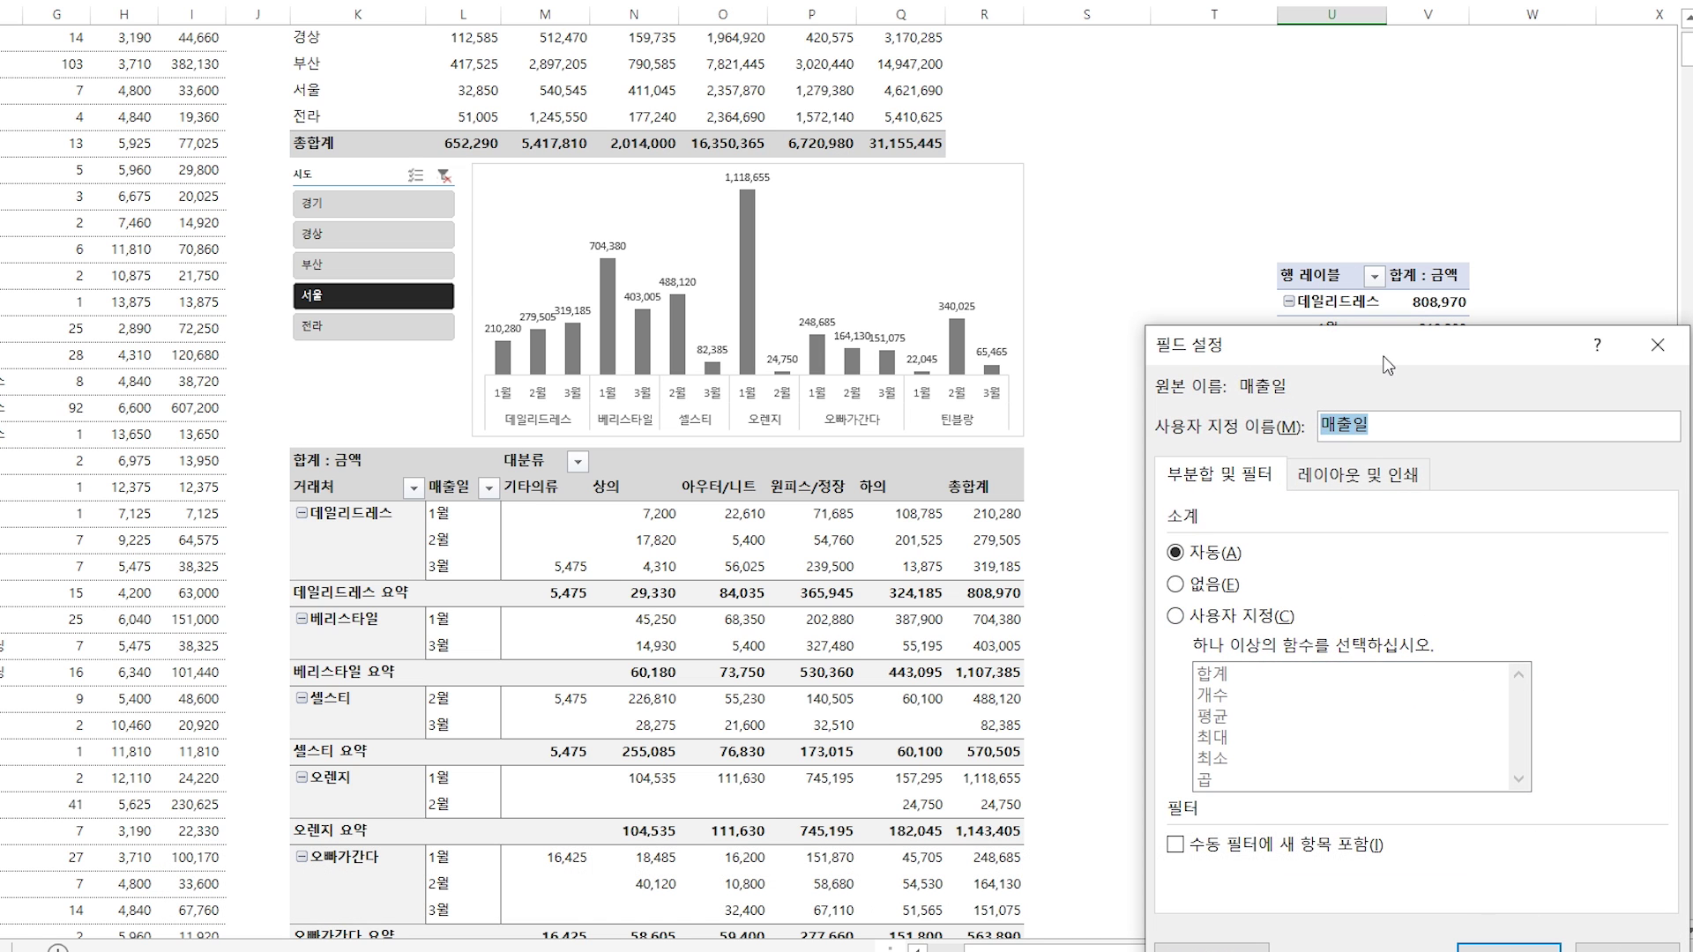
left_click_drag(1385, 208, 1266, 208)
left_click(1215, 333)
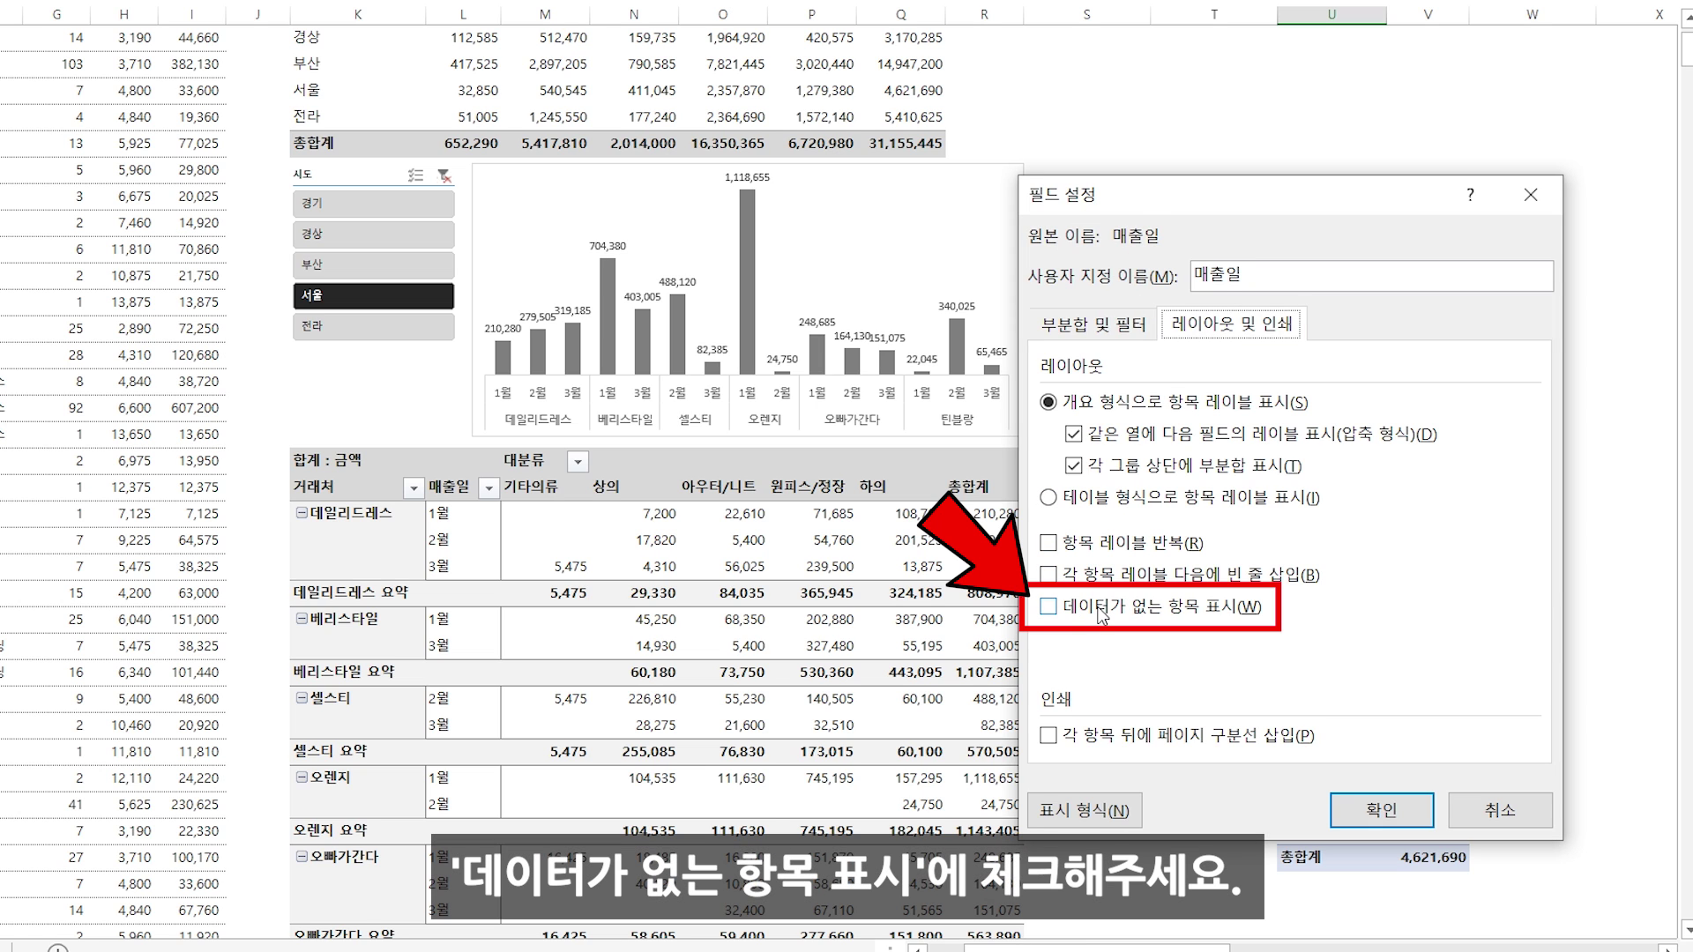
left_click(1357, 806)
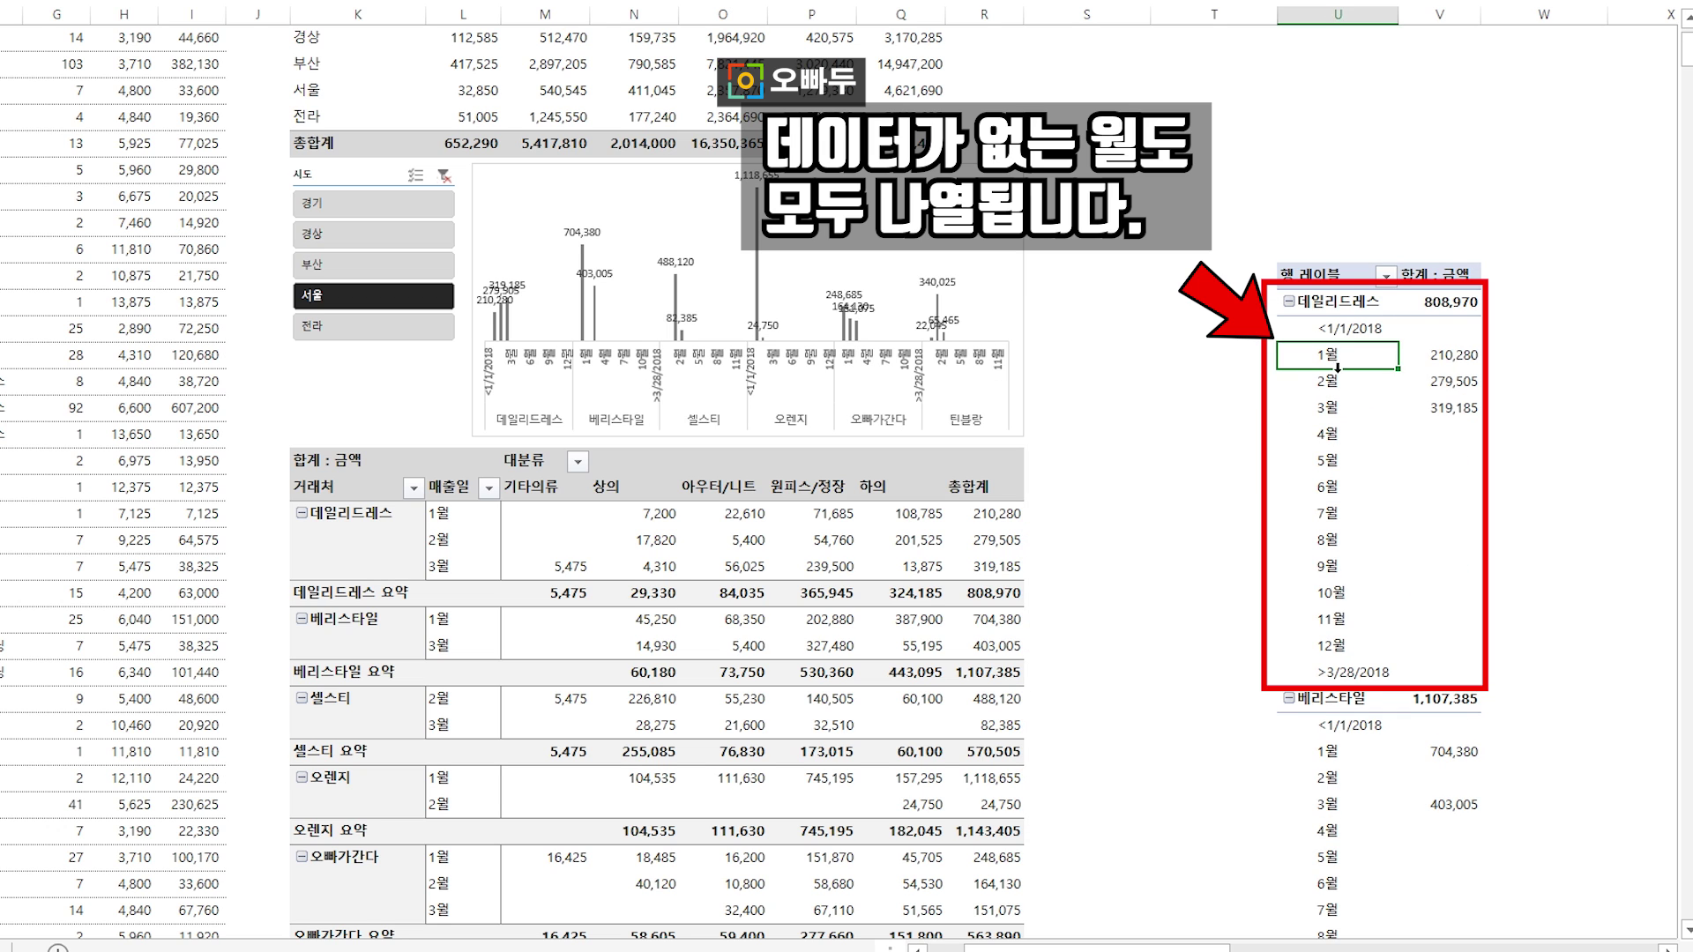
Step: Filter the 매출일 field of the chart's pivot table to show only 1월, 2월 and 3월
left_click_drag(1346, 356, 1344, 648)
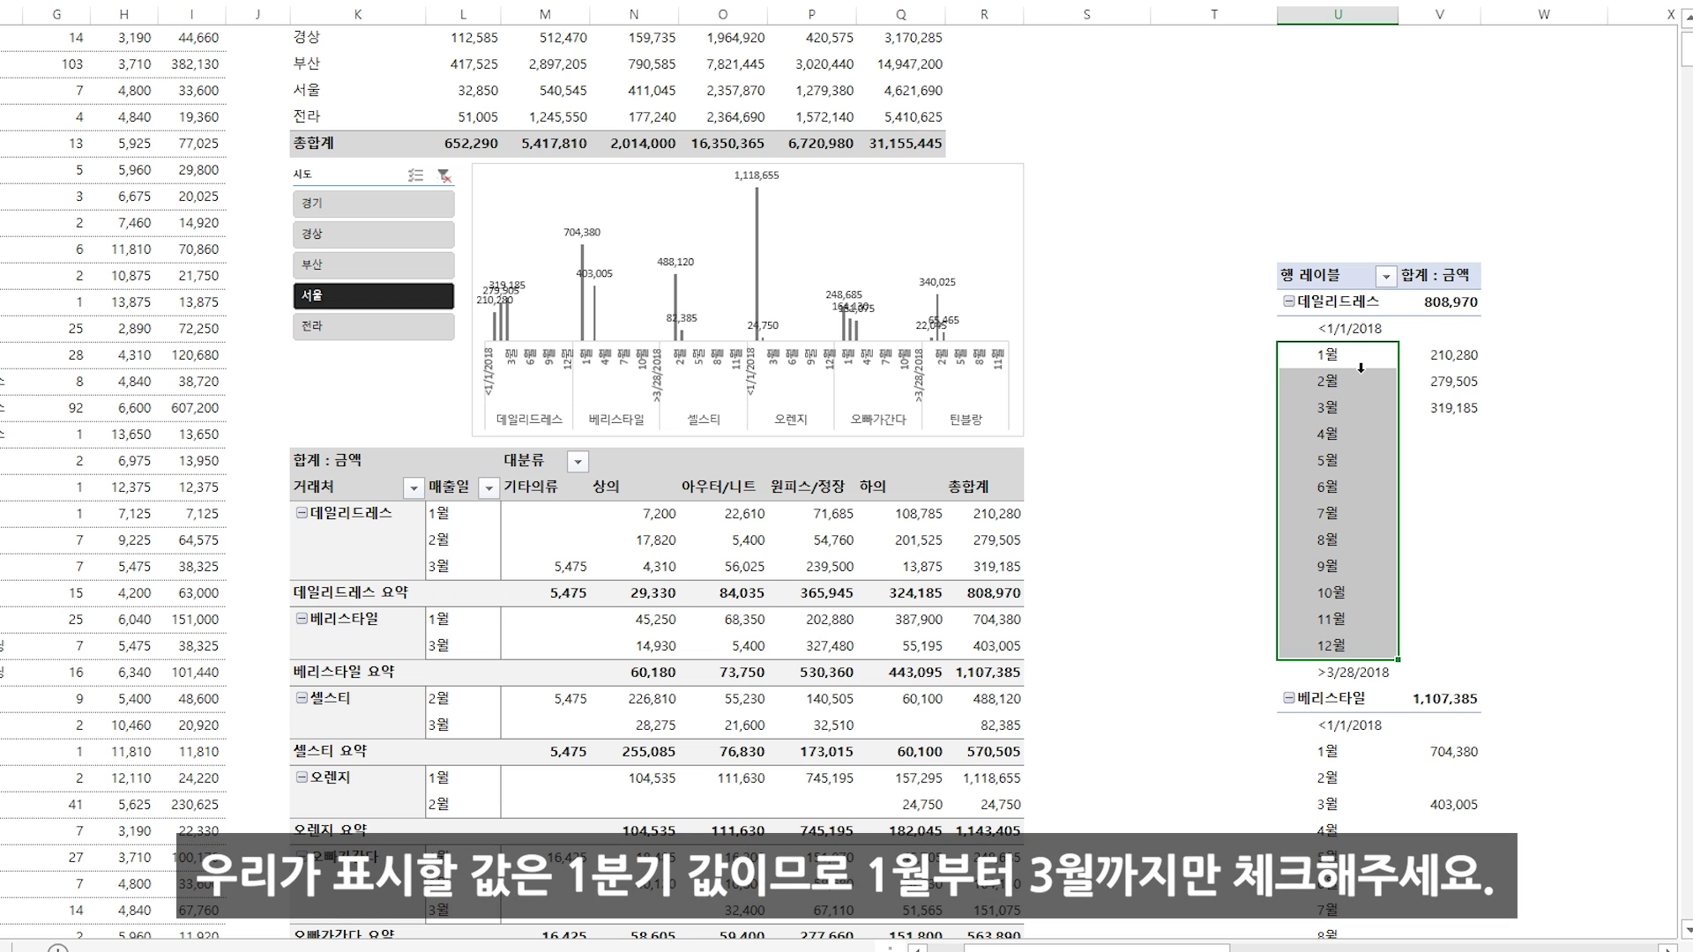
left_click(1388, 279)
left_click(1117, 609)
left_click(1117, 656)
left_click(1118, 680)
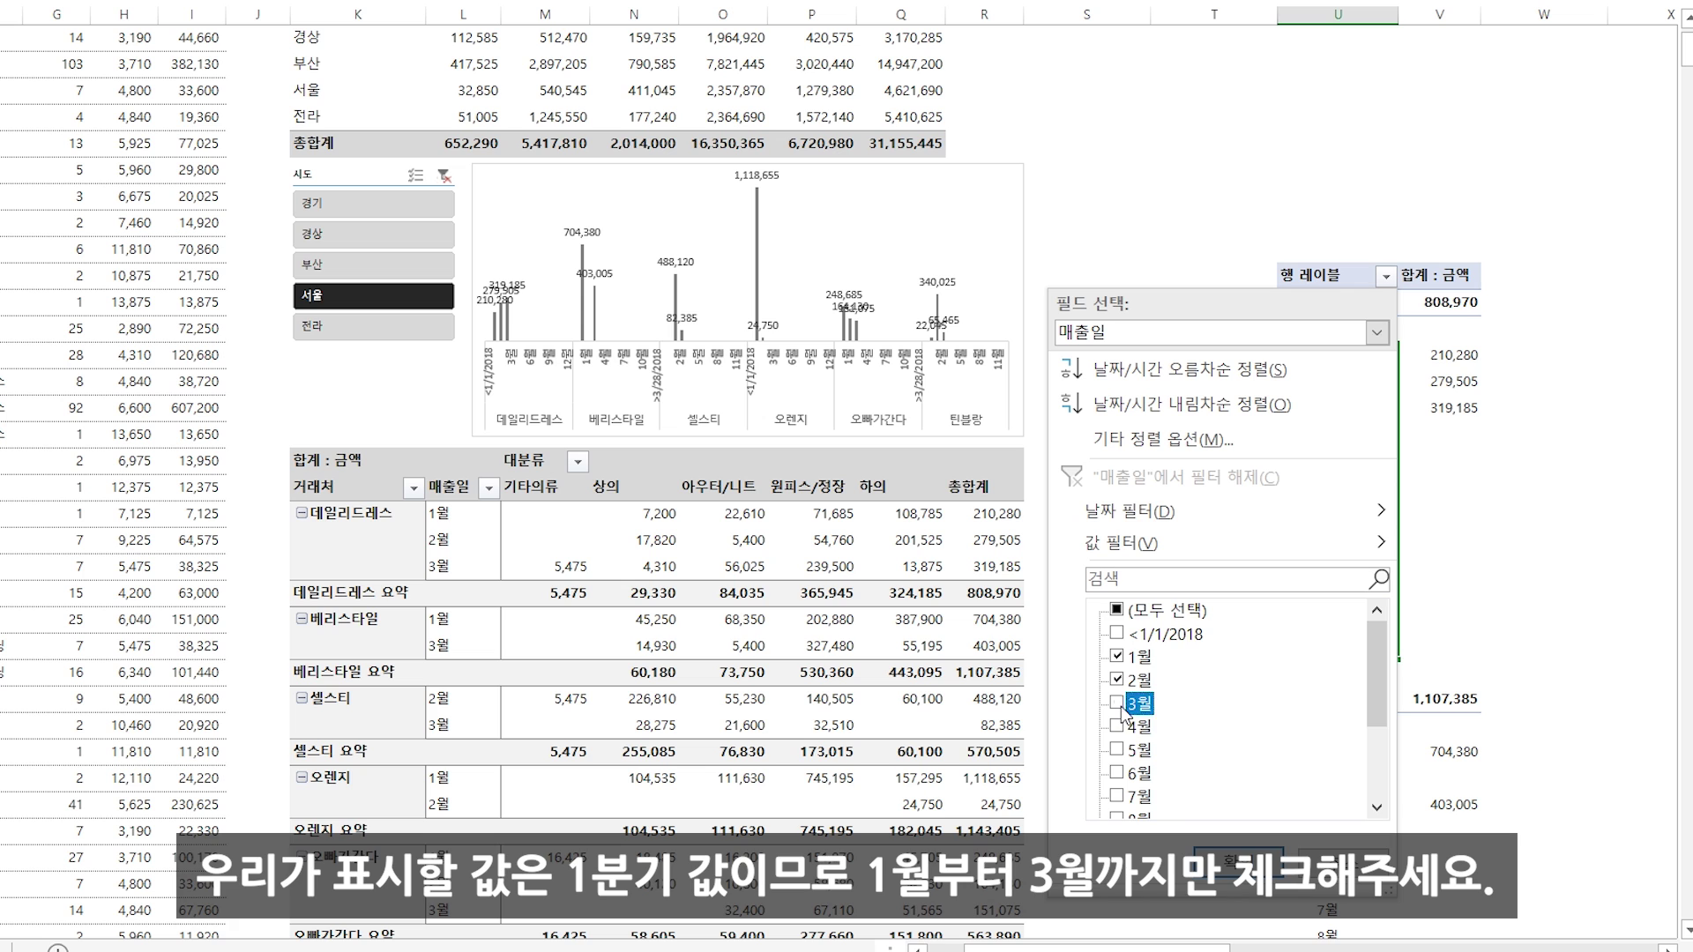
left_click(1233, 864)
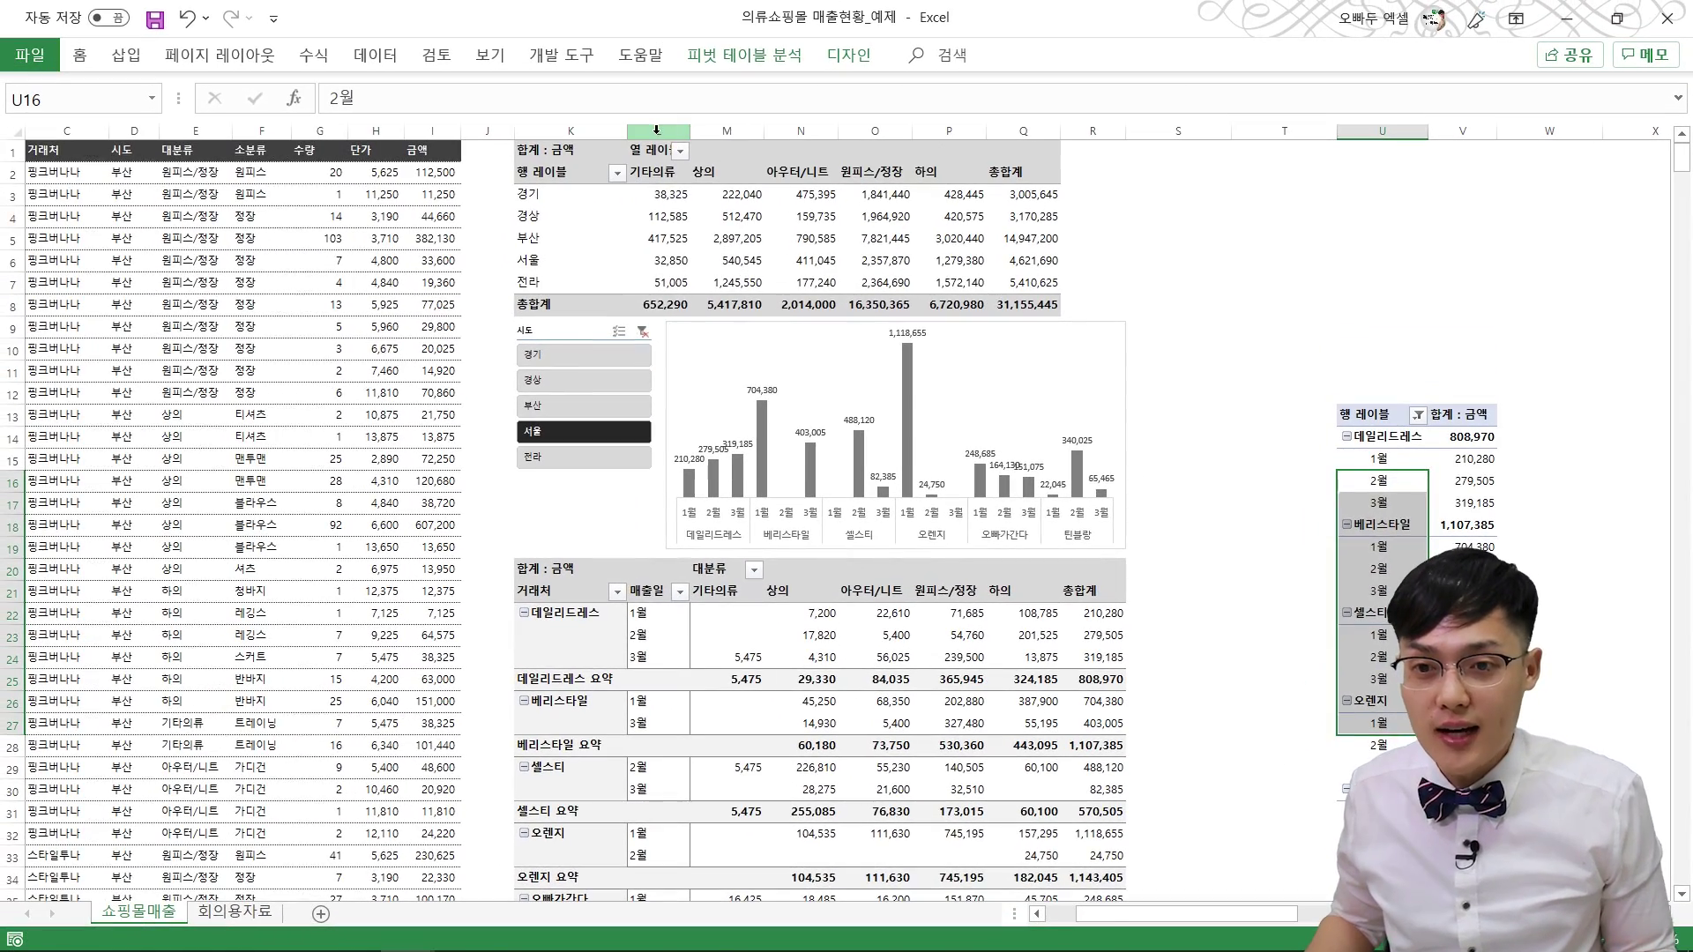
Step: Try widening columns L through R while filtering with the 시도 slicer by 경상, 서울 and 경상 again
left_click_drag(656, 129, 1081, 137)
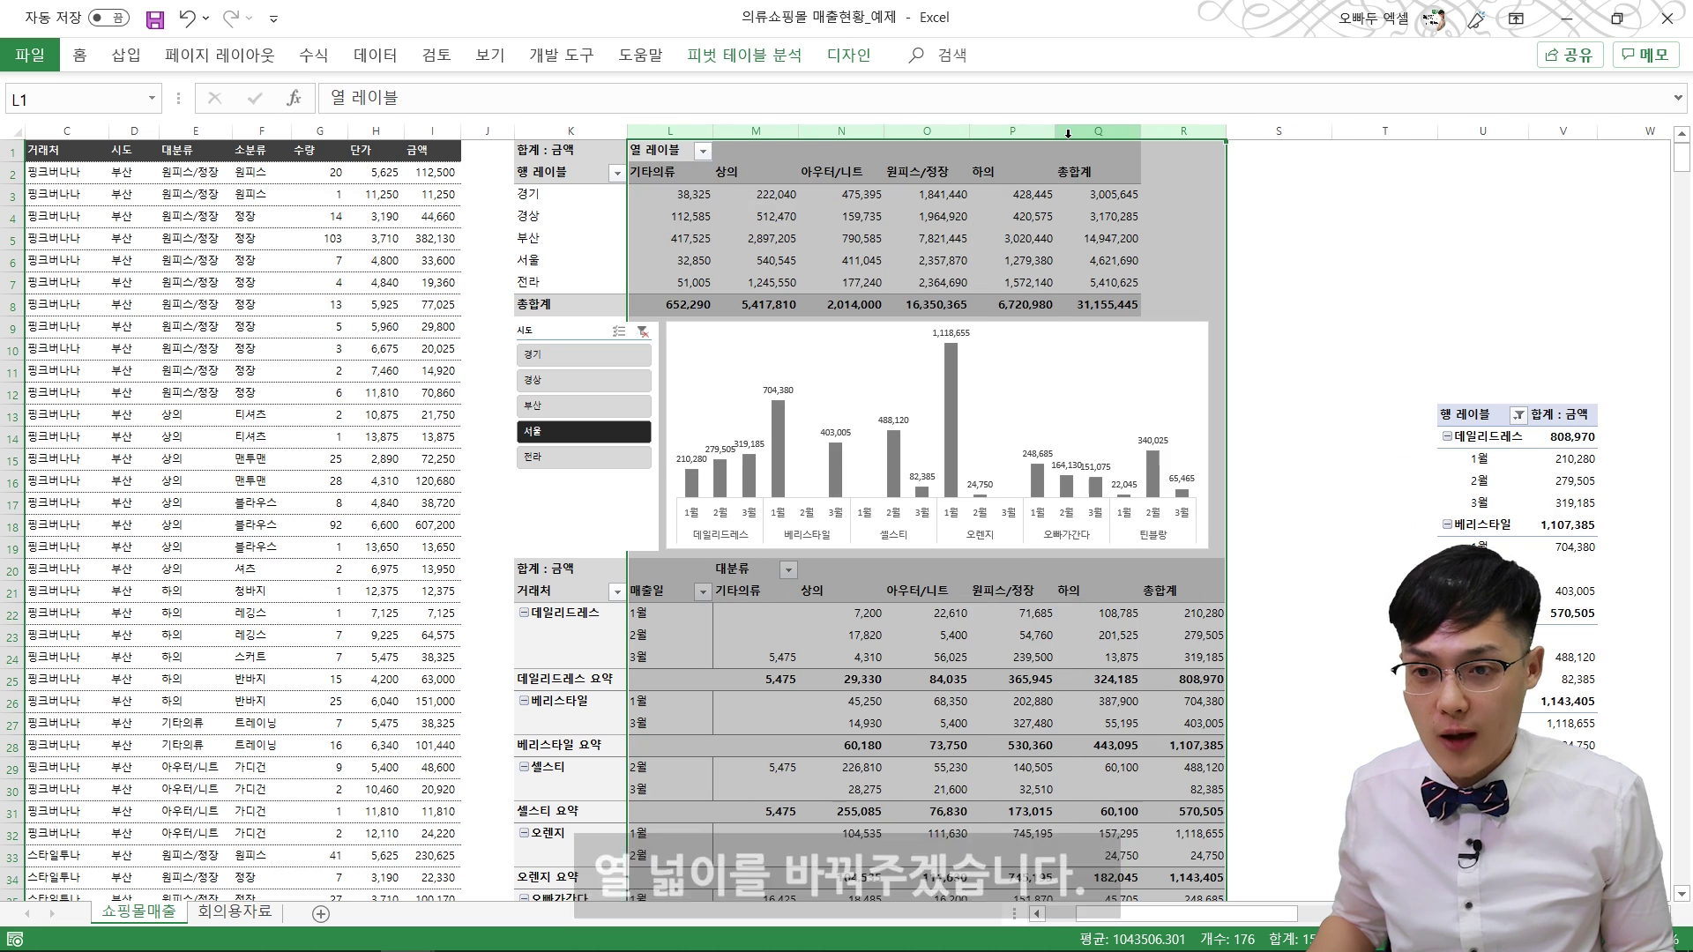
left_click(432, 414)
left_click(568, 370)
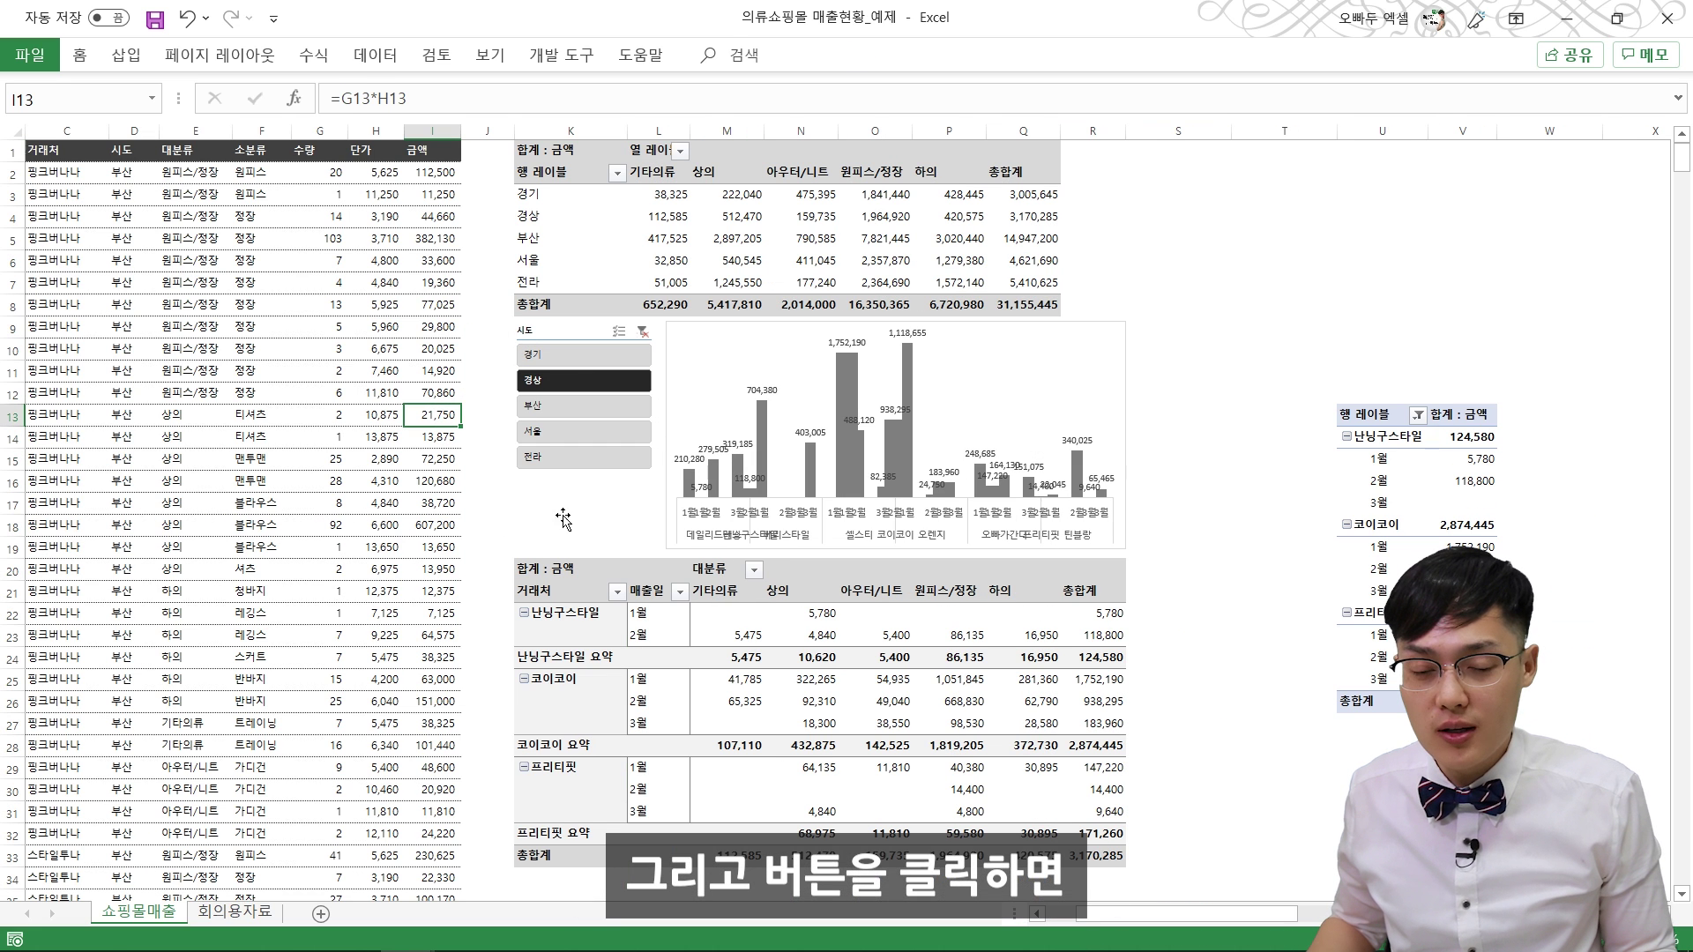
left_click(582, 432)
left_click_drag(669, 131, 1145, 131)
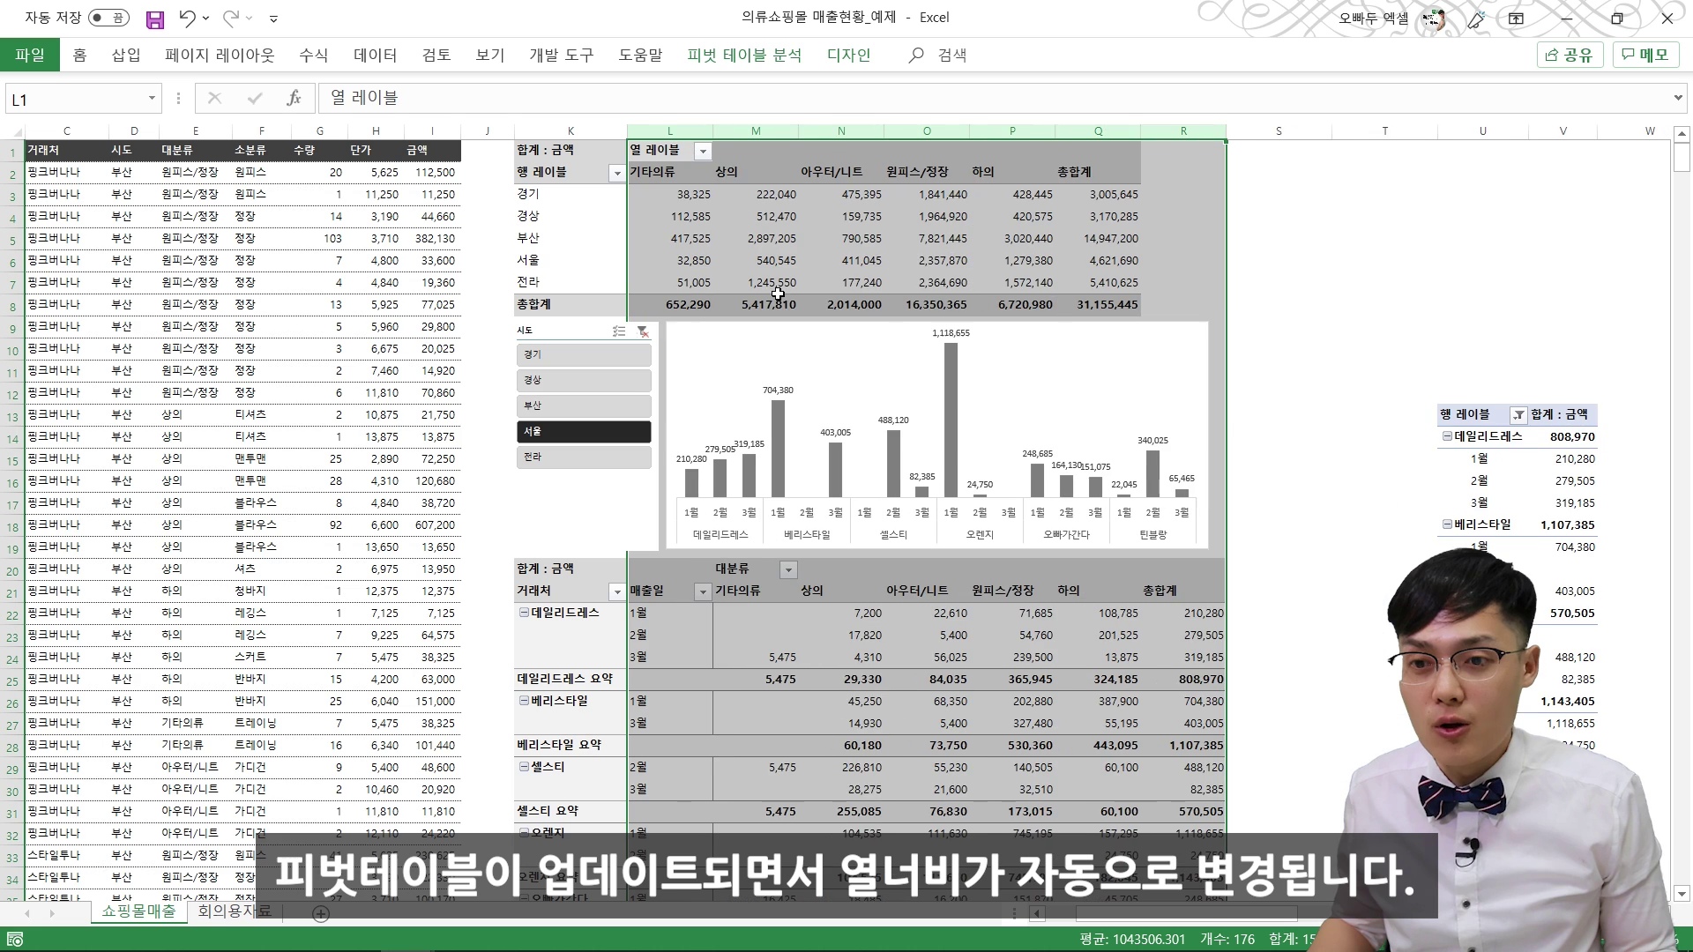
left_click(589, 379)
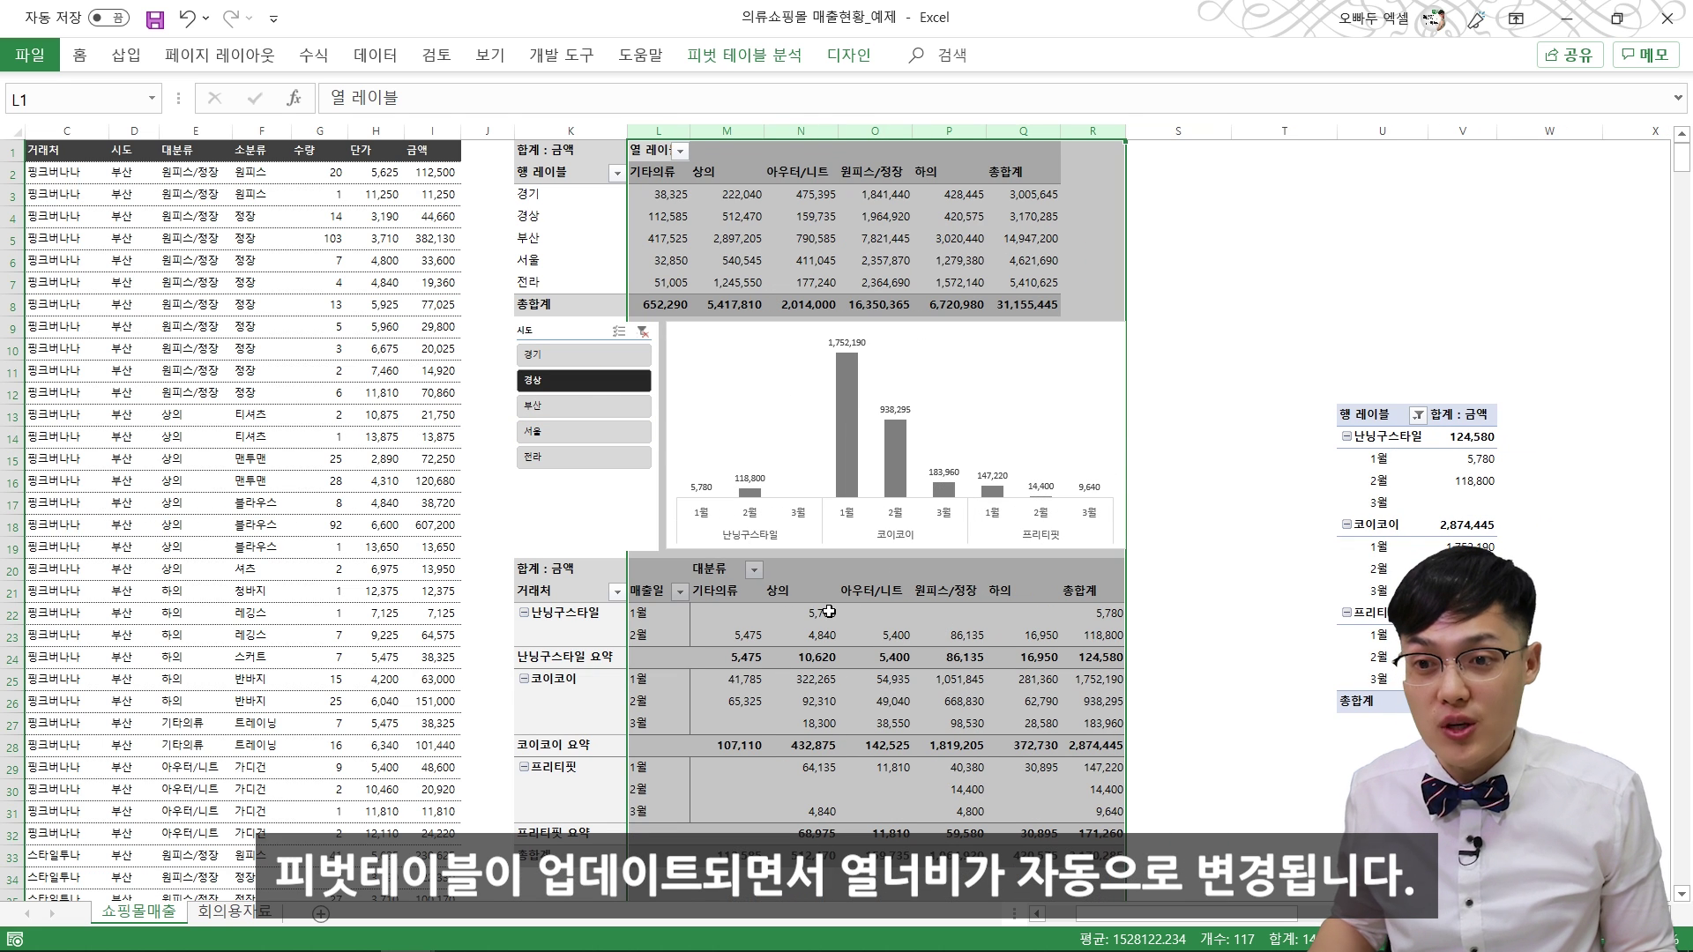
Step: Turn off automatic column fitting on update (업데이트 시 열 자동 맞춤) in the pvtbl세부 pivot table's options
left_click(852, 631)
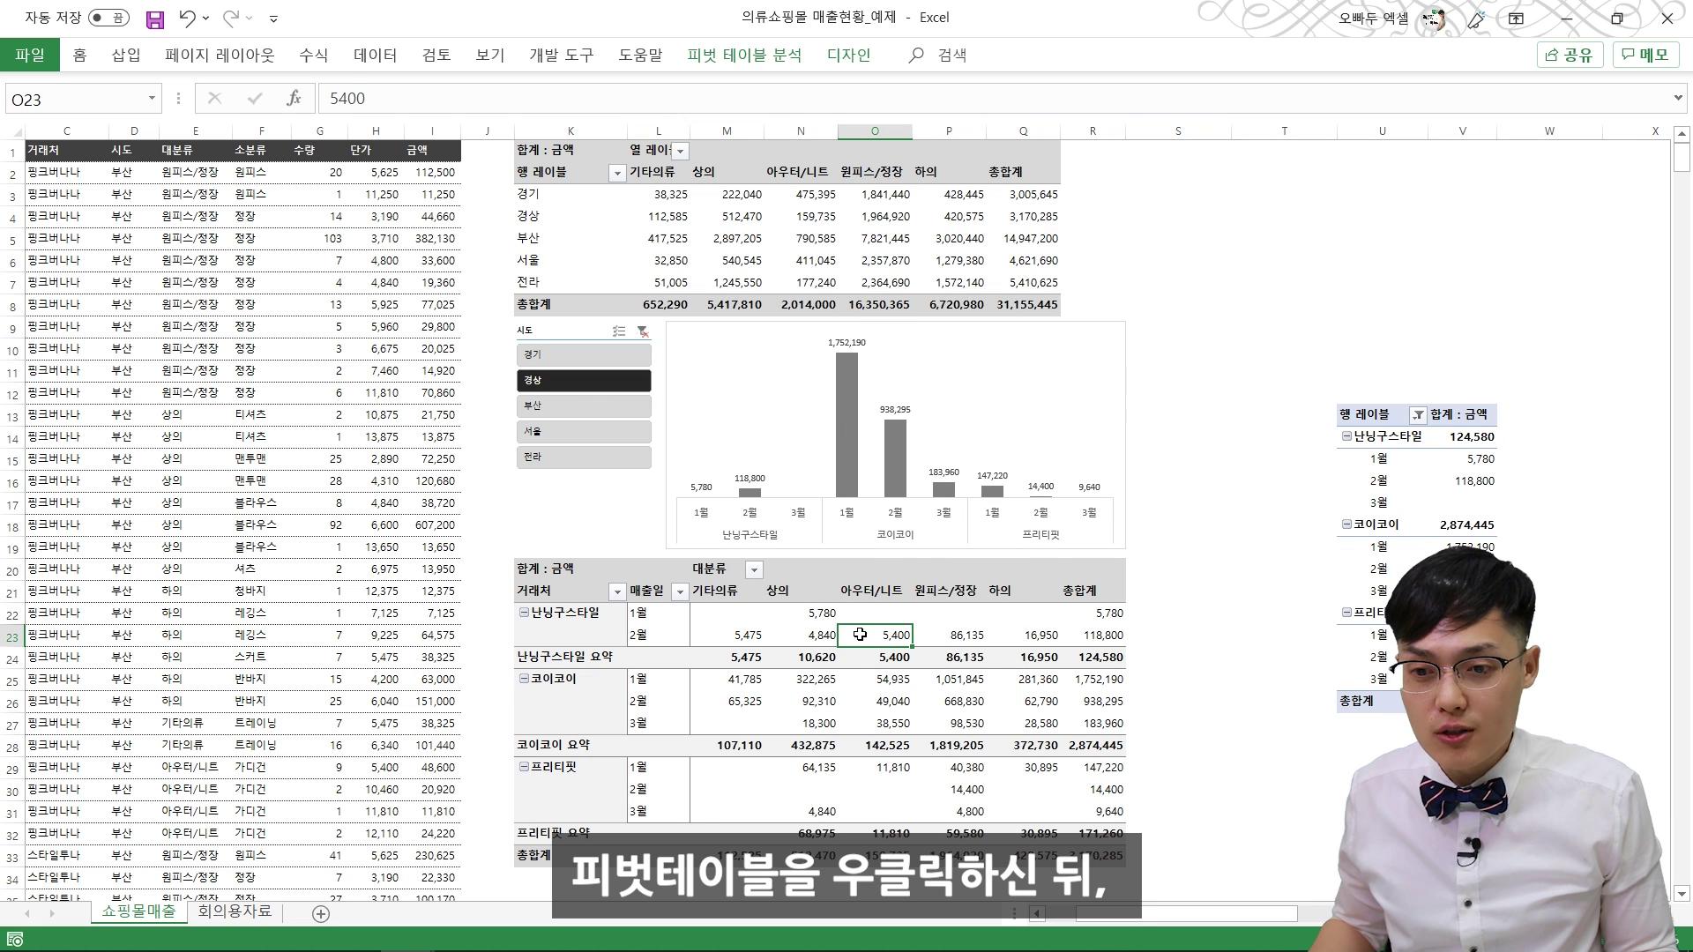
right_click(860, 635)
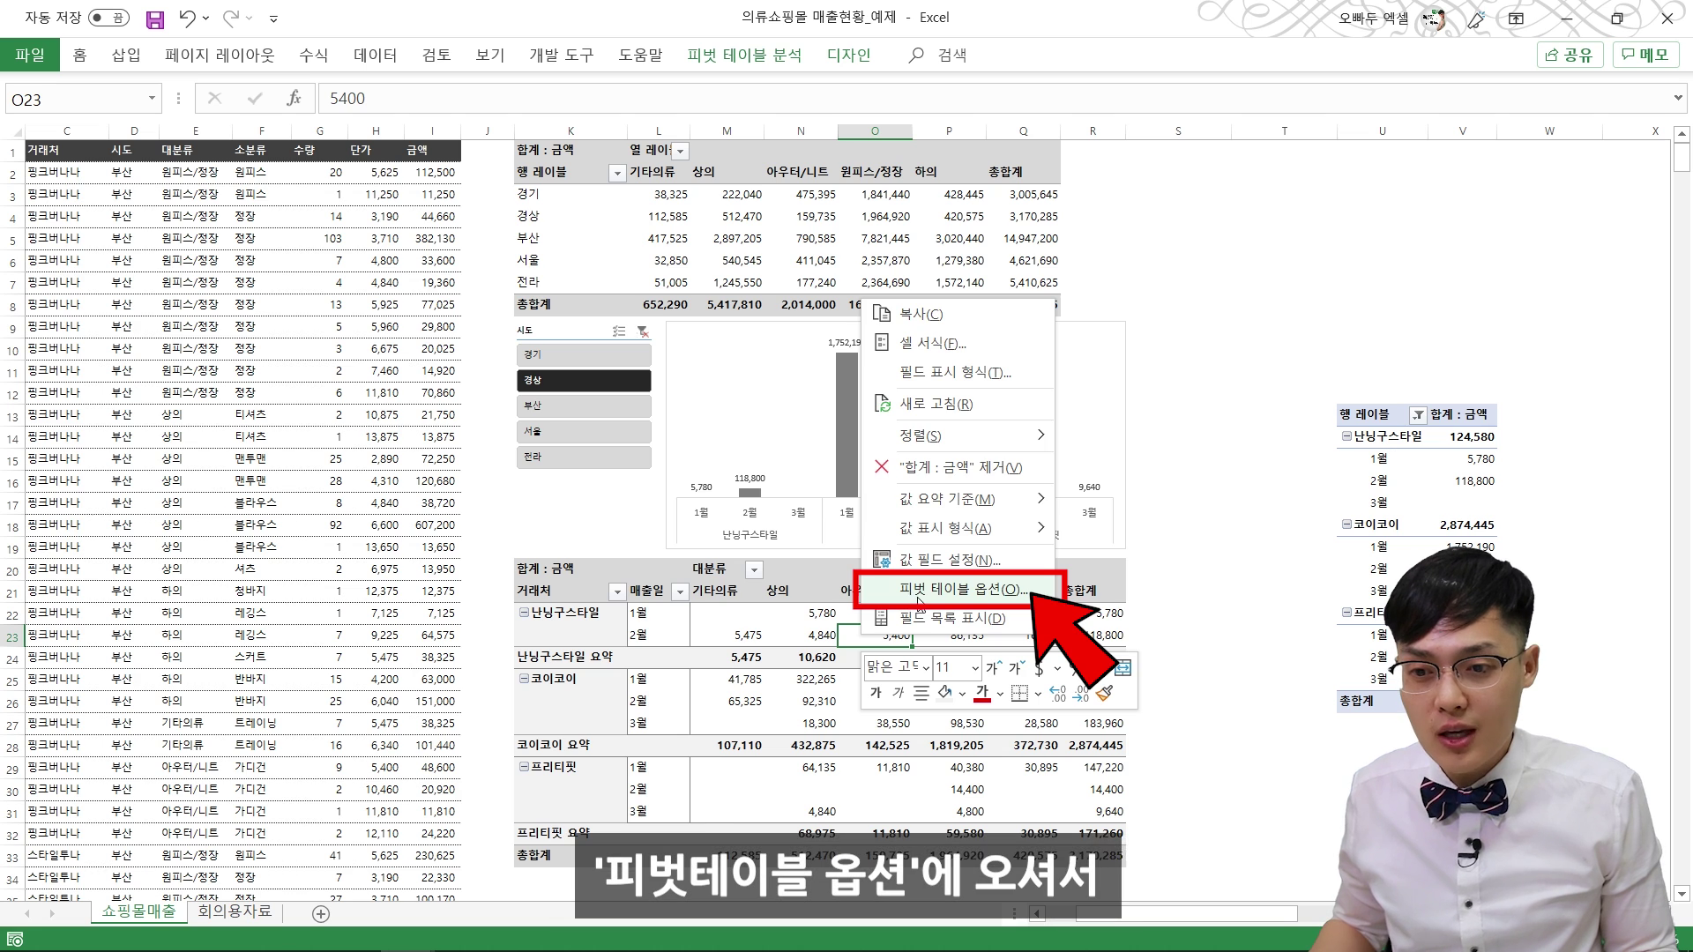
left_click(920, 600)
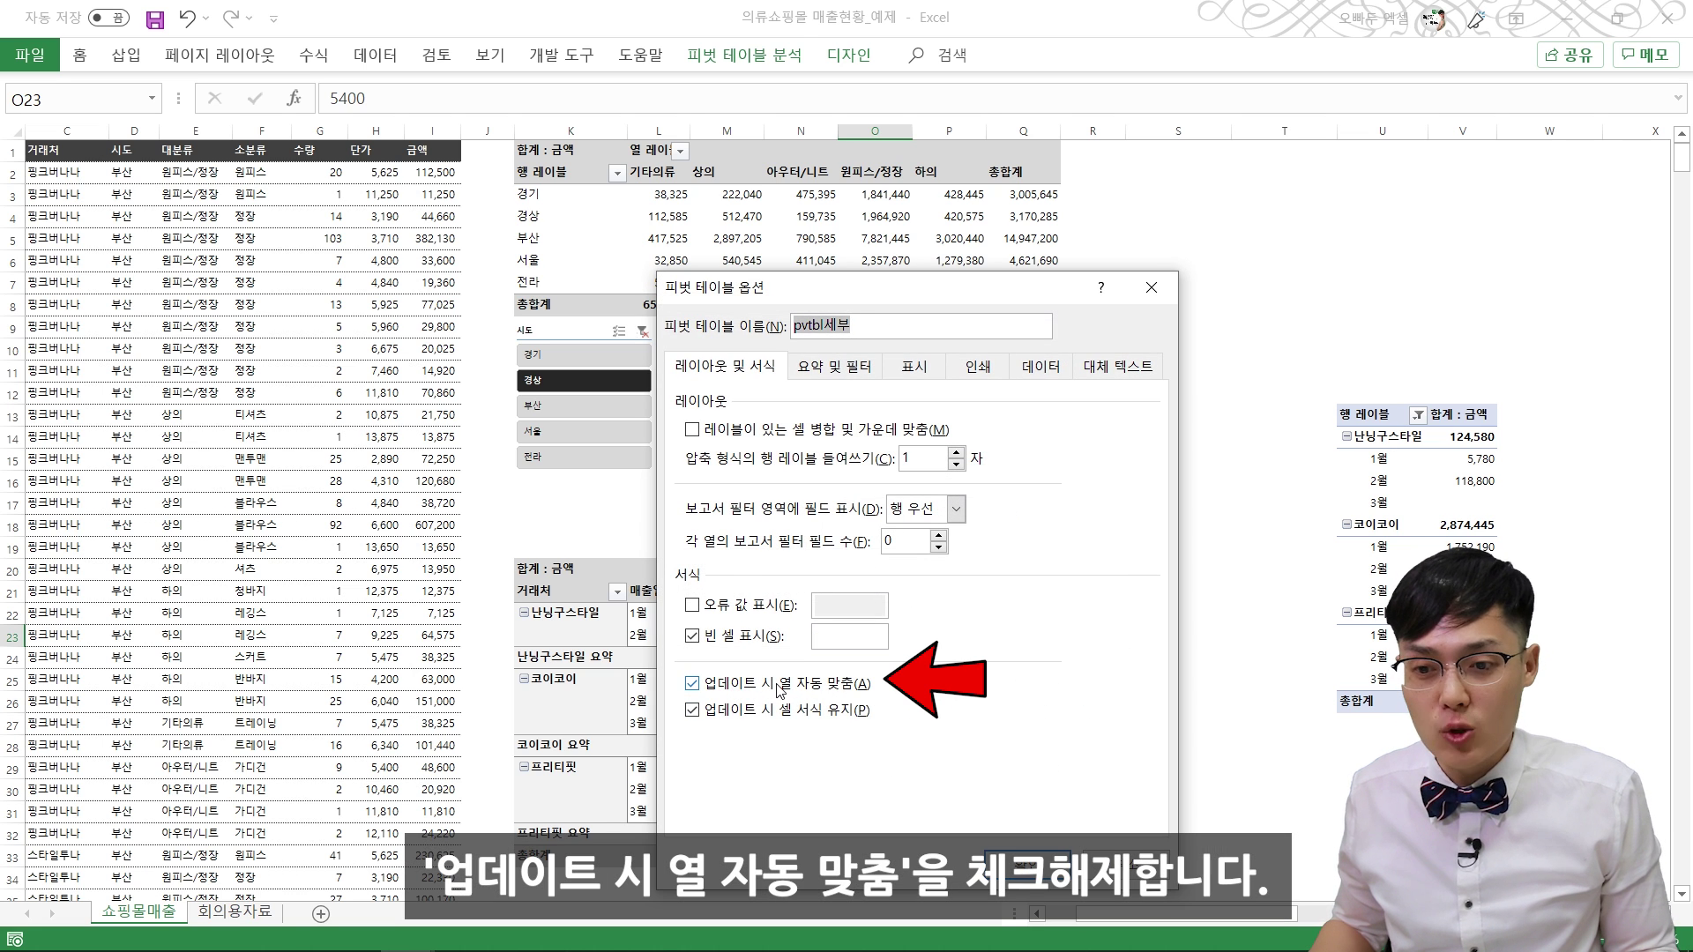
left_click(780, 684)
left_click(1022, 868)
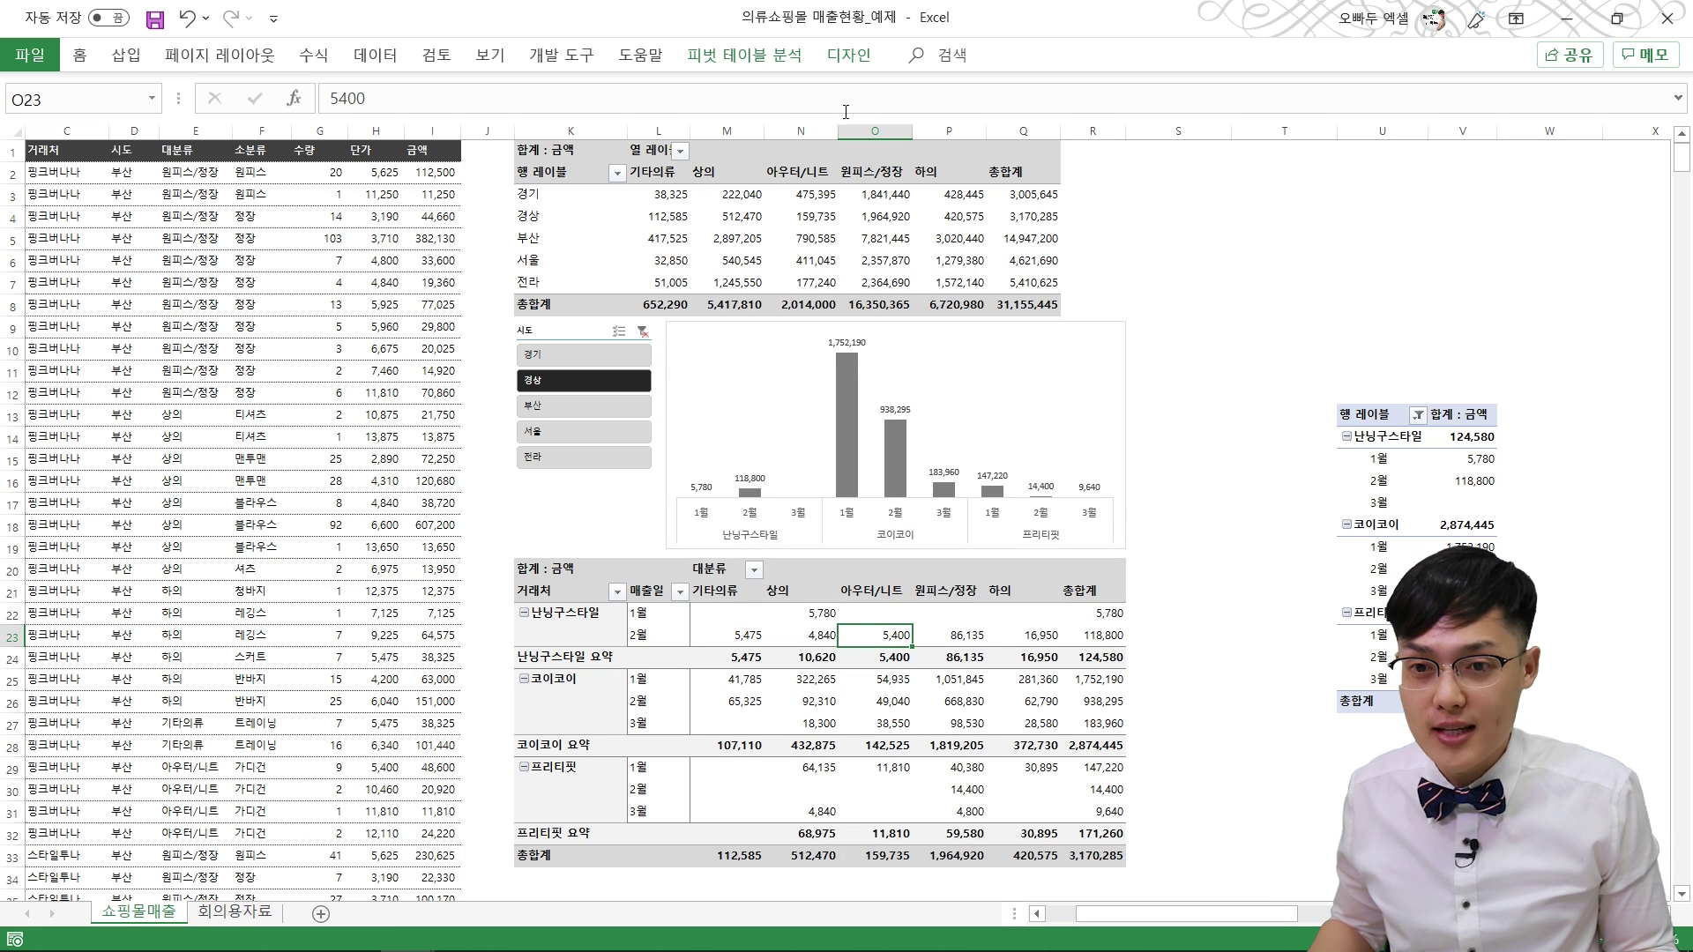
Step: Widen columns L through R and check the widths by switching 시도 slicer regions, ending on 부산
left_click_drag(675, 134, 1146, 143)
left_click(568, 407)
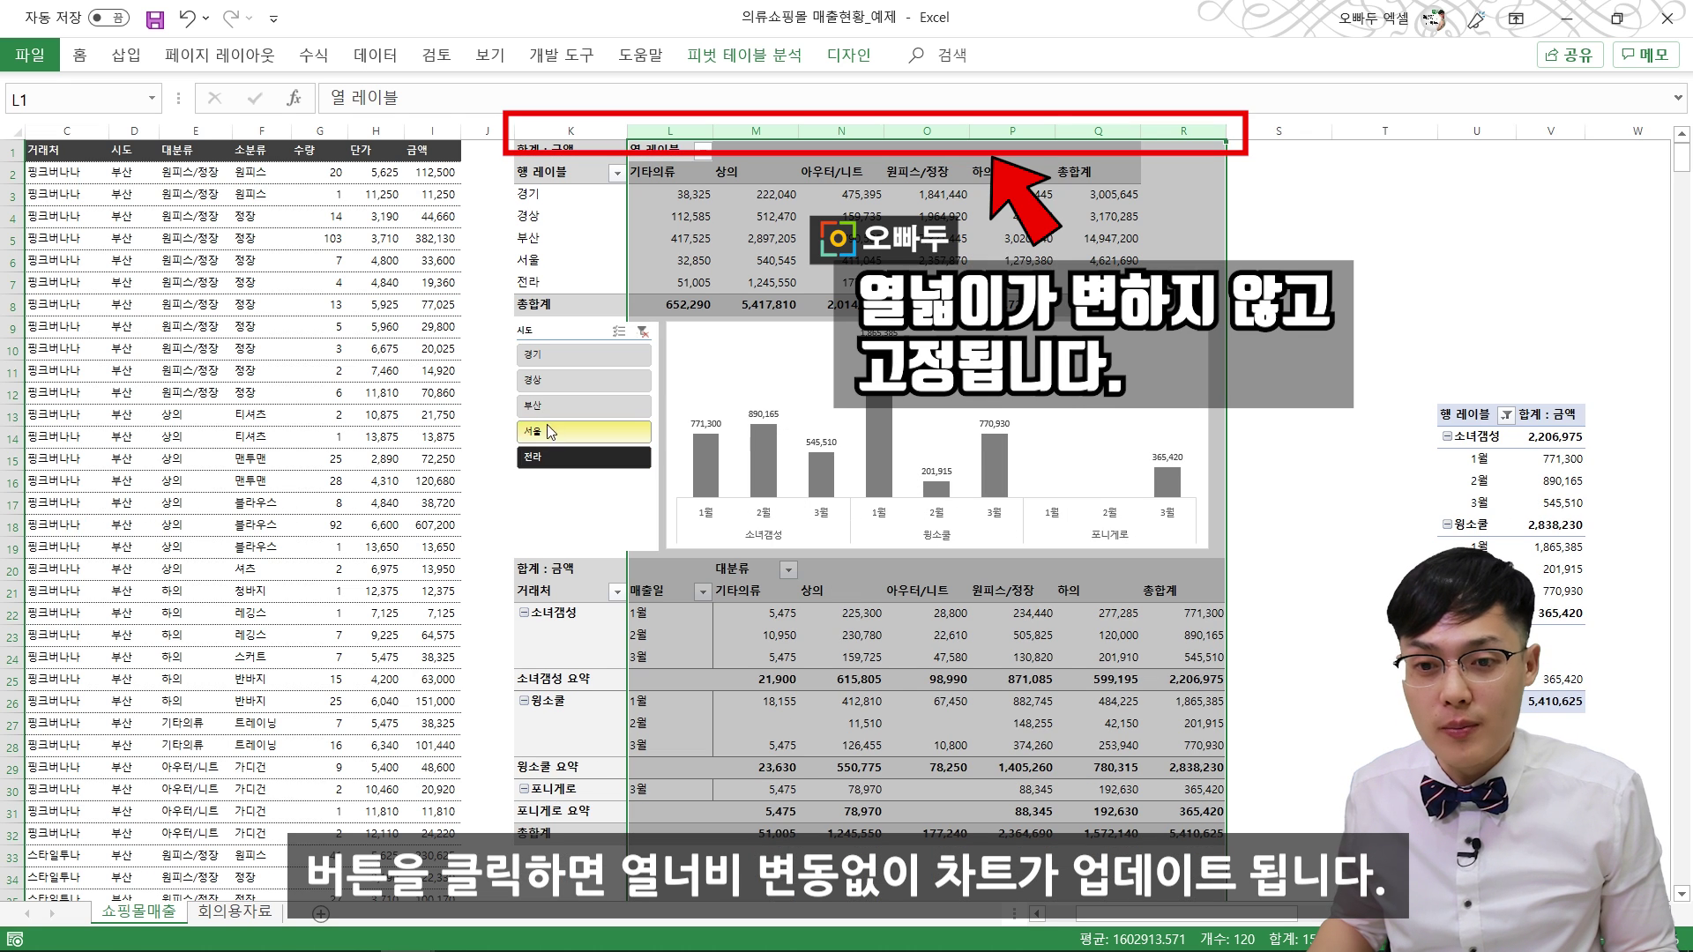
left_click(491, 498)
left_click(563, 395)
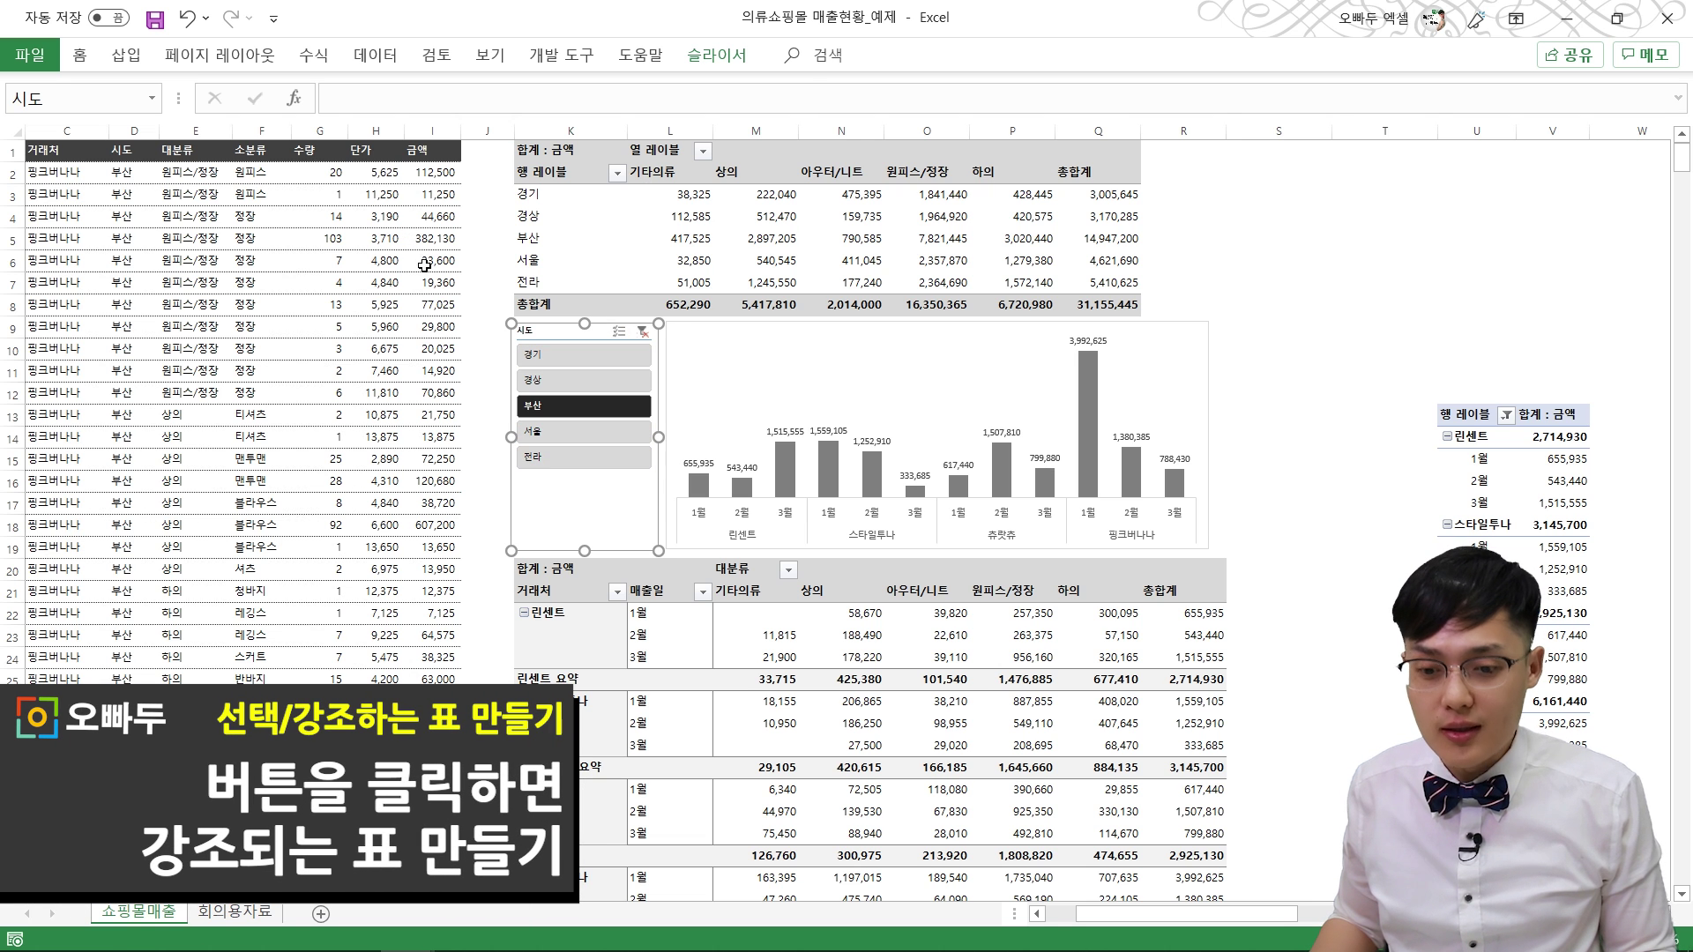
Step: Enter 서울 in cell S3 beside the regional summary pivot table
left_click_drag(545, 196, 1014, 282)
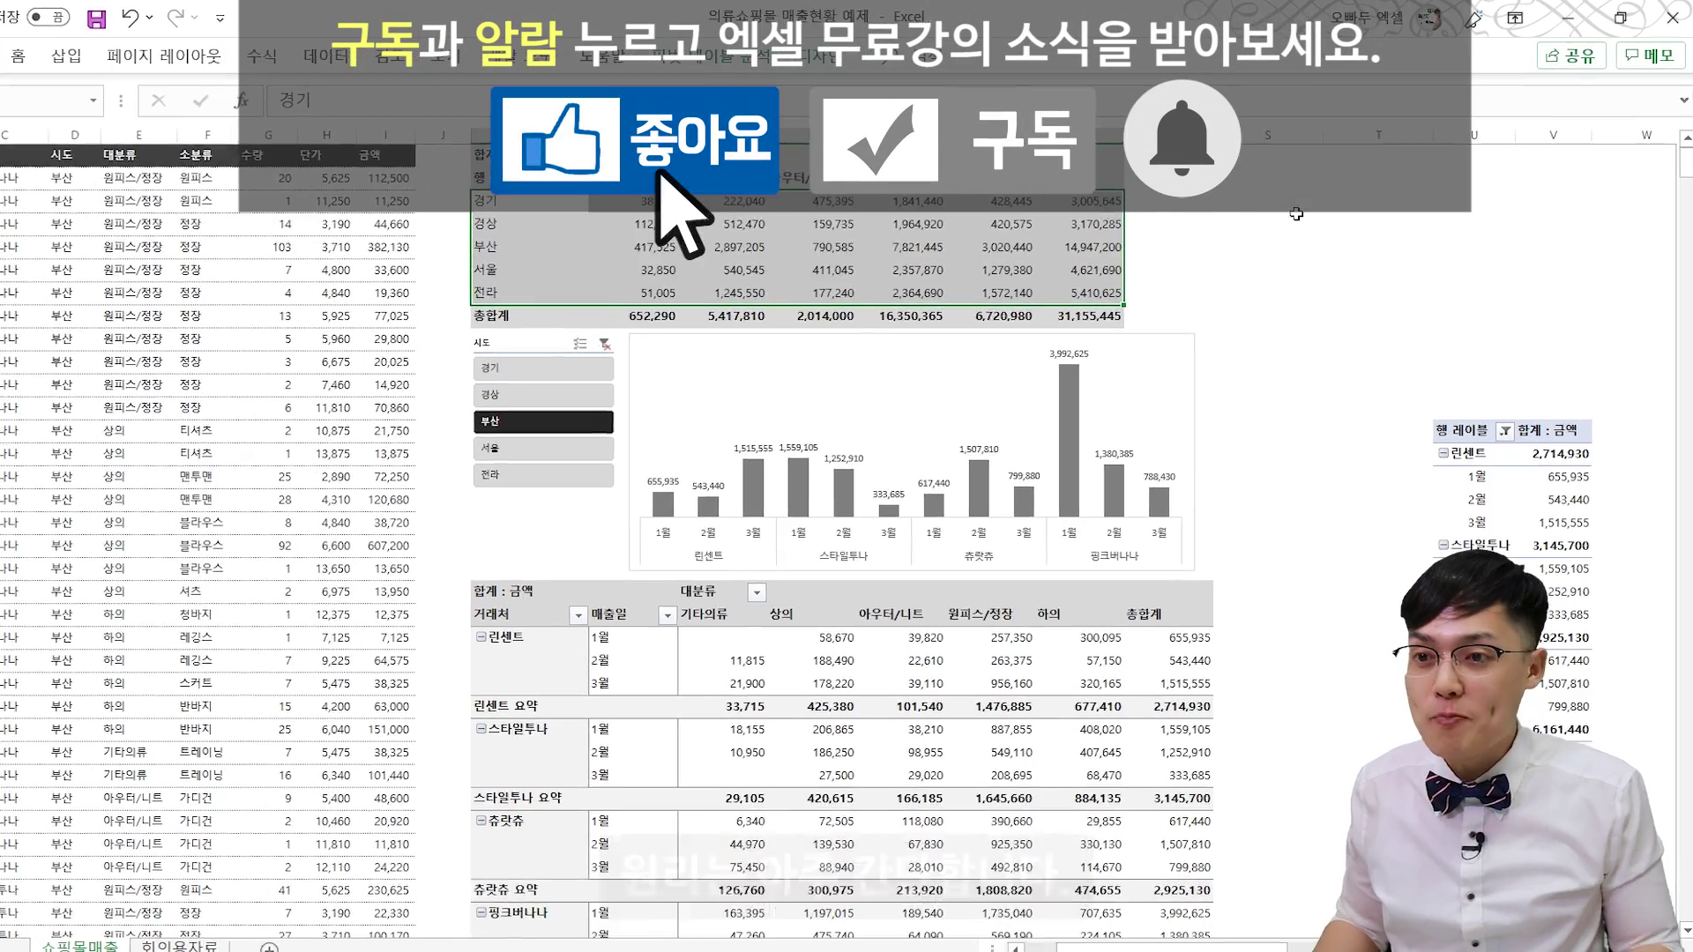
left_click(1295, 210)
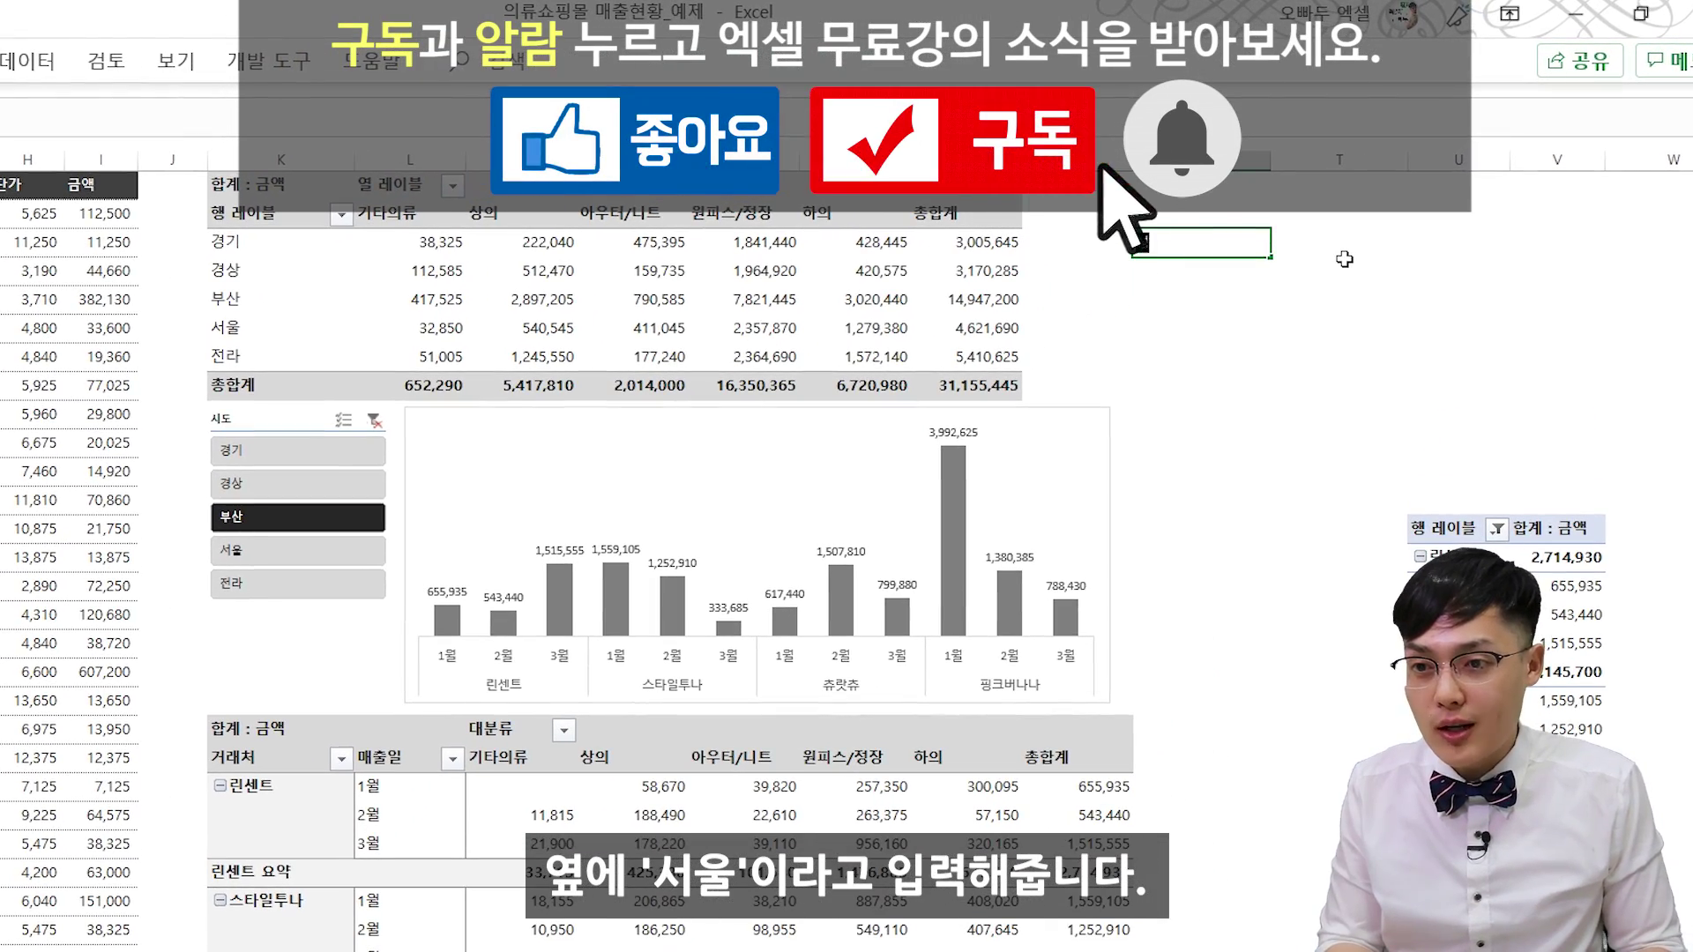
type("서울")
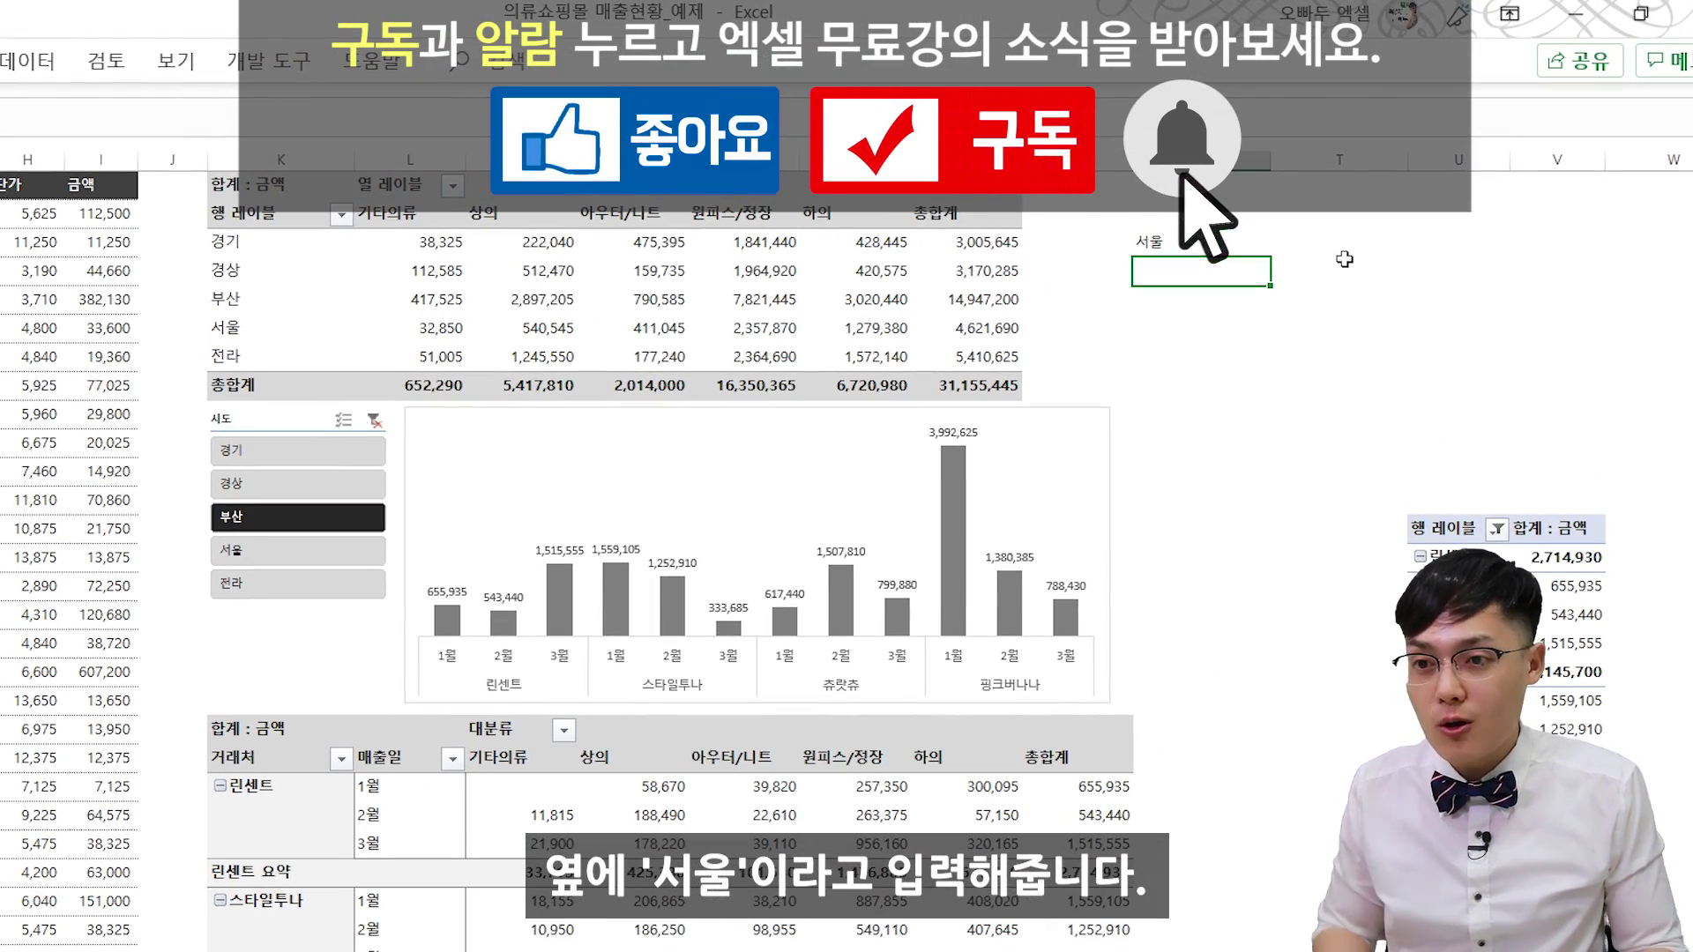
Step: Enter the formula =COUNTIF(S:S,K3) in cell R3 to count matches of the row's region label
left_click(1046, 250)
type("=")
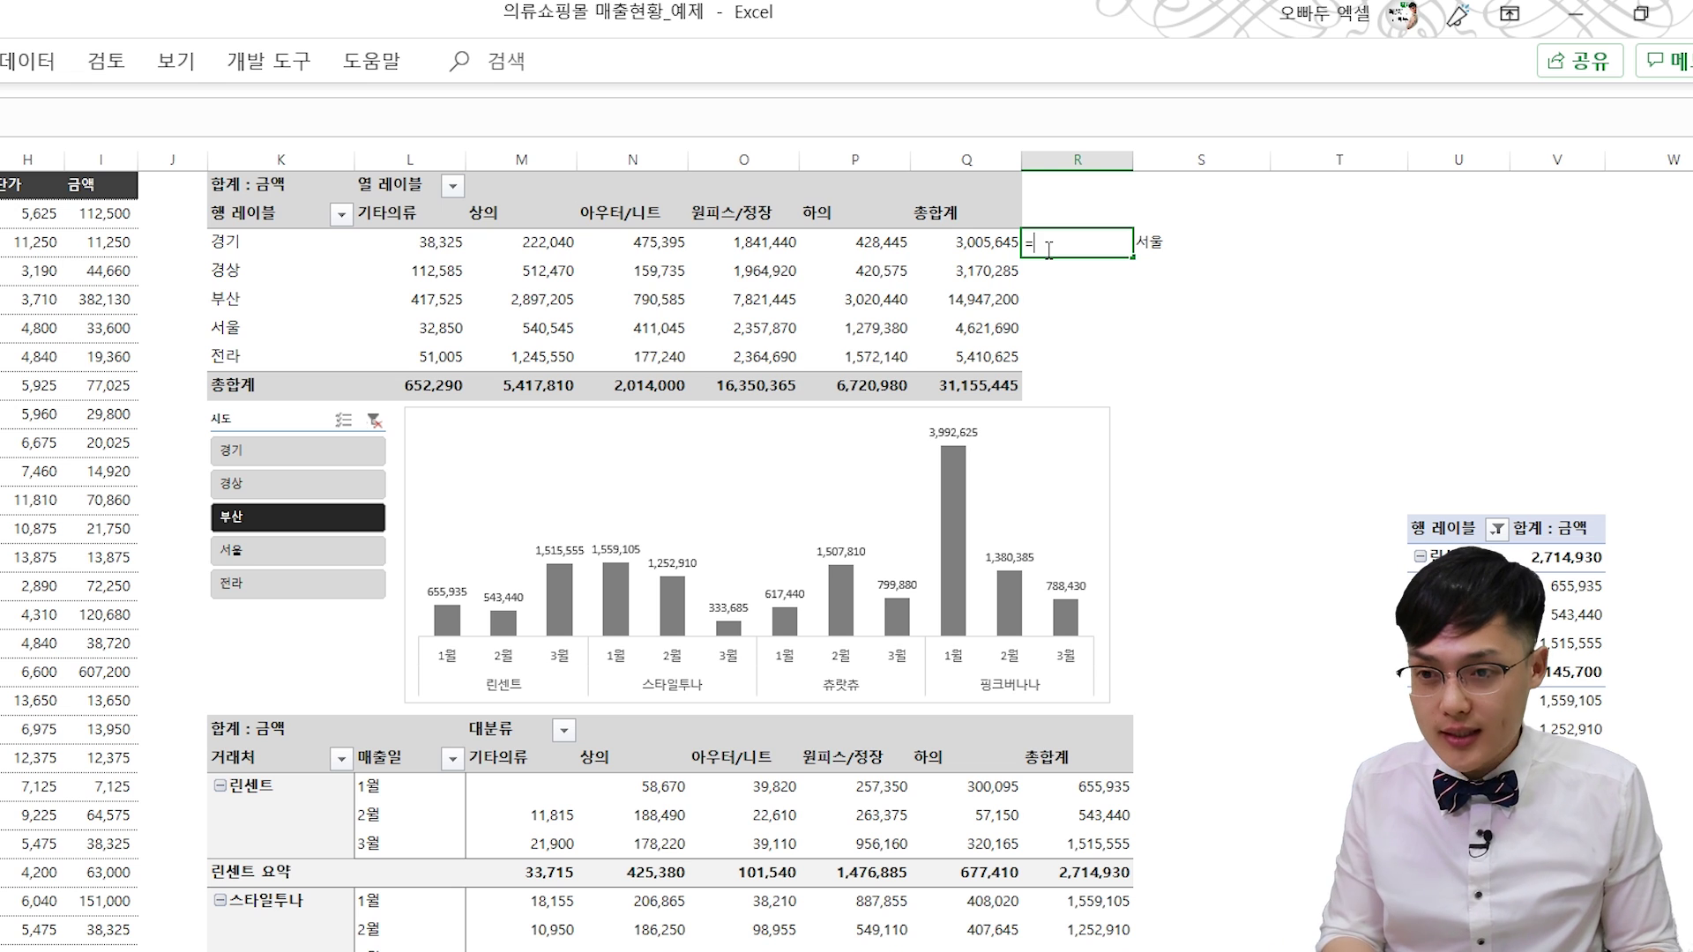
type("countif(")
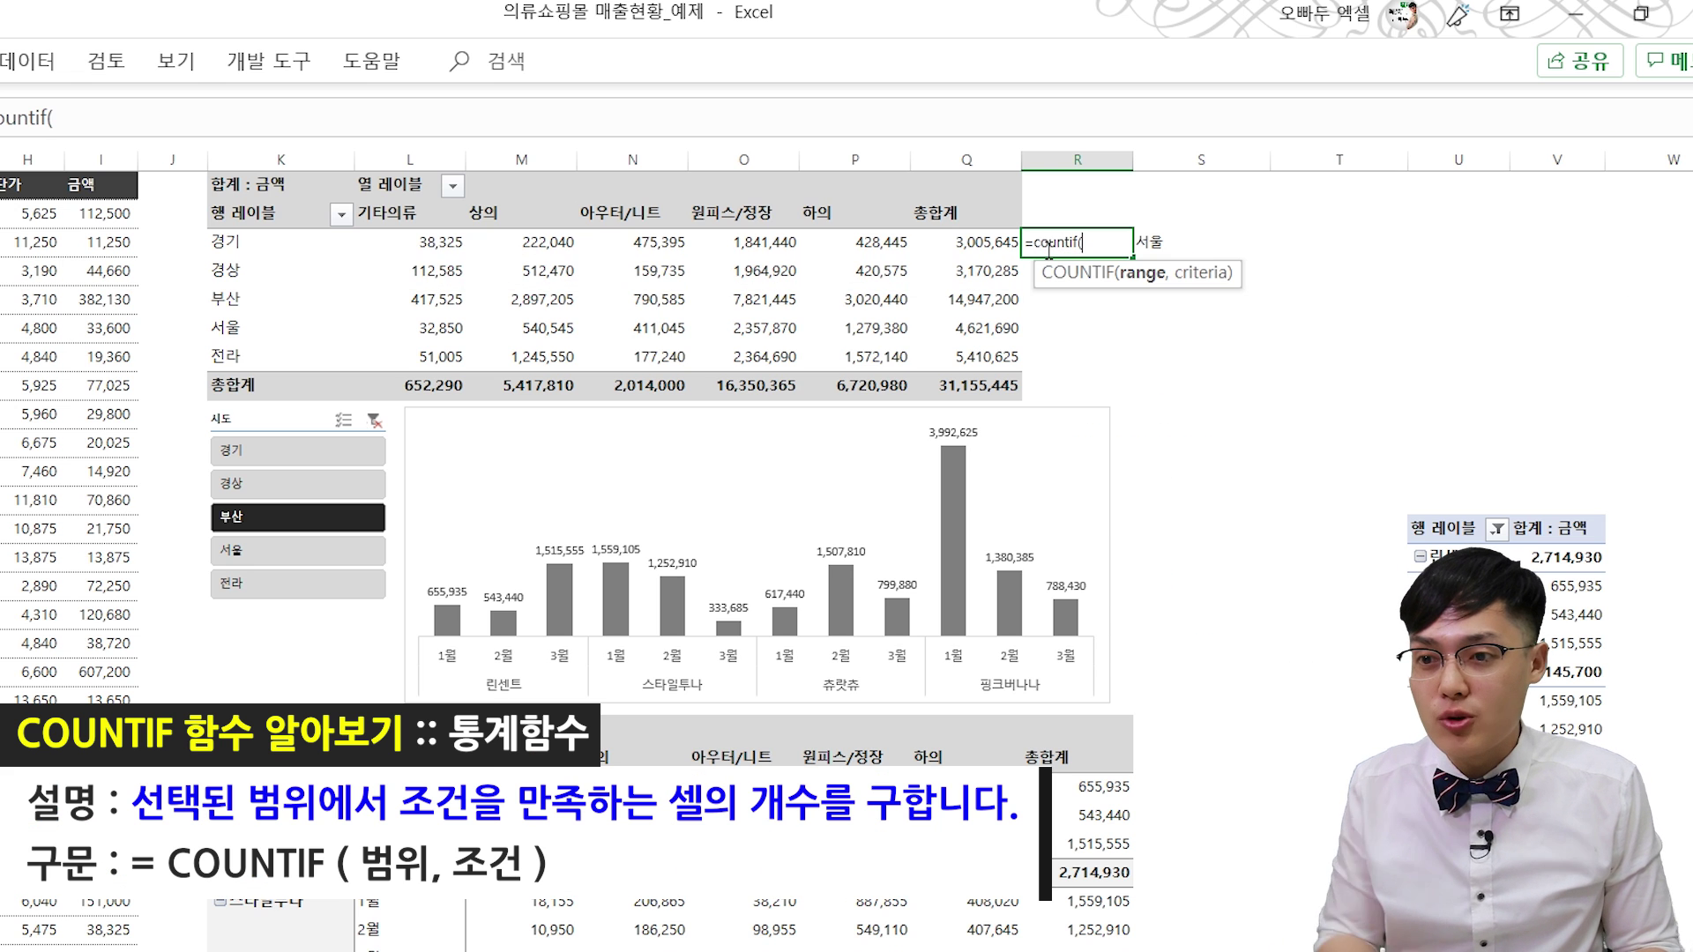
left_click(1200, 159)
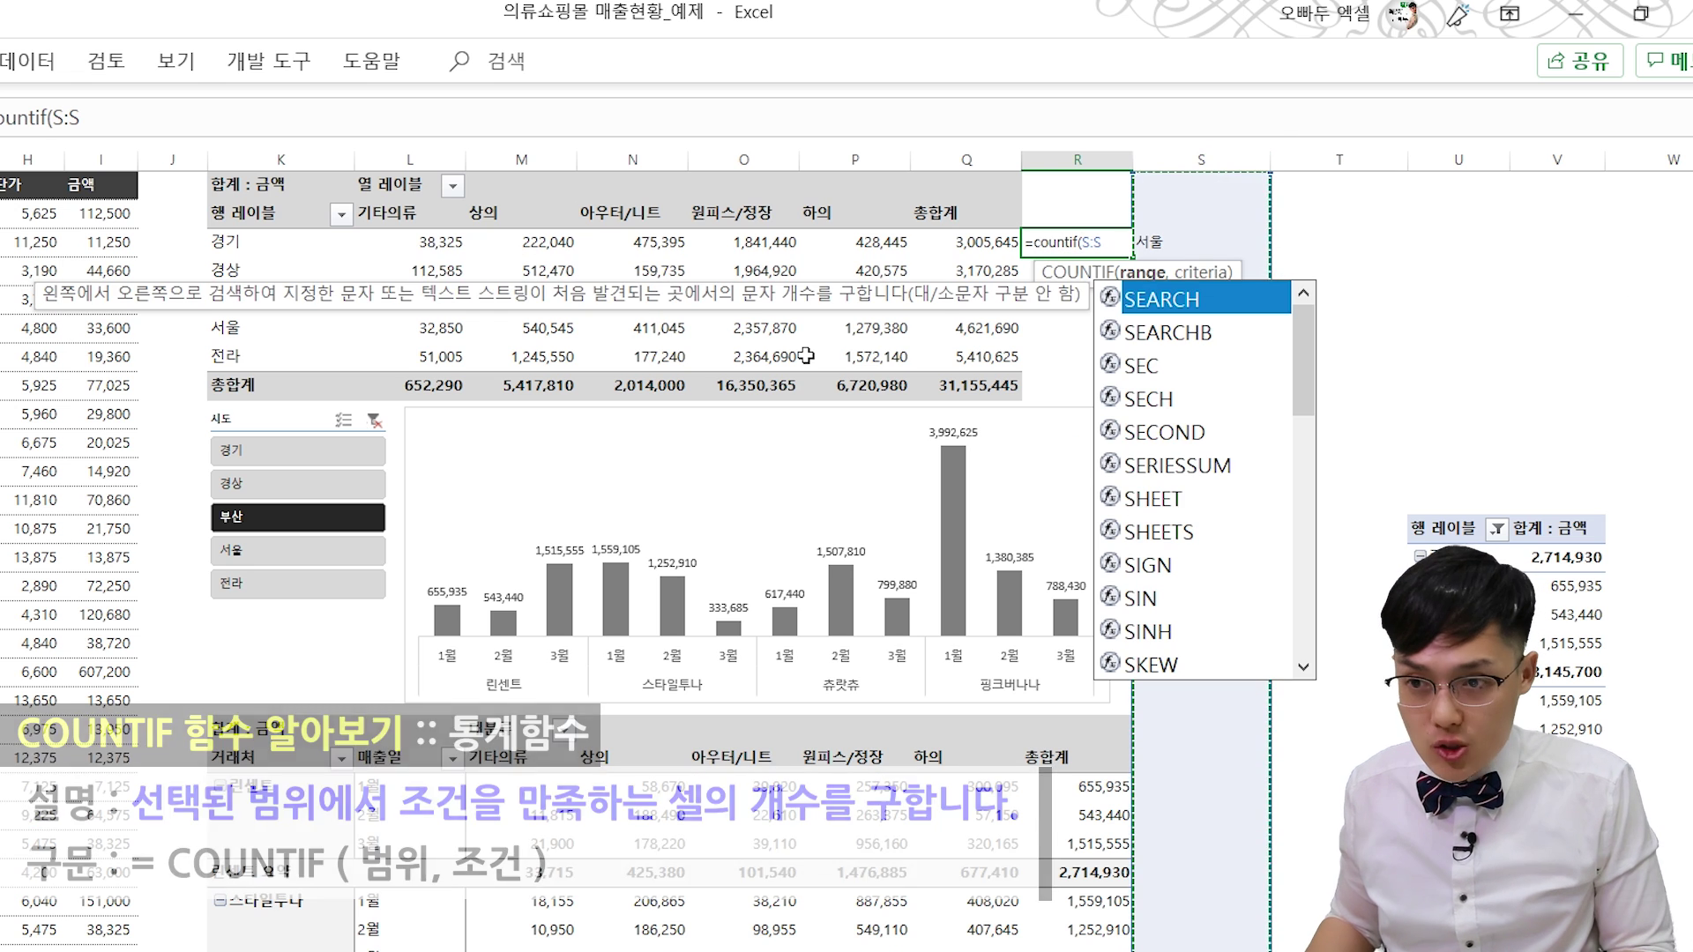
type(",")
left_click(269, 241)
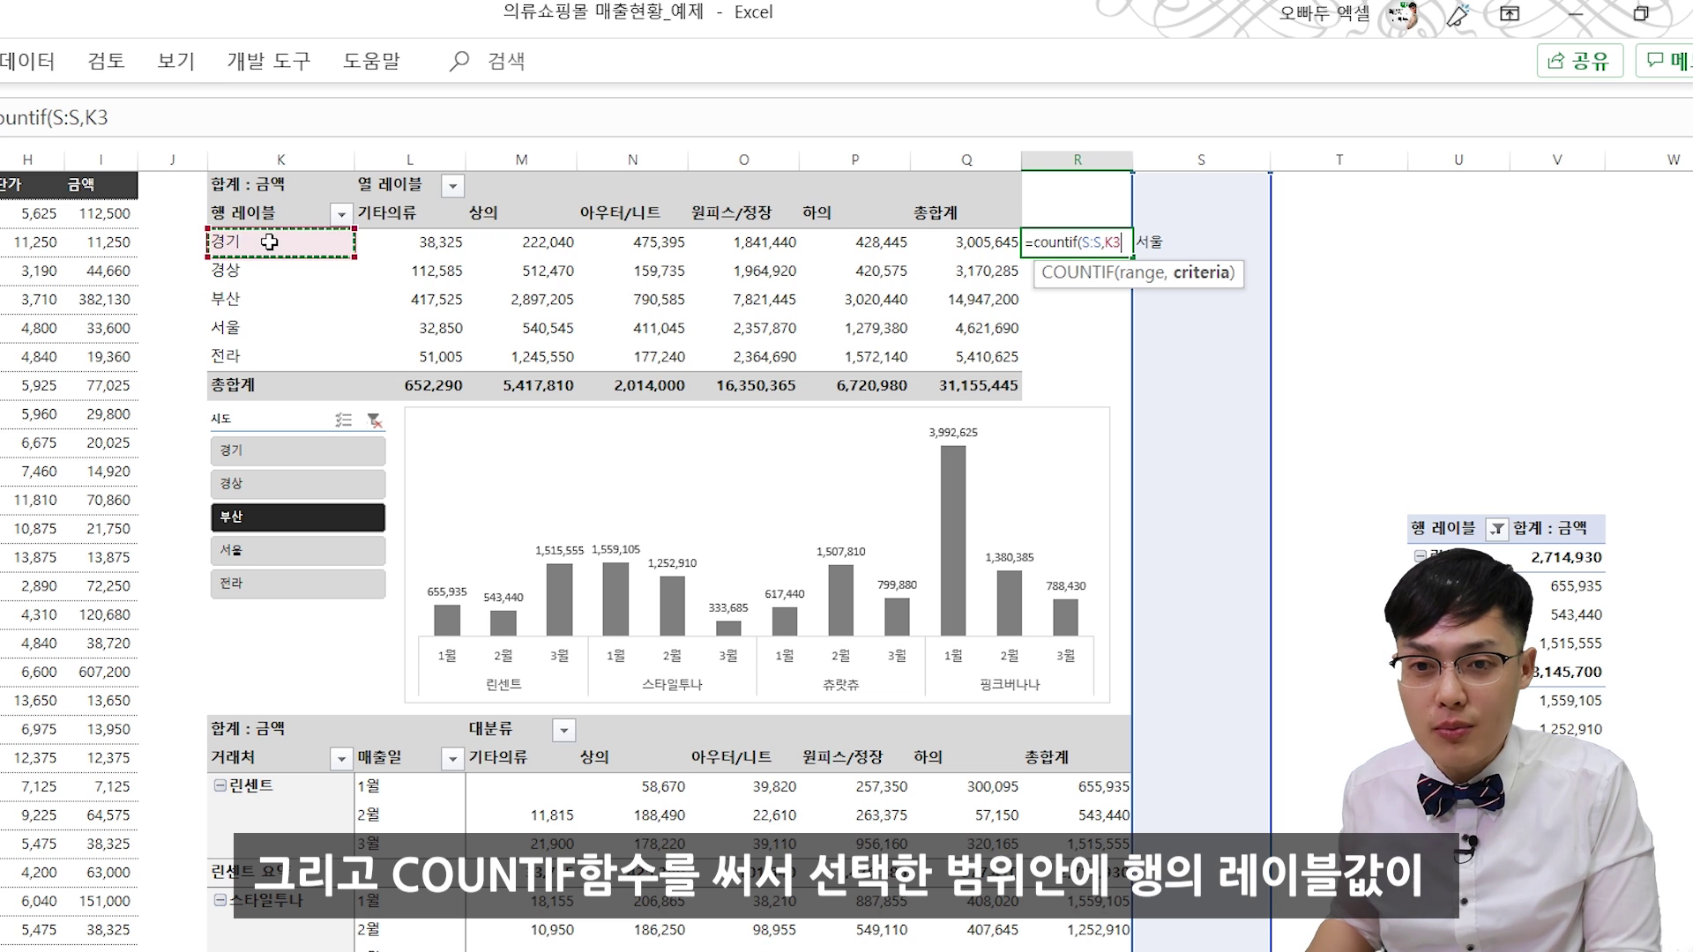
key("Return")
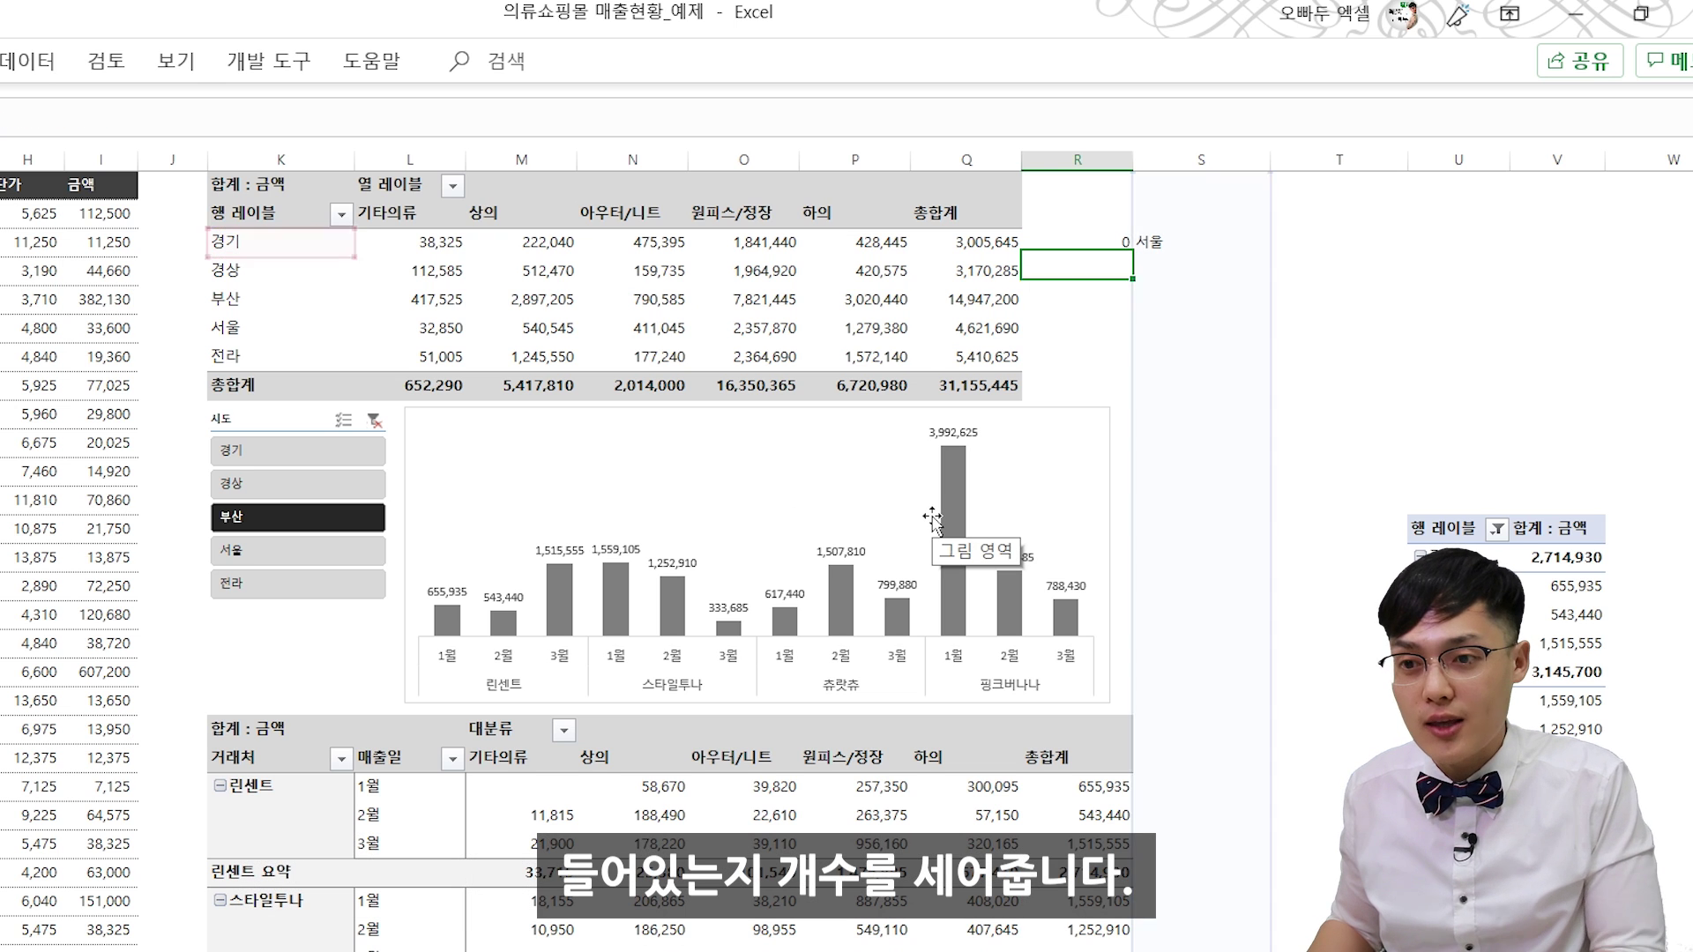
Step: Fill the COUNTIF formula from R3 down to R7 for every region row
left_click(1125, 250)
left_click_drag(1134, 257, 275, 324)
left_click(1256, 365)
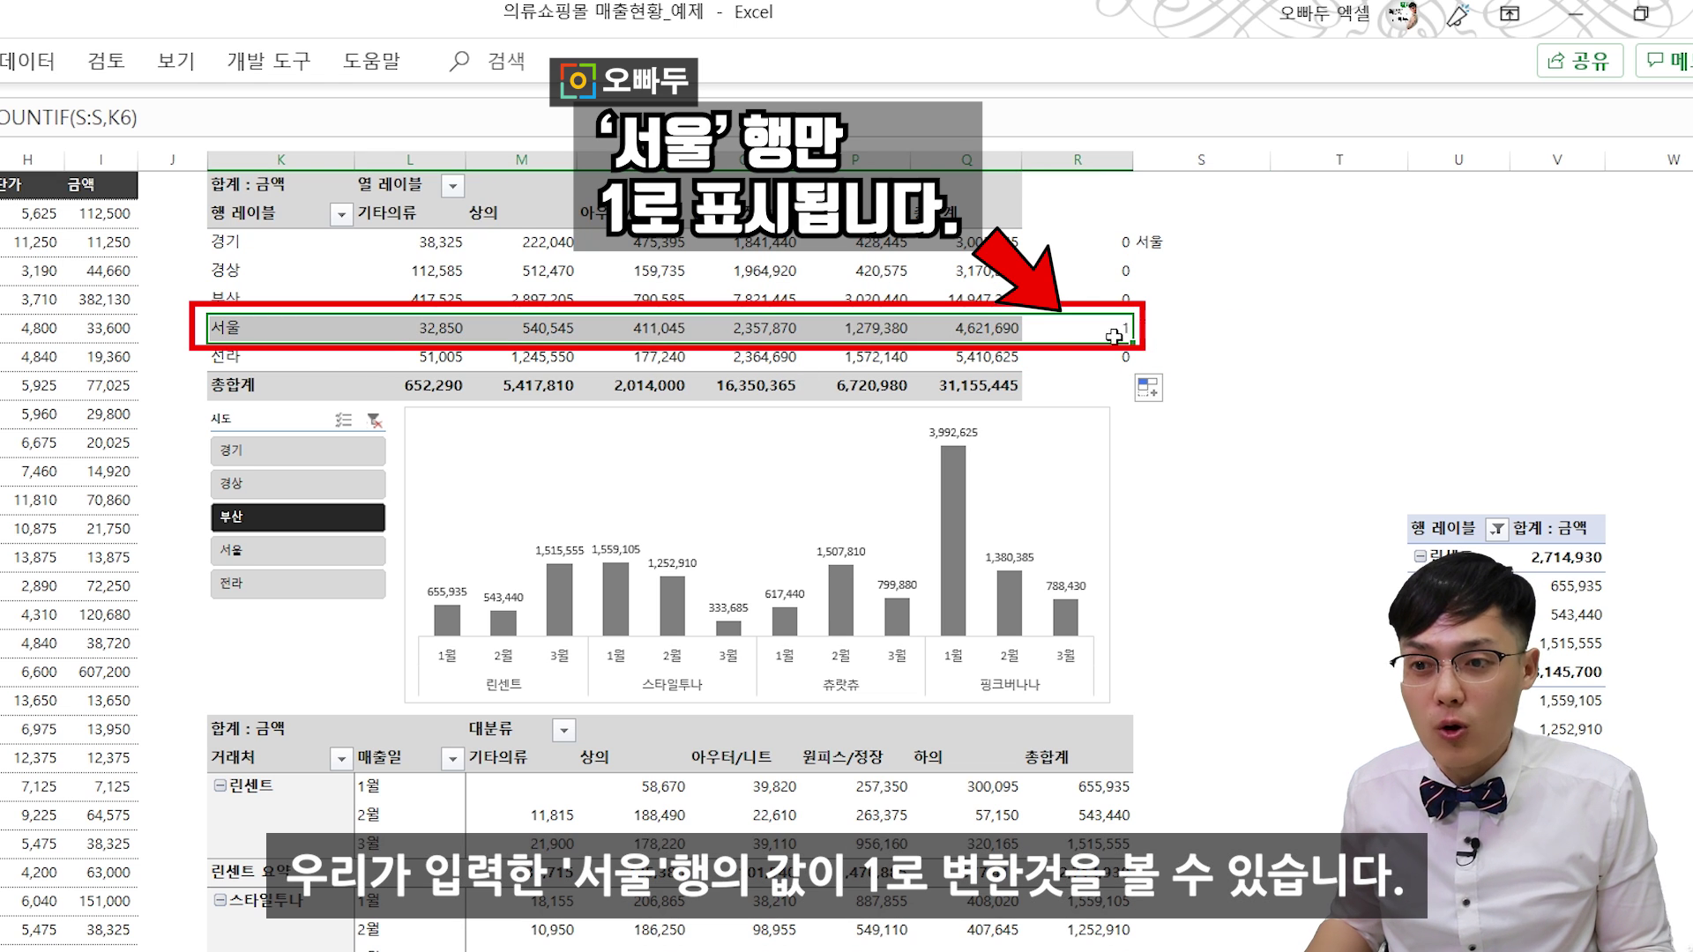
Step: Replace the region name in S3 with 경기 and check the COUNTIF results in R3:R7
left_click(1188, 254)
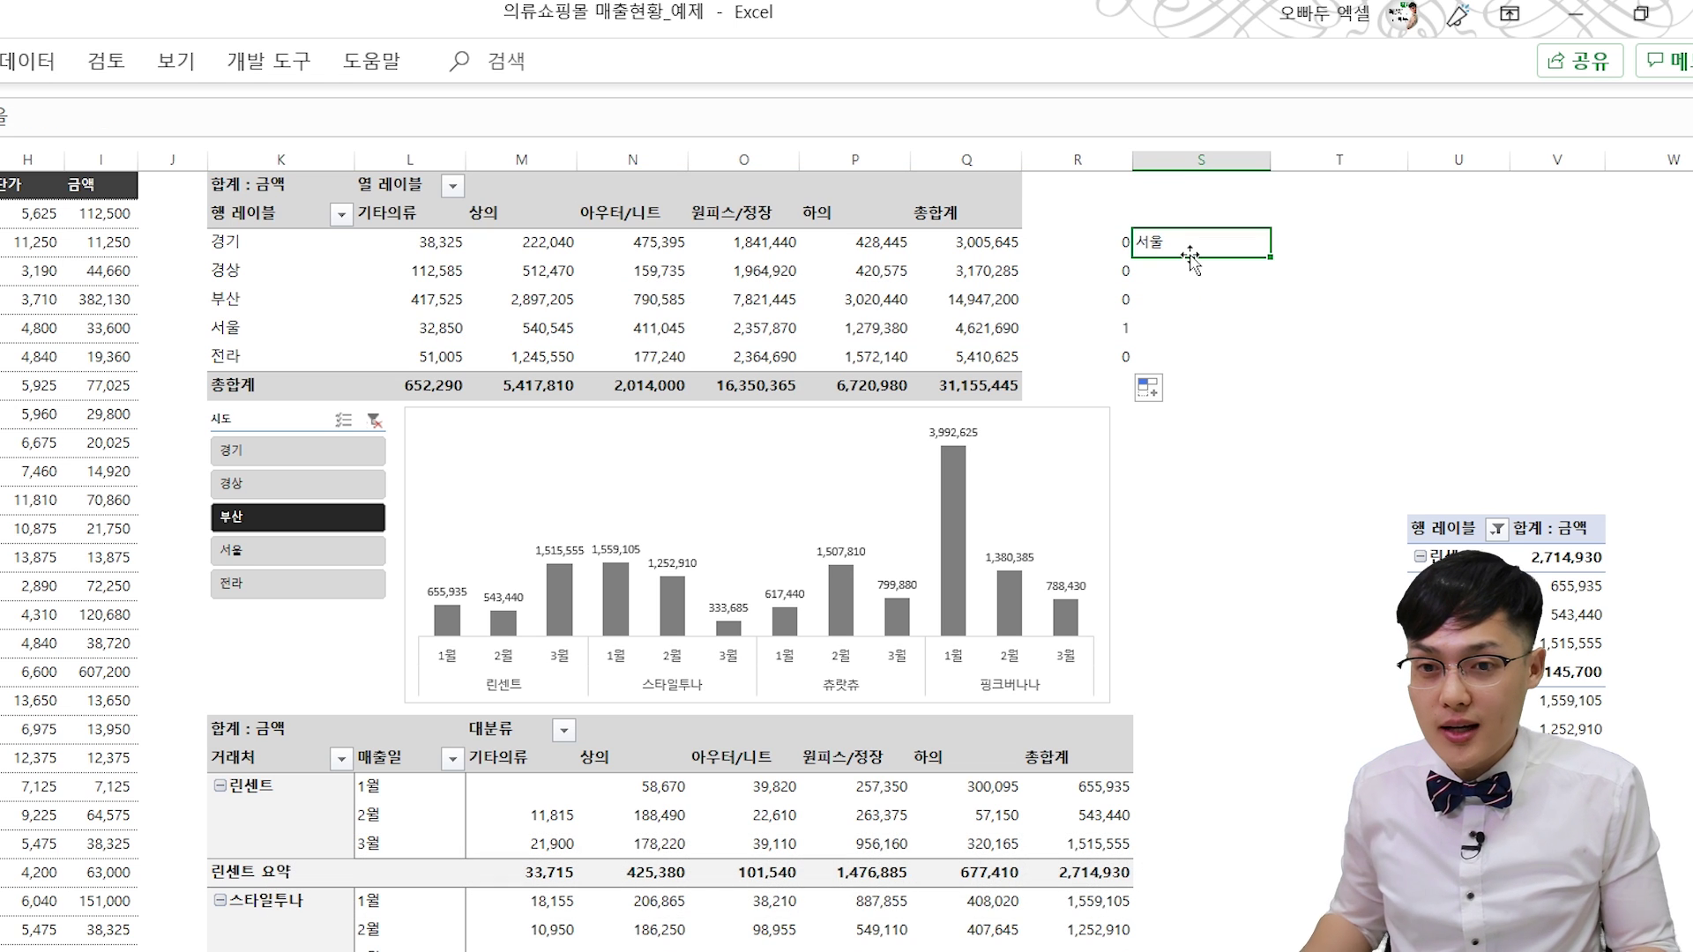
type("r")
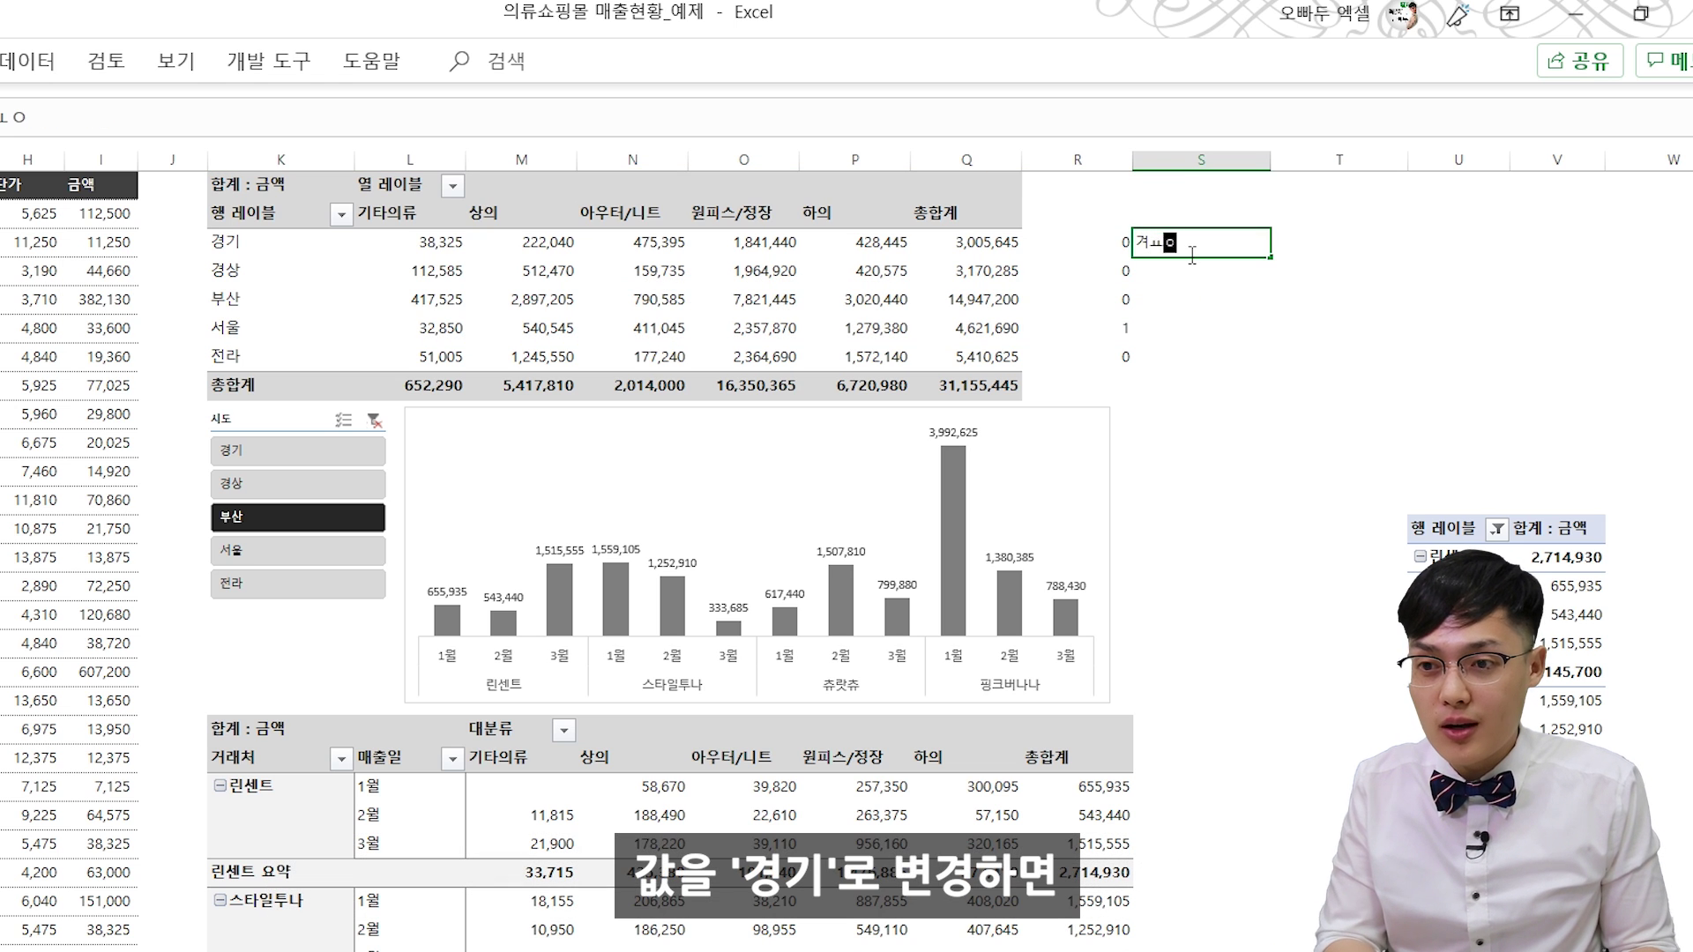
type("기")
key("Return")
left_click_drag(1041, 248, 272, 240)
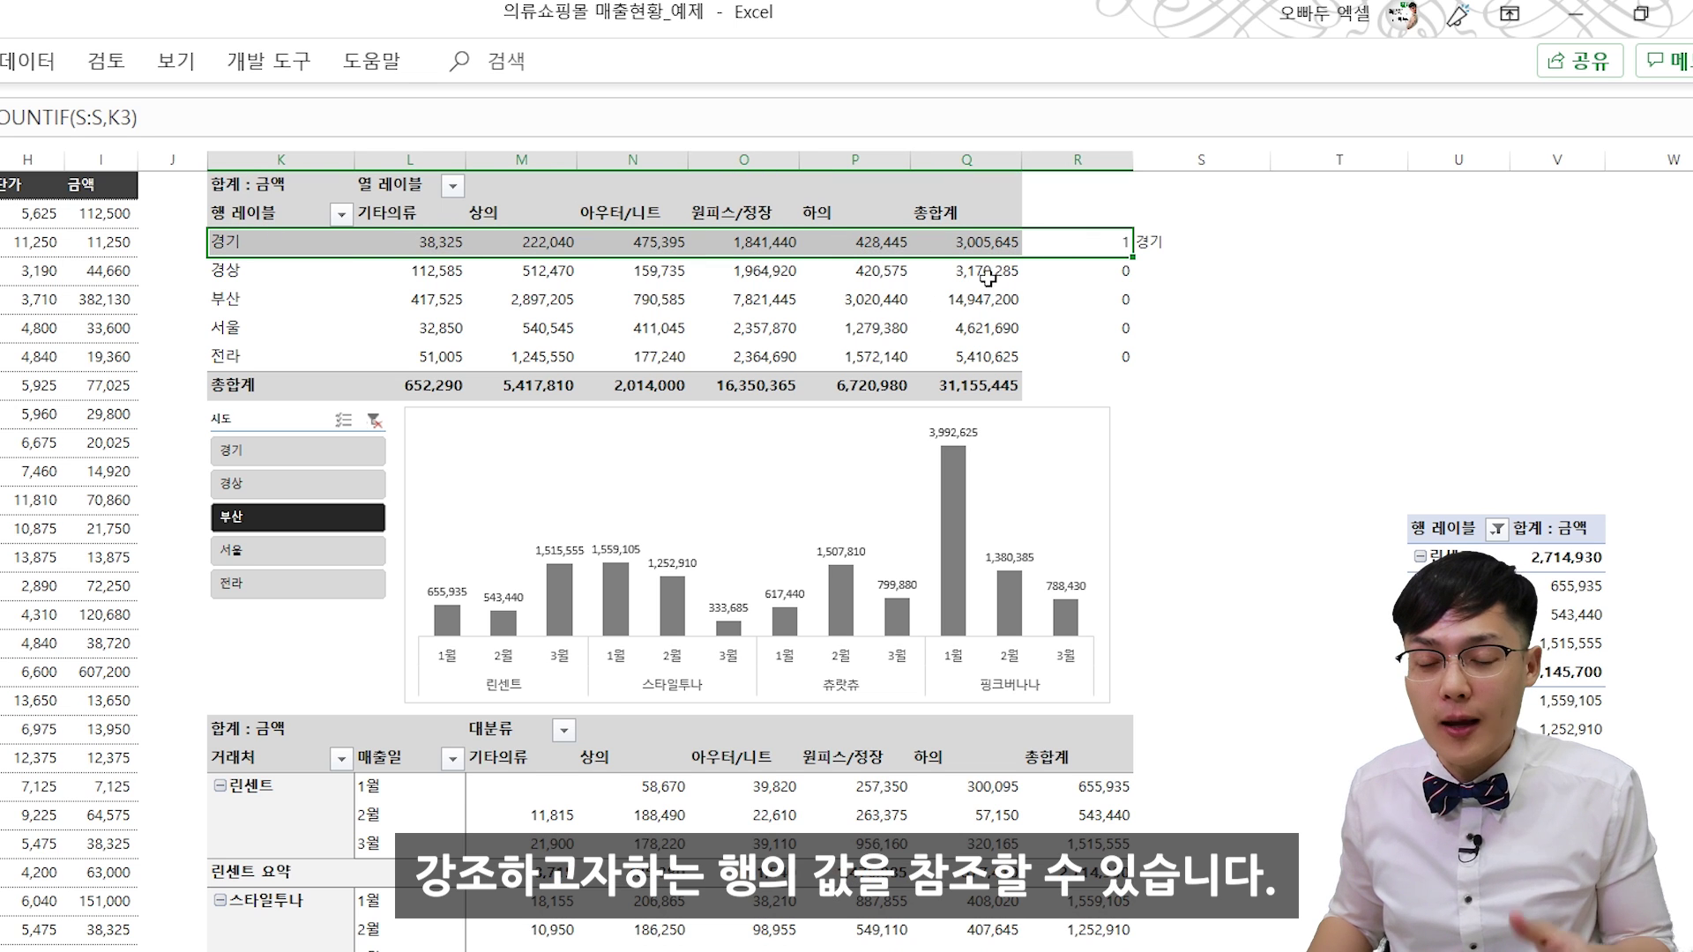
left_click_drag(1107, 240, 1120, 353)
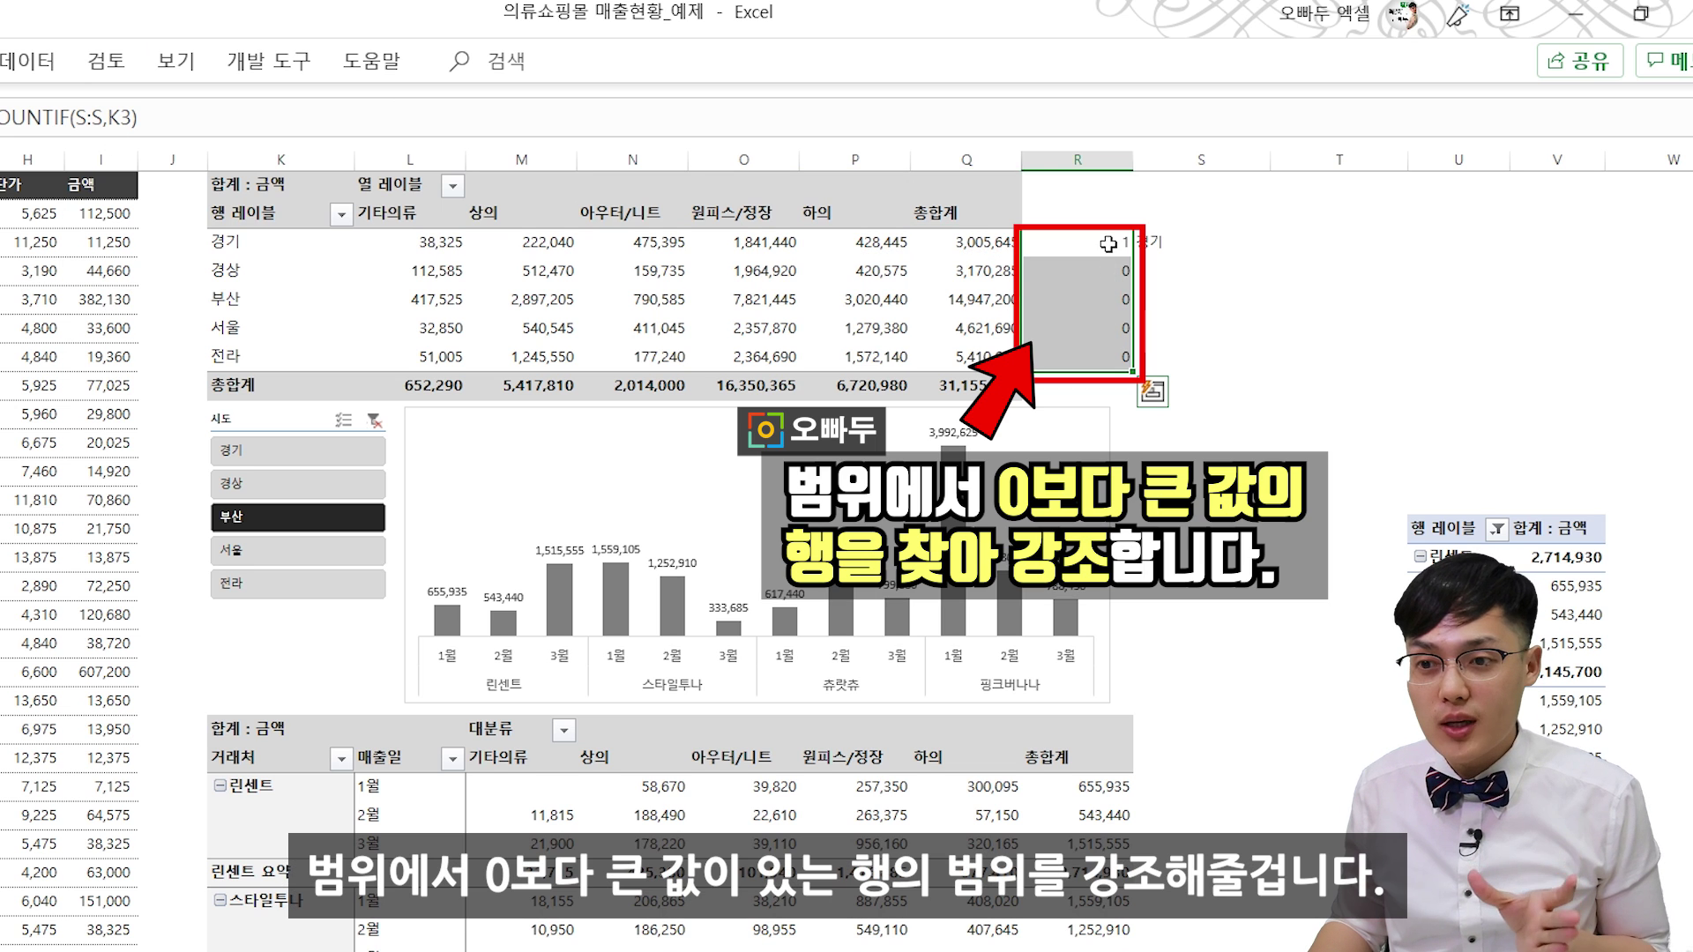
left_click_drag(1097, 243, 283, 236)
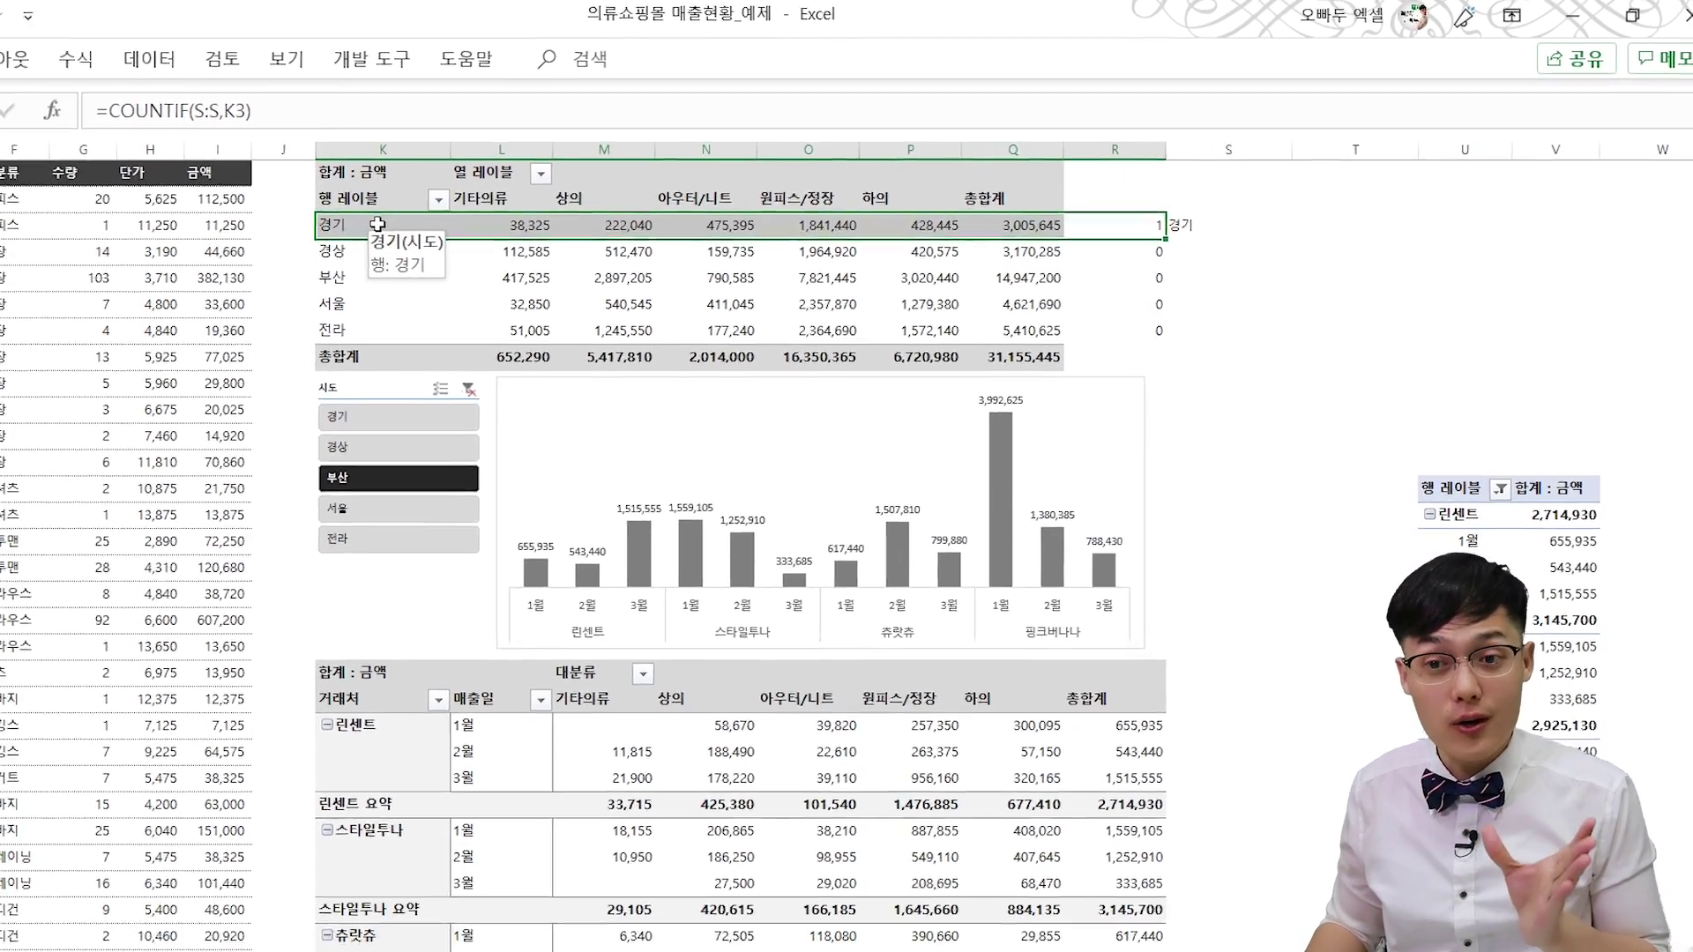
Step: Start a new conditional formatting rule for K3:Q7 with the formula-based type (수식을 사용하여 서식을 지정할 셀 결정)
left_click(283, 239)
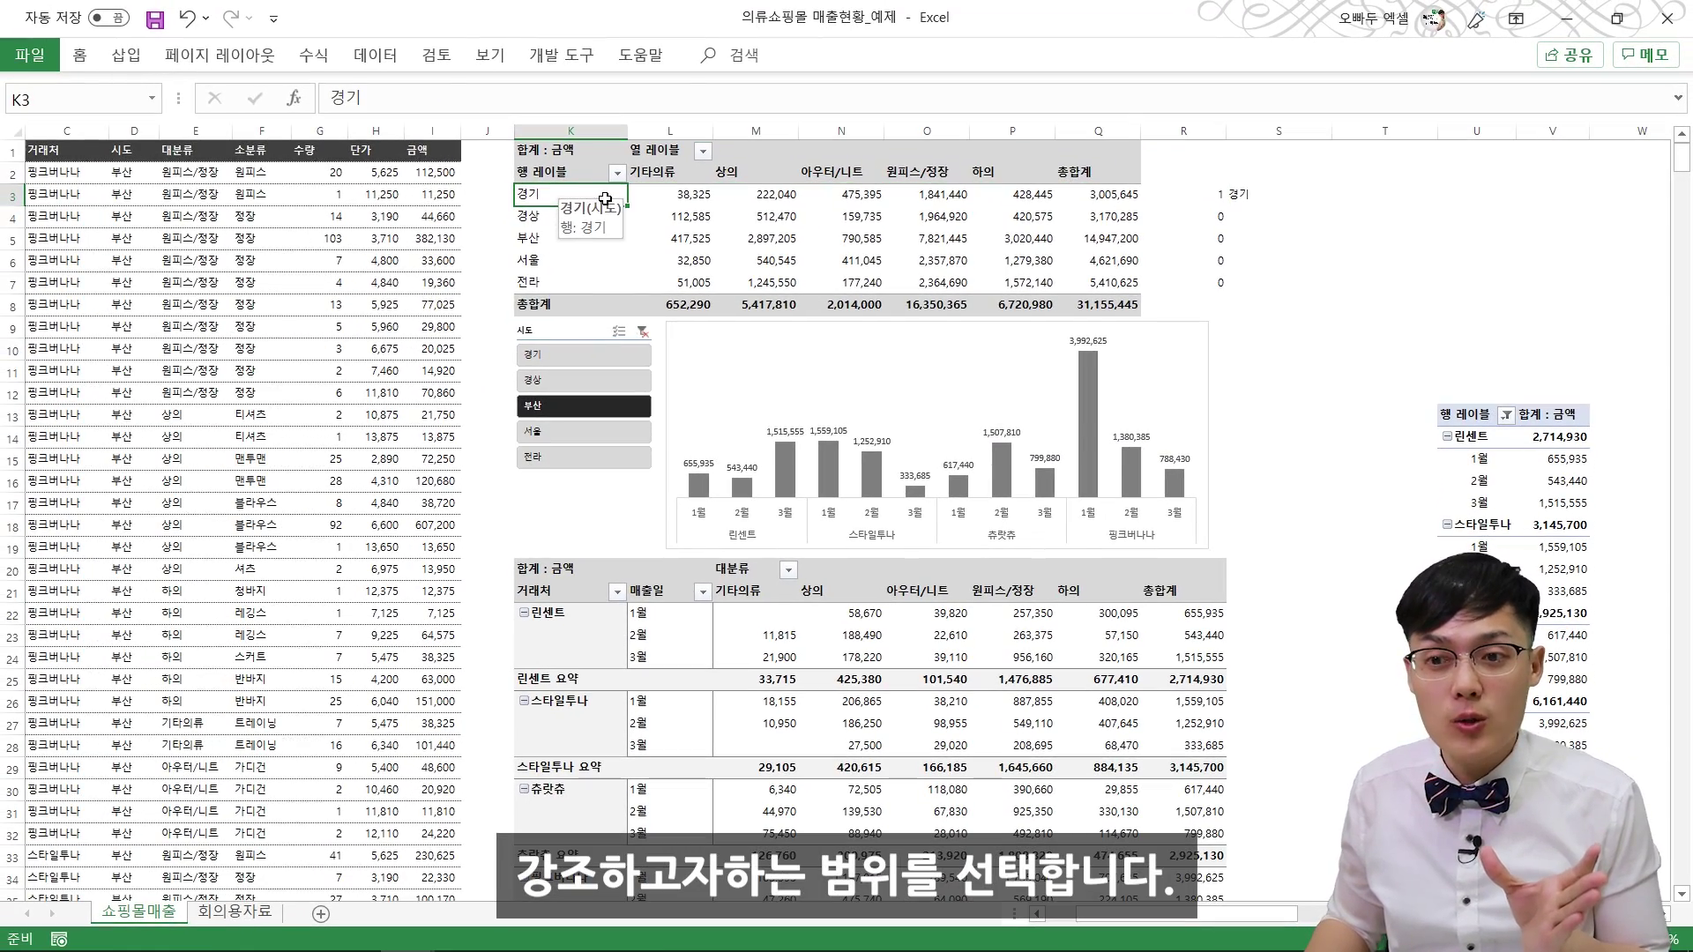
left_click_drag(605, 199, 1103, 288)
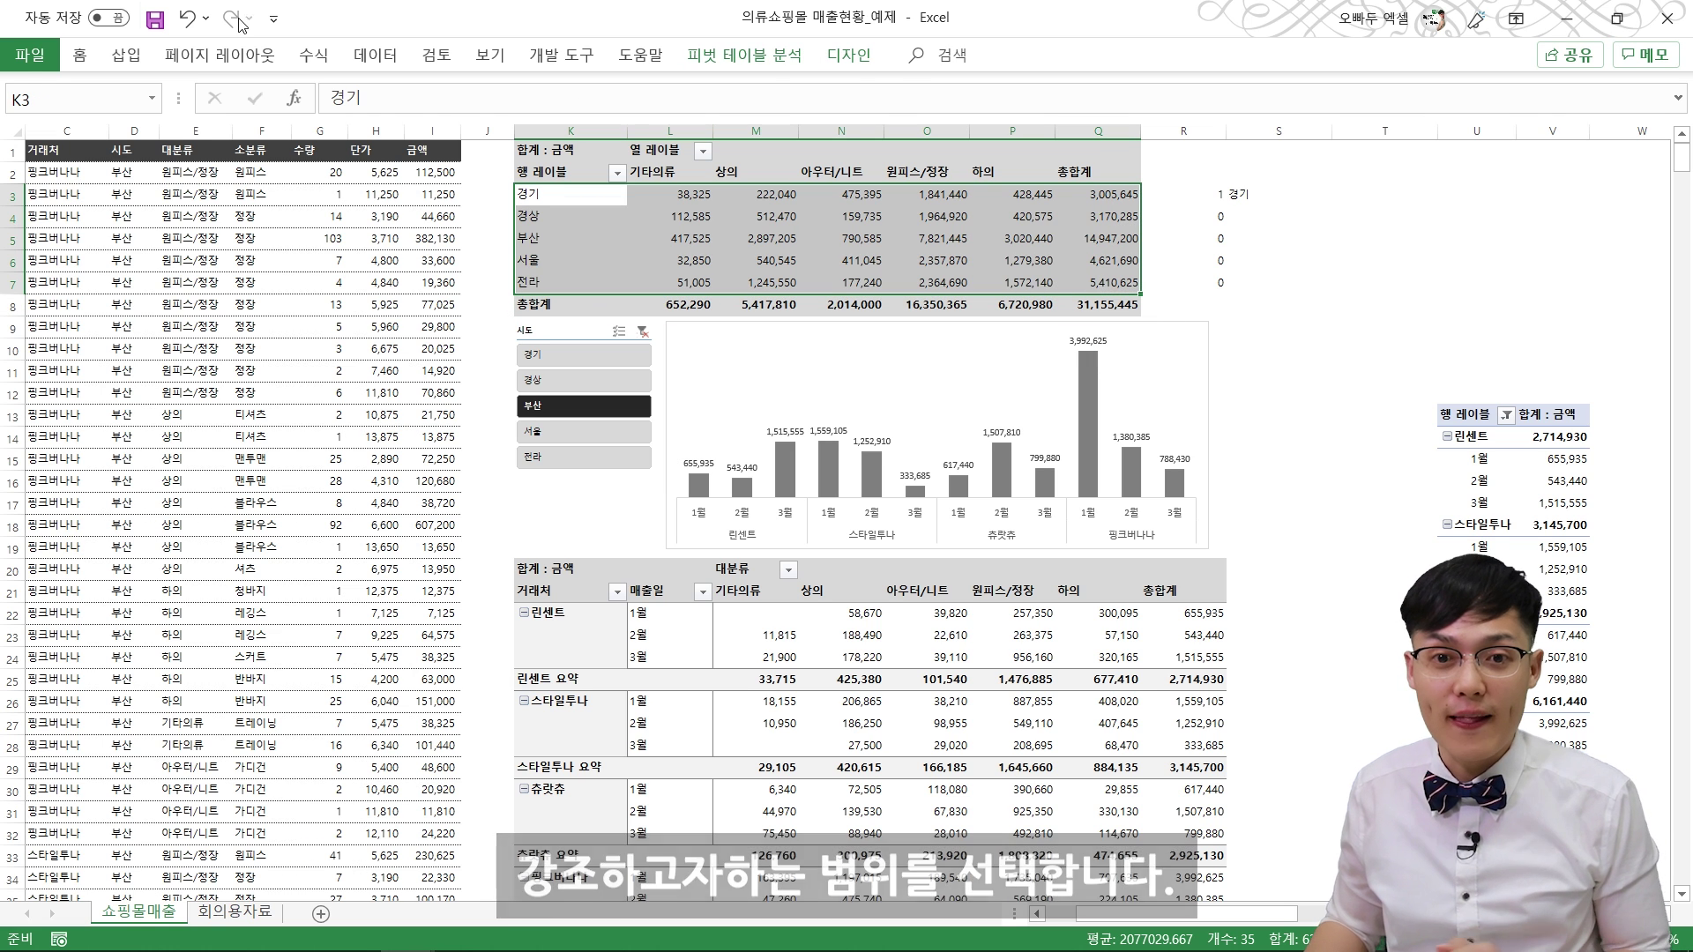
left_click(79, 55)
left_click(988, 123)
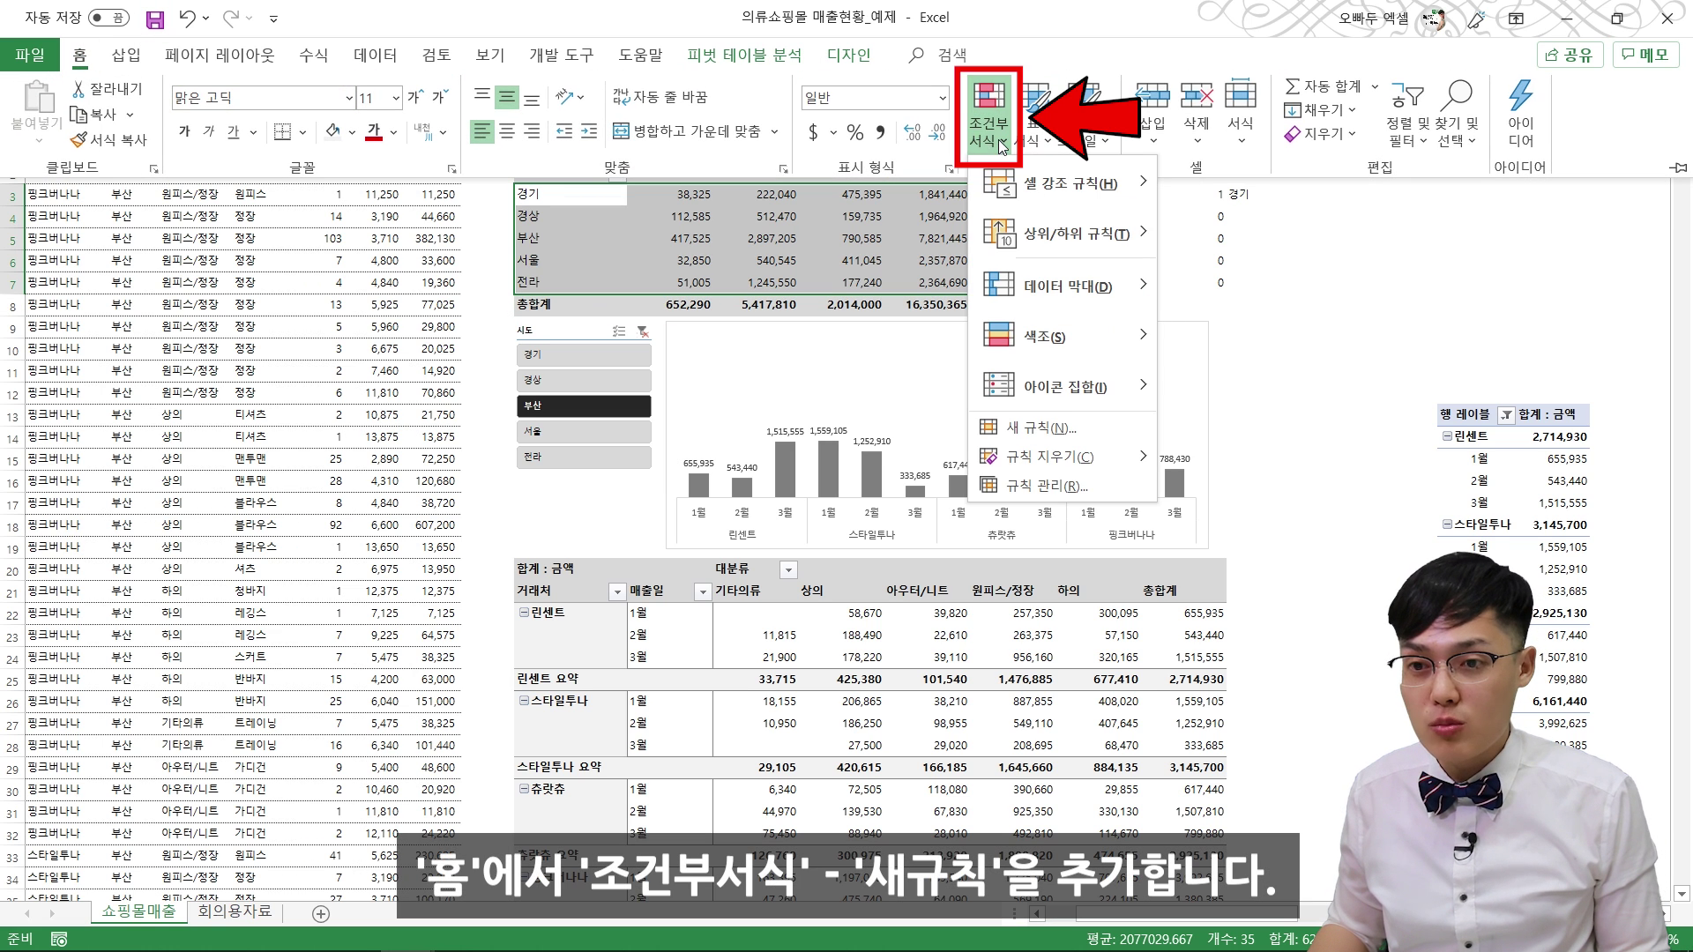
left_click(1069, 439)
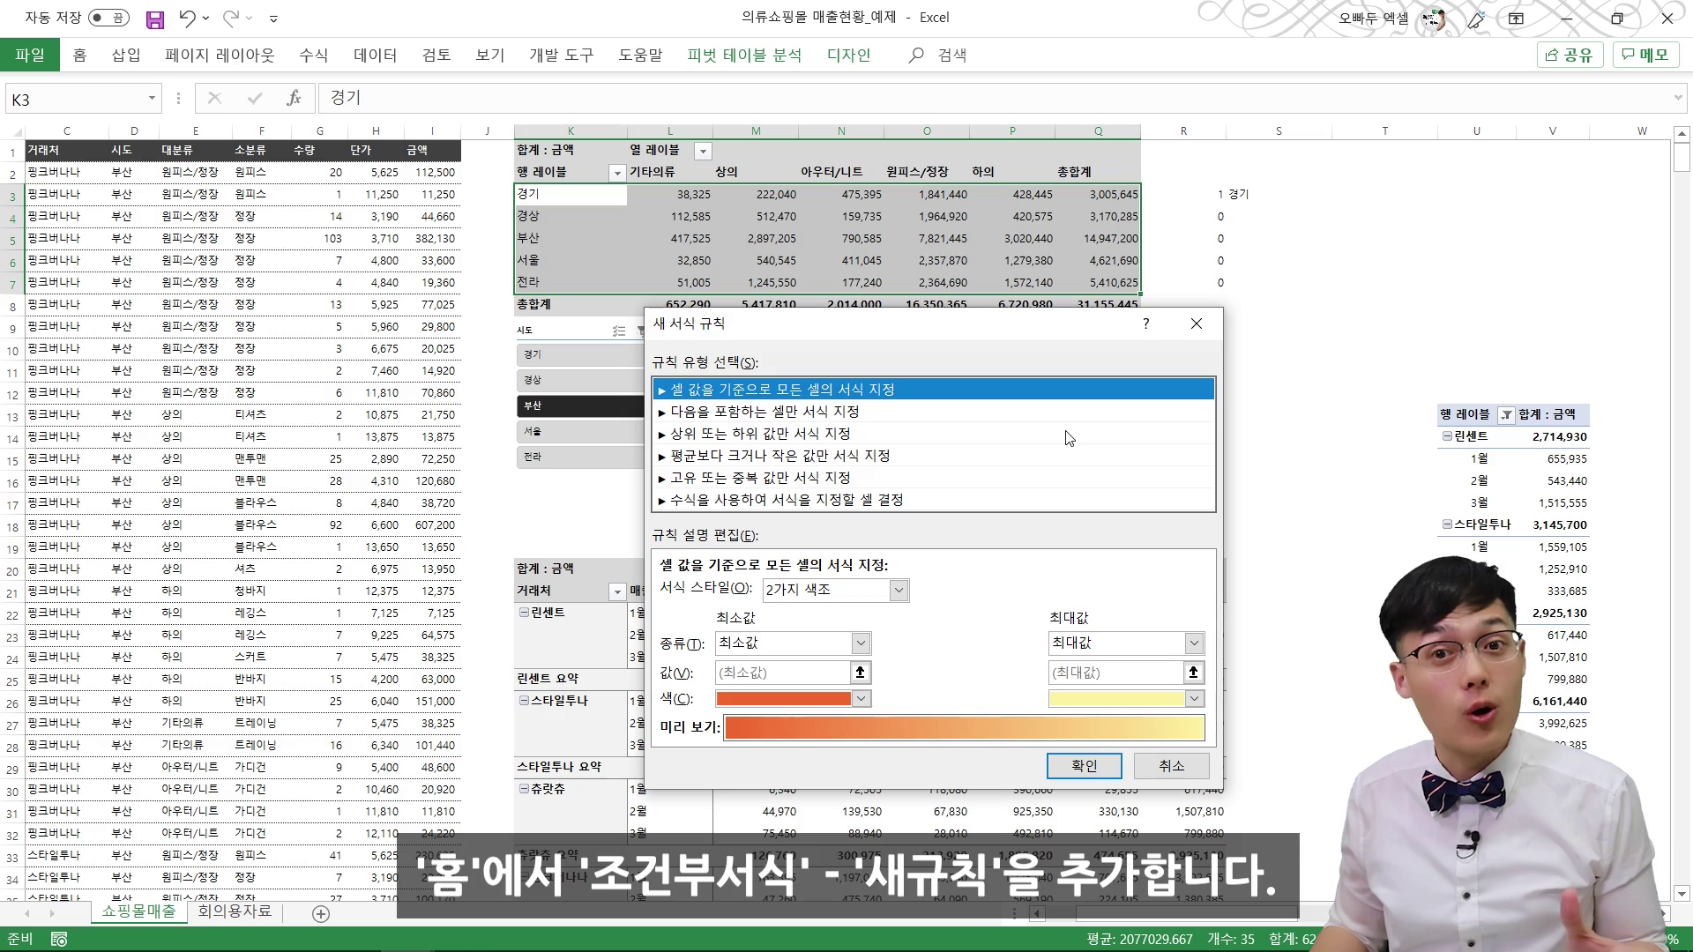
mouse_move(1014, 332)
left_mouse_down()
mouse_move(468, 172)
mouse_move(438, 187)
left_mouse_up()
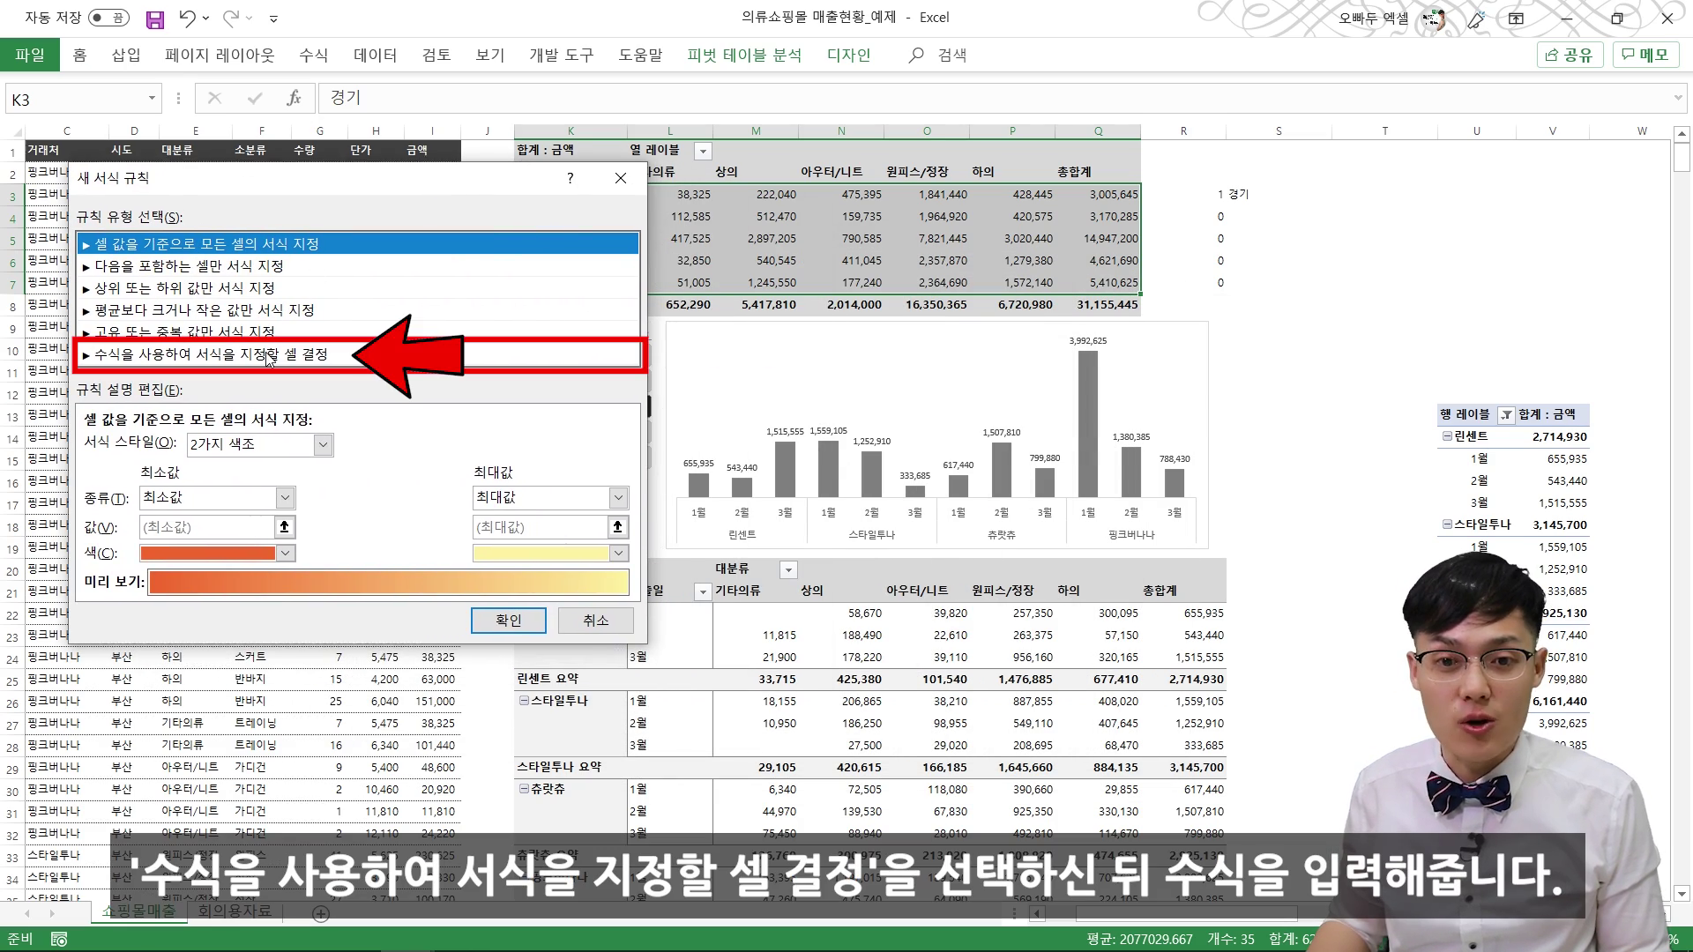
left_click(269, 354)
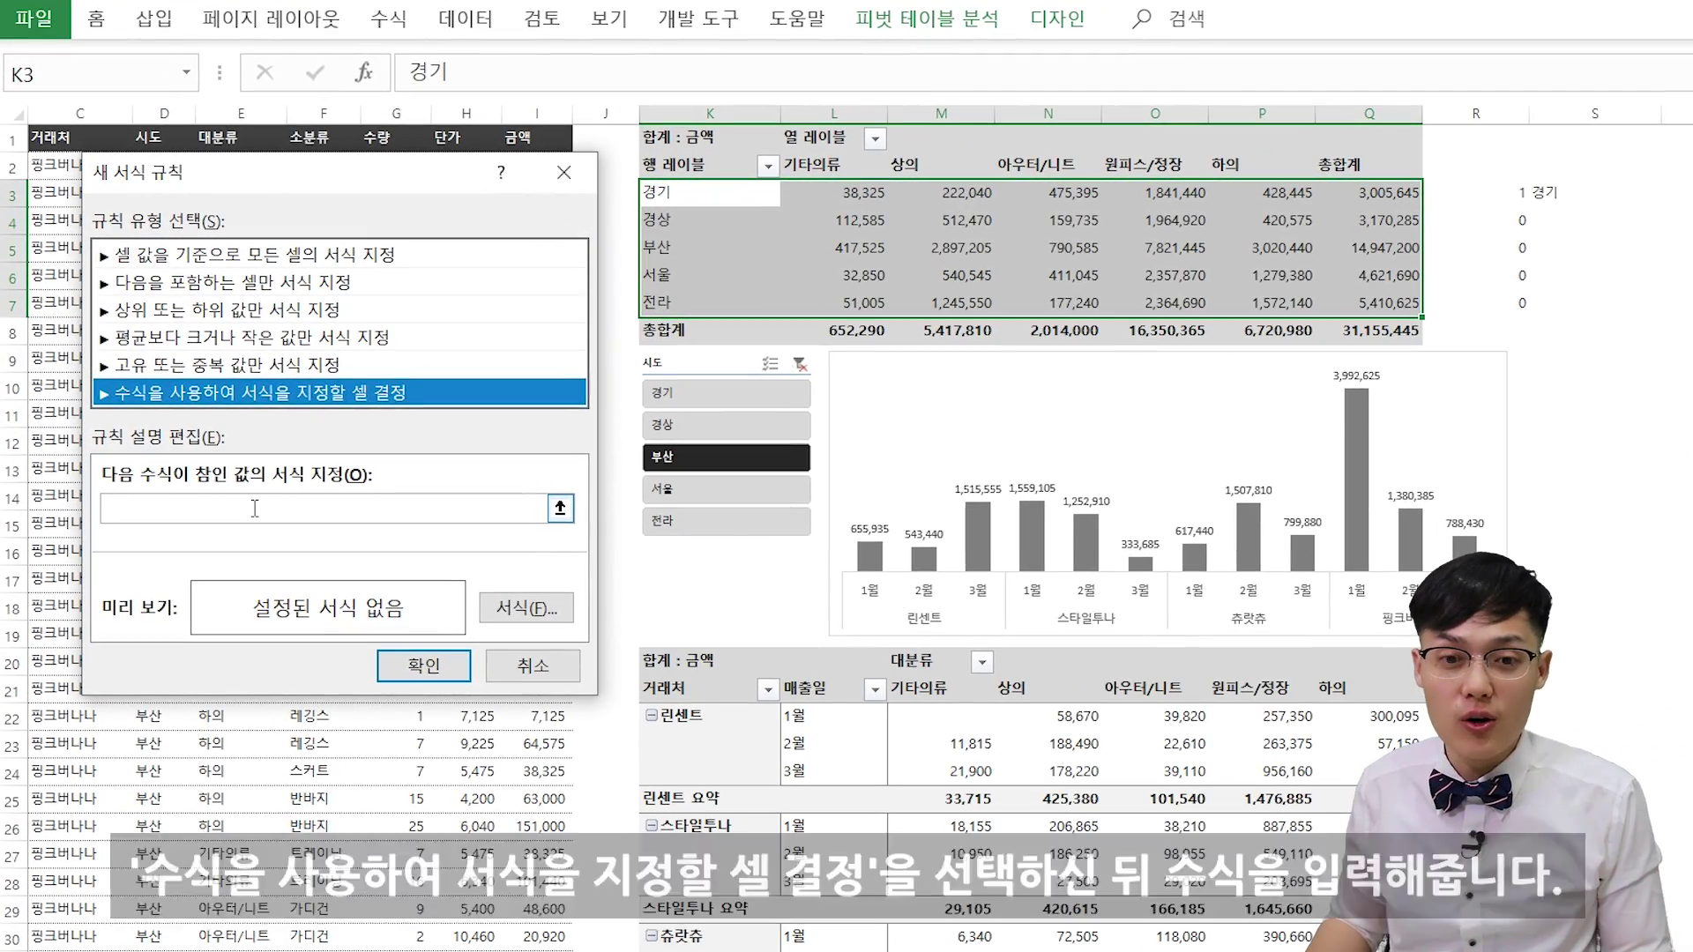
Step: Enter =($R3>0) as the rule's formula, with only column R fixed
left_click(255, 509)
type("=($R$3>0")
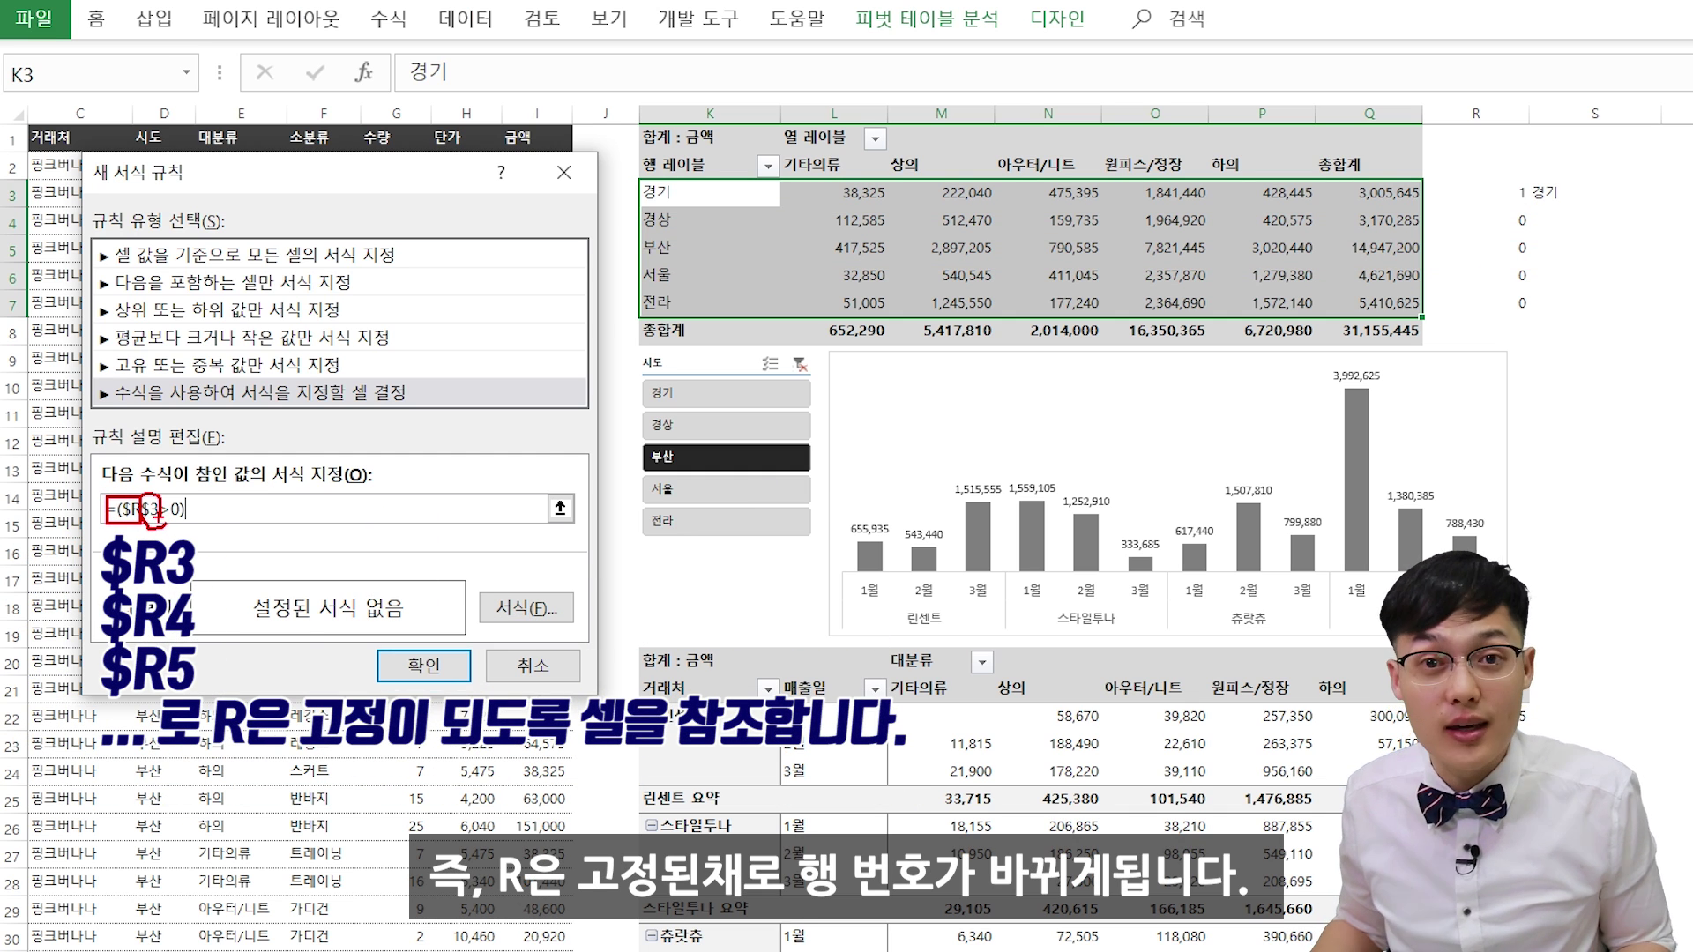
left_click(152, 510)
key("BackSpace")
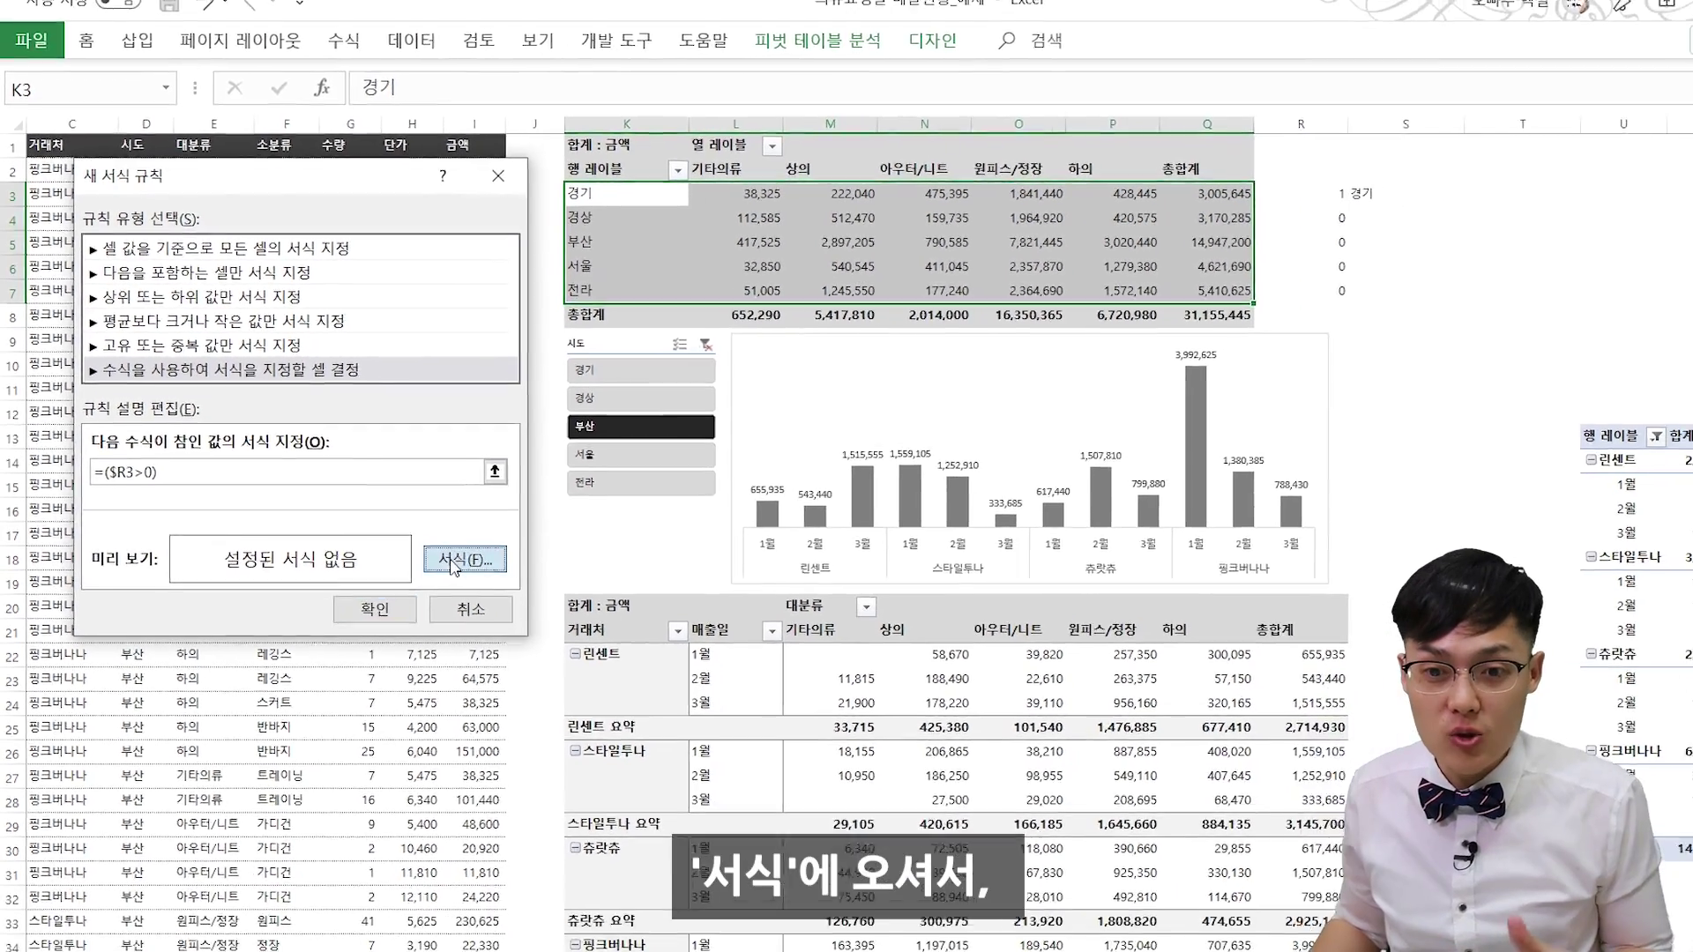
Step: Give the conditional formatting rule a dark grey background fill
left_click(452, 561)
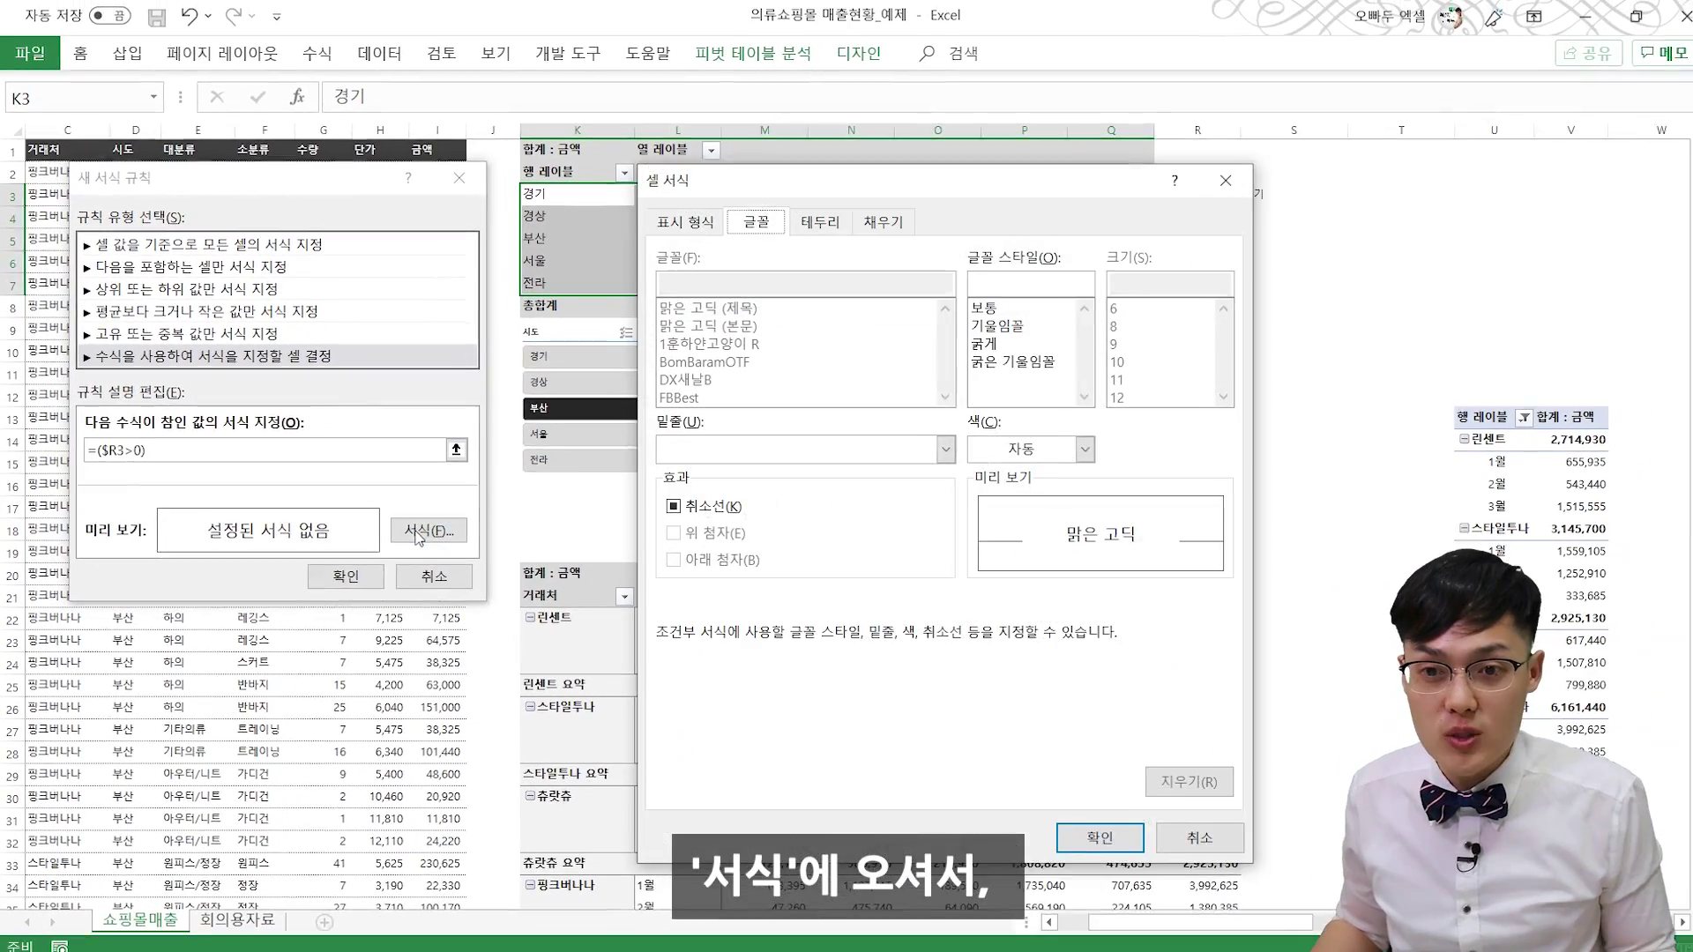
left_click(963, 234)
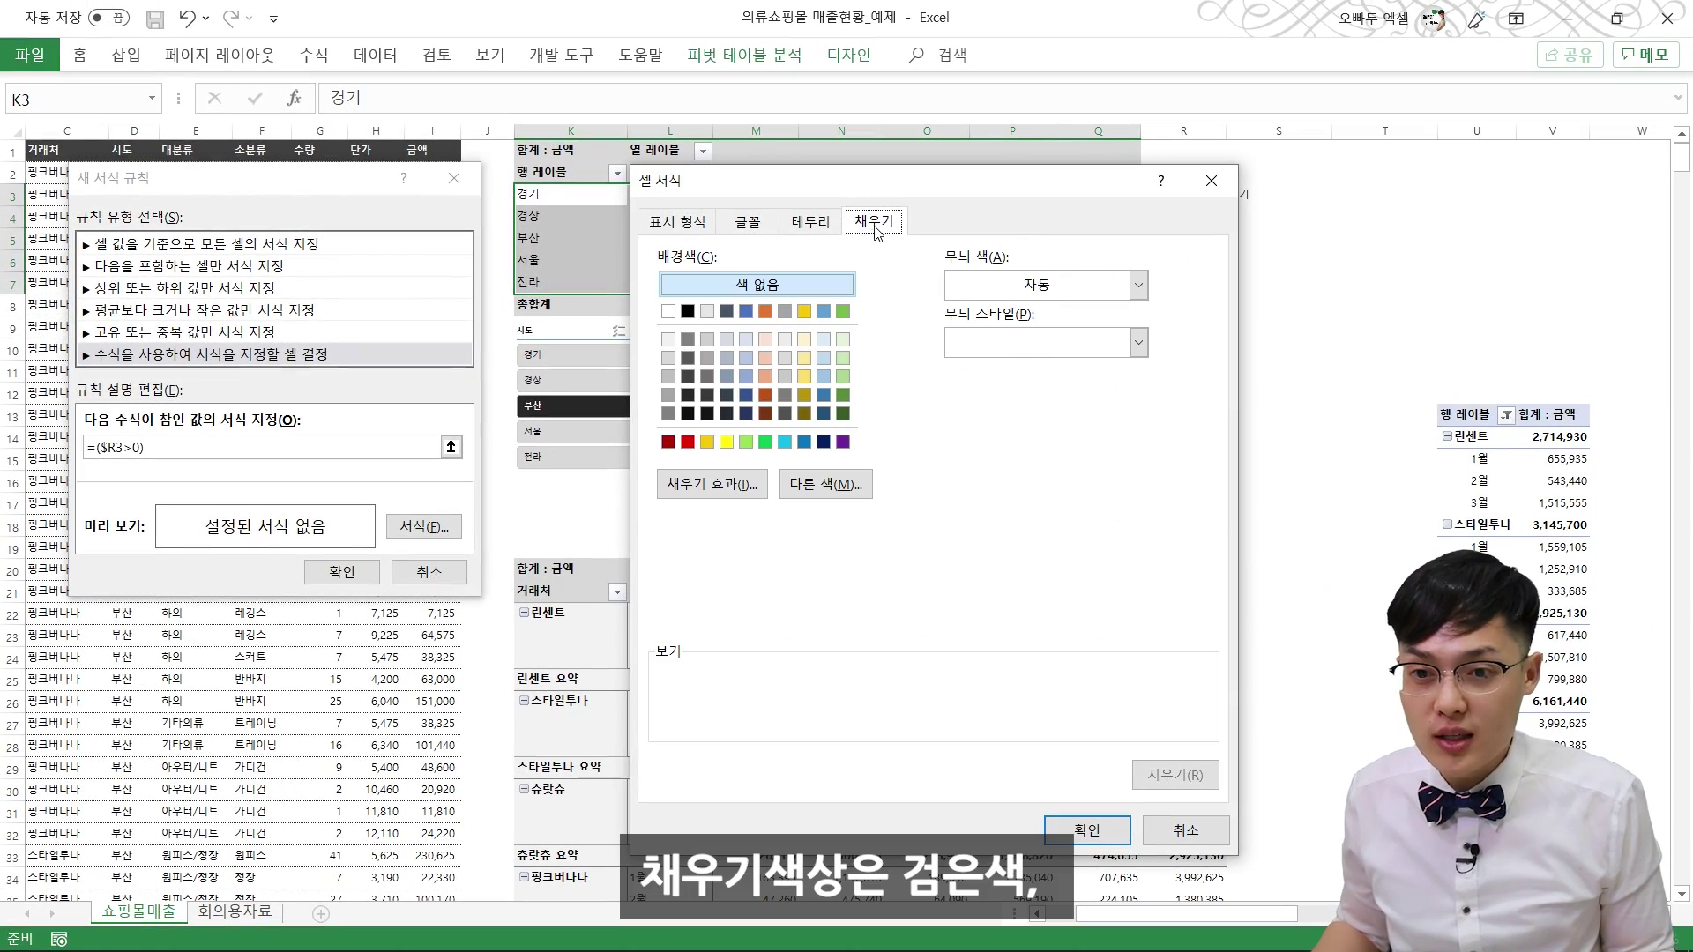
left_click(687, 376)
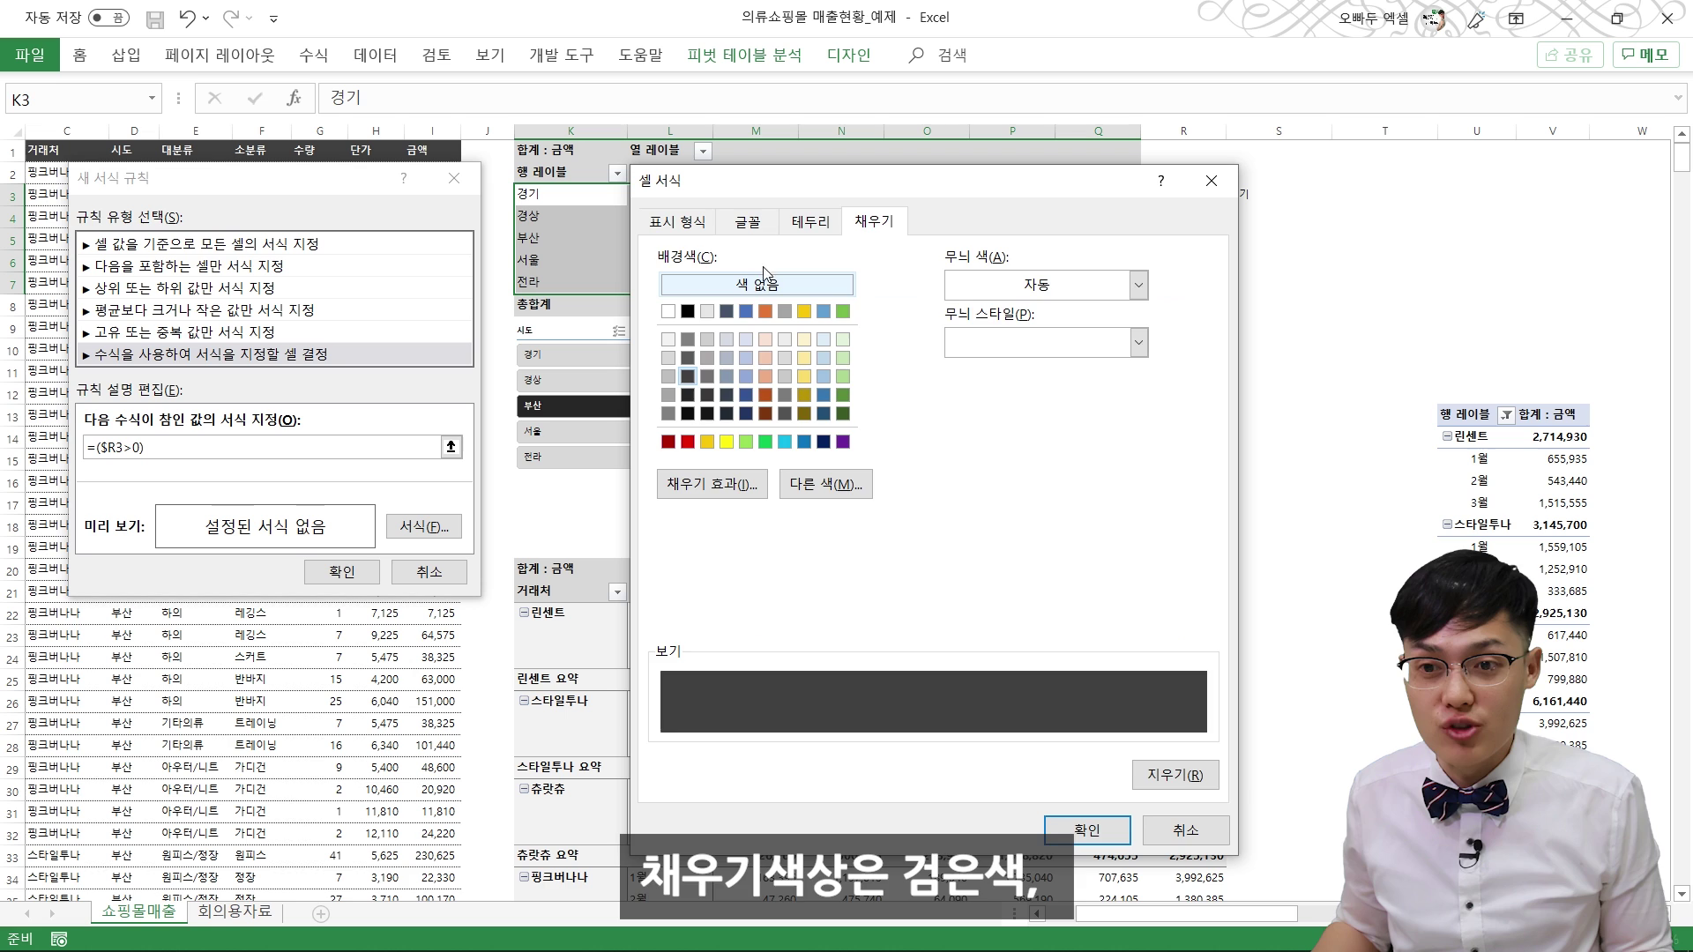
Step: Set the rule's font to white and bold (굵게), and apply the rule to K3:Q7
left_click(748, 221)
left_click(1072, 444)
left_click(964, 536)
left_click(973, 342)
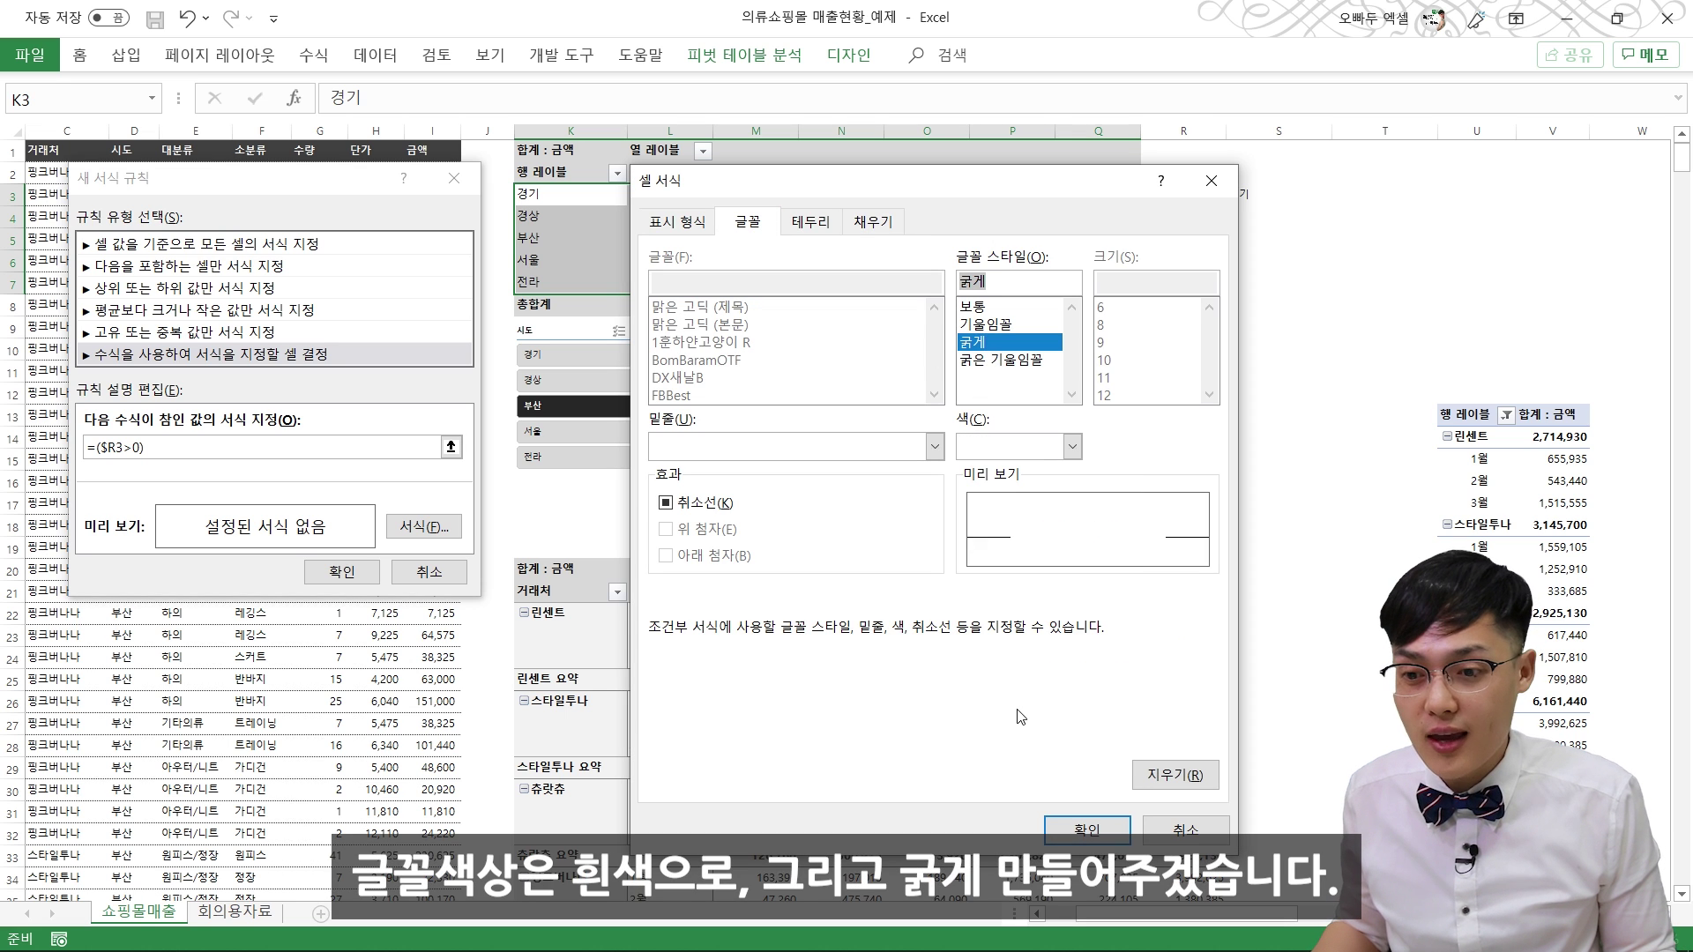
left_click(1067, 830)
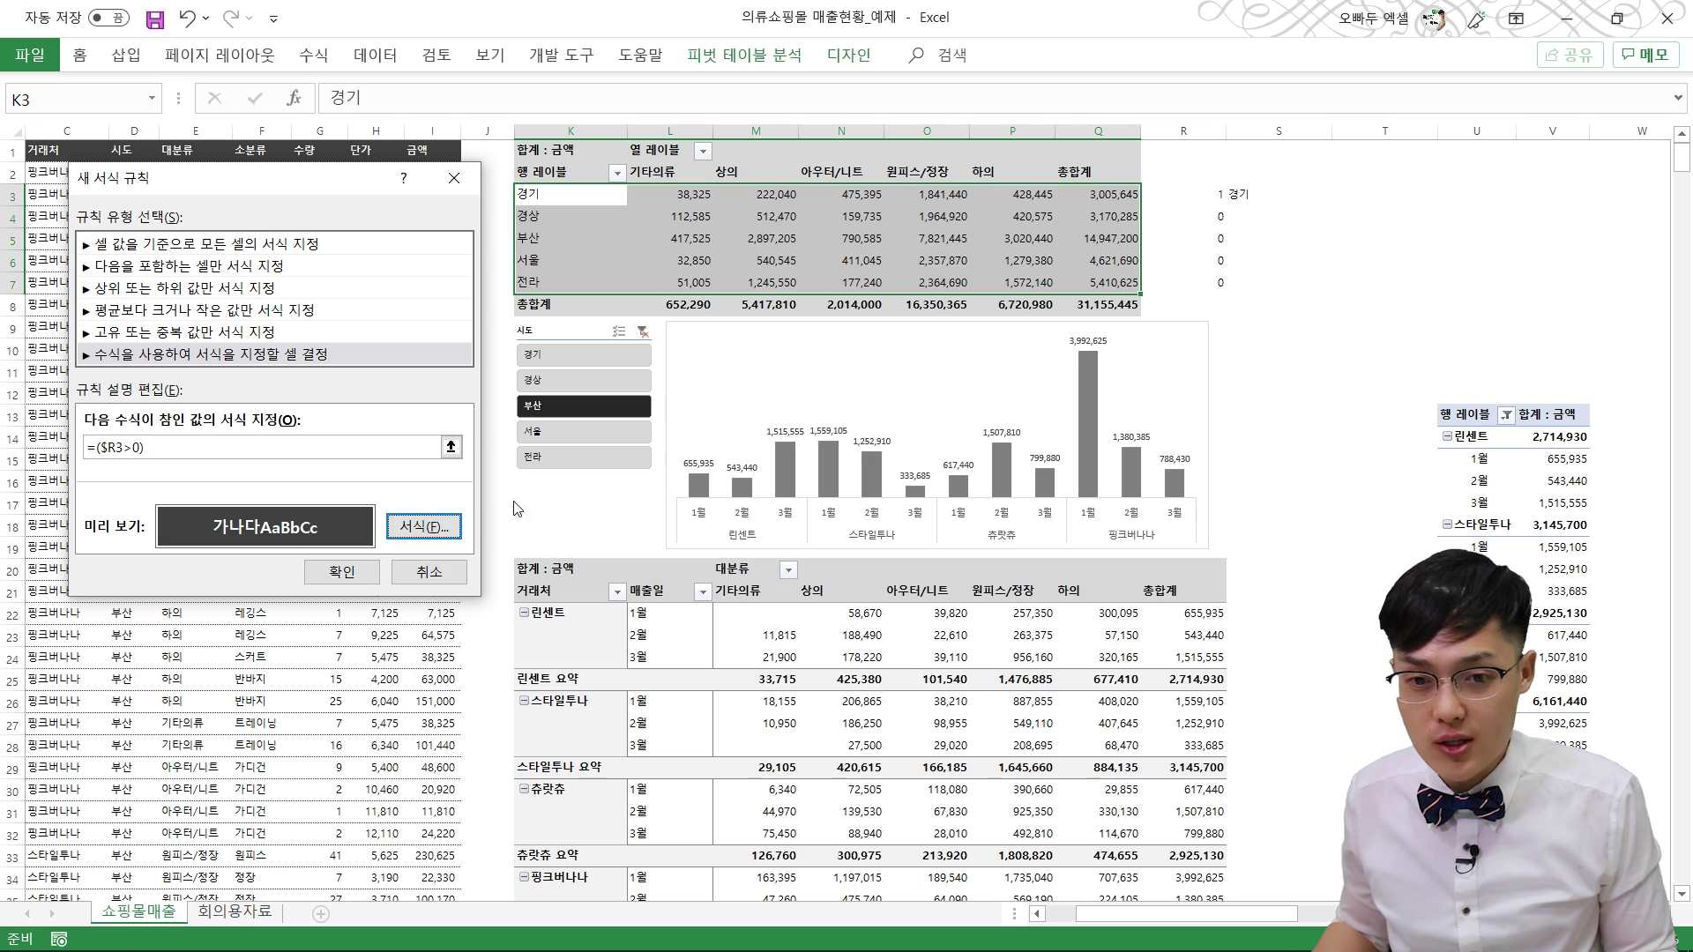
left_click(342, 571)
left_click(1005, 258)
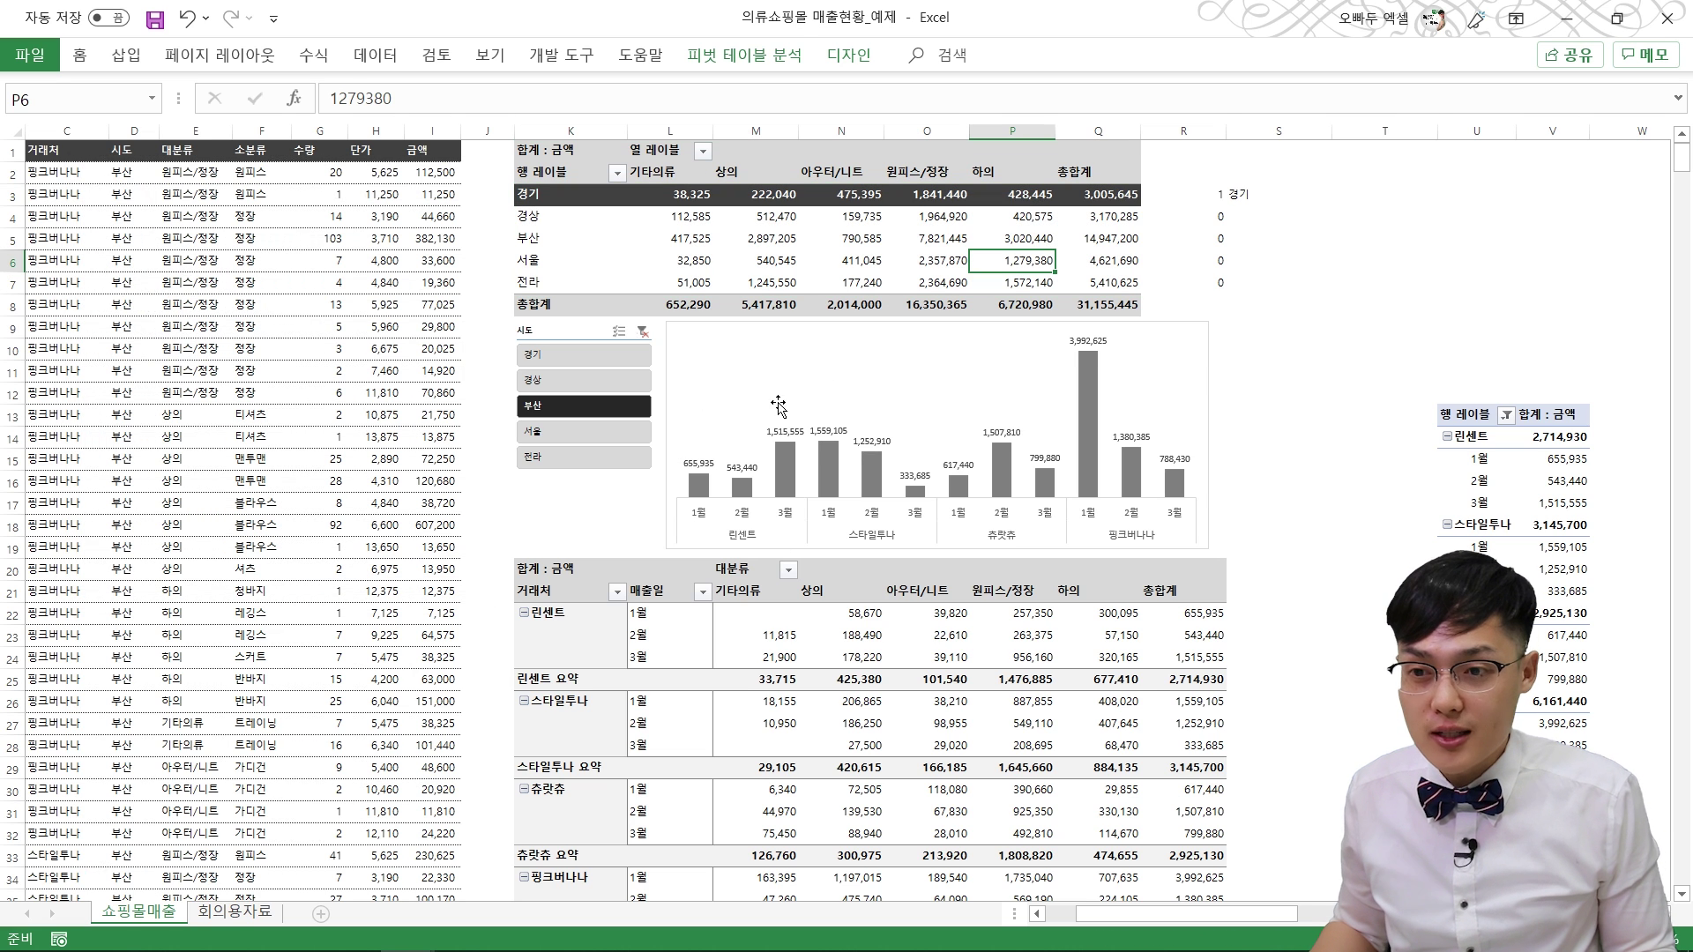
Step: Test the row highlighting by entering 서울 and then 전라 in S3
left_click(1265, 201)
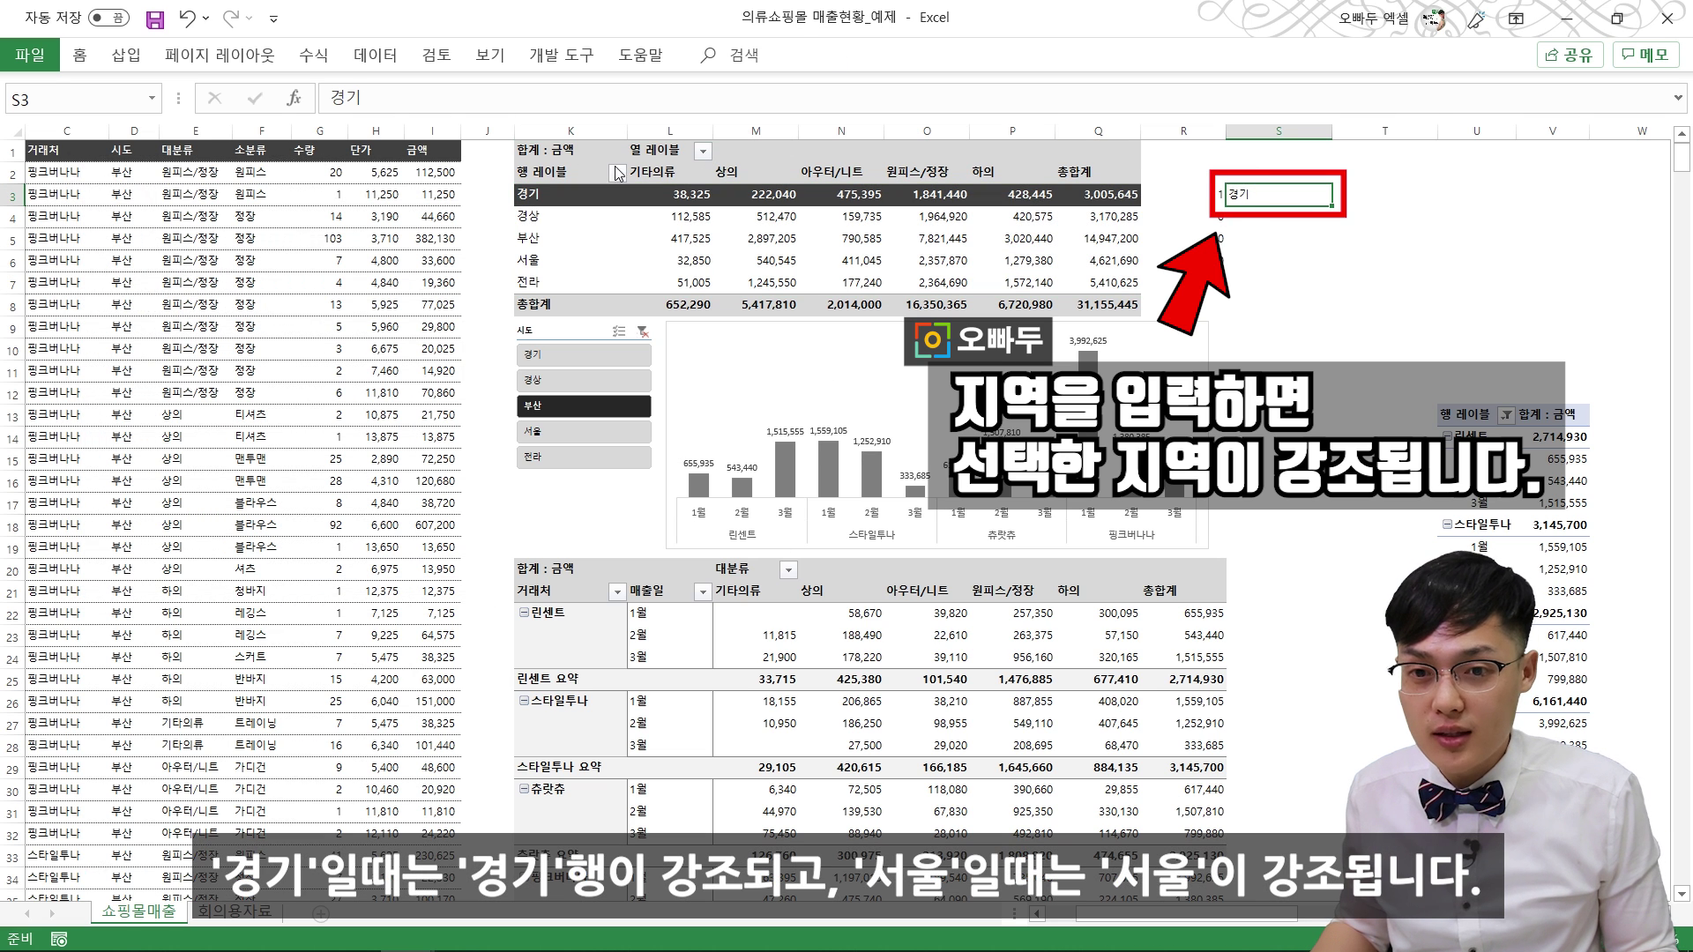
type("ㅅㅓ울")
key("Return")
key("Up")
type("전라")
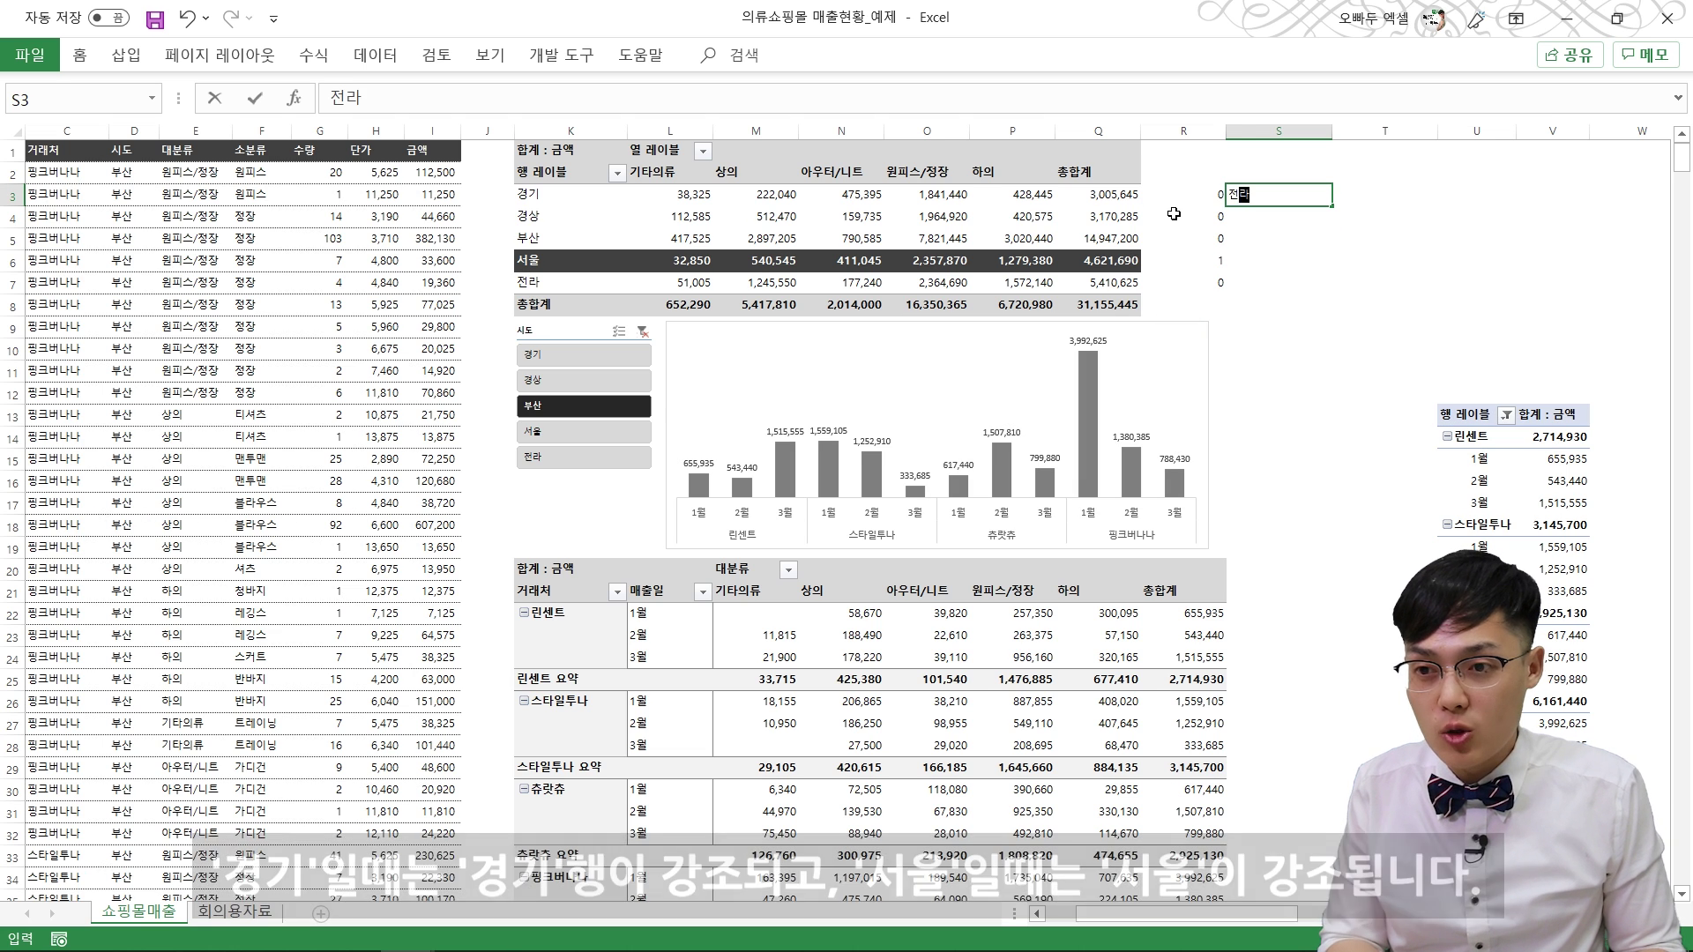
key("Return")
key("Up")
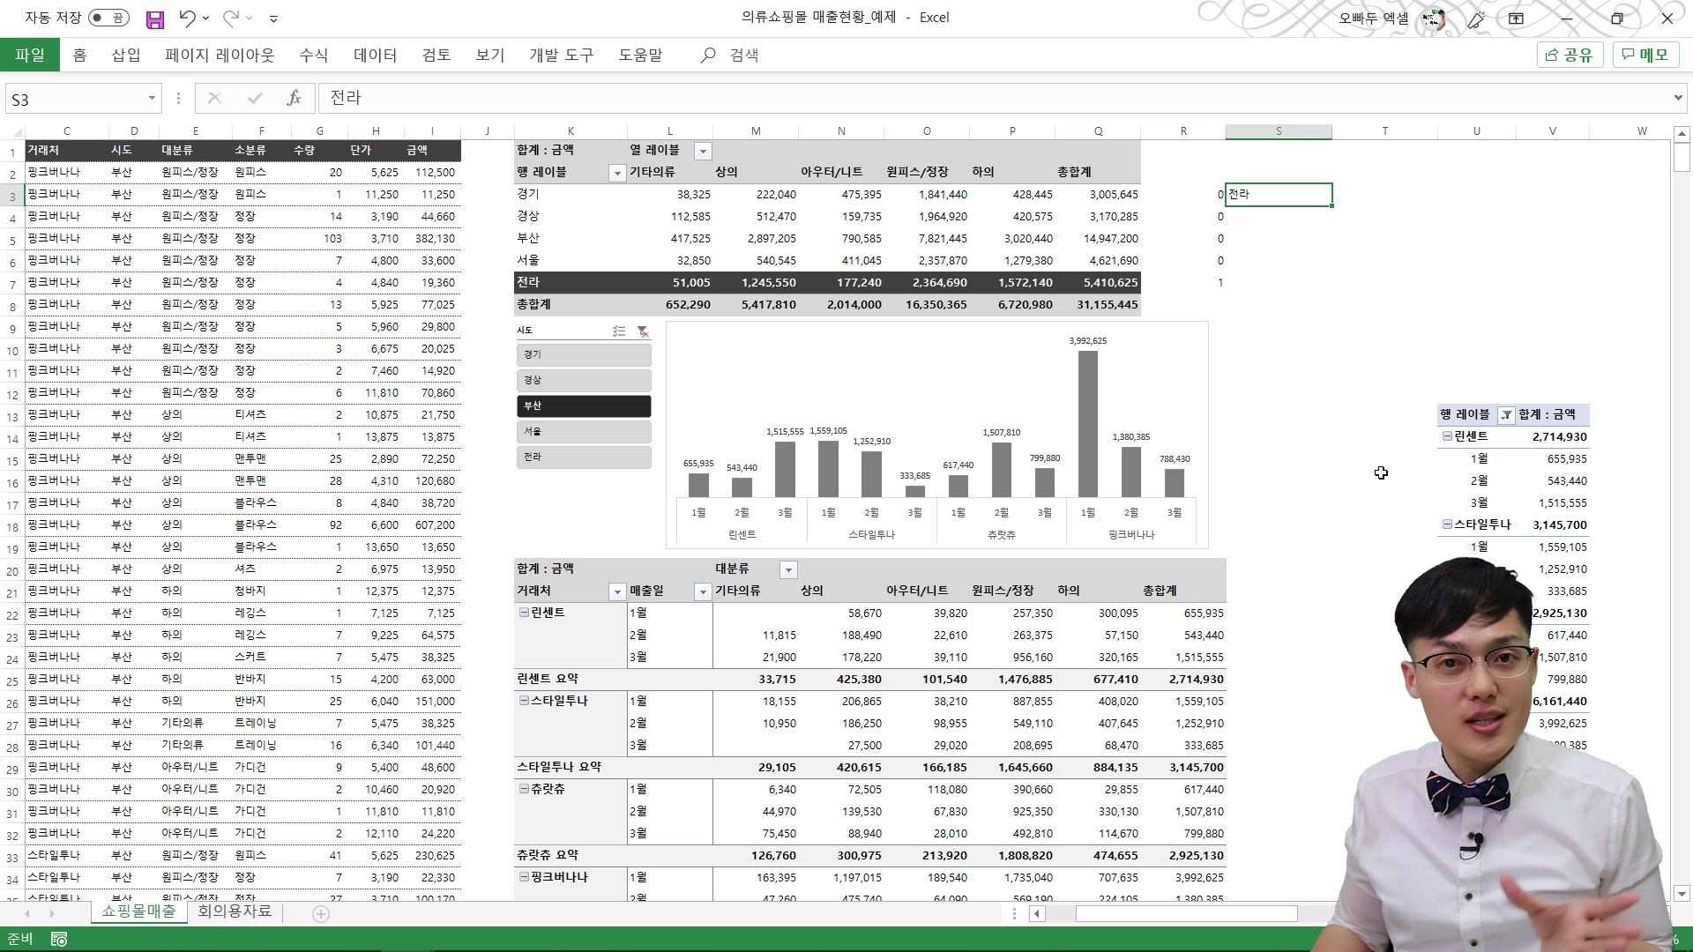
left_click_drag(1278, 194, 1287, 284)
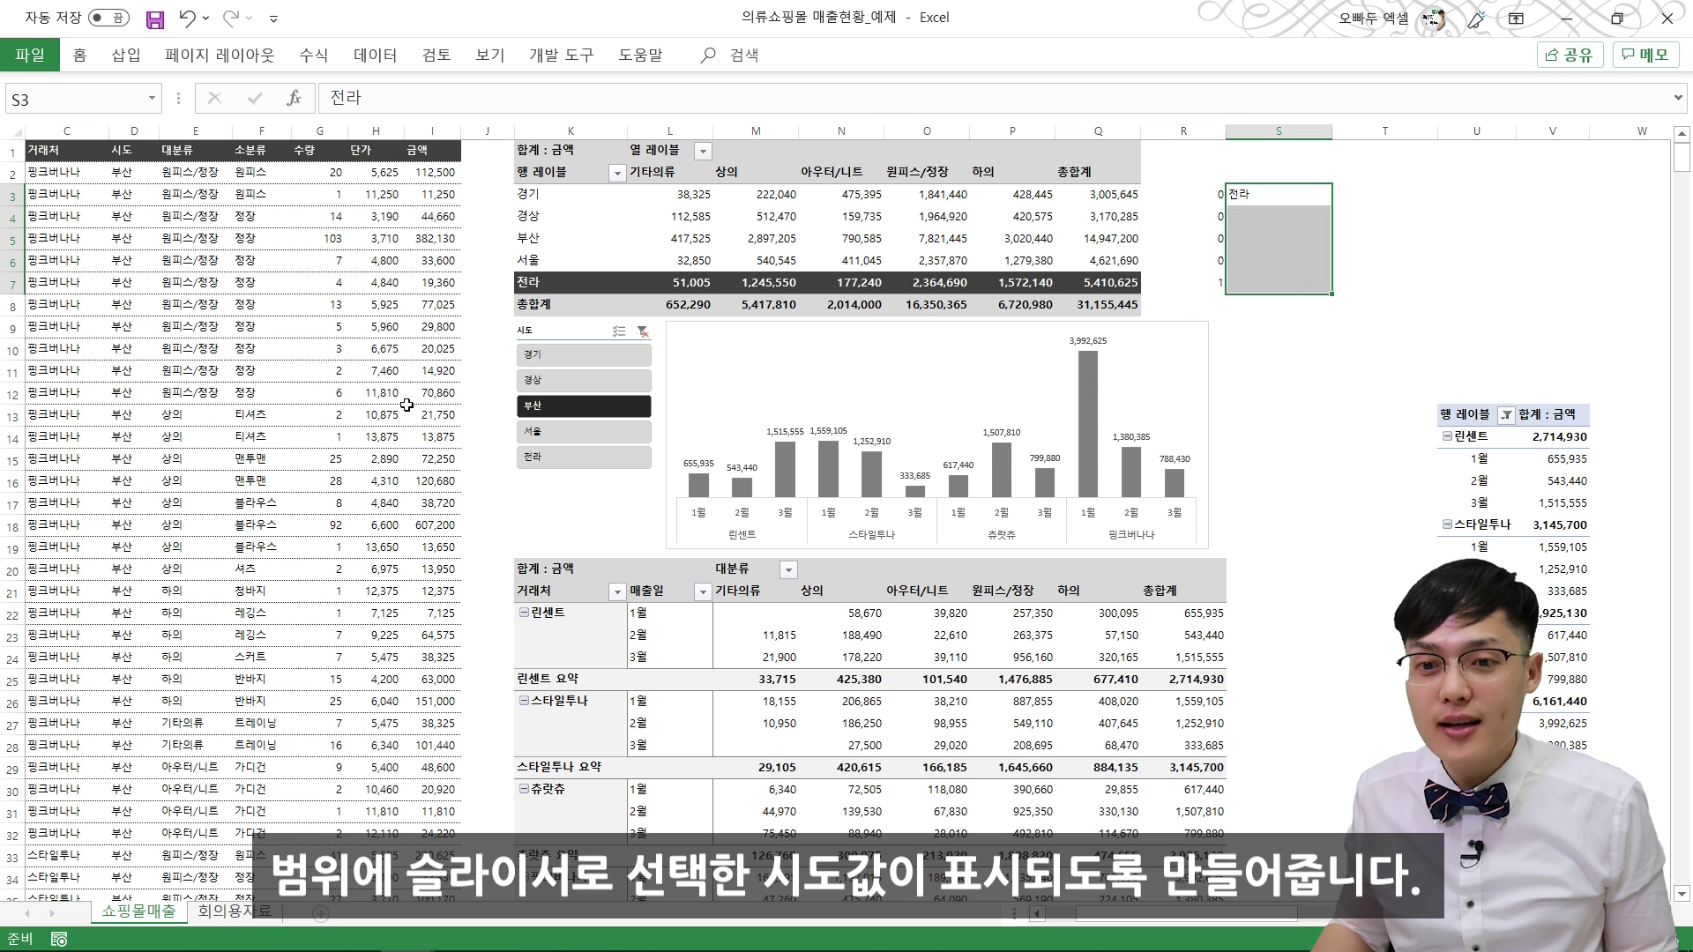
left_click(563, 322)
left_click(563, 328)
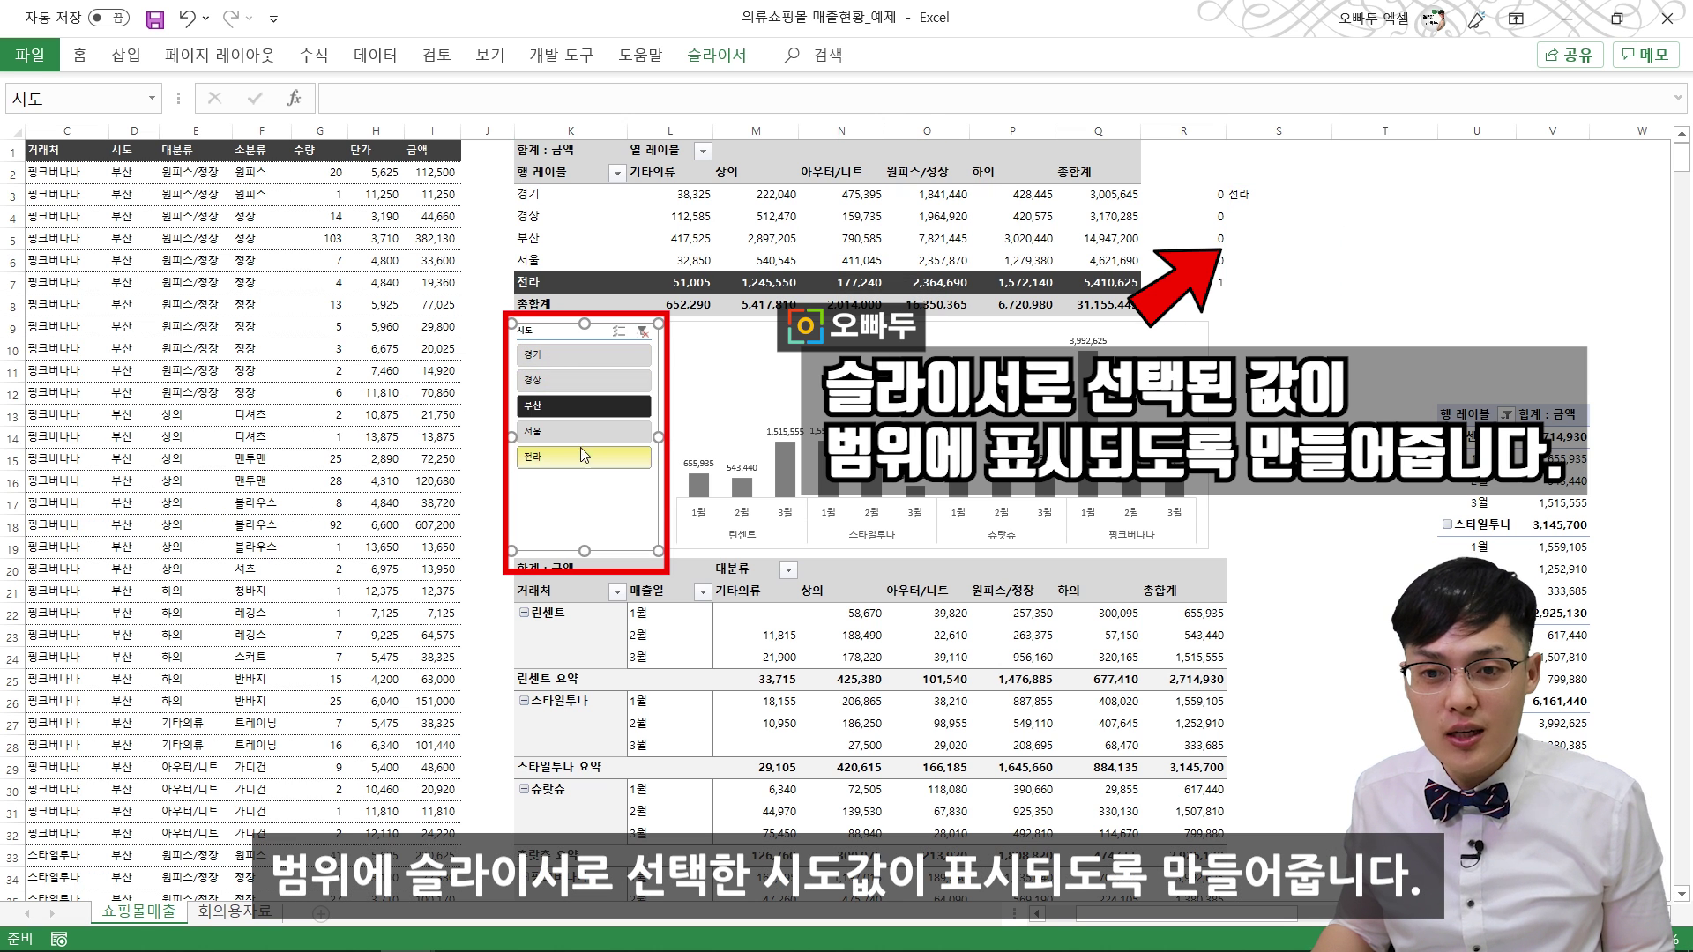
left_click_drag(1249, 194, 1279, 282)
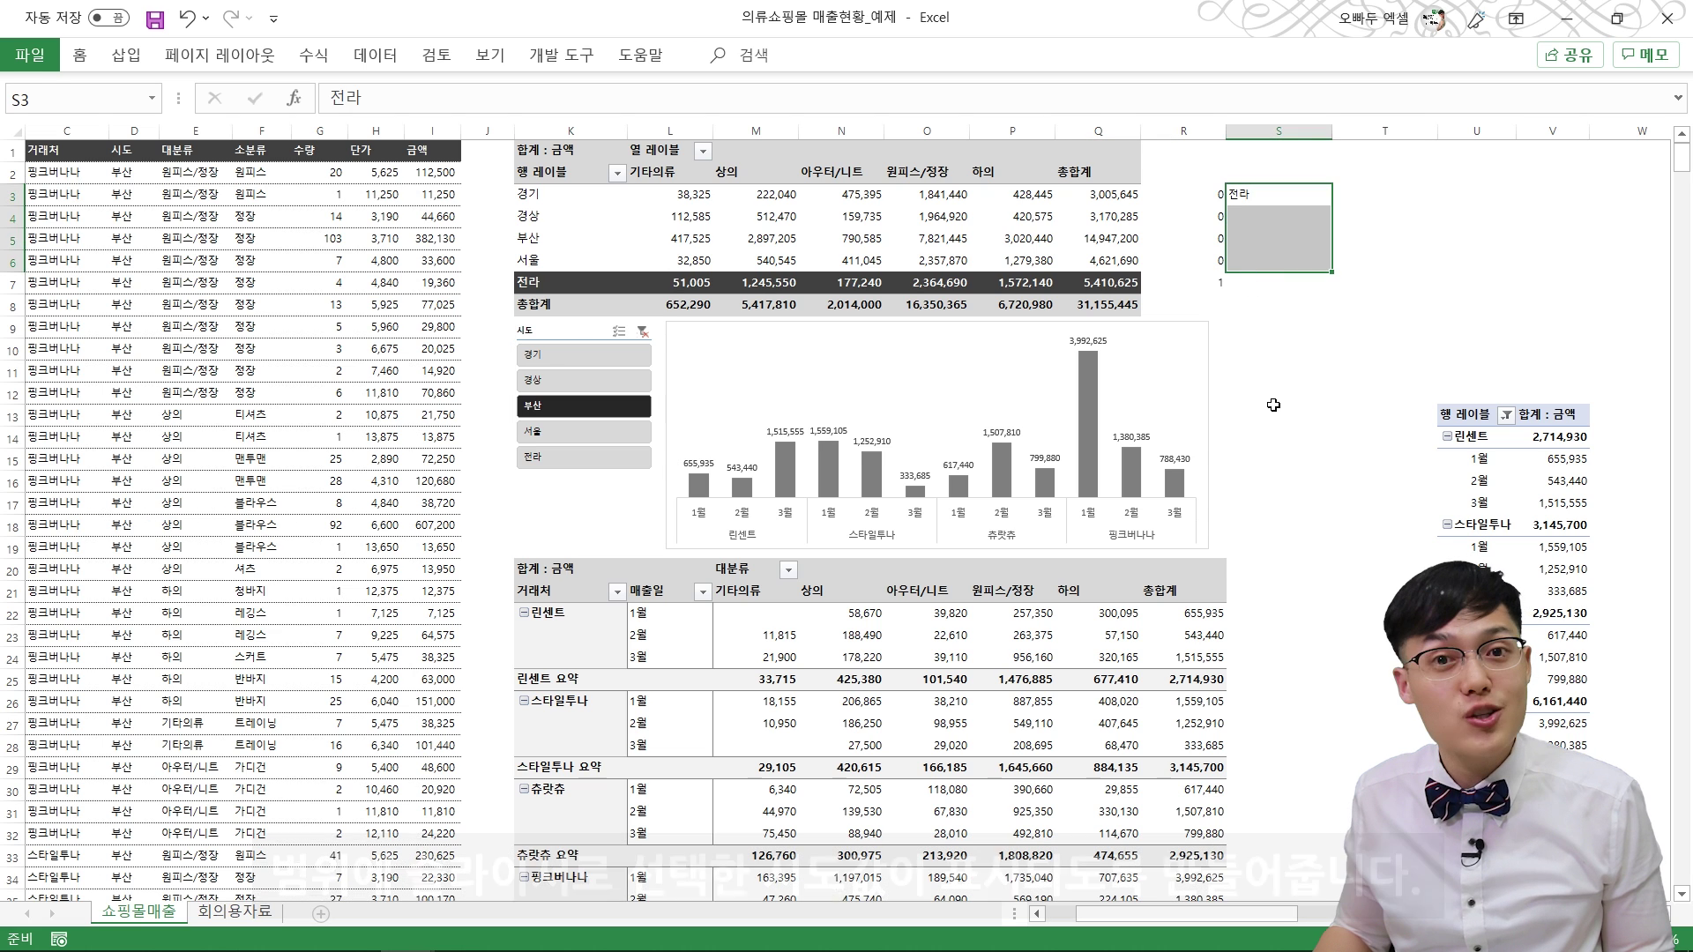
left_click(1279, 436)
Step: Copy the chart's source pivot table from U13:V30 and paste it at S3
left_click_drag(1468, 417, 1566, 787)
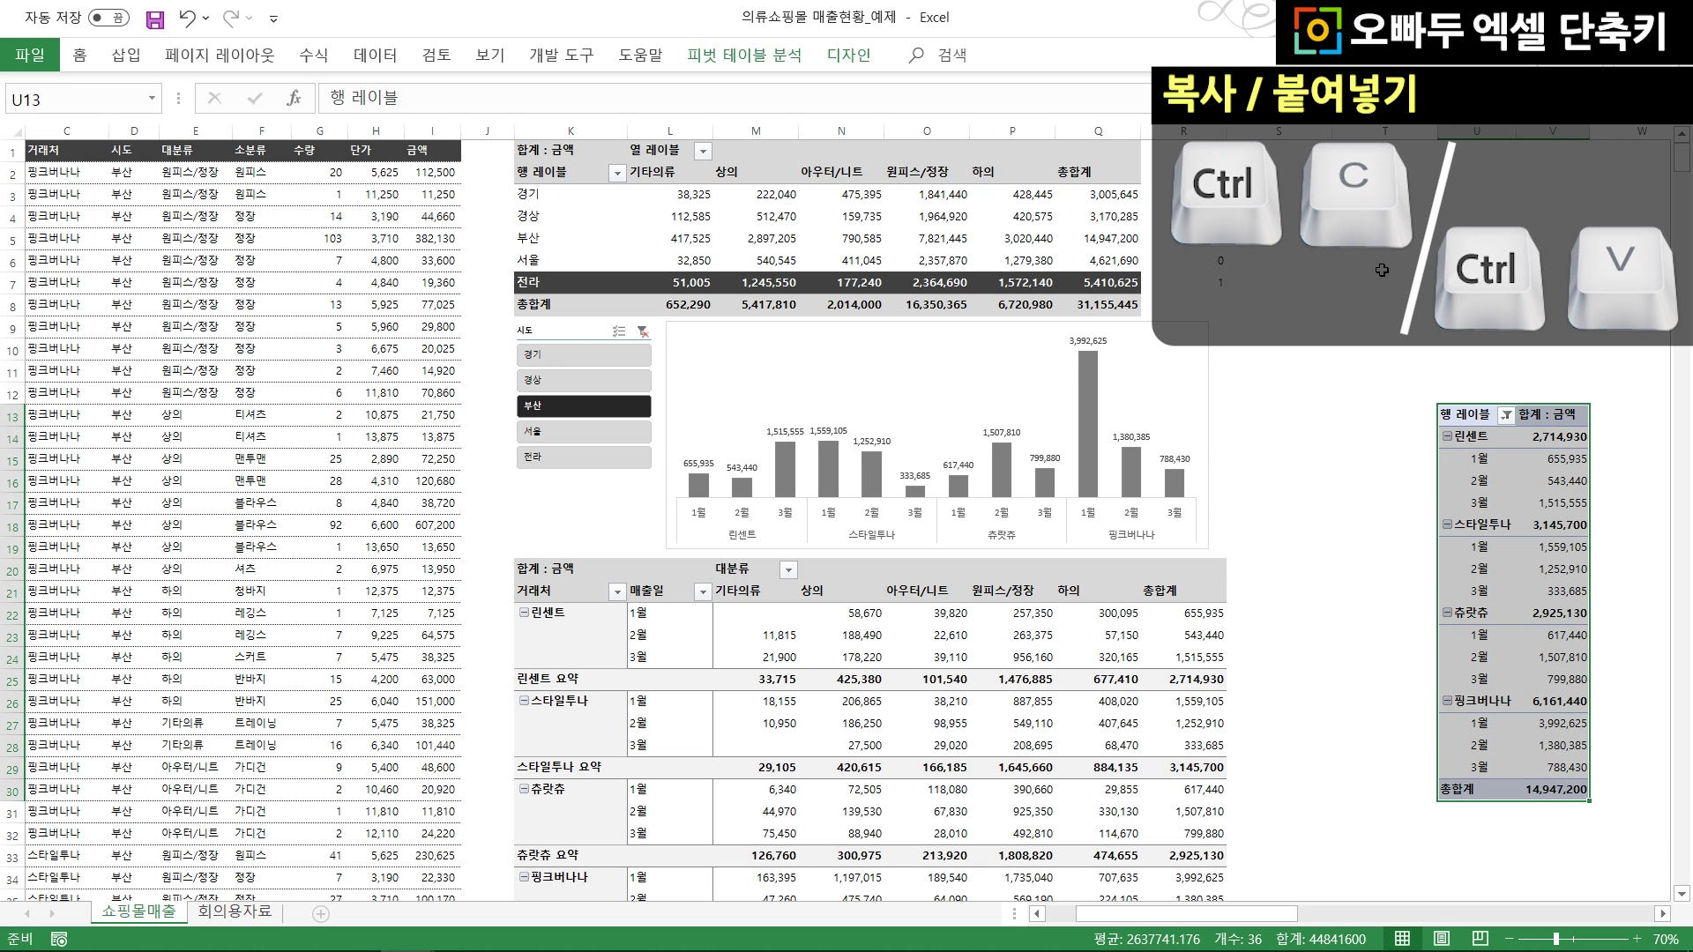
key("ctrl+c")
left_click(1300, 201)
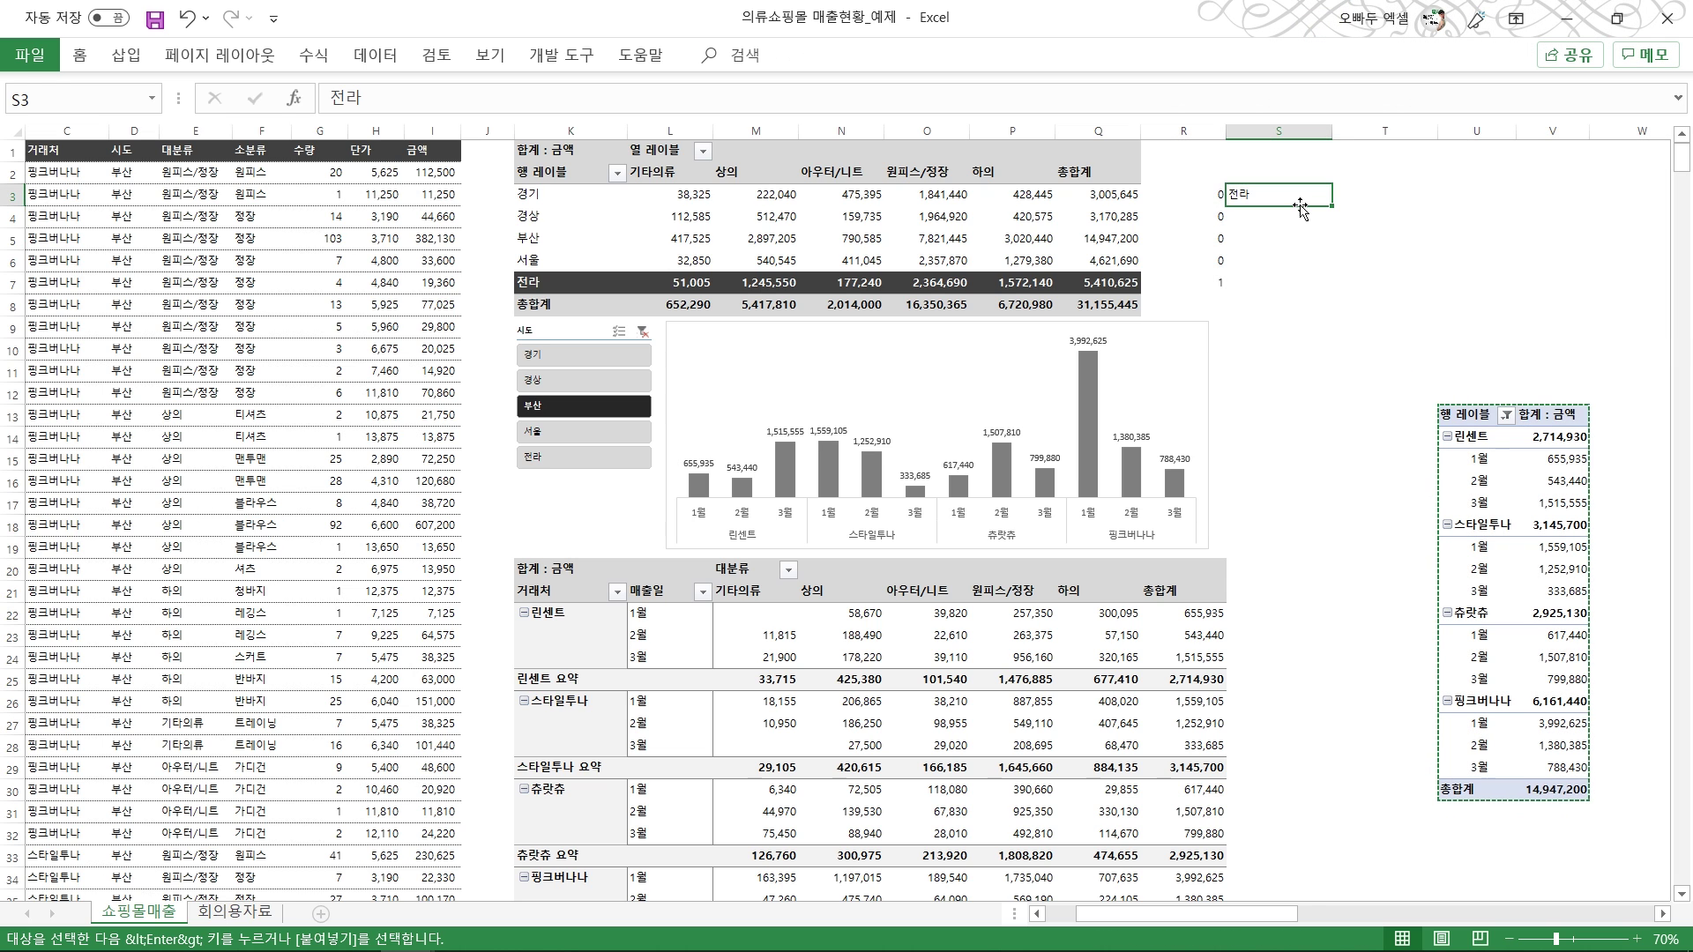
key("ctrl+v")
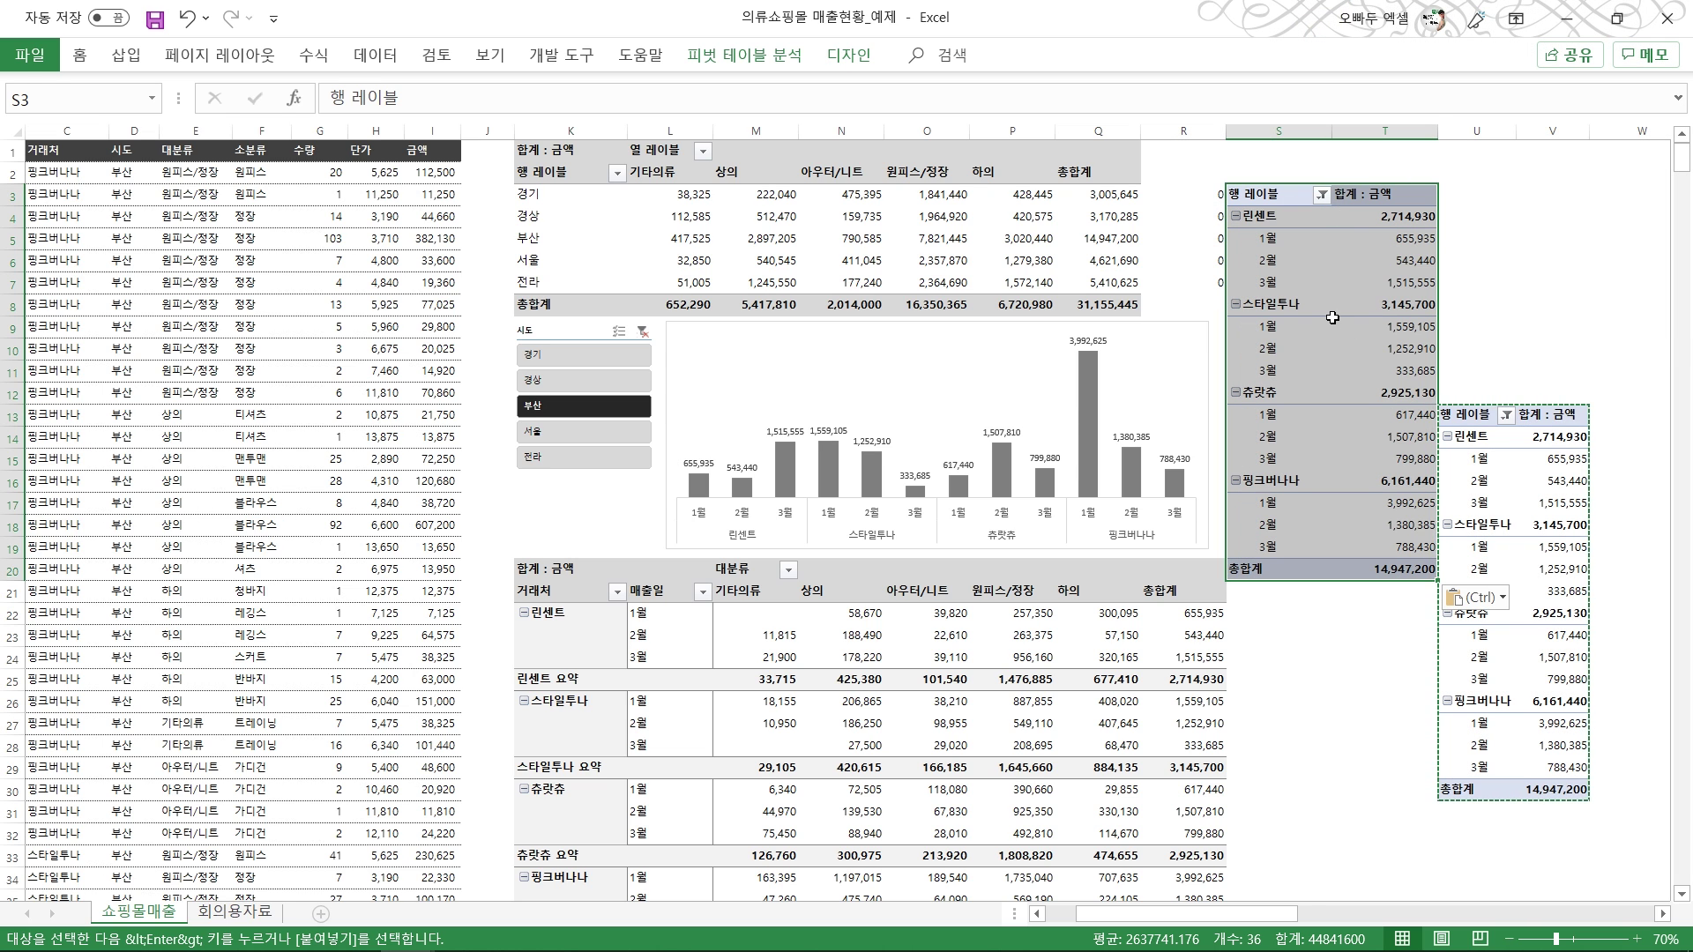
Step: Reduce the copied pivot table at S3 to 시도 as its only row field, removing 거래처, 매출일 and the 금액 values
left_click(1292, 265)
right_click(1294, 265)
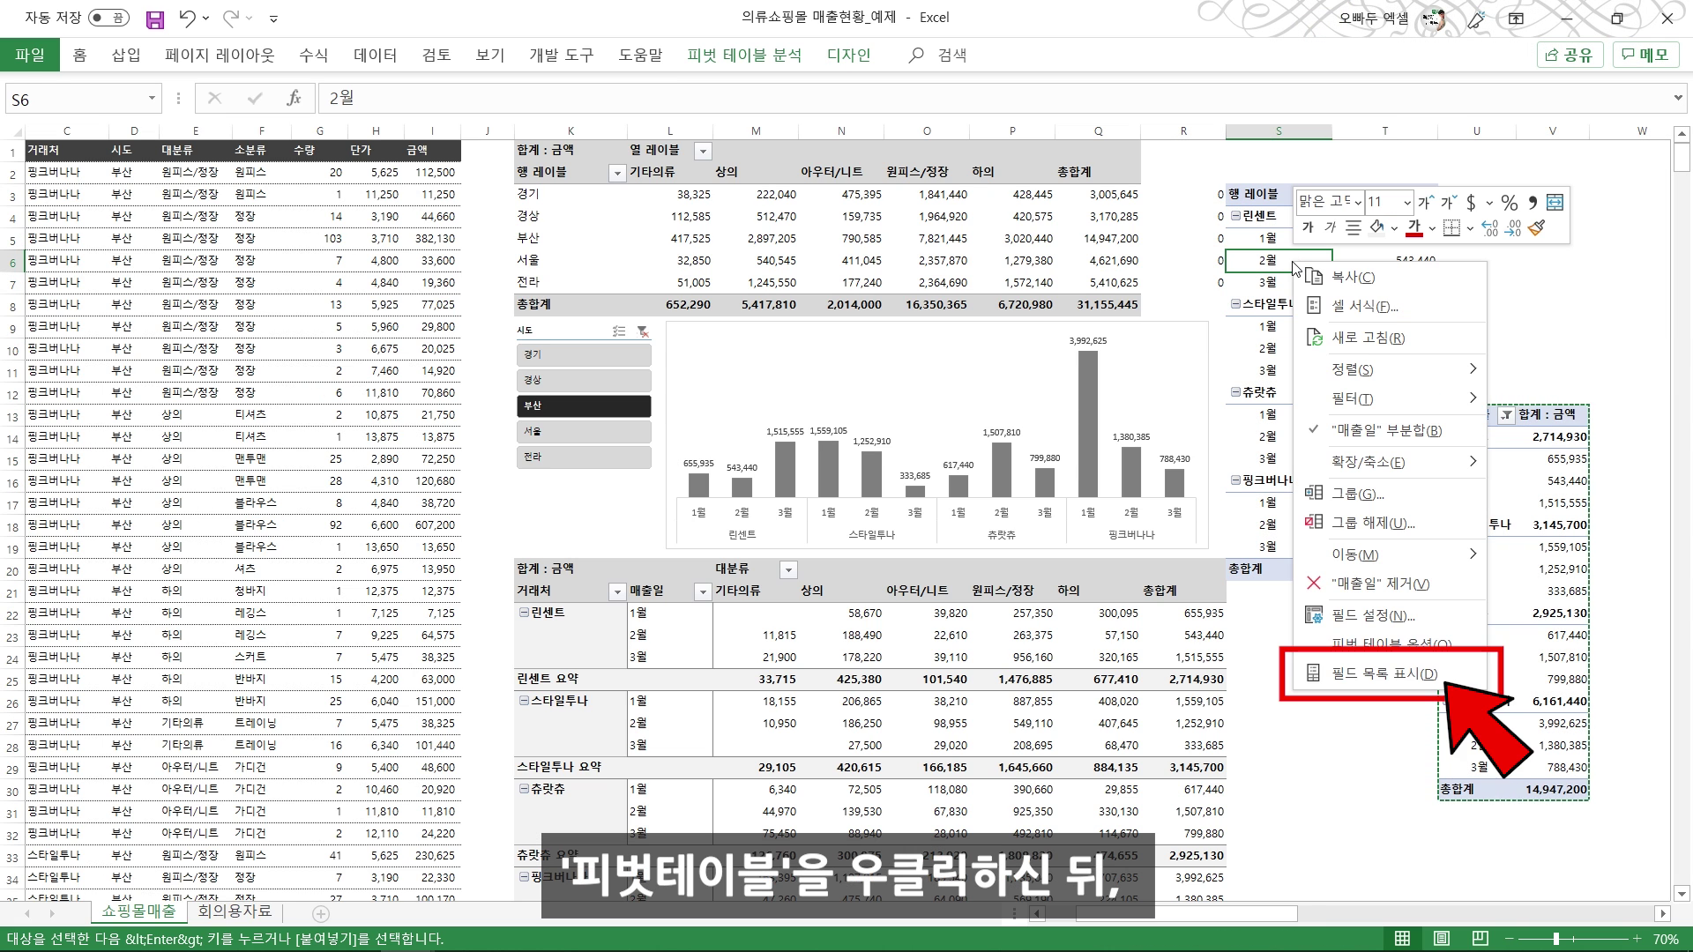
left_click(1421, 679)
left_click_drag(1336, 780, 1173, 520)
left_click_drag(1344, 772, 1172, 507)
left_click_drag(1354, 325, 1338, 774)
left_click_drag(1543, 771, 1124, 538)
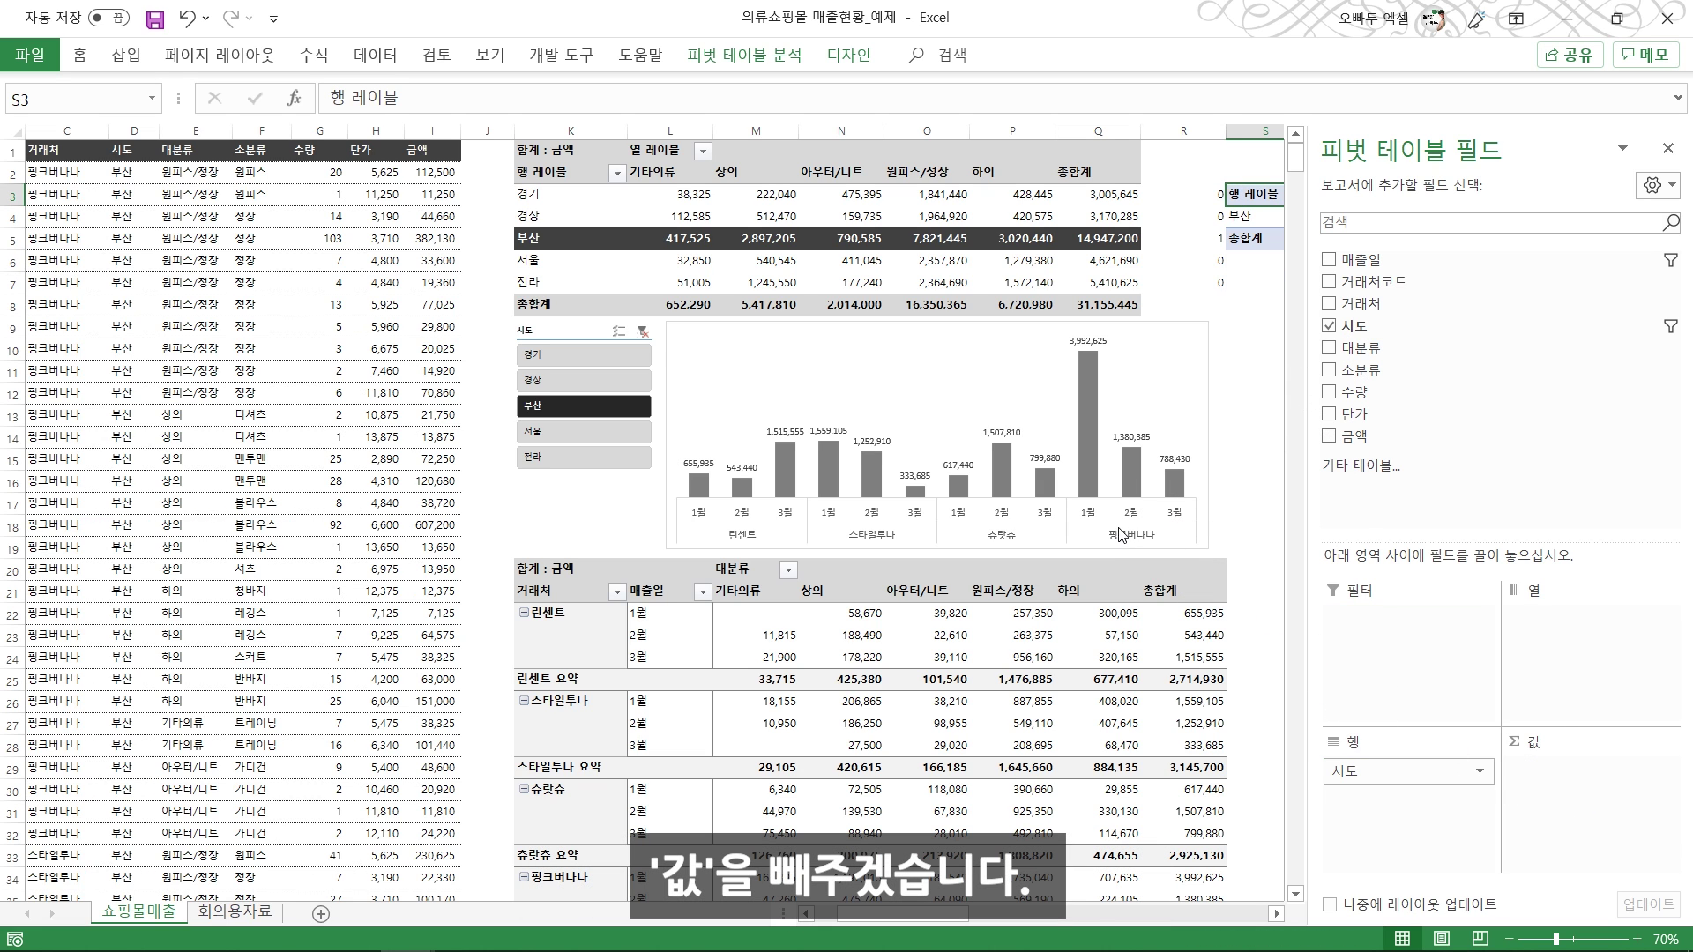
left_click(1669, 147)
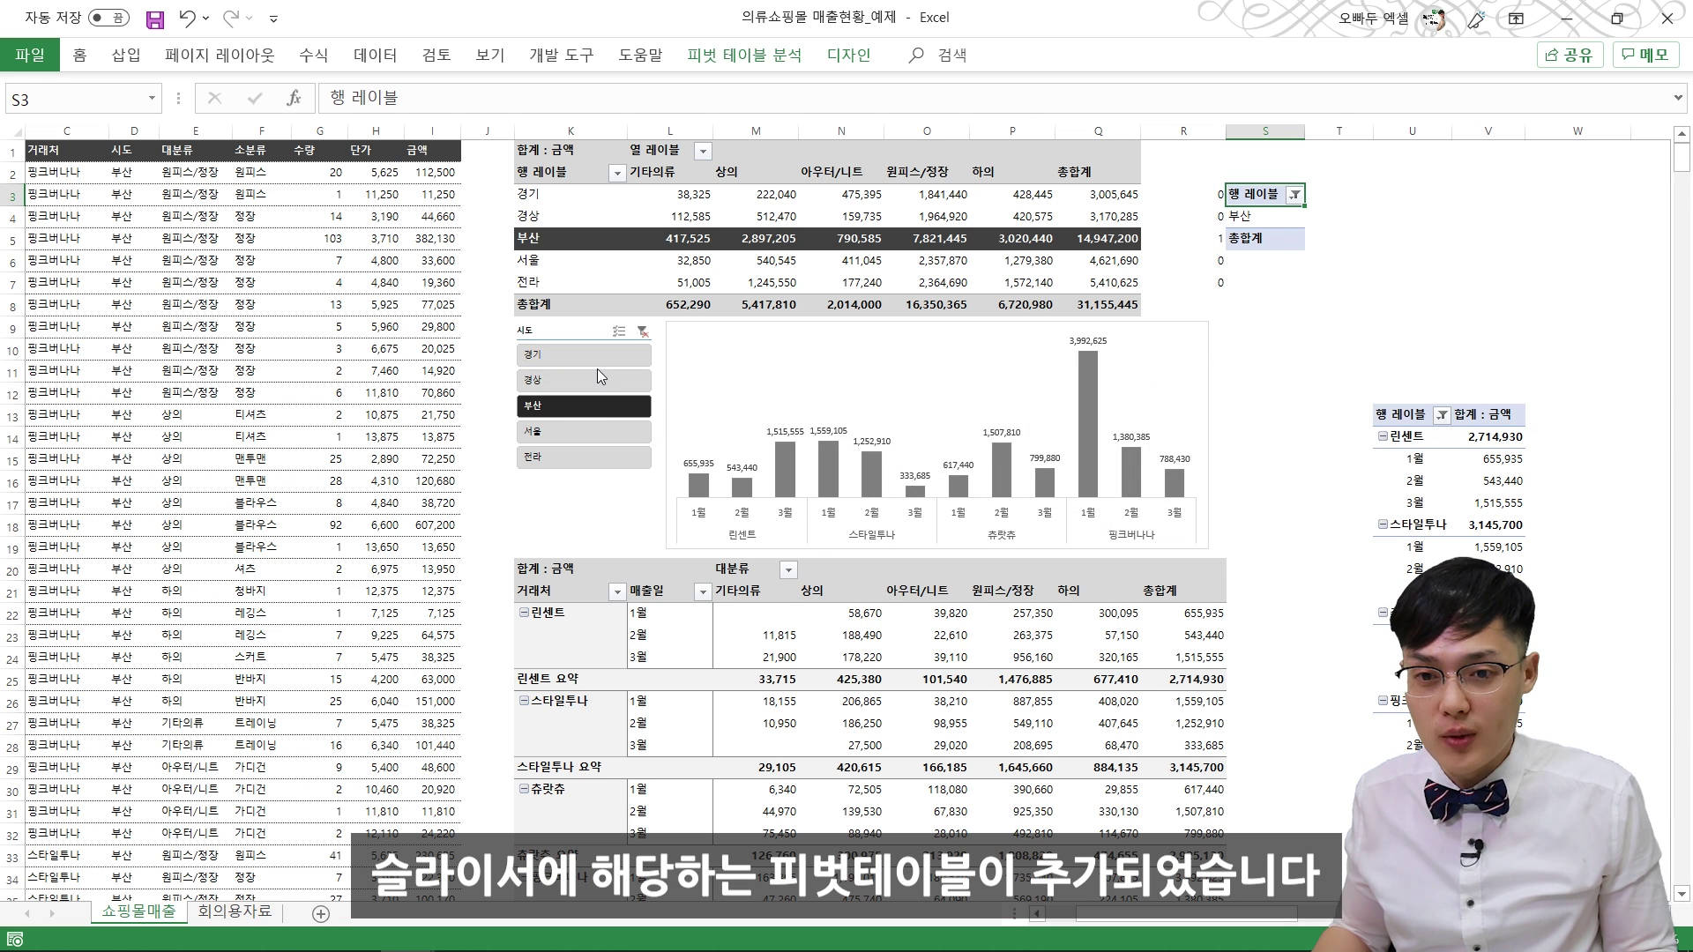
Step: Choose 경기 and then 경상 in the 시도 slicer, and check the COUNTIF results and the row highlighting
left_click(598, 357)
left_click(584, 379)
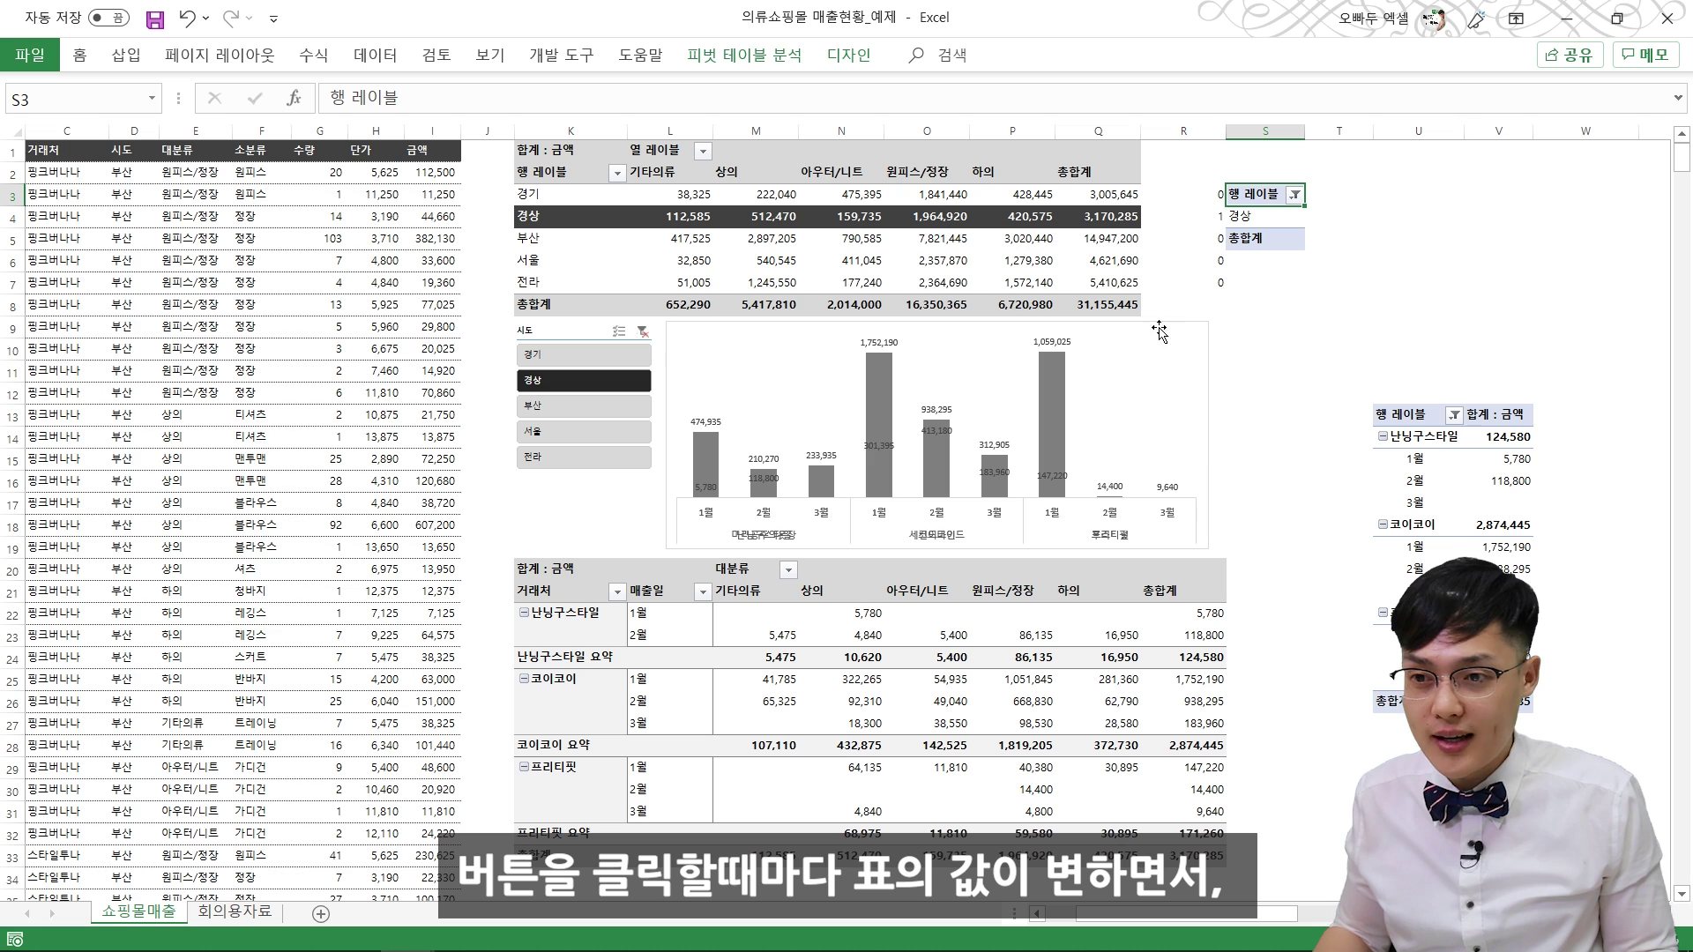
left_click(1199, 216)
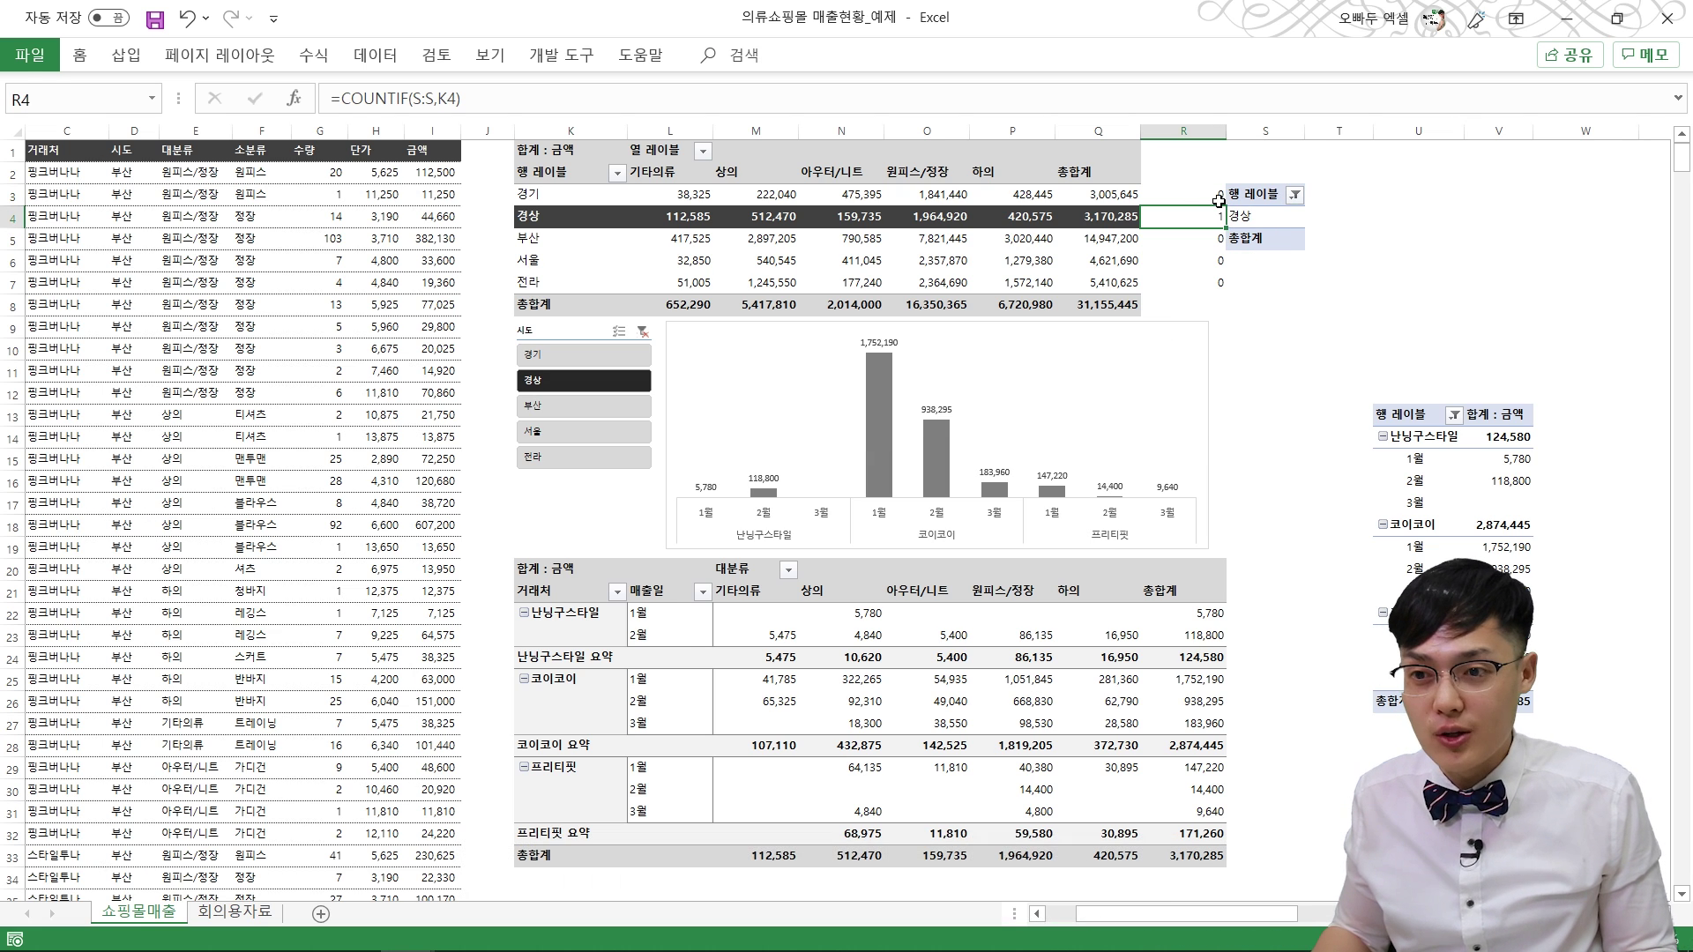
left_click_drag(1215, 196, 1214, 238)
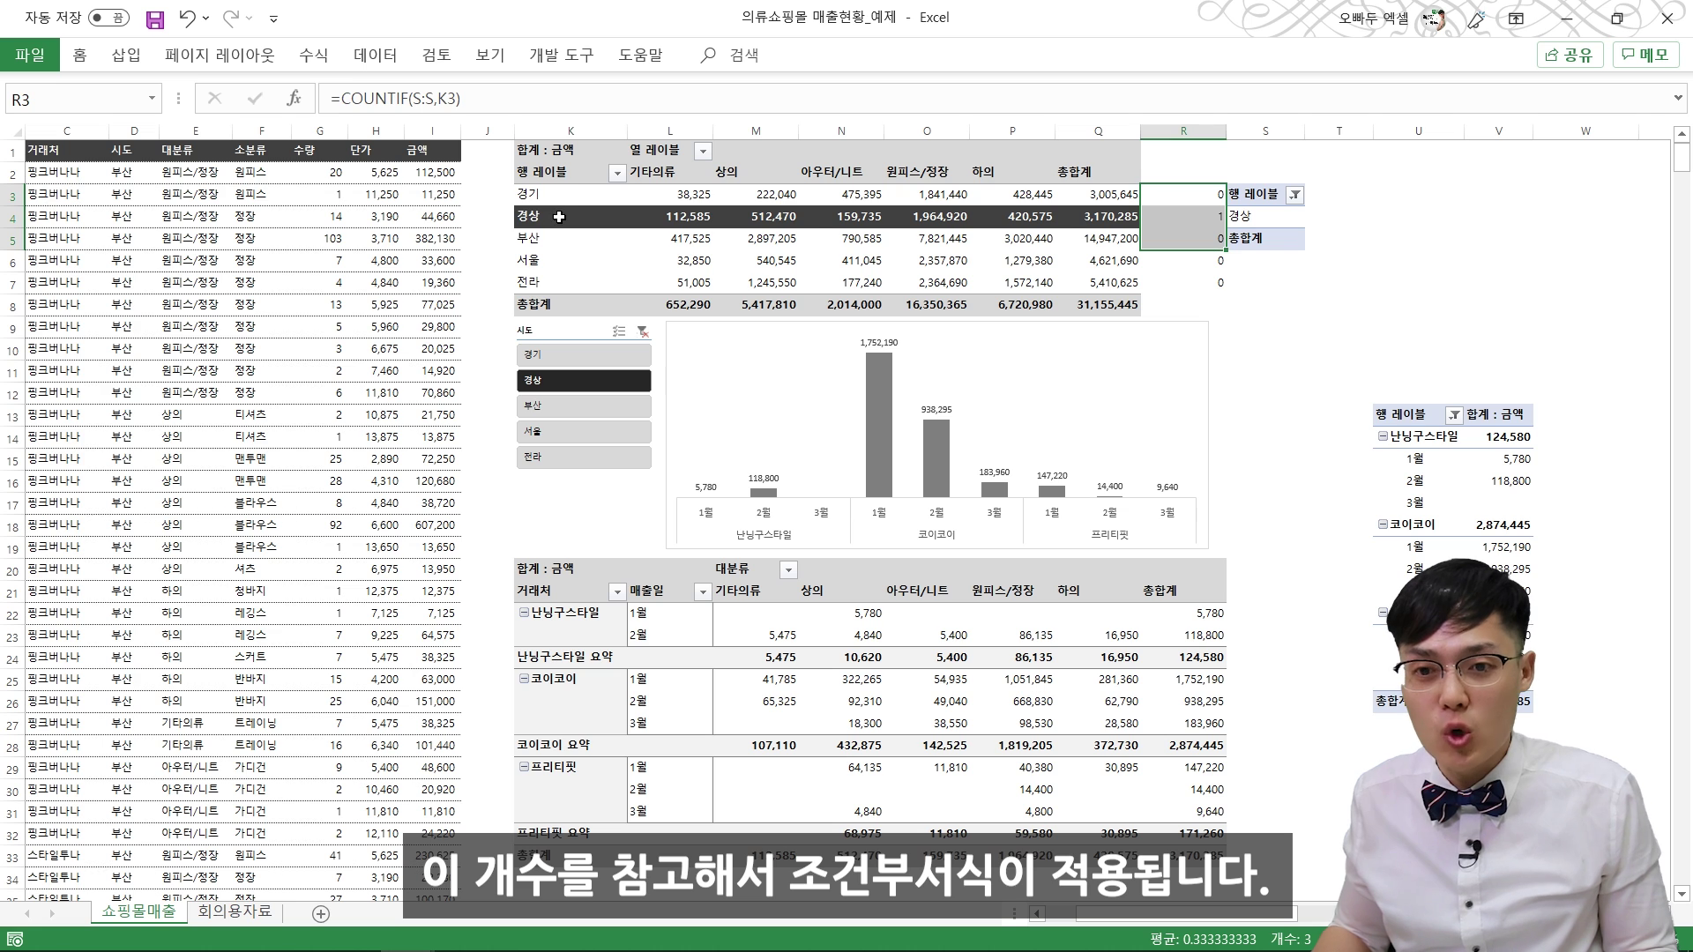
left_click_drag(559, 217, 1106, 219)
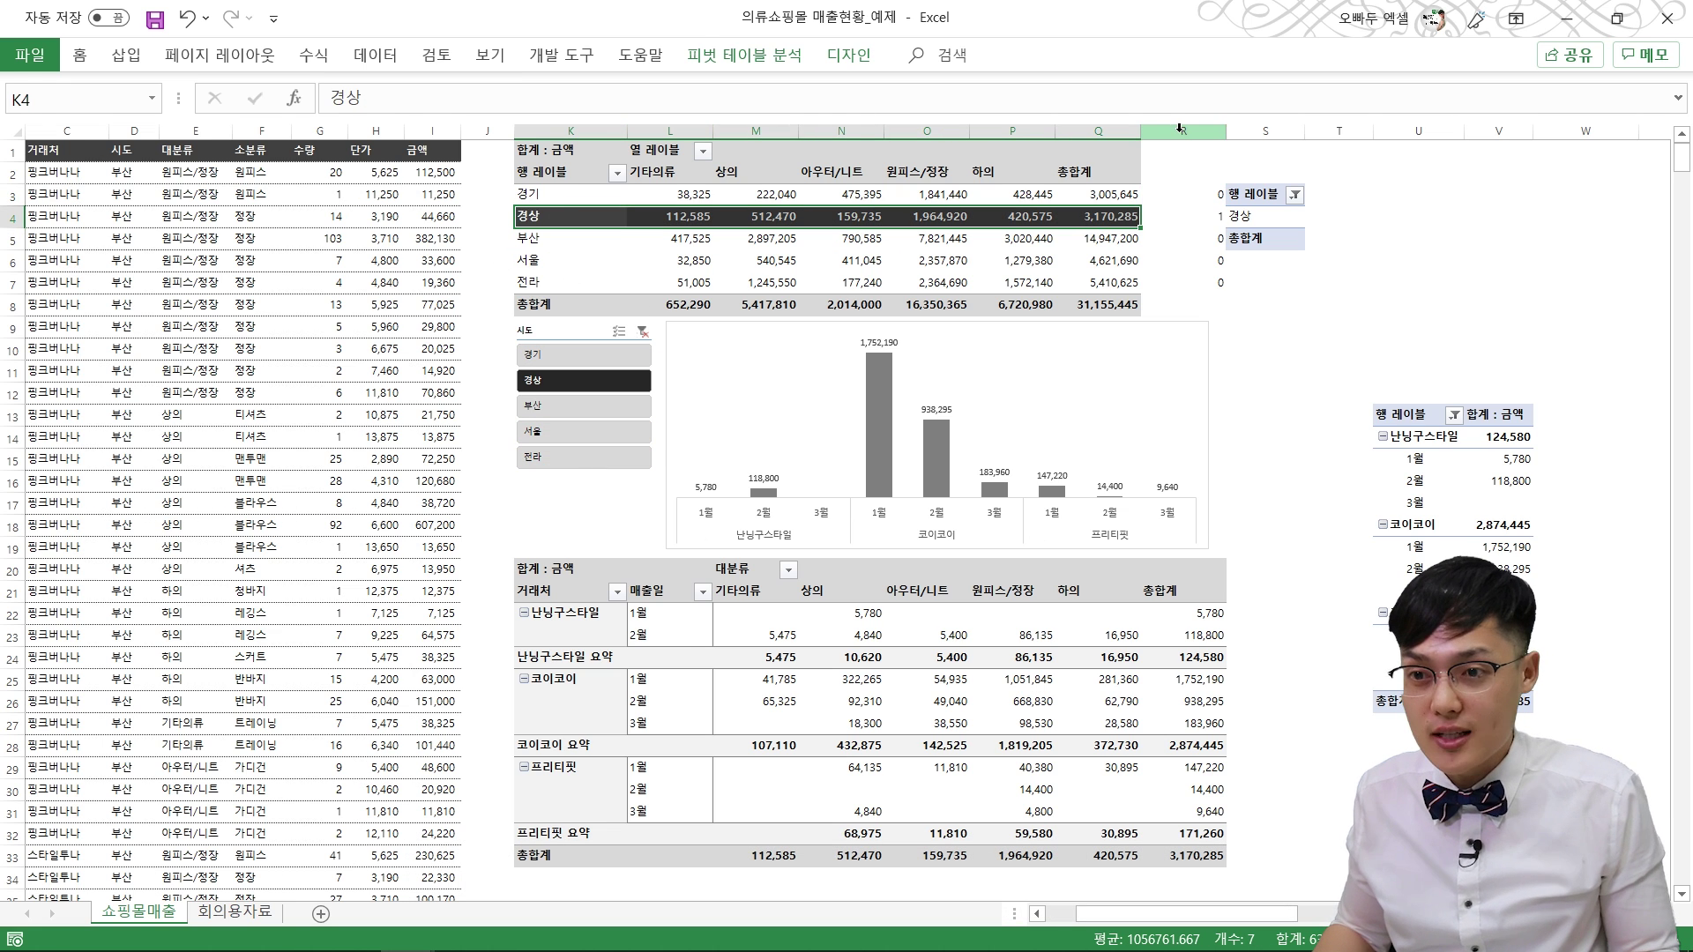
Step: Hide the helper columns R through V
left_click_drag(1181, 127, 1498, 130)
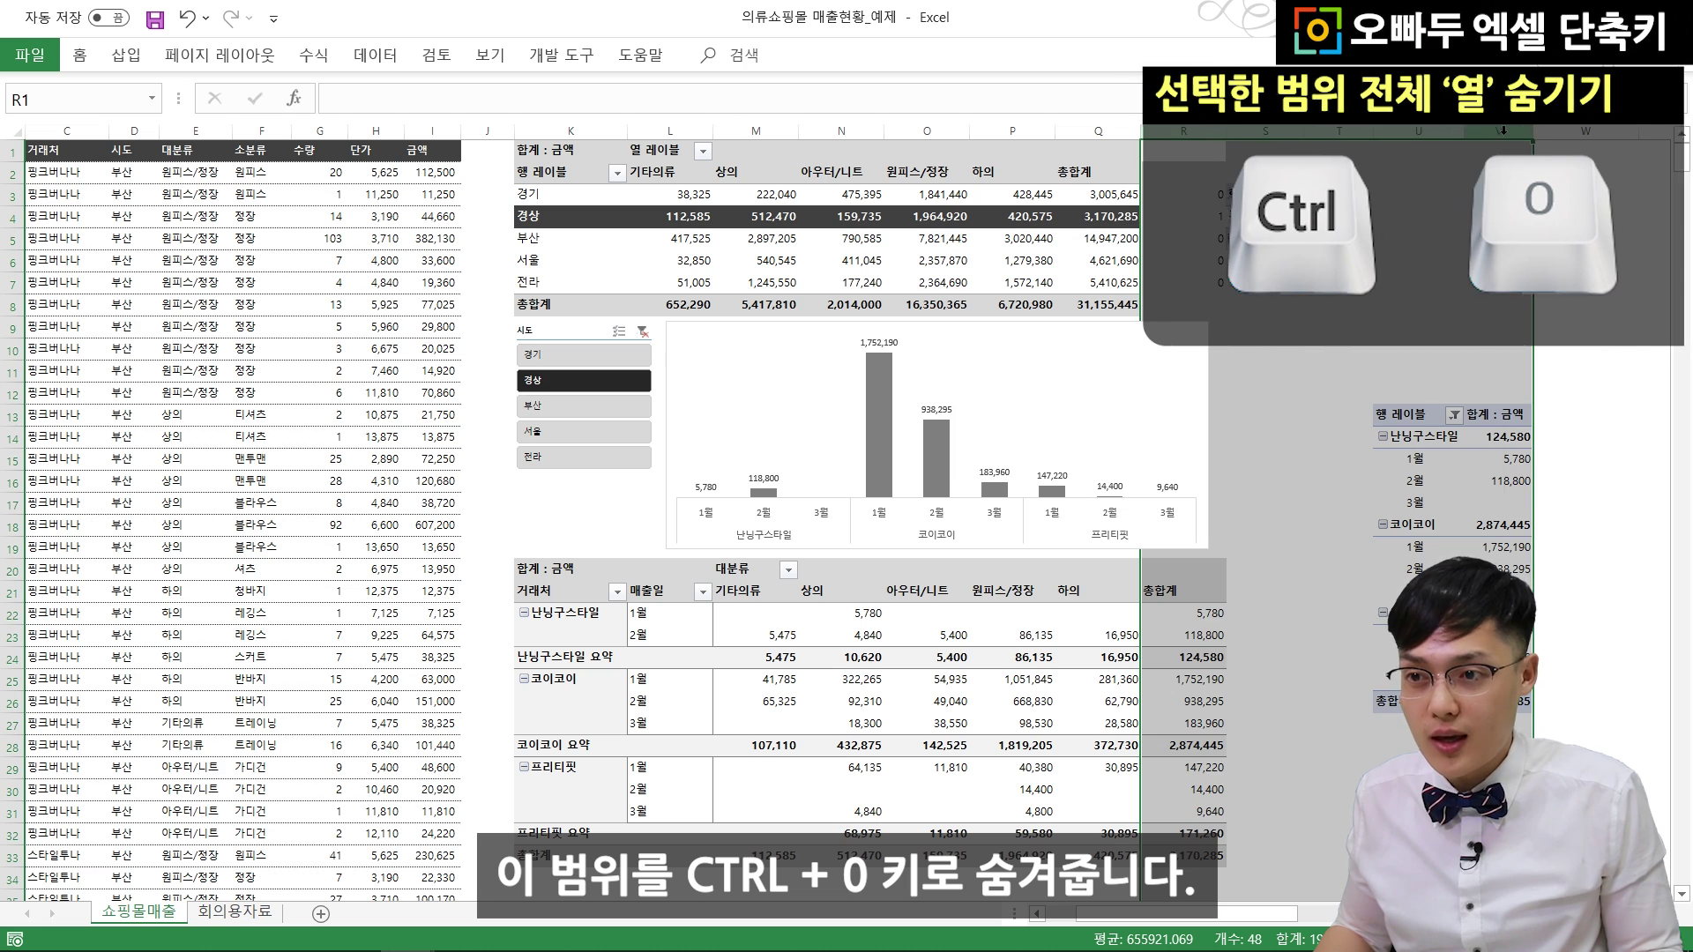
key("ctrl+0")
Step: Switch the 시도 slicer through 부산, 서울, 경상 and 경기 to check the summary table, chart and detail table
left_click(589, 407)
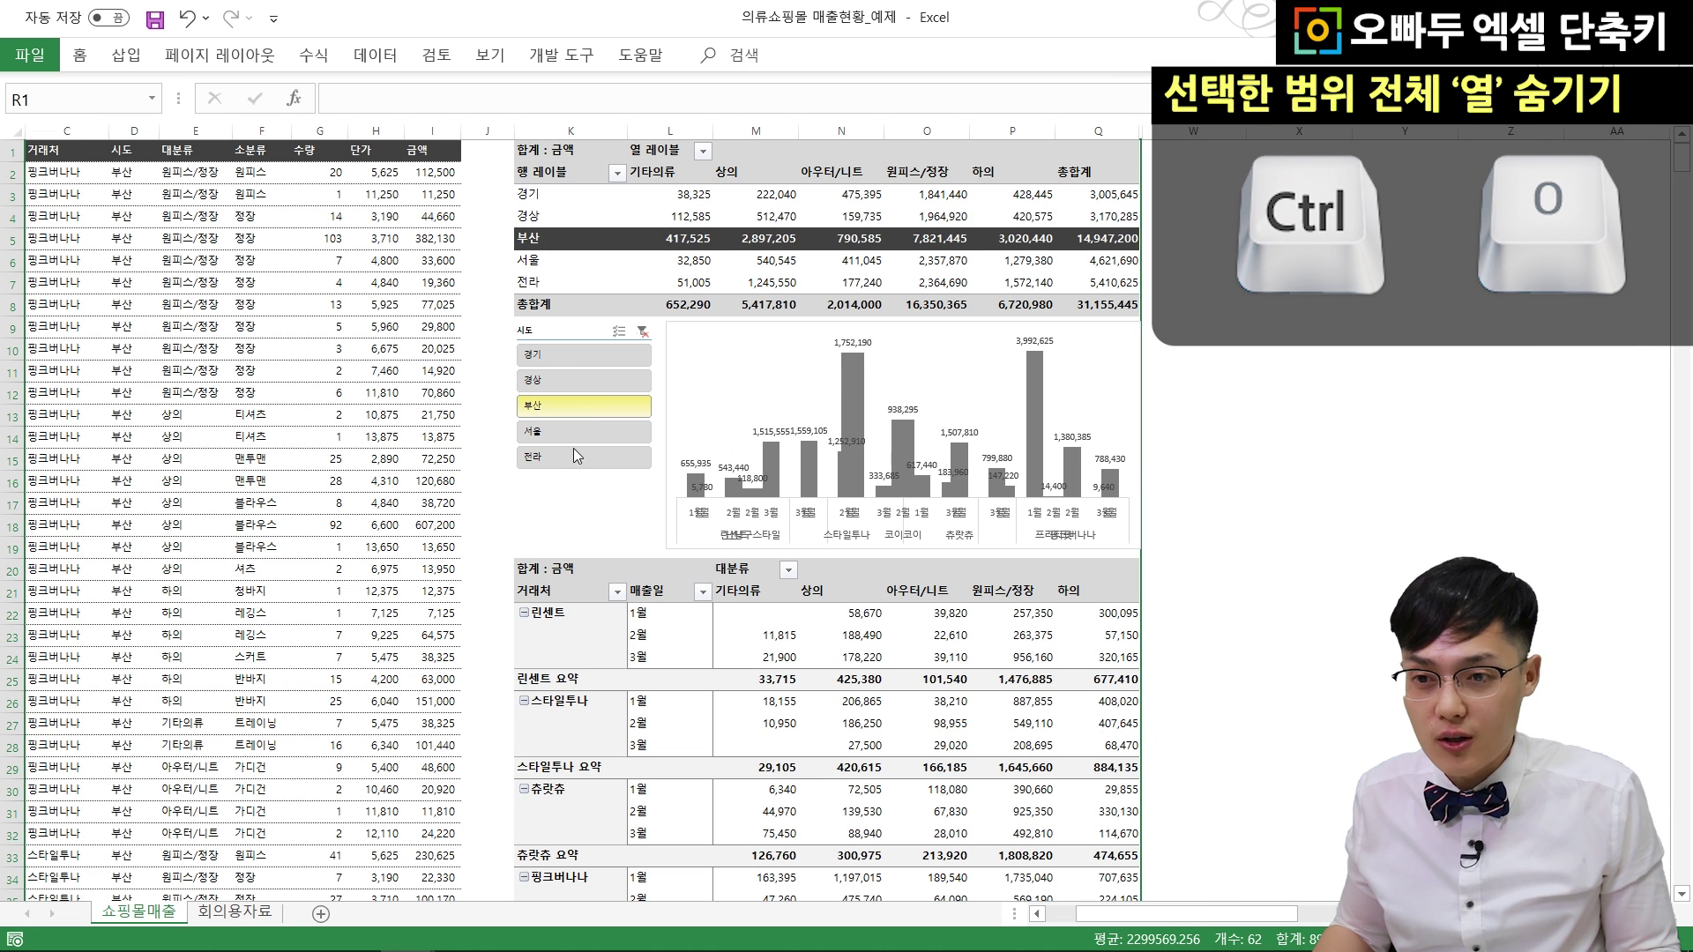
left_click(574, 432)
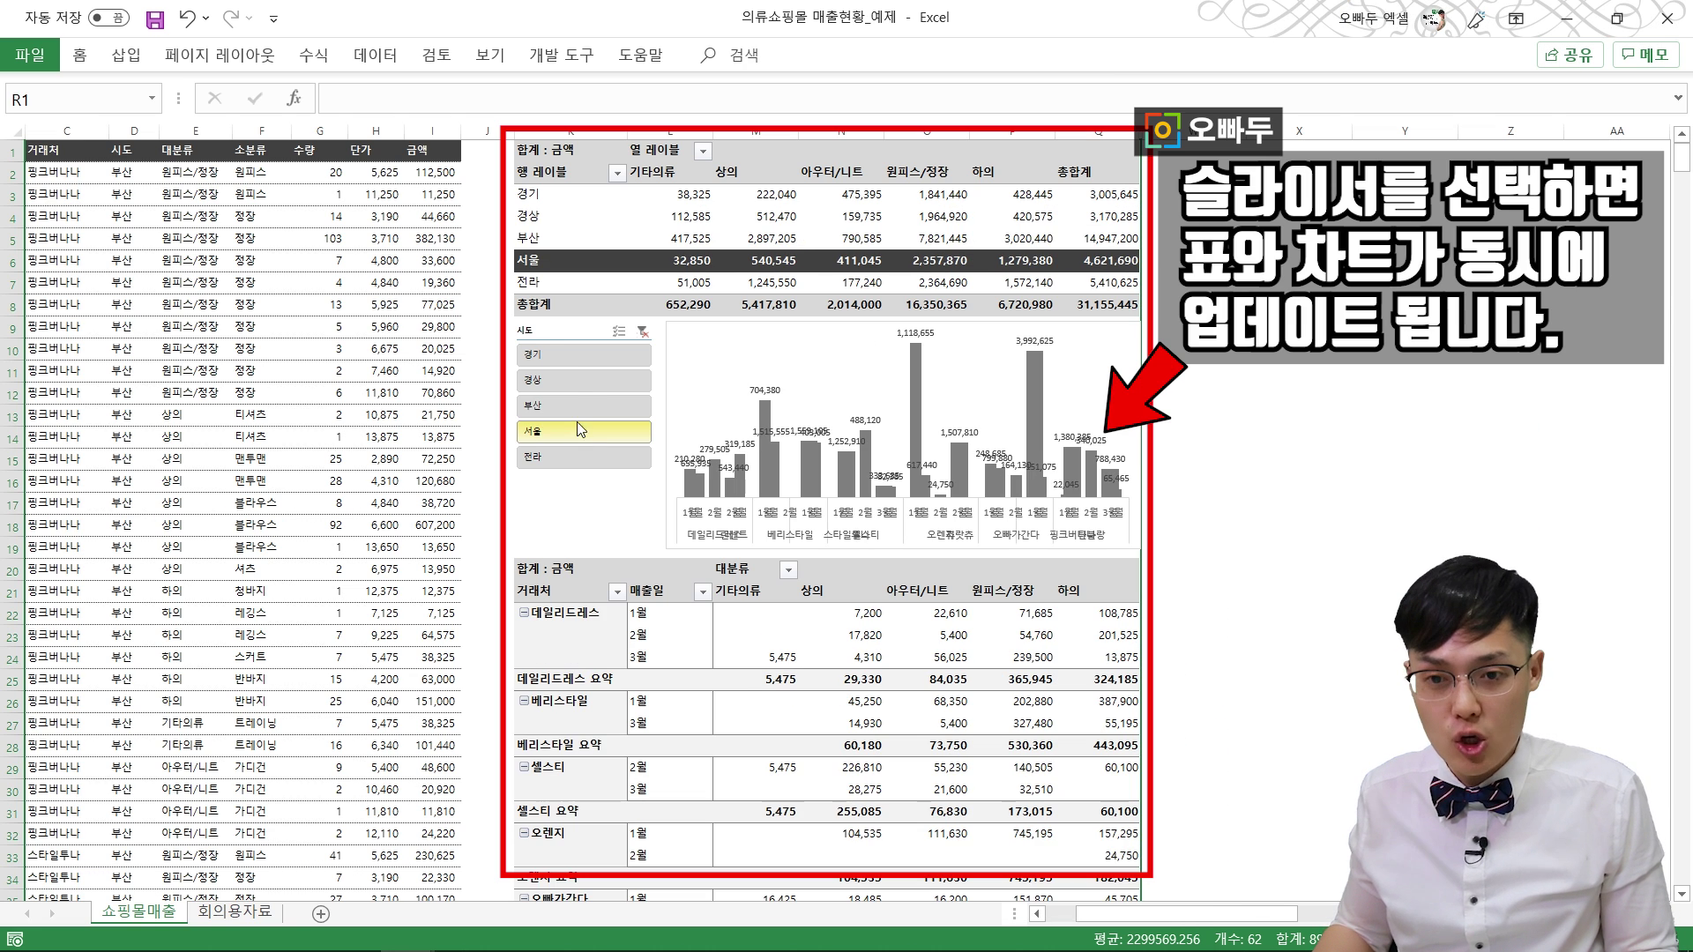
left_click(579, 382)
left_click(580, 358)
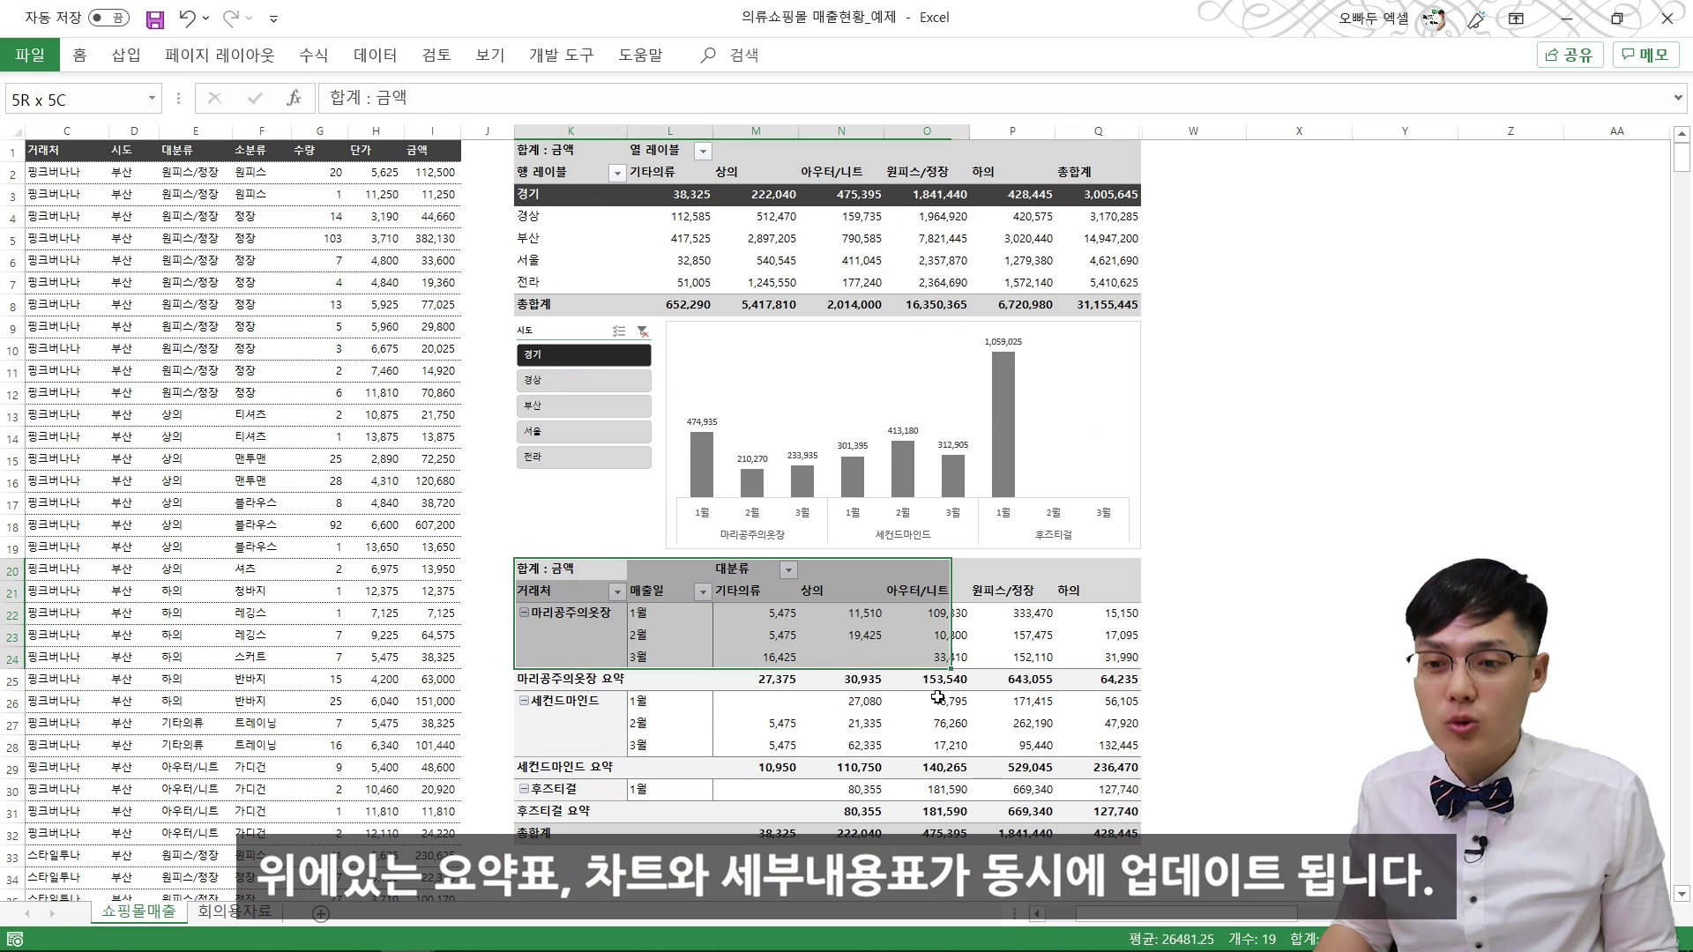
left_click_drag(562, 573, 1022, 793)
left_click(1094, 745)
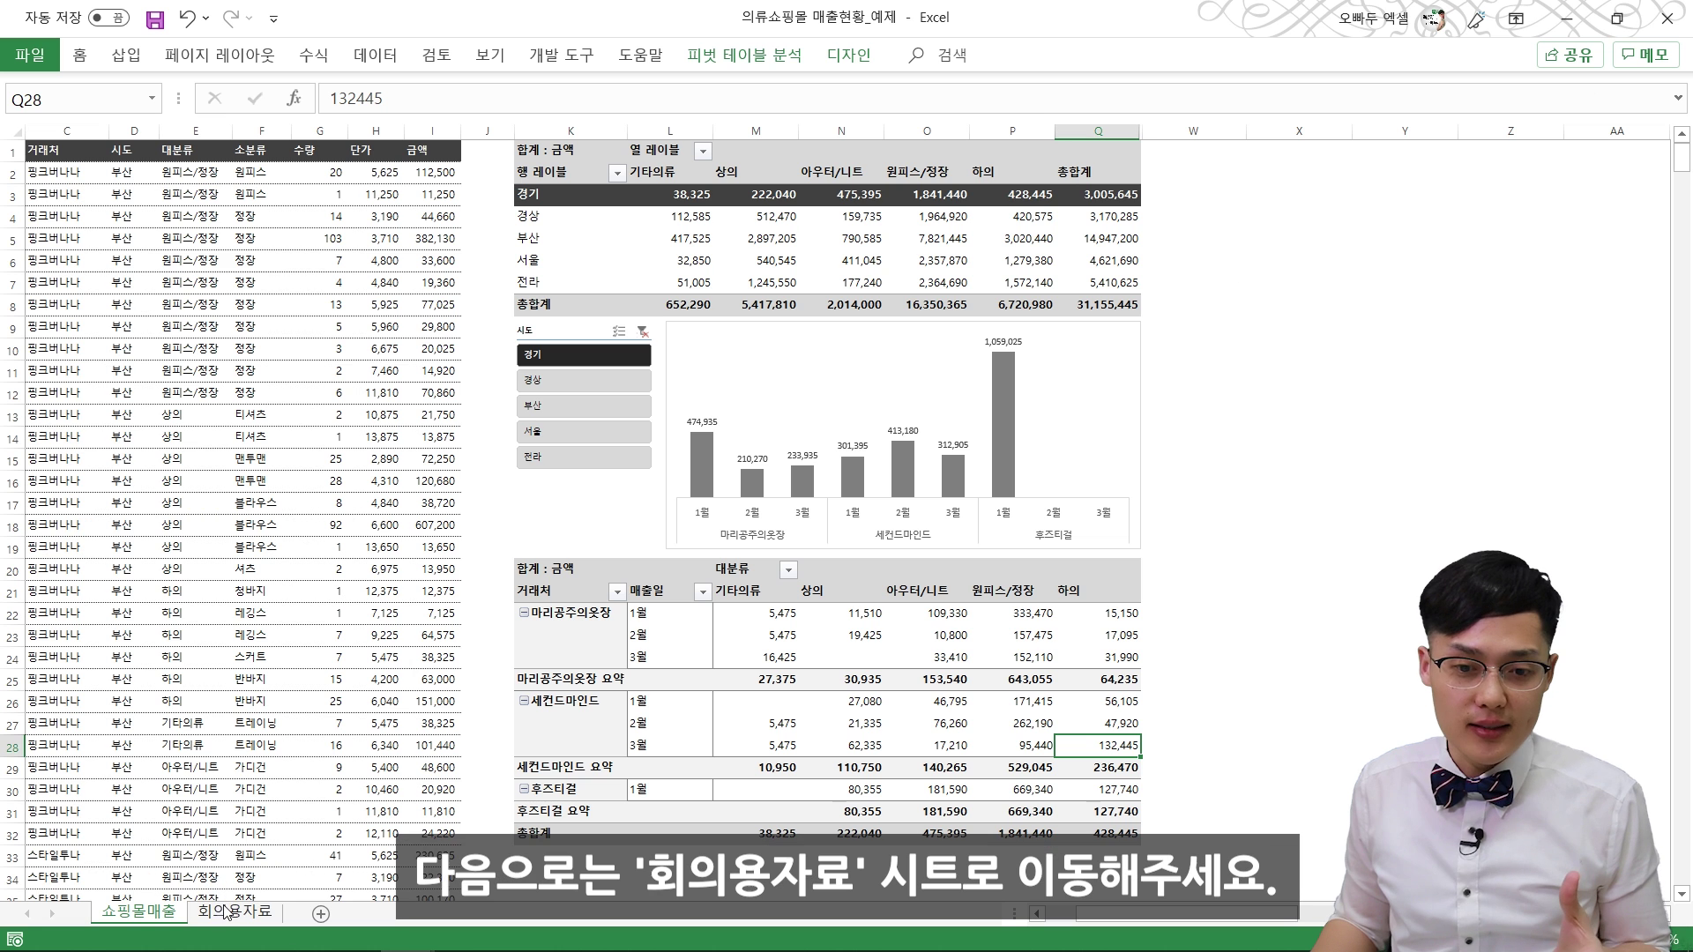
Step: Go to the 회의용자료 sheet and examine how the 업체명, 대분류 and 소분류 values are laid out row by row
left_click(231, 913)
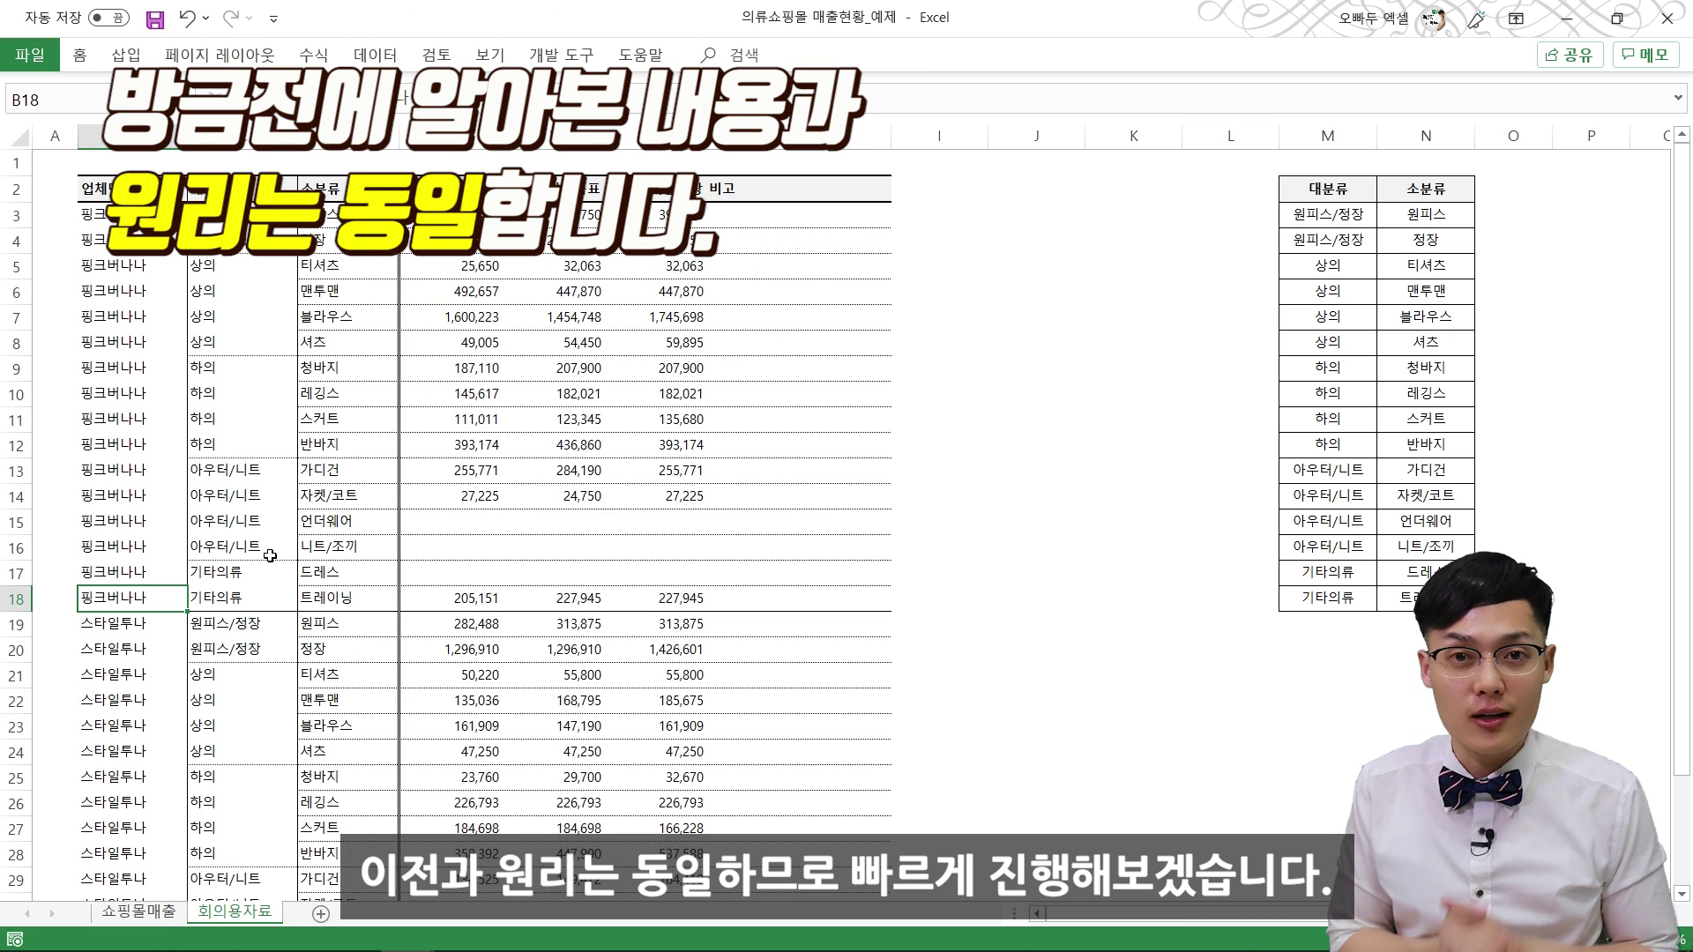
left_click_drag(125, 221, 370, 524)
left_click(265, 543)
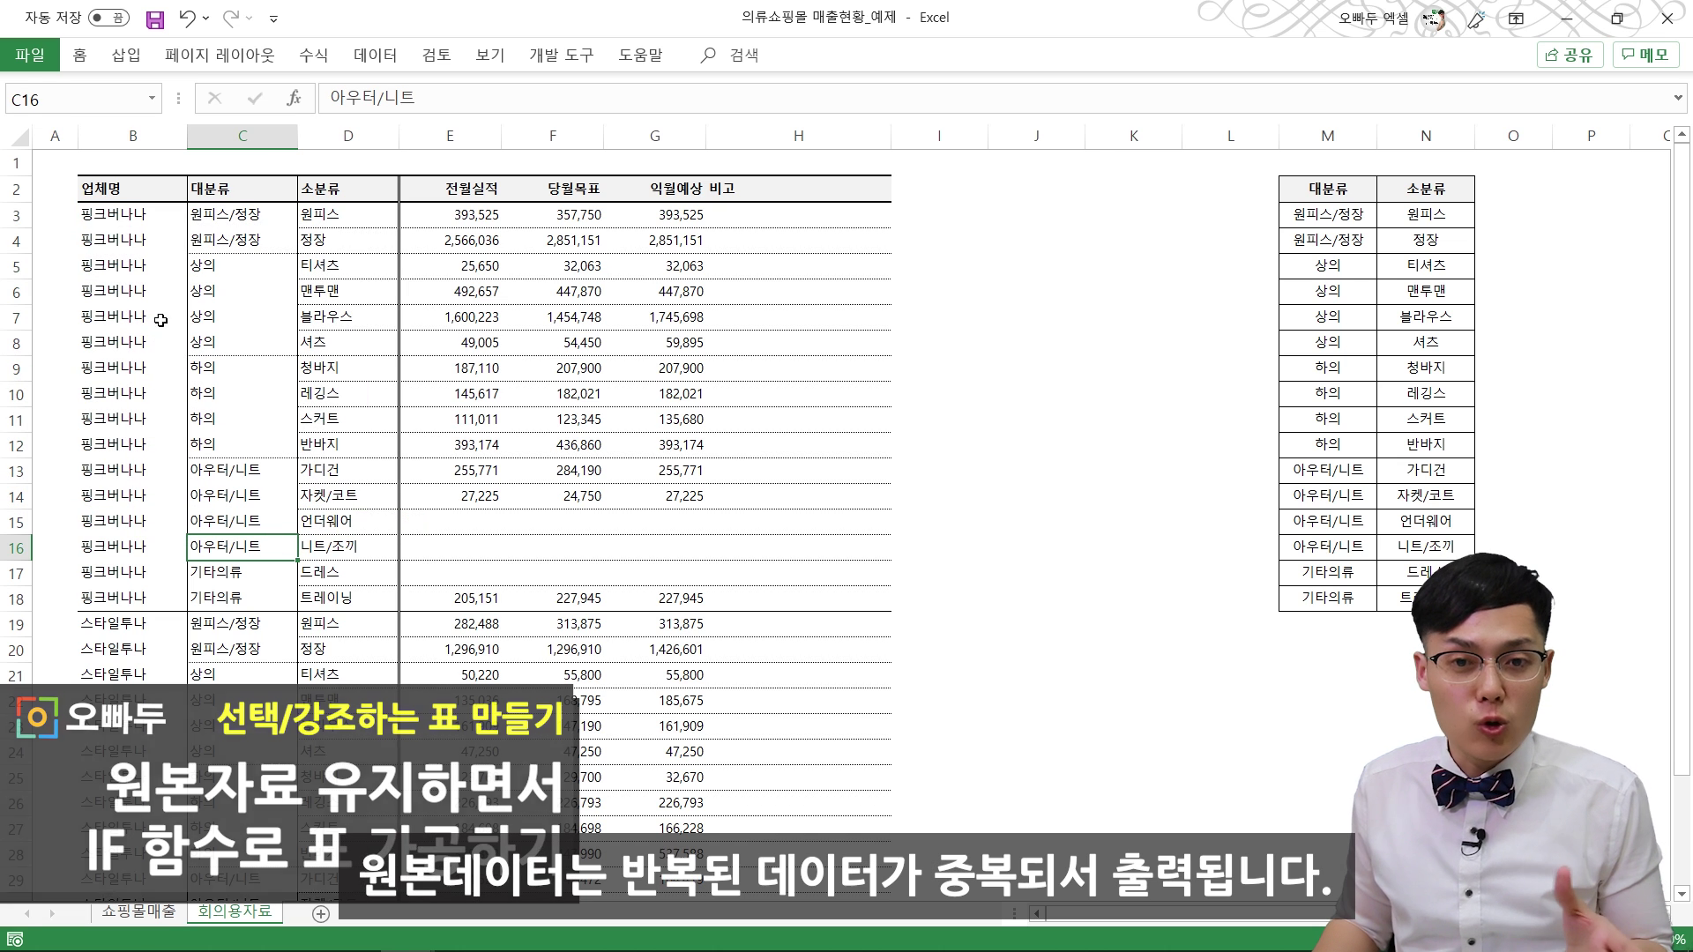
left_click_drag(159, 216, 158, 339)
left_click_drag(232, 217, 233, 344)
left_click(237, 443)
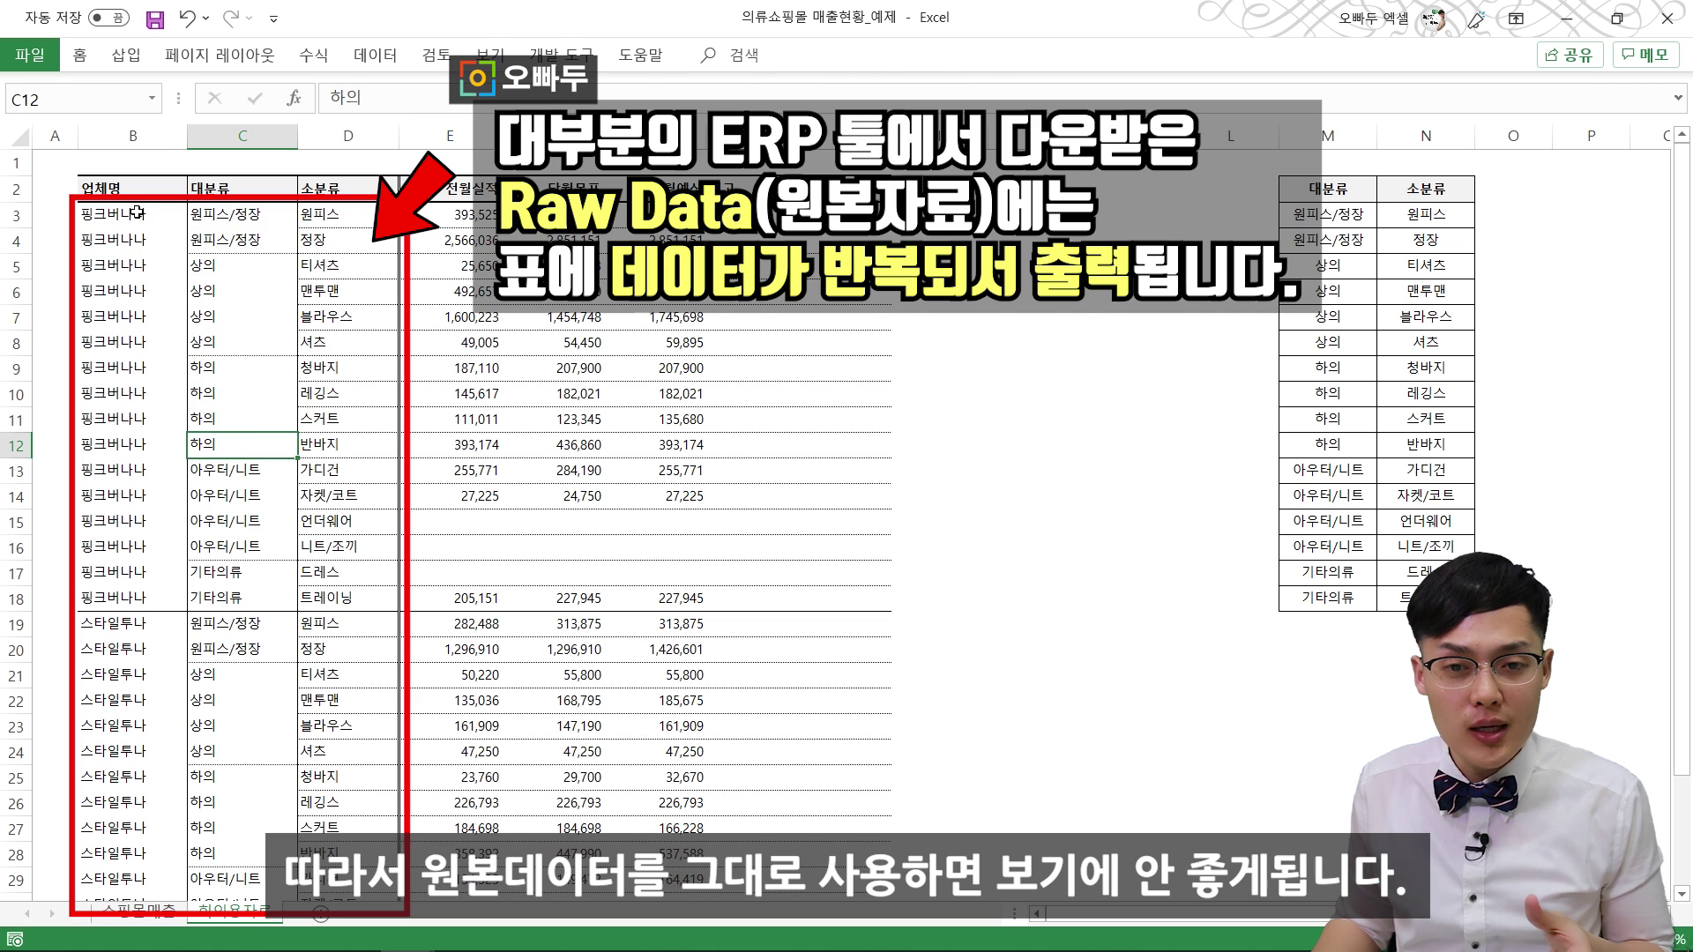
left_click_drag(137, 212, 457, 438)
left_click(361, 544)
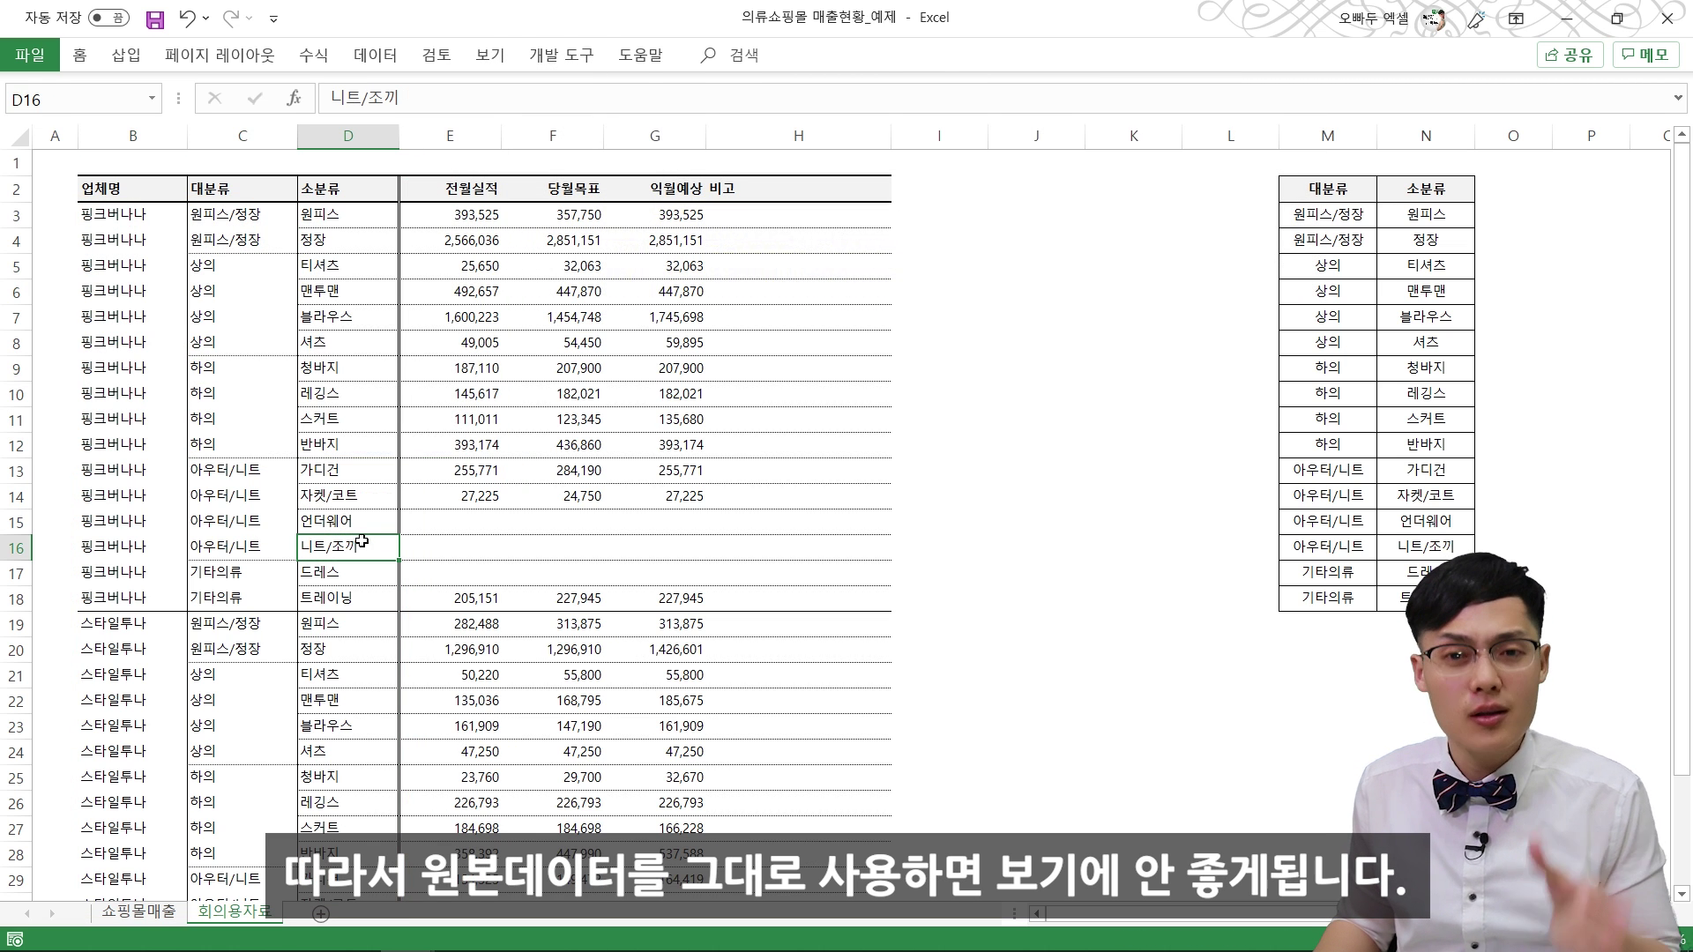
left_click_drag(145, 194, 140, 598)
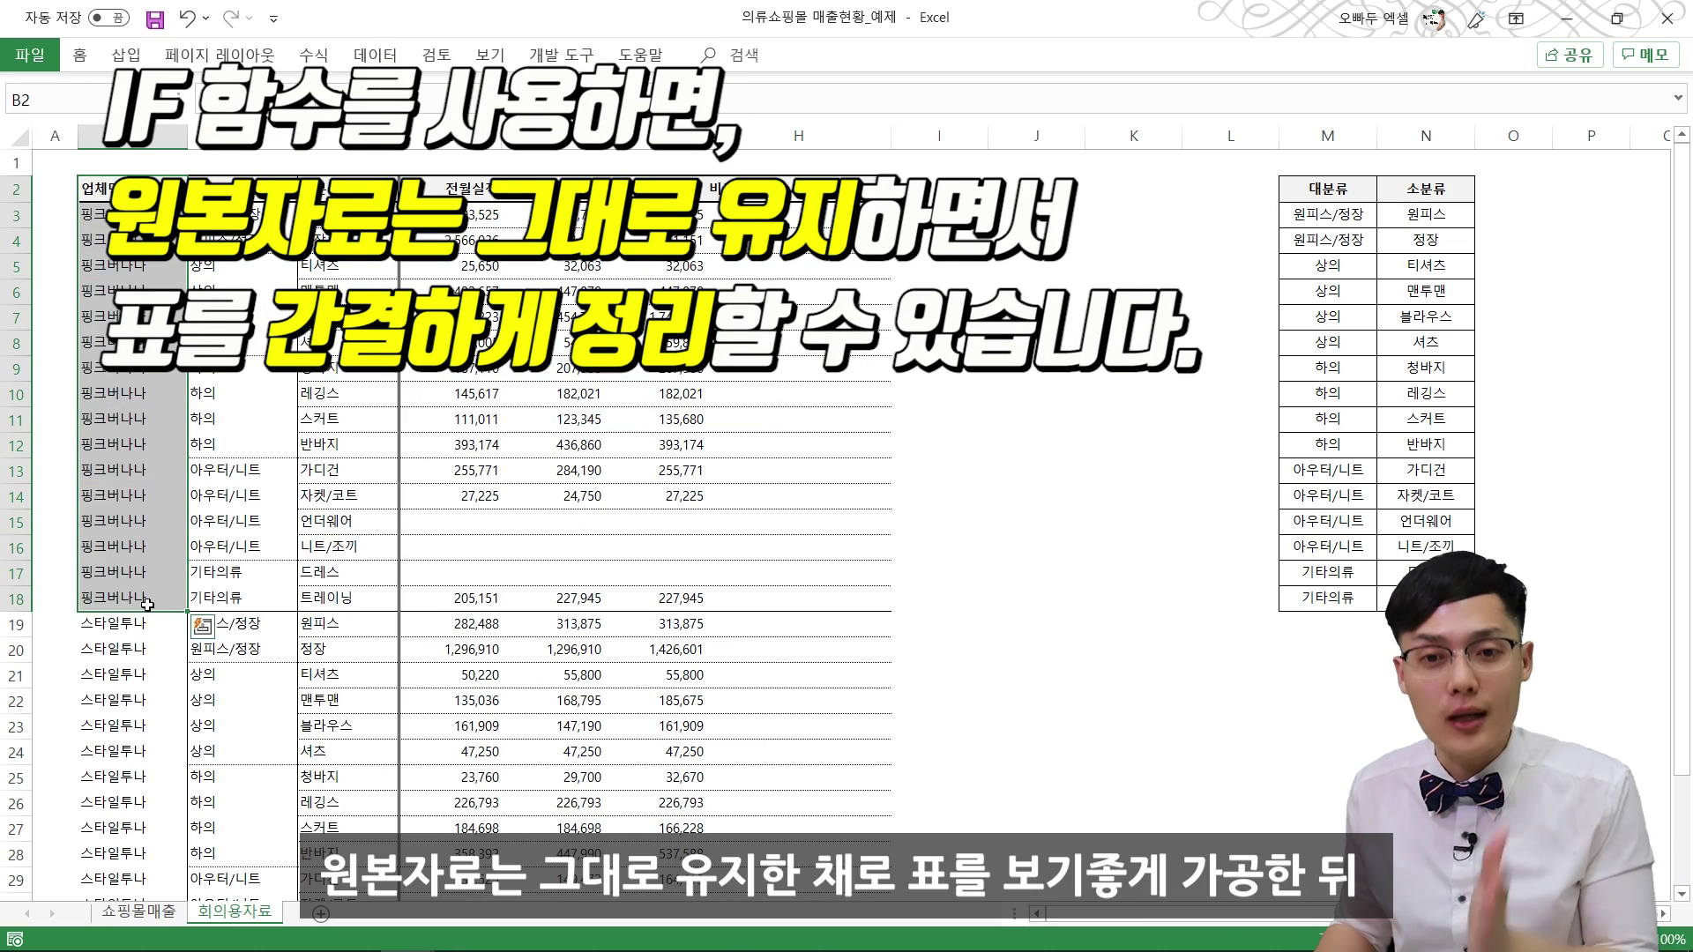
left_click(652, 238)
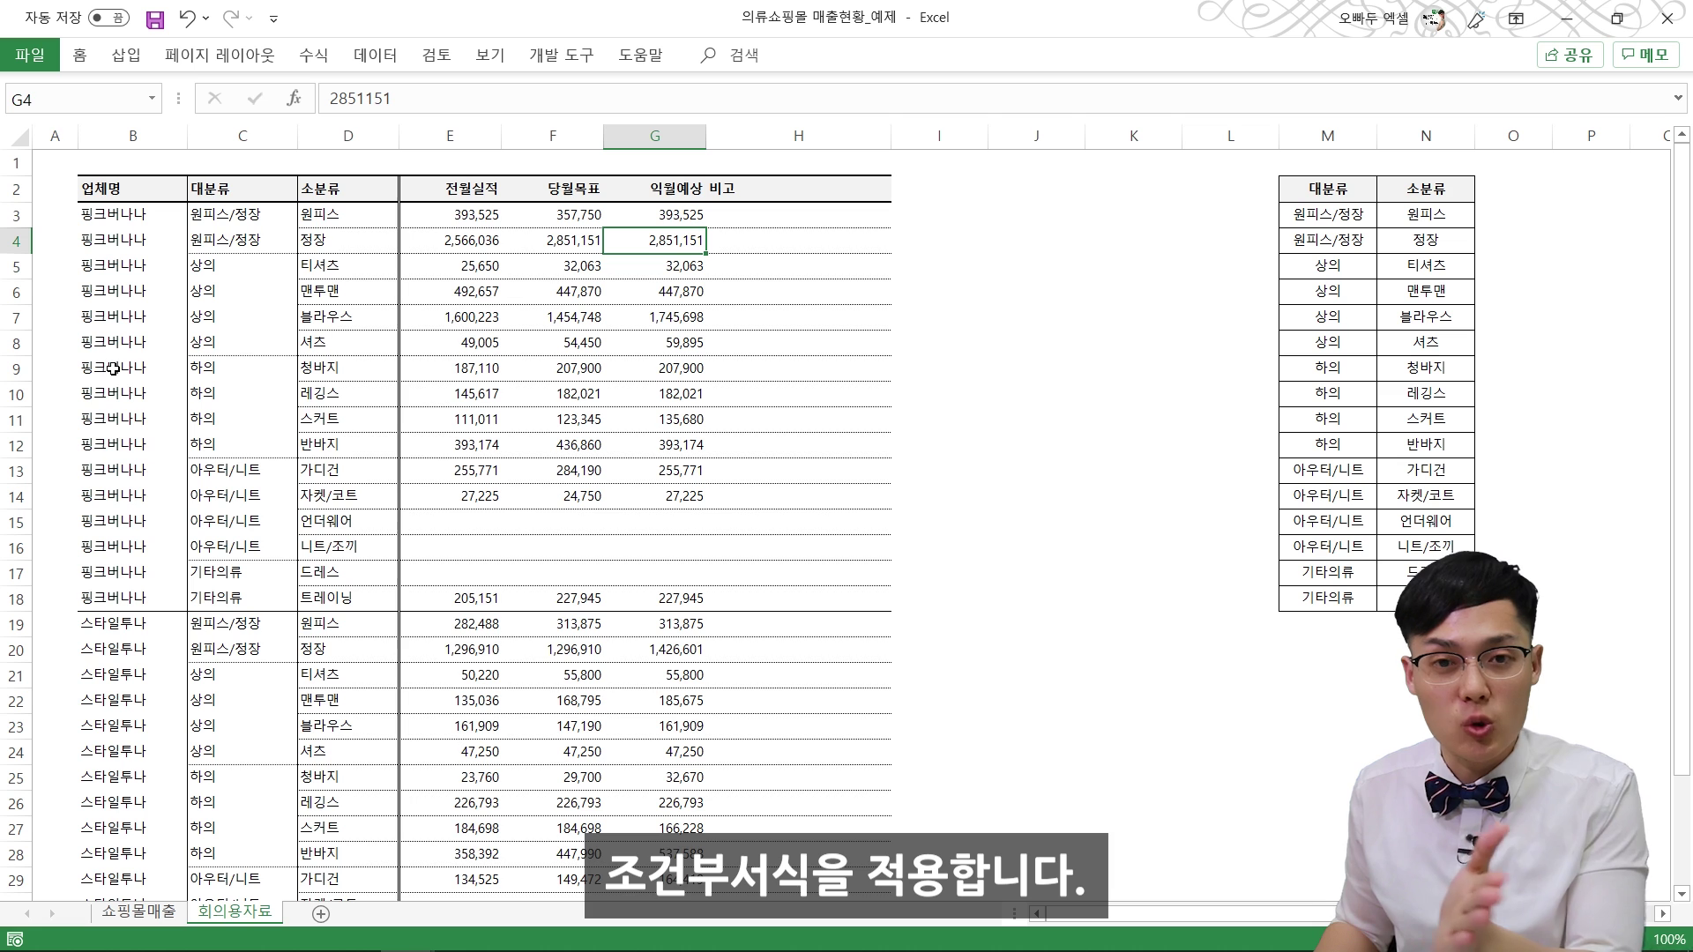
Step: Insert an empty column between 업체명 and 대분류
left_click(221, 136)
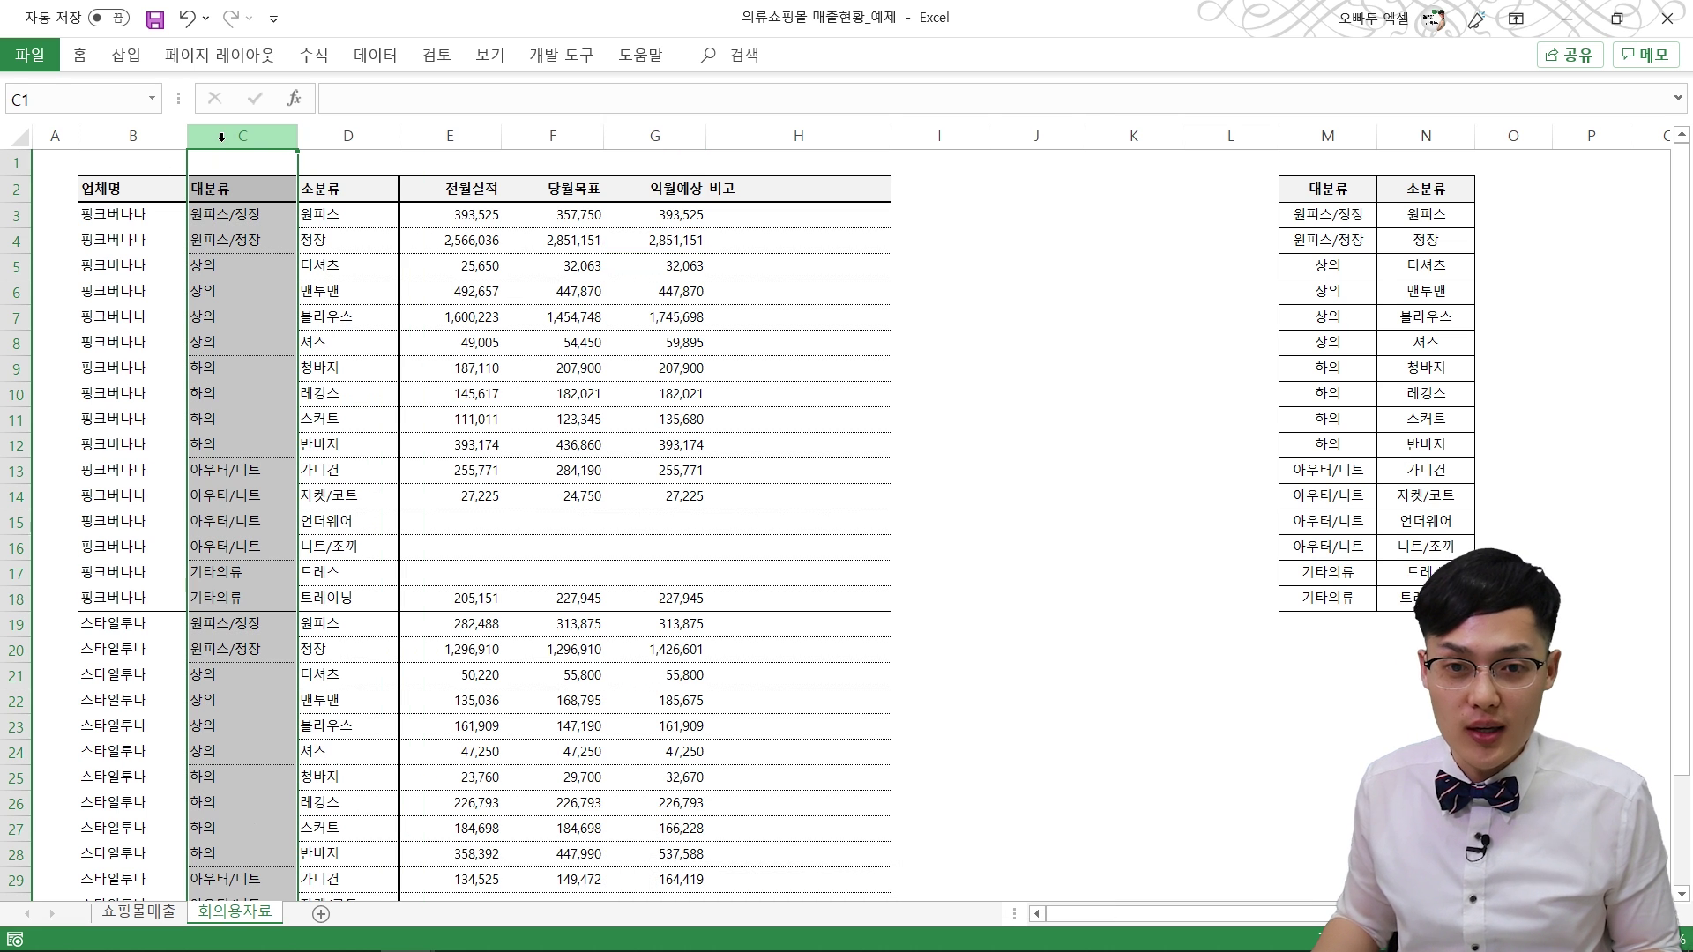
key("ctrl+shift+plus")
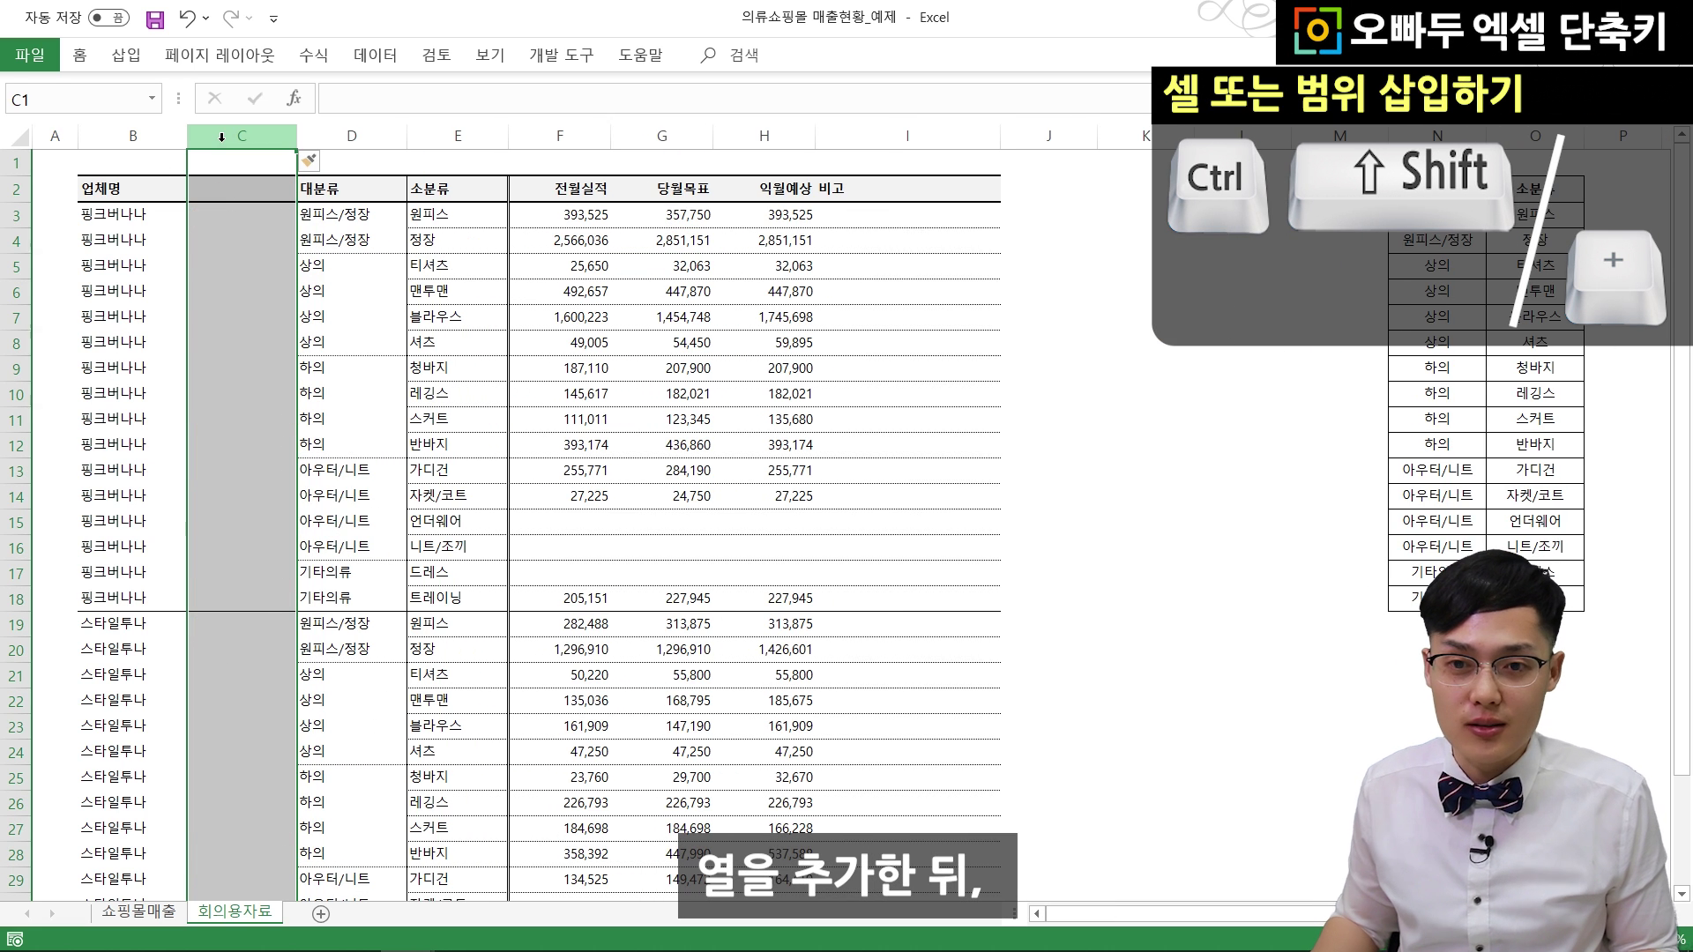
Step: Insert an empty column between 대분류 and 소분류
left_click(446, 136)
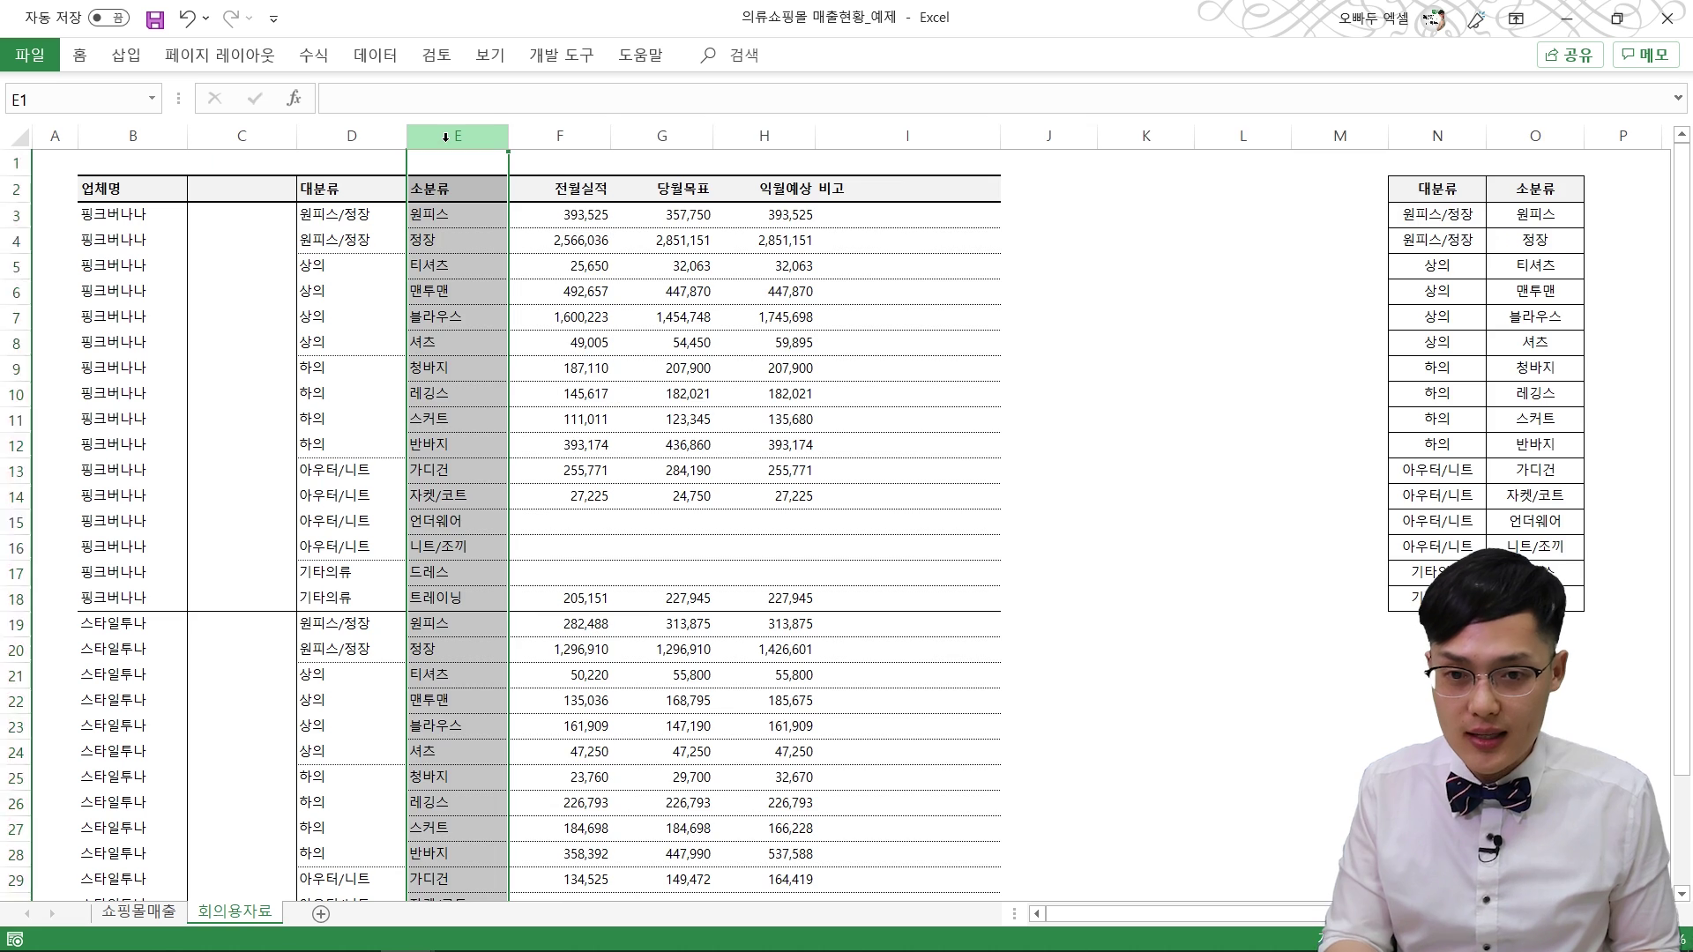
key("ctrl+shift+plus")
left_click(308, 169)
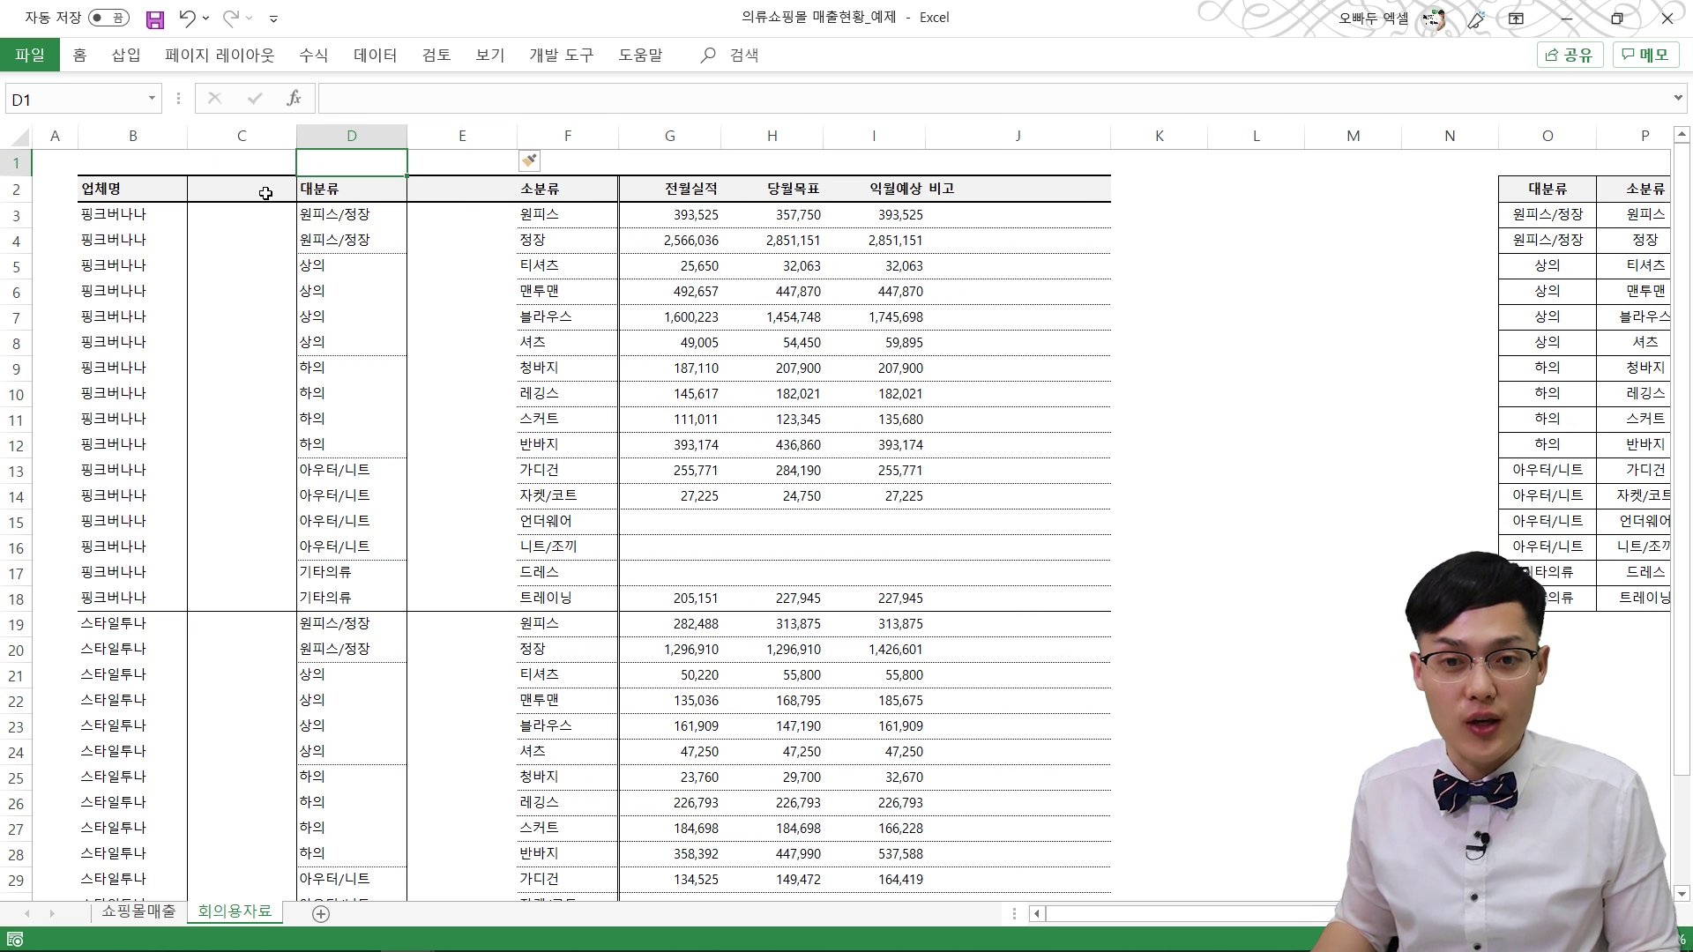
Step: Enter the temporary header [@]업체명 in C2 above the empty column beside 업체명
left_click(265, 193)
type("[@]")
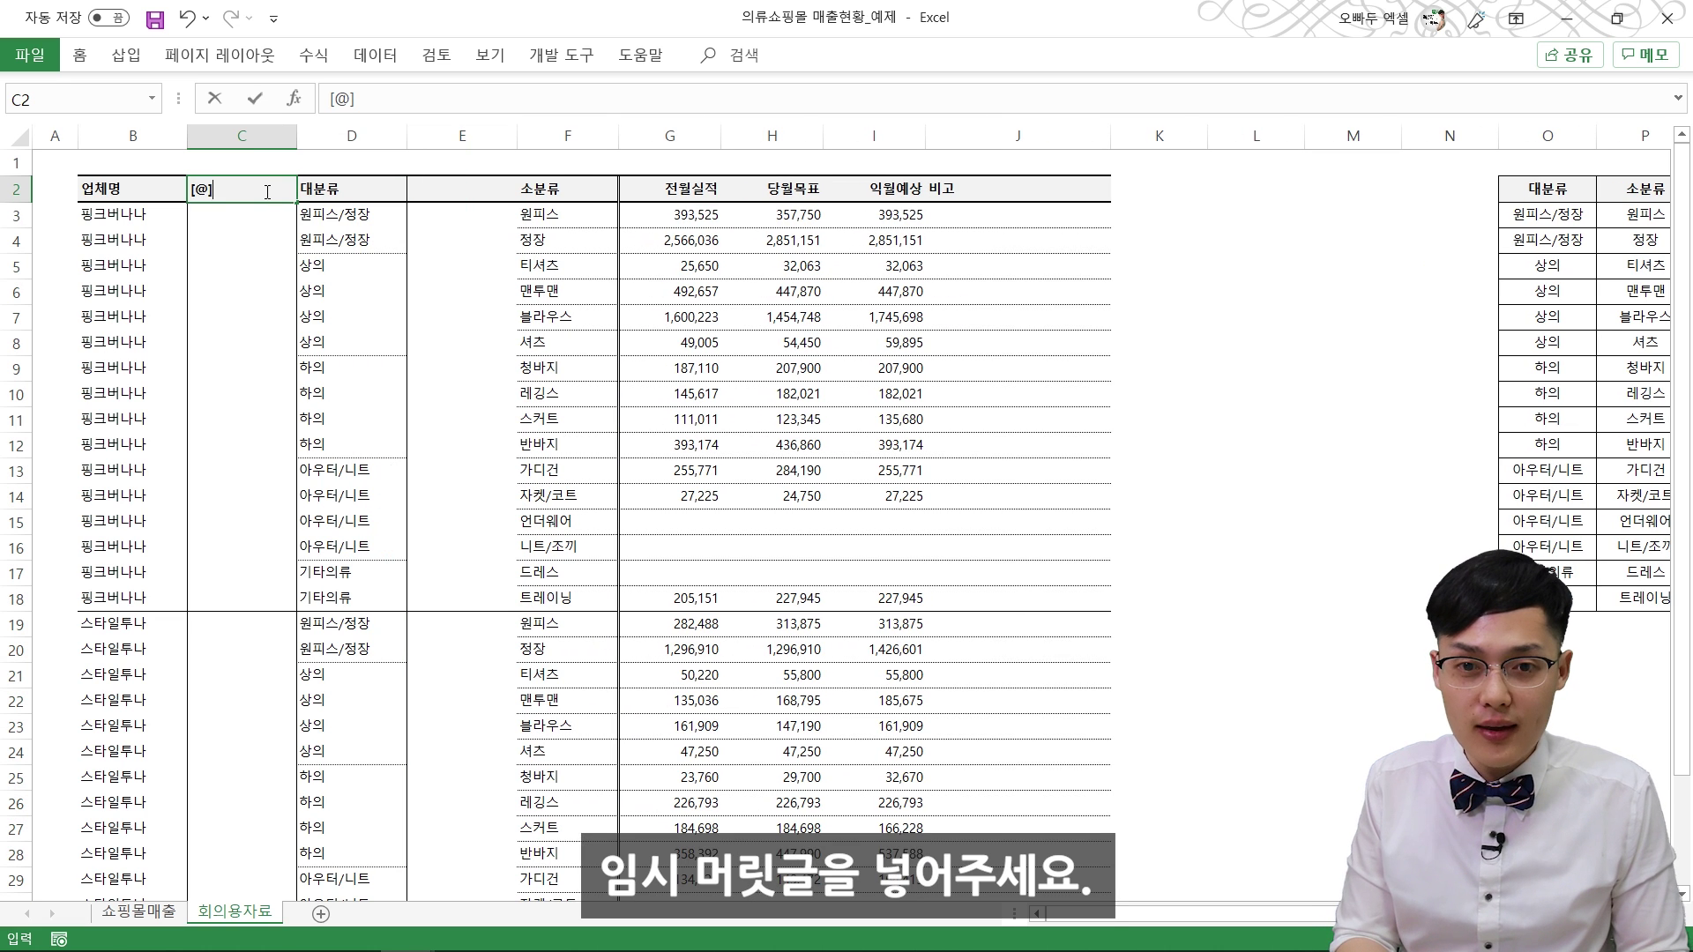
type("dj")
key("BackSpace")
key("BackSpace")
key("super+space")
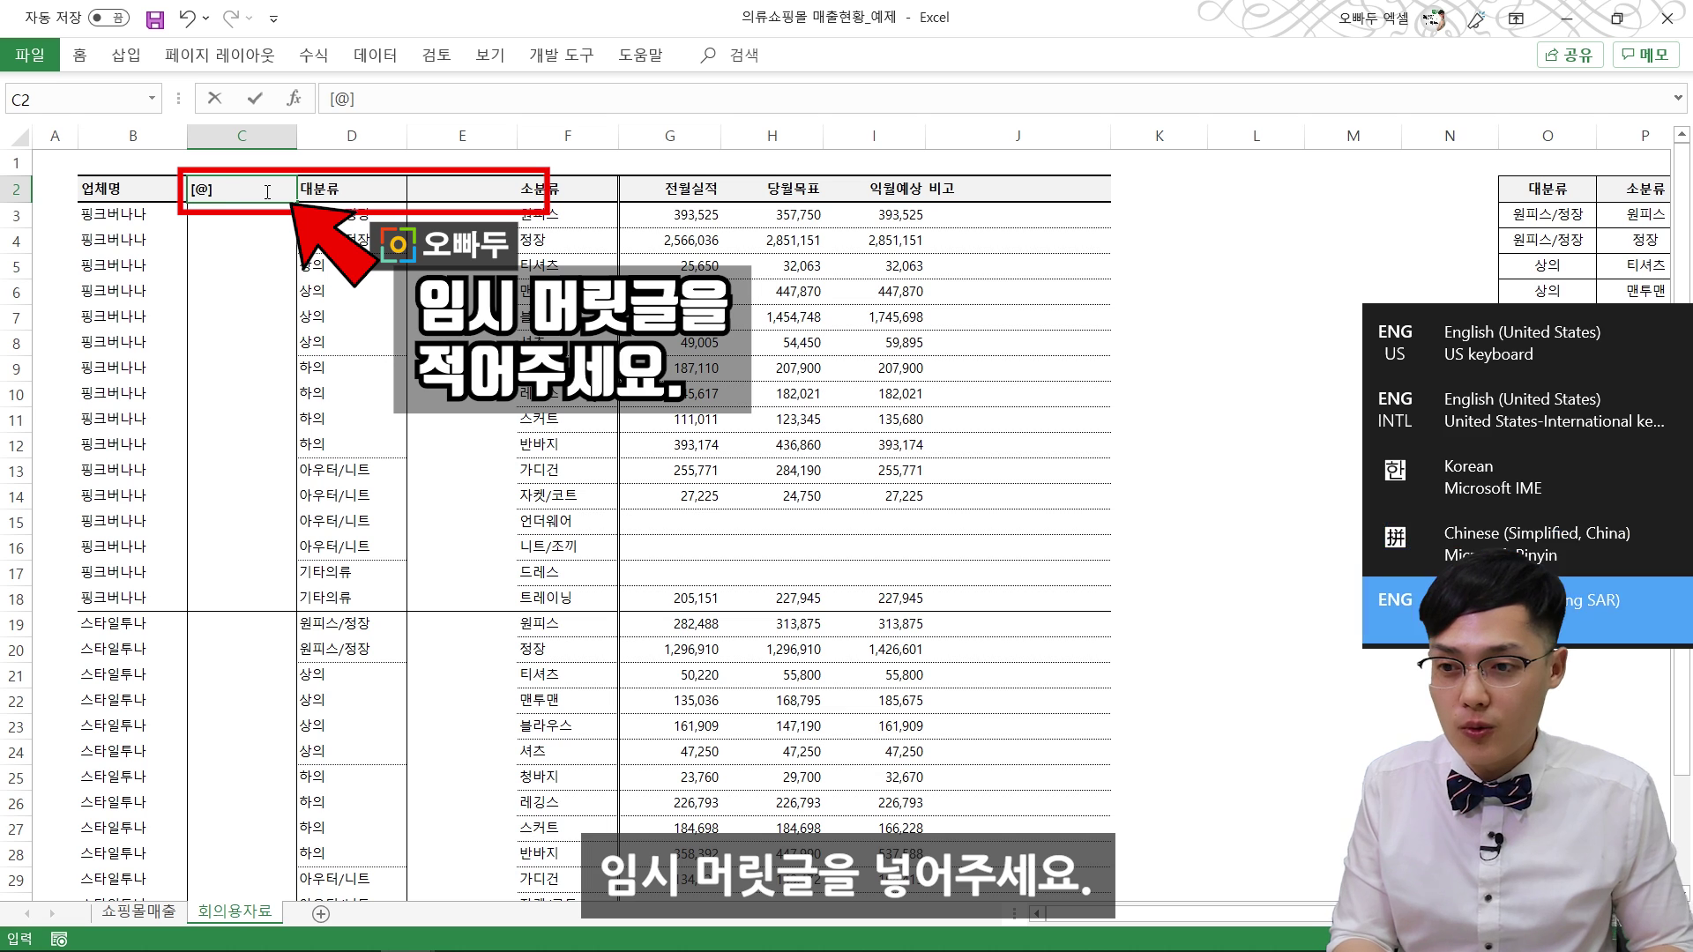
type("업쳄")
type("명")
key("Return")
Step: Enter the temporary header [@]대분류 in E2 above the empty column beside 대분류
key("Up")
key("Right")
key("Right")
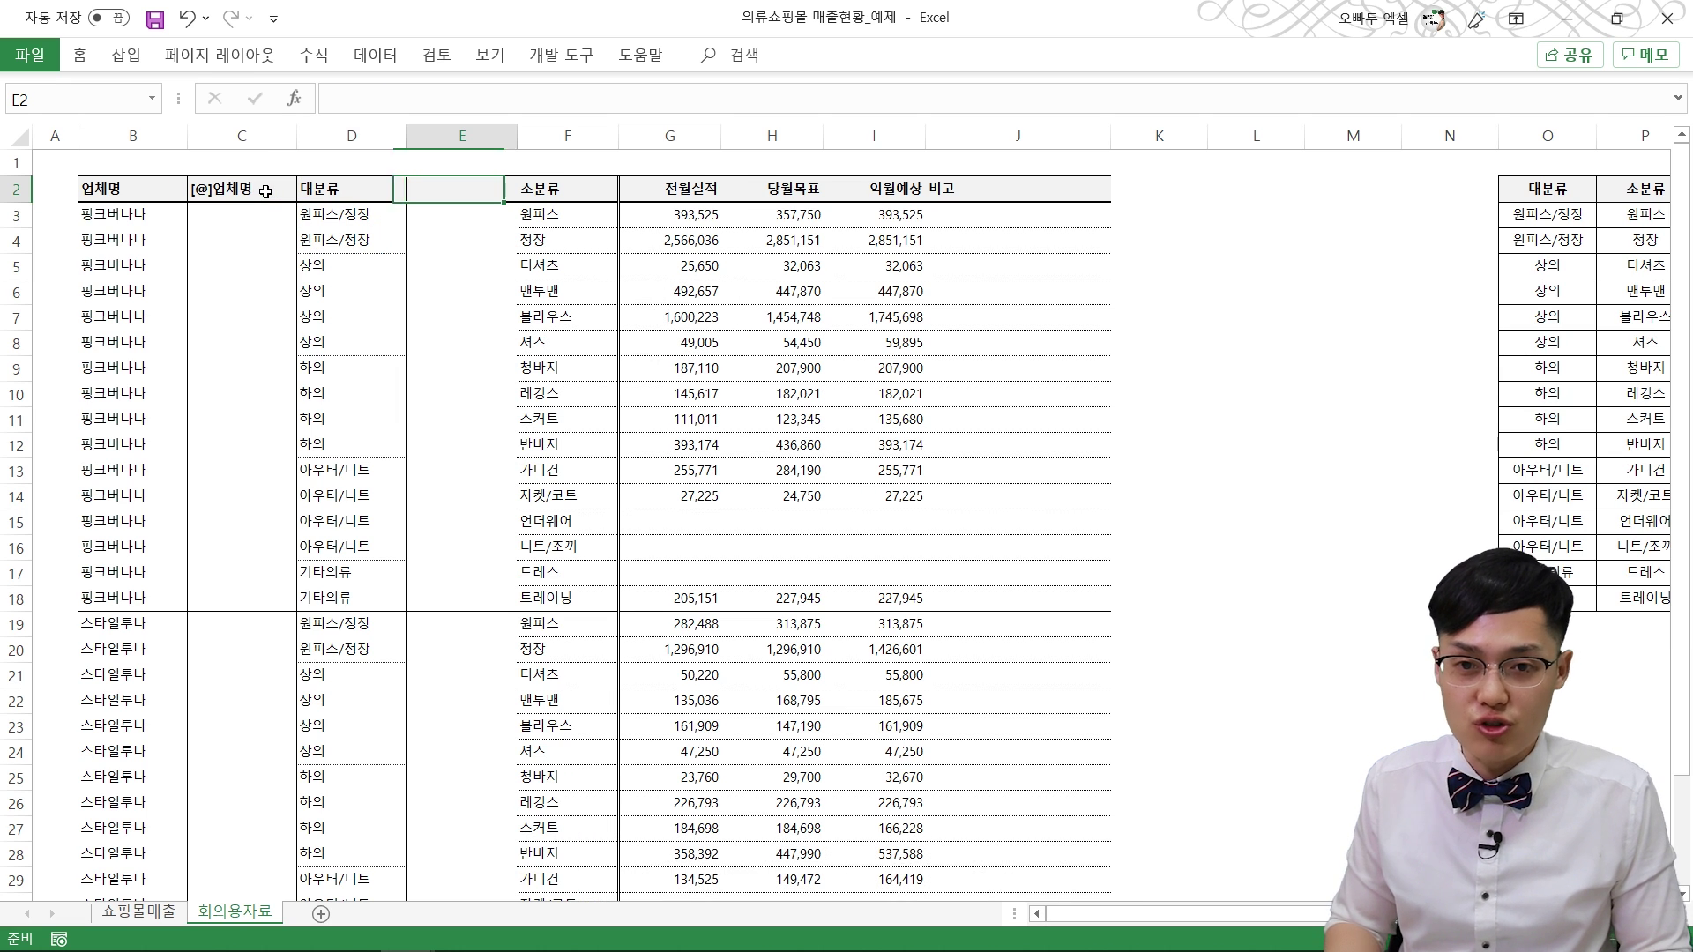
type("[@]댑분류")
key("Return")
Step: Enter the formula =IF(B2=B3,"",B3) in C3 to blank out repeated 업체명 values
key("Left")
key("Left")
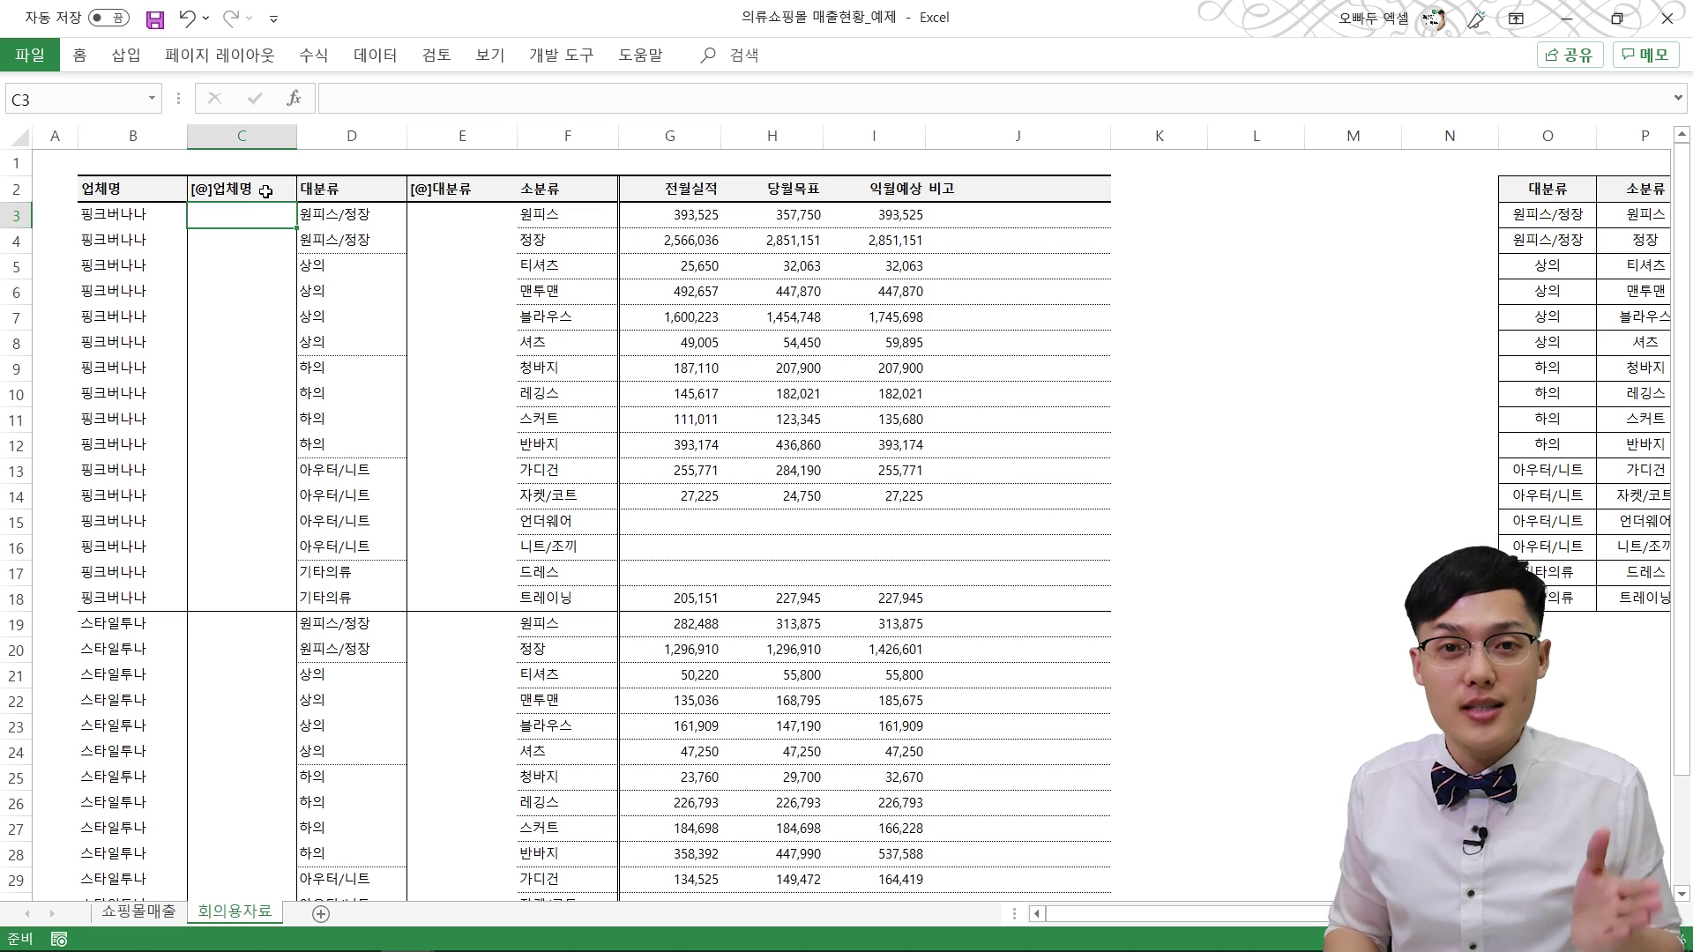
type("=if(")
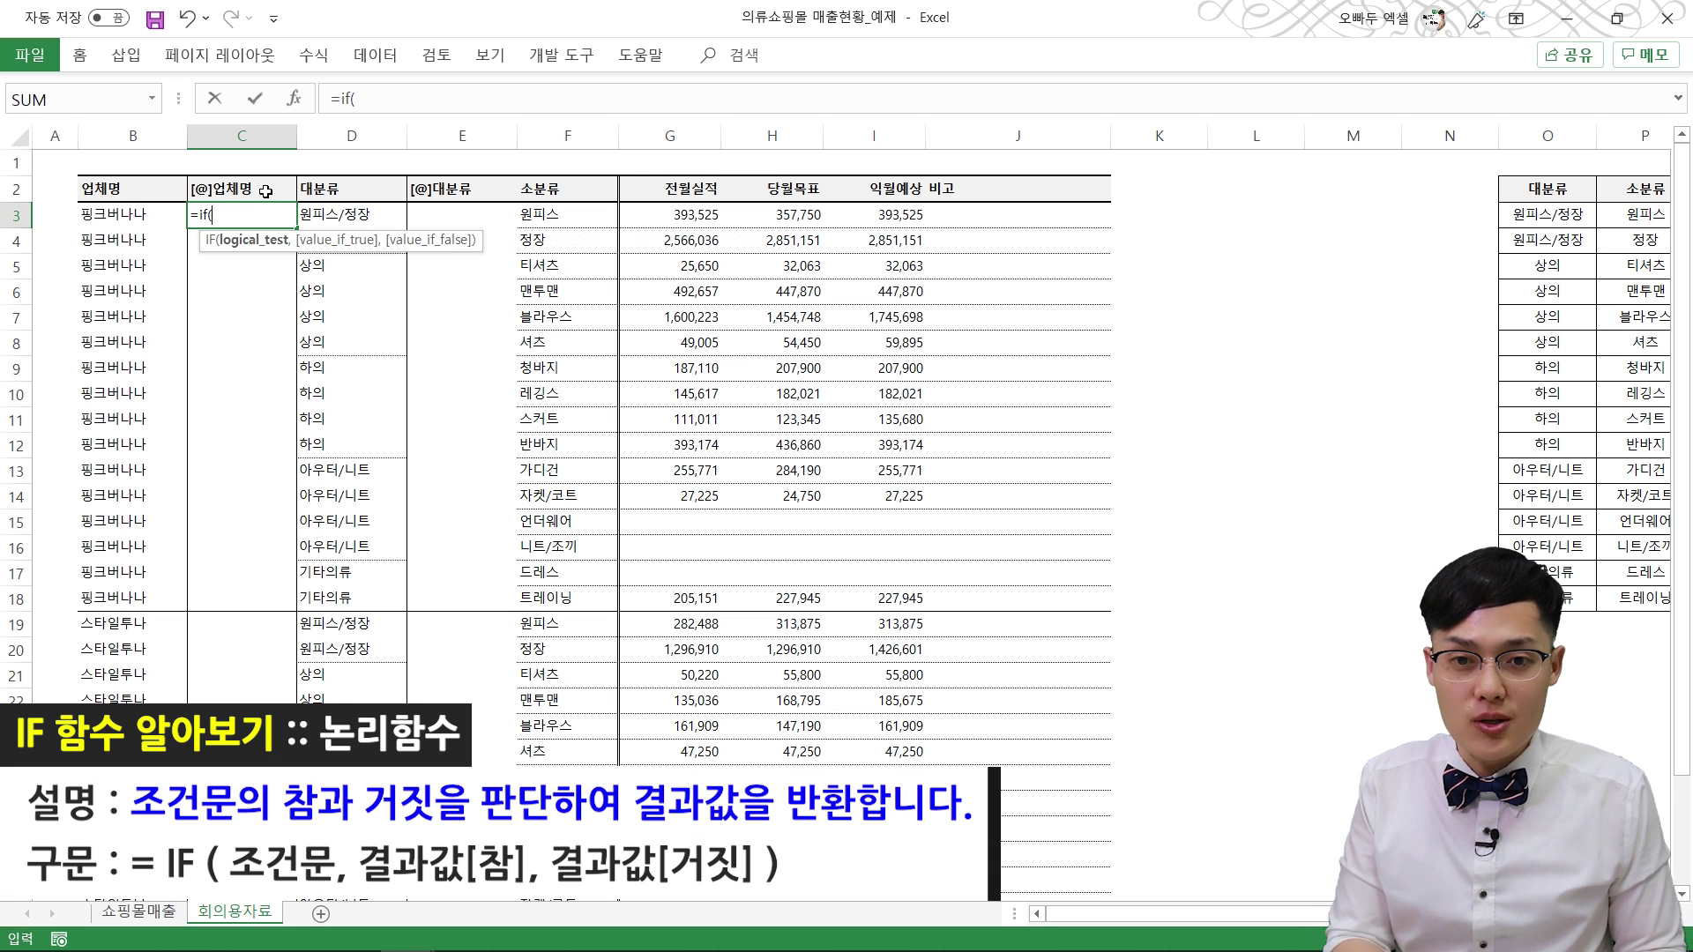
left_click(110, 191)
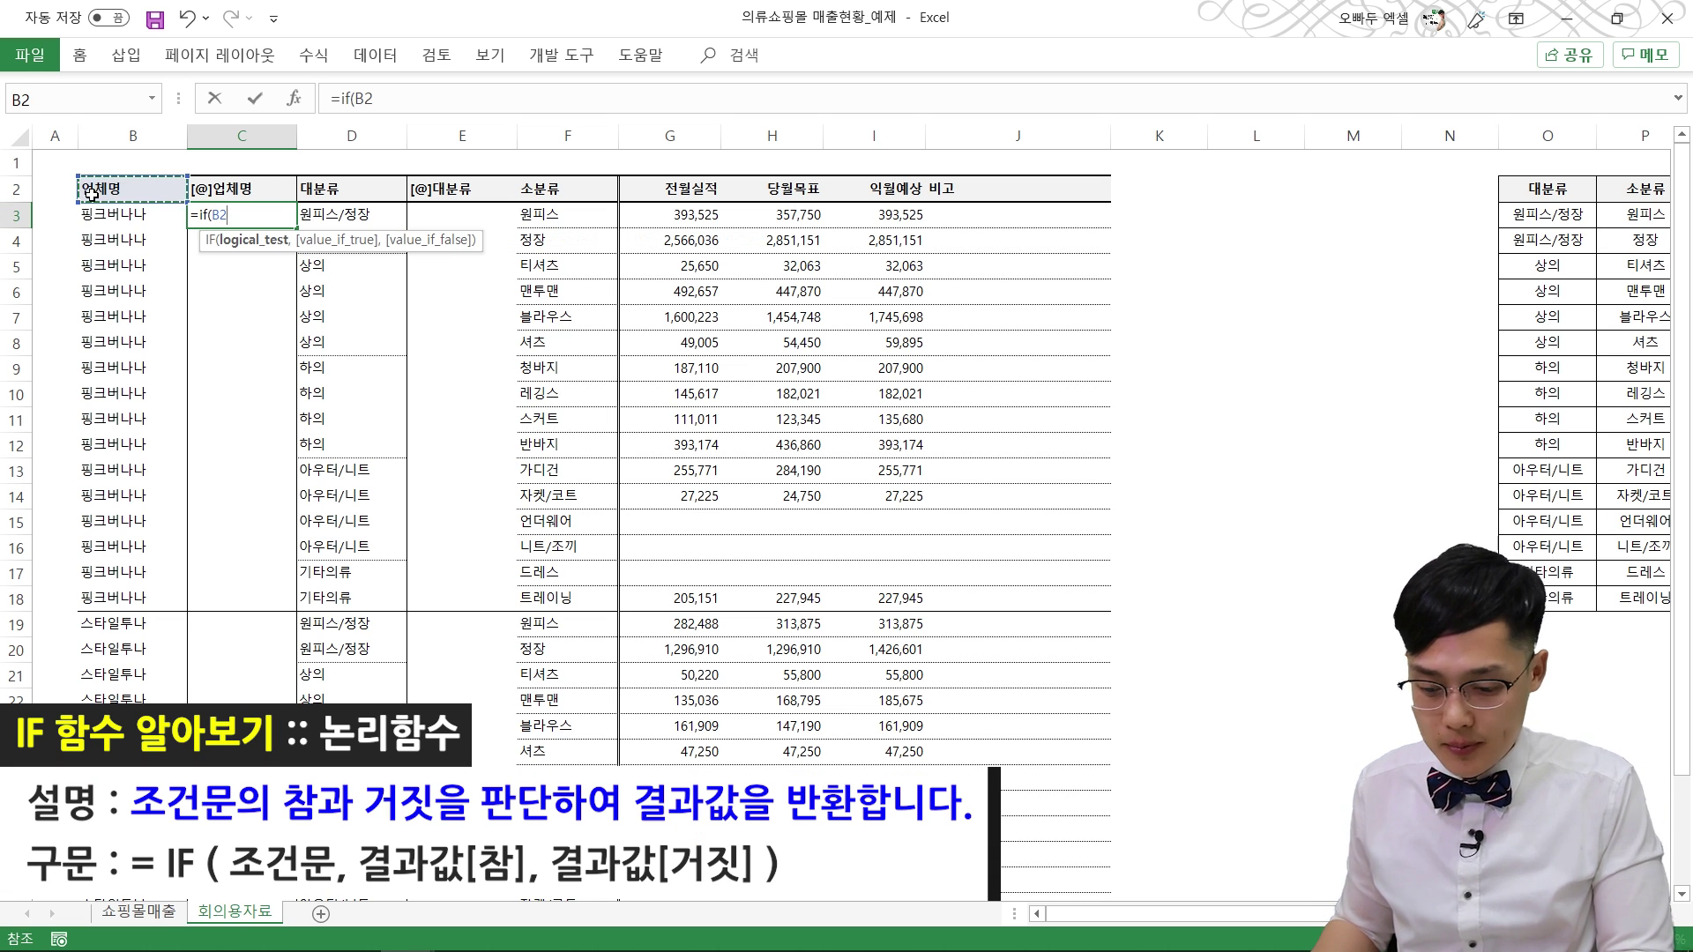
type("=")
left_click(115, 216)
type(",")
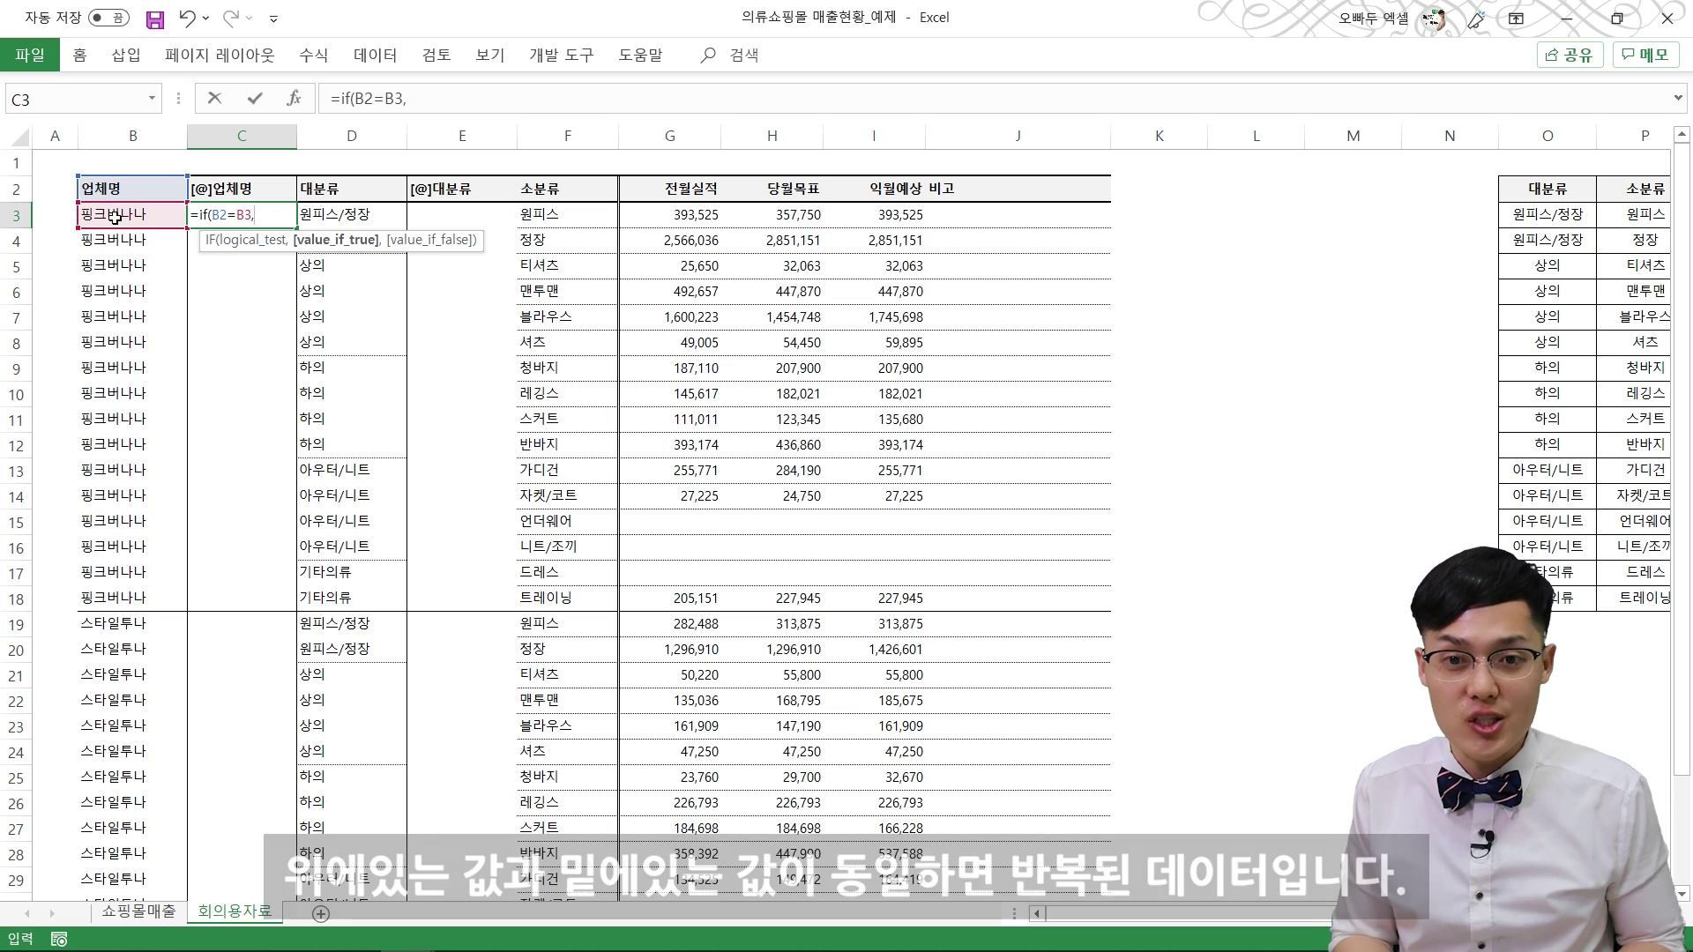
type("\"\",")
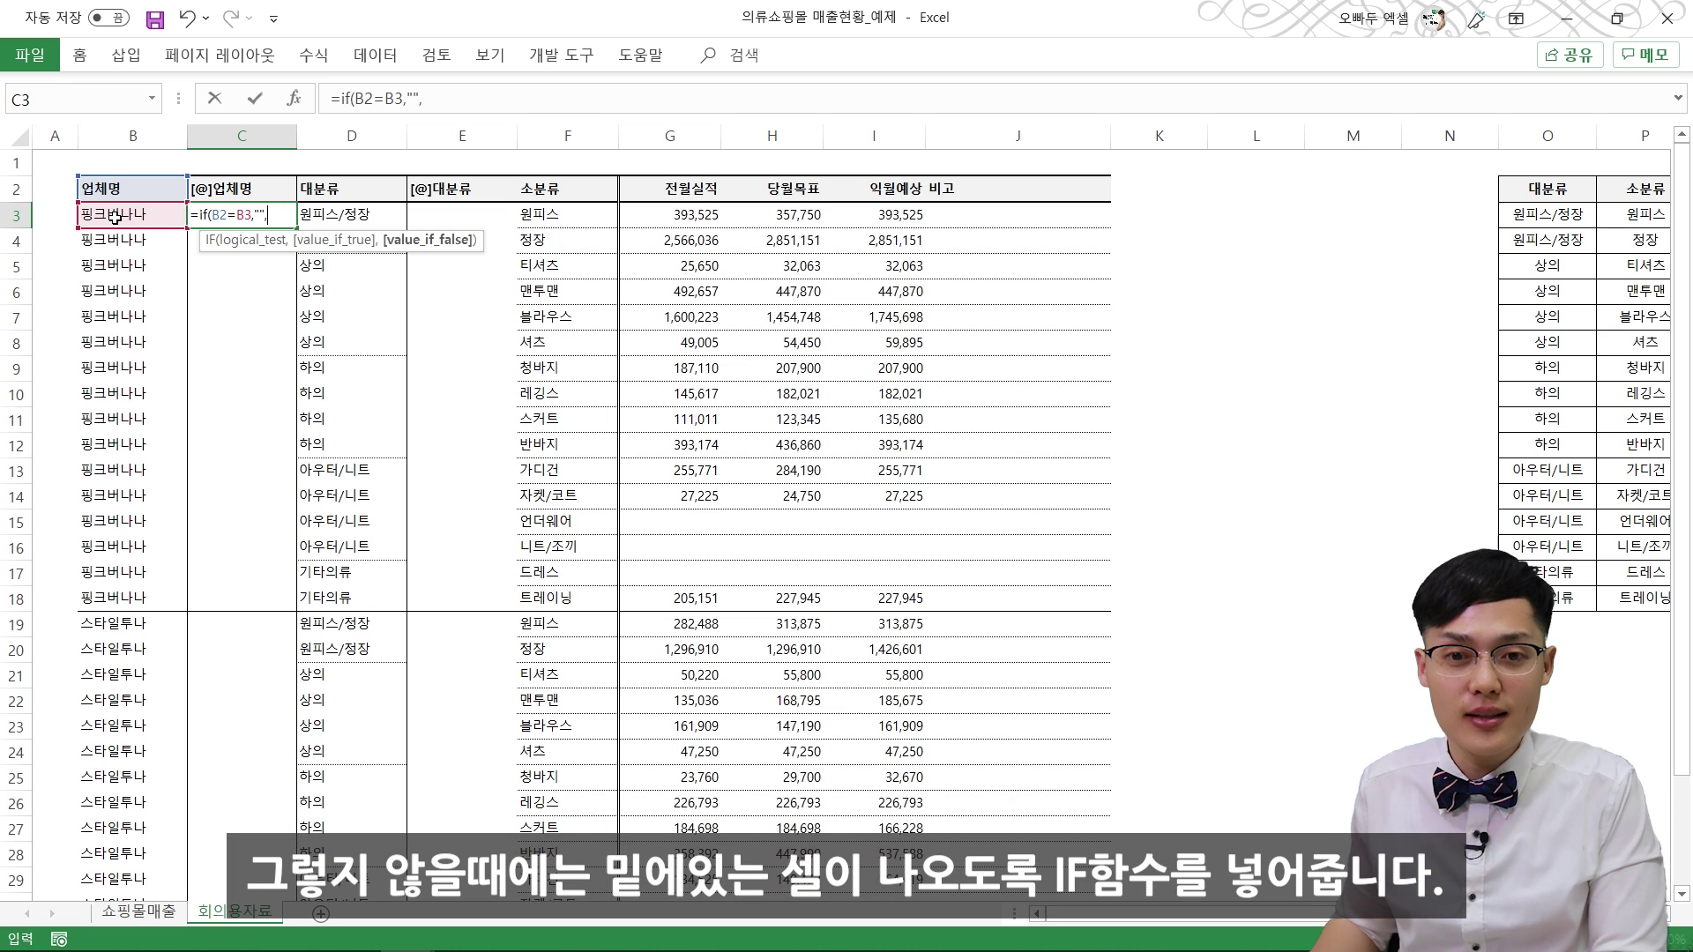
left_click(122, 215)
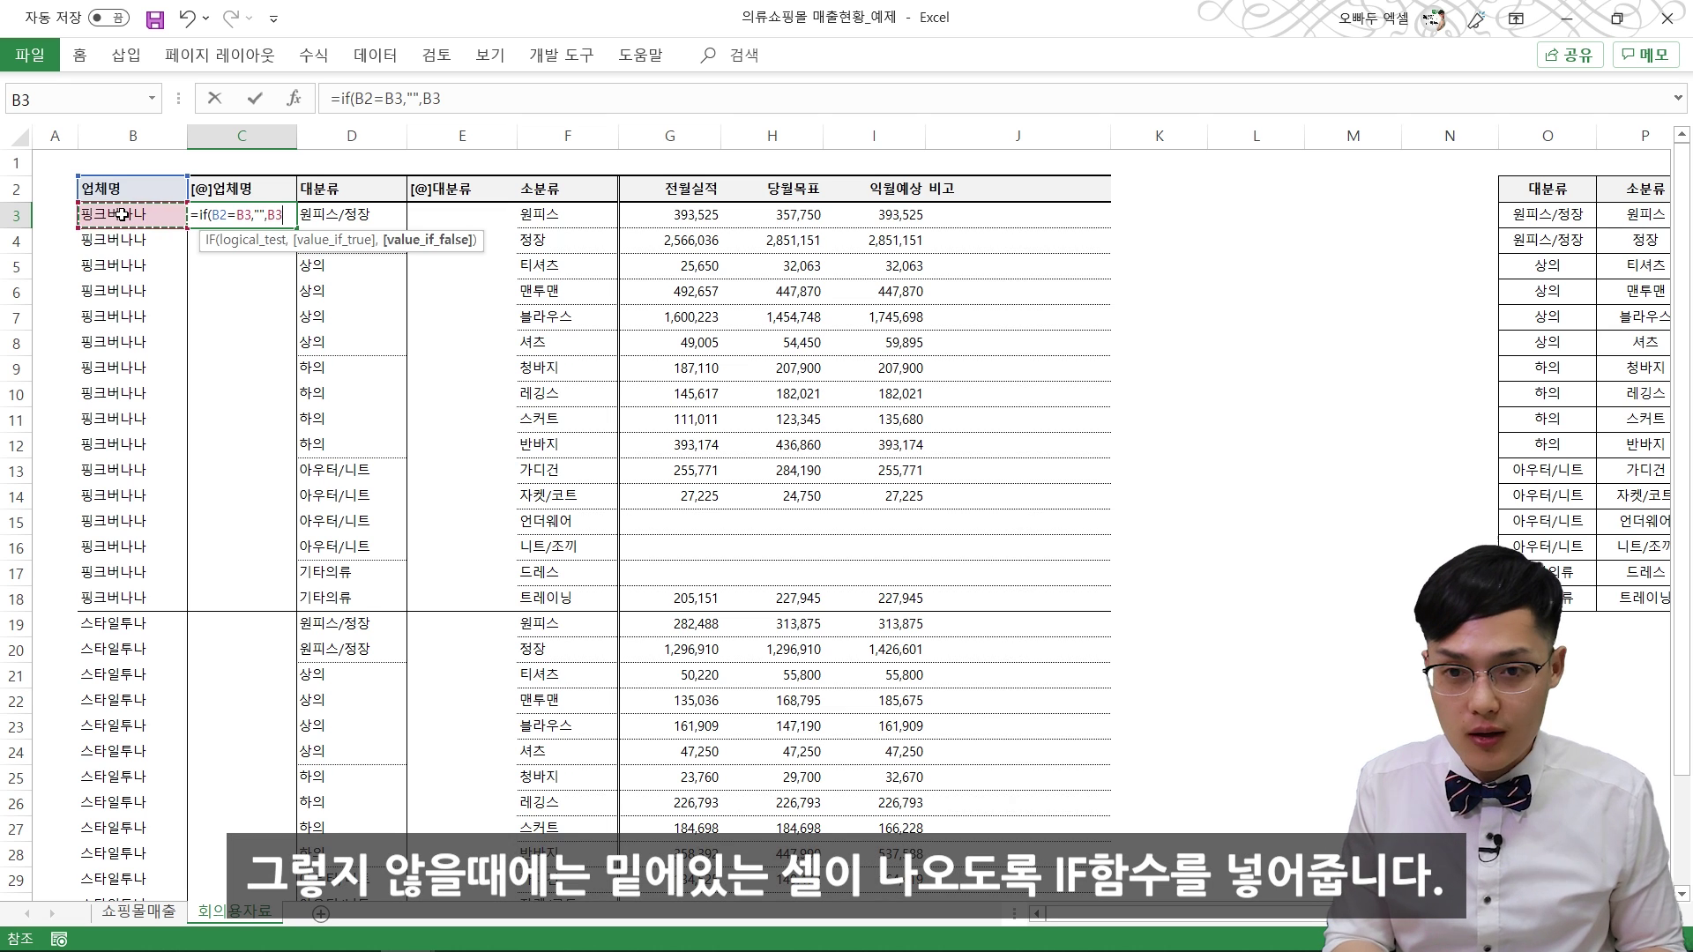
type(")")
key("Return")
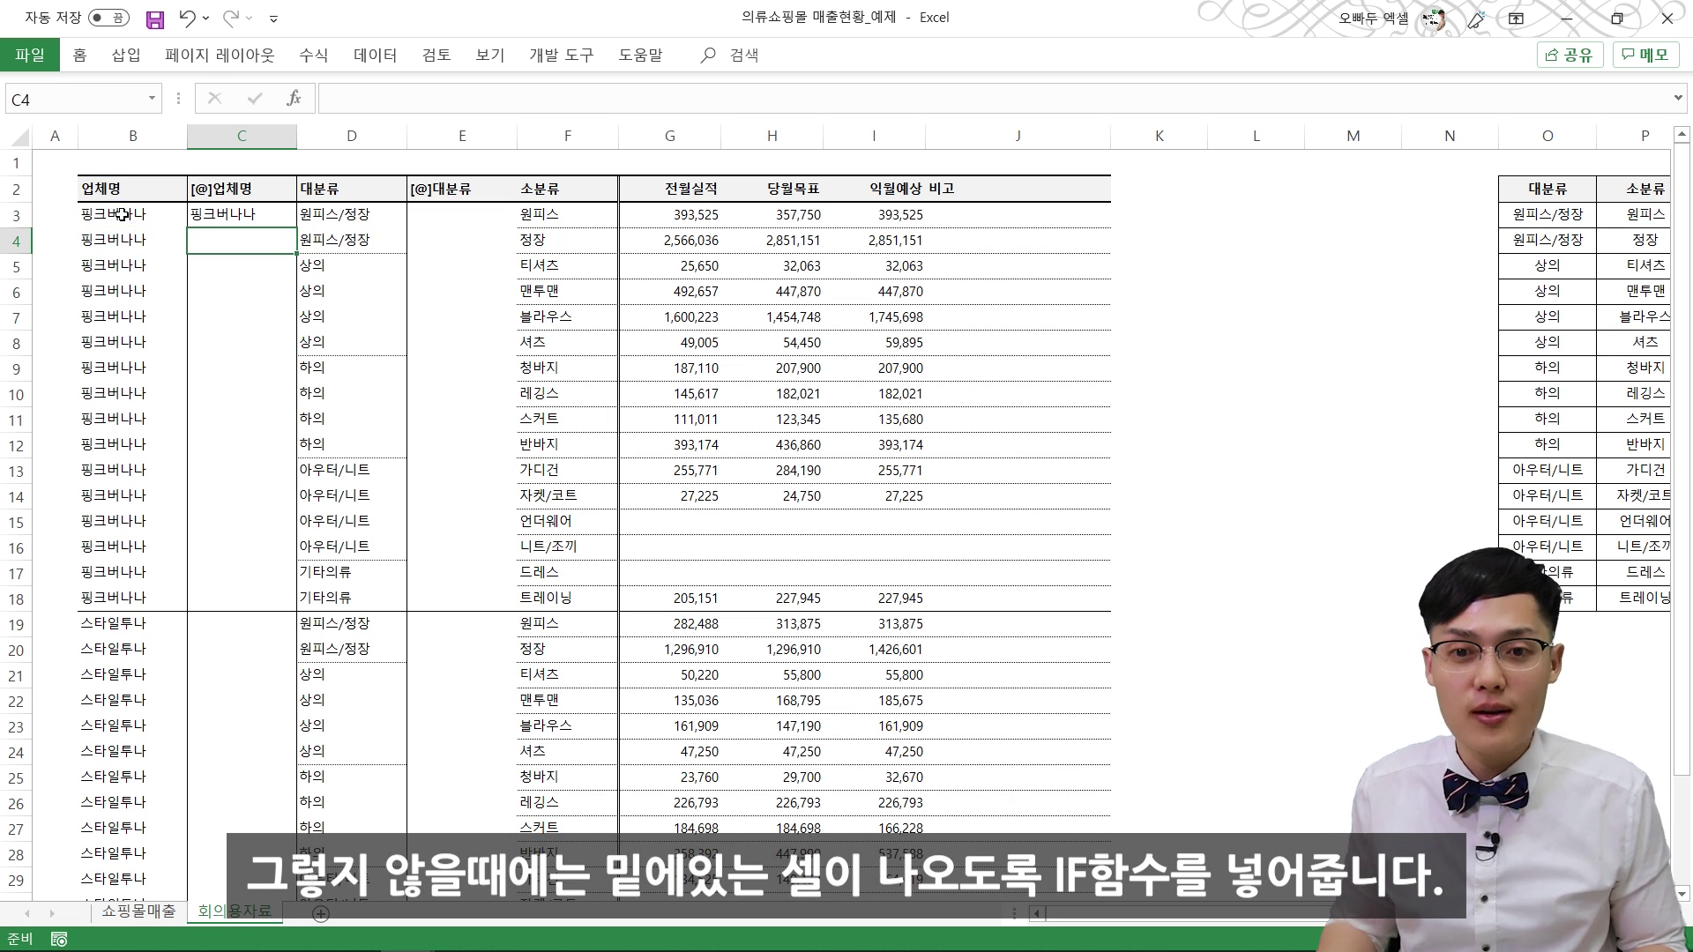
Step: Copy the formula in C3 and paste only formulas into C3:C34
left_click(243, 216)
key("ctrl+c")
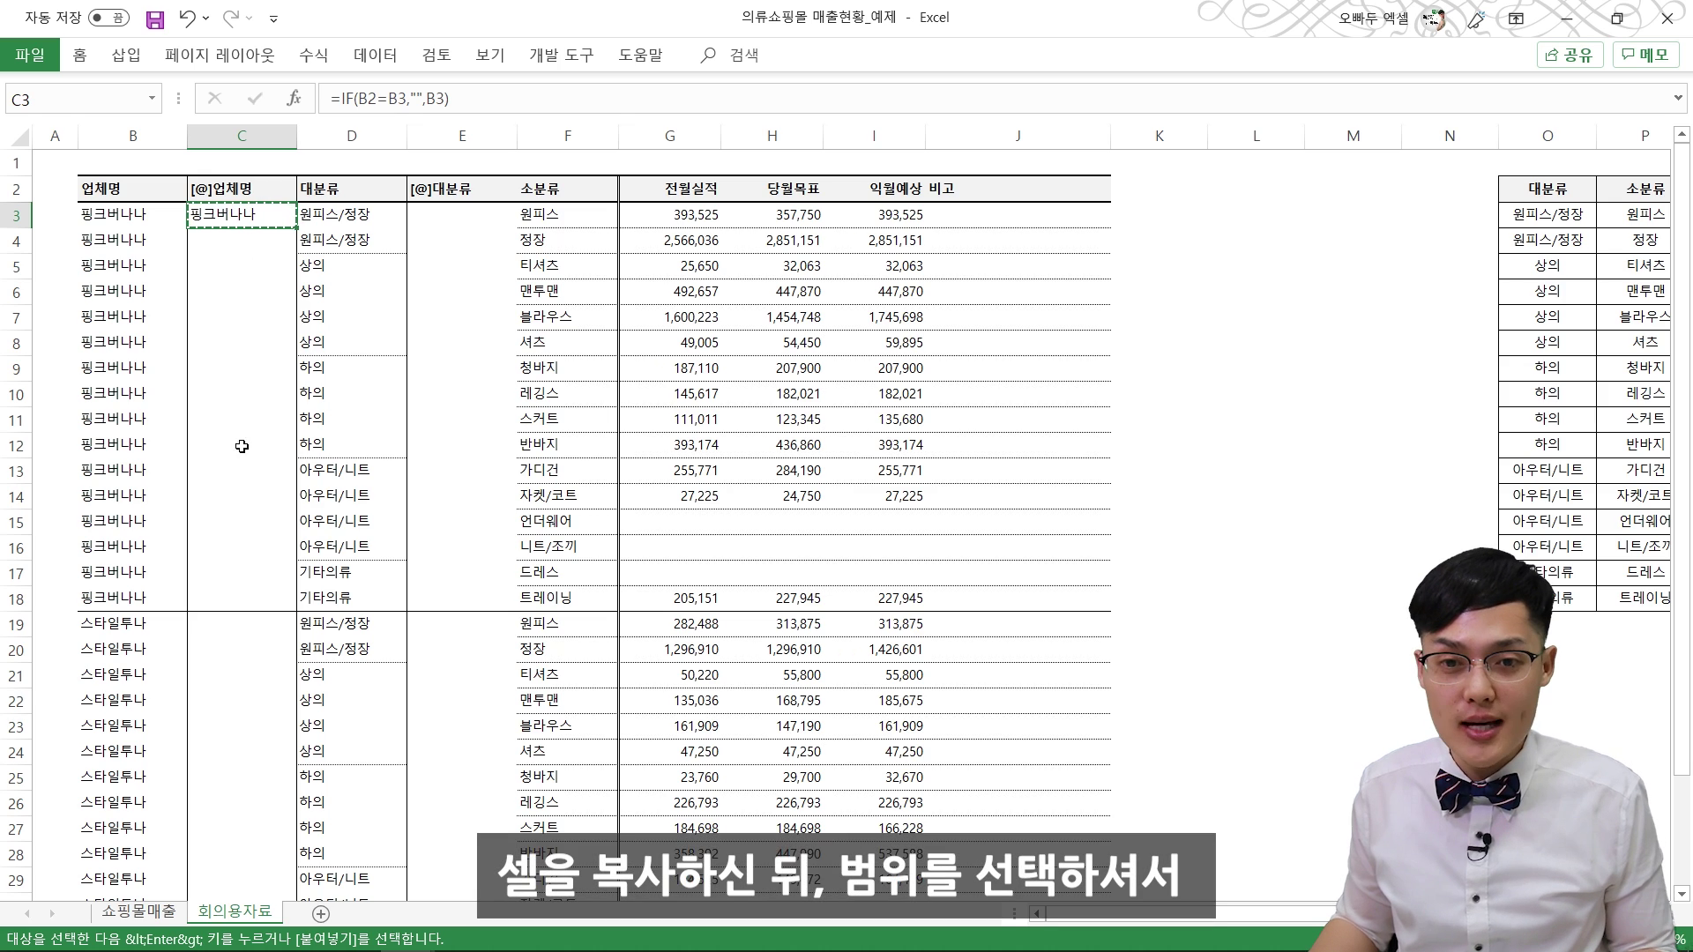
scroll(246, 495, "down", 4)
left_click(250, 699, "shift")
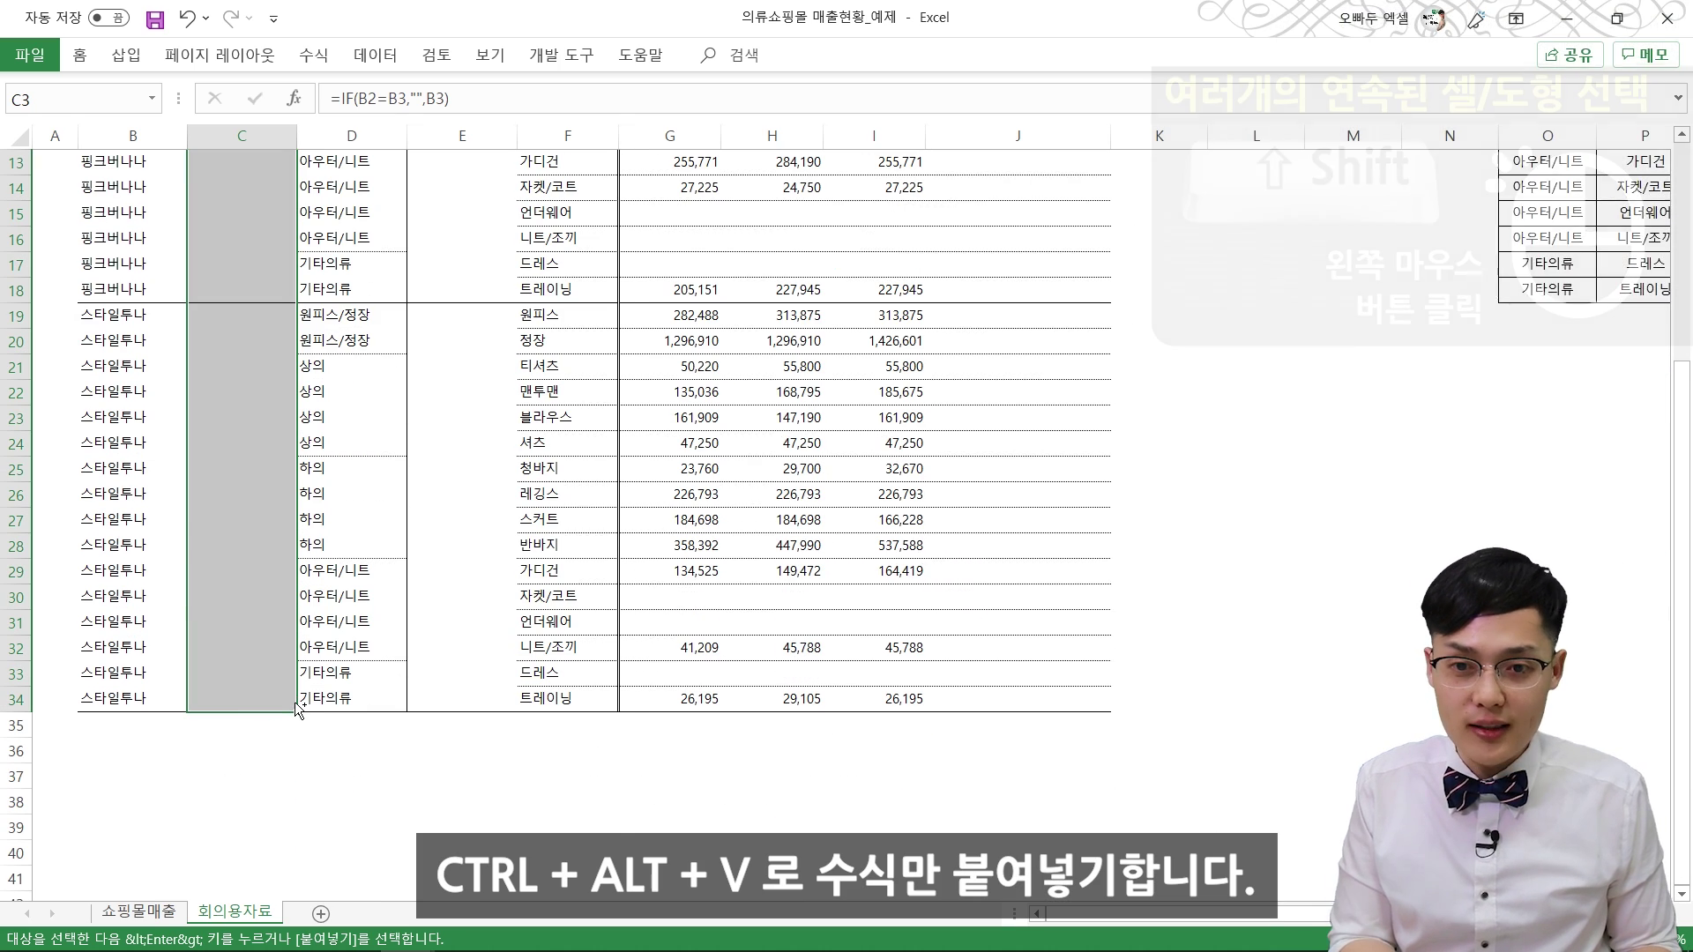
key("ctrl+alt+v")
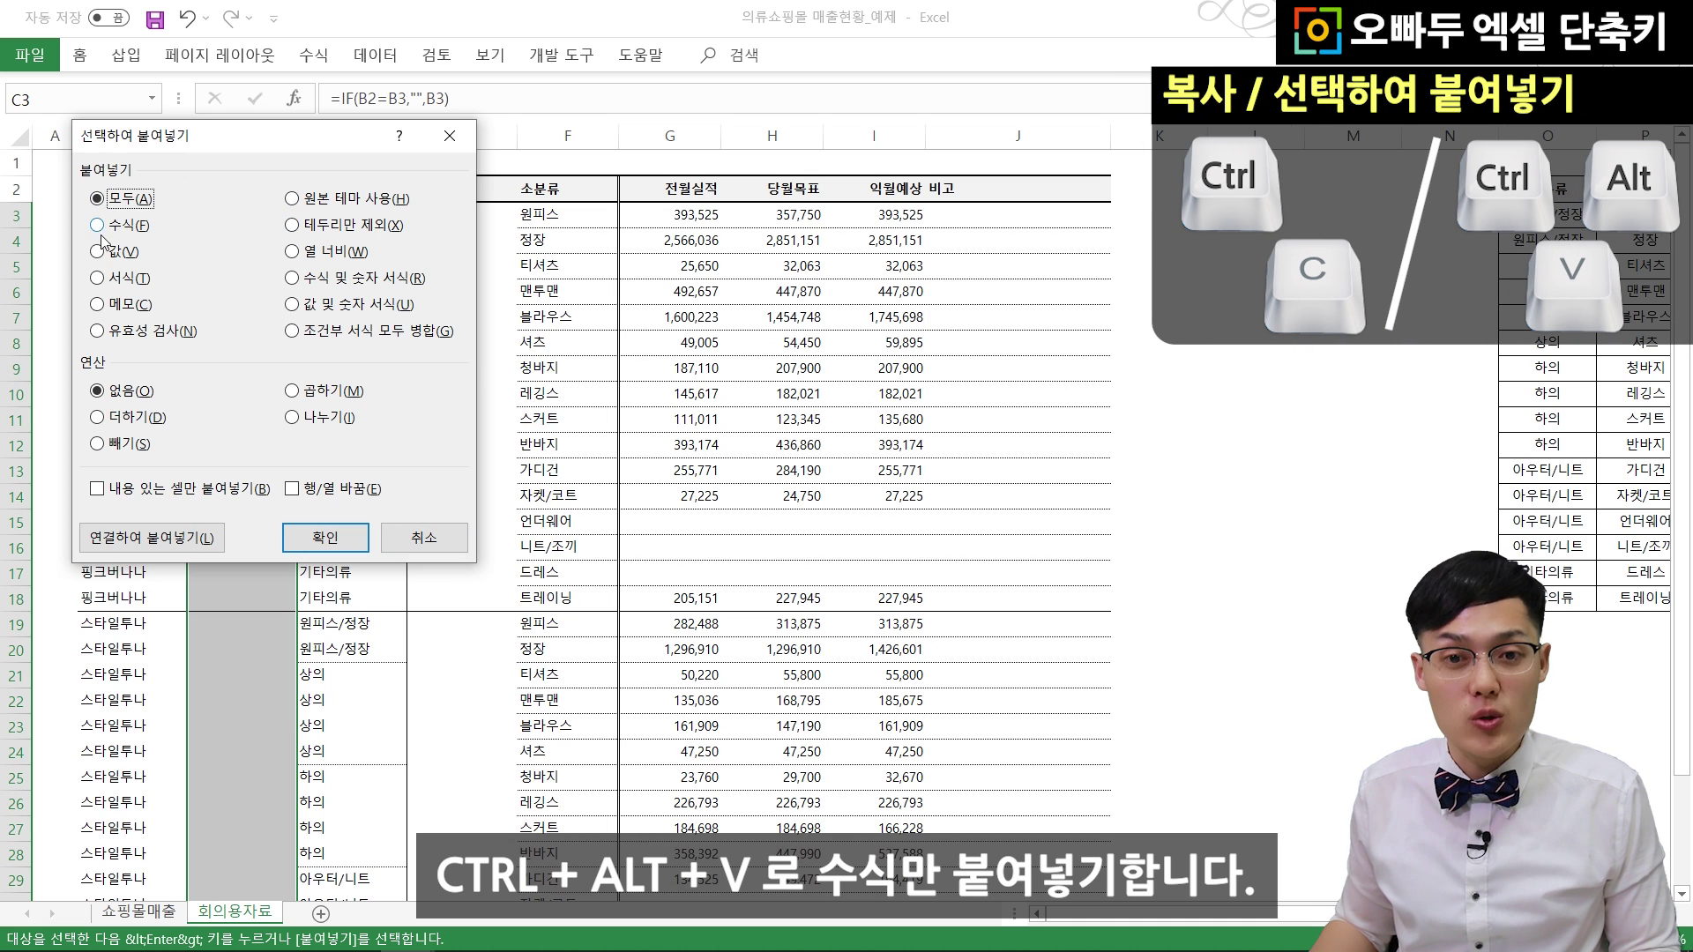
left_click(126, 226)
left_click(322, 536)
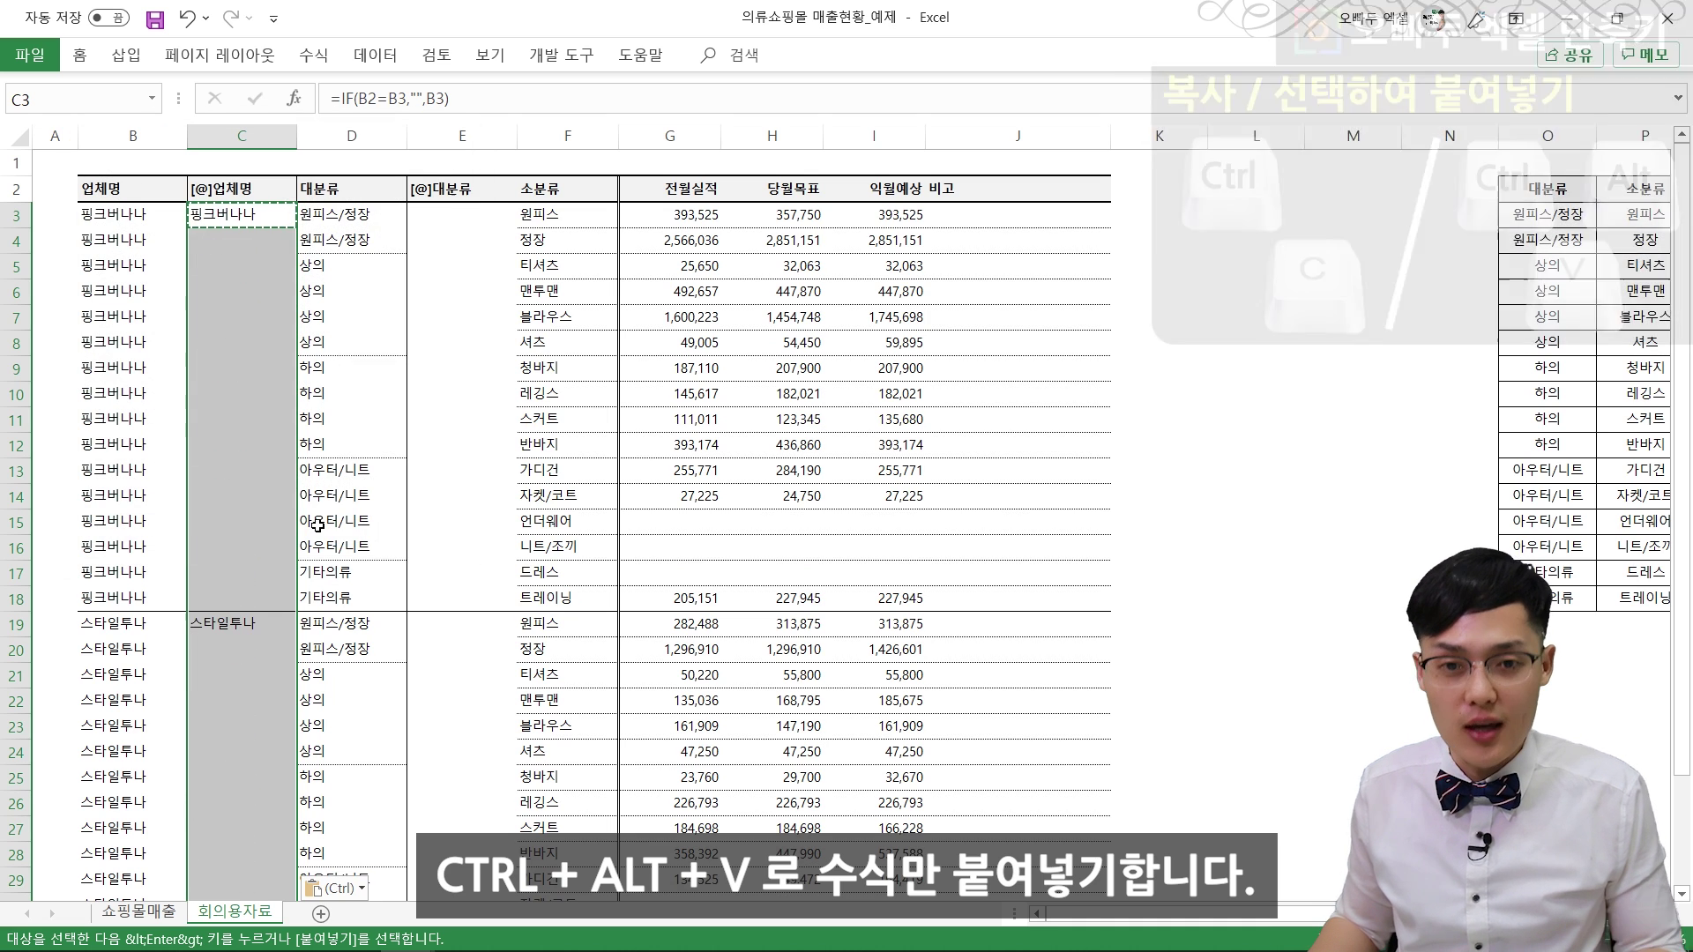
Step: Examine the [@]업체명 formulas row by row from C3 to C19 against the repeated names in the 업체명 column
left_click(128, 344)
left_click_drag(130, 227, 145, 515)
left_click(230, 318)
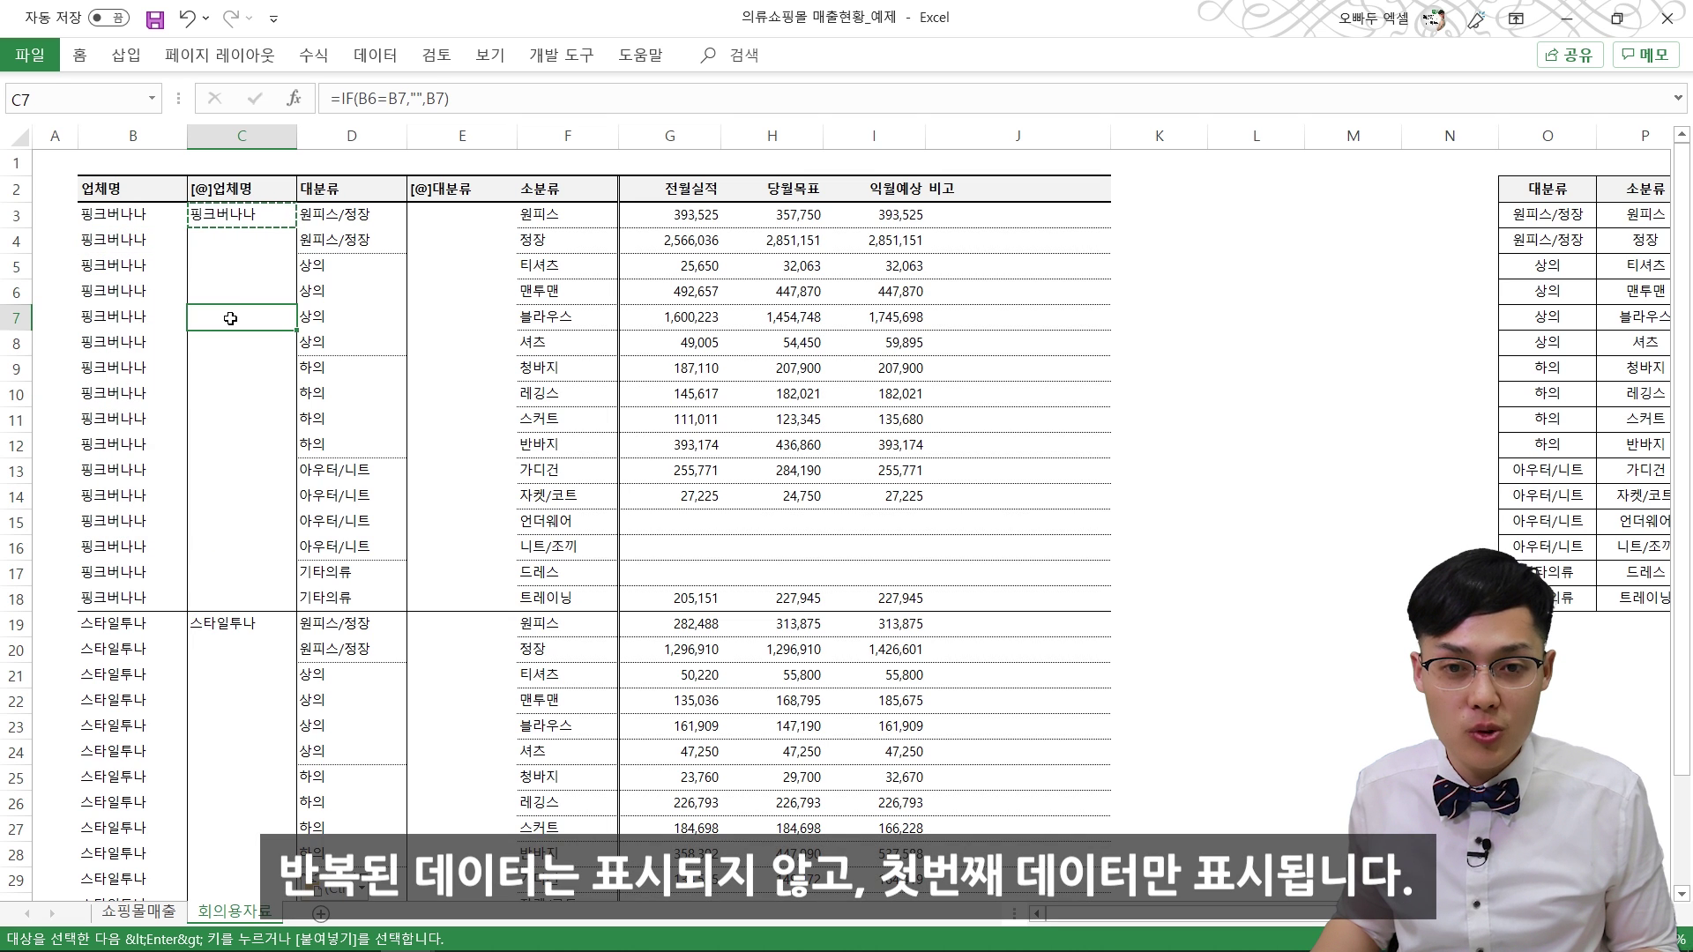
left_click(231, 219)
key("Down")
key("Down")
key("Down")
key("Down")
key("Down")
key("Down")
key("Down")
key("Down")
key("Down")
key("Down")
key("Down")
key("Down")
key("Down")
key("Down")
key("Down")
key("Down")
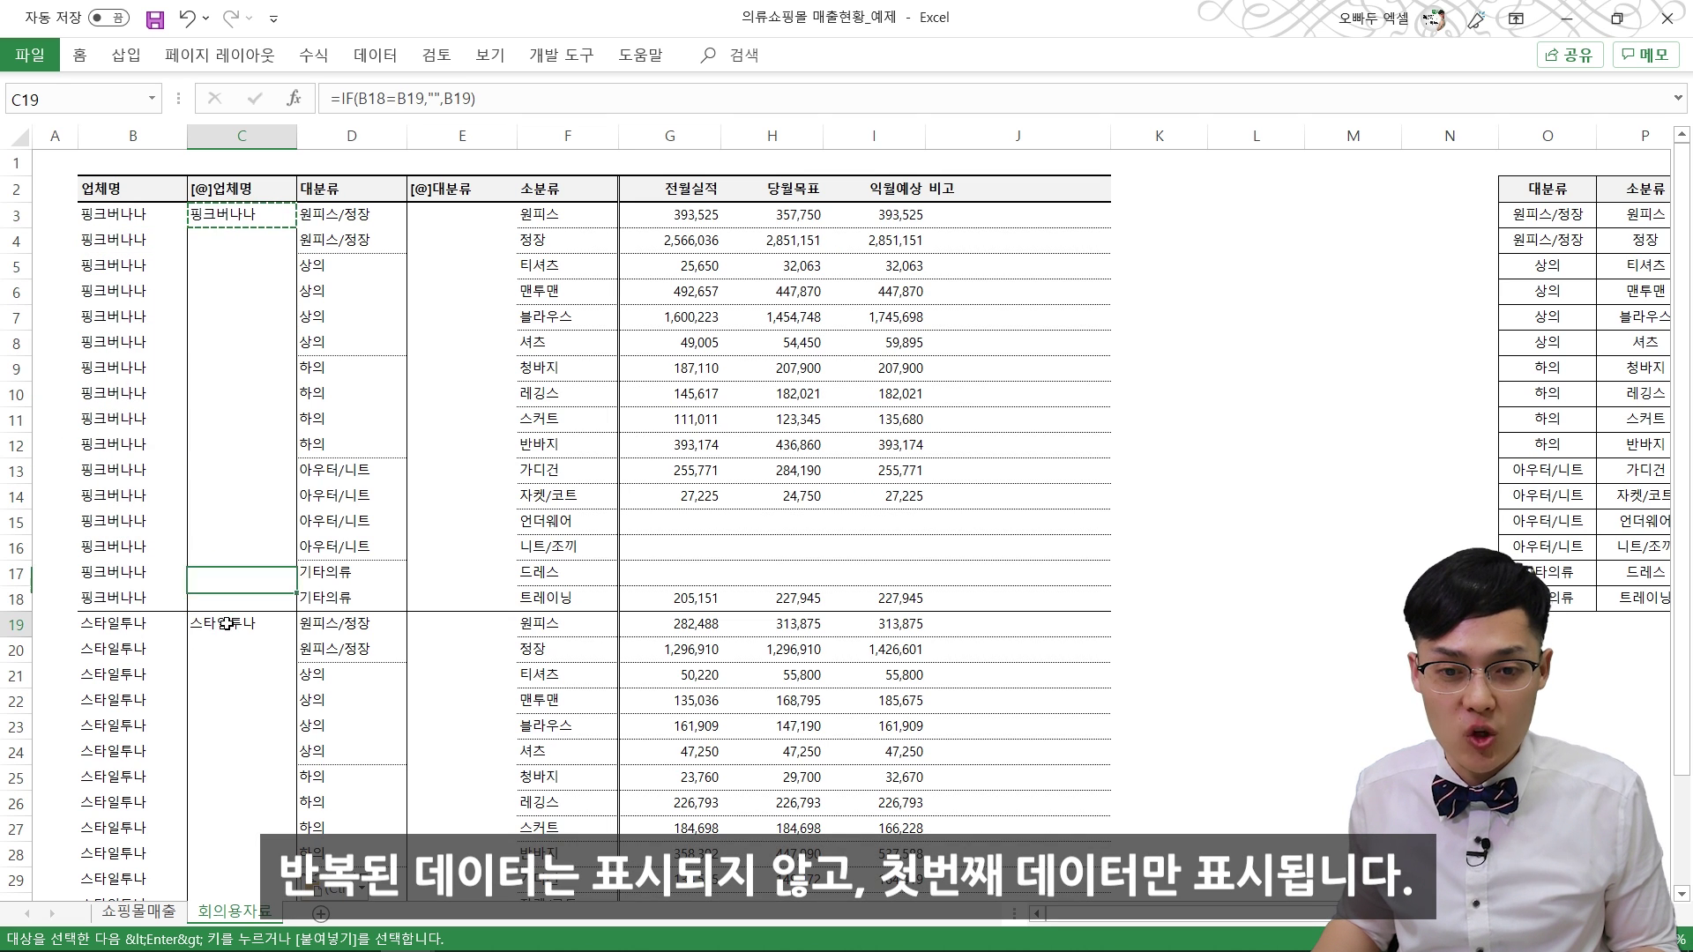
left_click(272, 218)
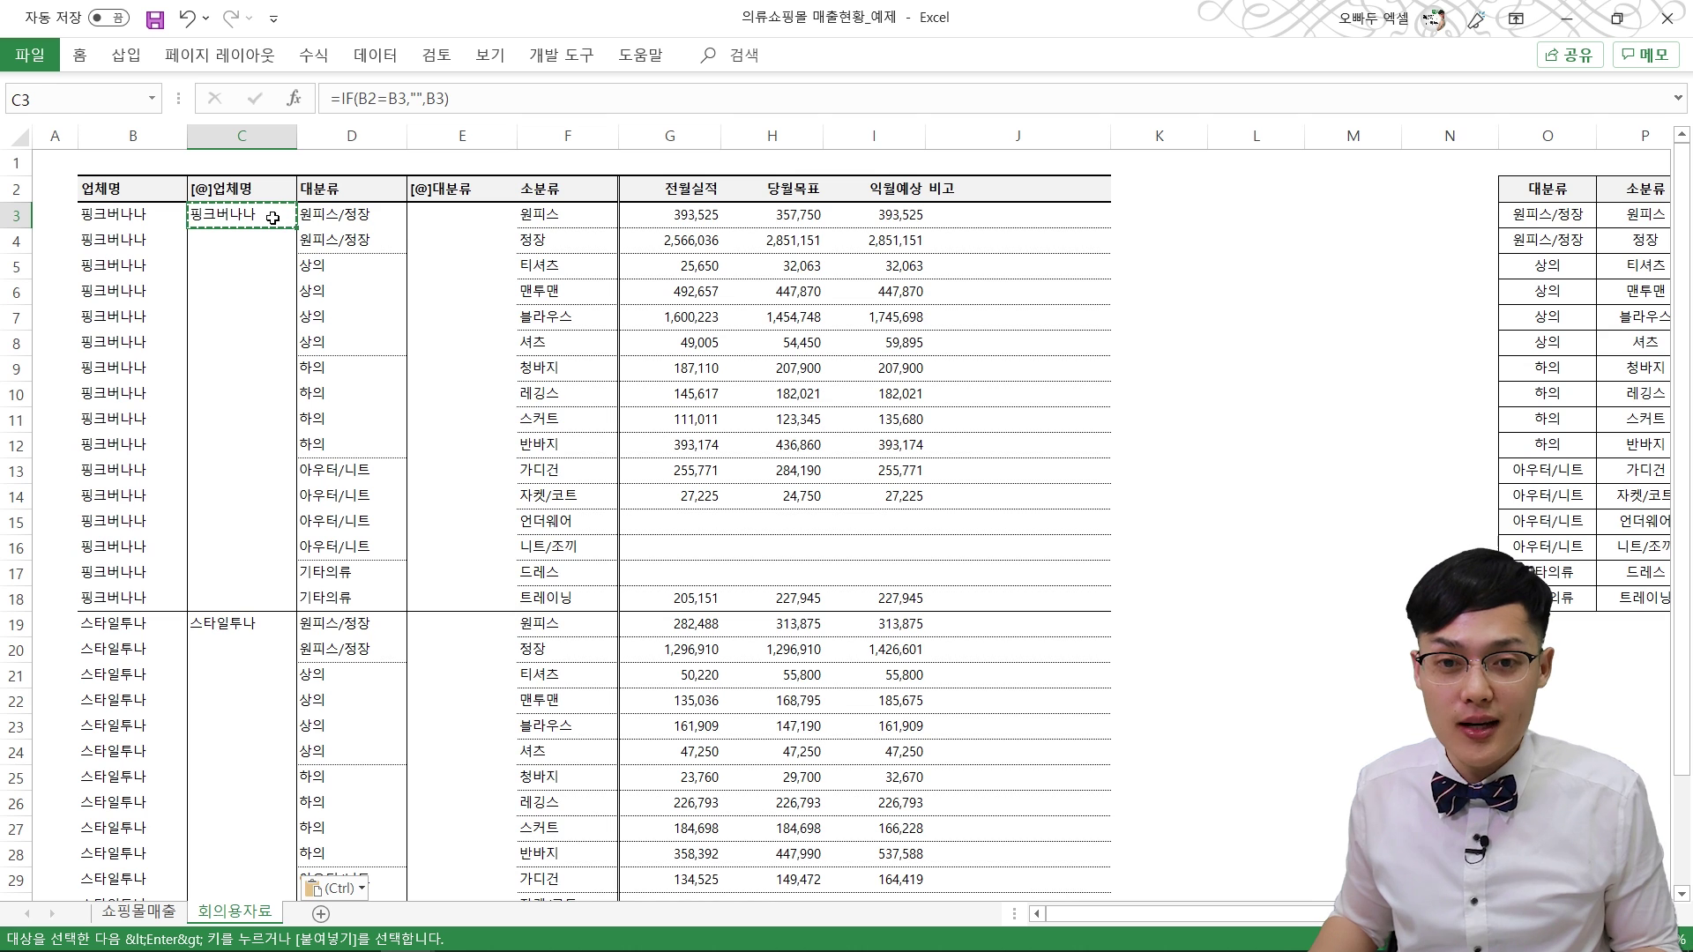
Step: Paste only the copied formula into the [@]대분류 range E3:E34 and check the resulting cells
left_click(452, 221)
scroll(471, 676, "down", 2)
left_click(462, 852, "shift")
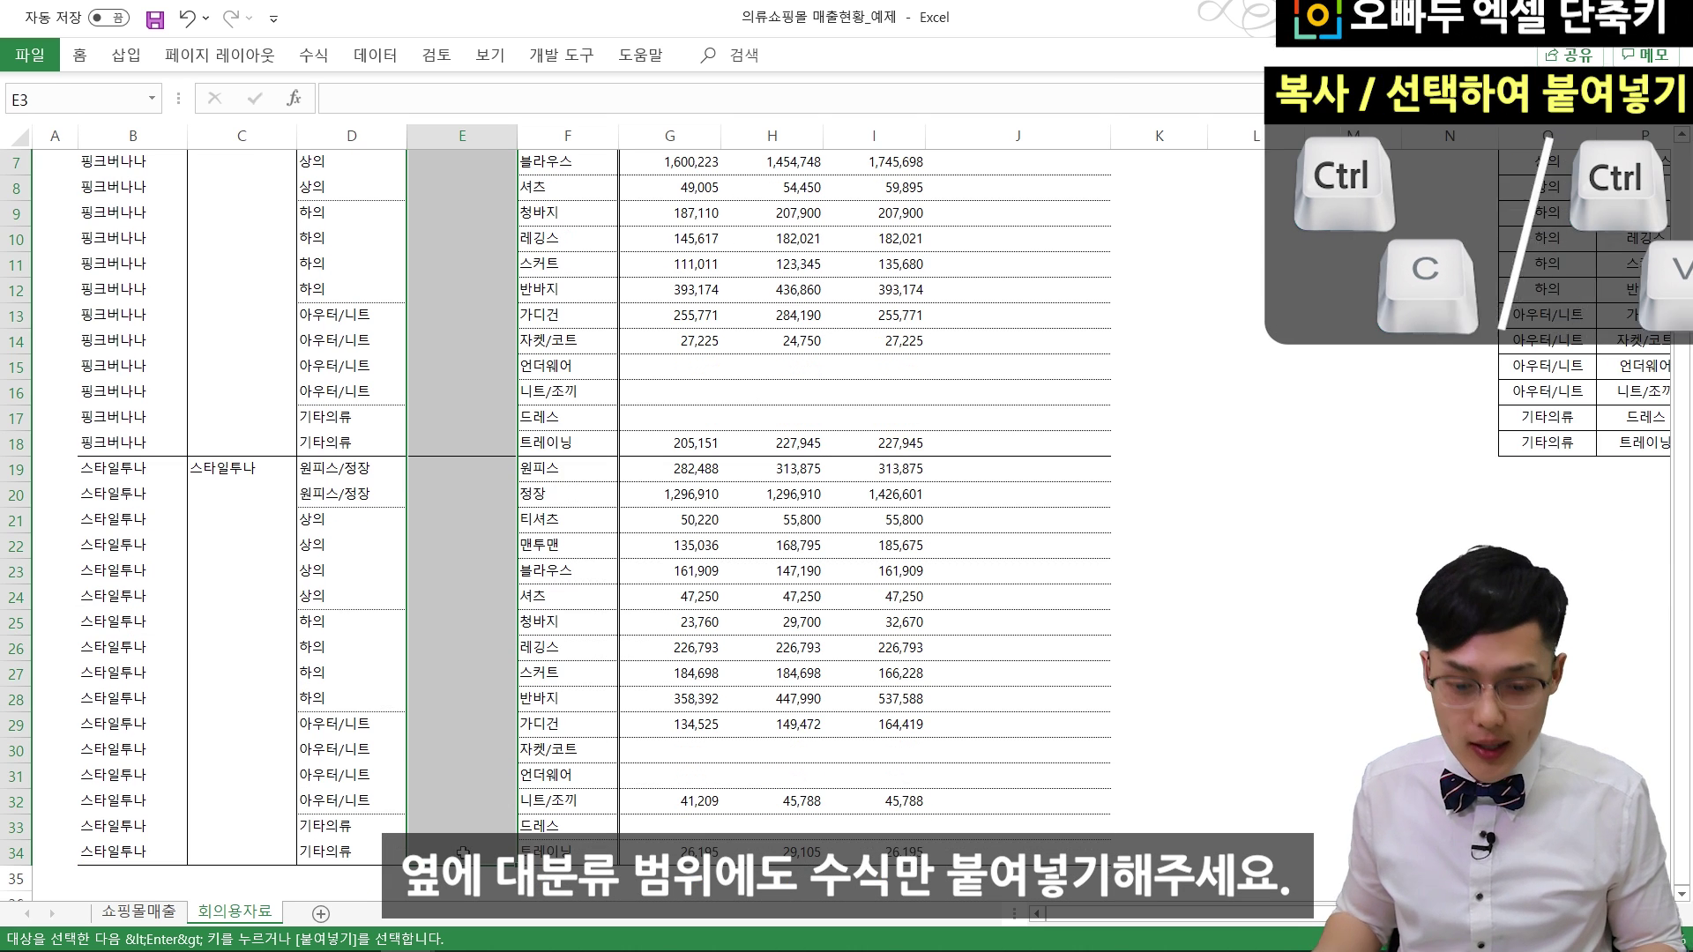
key("ctrl+alt+v")
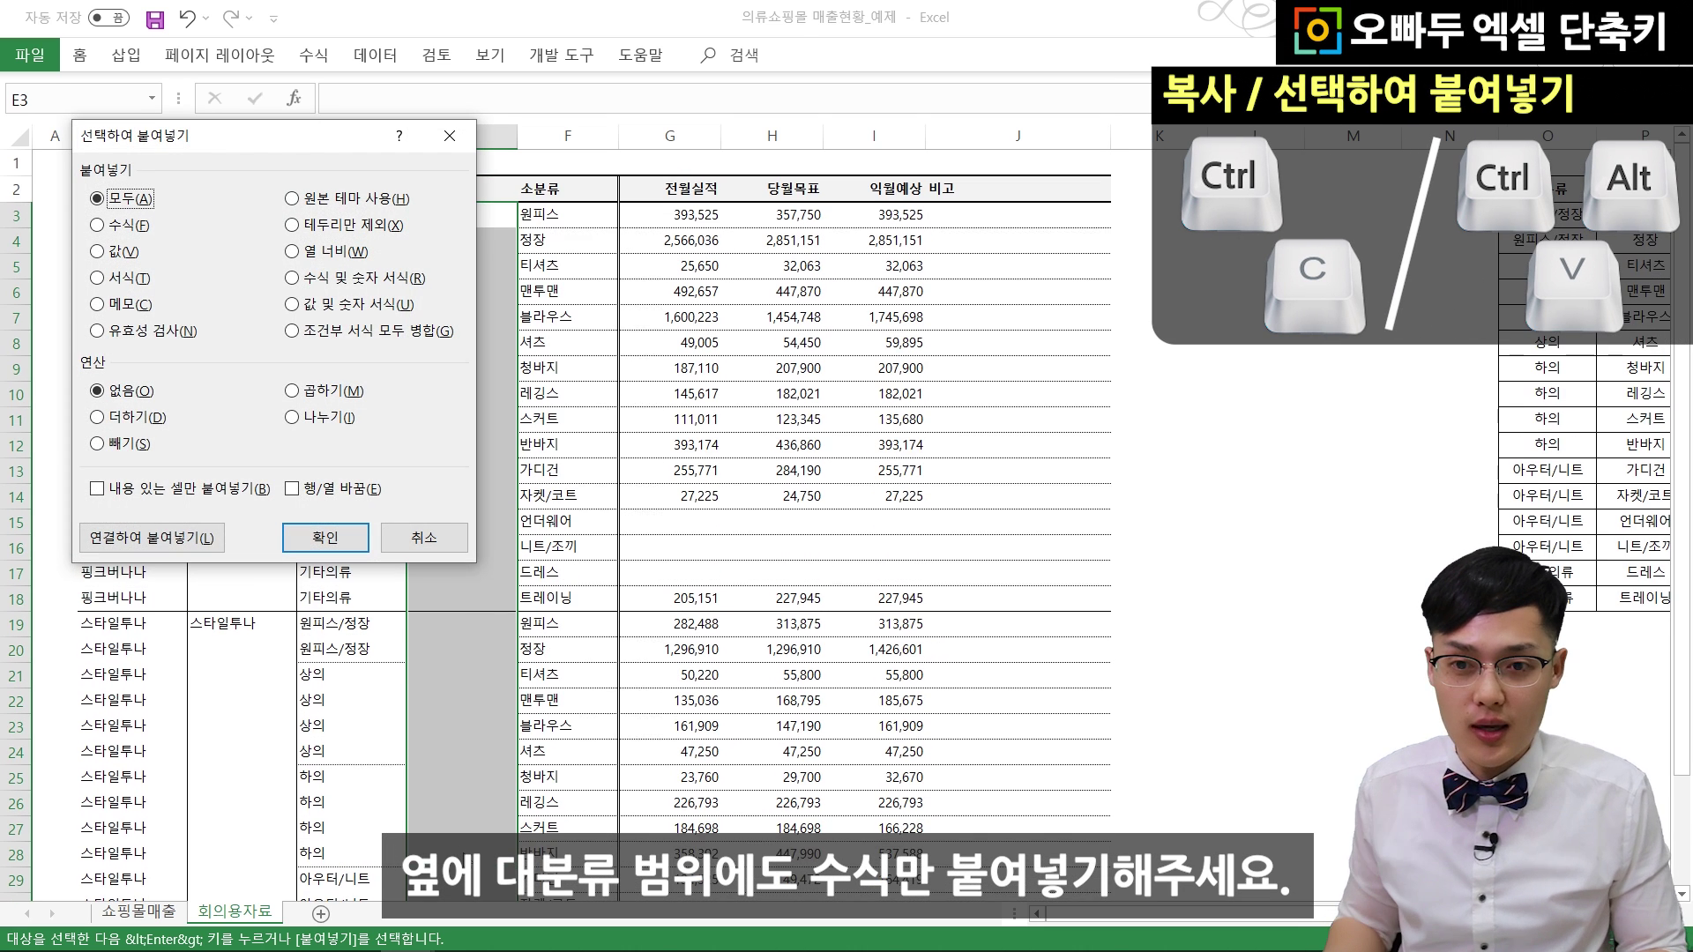
left_click(118, 224)
left_click(325, 537)
left_click(462, 342)
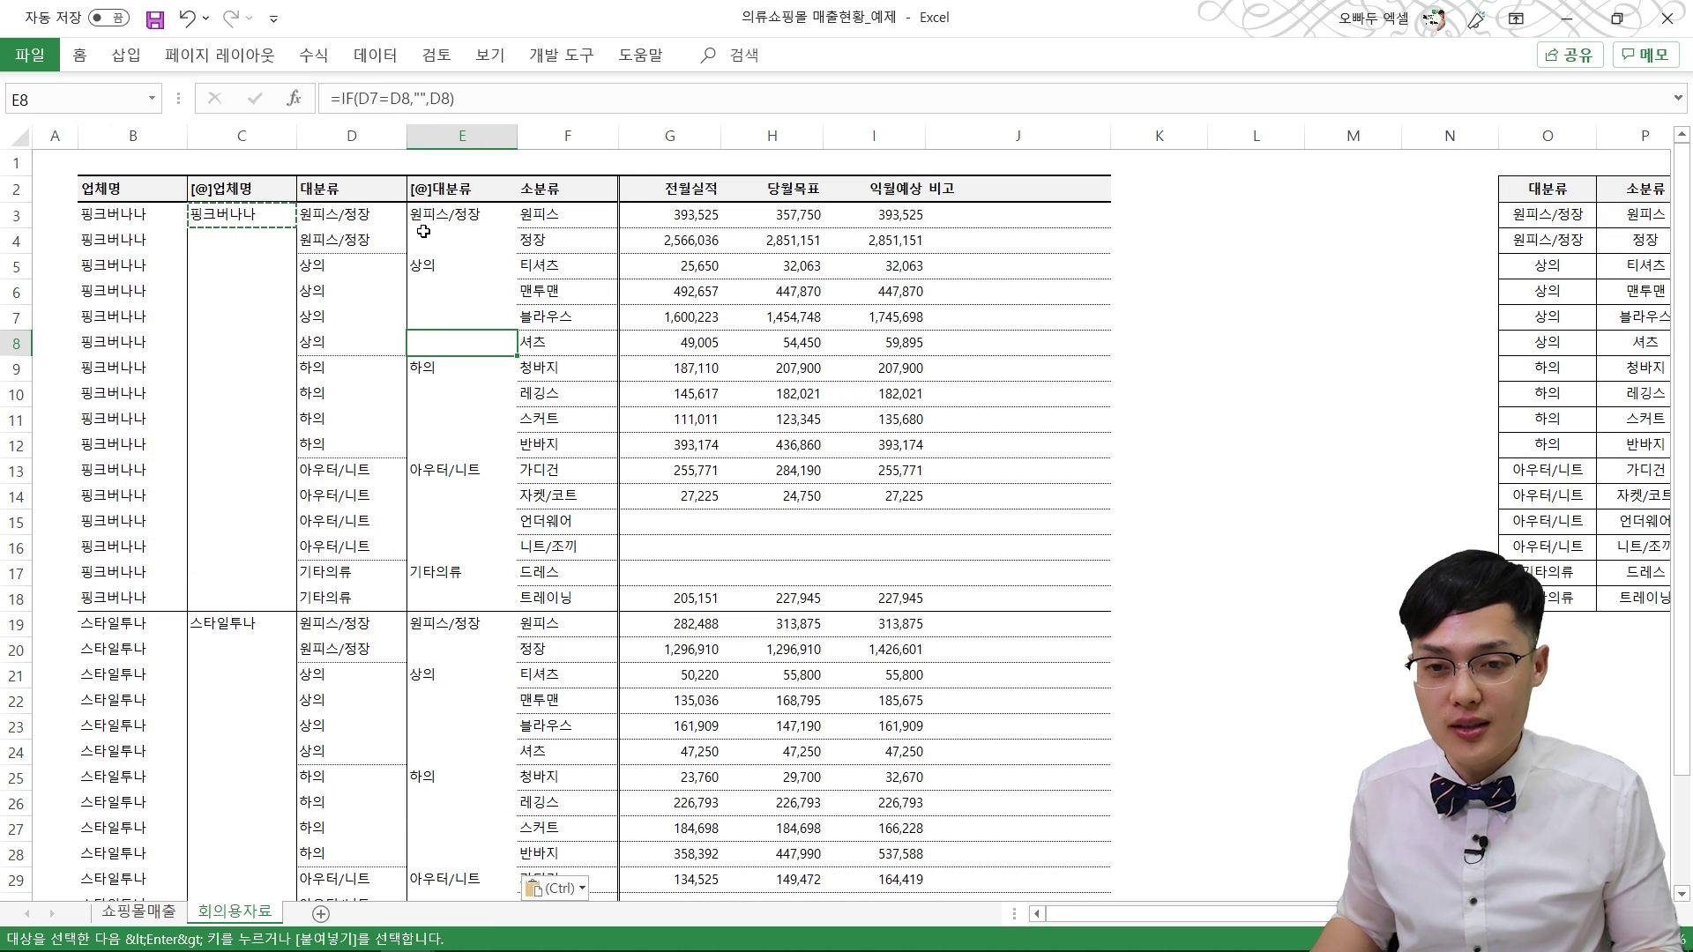
left_click_drag(475, 219, 444, 453)
key("ctrl+v")
key("ctrl+v")
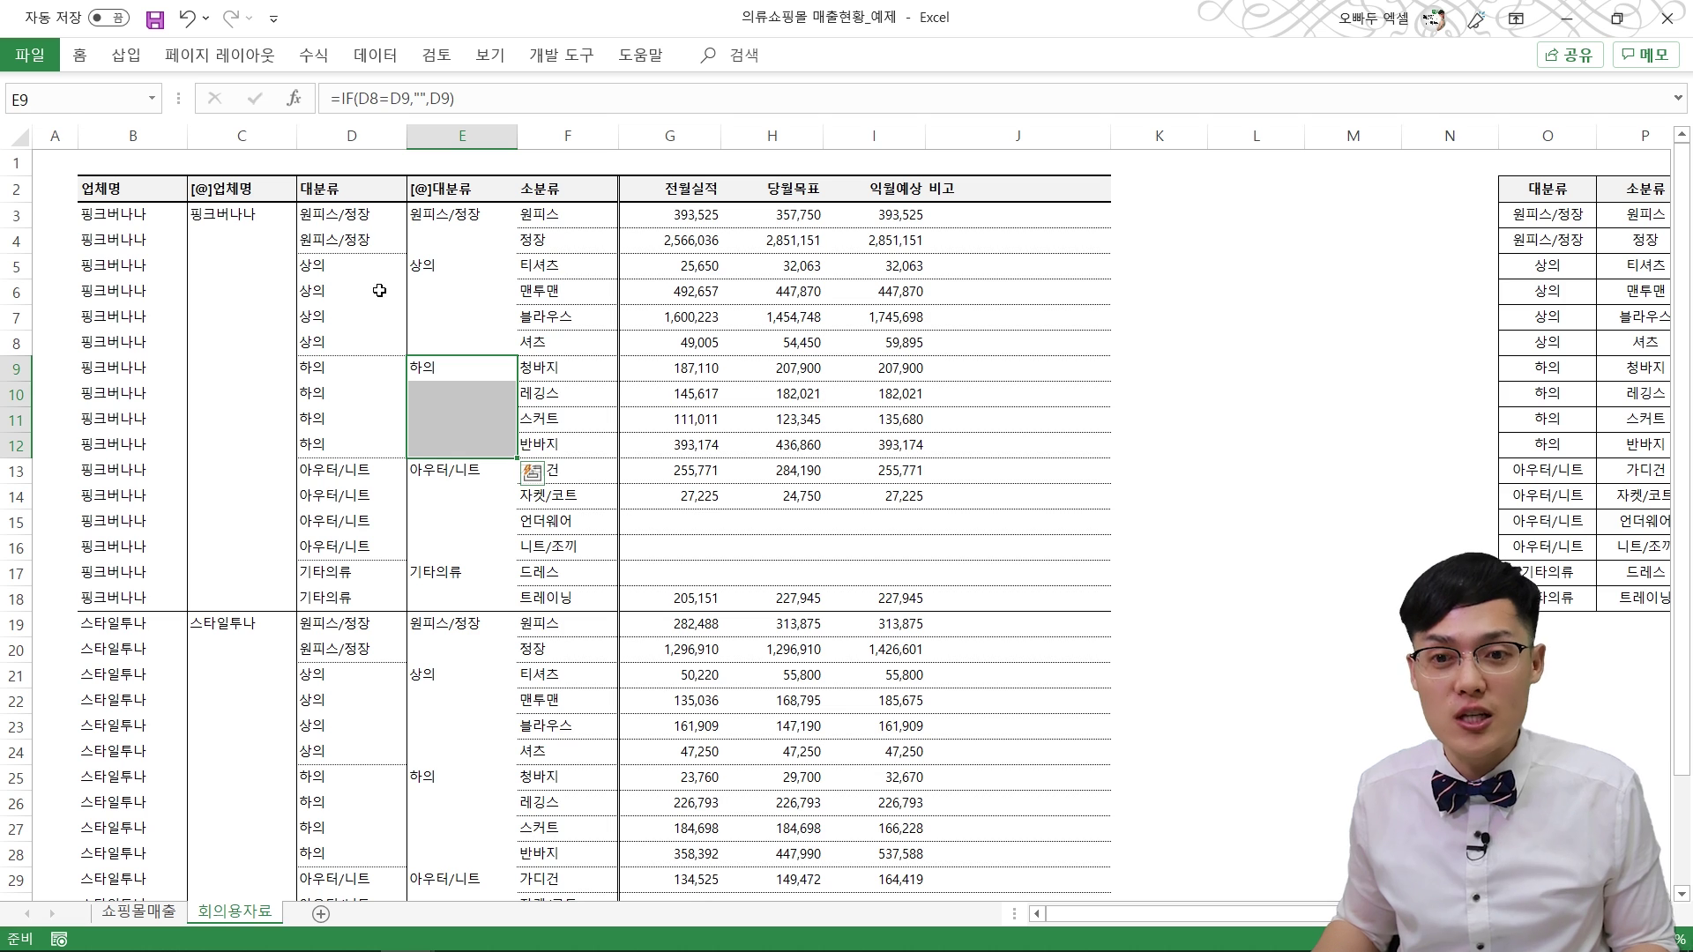
left_click(441, 493)
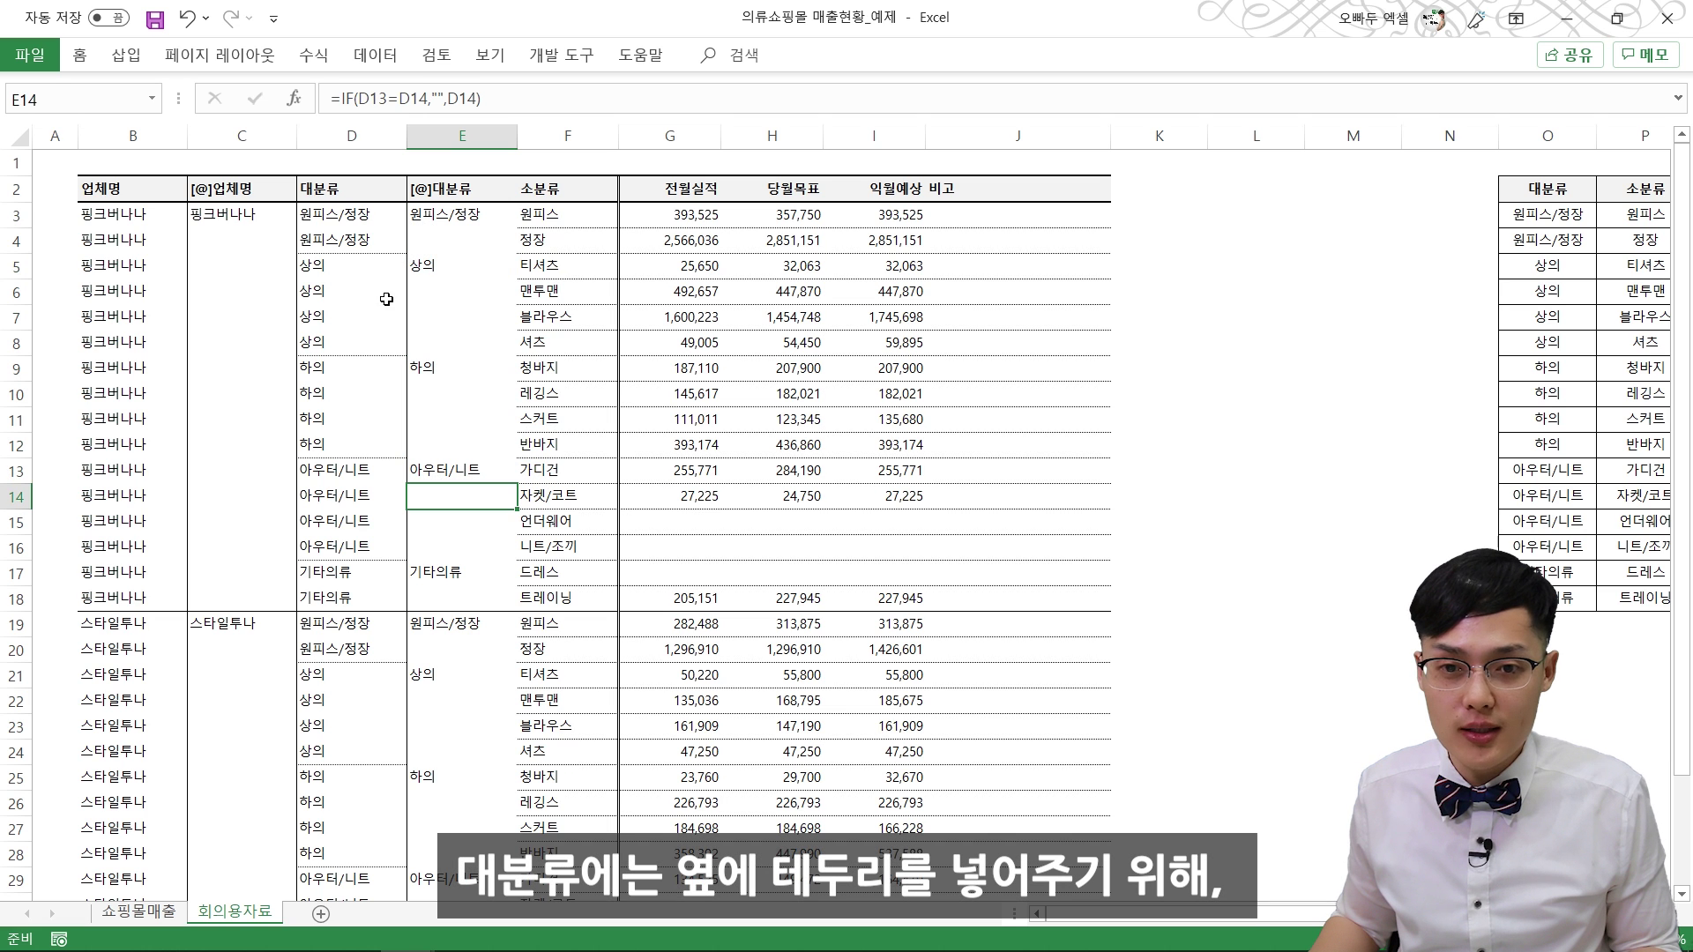
Step: Copy the 대분류 range D3:D34 and paste only its formatting onto the [@]대분류 column starting at E3
left_click(357, 215)
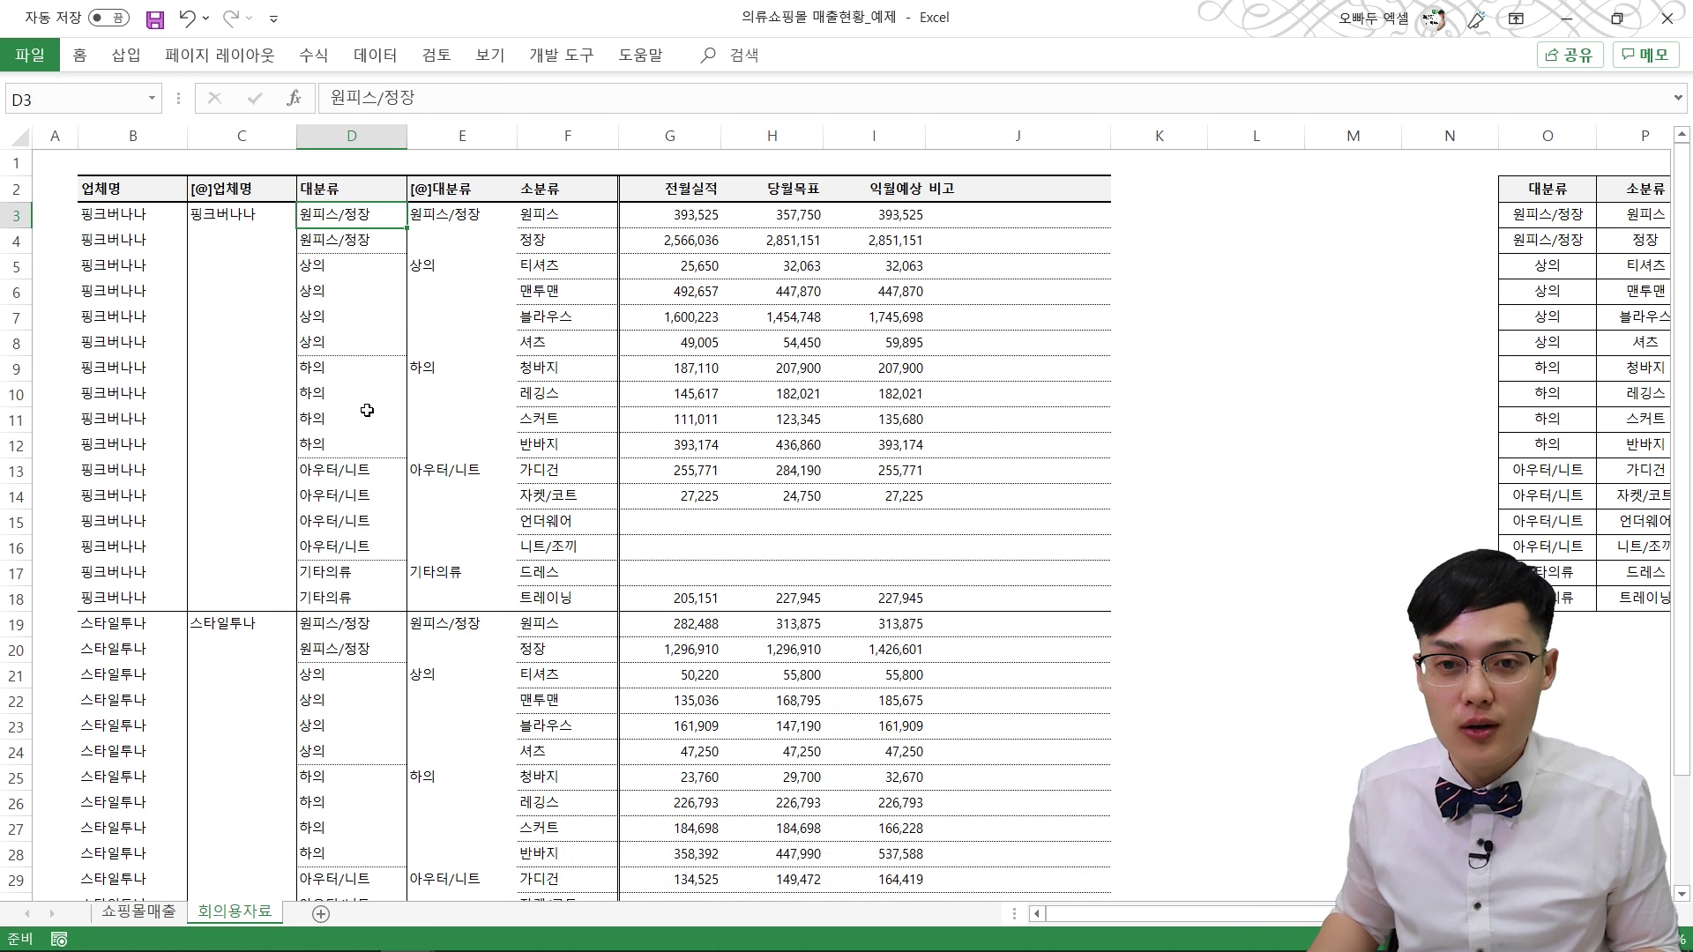
scroll(367, 410, "down", 3)
left_click(353, 696, "shift")
scroll(437, 282, "up", 3)
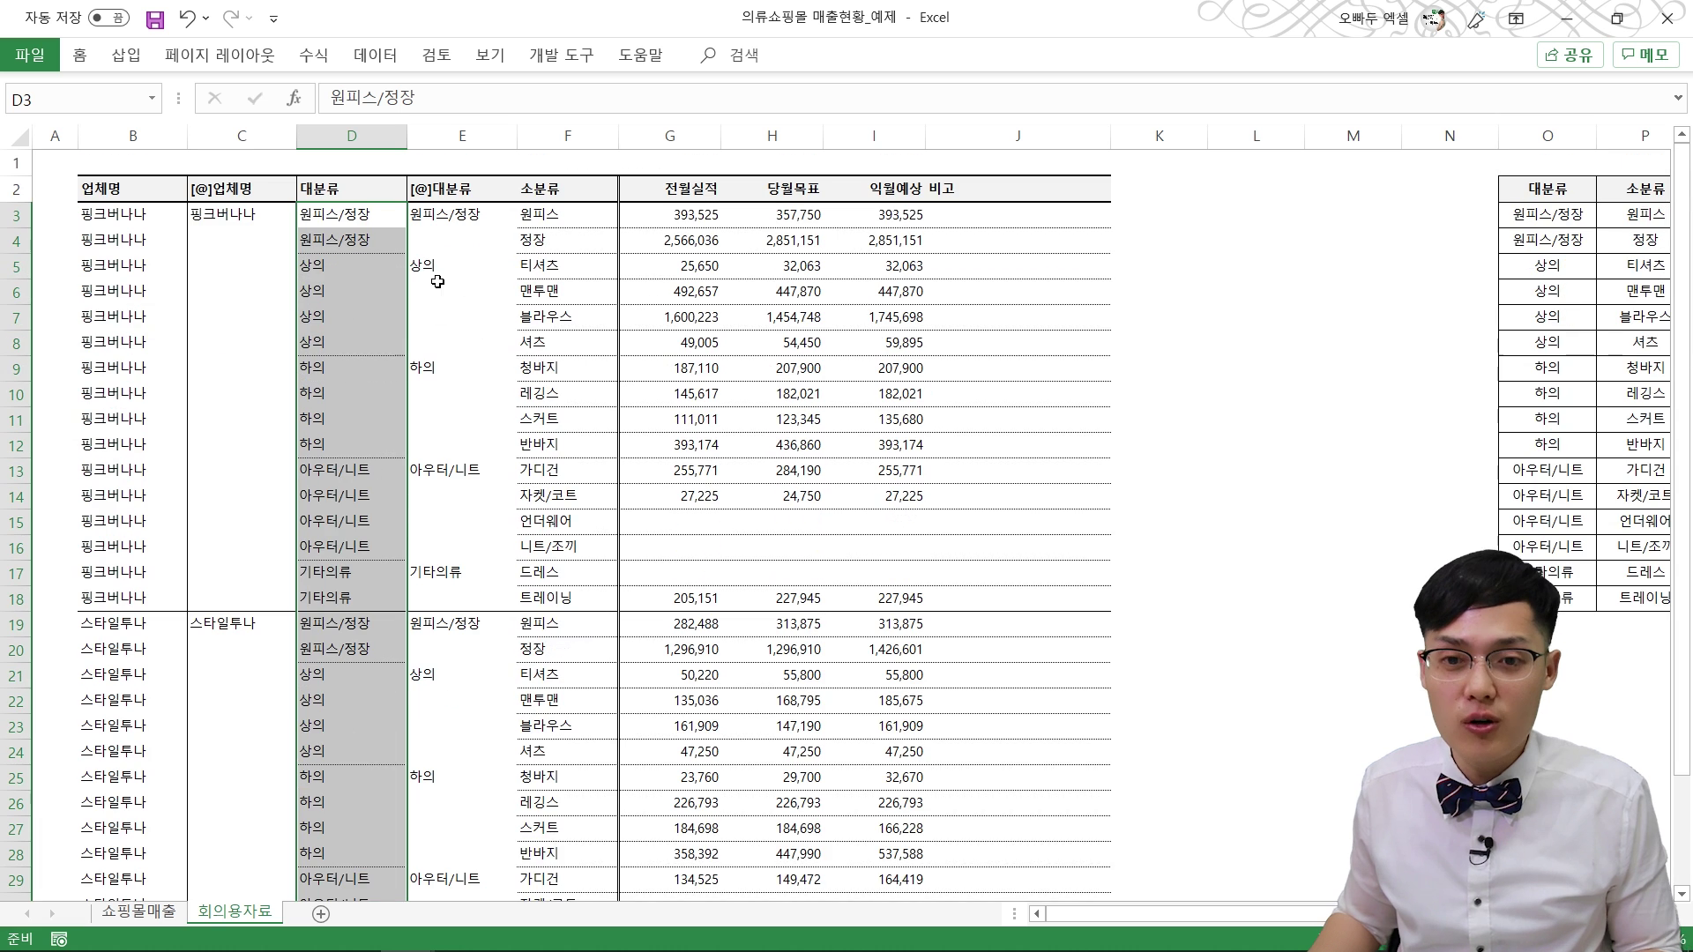
key("ctrl+c")
left_click(439, 223)
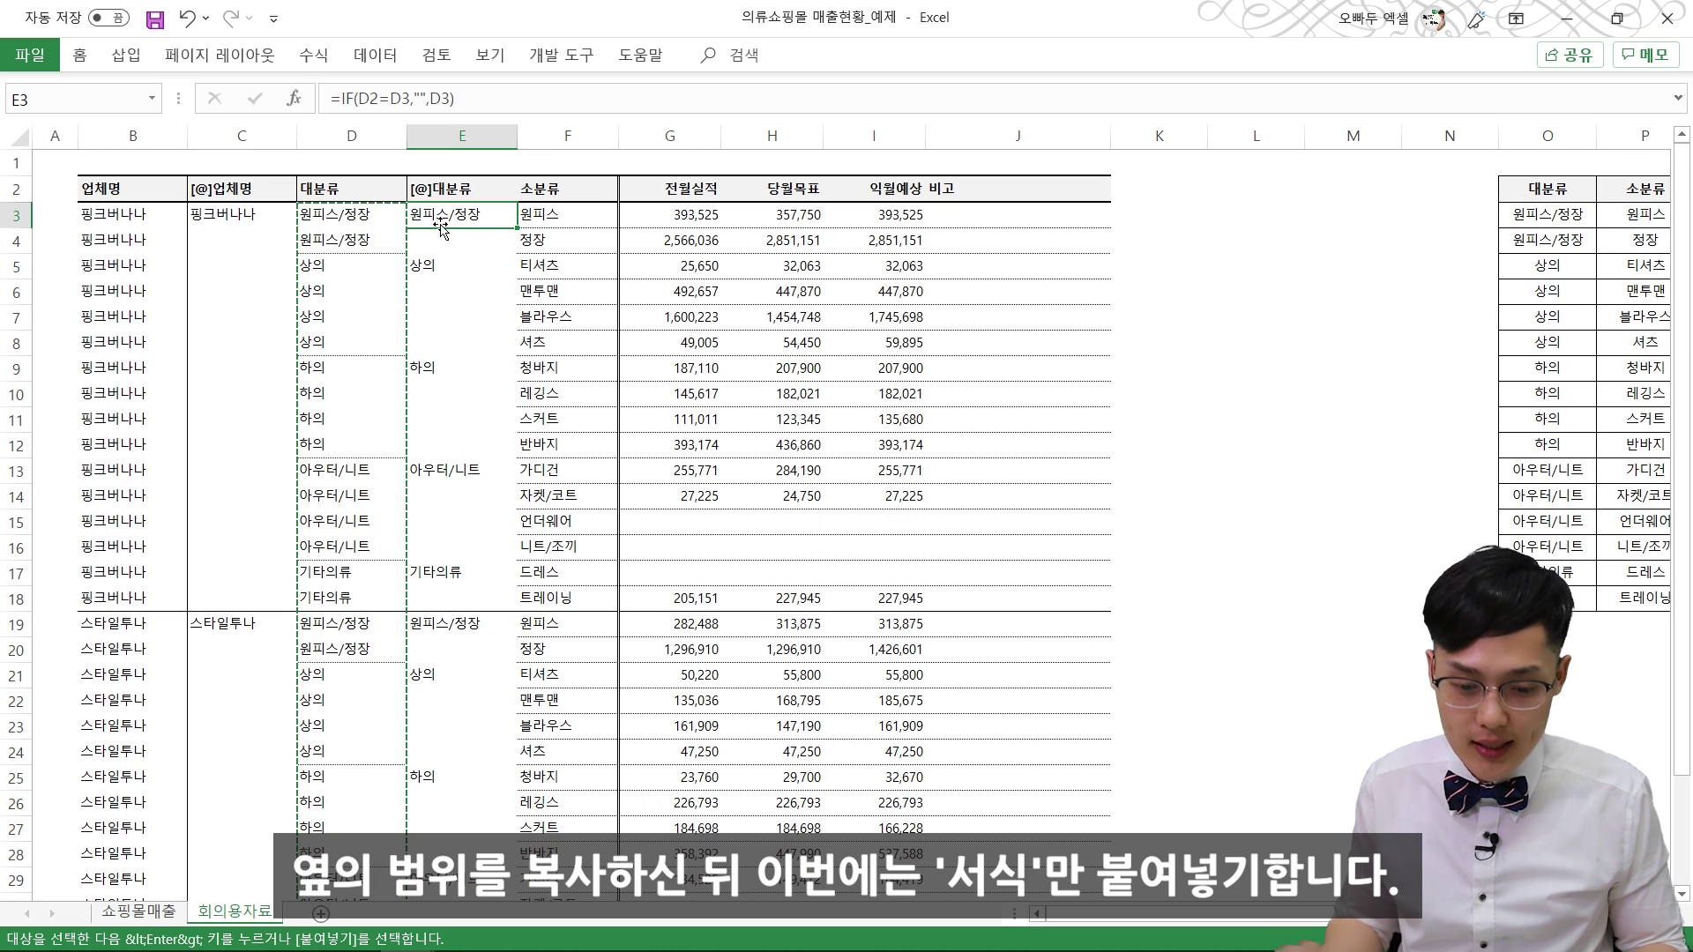
key("ctrl+alt+v")
key("t")
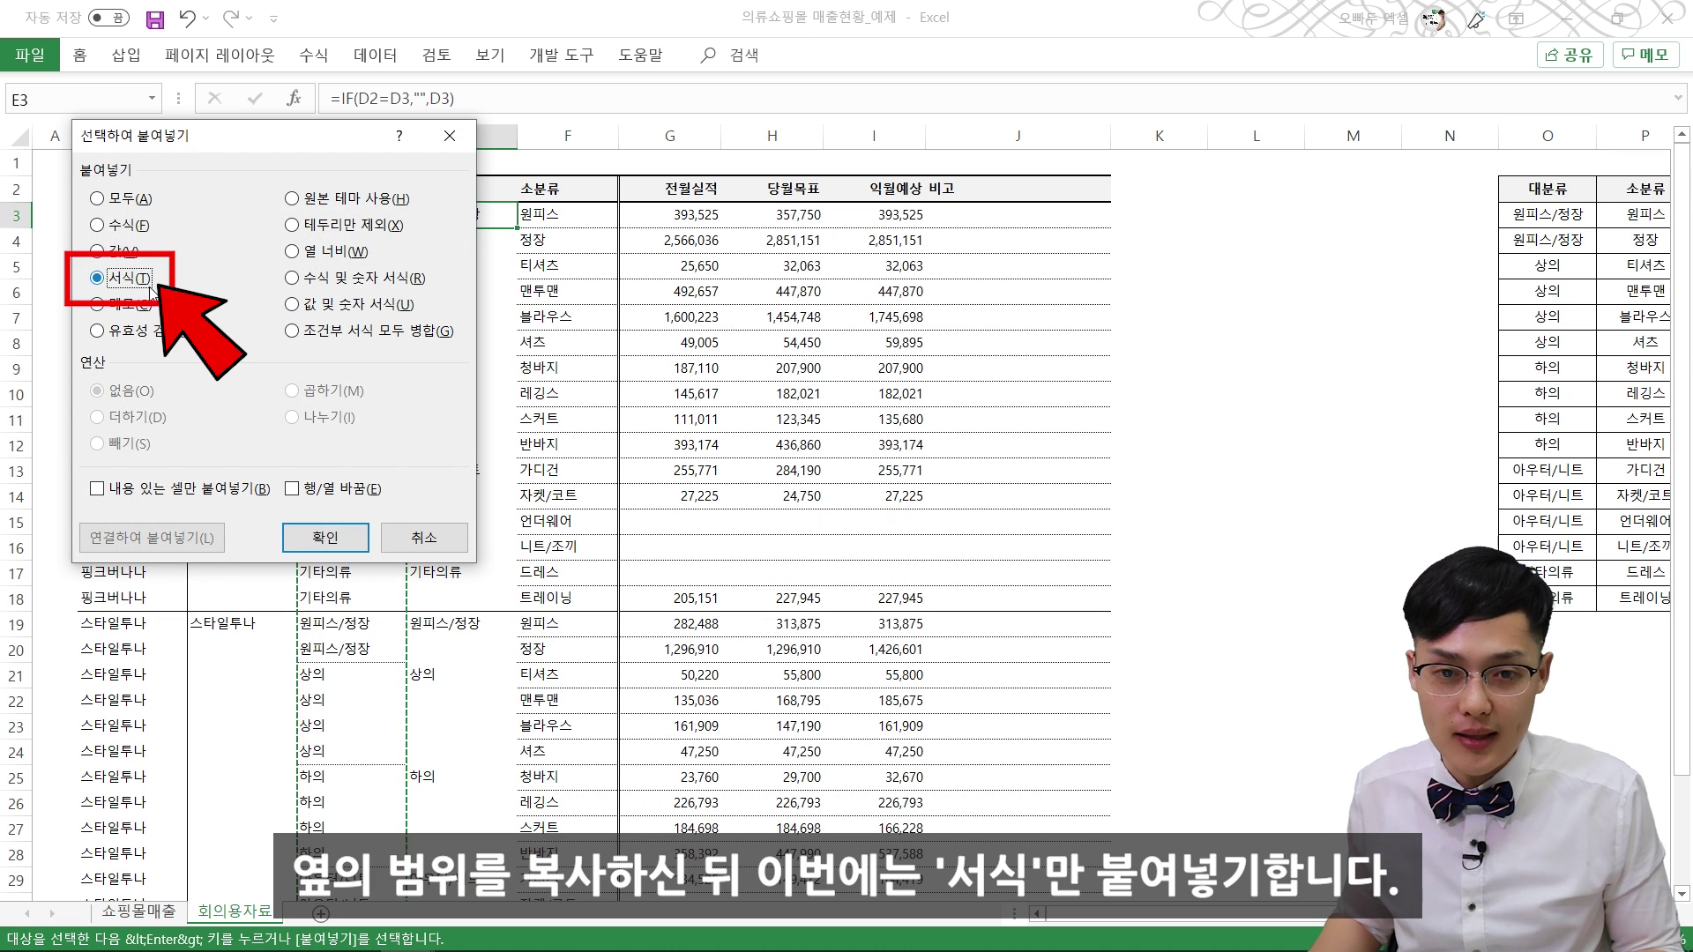
left_click(325, 537)
left_click(366, 496)
key("Down")
Step: Select the whole category list O2:P18 and start creating a pivot table from it
scroll(1499, 264, "right", 1)
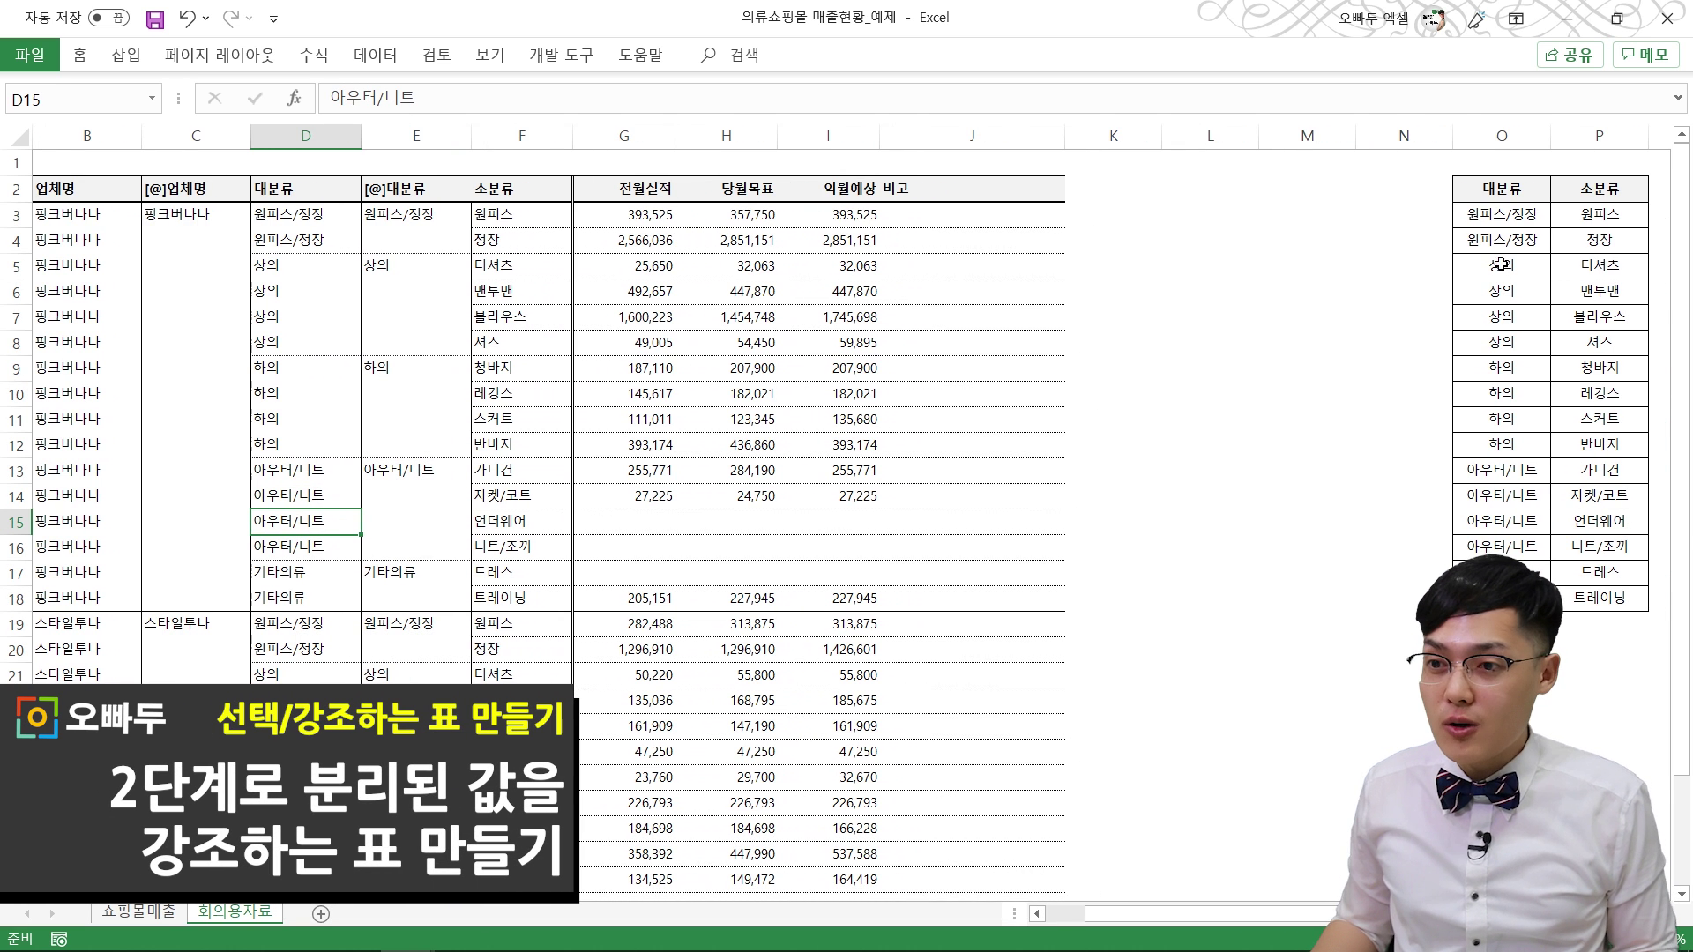
left_click_drag(1504, 189, 1587, 247)
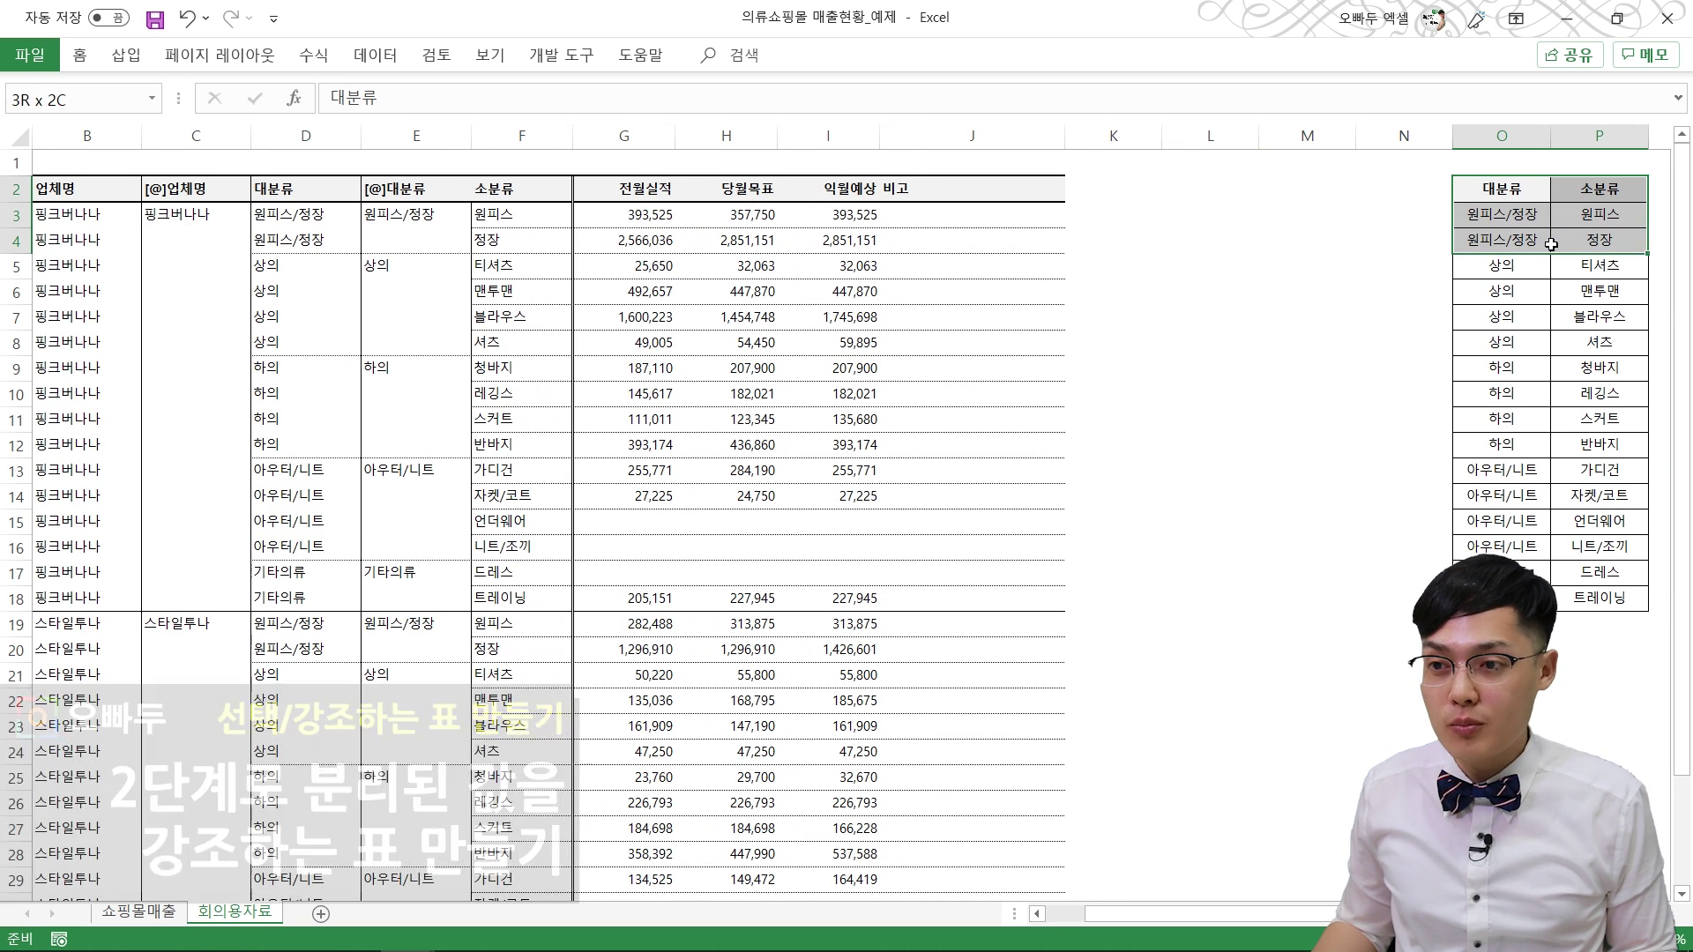
left_click(1524, 275)
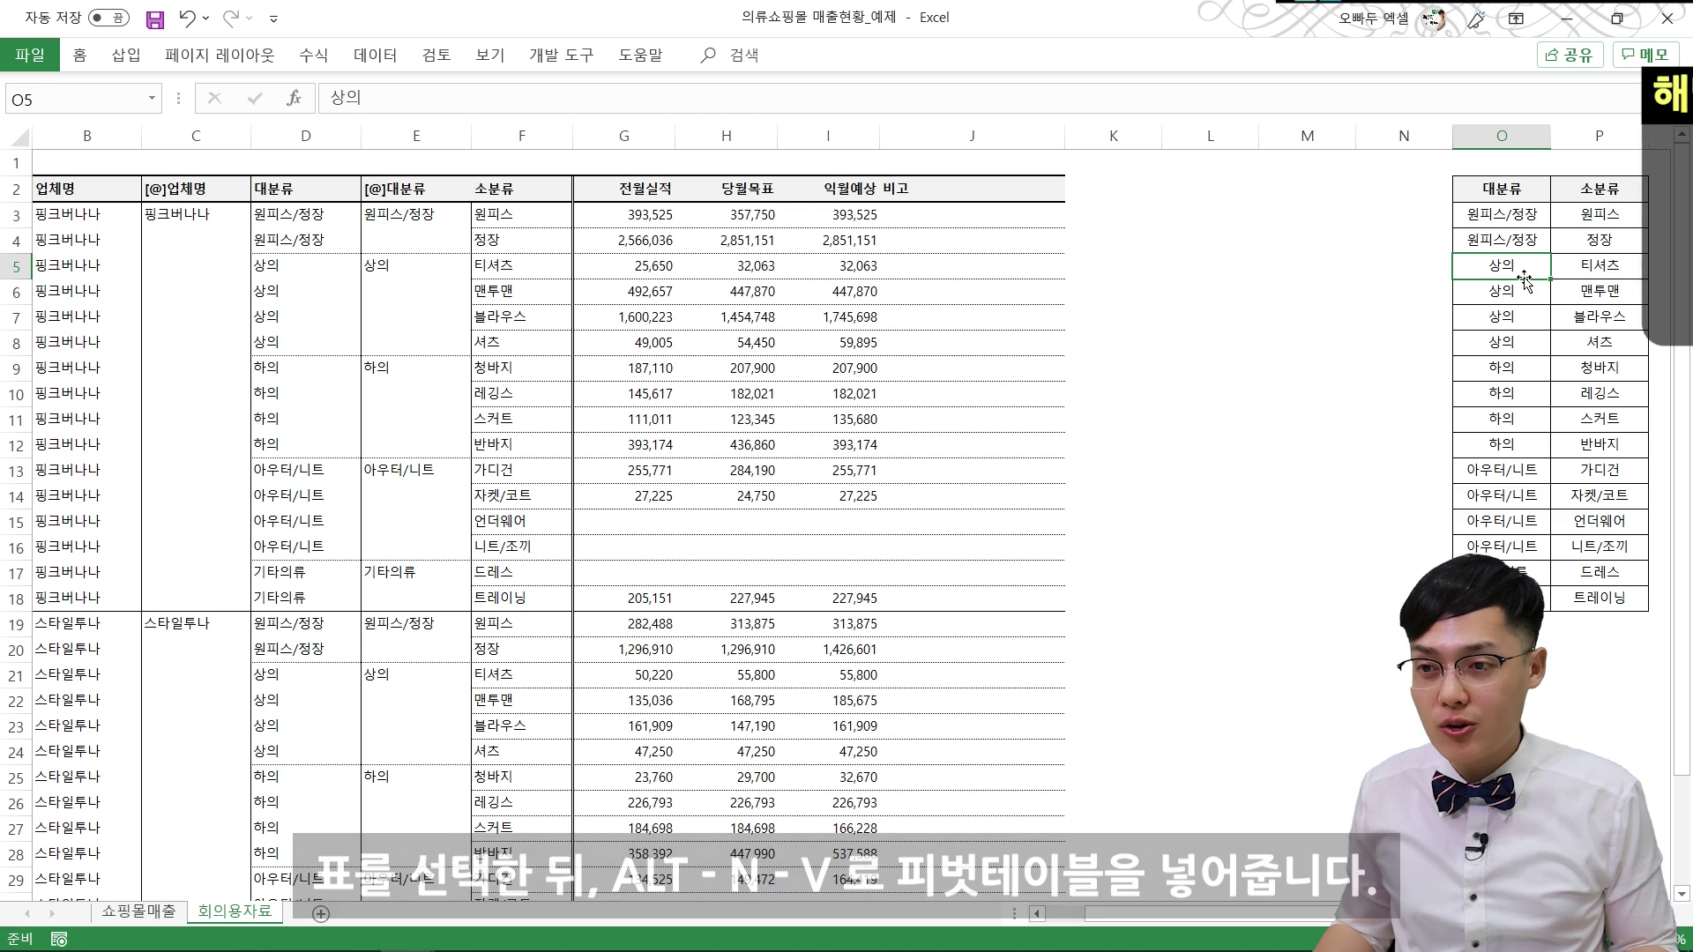
key("ctrl+a")
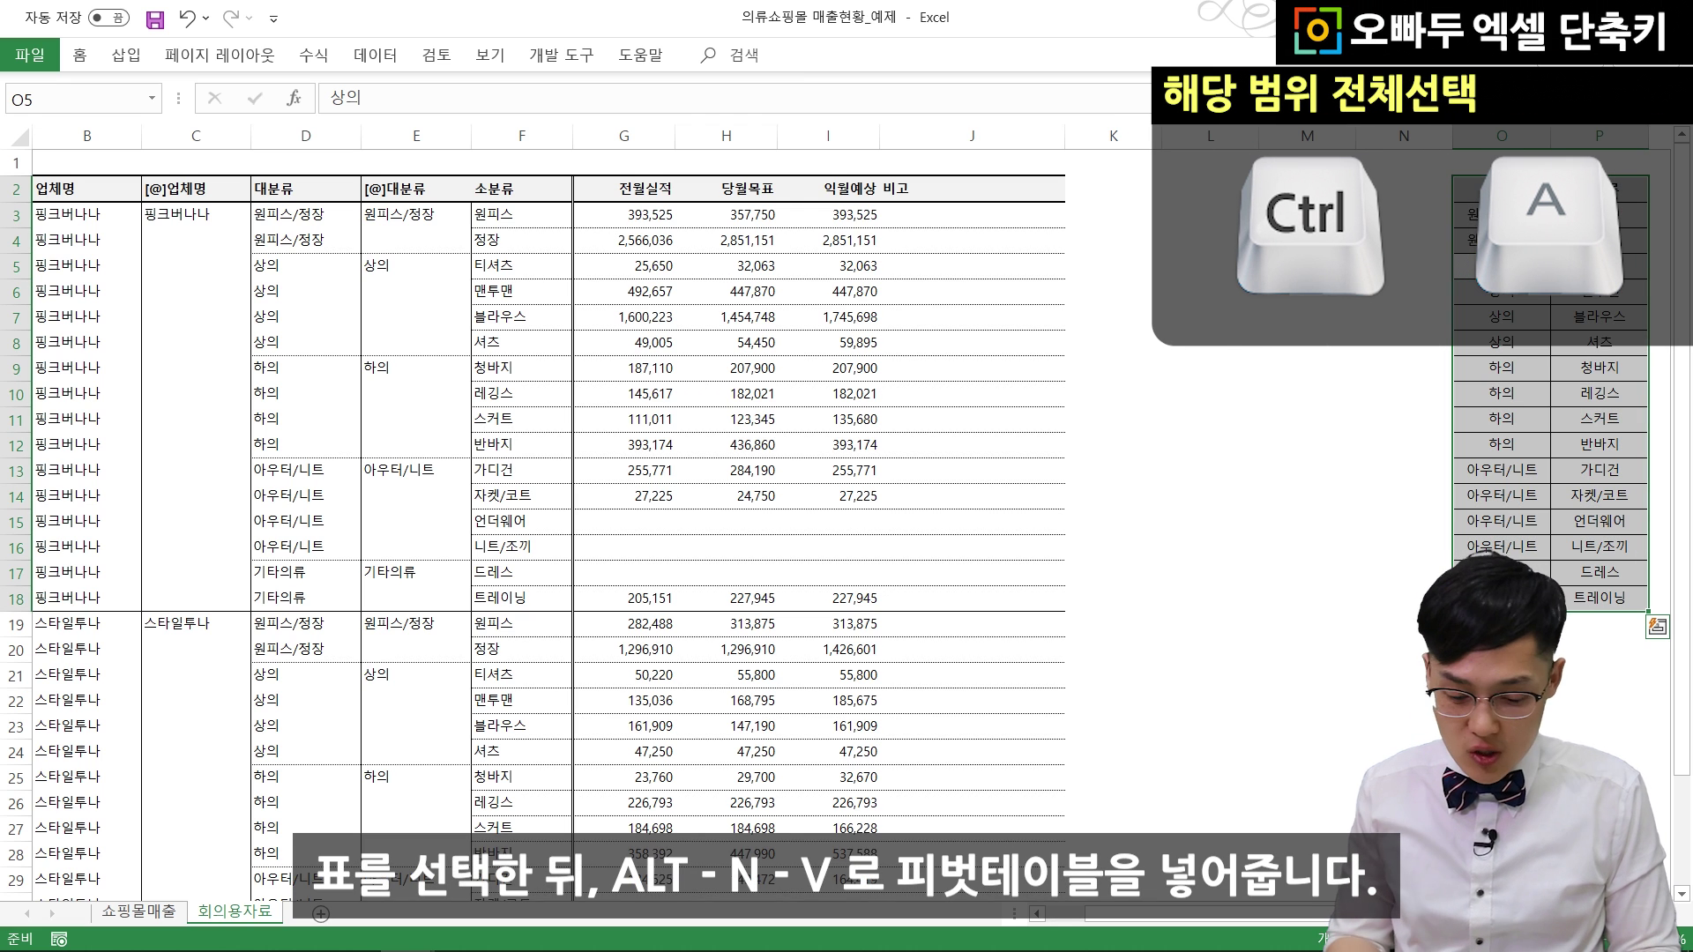
key("alt+n")
key("v")
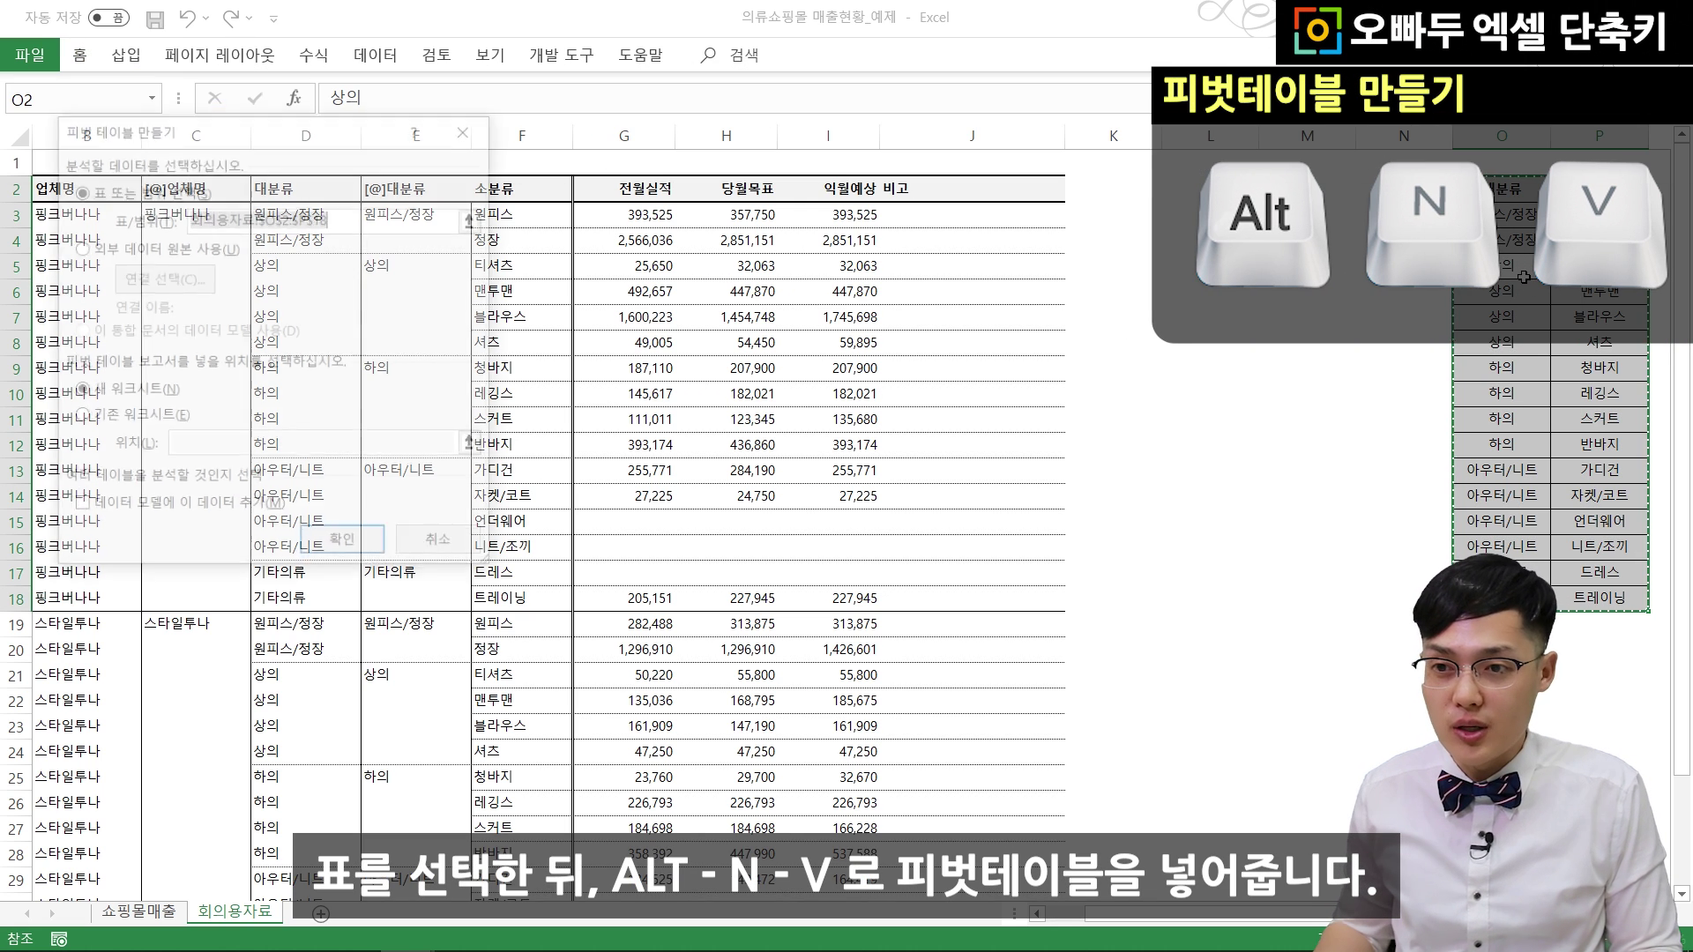
left_click(1113, 189)
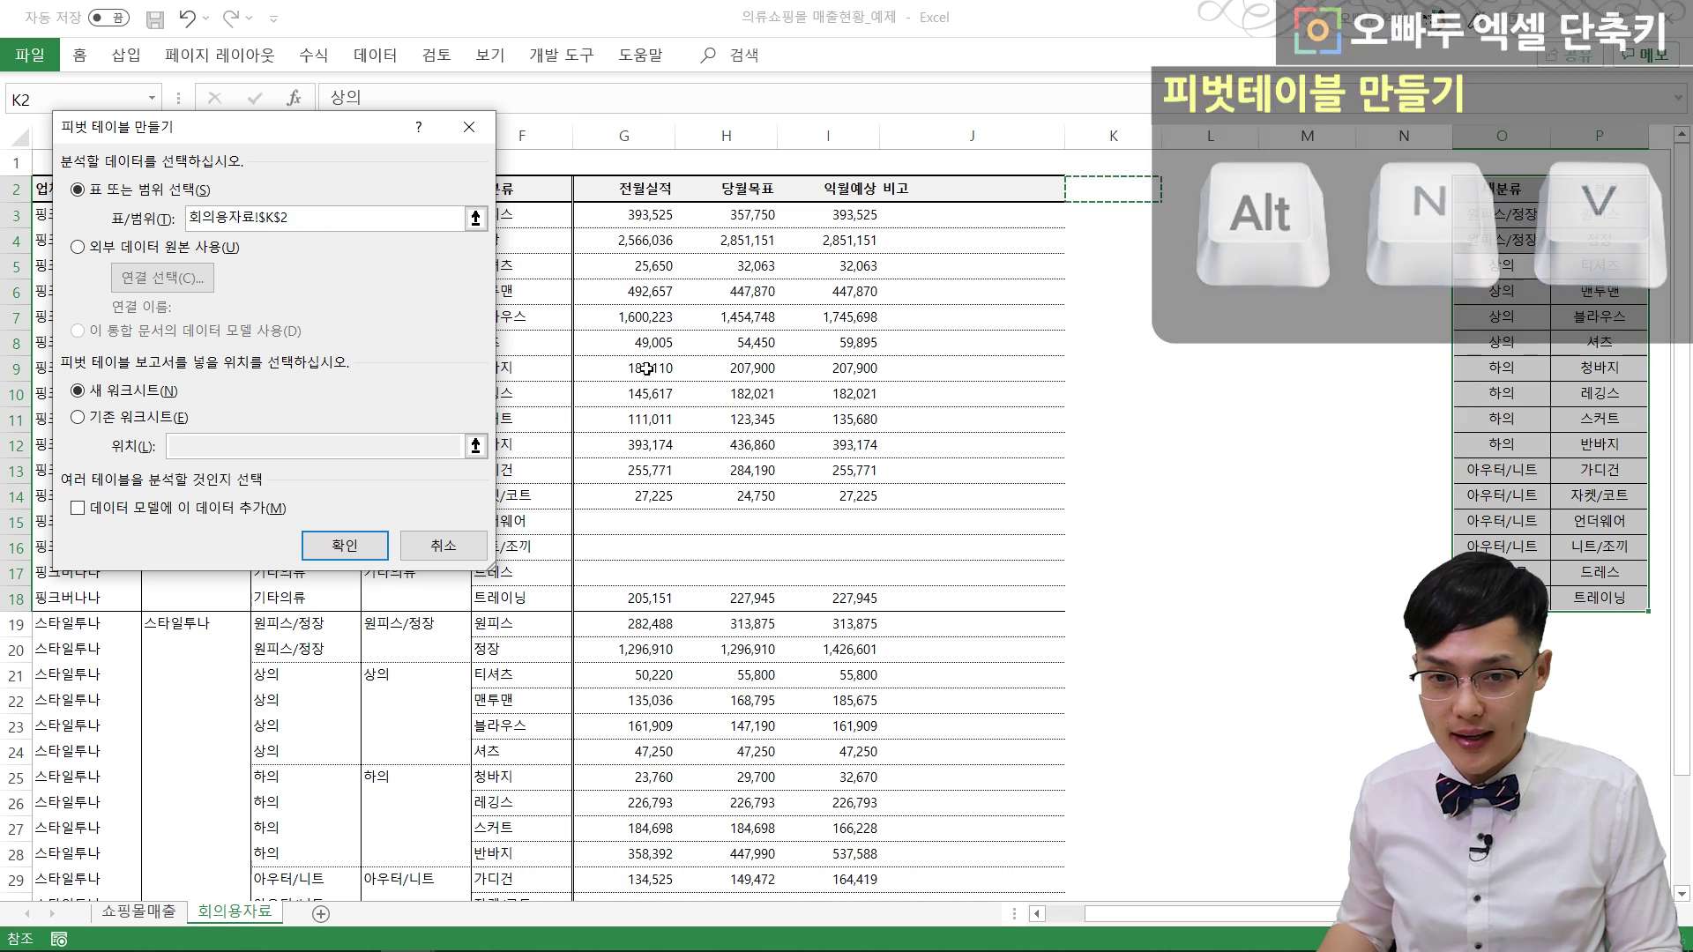
key("Return")
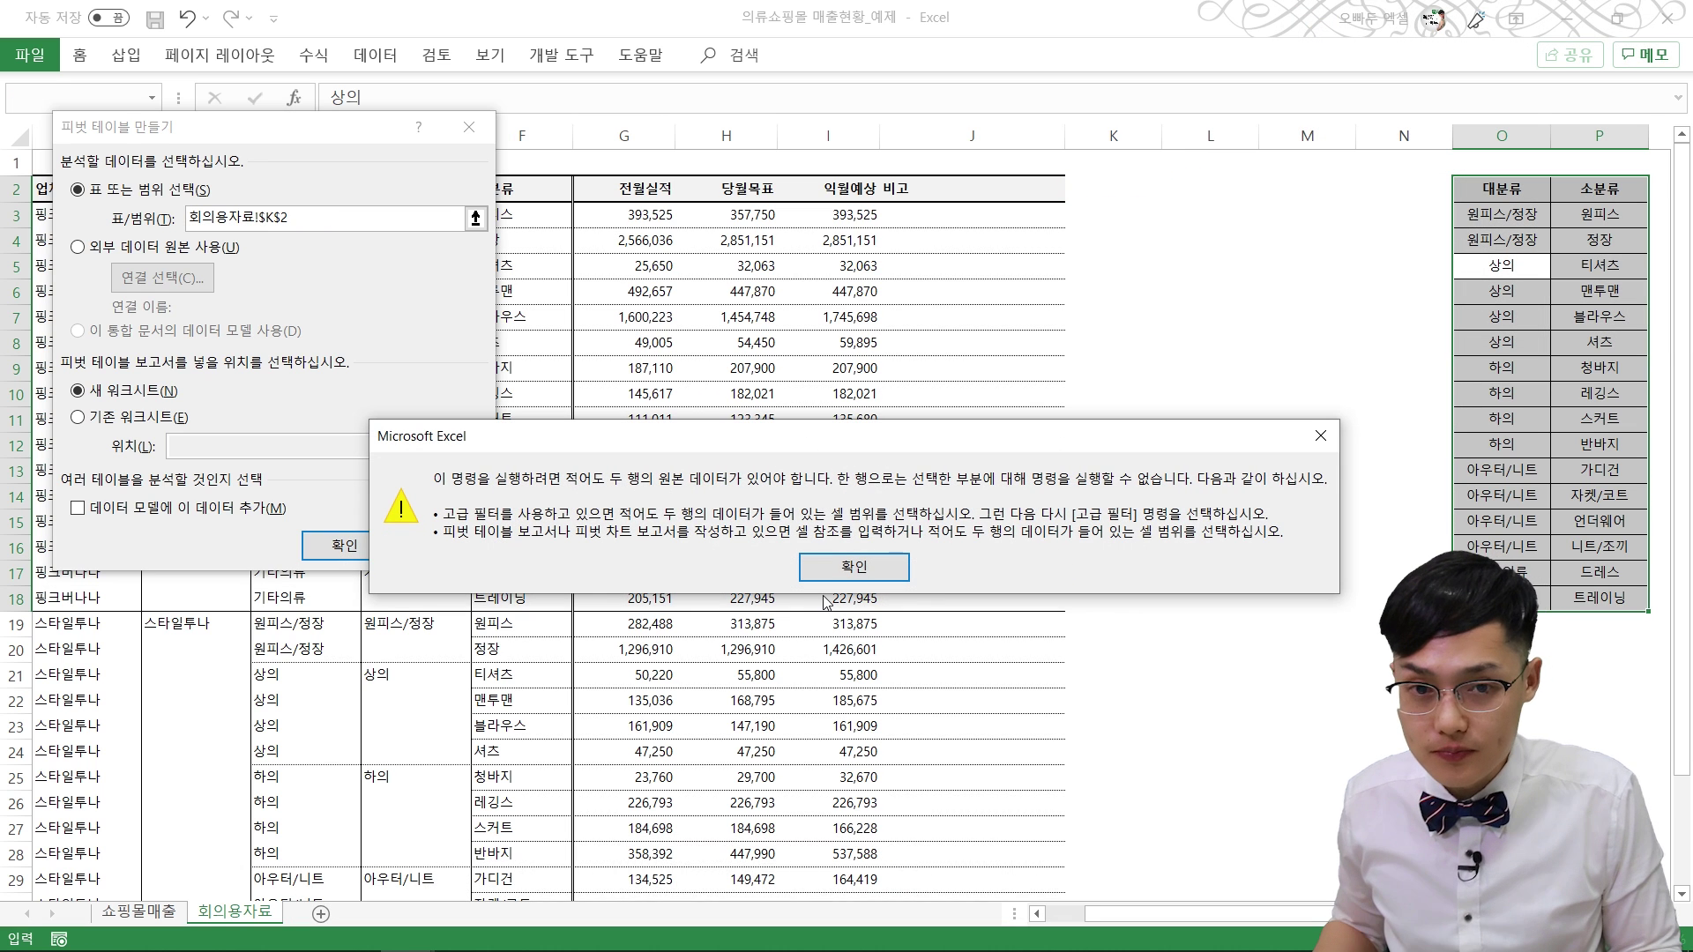
key("Return")
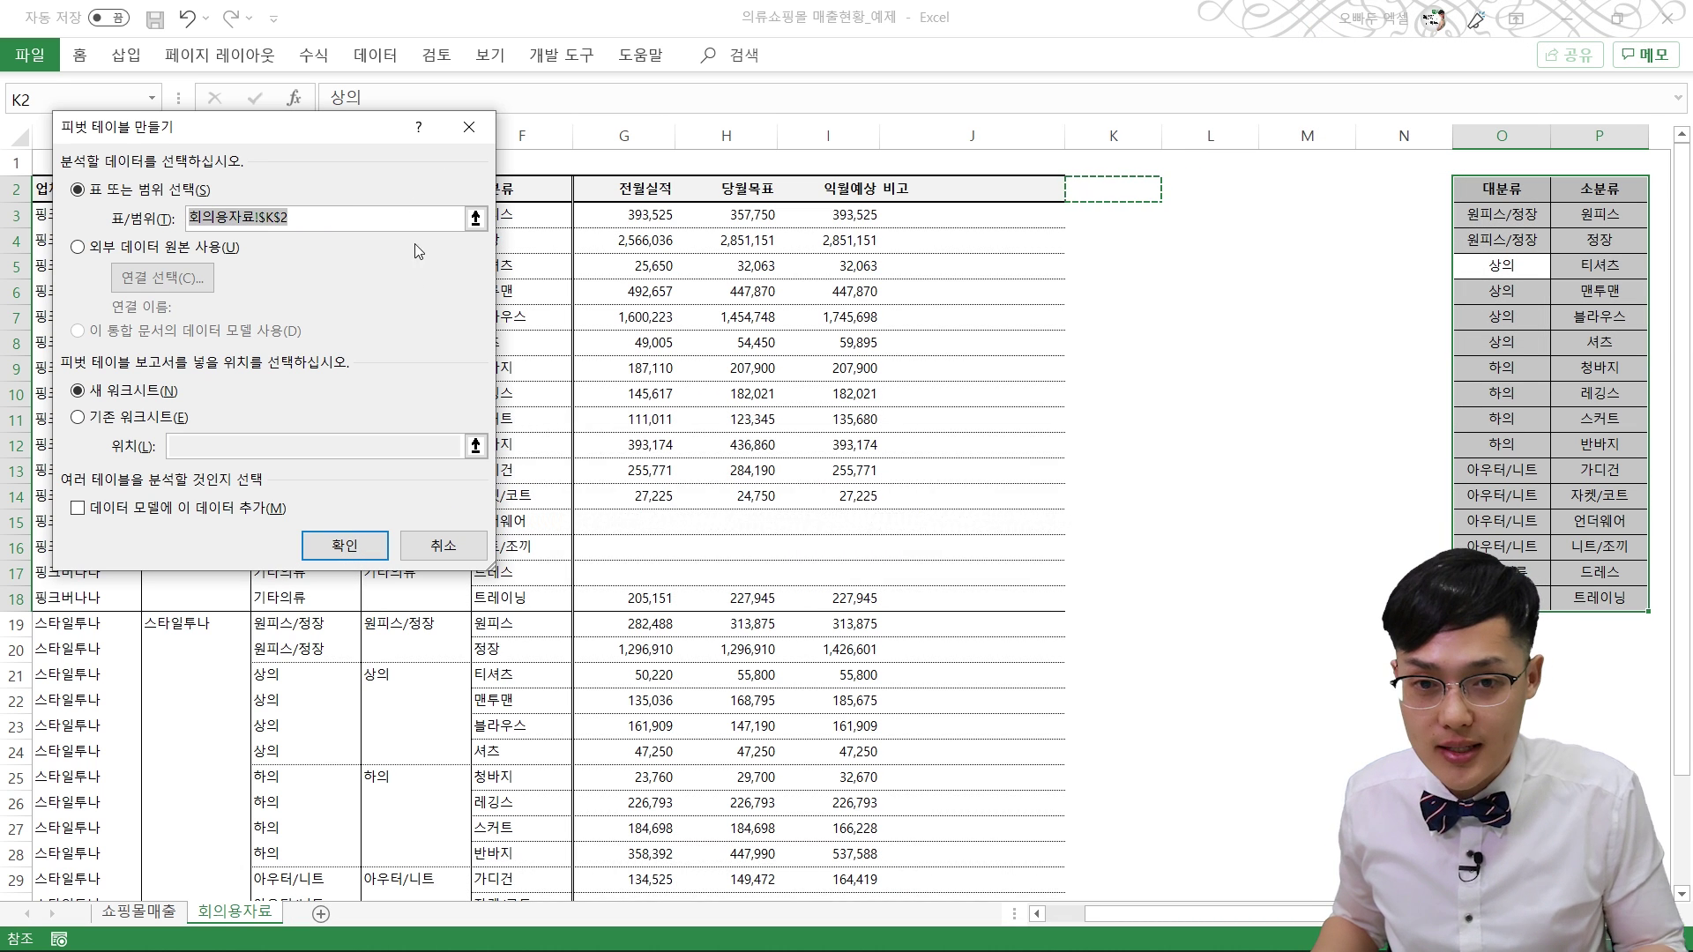
key("BackSpace")
Step: Create the pivot table from source range O2:P18 and place it on the existing worksheet at L2
left_click_drag(1489, 192, 1599, 597)
left_click(102, 418)
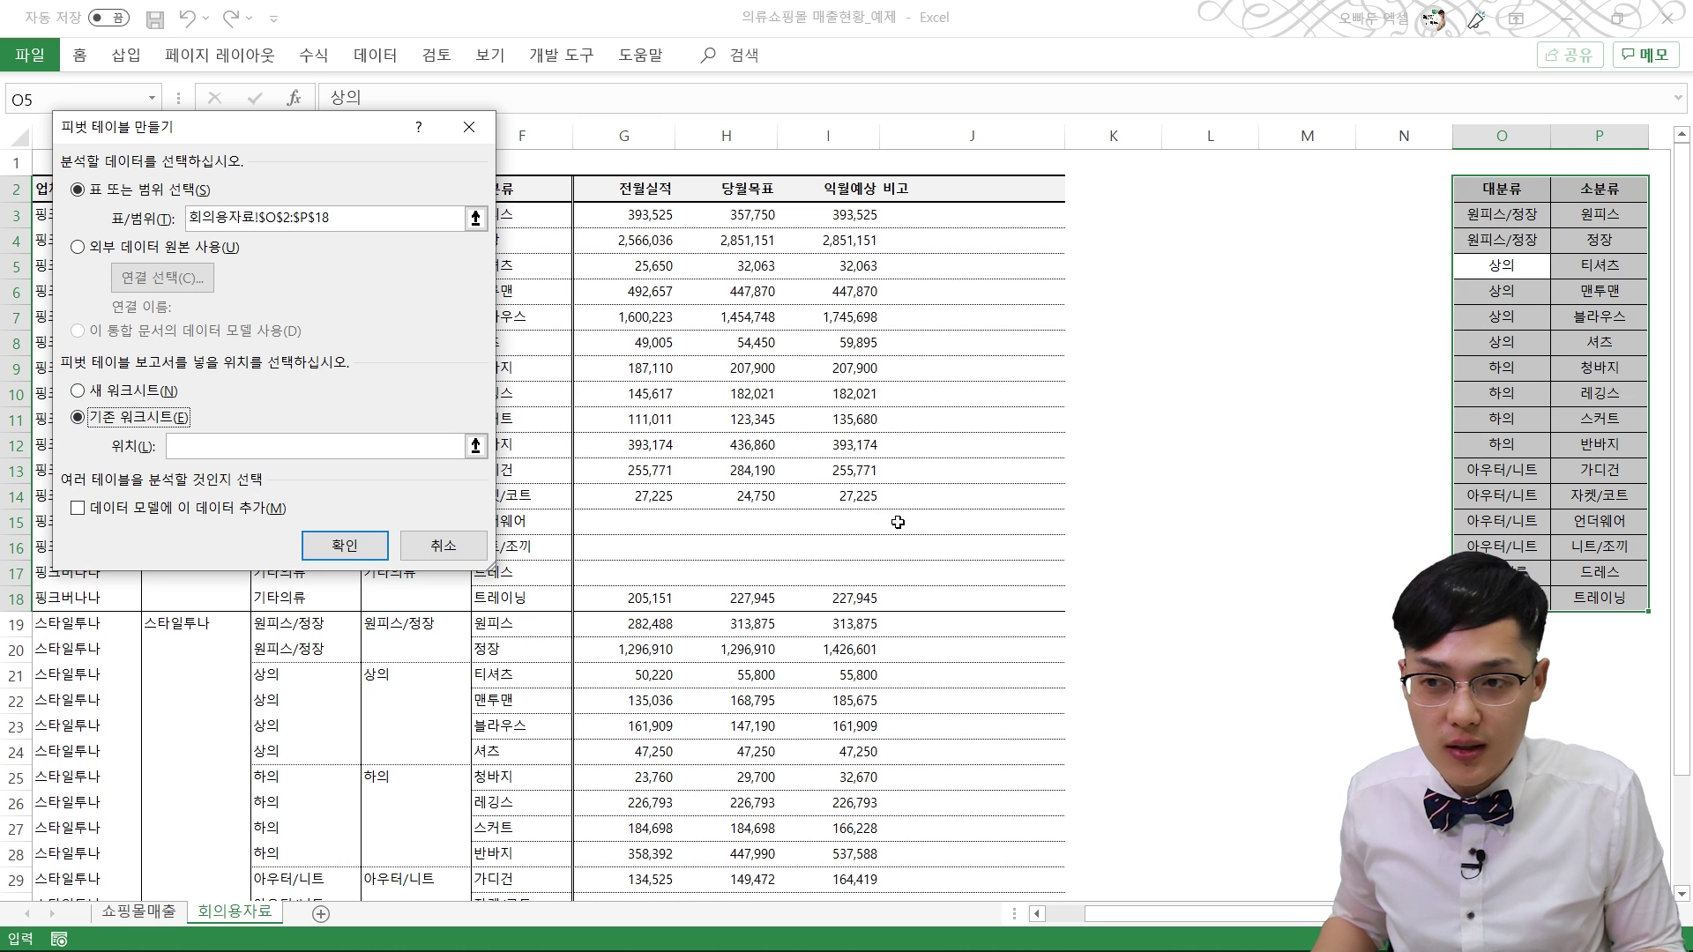
left_click(346, 546)
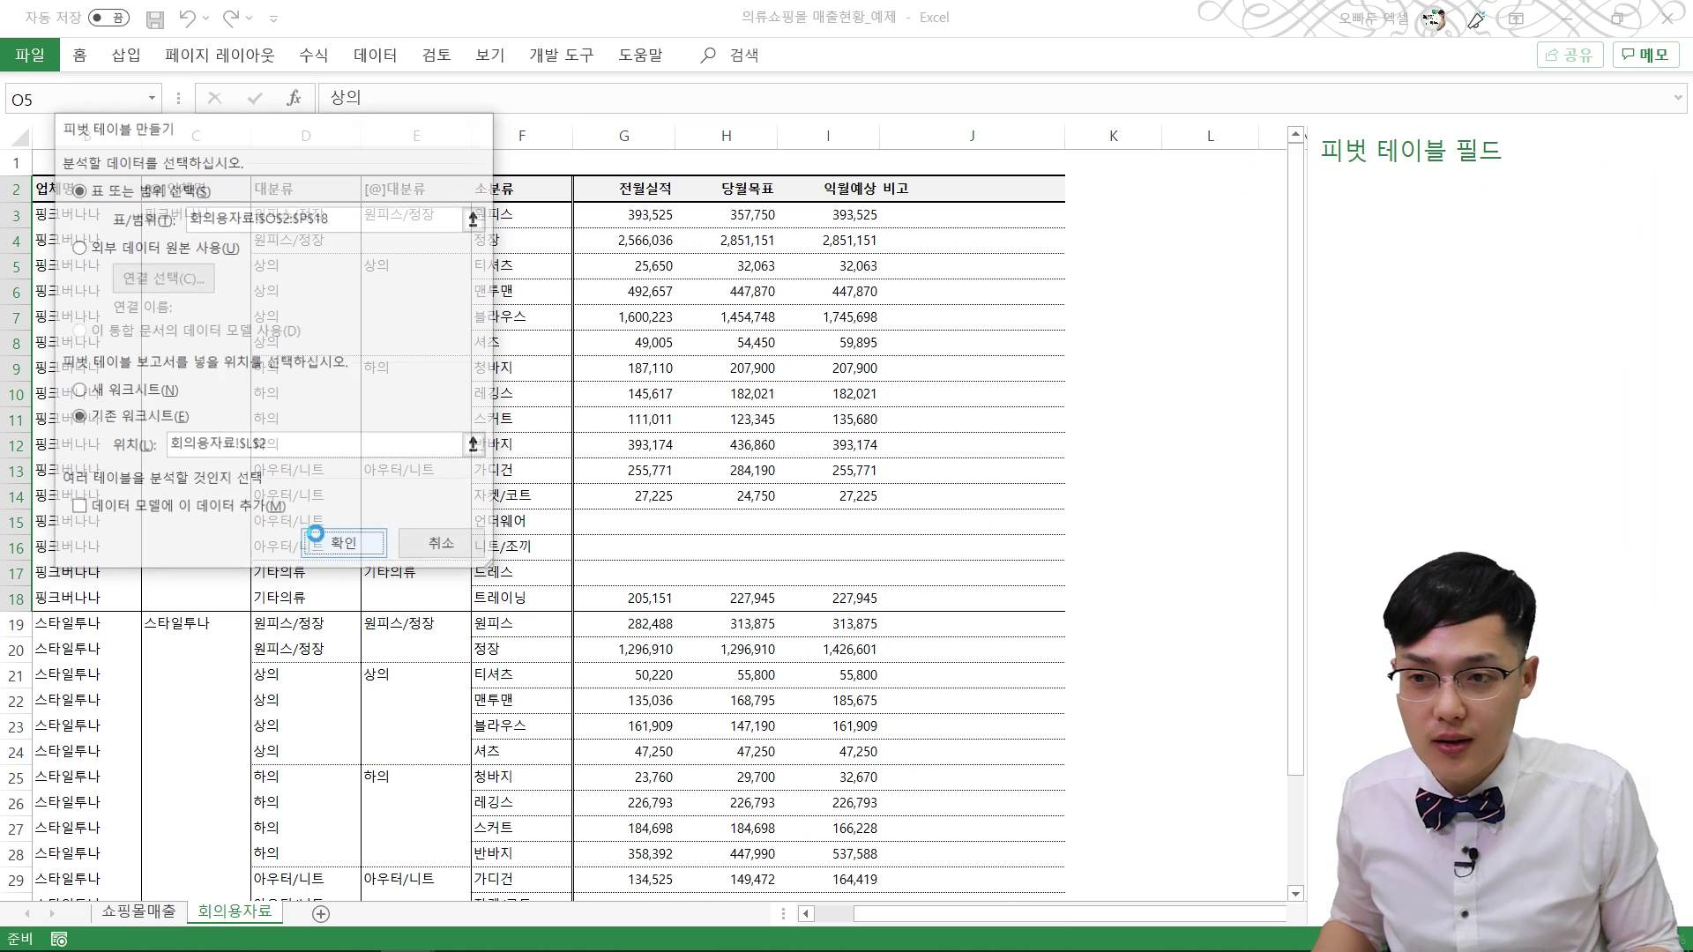
Step: Put the 대분류 and 소분류 fields into the pivot table's rows, in that order, and close the field list
left_click_drag(1423, 261, 1422, 555)
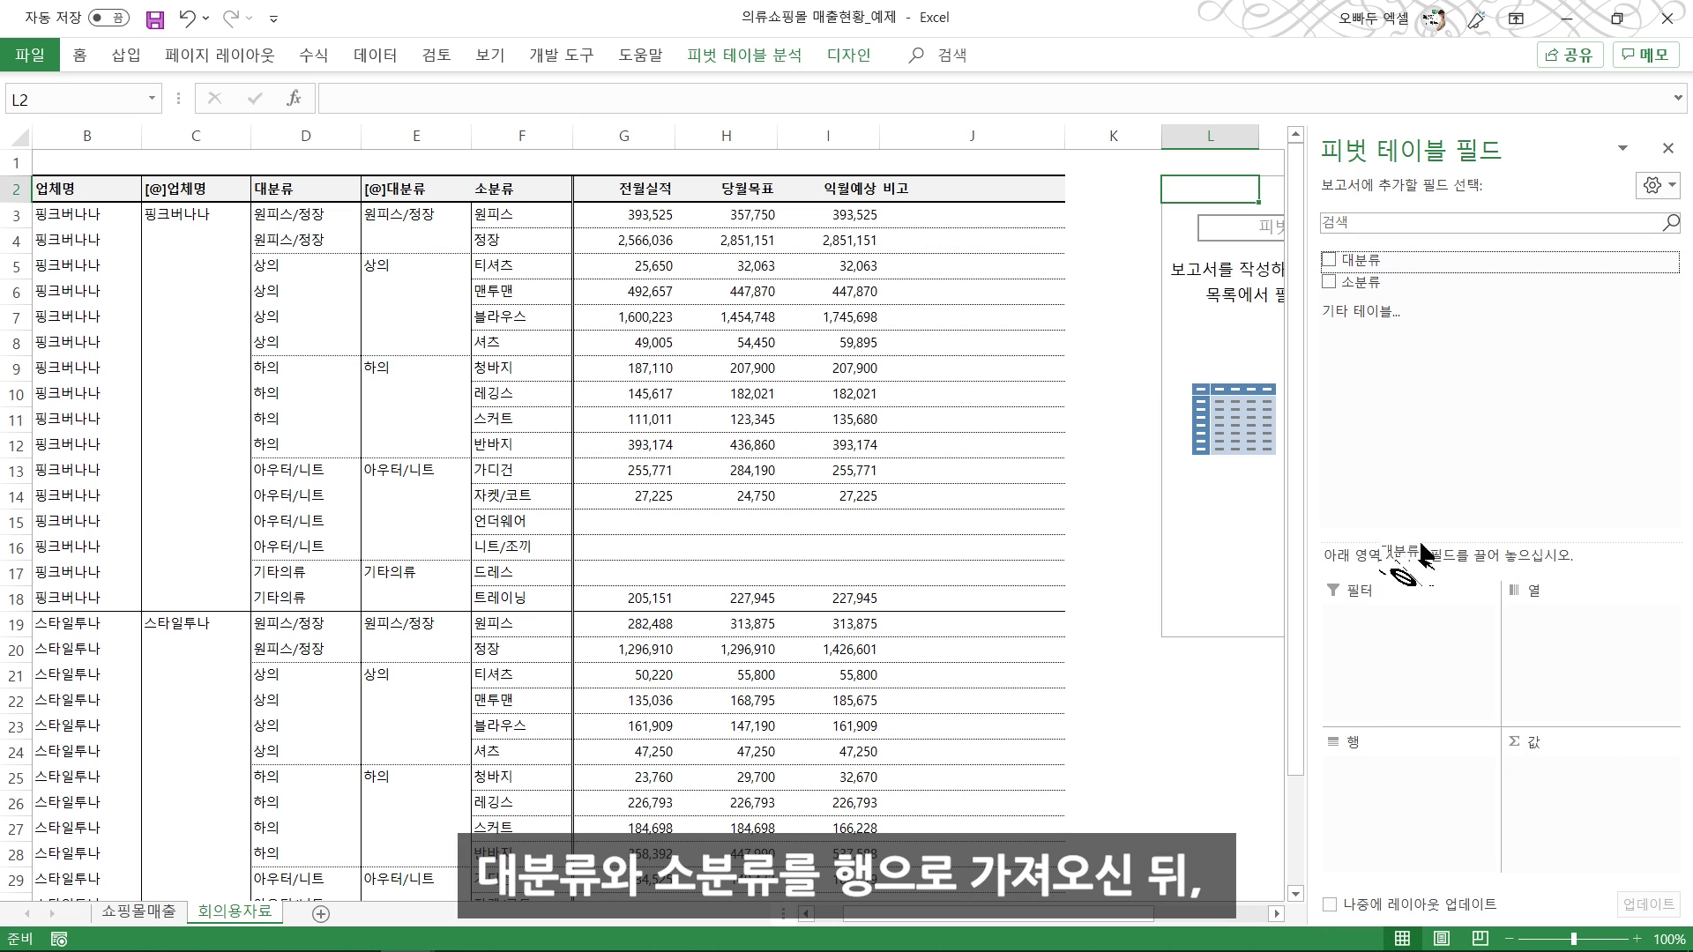
left_click_drag(1355, 770, 1355, 769)
left_click_drag(1360, 282, 1355, 802)
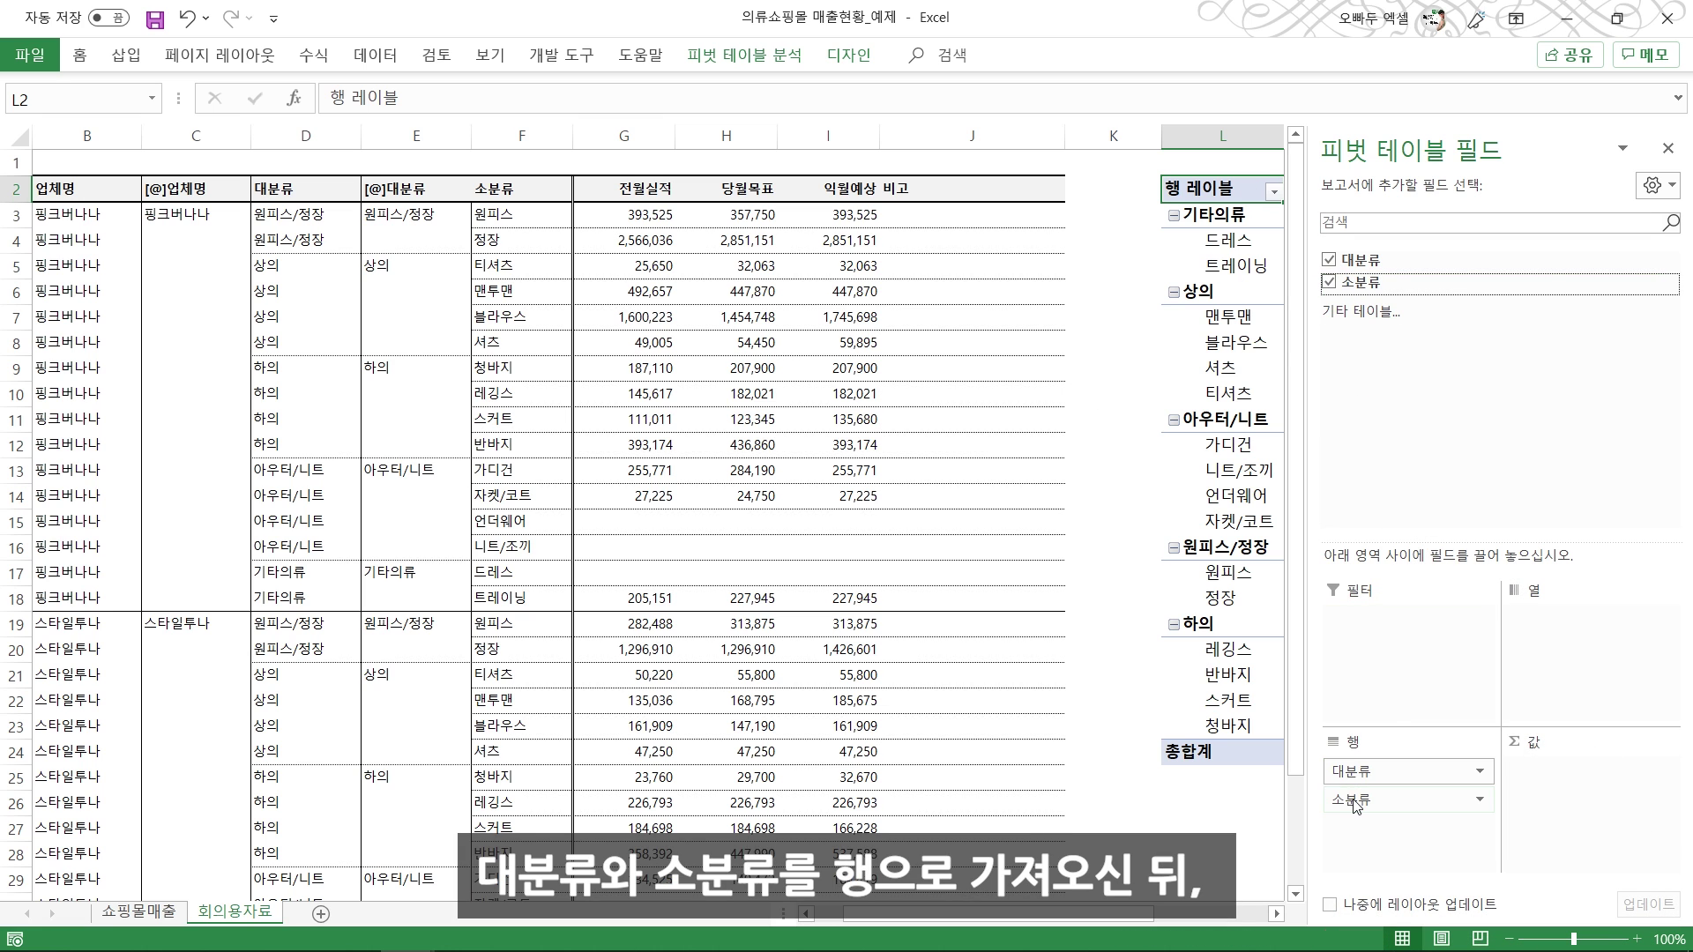
left_click(1667, 147)
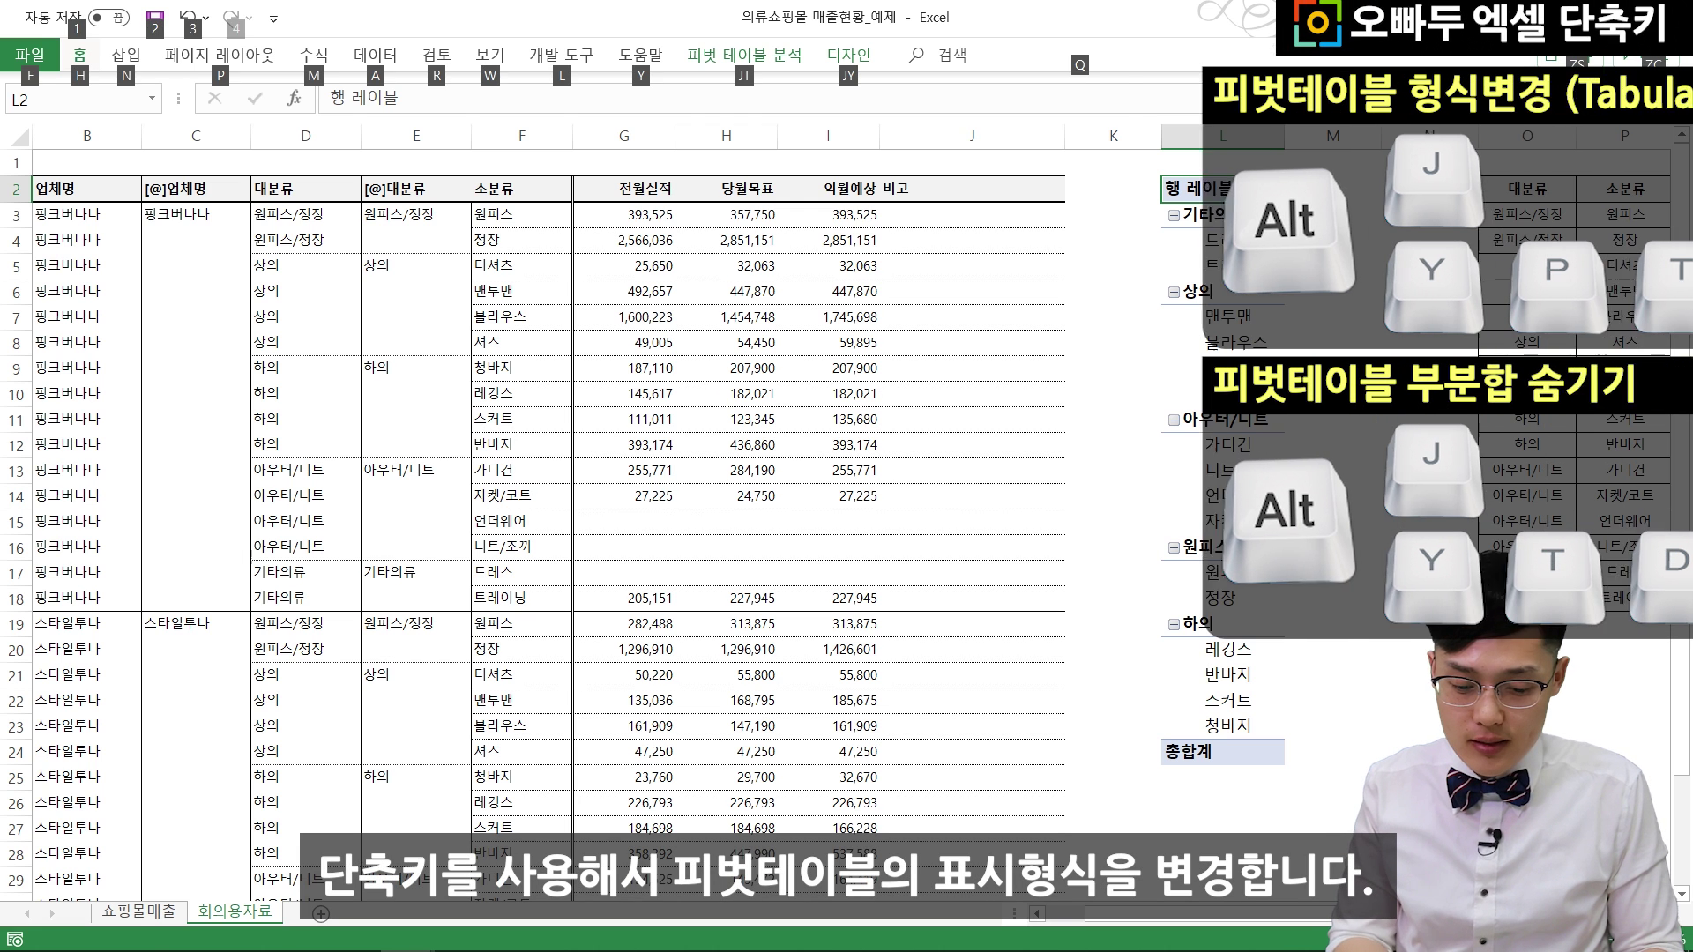
Step: Show the pivot table in tabular form and turn off its subtotals
key("alt+j")
key("y")
key("p")
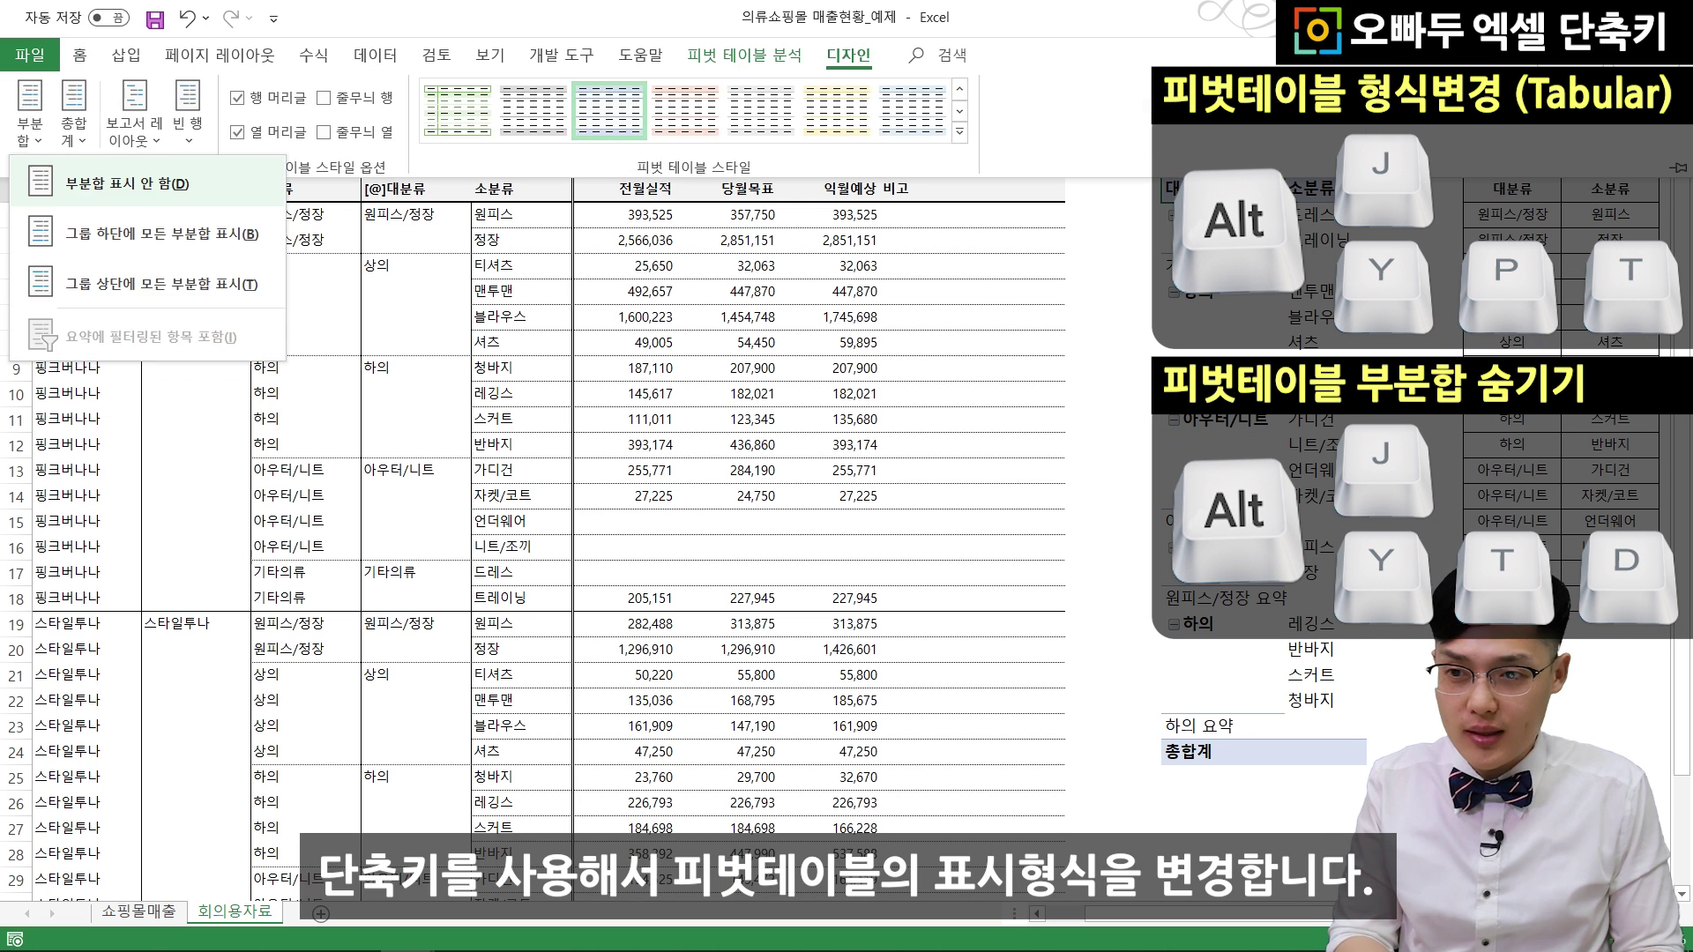
key("t")
key("alt+j")
key("y")
key("t")
key("d")
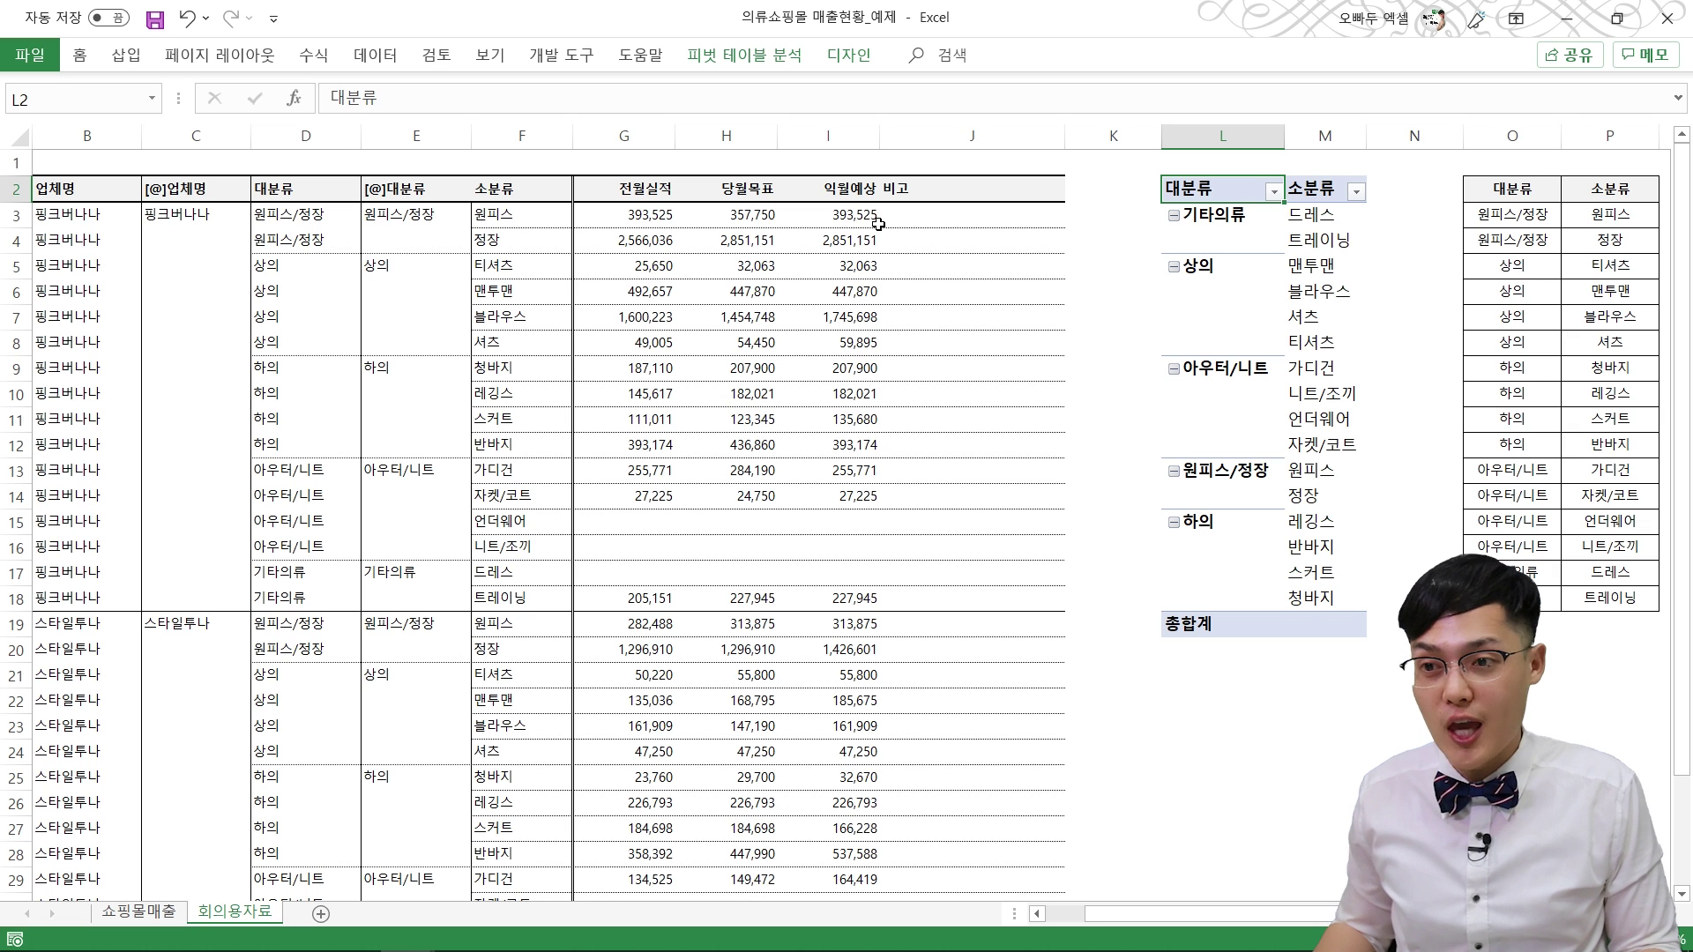
Step: Insert a new column at K and enter the headers 대분류Count in K2 and 소분류Count in L2
left_click(1127, 135)
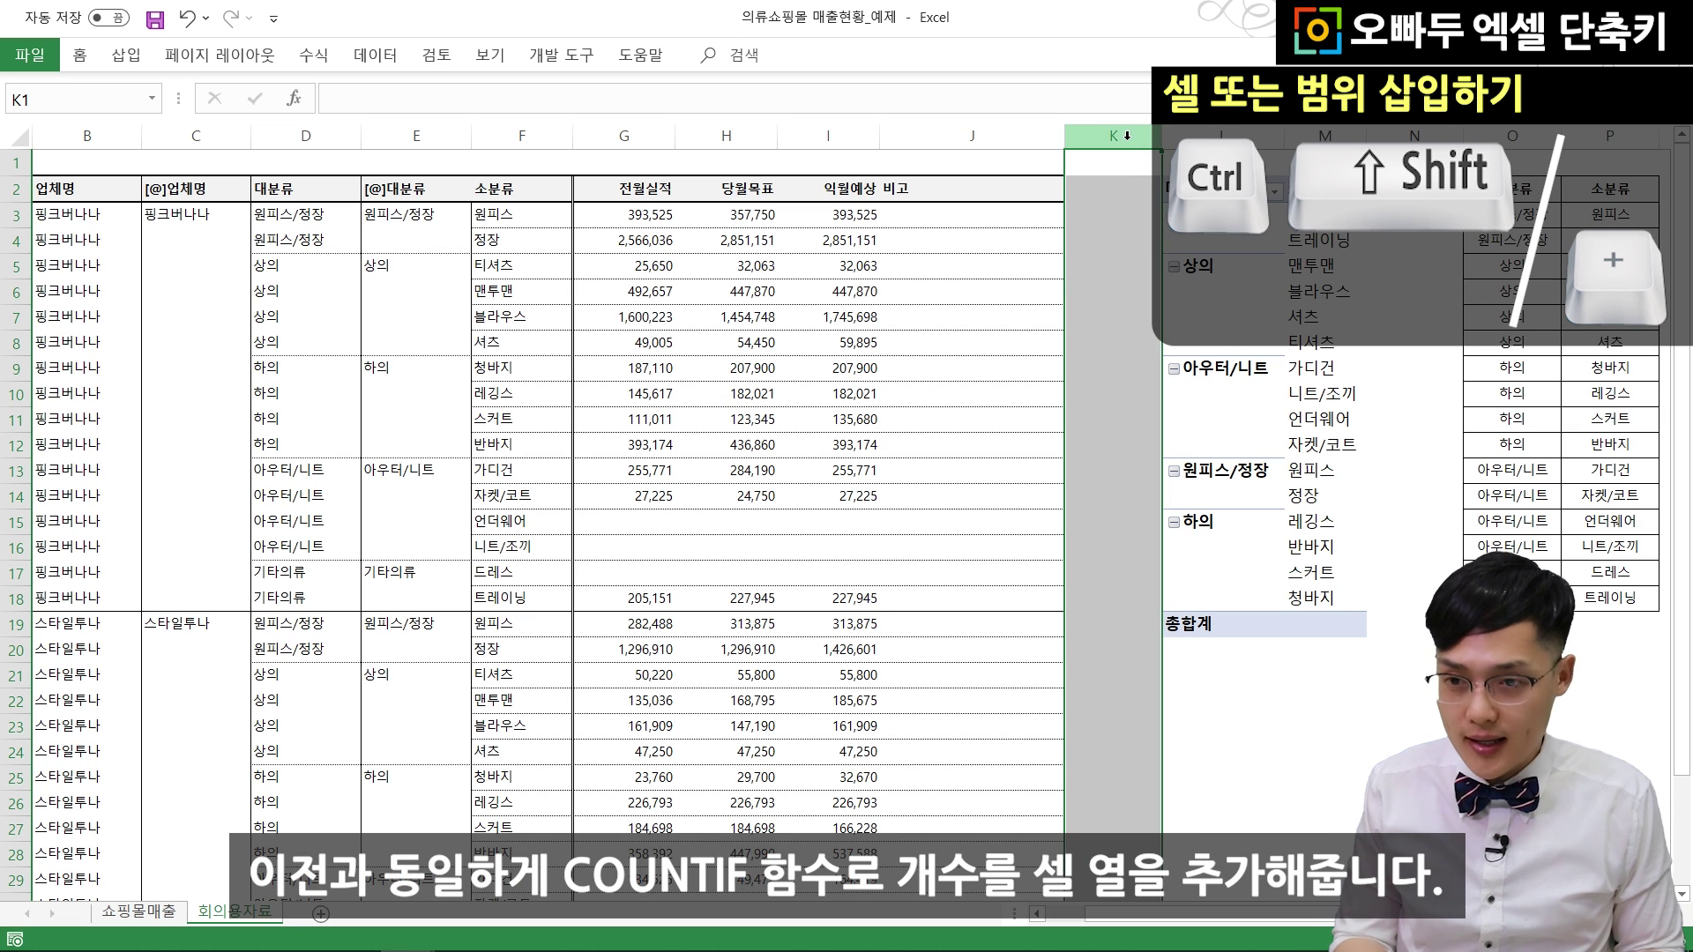
key("ctrl+shift+plus")
left_click(1125, 195)
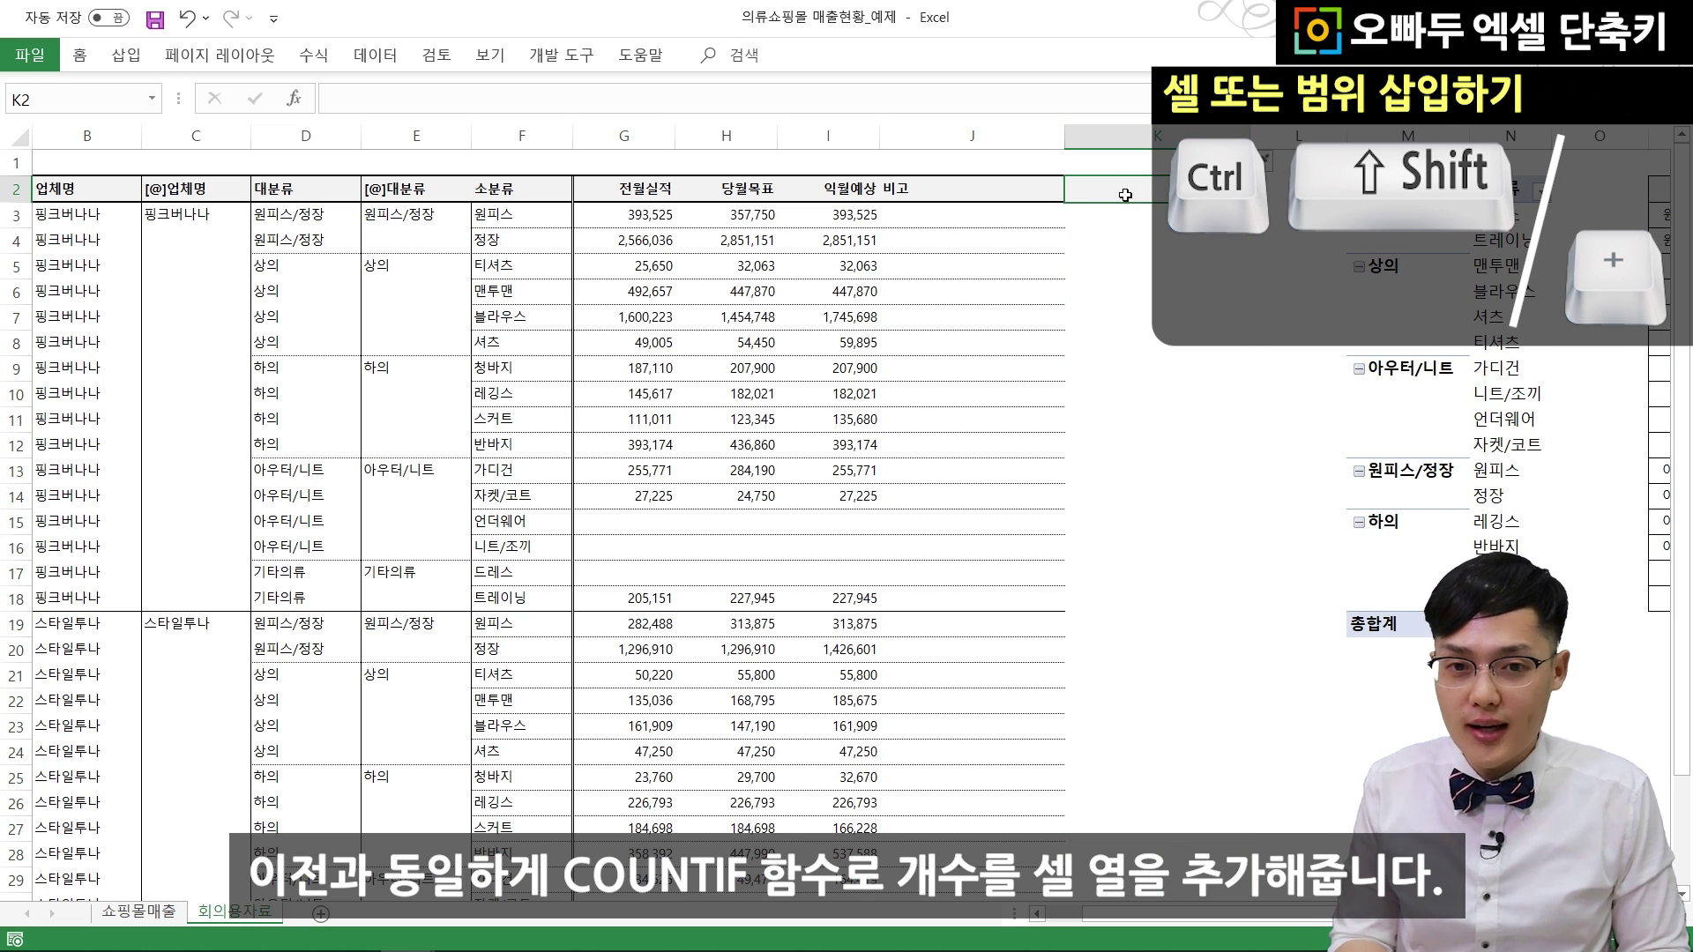
type("대분류Count")
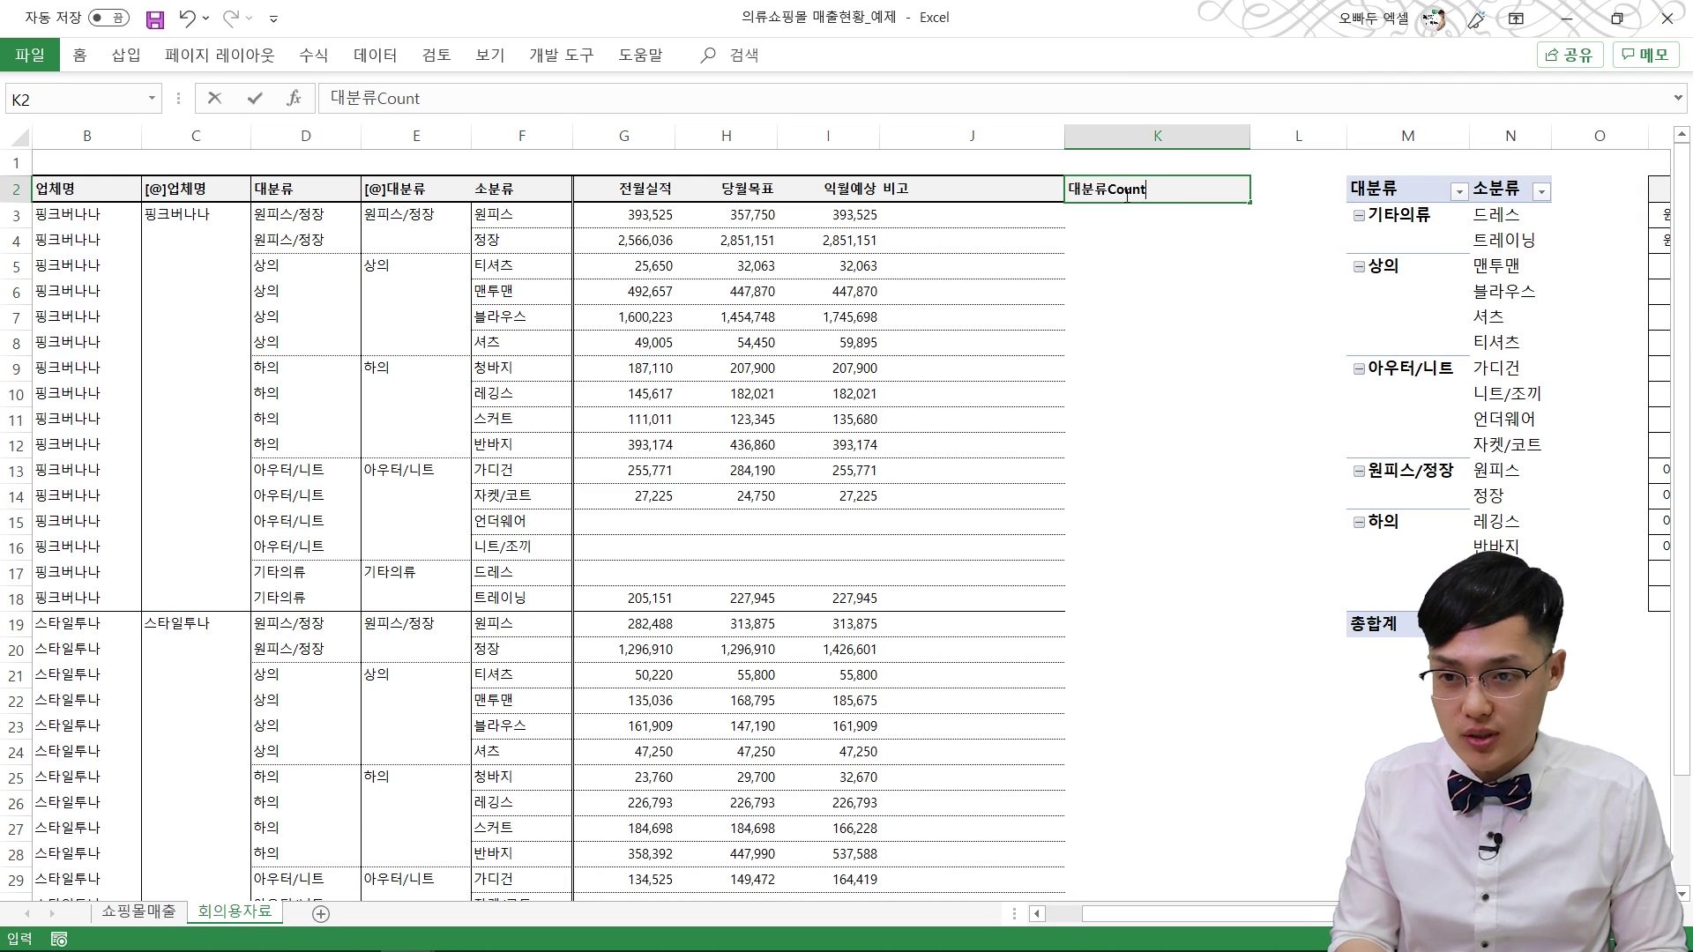
key("Tab")
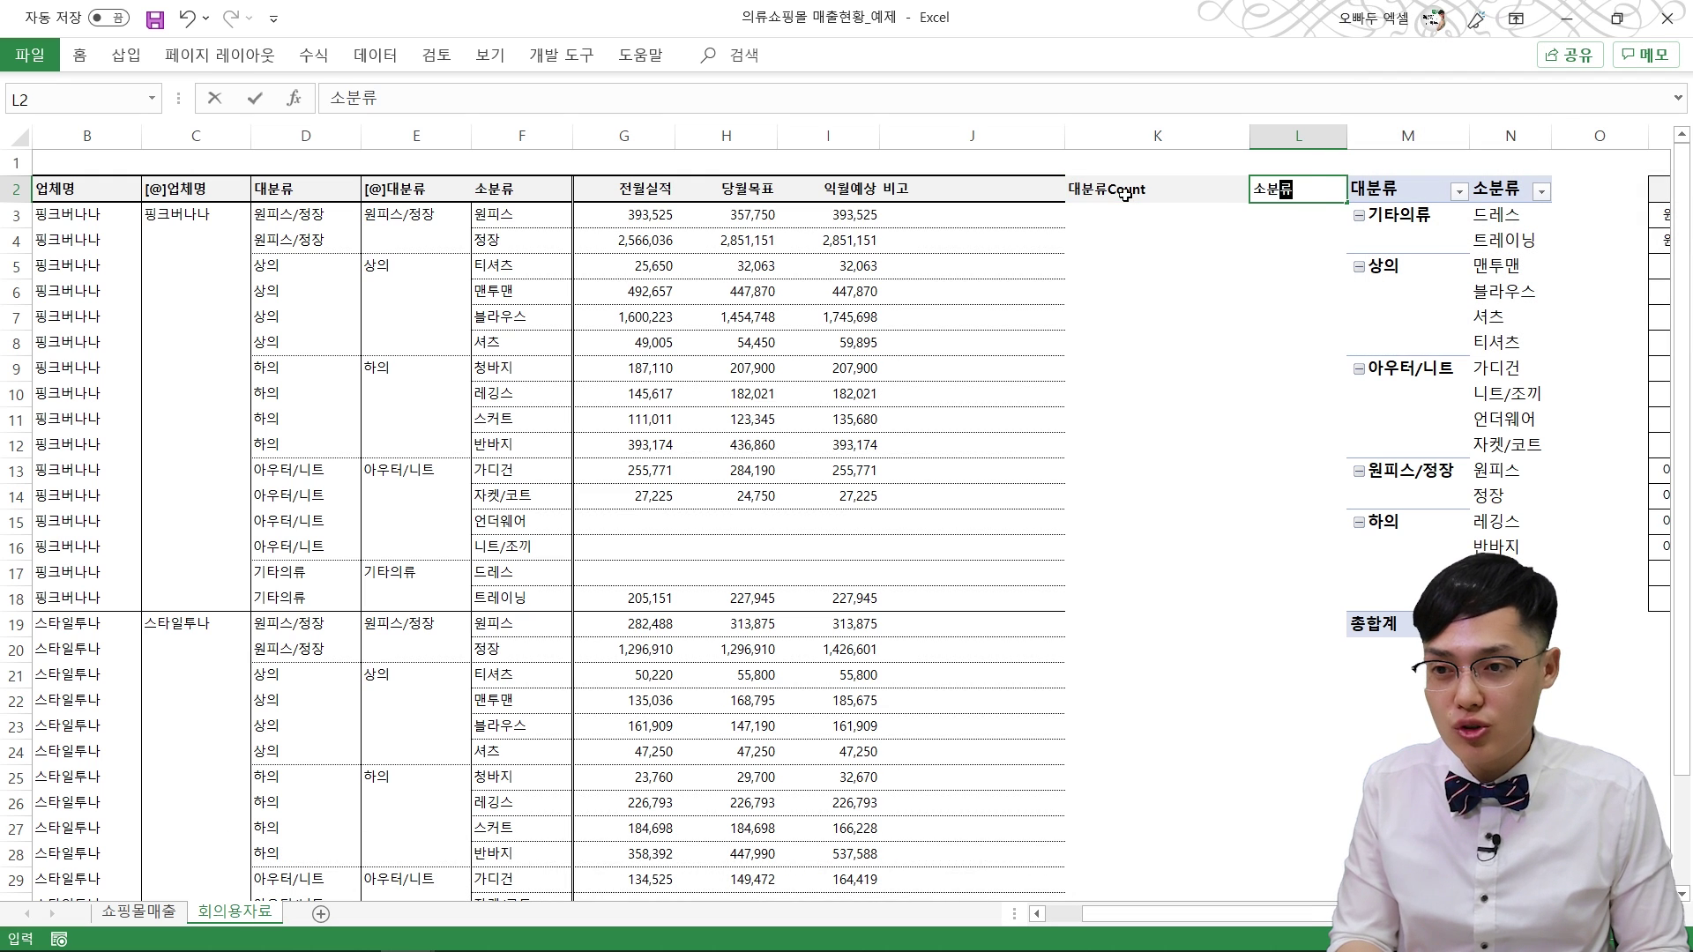
Step: Resize columns K and L to one equal width that fits their headers
left_click_drag(1125, 193, 1133, 216)
left_click_drag(1158, 135, 1296, 134)
left_click_drag(1249, 135, 1194, 135)
Step: Copy the 비고 column J2:J34 and paste only its formatting onto the two count columns K2:L34
left_click(1002, 189)
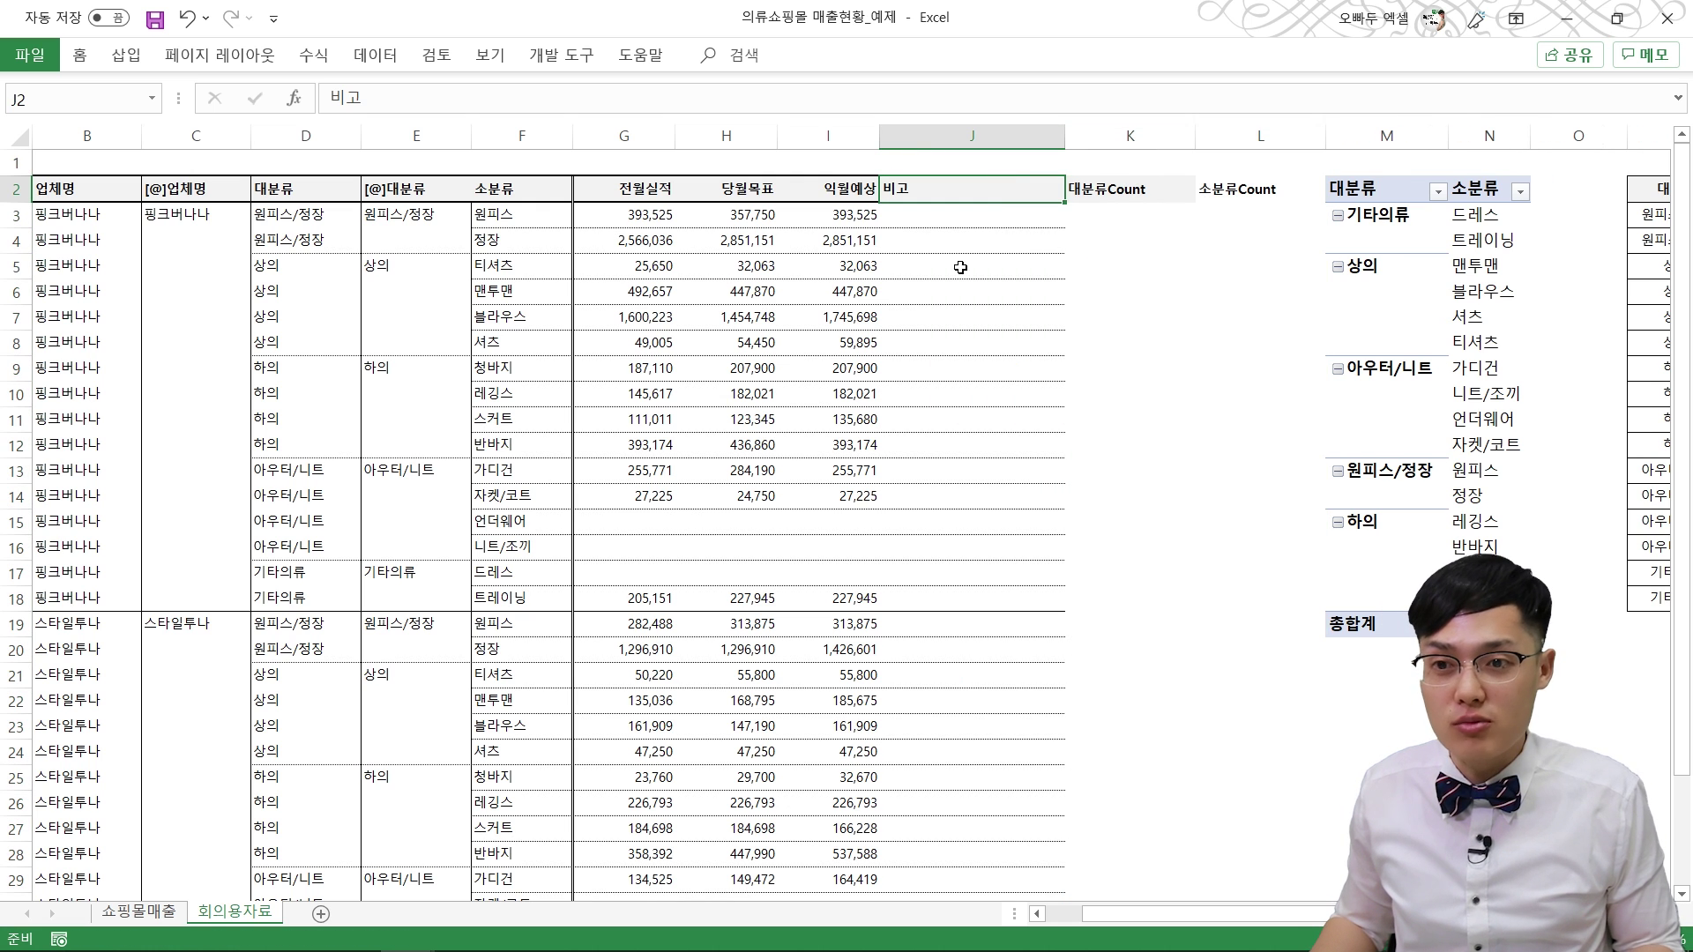
key("ctrl+shift+Down")
scroll(943, 529, "up", 5)
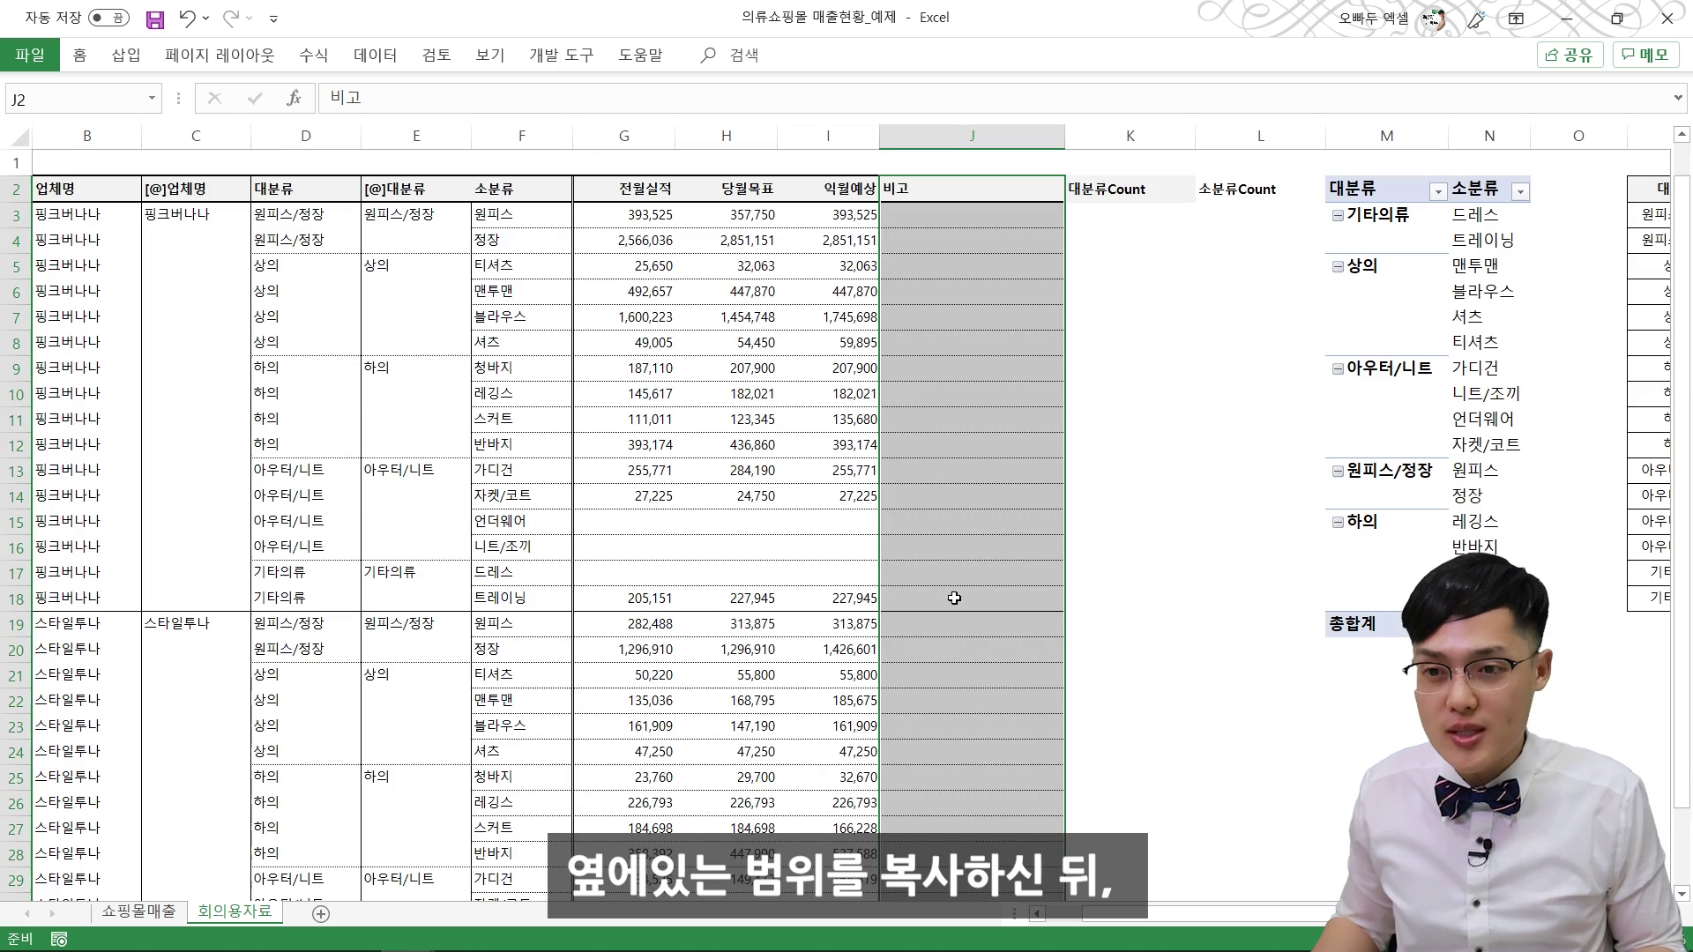
key("ctrl+c")
left_click(1128, 189)
scroll(1234, 652, "down", 3)
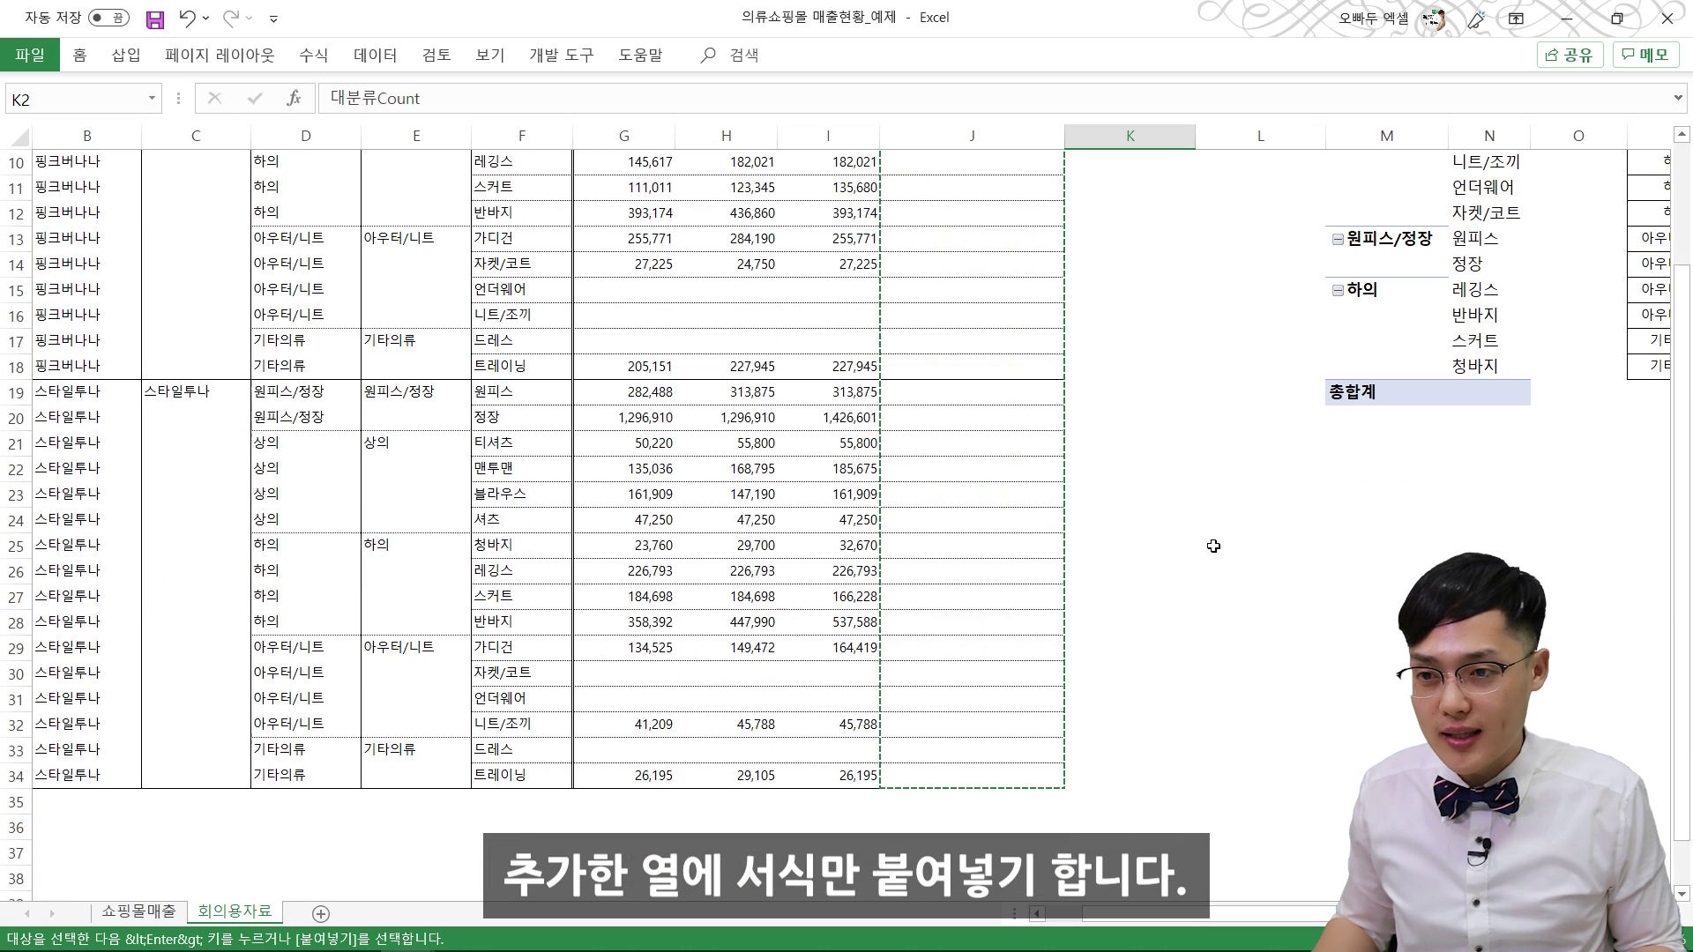
left_click(1286, 787, "shift")
scroll(1285, 788, "up", 3)
key("ctrl+alt+v")
key("t")
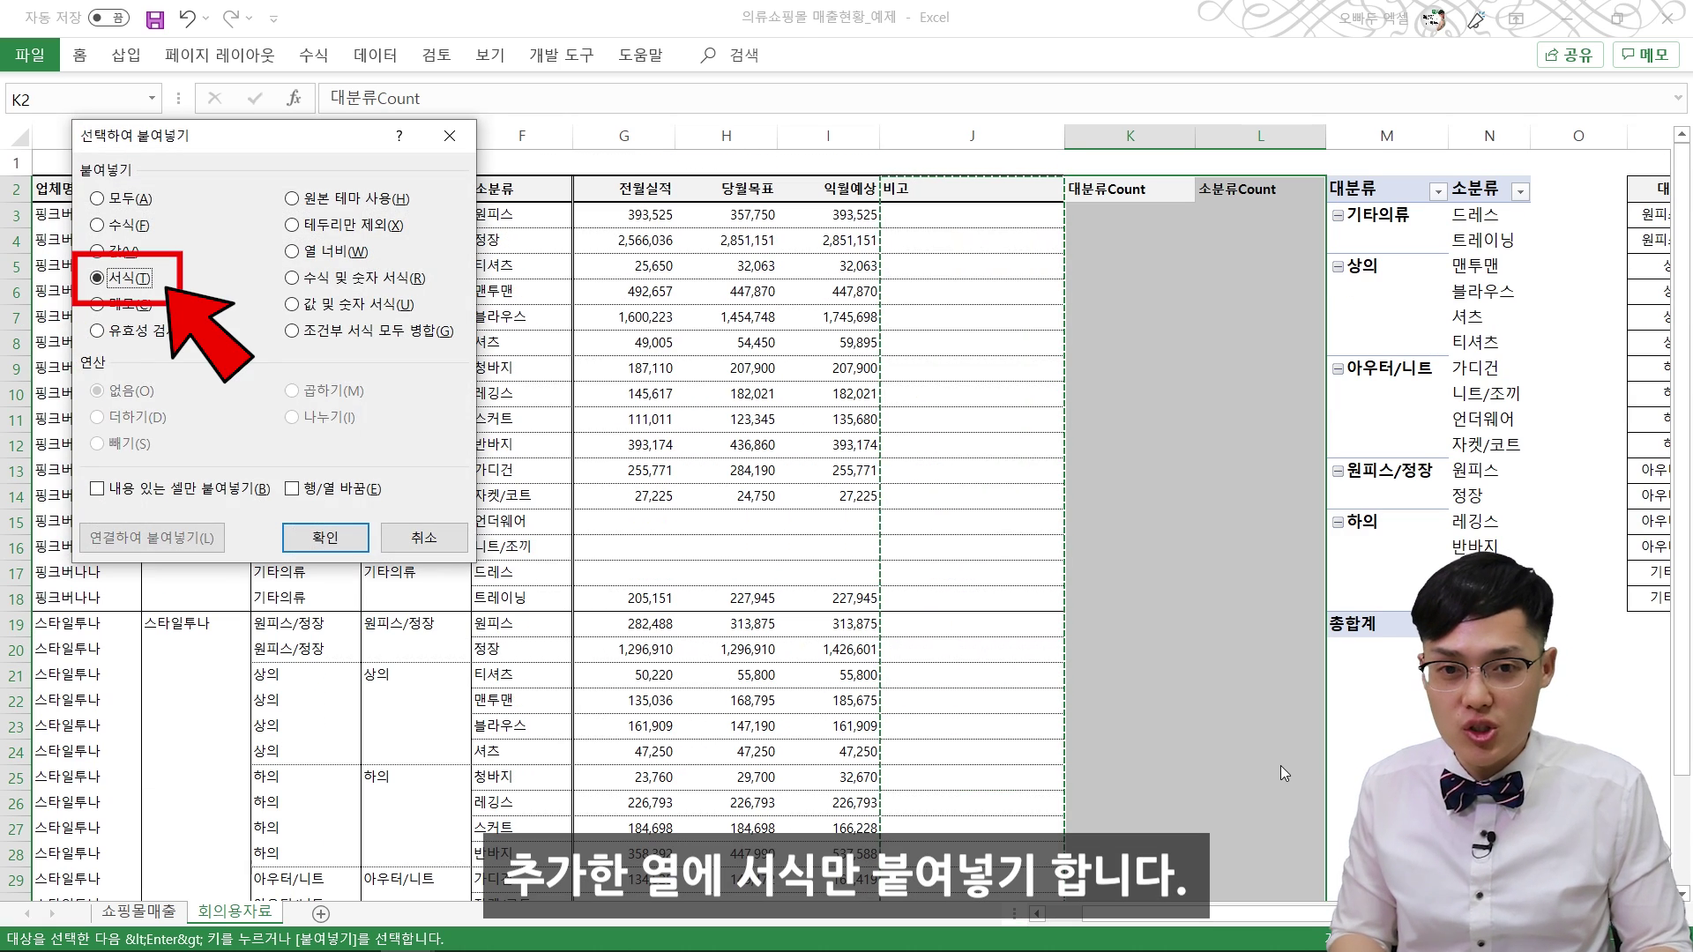
key("Return")
key("Escape")
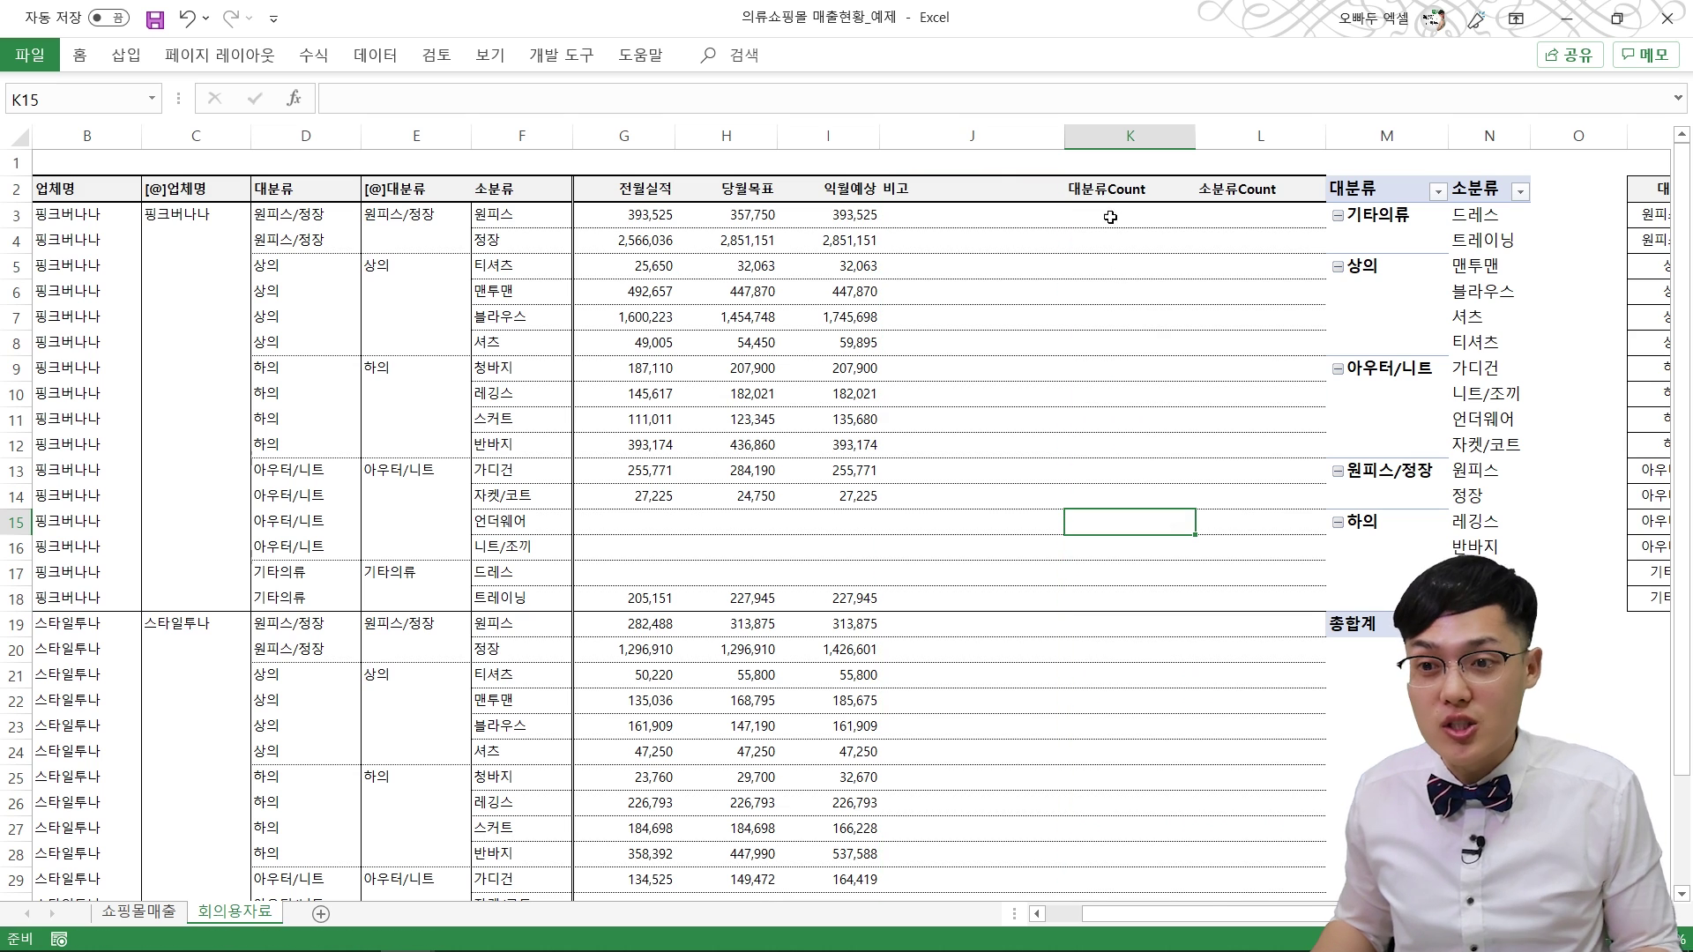
Step: Enter =COUNTIF(M:M,D3) in K3 to count the row's 대분류 in the pivot table
left_click(1114, 216)
type("=c")
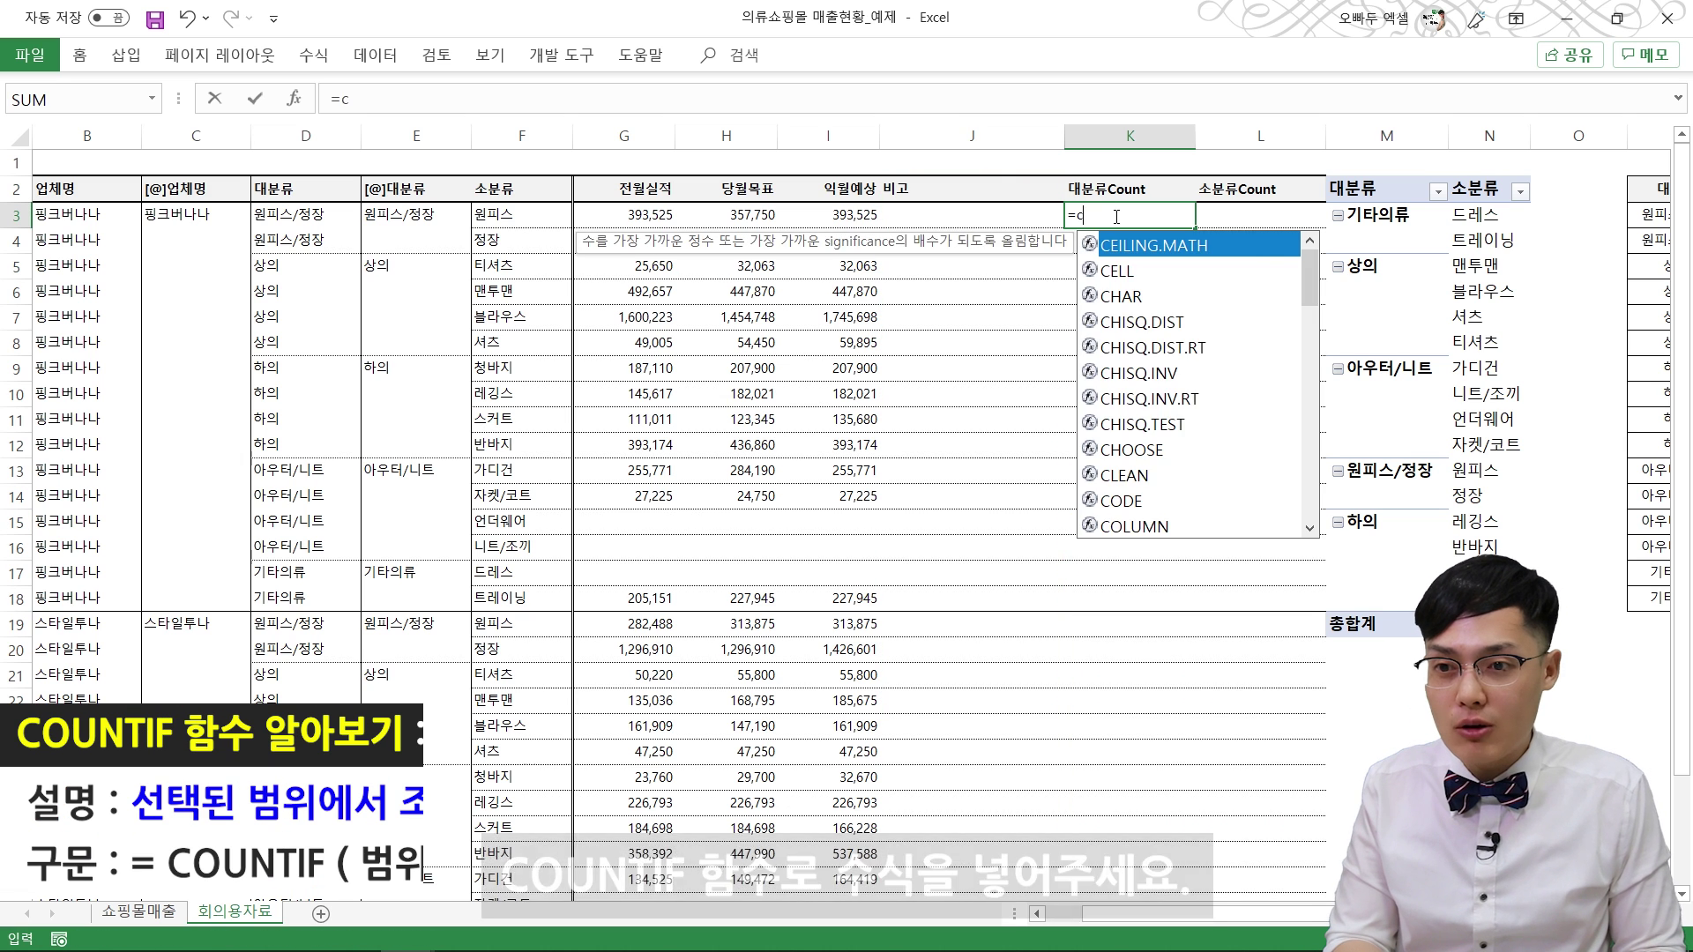
type("ountif(")
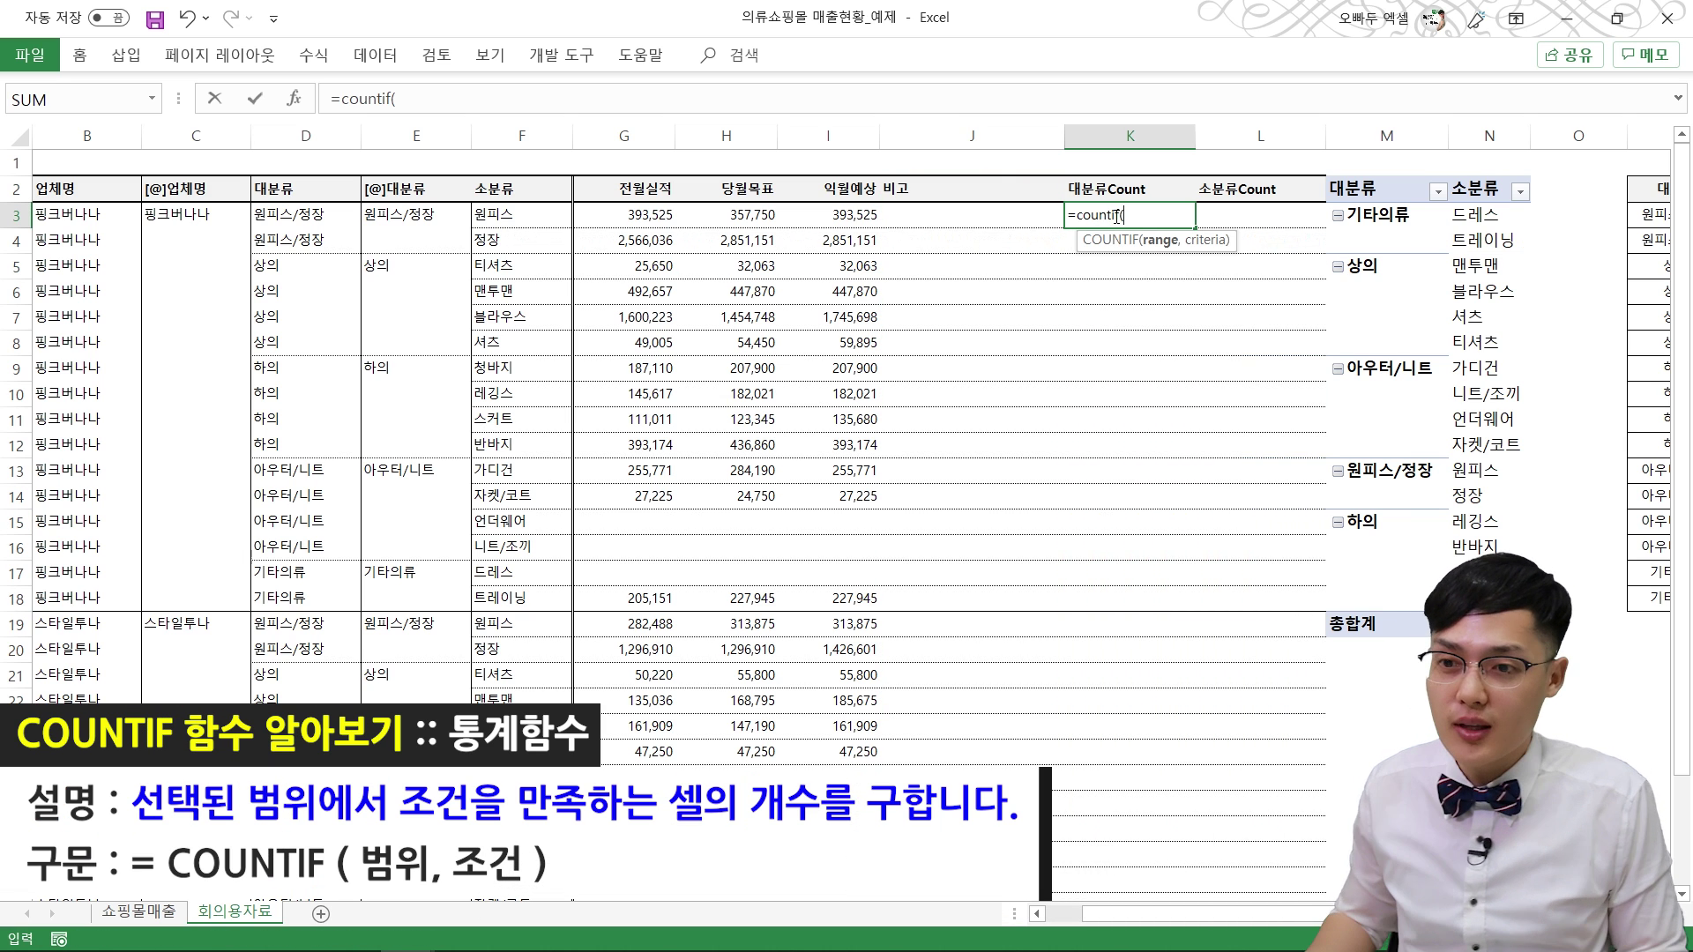
left_click(1398, 139)
type(",")
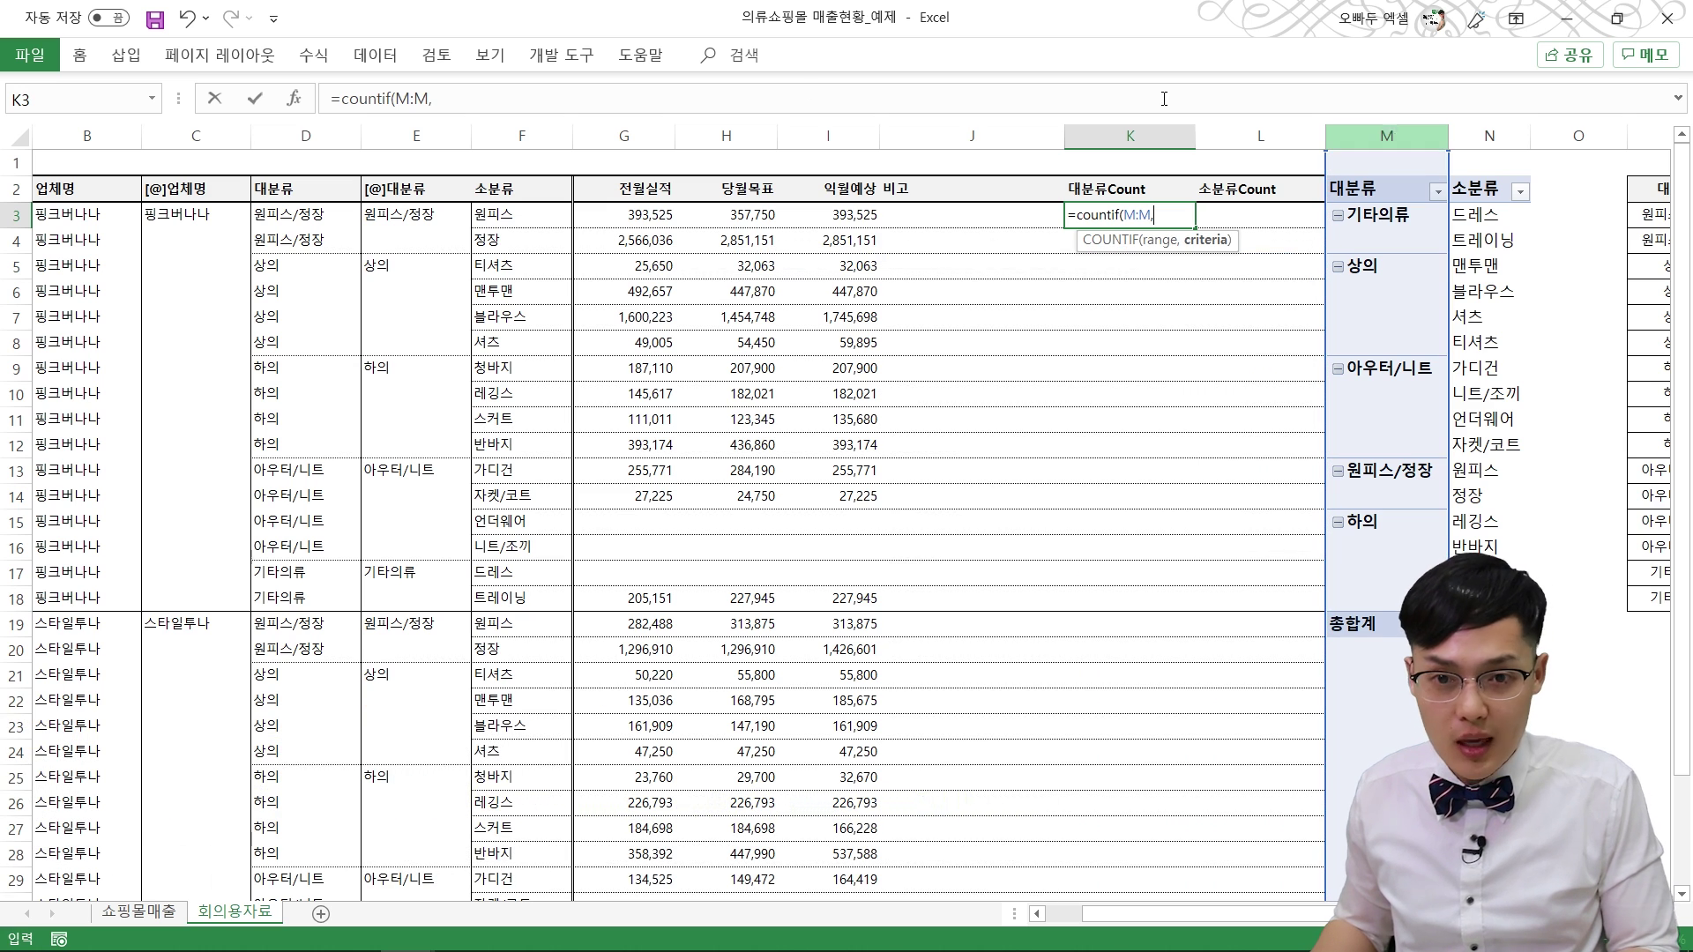
left_click(276, 222)
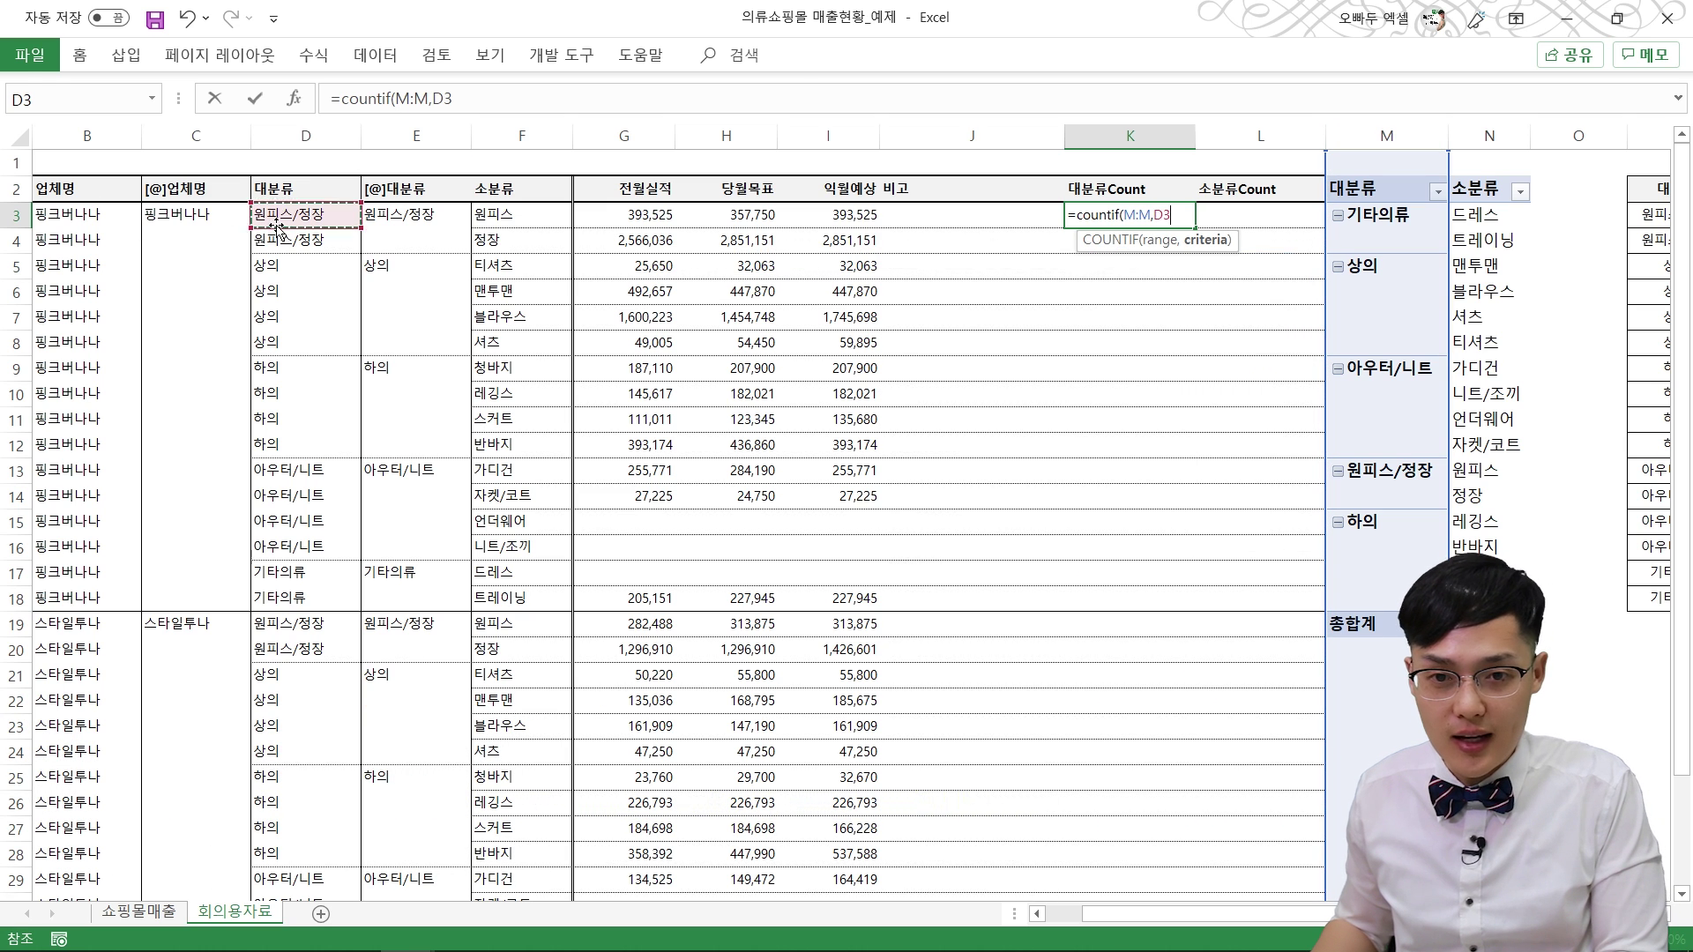
key("Return")
Step: Enter =COUNTIF(N:N,F3) in L3 to count the row's 소분류 in the pivot table
left_click(1229, 215)
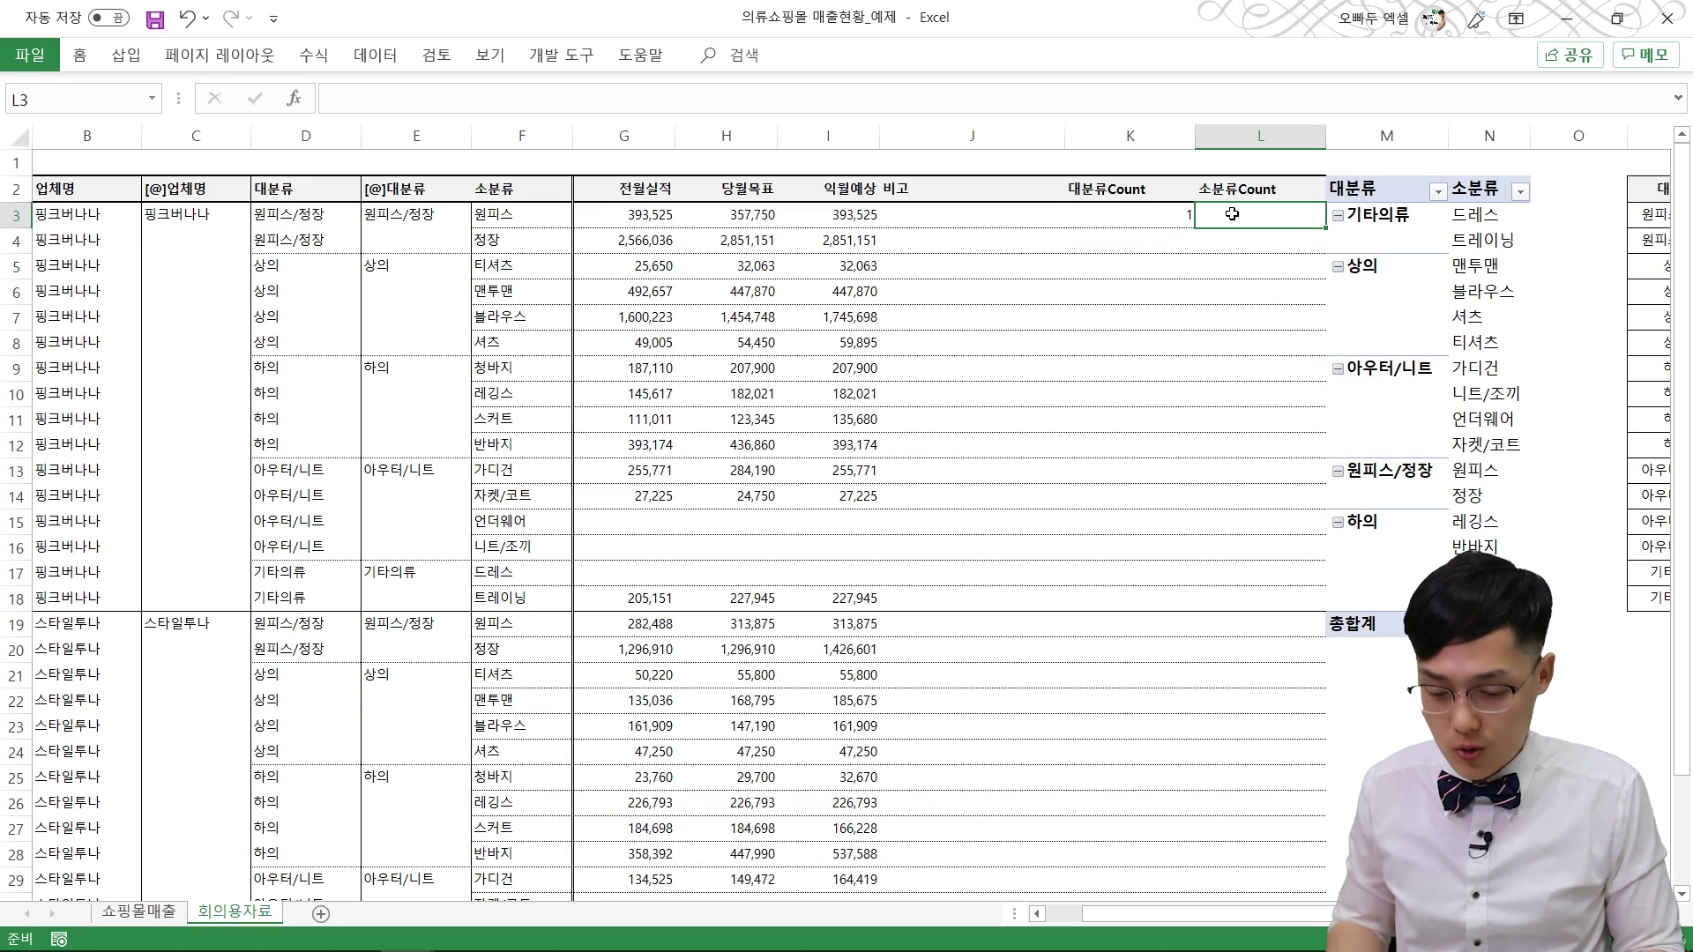
type("=countif(")
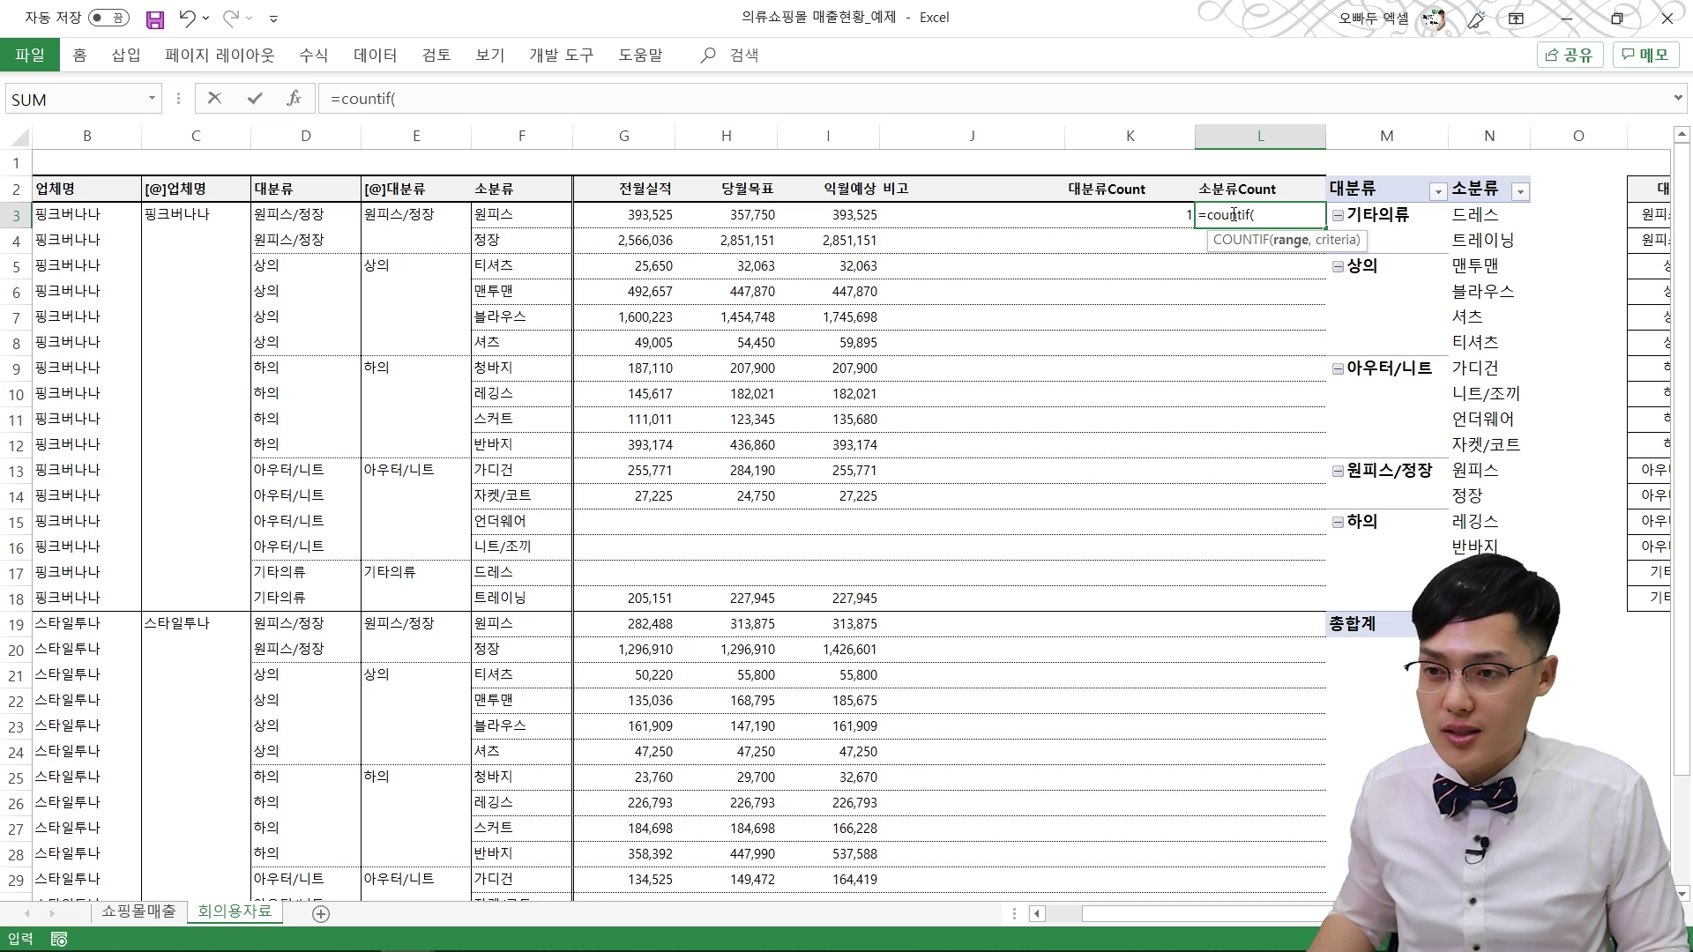
type("N:N,")
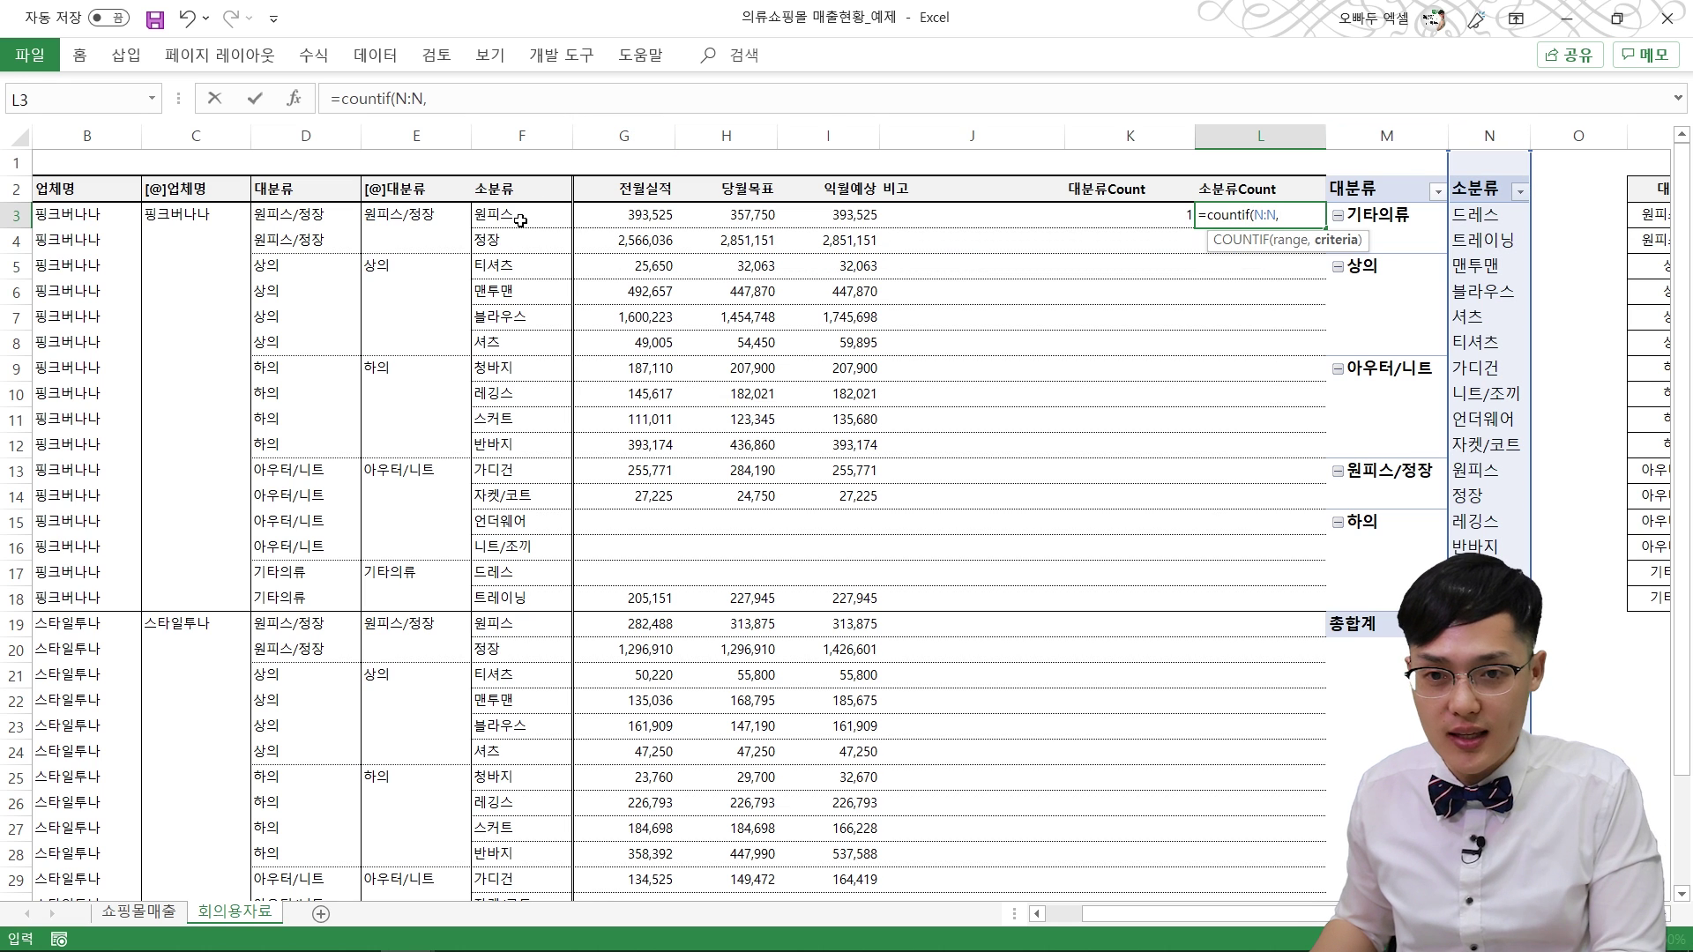
left_click(521, 219)
key("Return")
Step: Copy the formulas in K3:L3 and paste only formulas down both count columns to row 34
left_click_drag(1178, 217, 1285, 226)
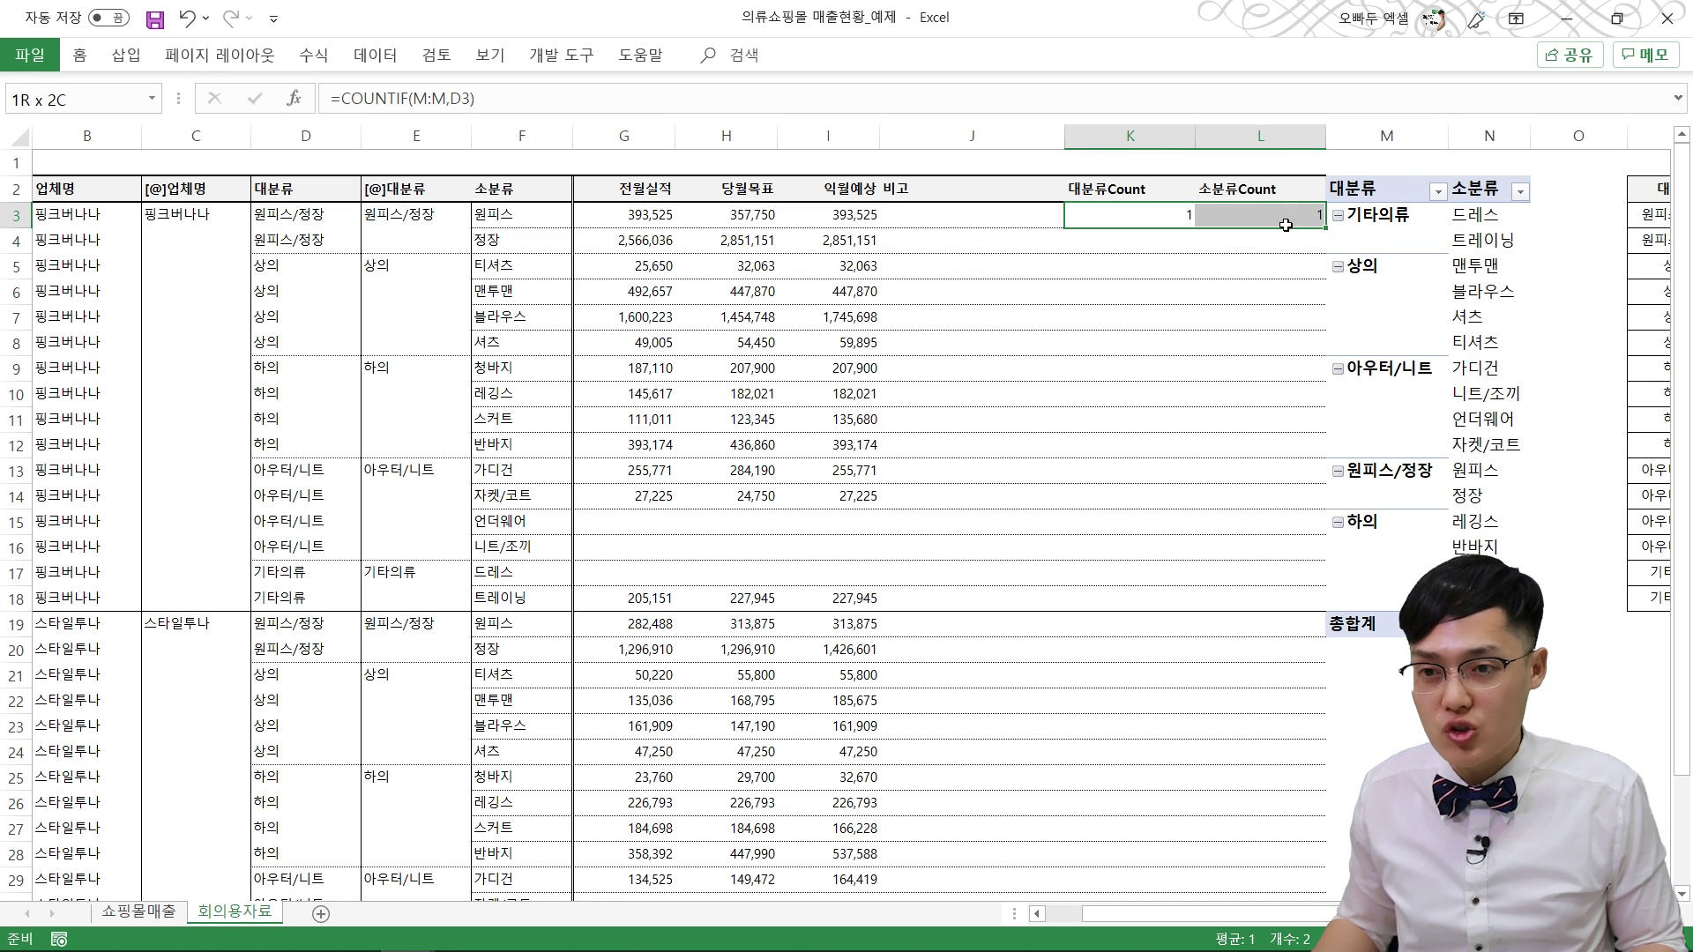
key("ctrl+c")
left_click_drag(1139, 217, 1229, 217)
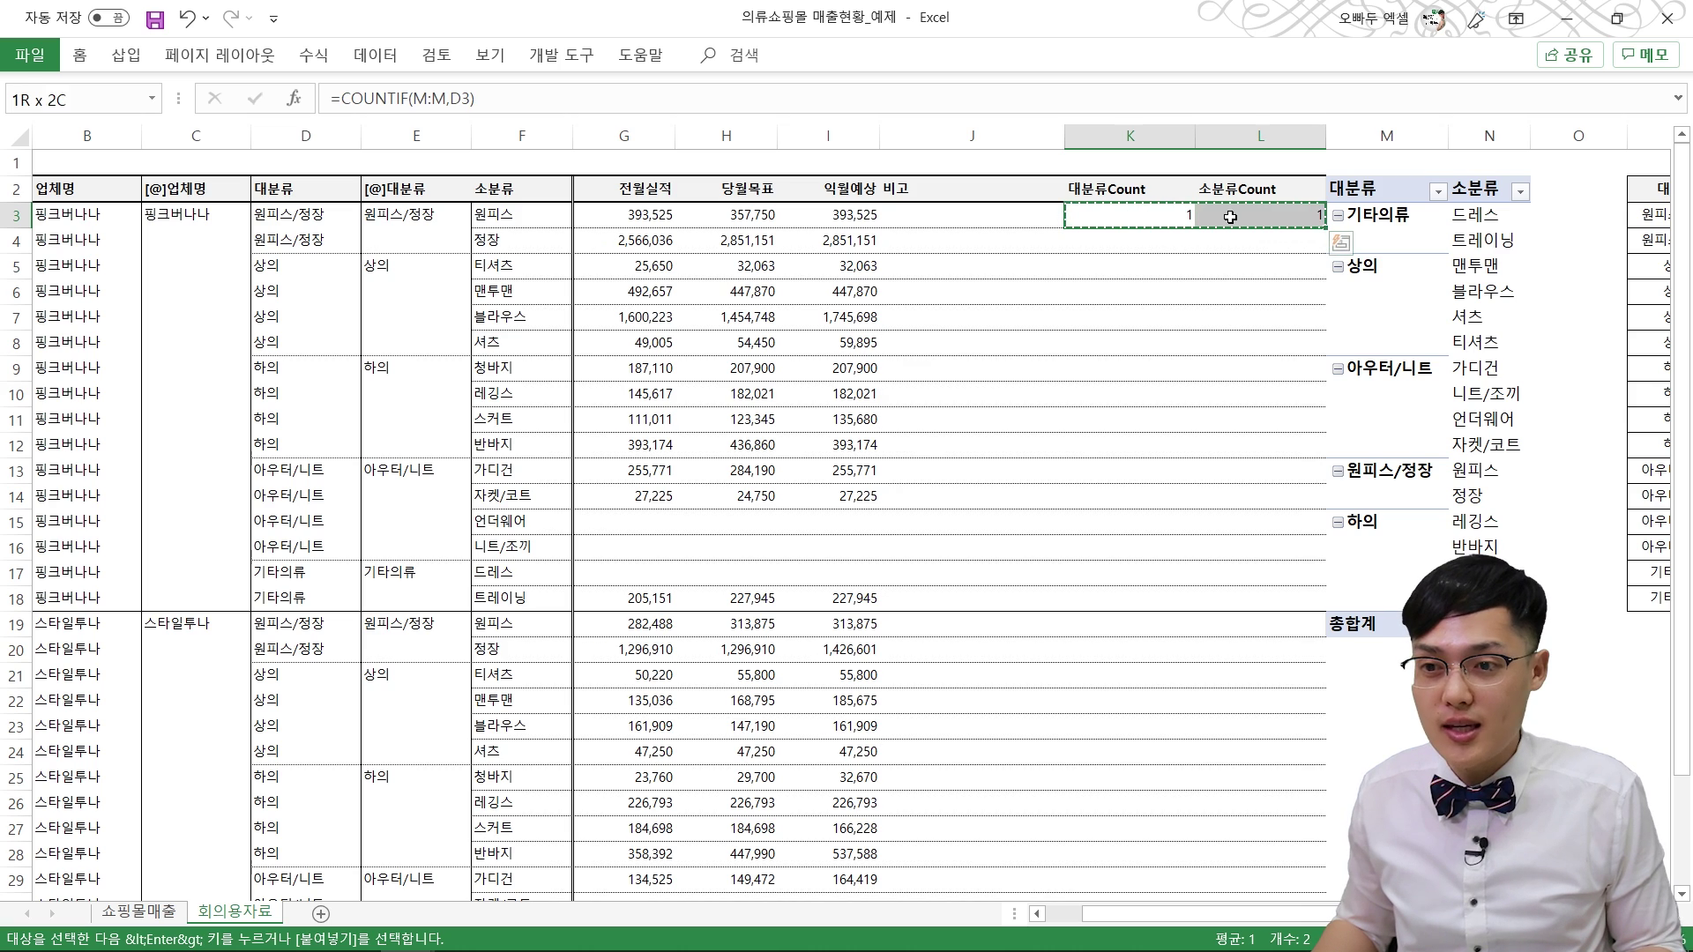
scroll(1212, 335, "down", 4)
left_click(1254, 705, "shift")
key("ctrl+alt+v")
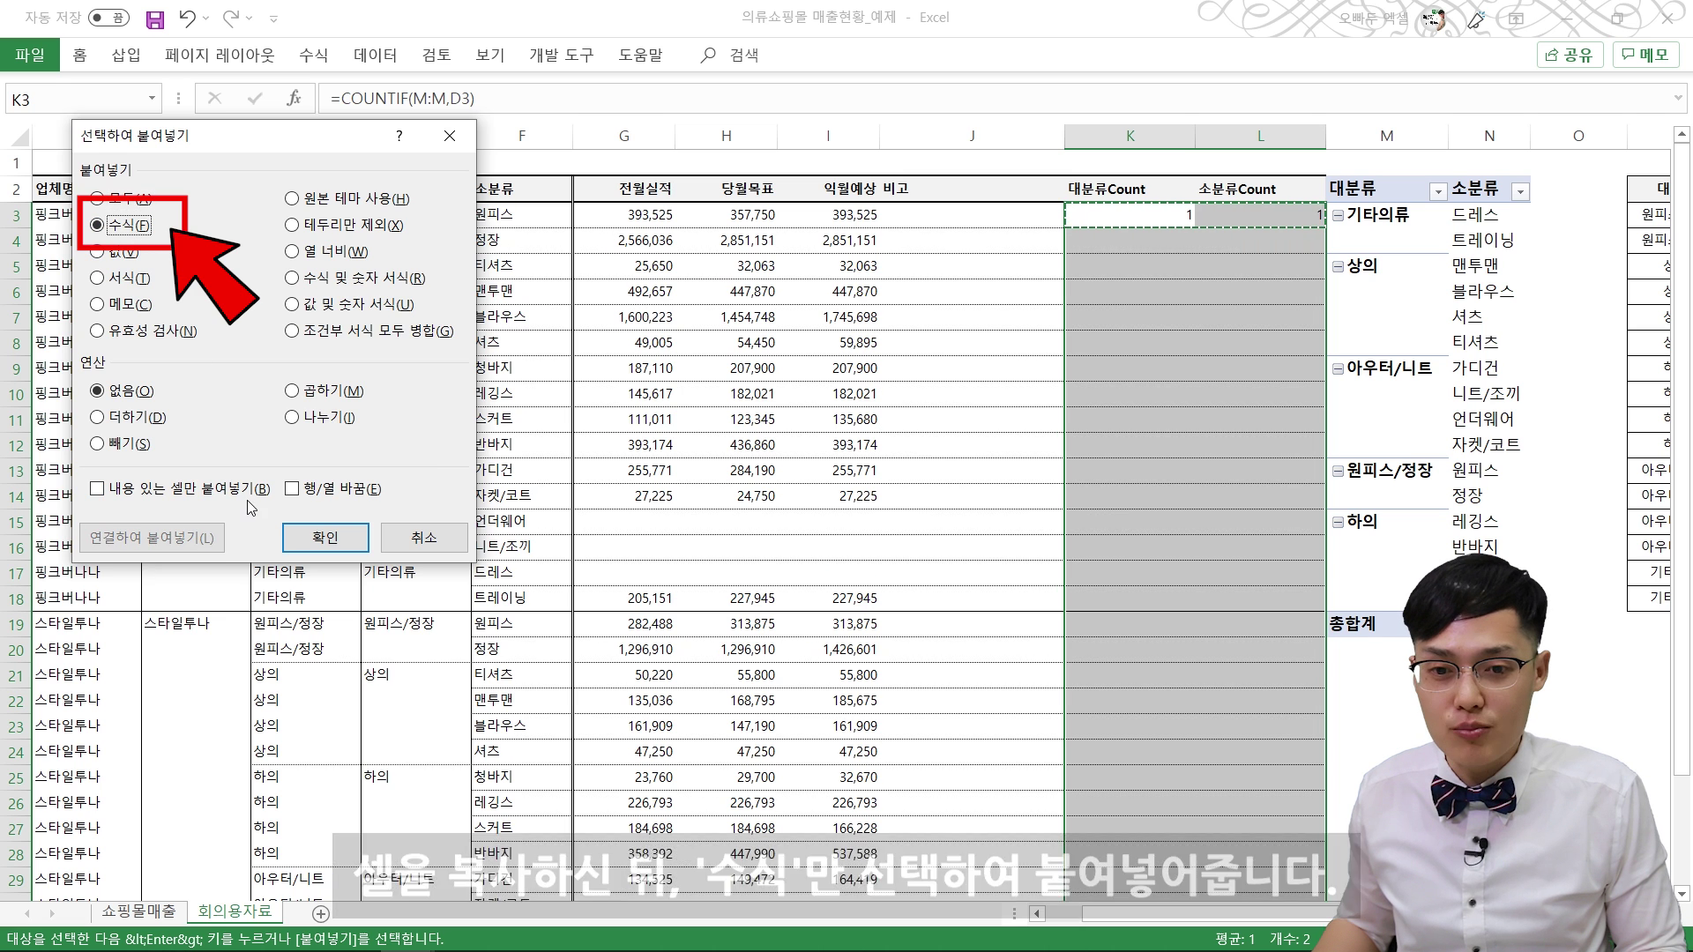
left_click(325, 537)
left_click(1040, 445)
key("Escape")
left_click(1137, 343)
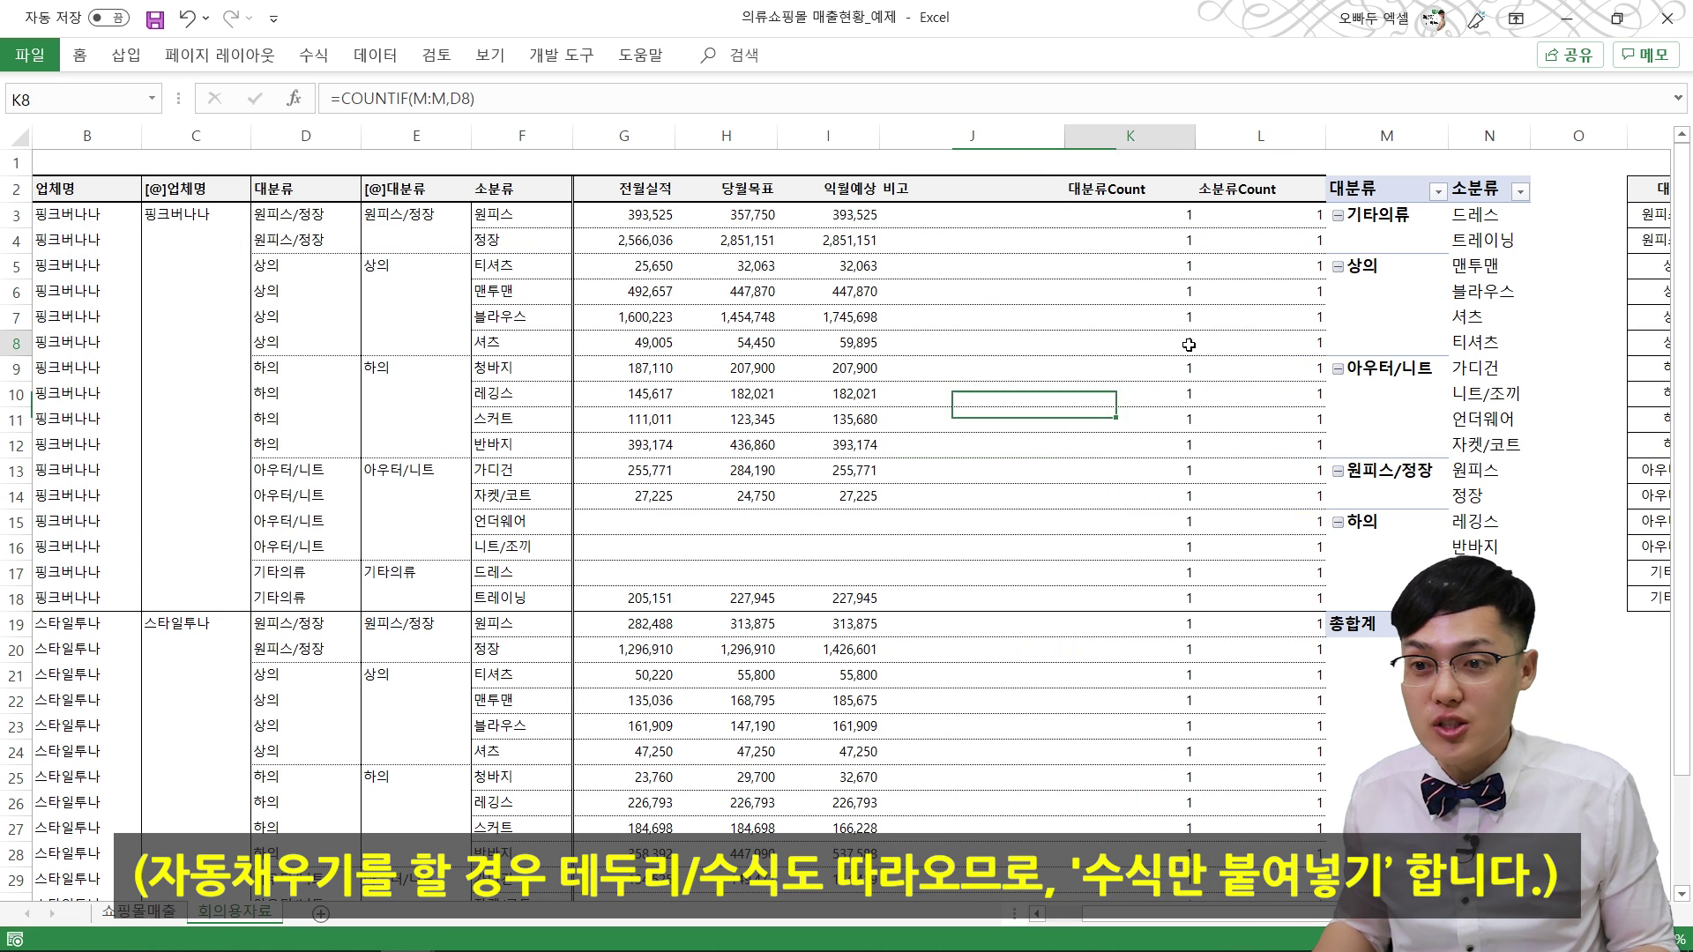
Step: Hide the original 업체명 column B and 대분류 column D
scroll(1239, 920, "left", 1)
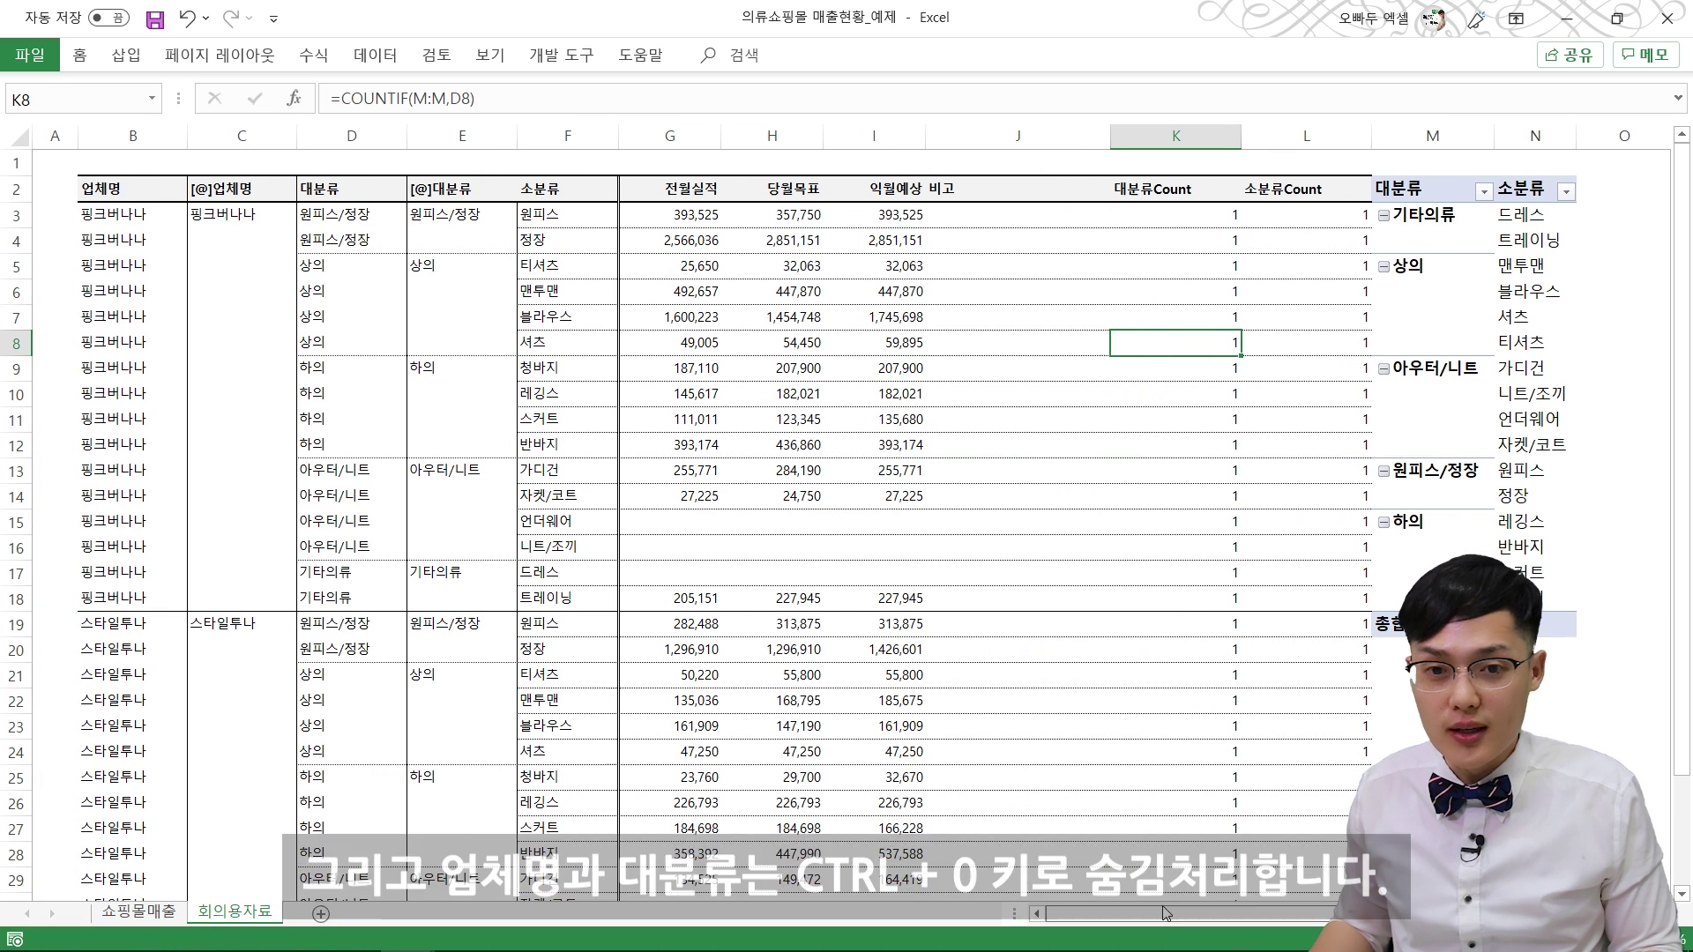
left_click(164, 140)
left_click(327, 133, "ctrl")
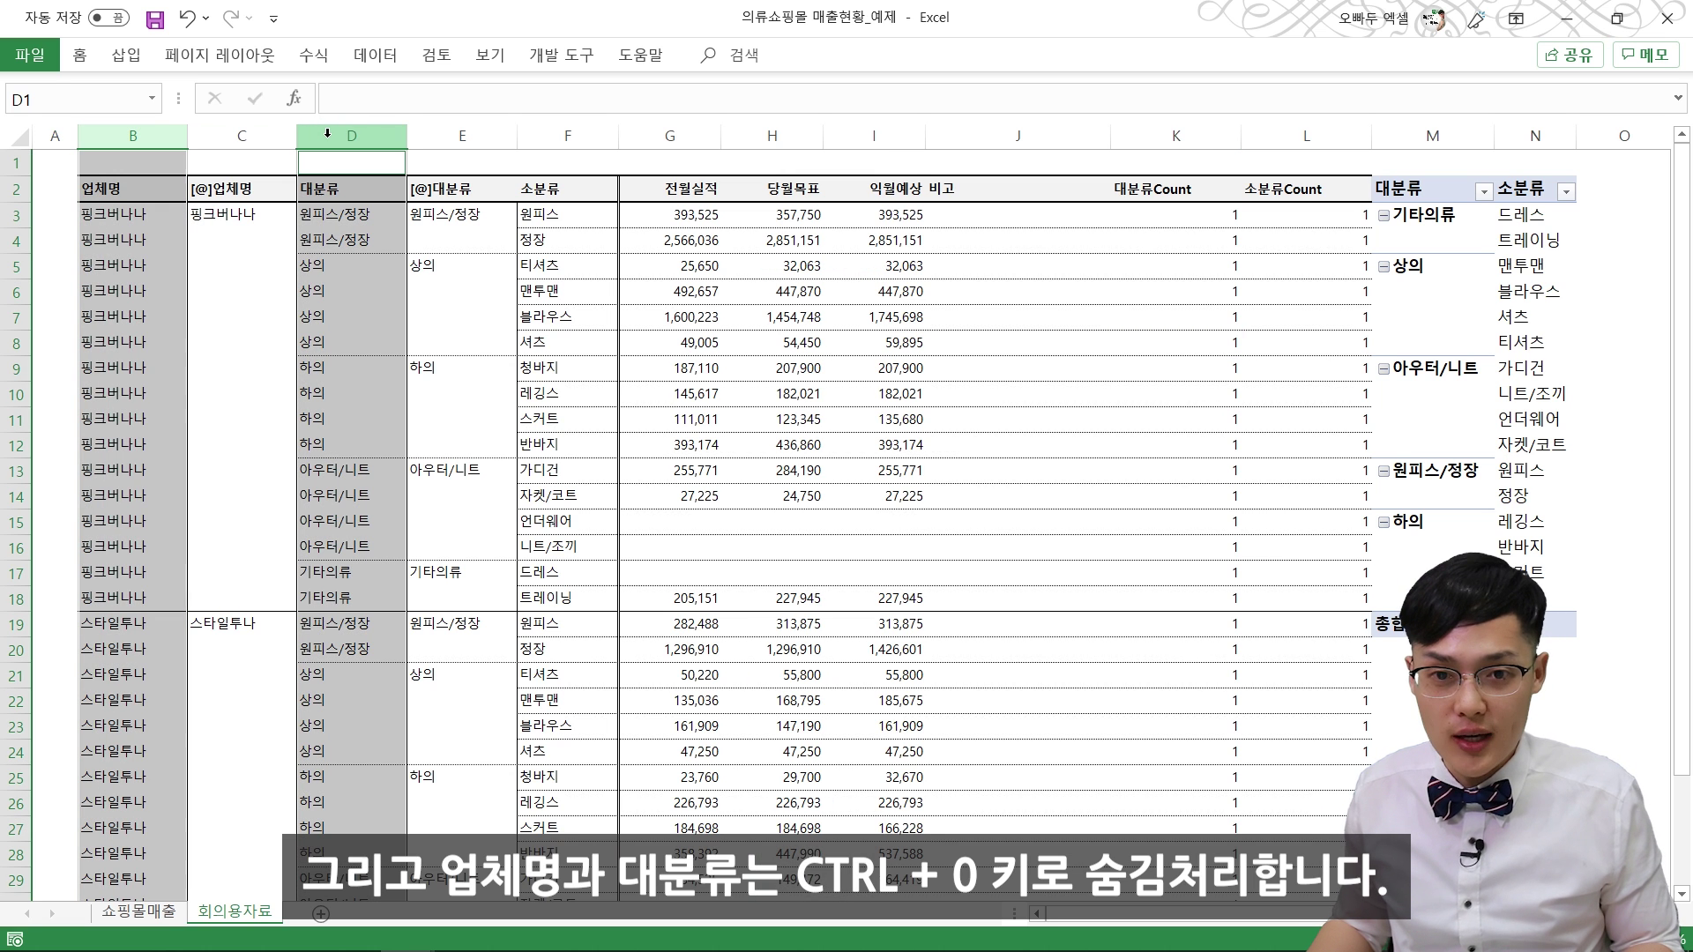
key("ctrl+0")
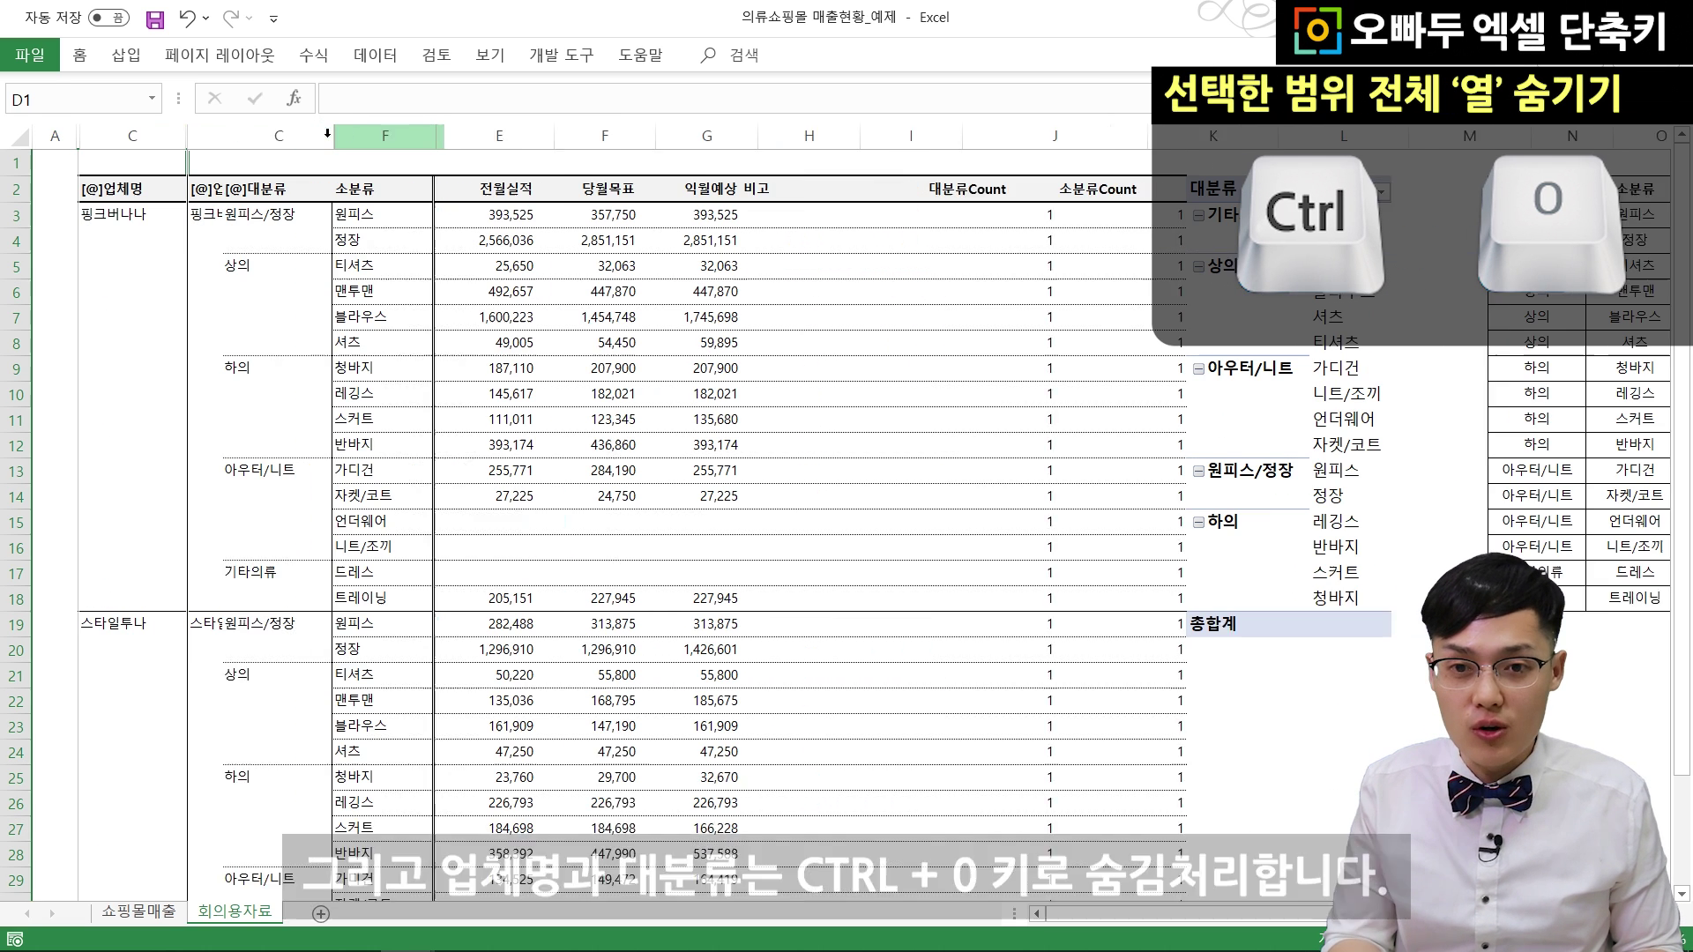
left_click(236, 298)
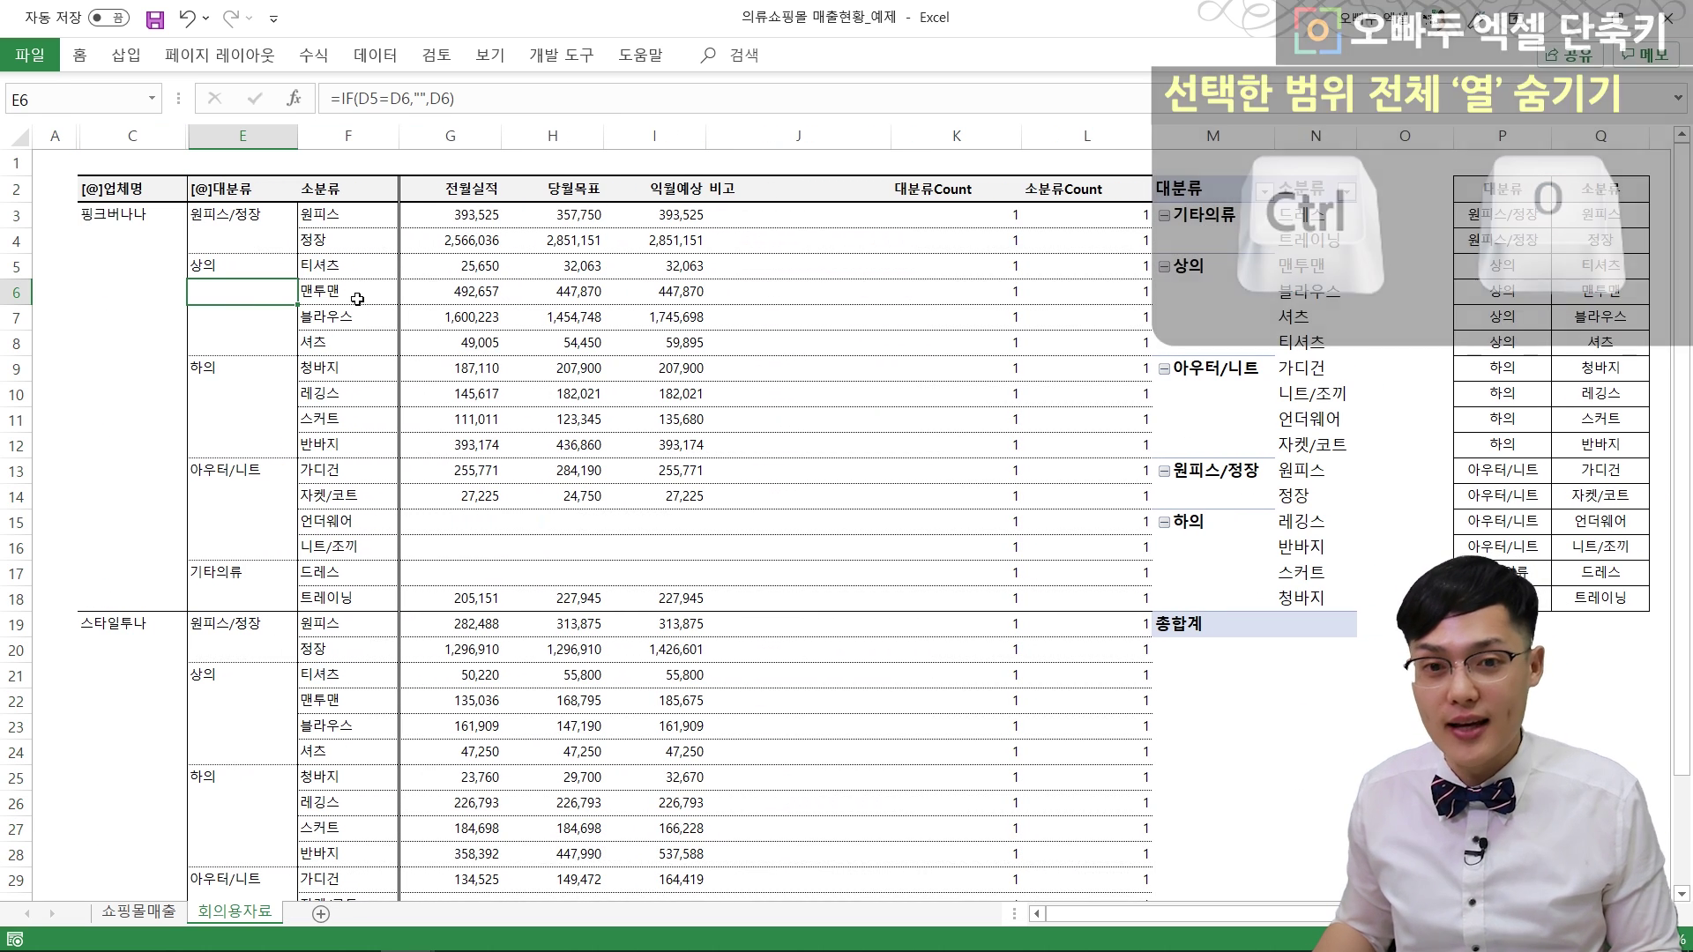
Step: Start a new formula-based conditional formatting rule for the [@]대분류 data cells from E3 down
left_click_drag(238, 215, 246, 768)
scroll(246, 768, "up", 3)
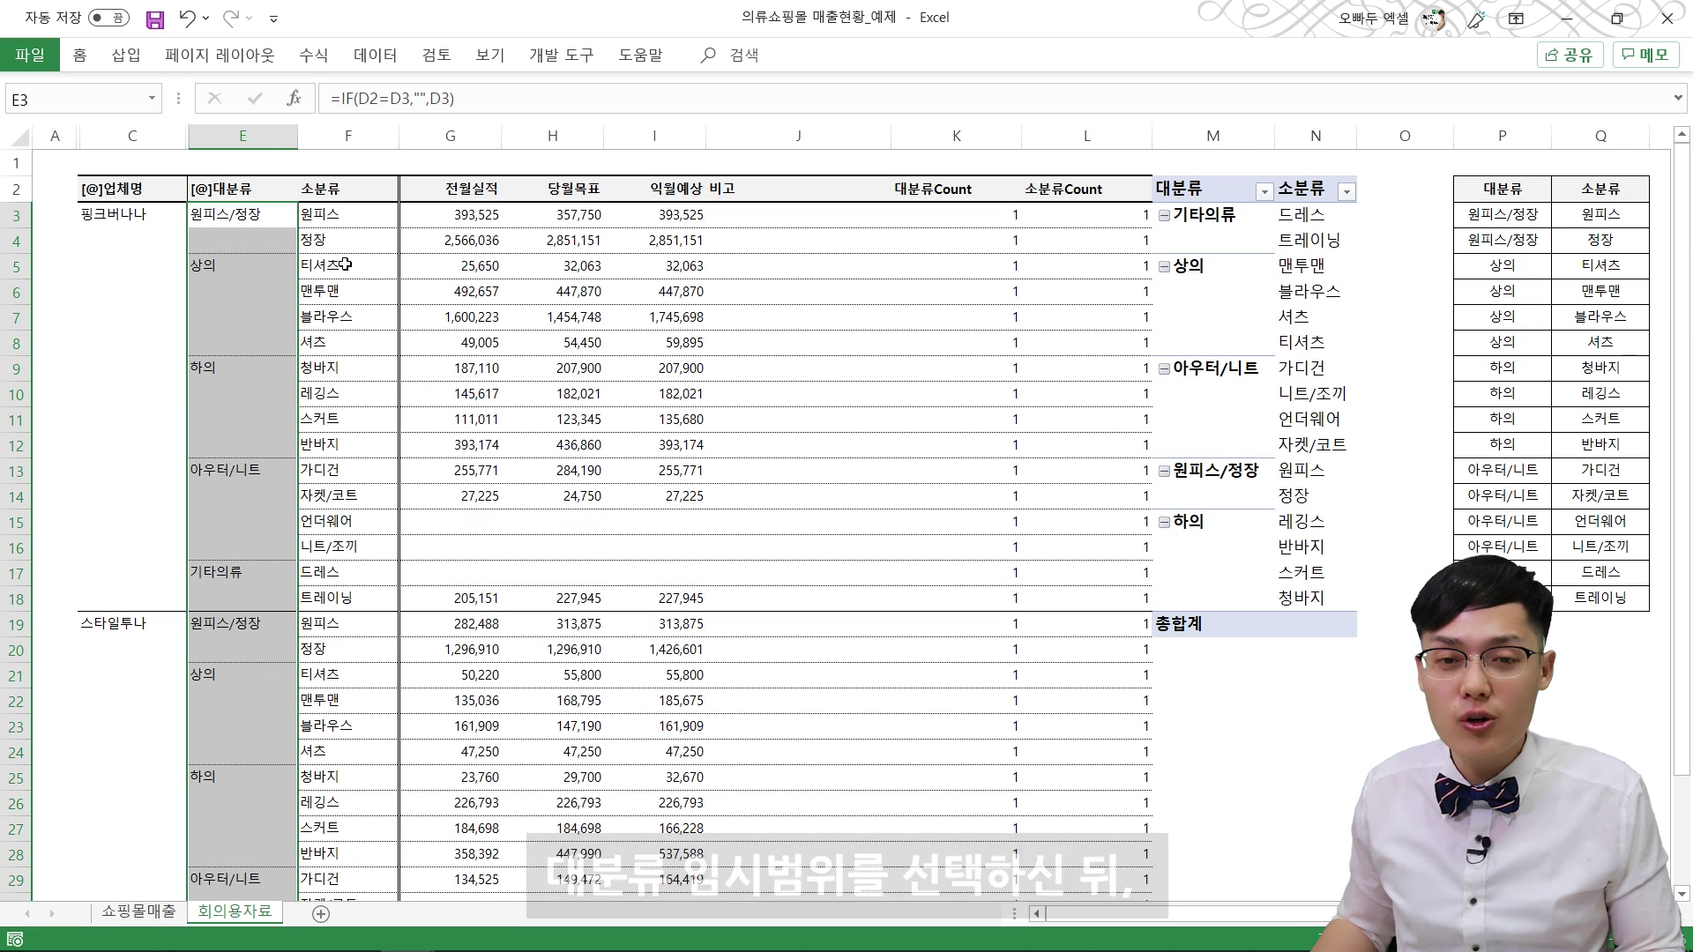
left_click(81, 58)
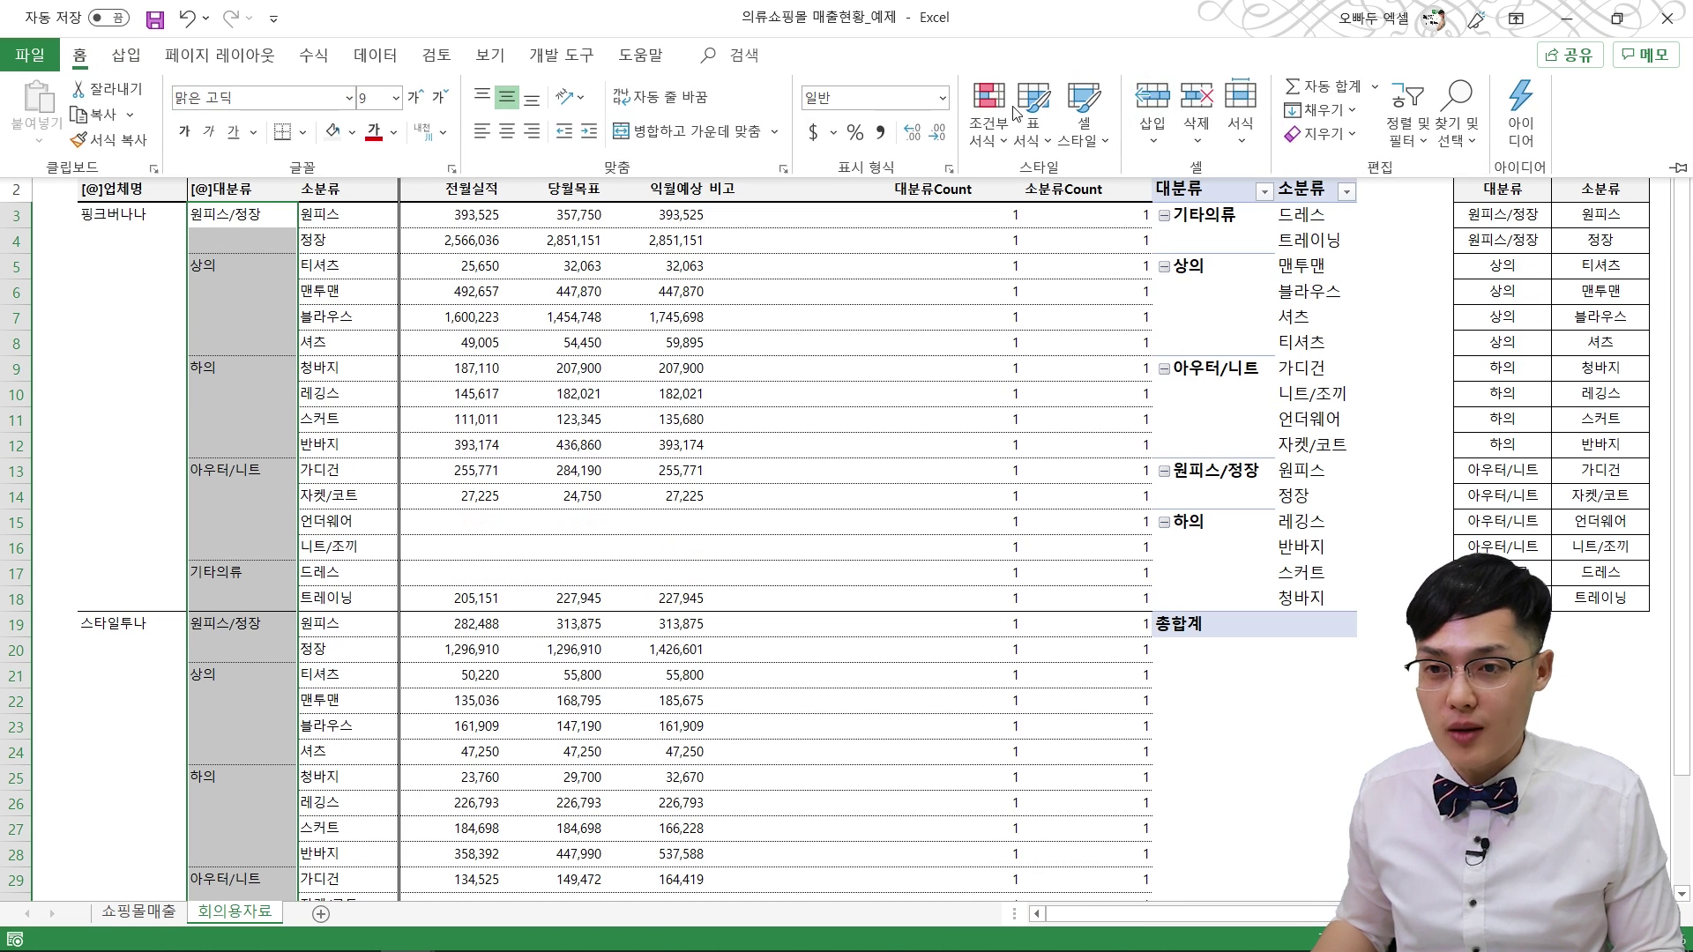
left_click(988, 119)
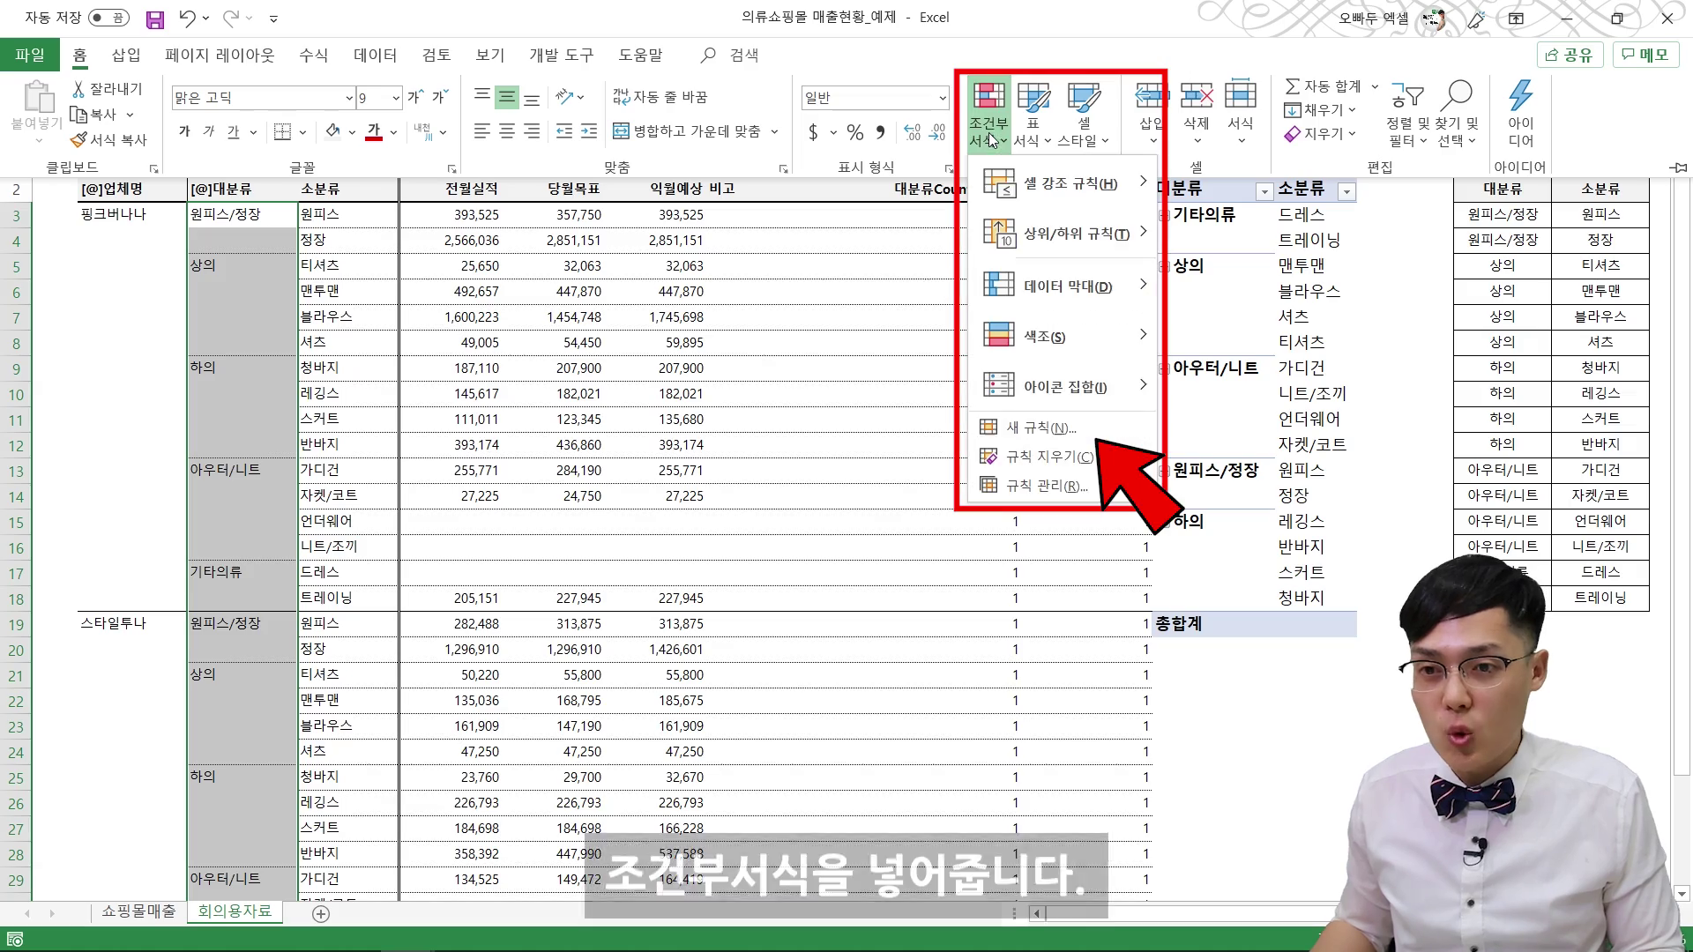
left_click(1041, 428)
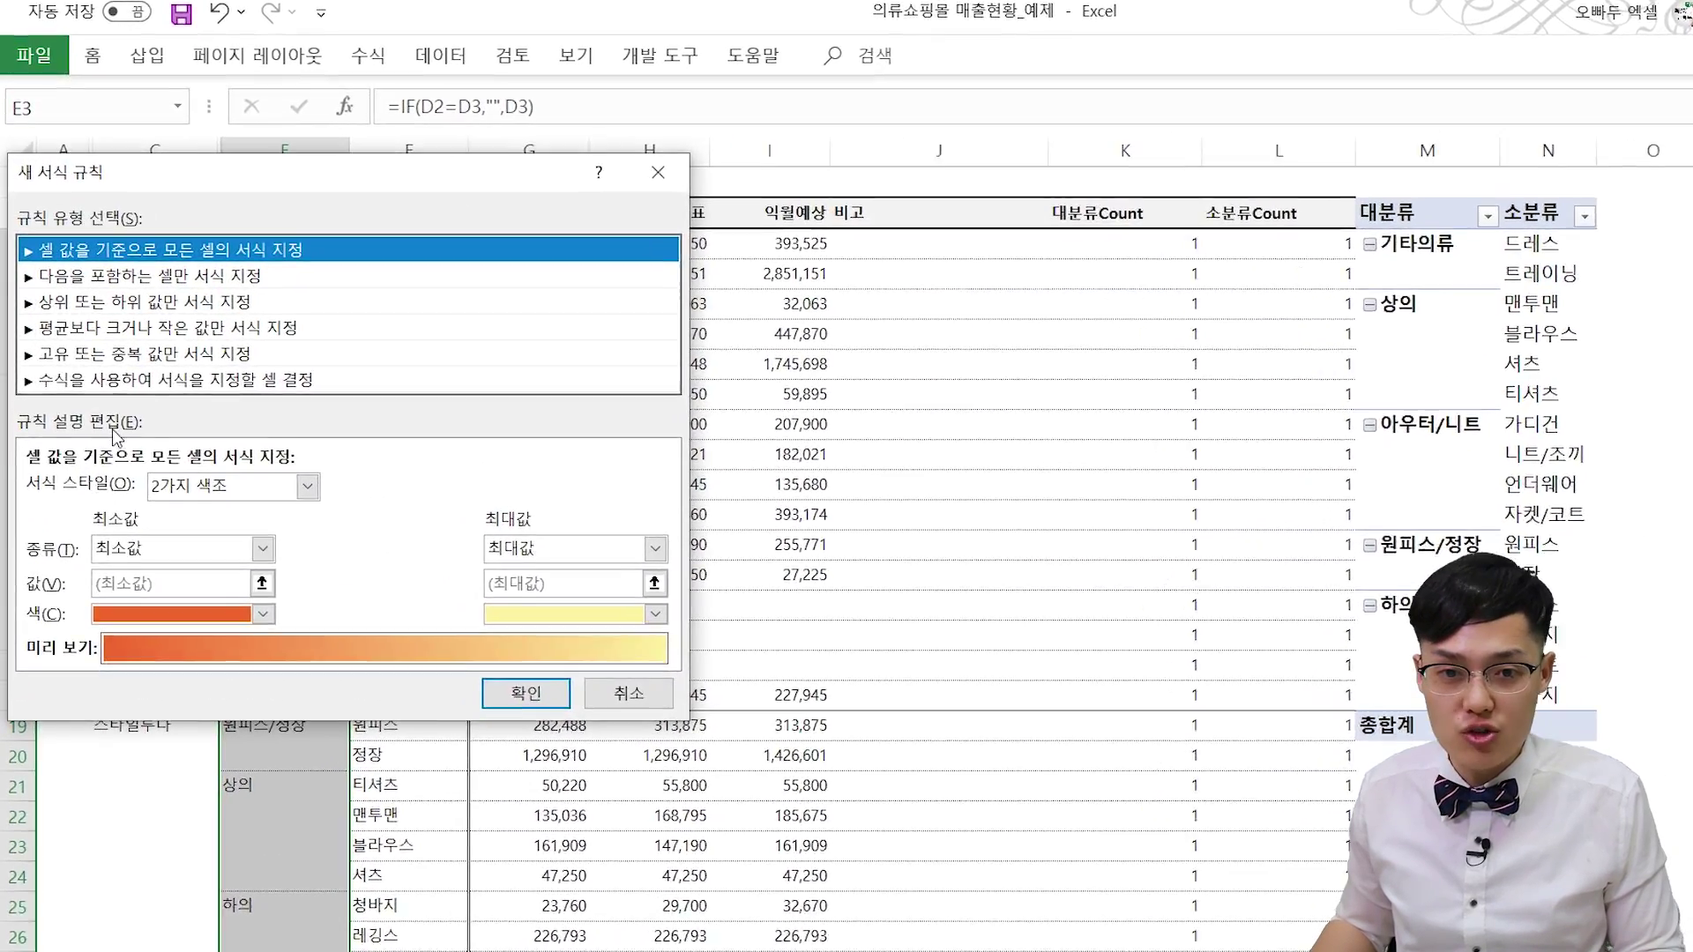
left_click(132, 346)
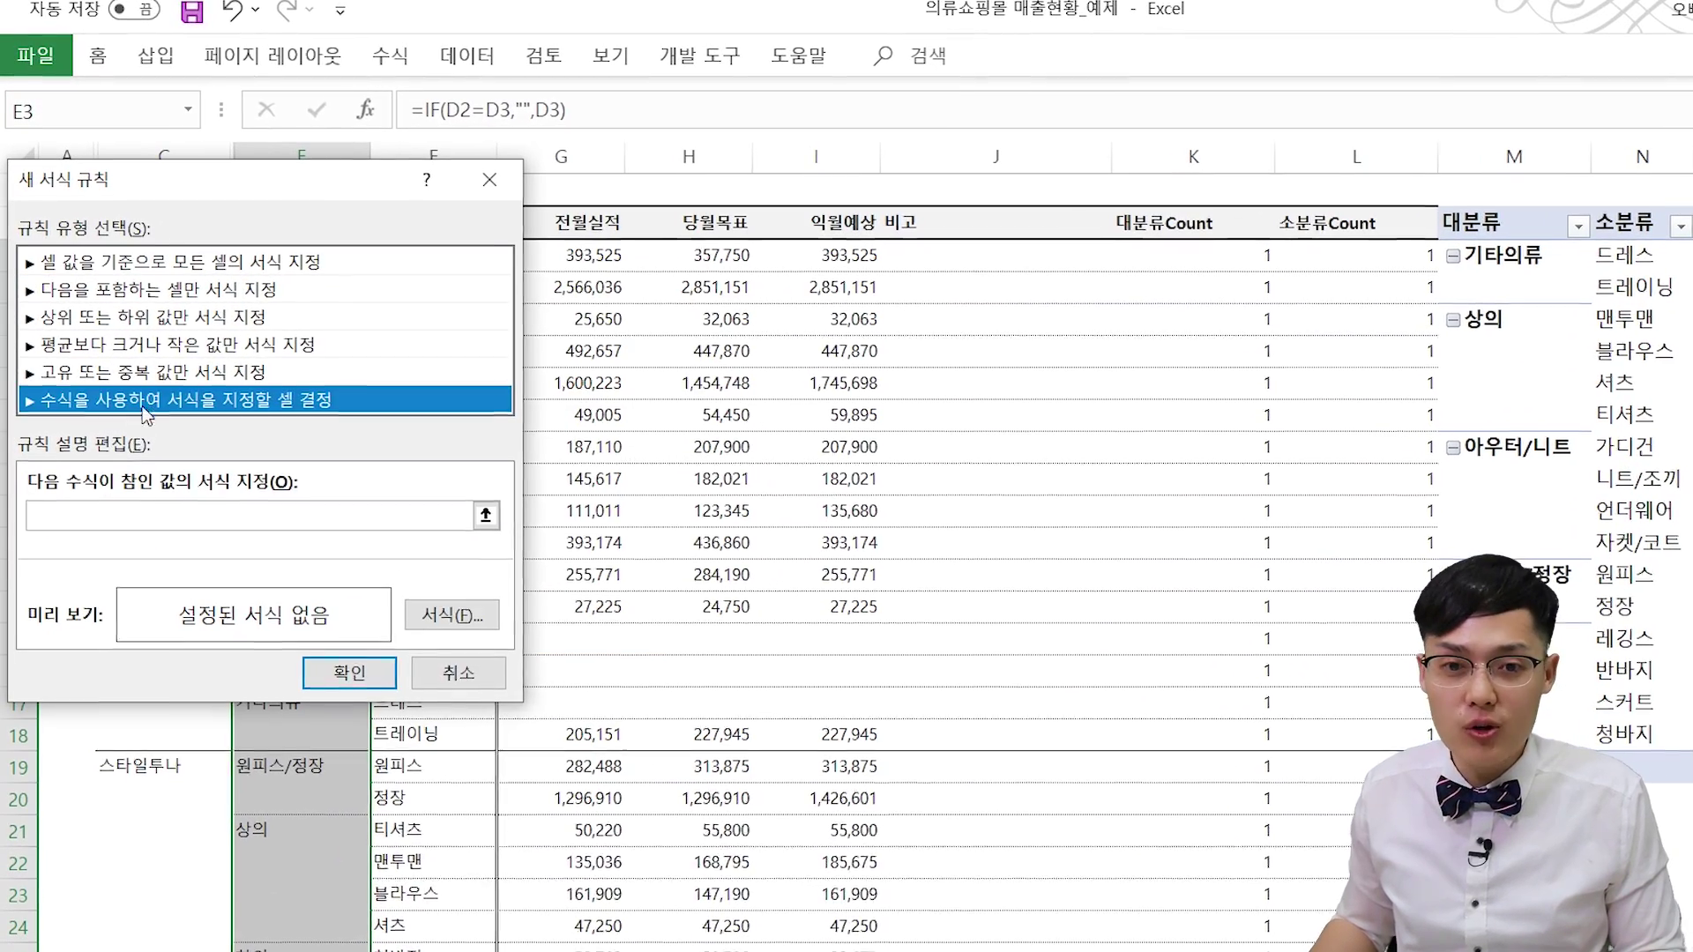
Step: Enter =($K3>0) as the rule's formula, keeping the column absolute and the row relative
left_click(117, 437)
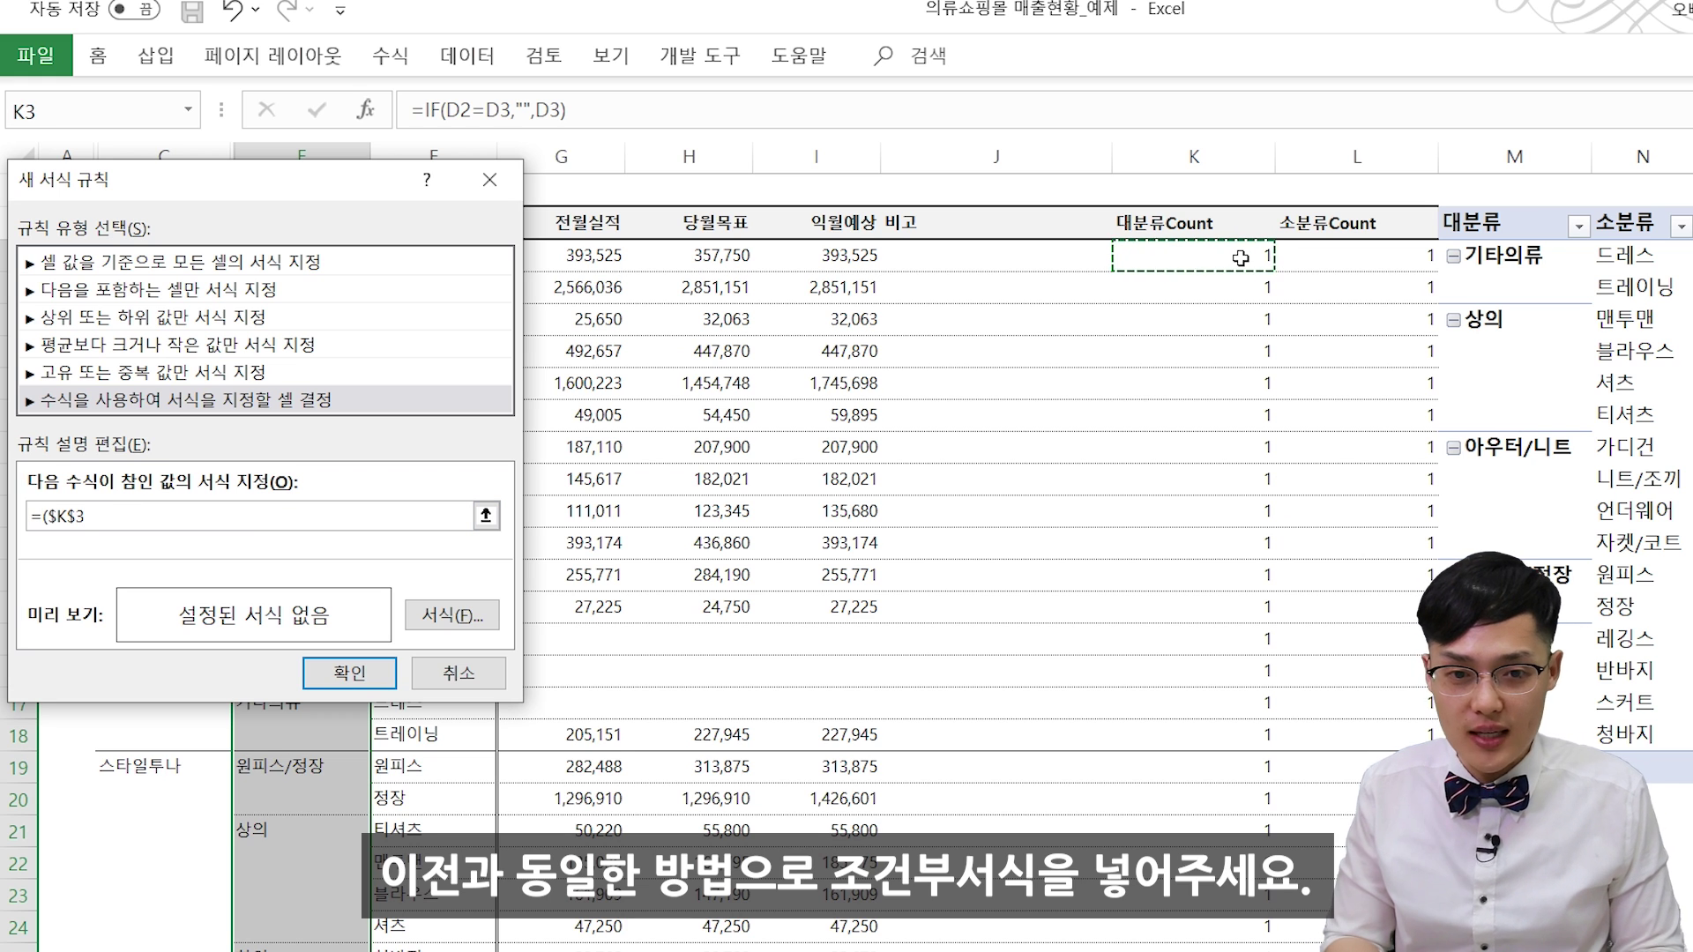
key("BackSpace")
type(">0")
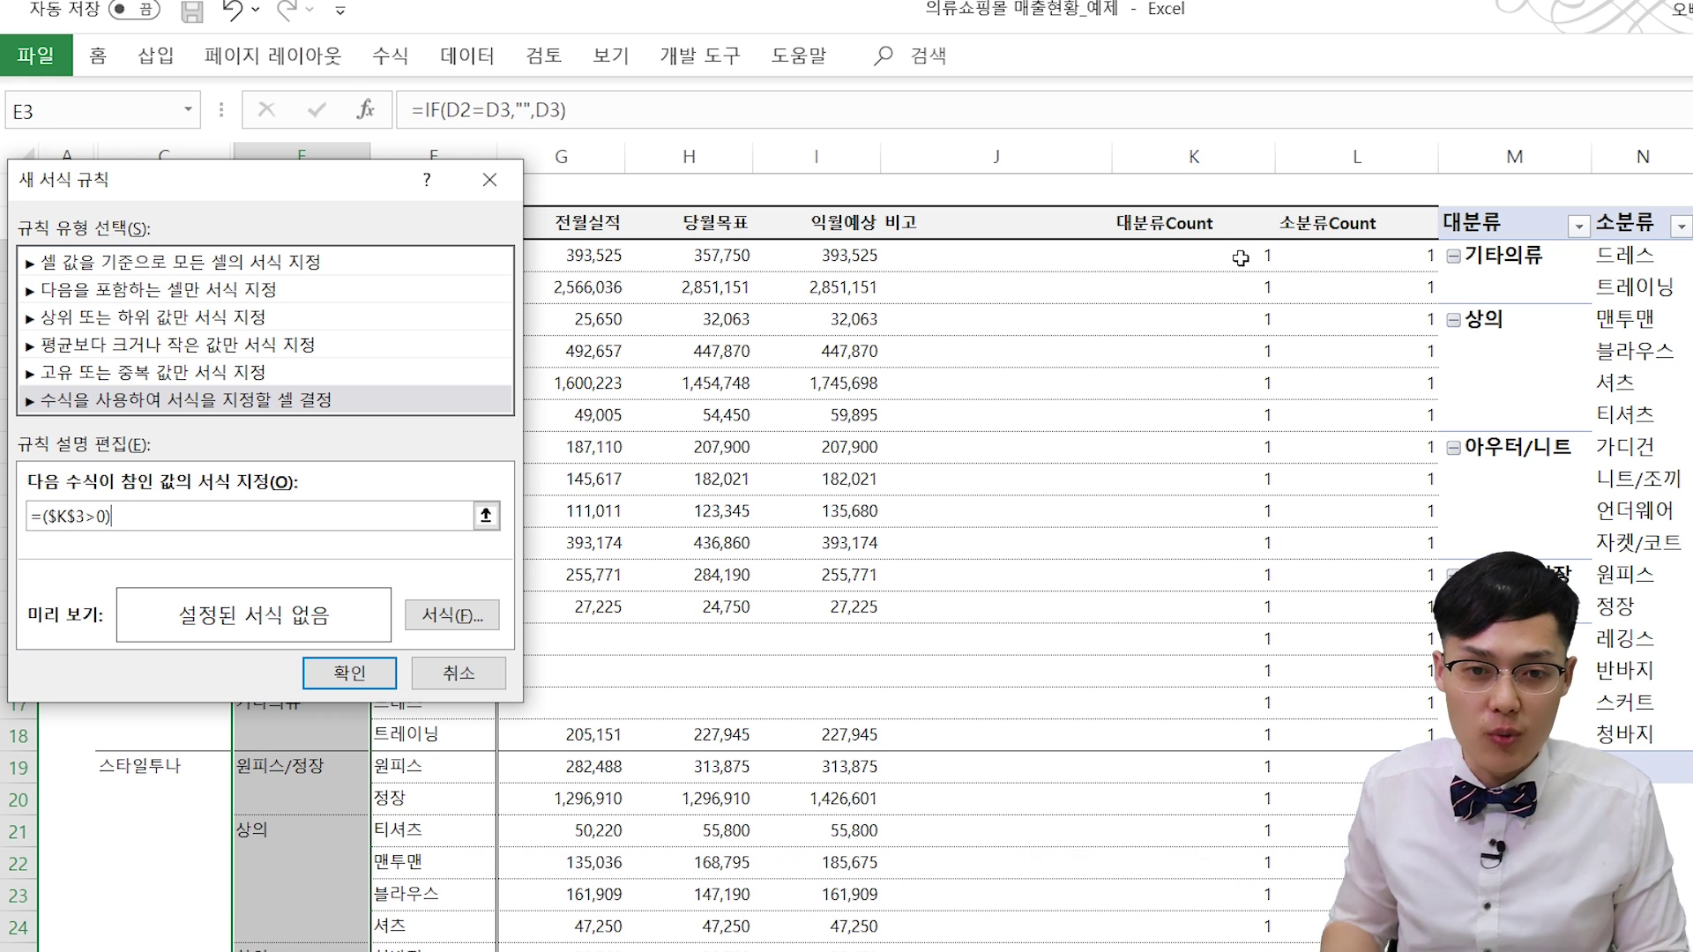
key("Left")
key("Left")
key("Left")
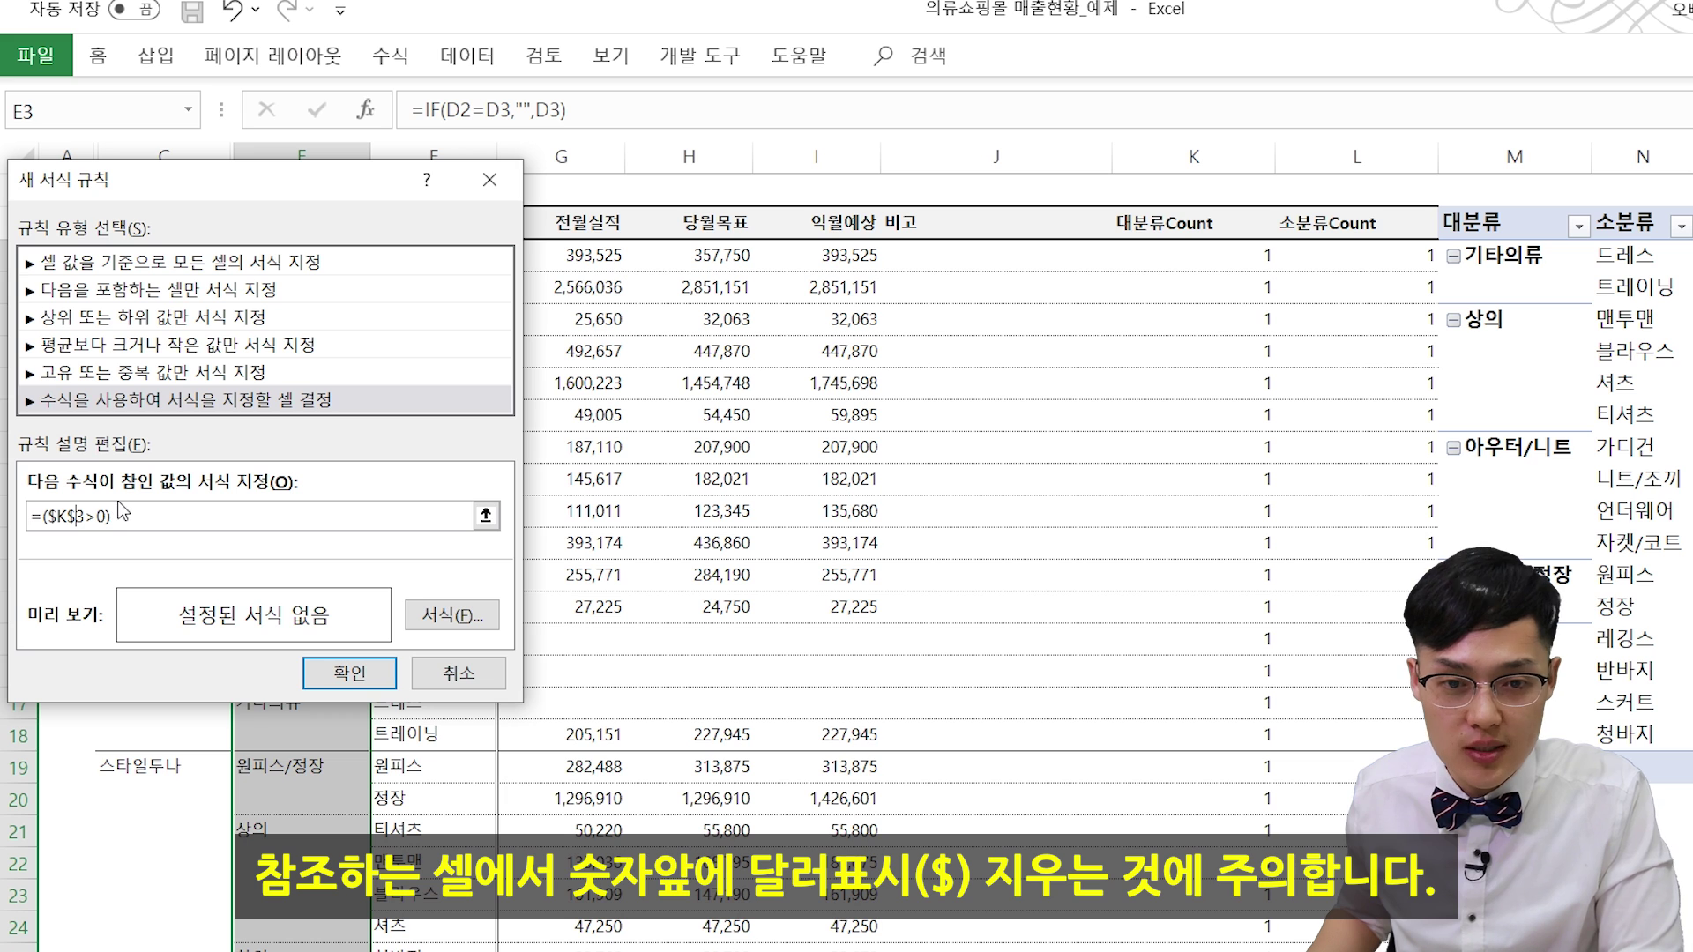
key("BackSpace")
Step: Give the rule a light yellow background fill and apply it to the [@]대분류 cells
left_click(449, 617)
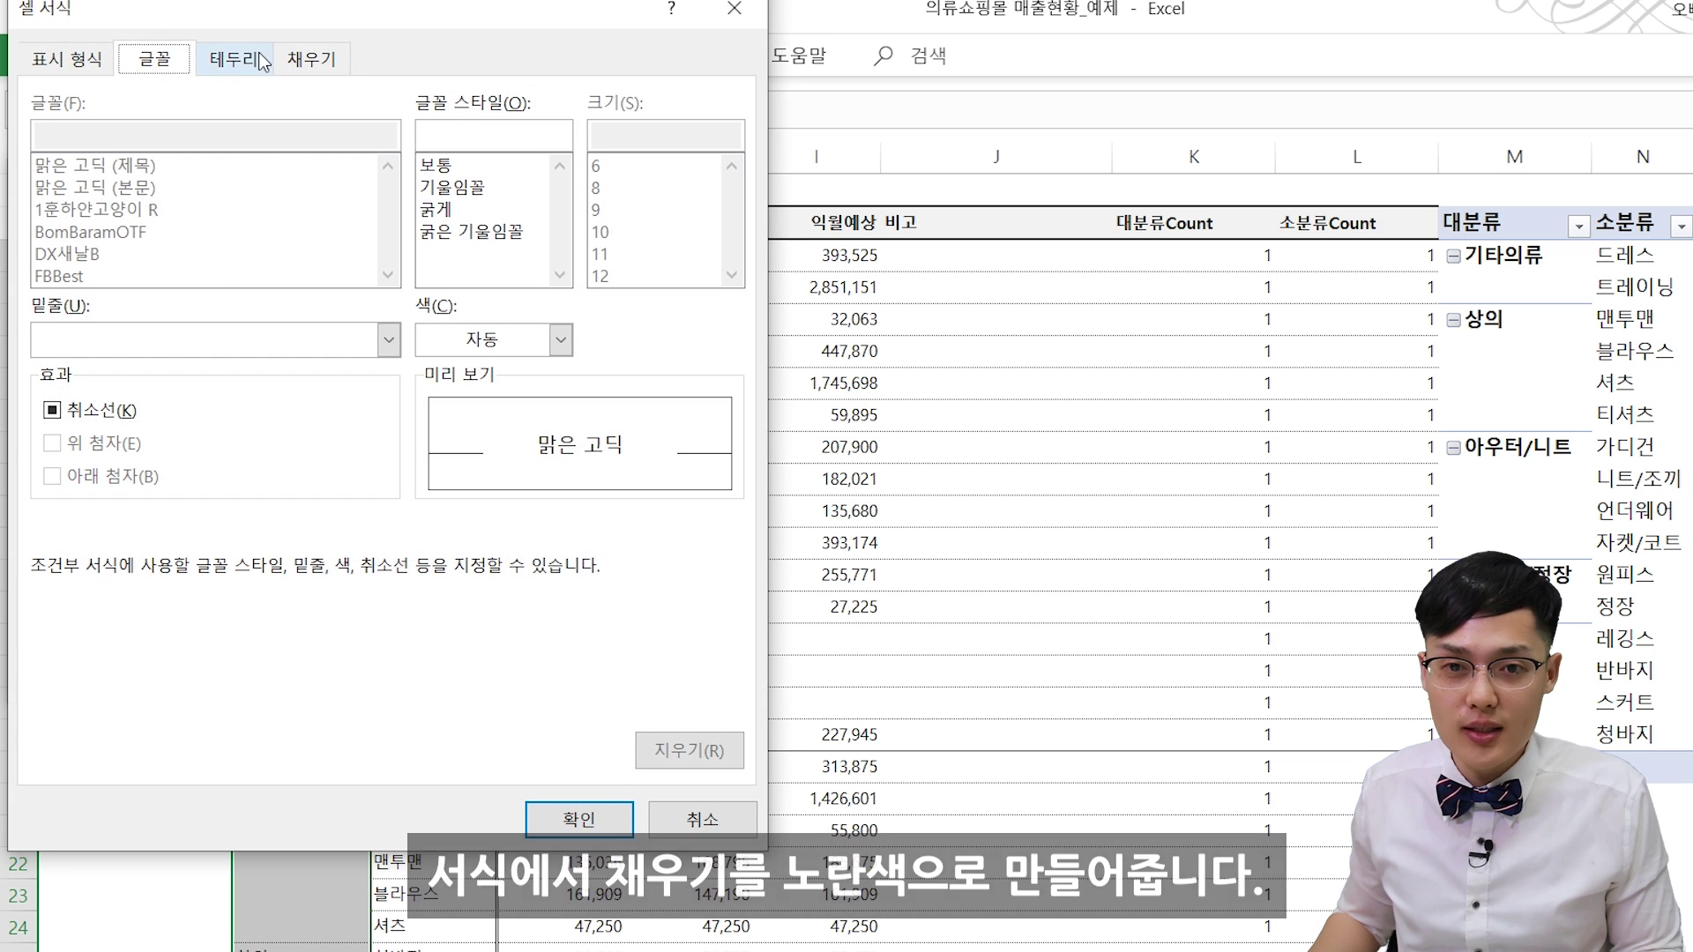
left_click(294, 62)
left_click(226, 206)
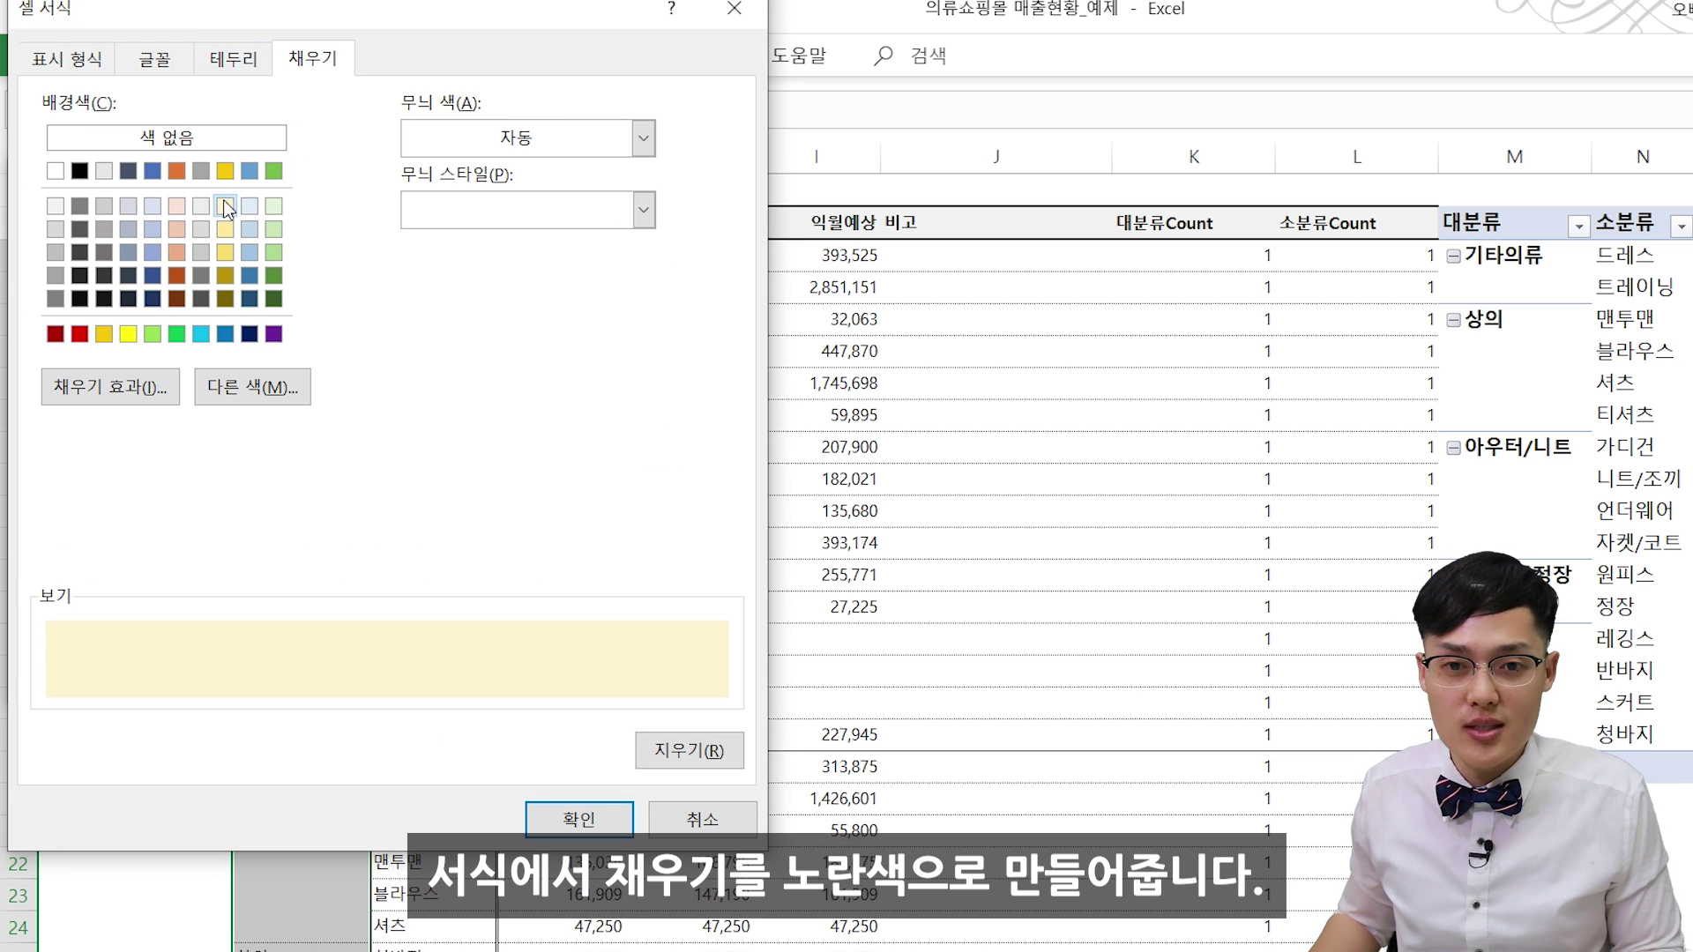
left_click(622, 818)
left_click(344, 696)
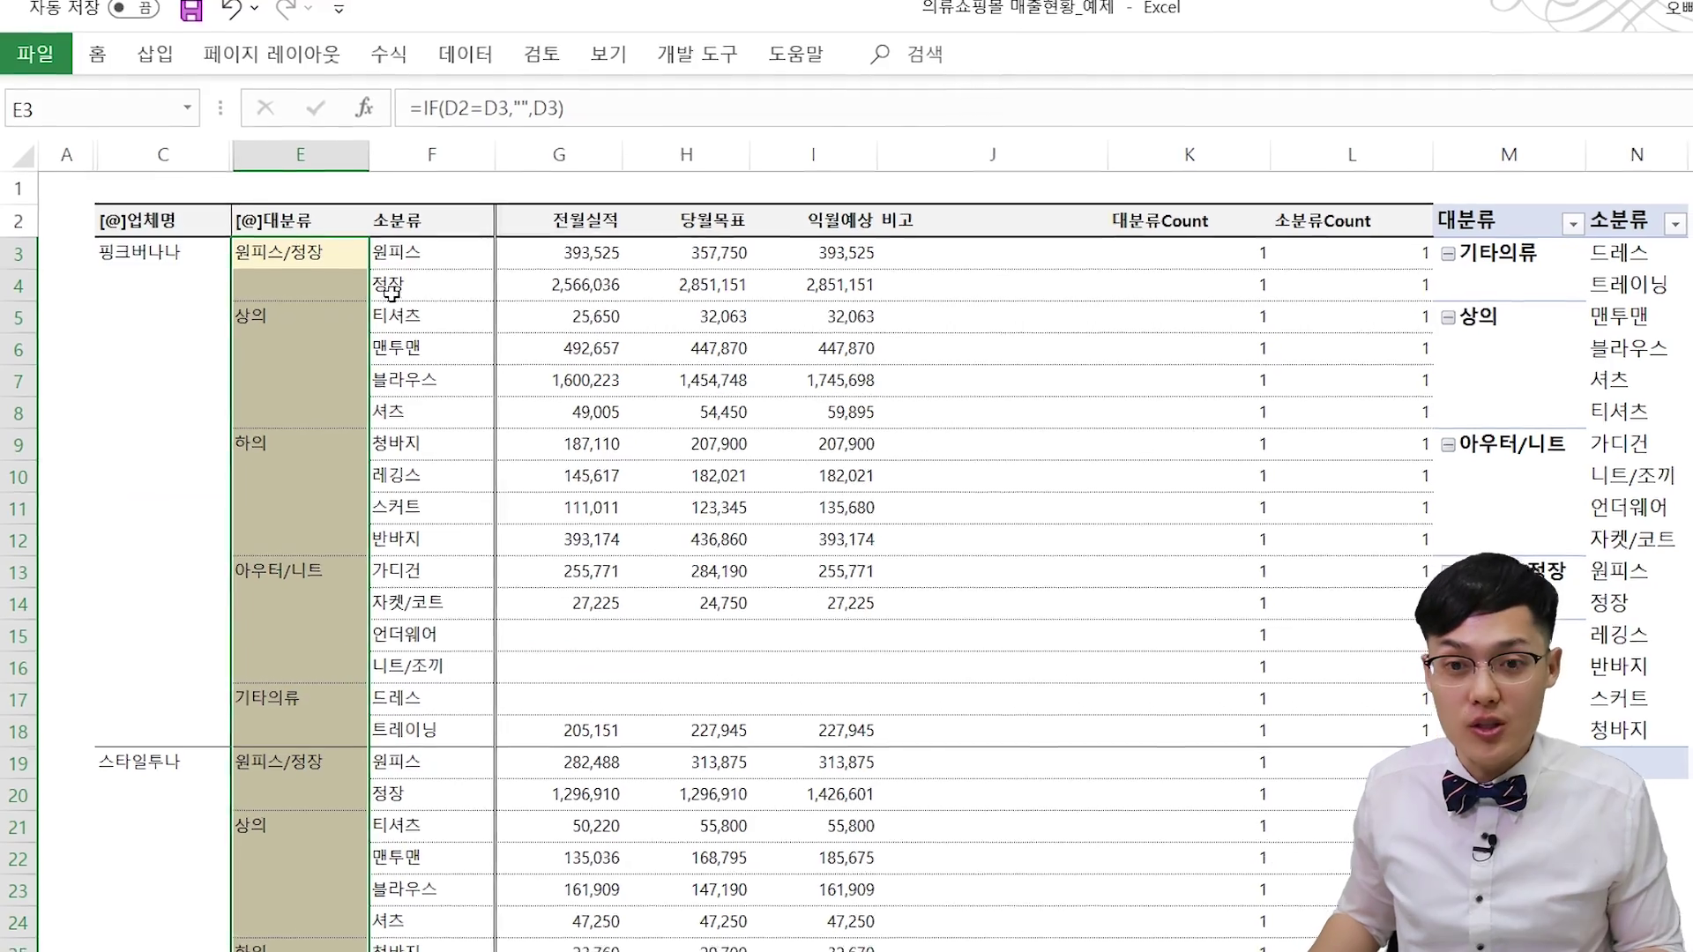
Step: Select F3:J34, from 소분류 through 비고, and start a new formula-based conditional formatting rule
left_click(410, 253)
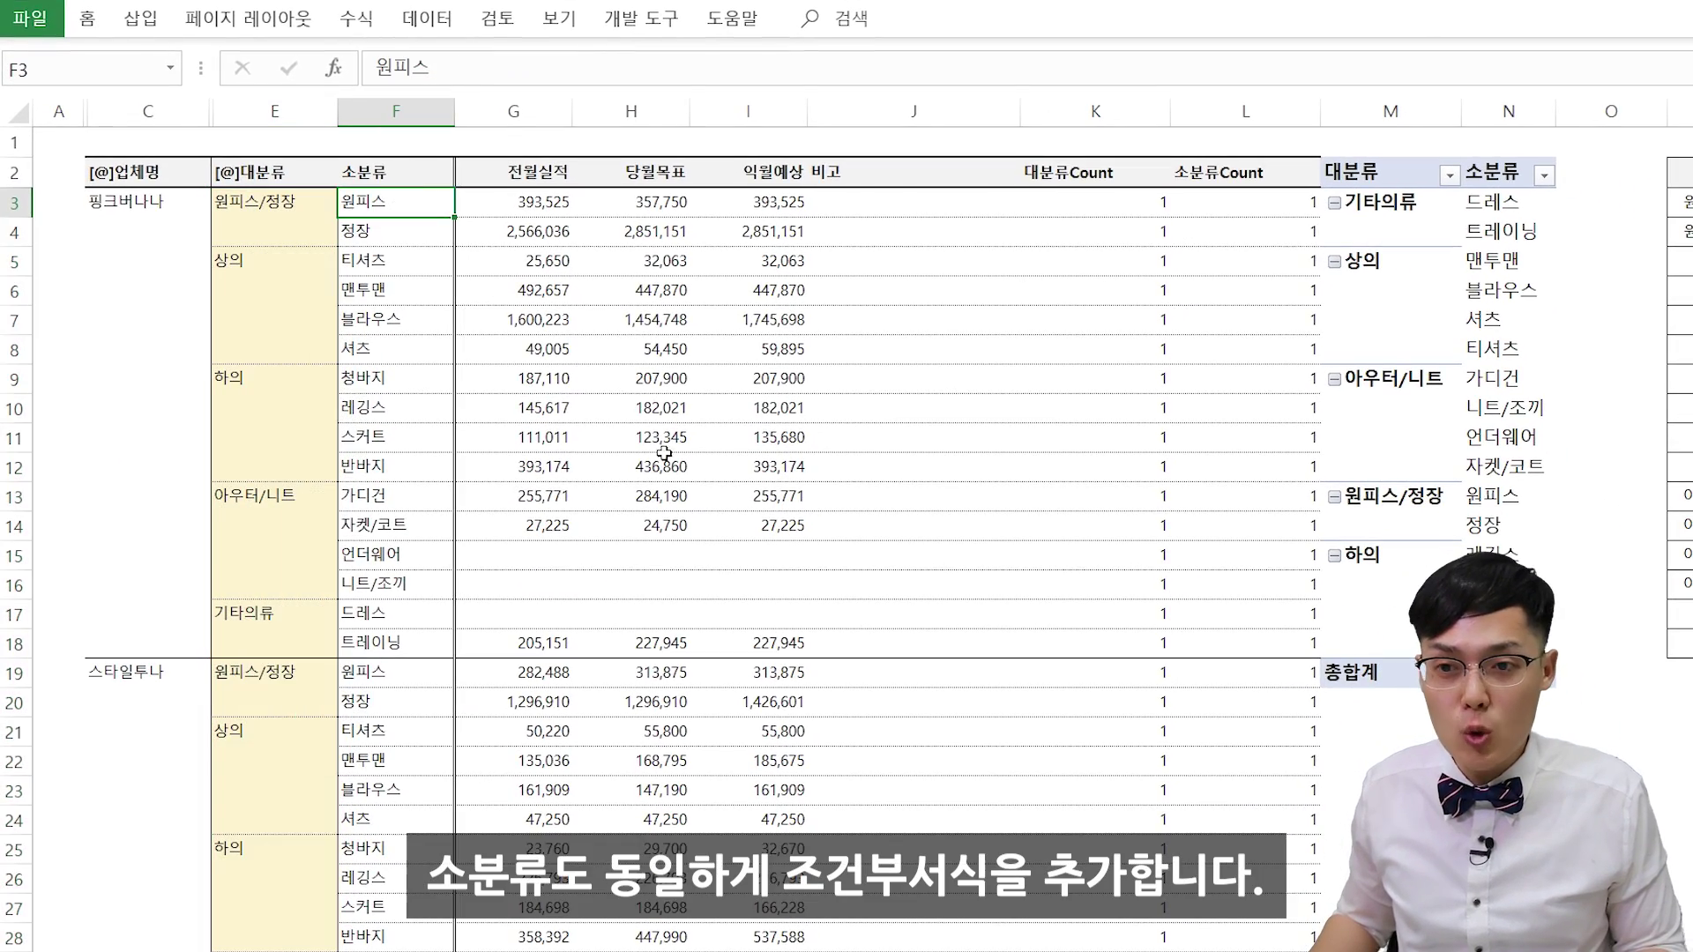
scroll(963, 578, "down", 3)
left_click(923, 853, "shift")
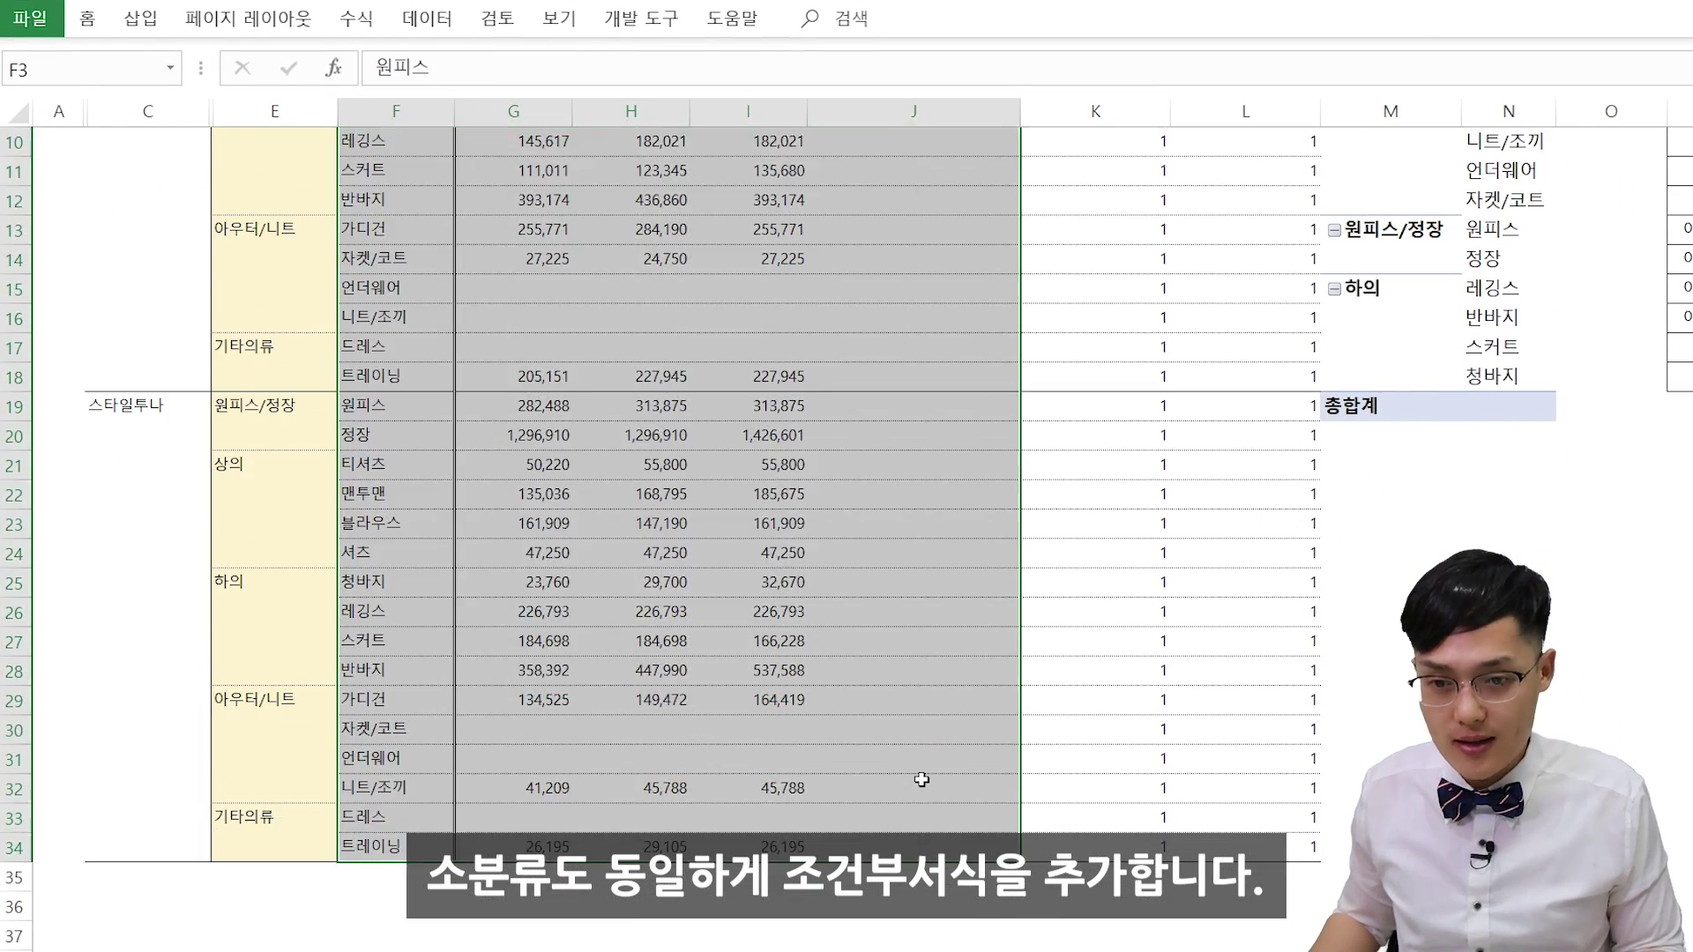
scroll(920, 779, "up", 3)
left_click(101, 28)
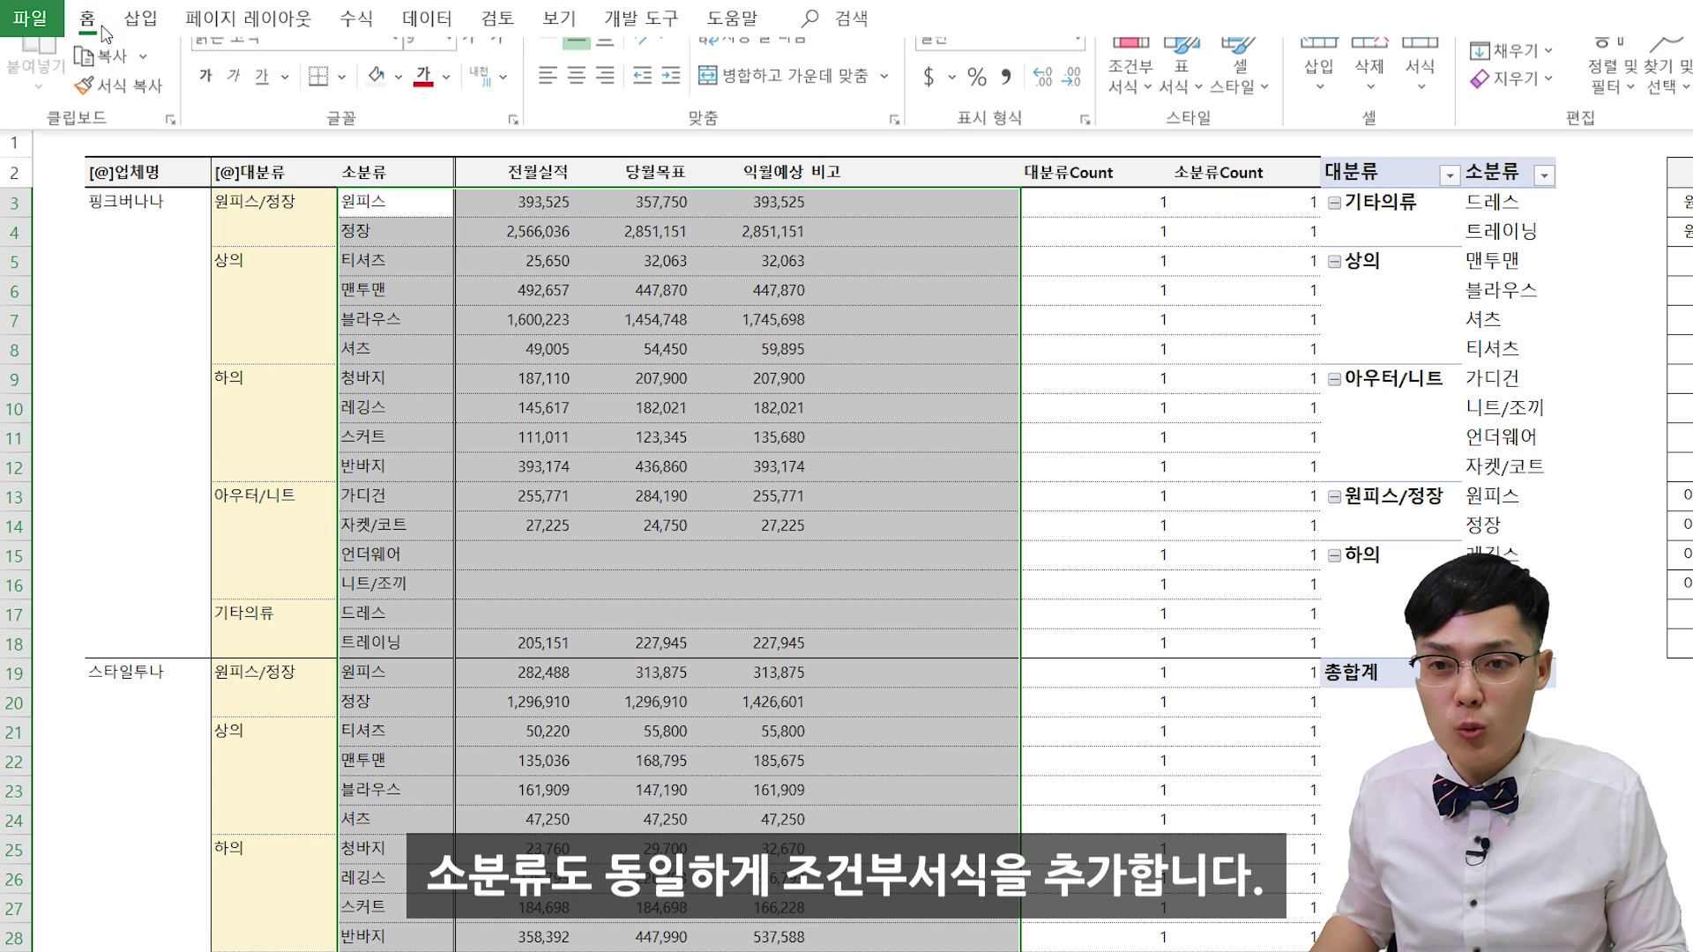
left_click(1133, 88)
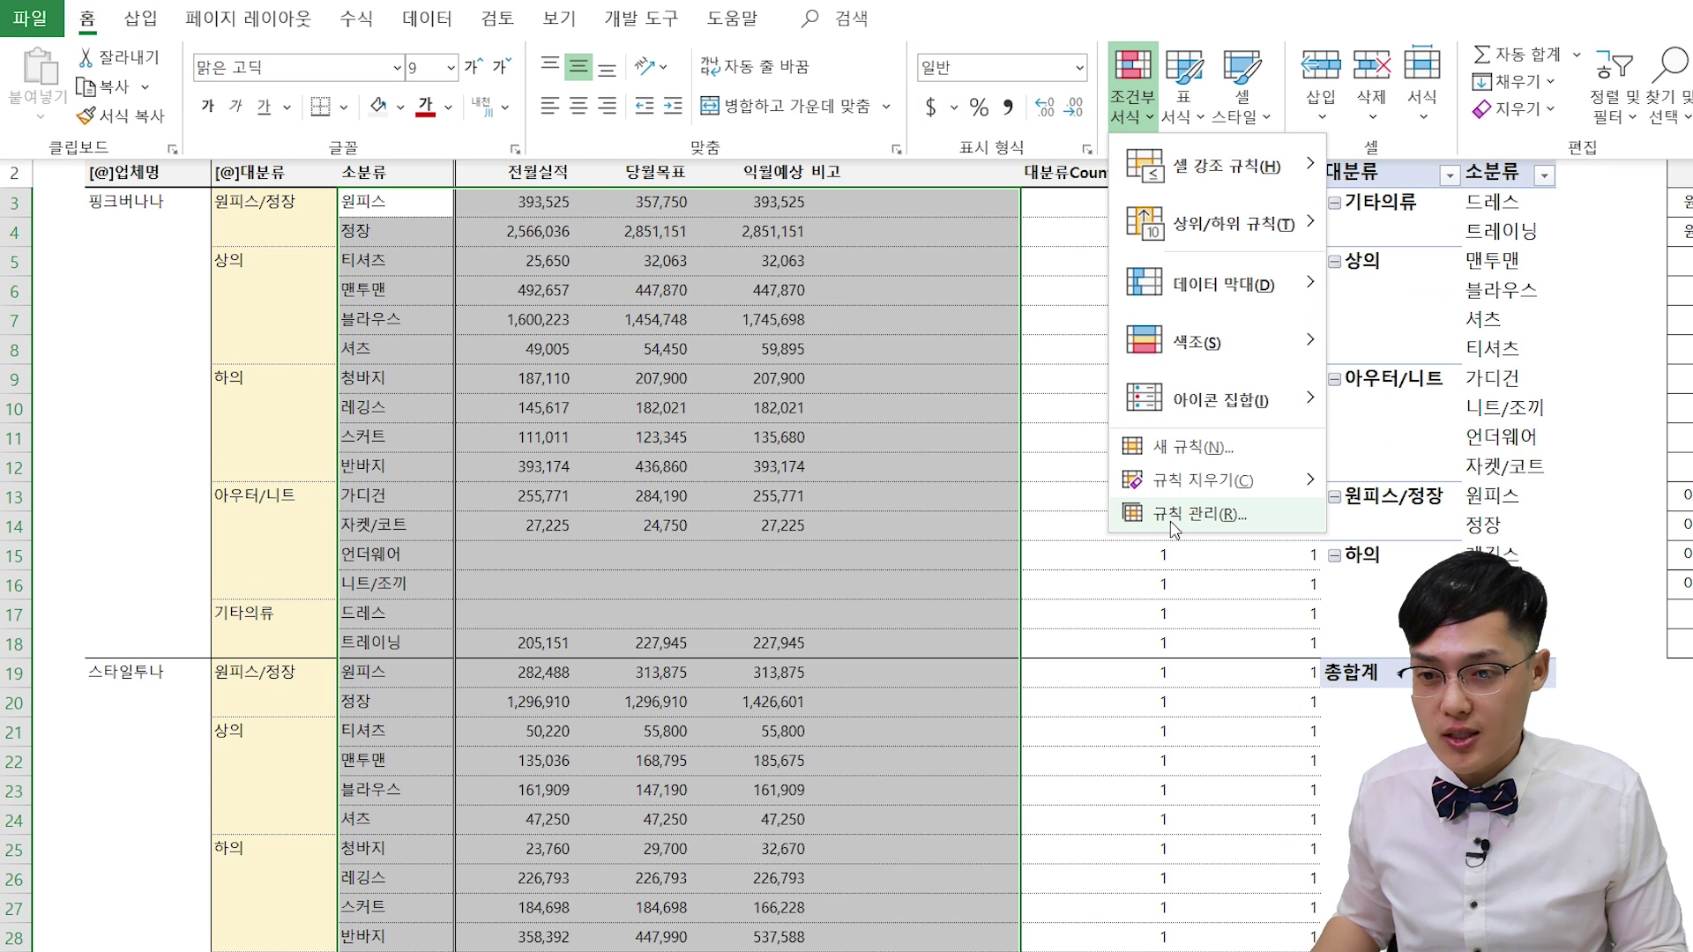
left_click(1185, 446)
left_click(159, 307)
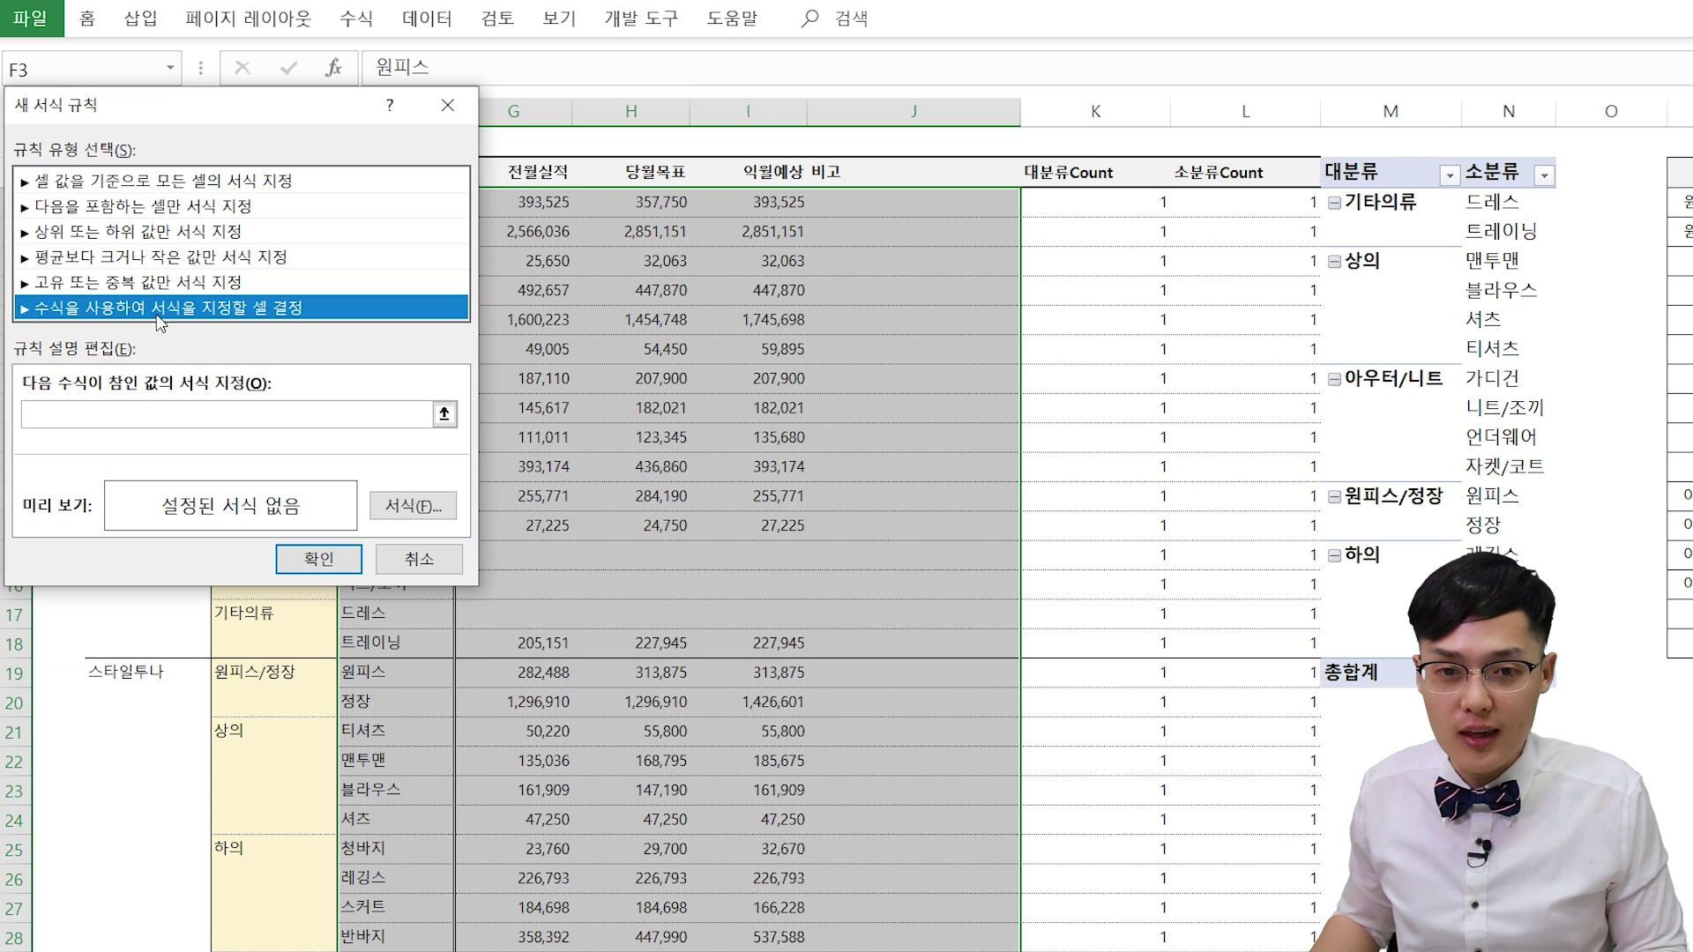
Step: Define the rule with the formula =($L3>0) and a light yellow fill, and apply it to the selected range
left_click(140, 412)
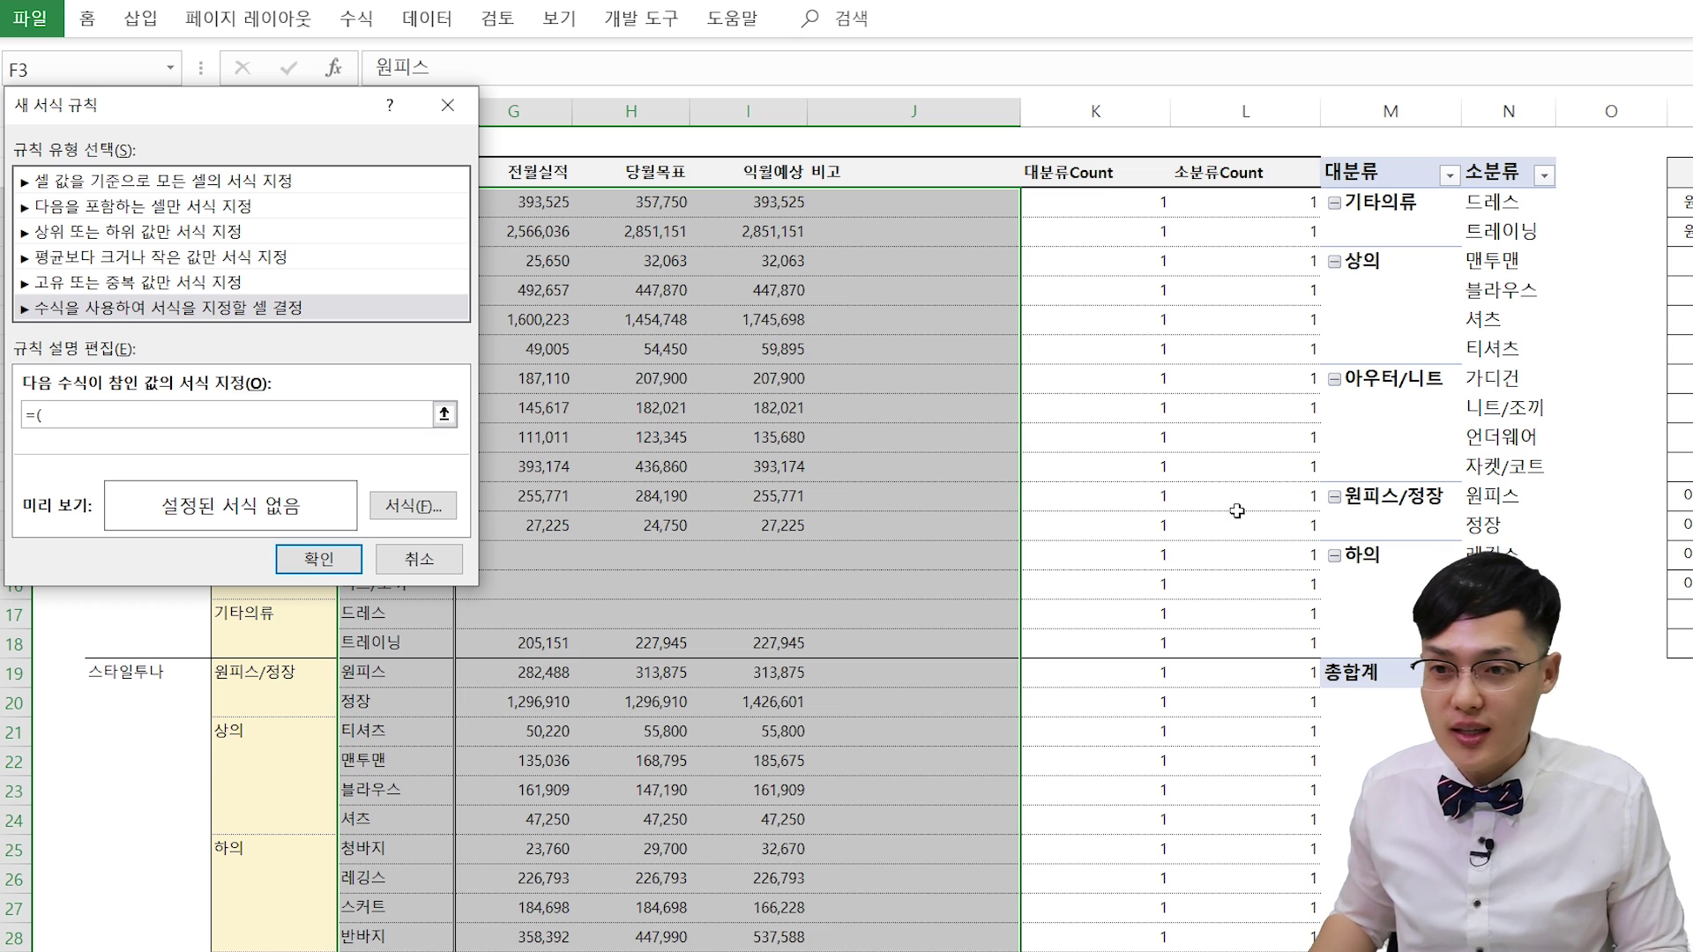
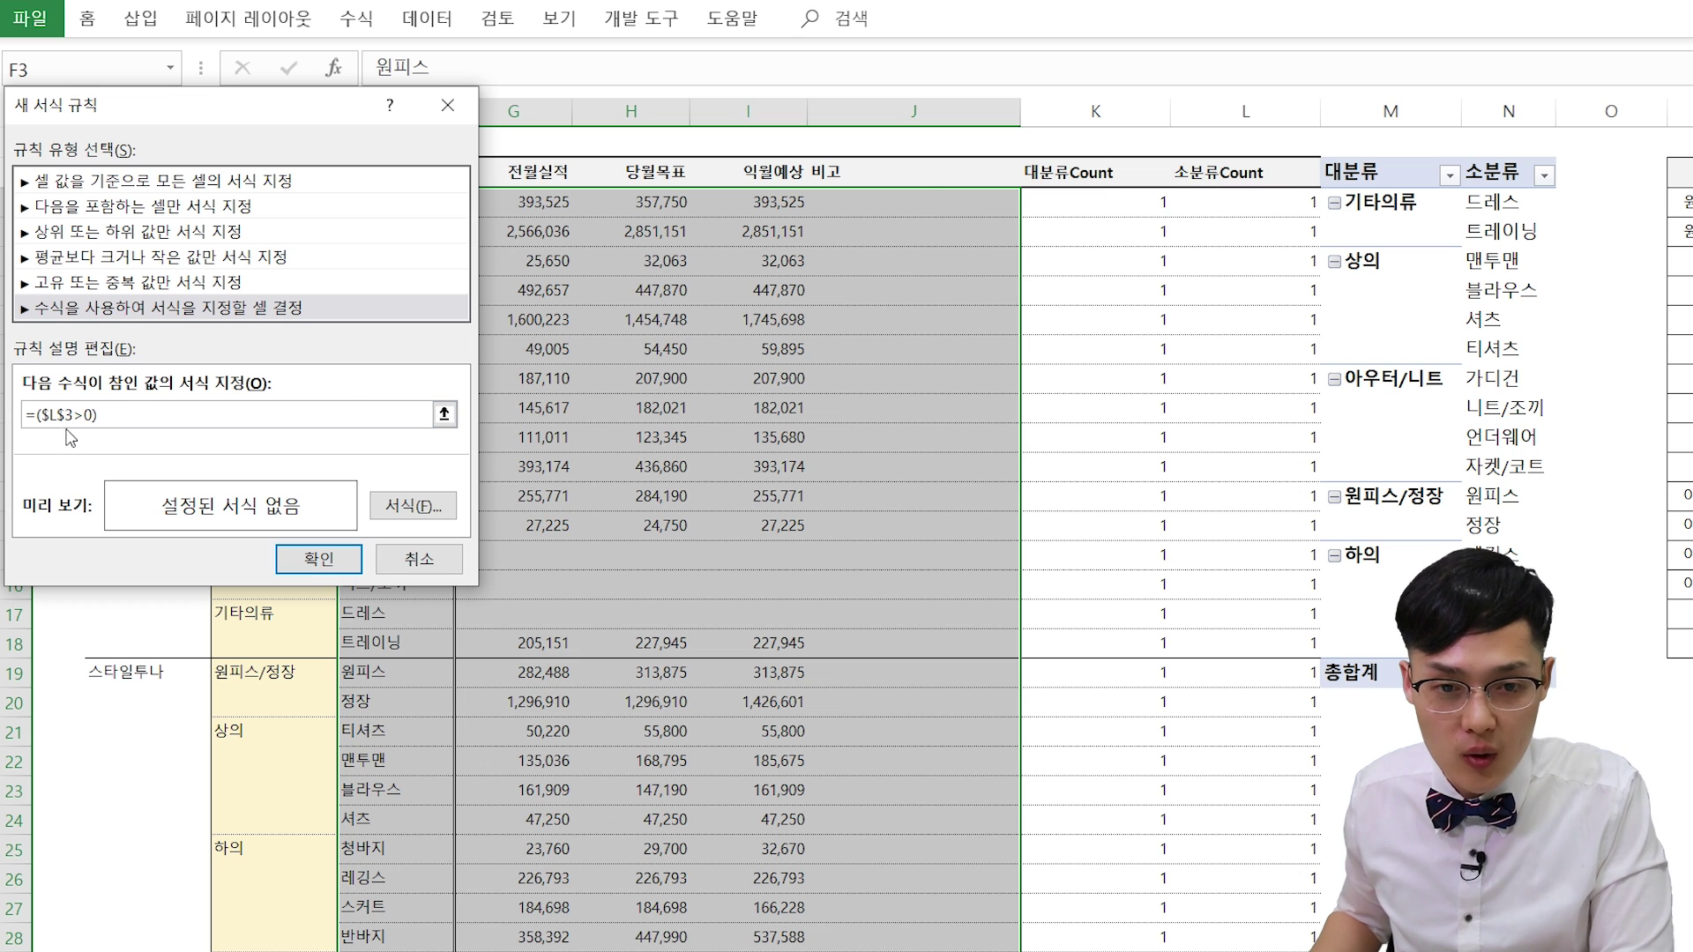
left_click(394, 515)
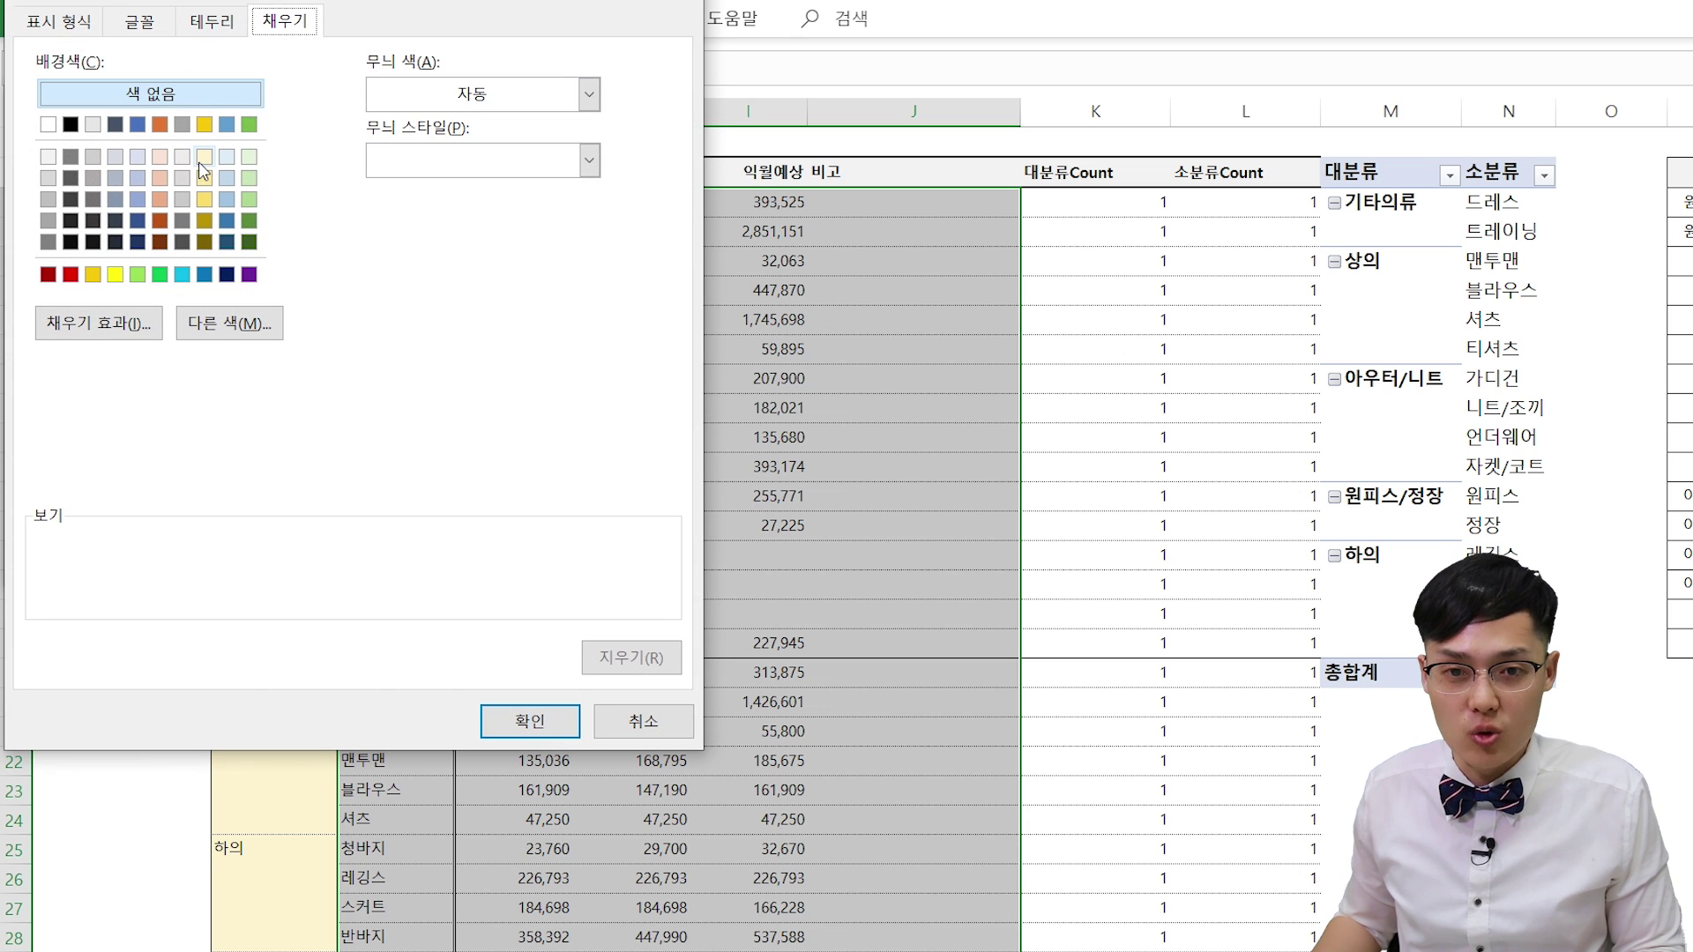
left_click(204, 159)
left_click(507, 721)
left_click(418, 557)
left_click(633, 465)
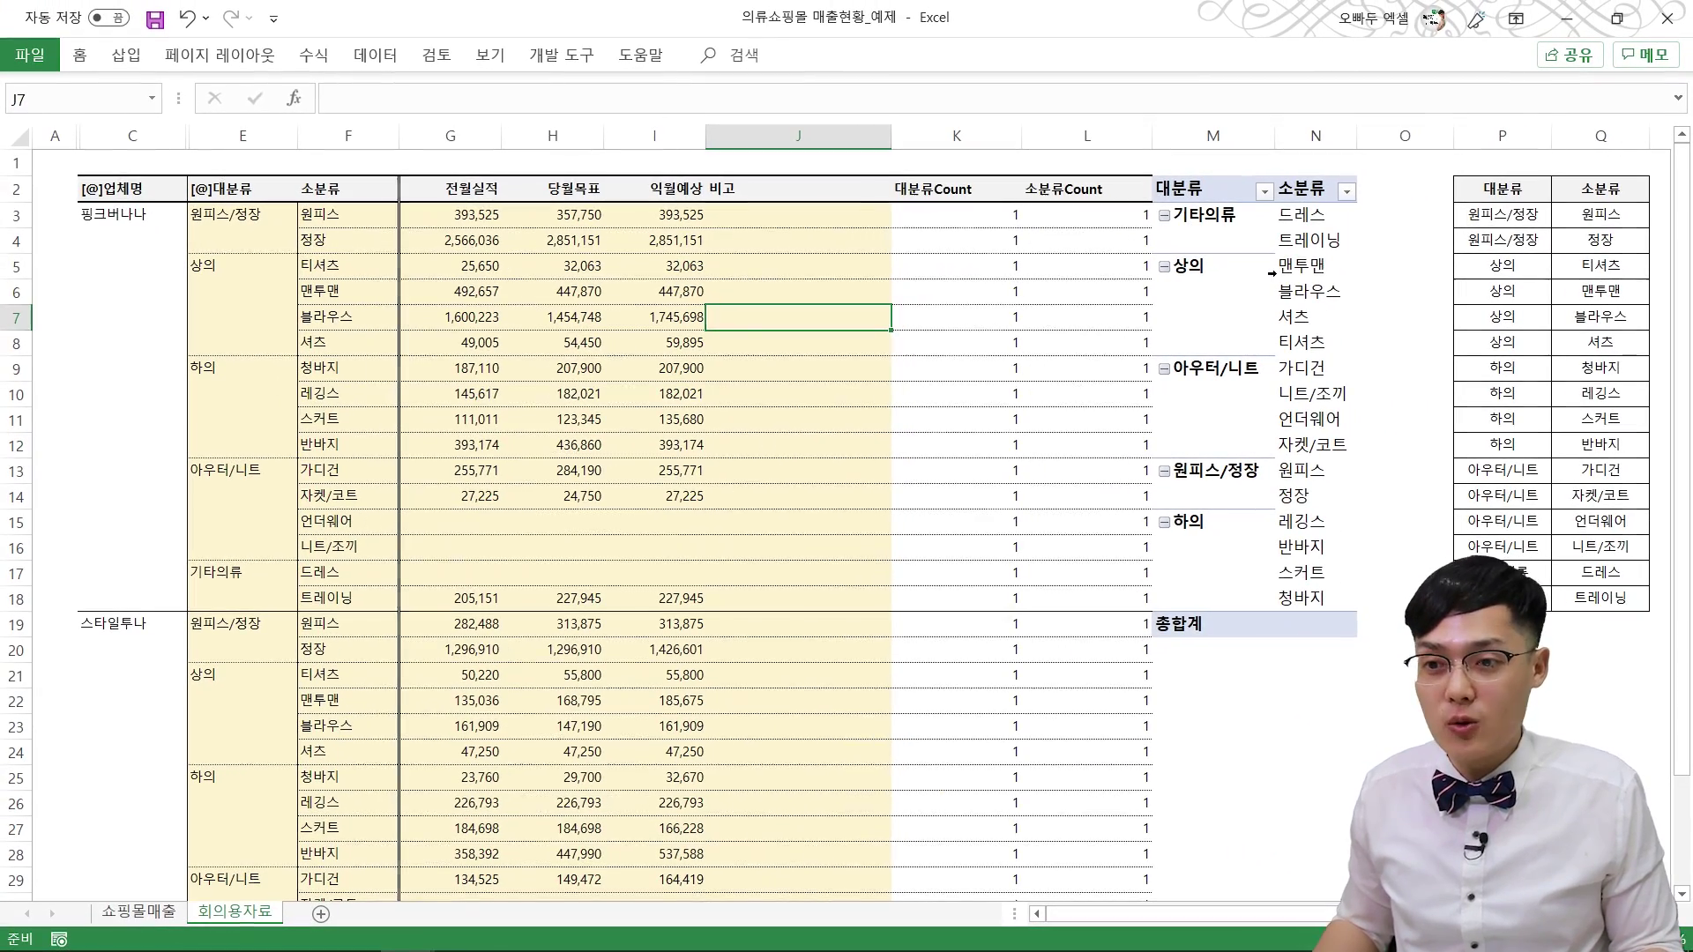
Step: Insert slicers for 대분류 and 소분류 from the category pivot table
left_click(1453, 262)
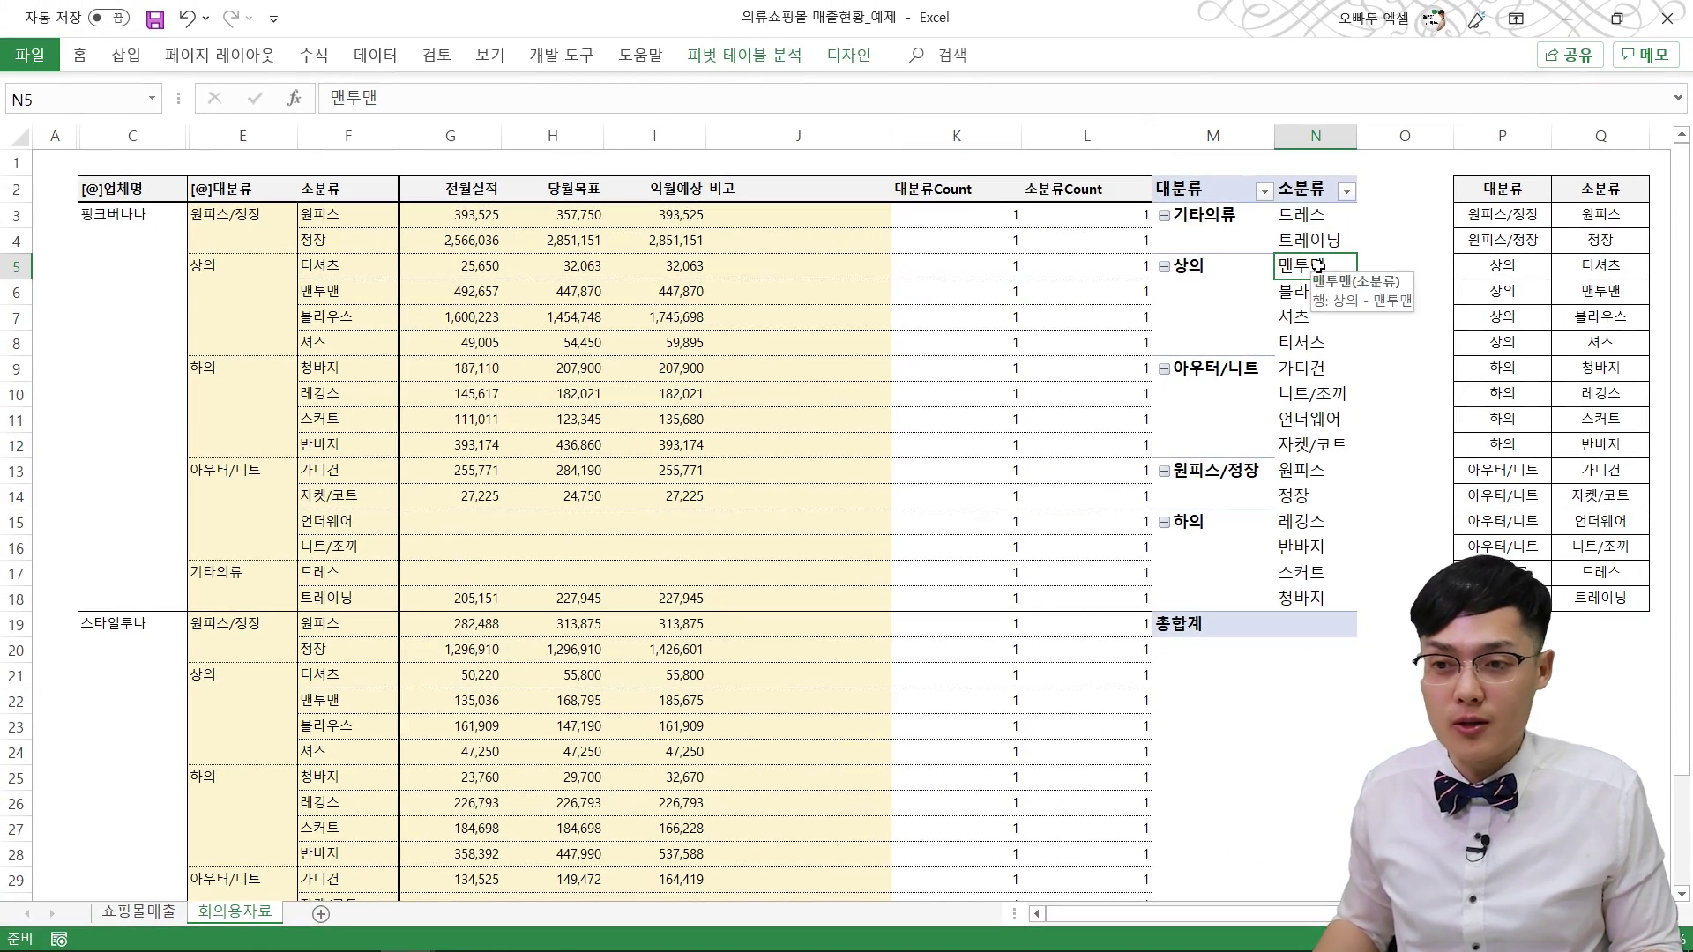
left_click(126, 55)
left_click(1183, 129)
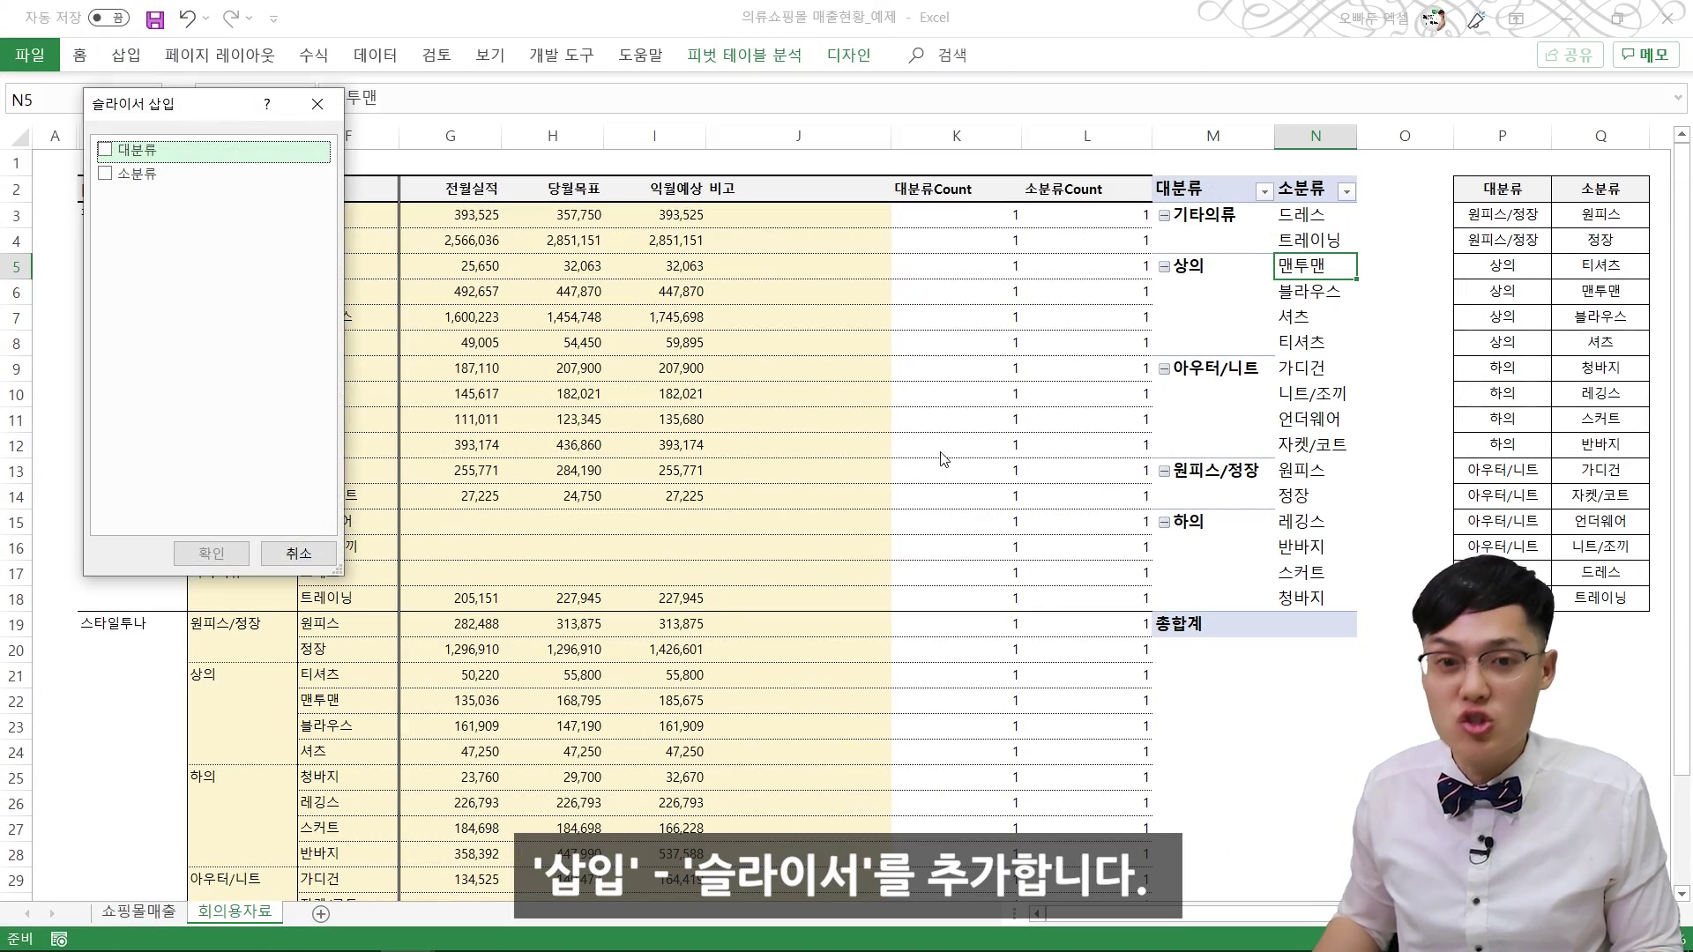
left_click(105, 150)
left_click(108, 174)
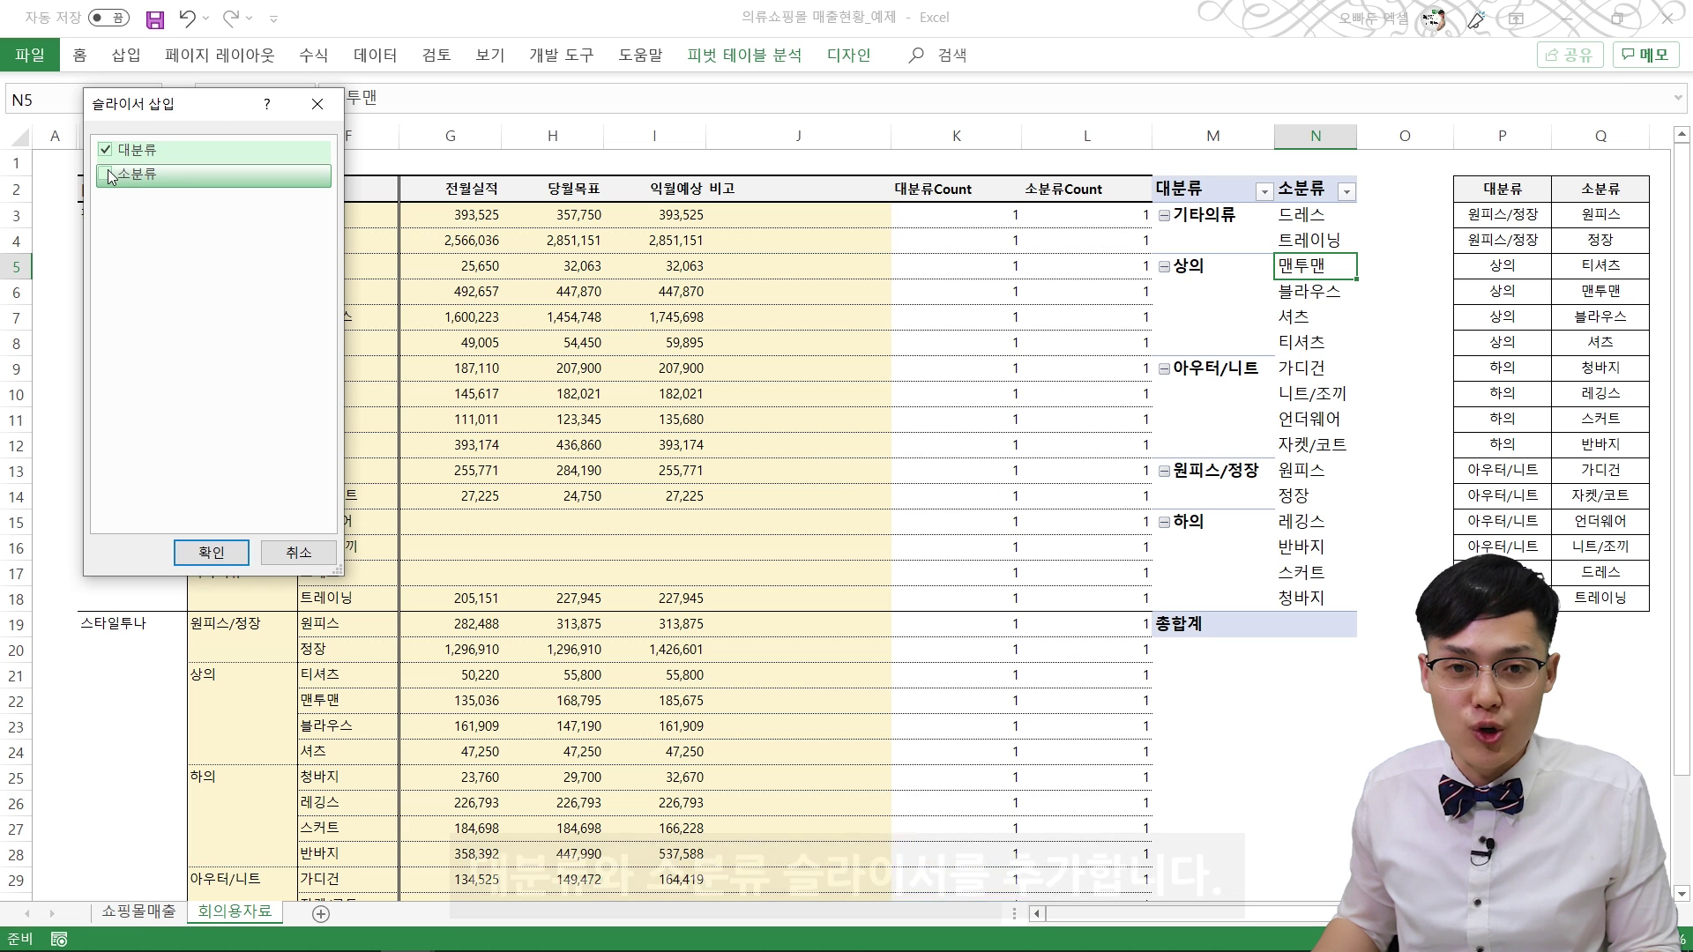
left_click(211, 552)
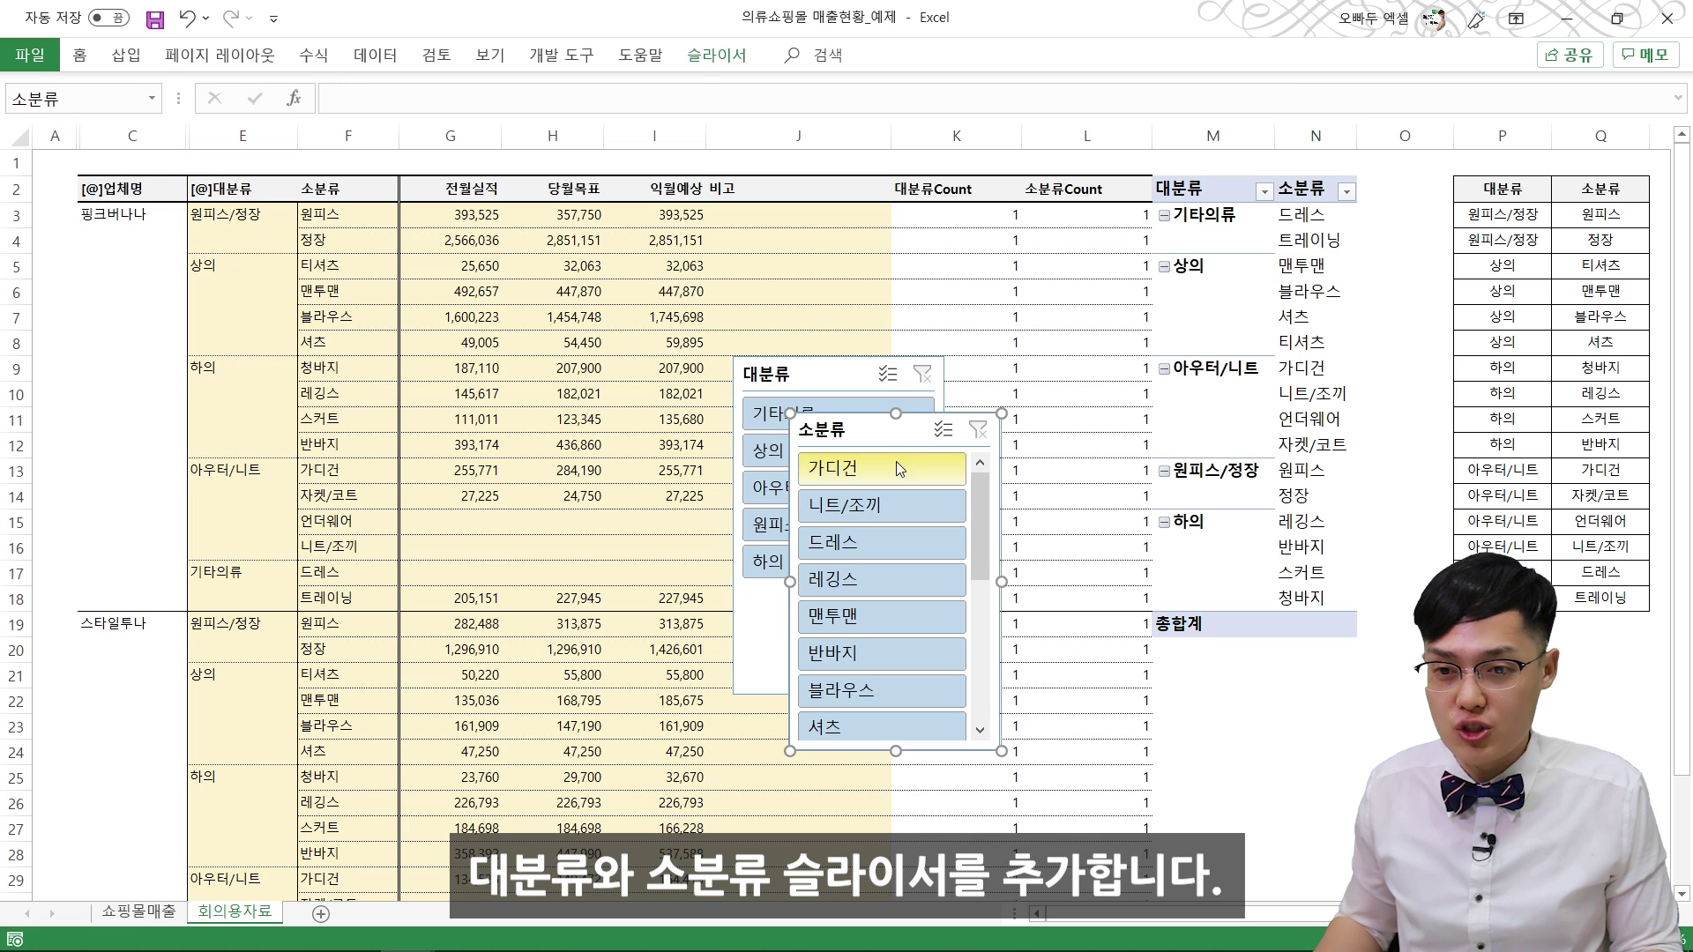
Step: Widen column A and place the 대분류 slicer there from row 2, with the 소분류 slicer below it
left_click(1232, 755)
left_click_drag(77, 137, 233, 140)
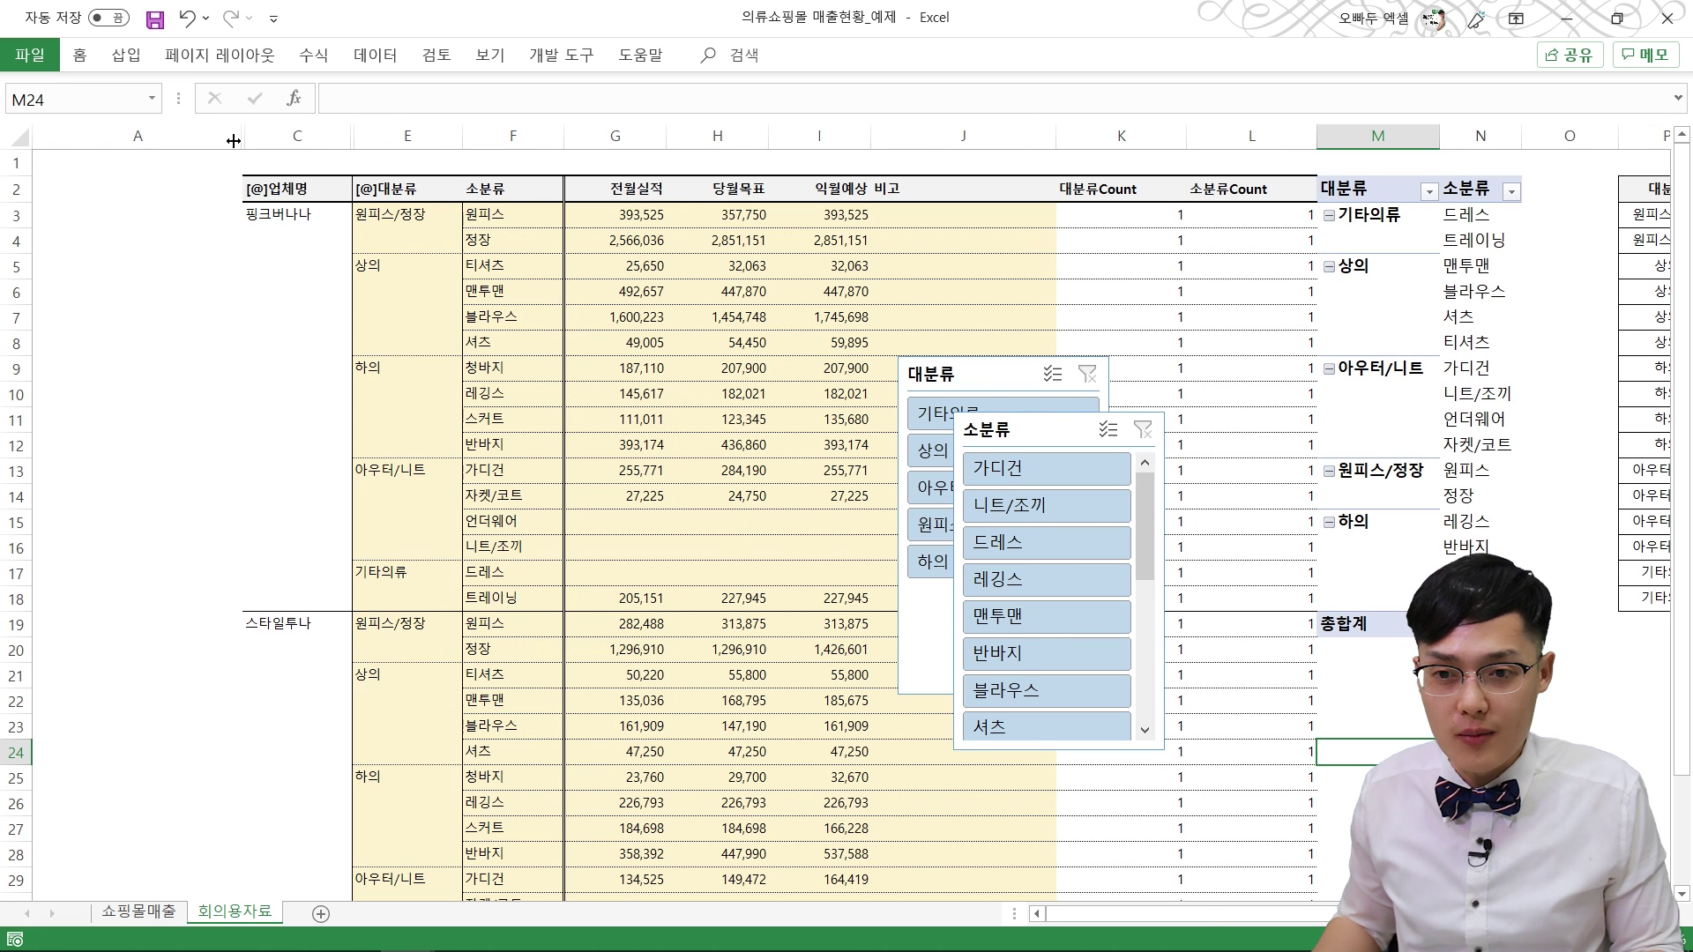
left_click_drag(937, 364, 74, 182)
left_click_drag(981, 420, 53, 533)
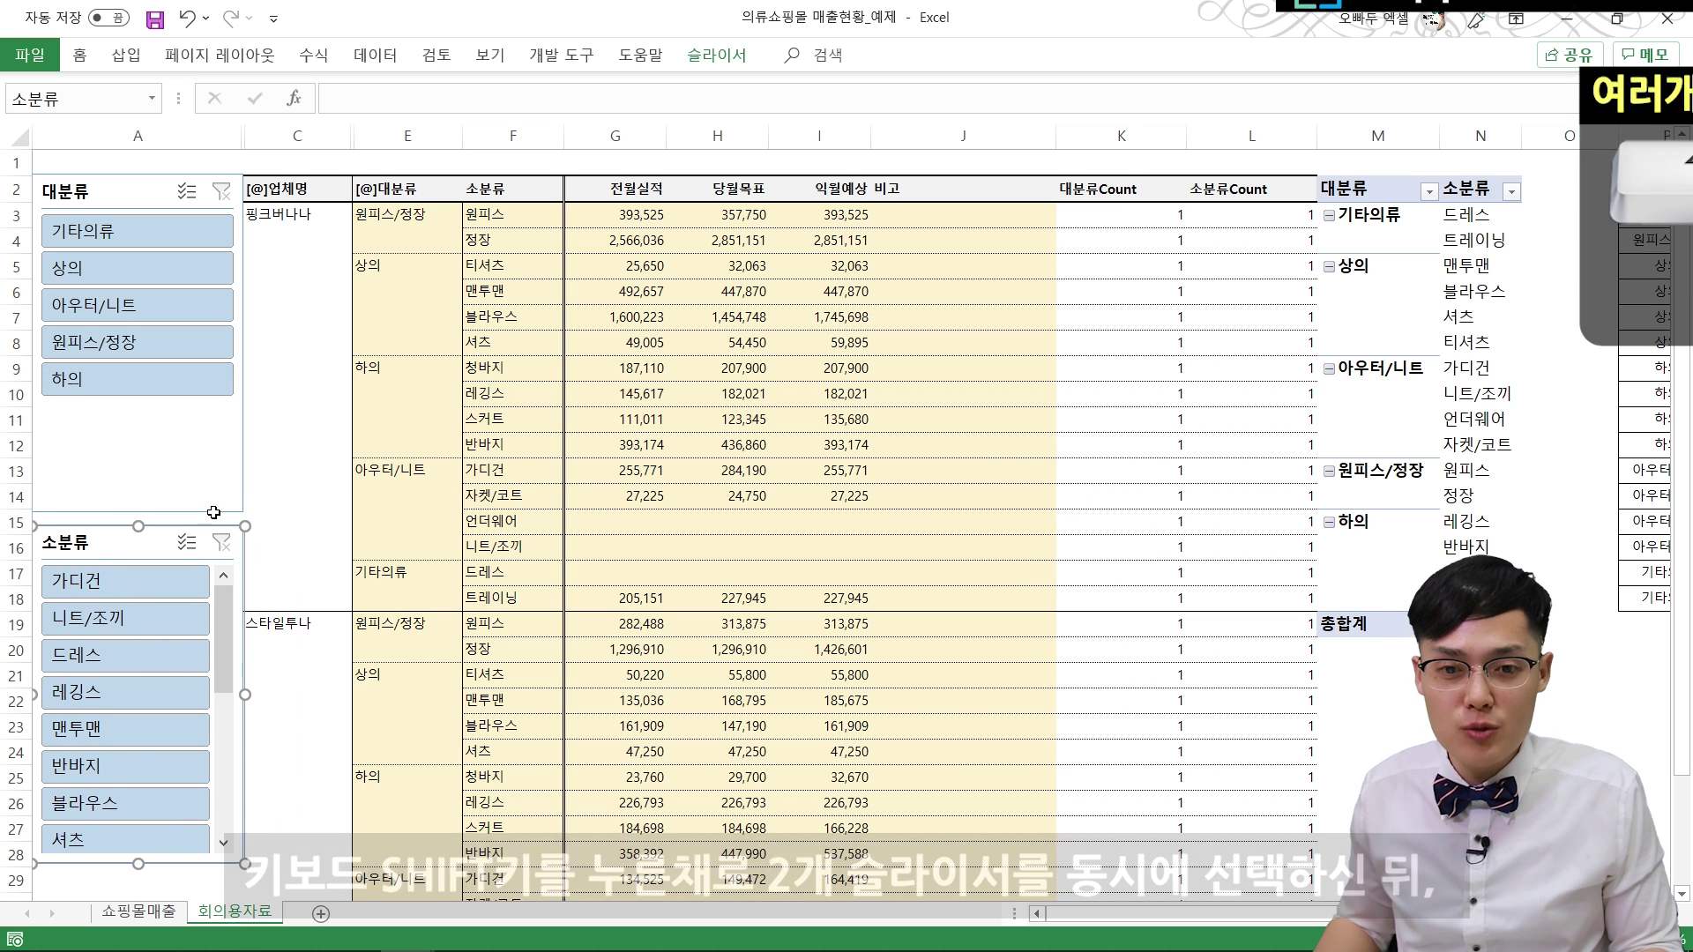
Step: Apply the black slicer style to both slicers together and narrow them within column A
left_click(199, 485, "shift")
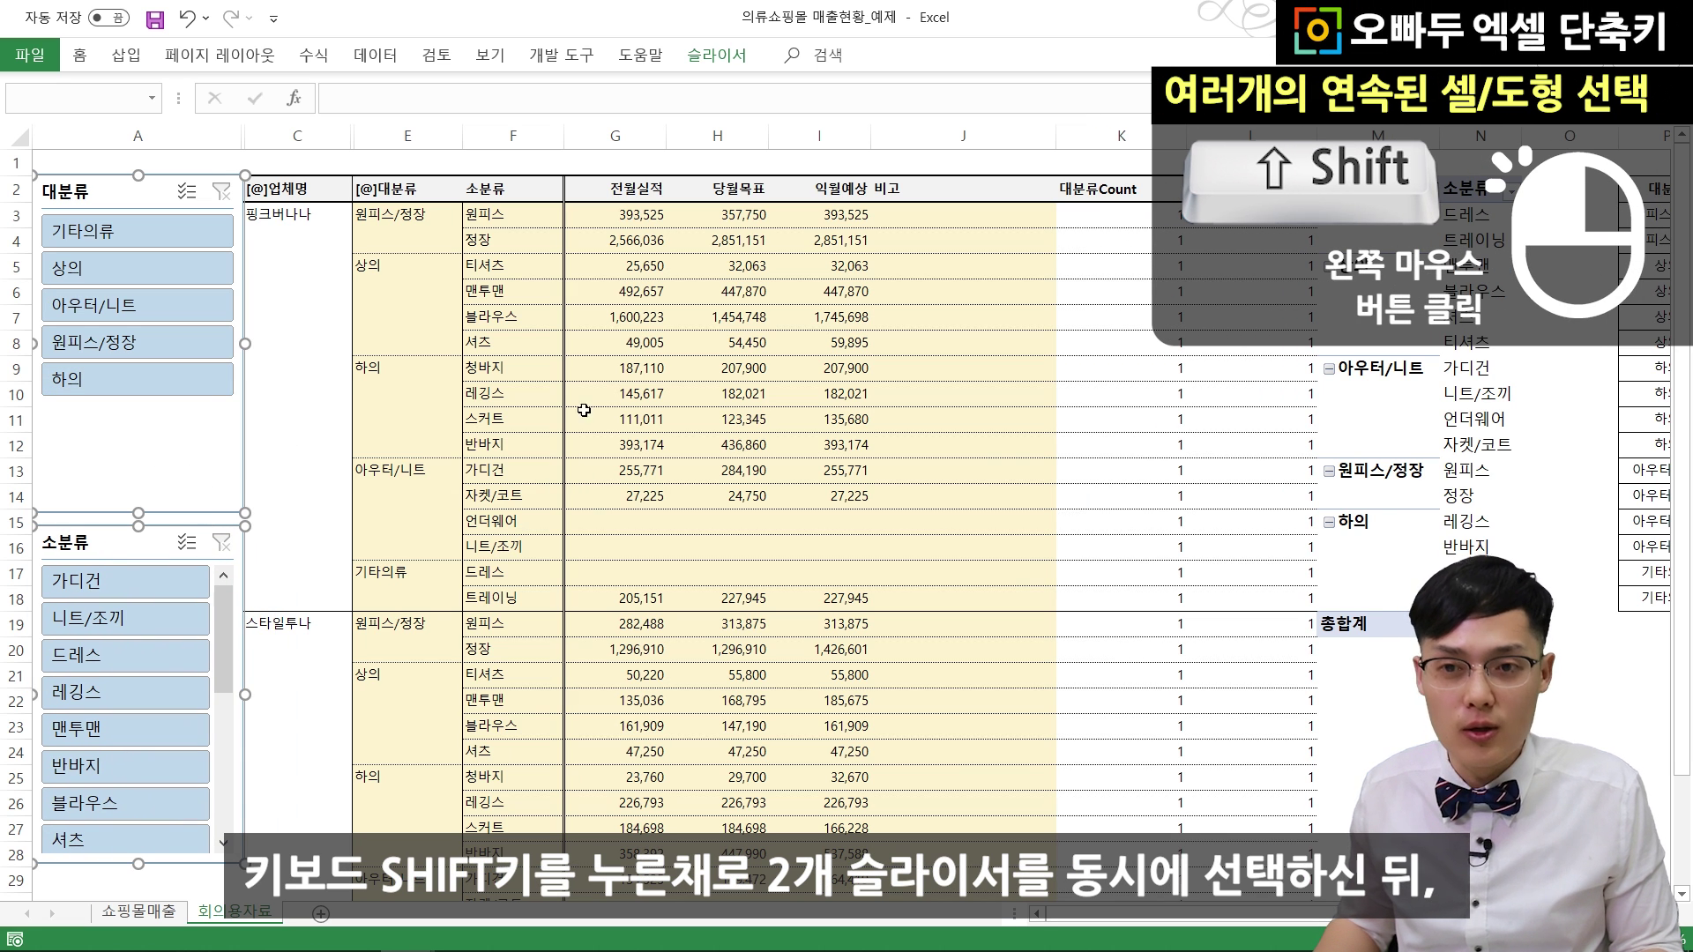
left_click(687, 49)
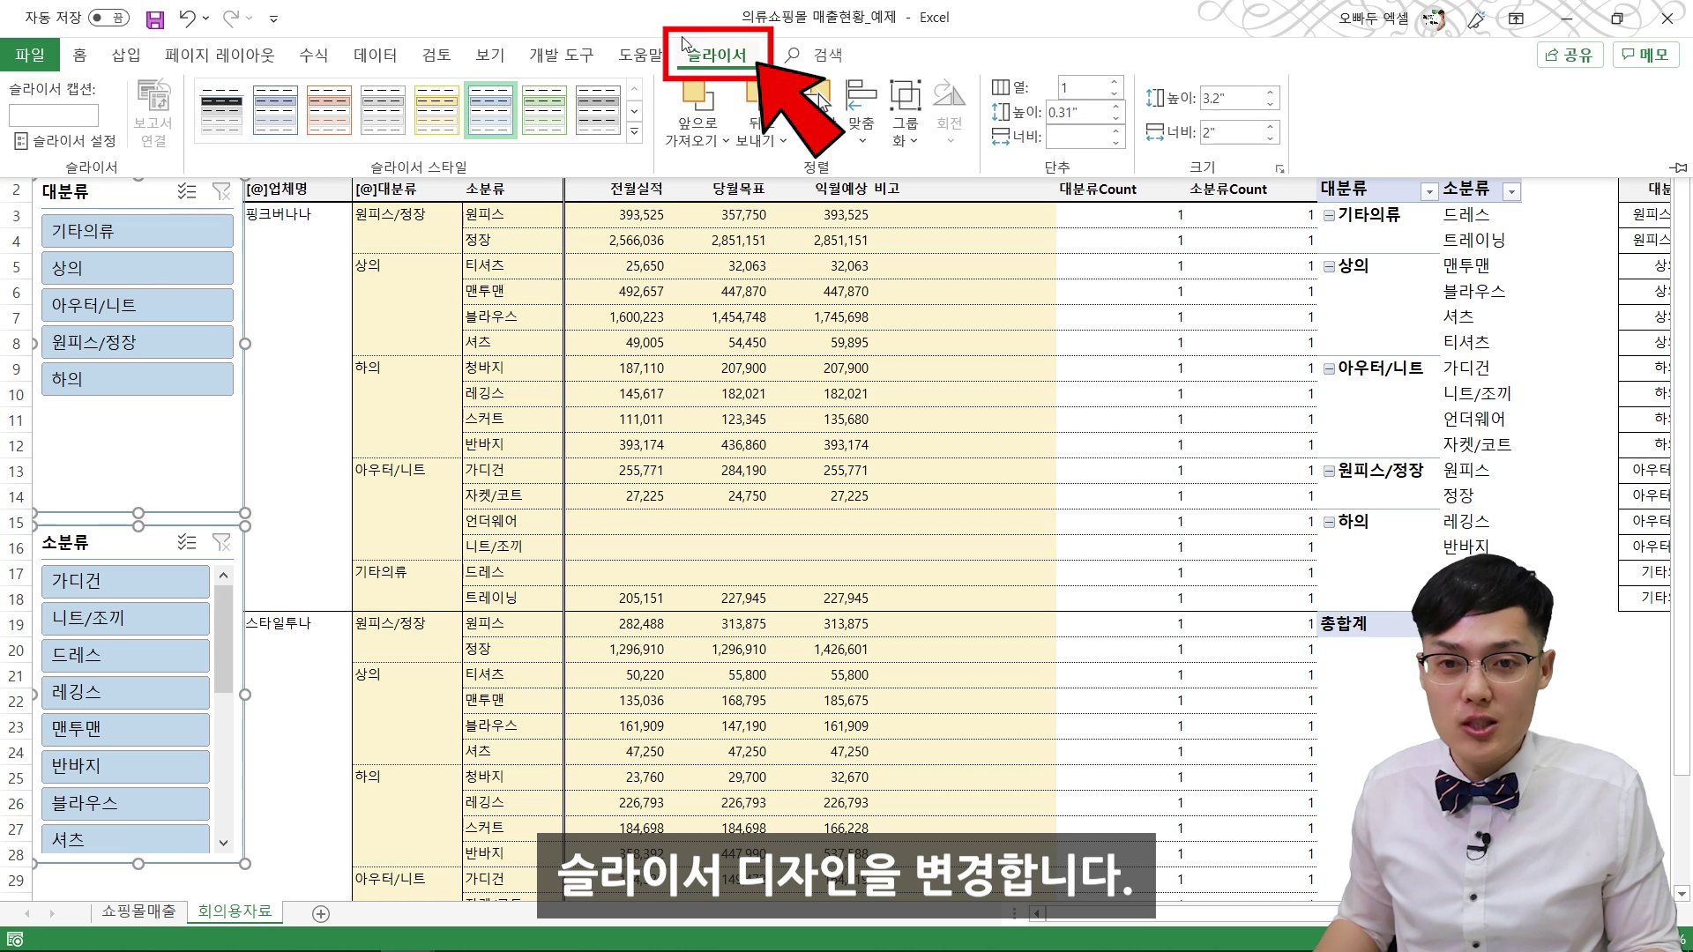
left_click(220, 110)
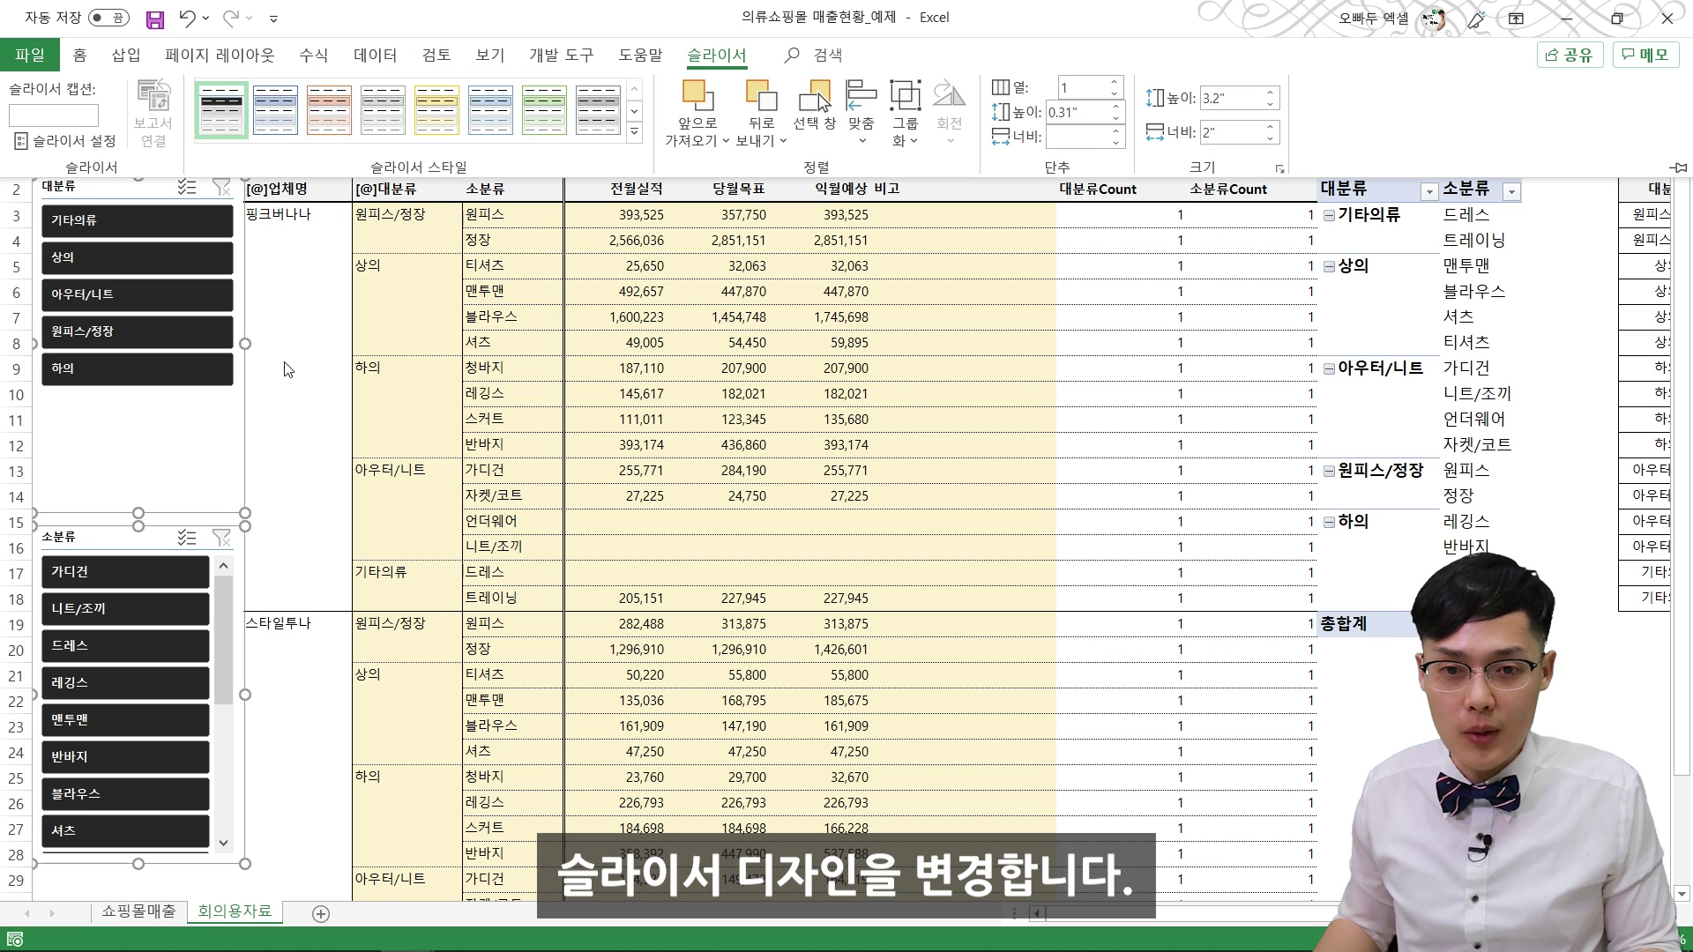
left_click_drag(245, 344, 202, 353)
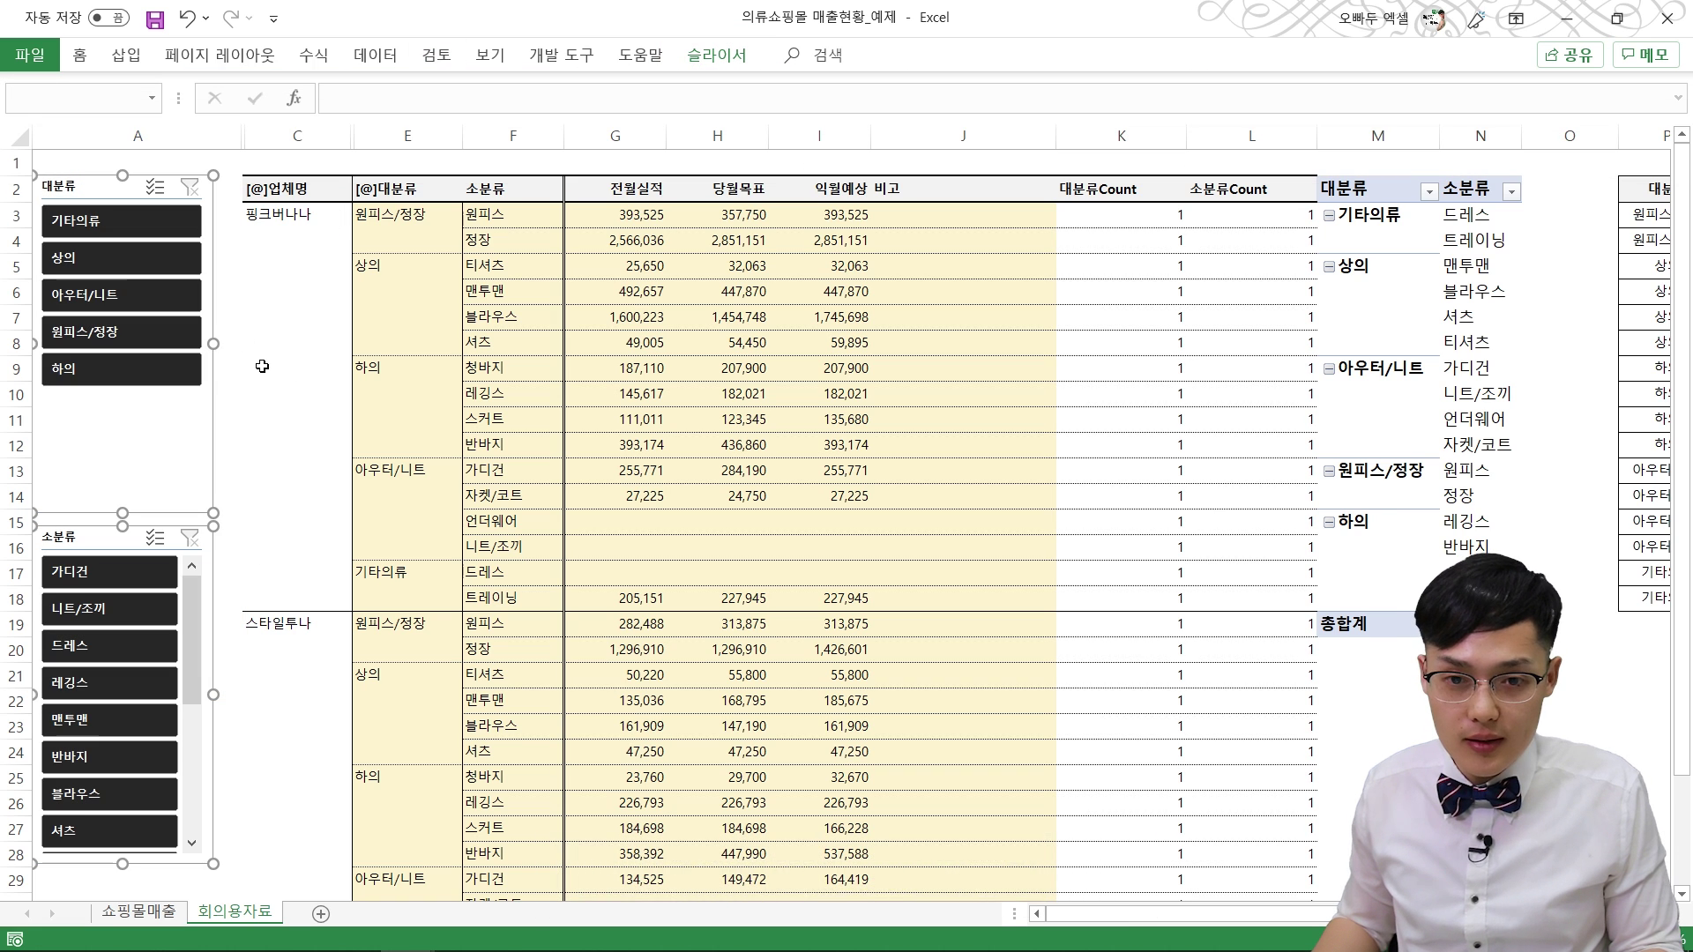
Step: Filter the pivot table to 상의 with the 대분류 slicer
left_click(263, 366)
left_click(162, 254)
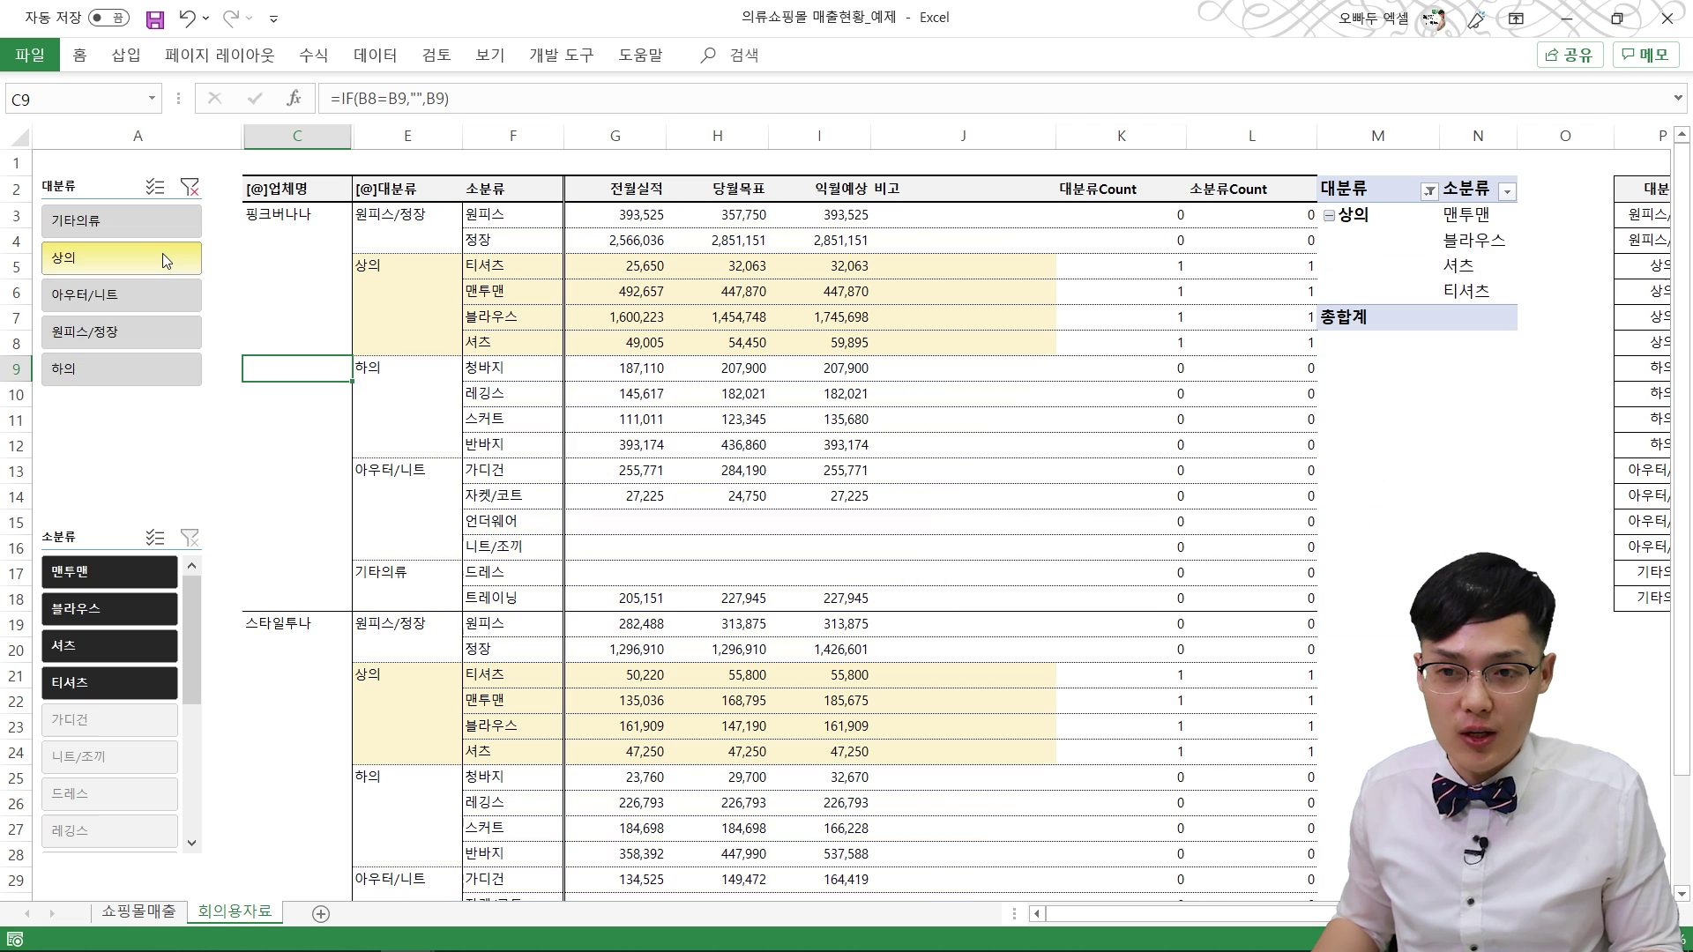
Step: Try 블라우스 and 맨투맨 in the 소분류 slicer, and replace that filter with 원피스/정장 in the 대분류 slicer
left_click(115, 608)
left_click(118, 578)
left_click(117, 617)
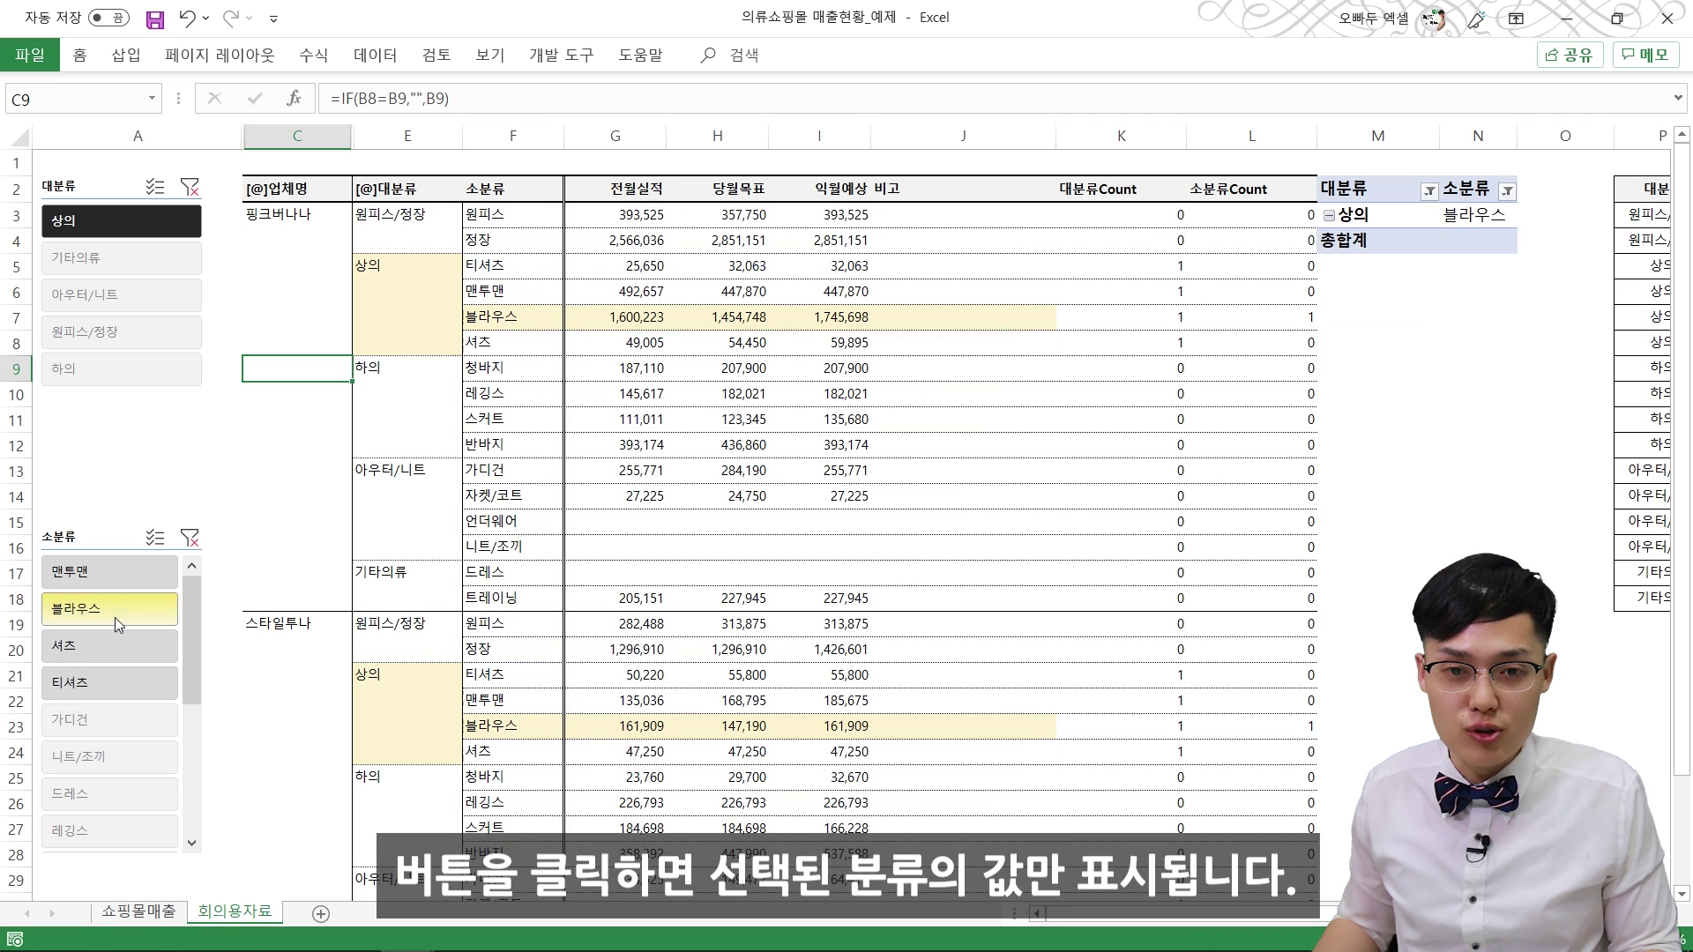
left_click(179, 539)
left_click(113, 337)
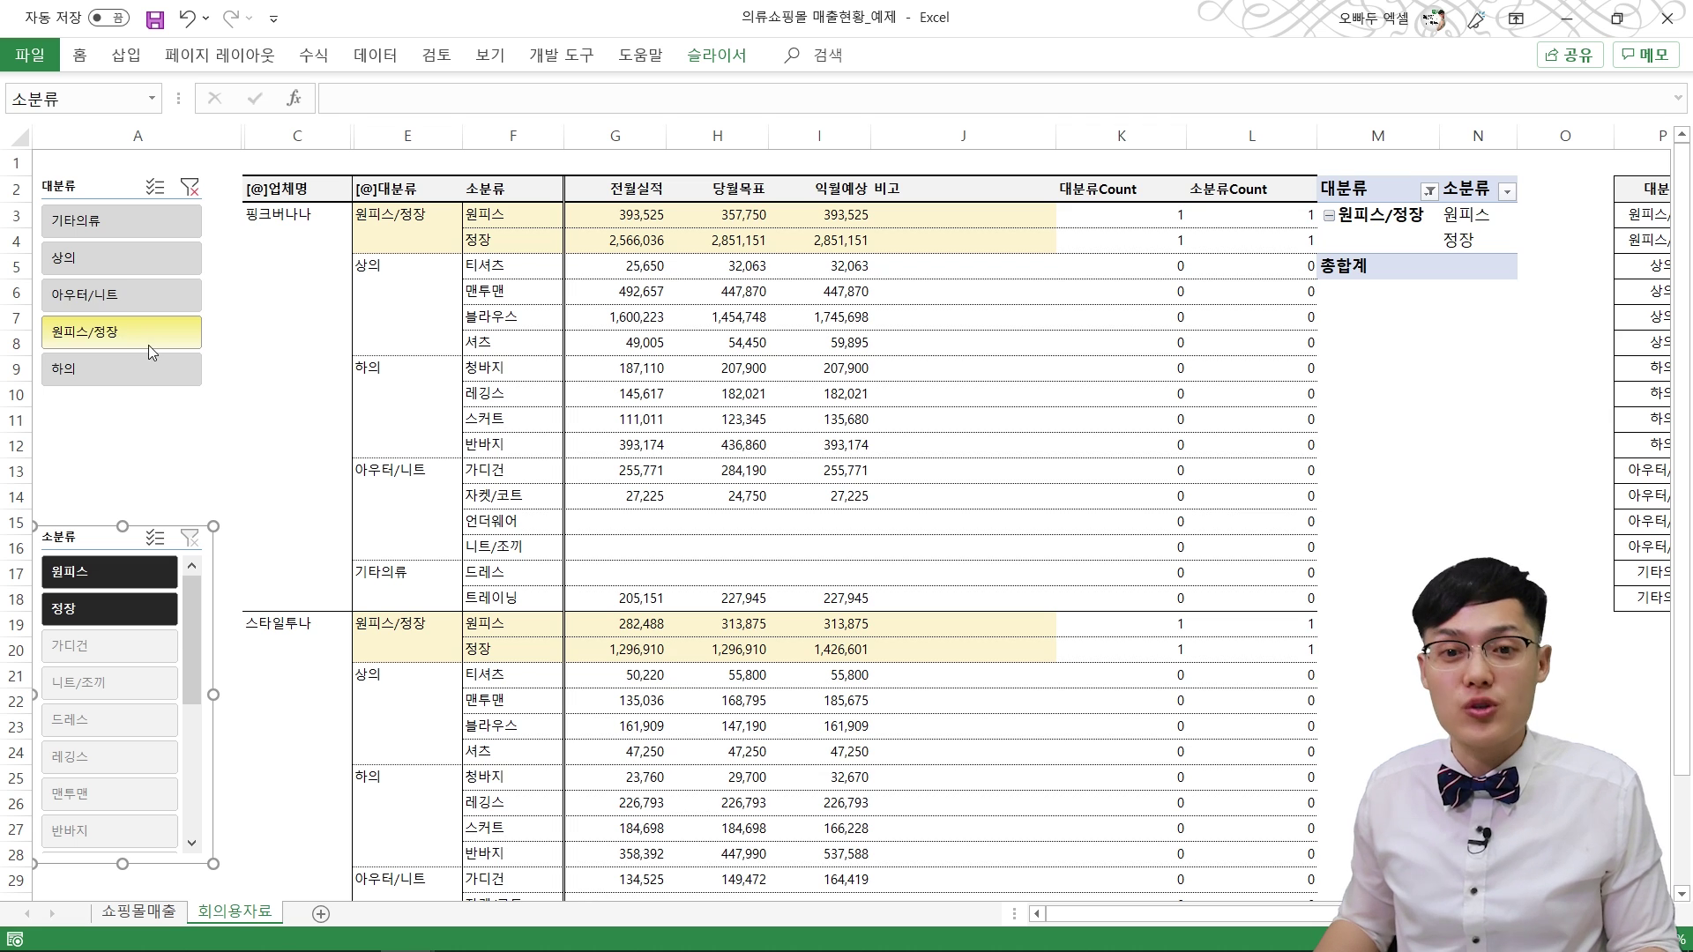
Step: Narrow column A slightly to fit the slicers, and hide columns K through Q with the count helpers, pivot table and category list
left_click_drag(234, 125, 215, 131)
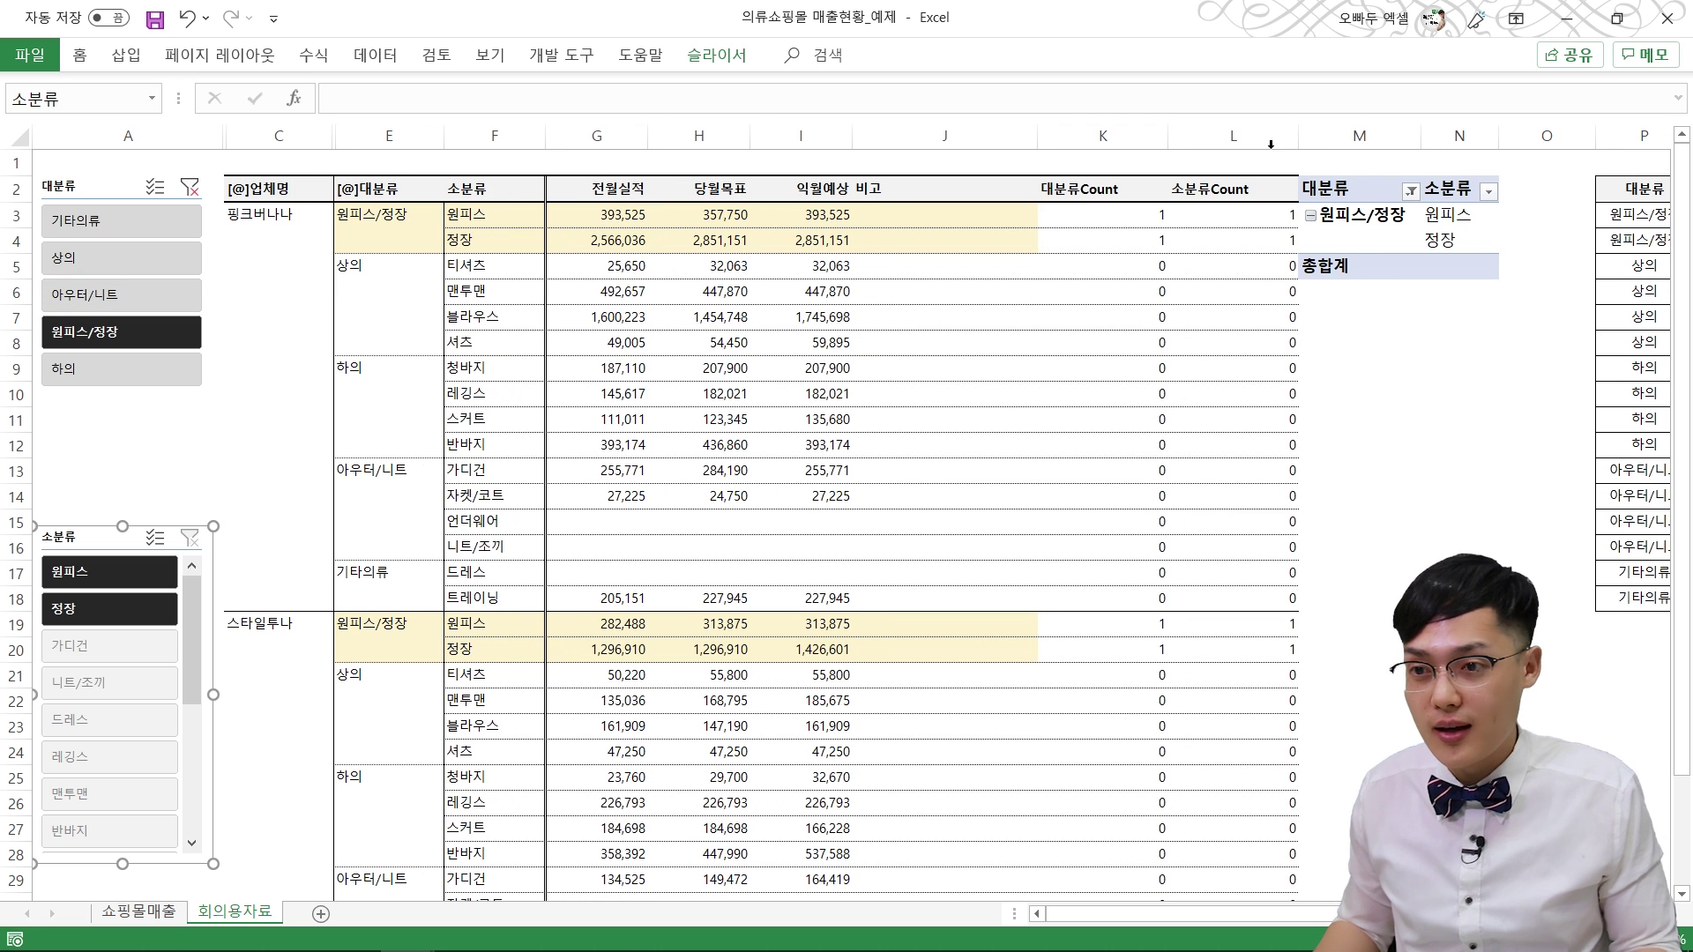
left_click_drag(1333, 129, 1666, 133)
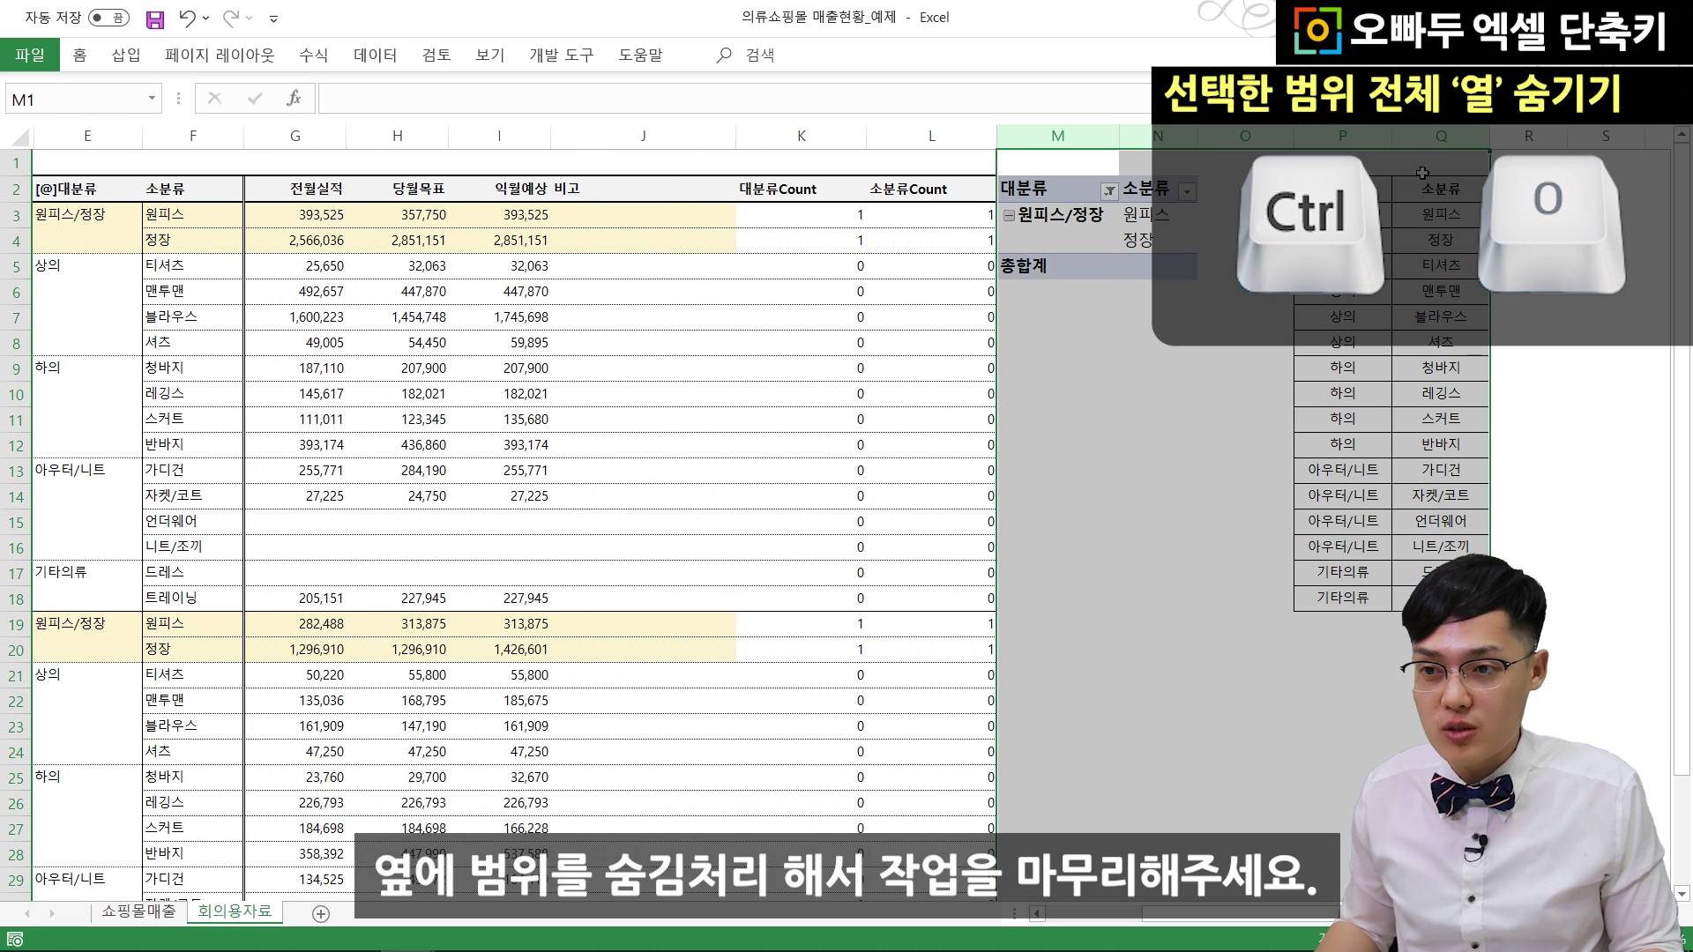
left_click_drag(1439, 141, 834, 142)
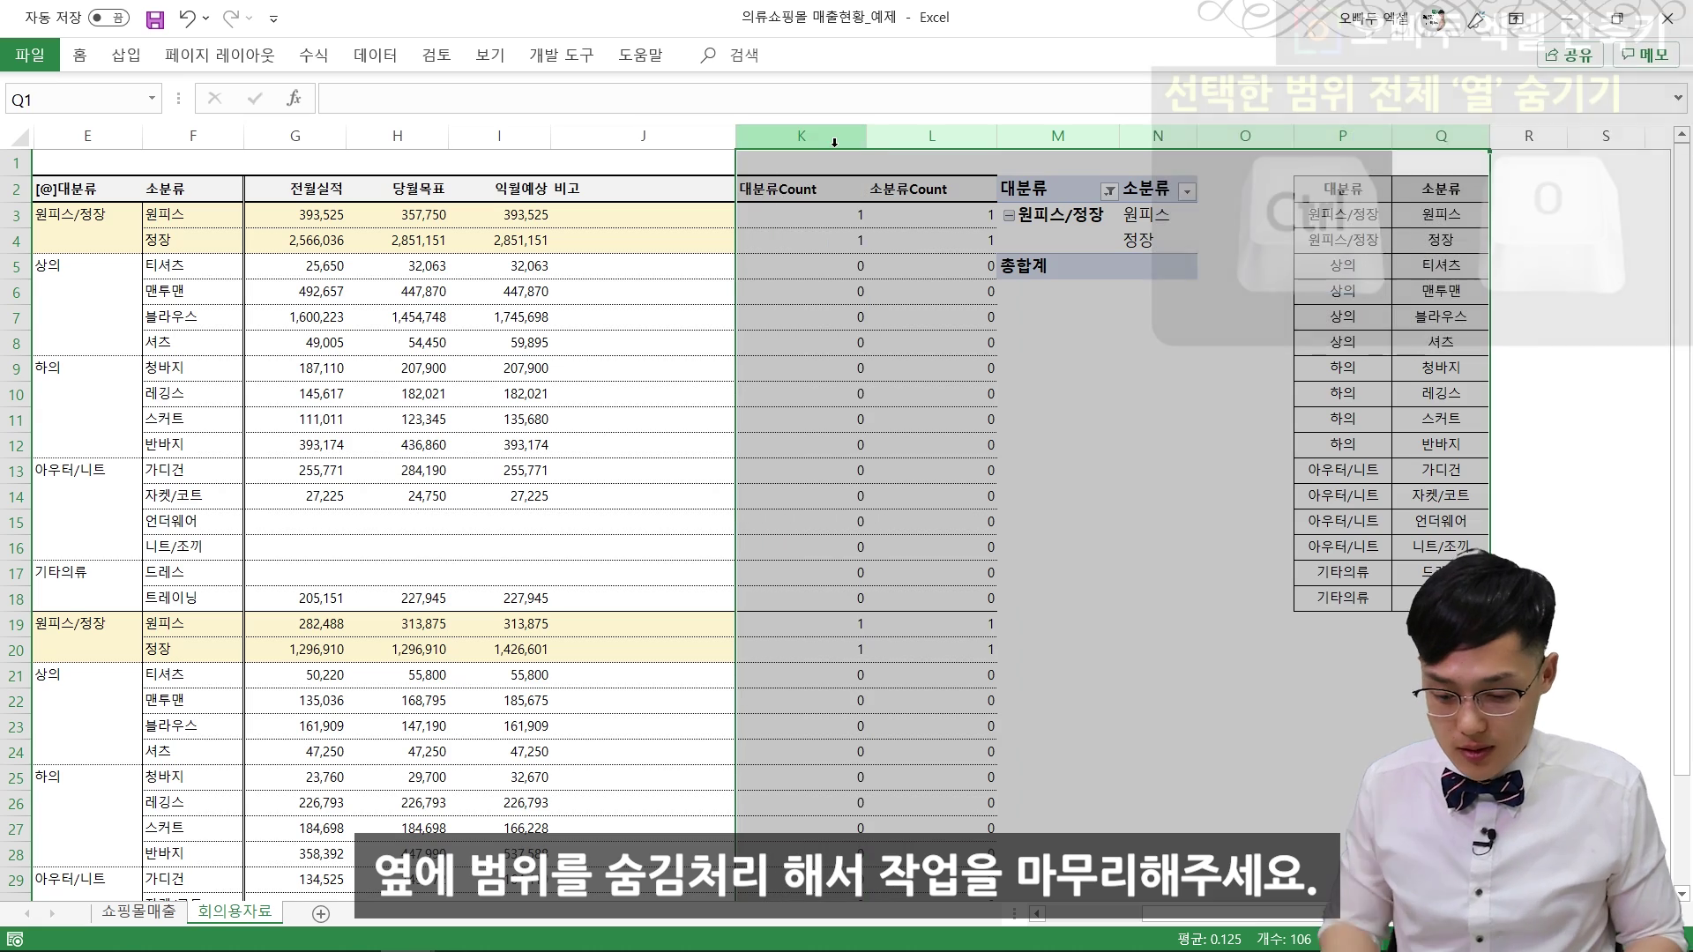
key("ctrl+0")
left_click_drag(692, 291, 35, 368)
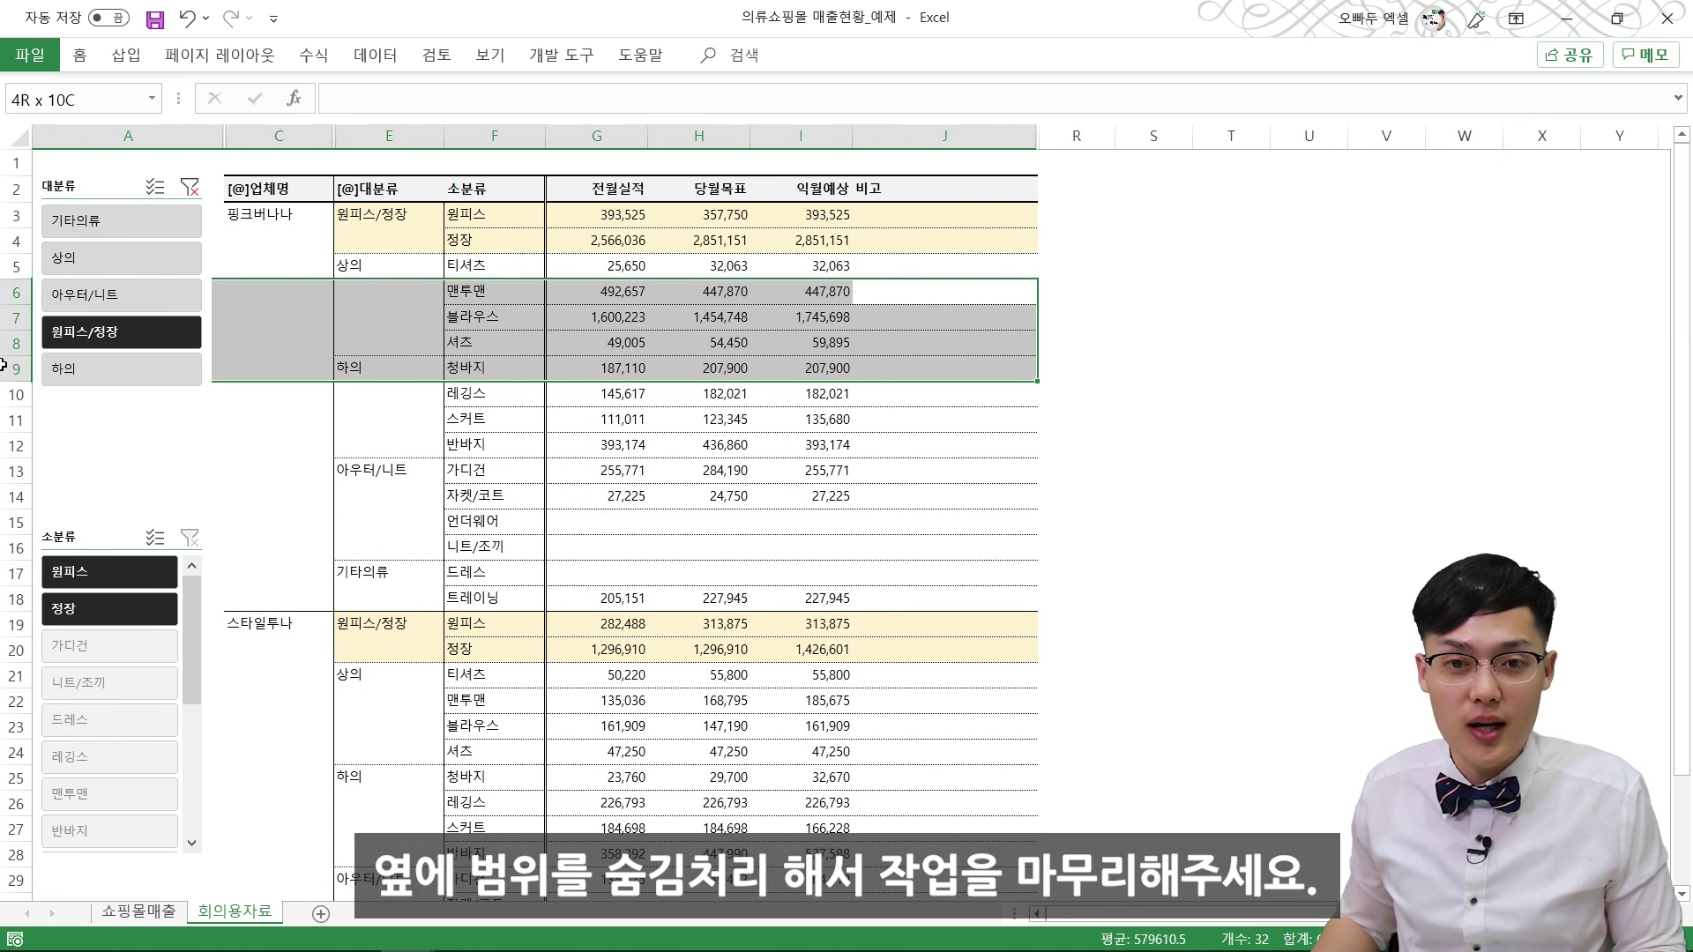